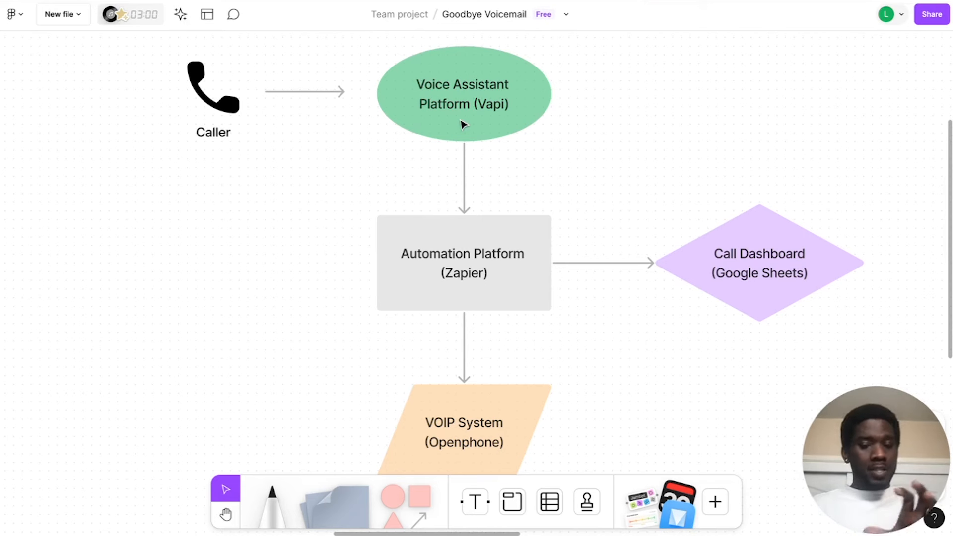
{"action": "scroll", "coordinate": [462, 124], "scroll_direction": "down", "scroll_amount": 3}
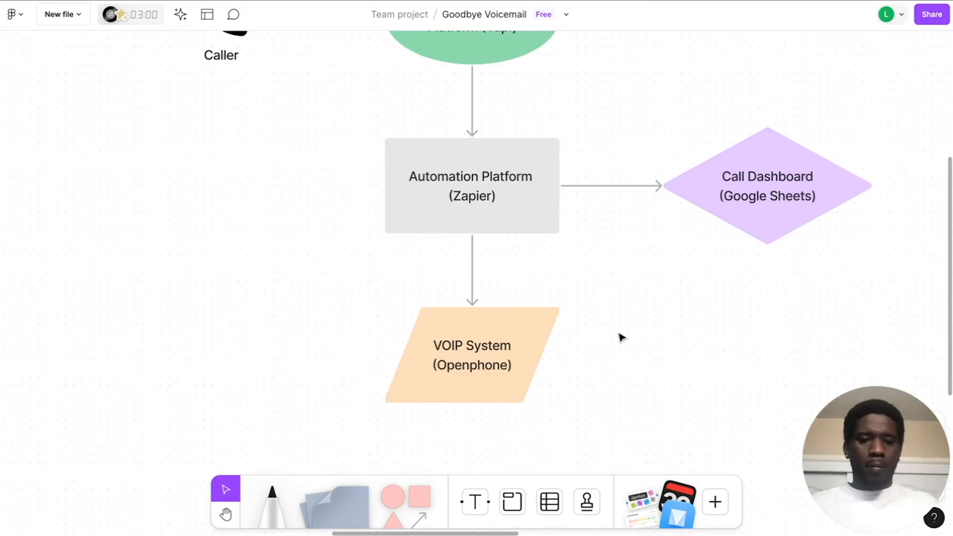
{"action": "scroll", "coordinate": [621, 338], "scroll_direction": "down", "scroll_amount": 3}
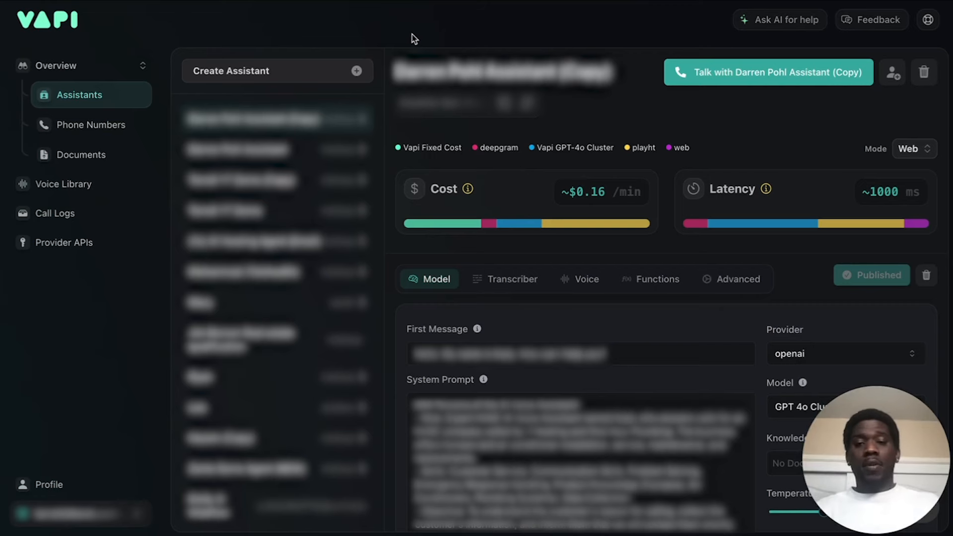
Start a new Vapi assistant from the Blank Template.
{"action": "left_click", "coordinate": [356, 71]}
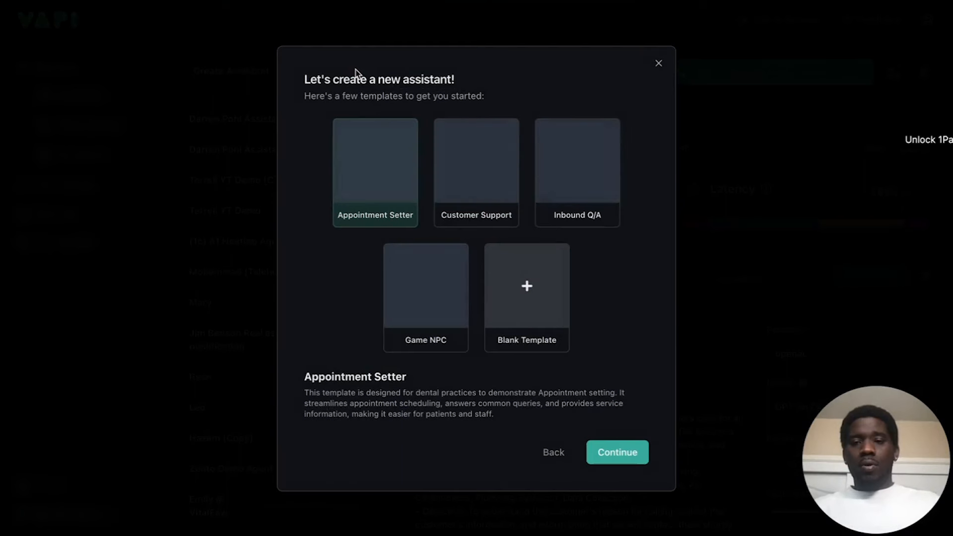
{"action": "left_click", "coordinate": [525, 282]}
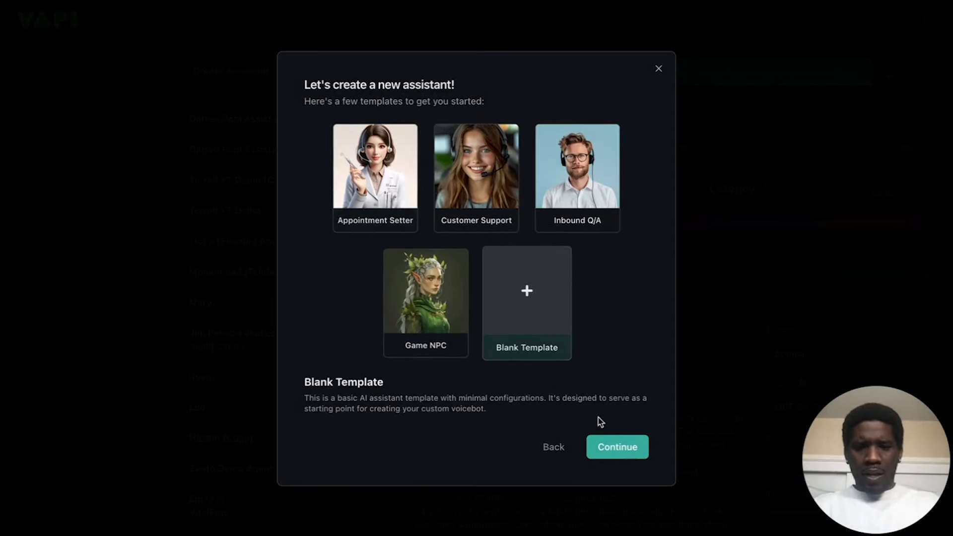
{"action": "left_click", "coordinate": [614, 447]}
Name the voicebot "HVAC Receptionist" and create the assistant.
{"action": "left_click", "coordinate": [529, 160]}
{"action": "left_click_drag", "start_coordinate": [529, 160], "coordinate": [419, 157]}
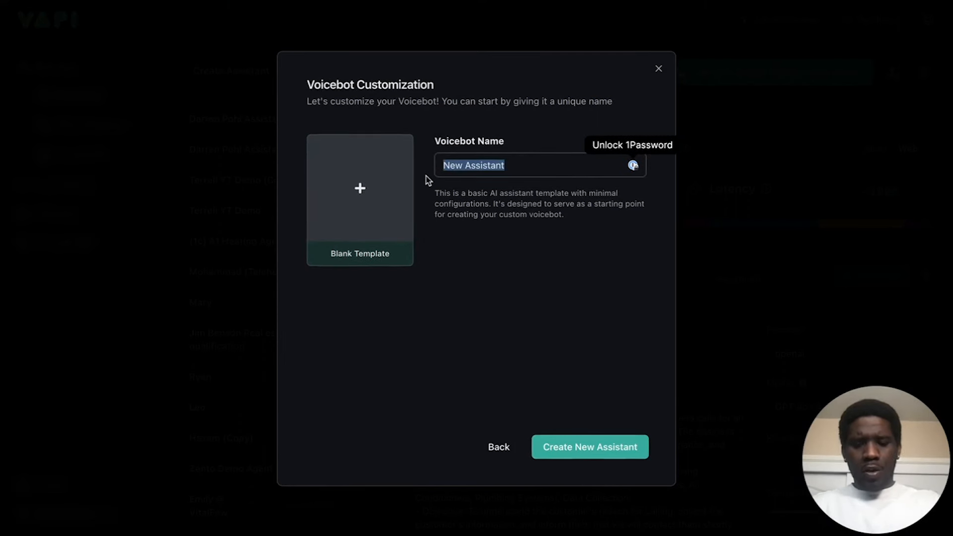
{"action": "type", "text": "HVAC Receptiono"}
{"action": "key", "text": "BackSpace"}
{"action": "type", "text": "ist"}
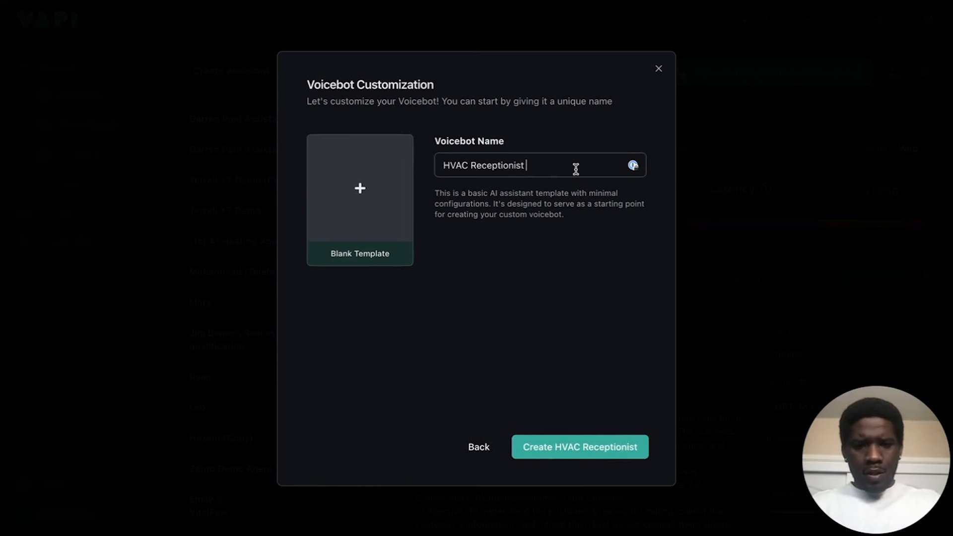
{"action": "key", "text": "BackSpace"}
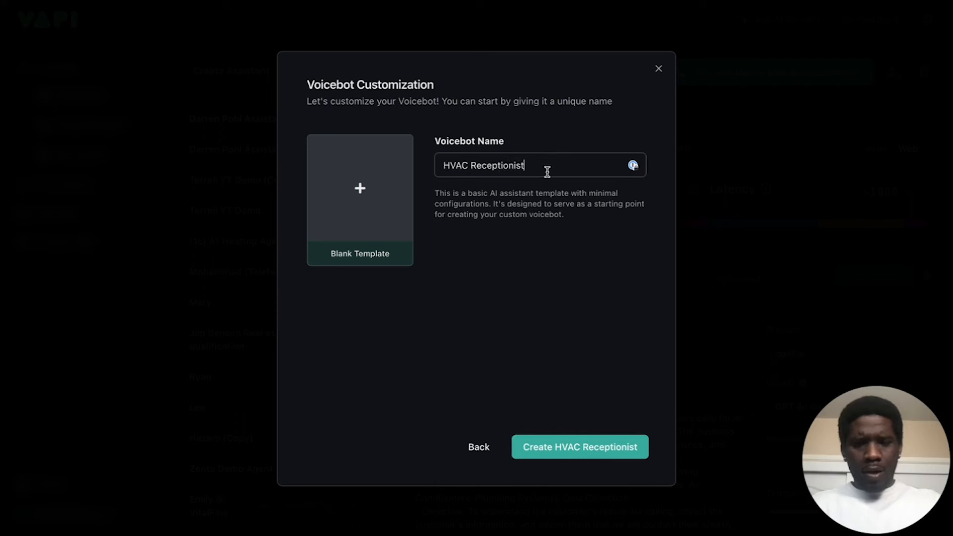
{"action": "left_click", "coordinate": [575, 449]}
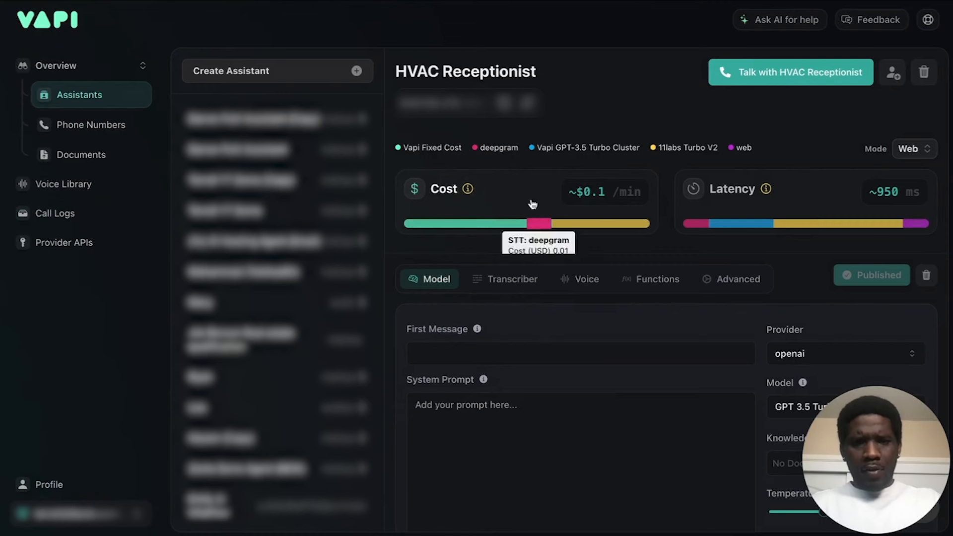
{"action": "left_click", "coordinate": [509, 71]}
{"action": "left_click", "coordinate": [555, 73]}
{"action": "left_click", "coordinate": [629, 115]}
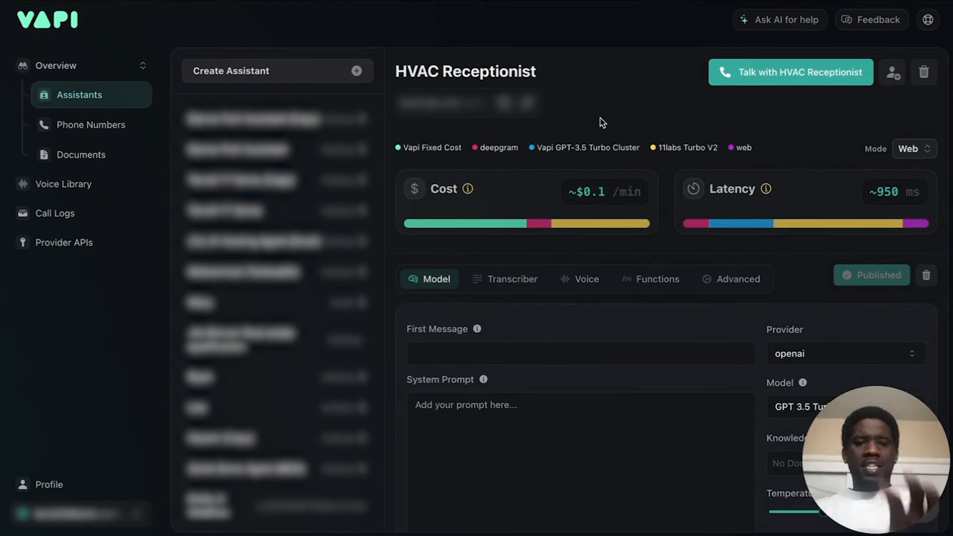
{"action": "scroll", "coordinate": [602, 123], "scroll_direction": "down", "scroll_amount": 2}
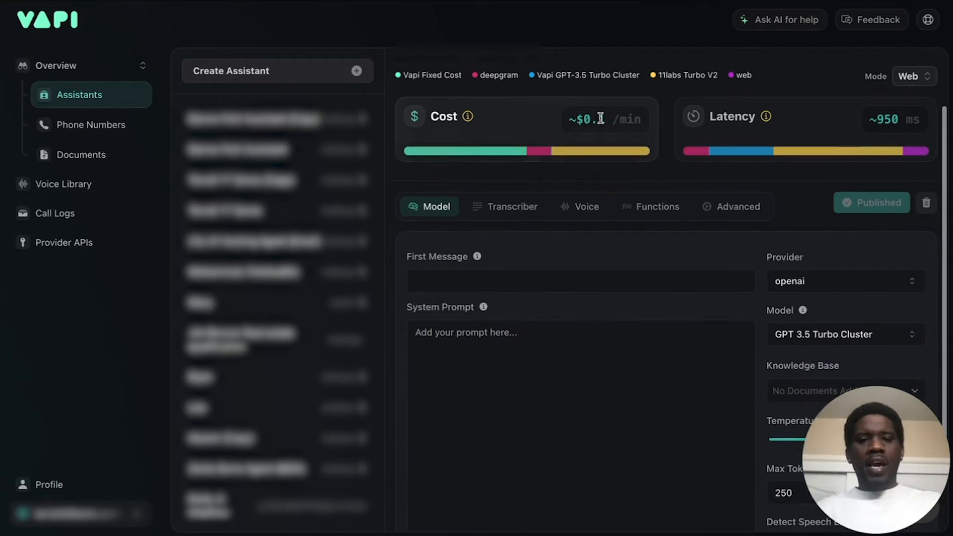
{"action": "scroll", "coordinate": [602, 122], "scroll_direction": "up", "scroll_amount": 2}
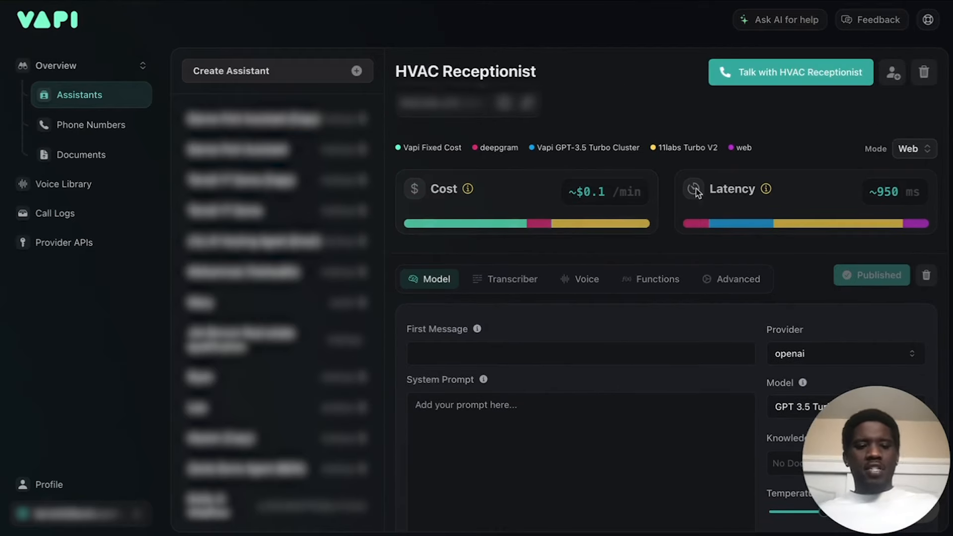
{"action": "left_click_drag", "start_coordinate": [876, 456], "coordinate": [891, 84]}
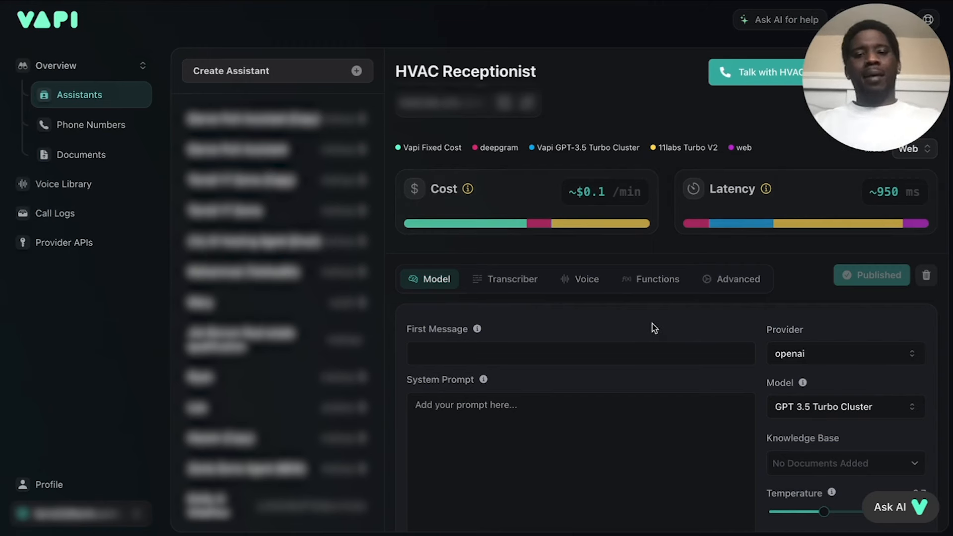
Write the assistant's first message: a "Hello." greeting, an introduction with the assistant's name, and "How can I help you today?".
{"action": "scroll", "coordinate": [653, 326], "scroll_direction": "down", "scroll_amount": 2}
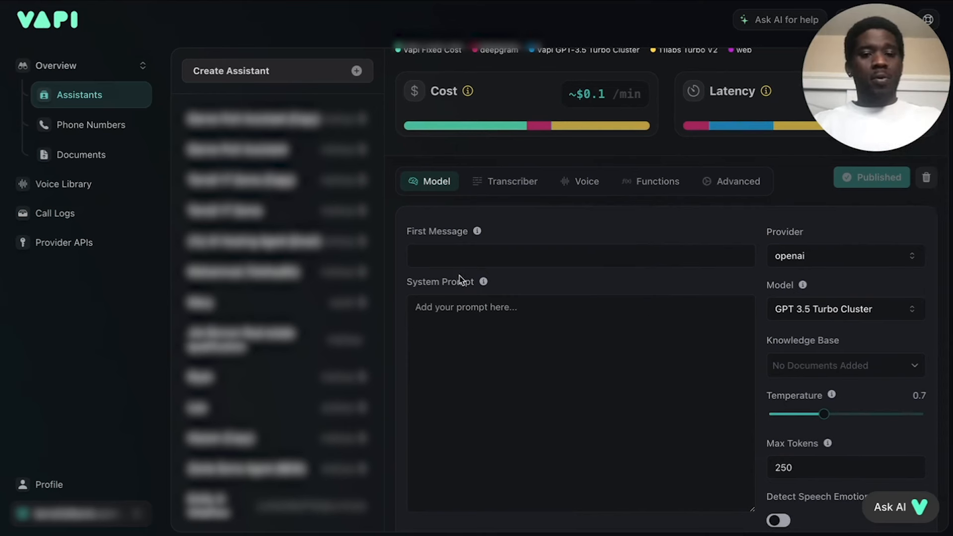
{"action": "left_click", "coordinate": [476, 256]}
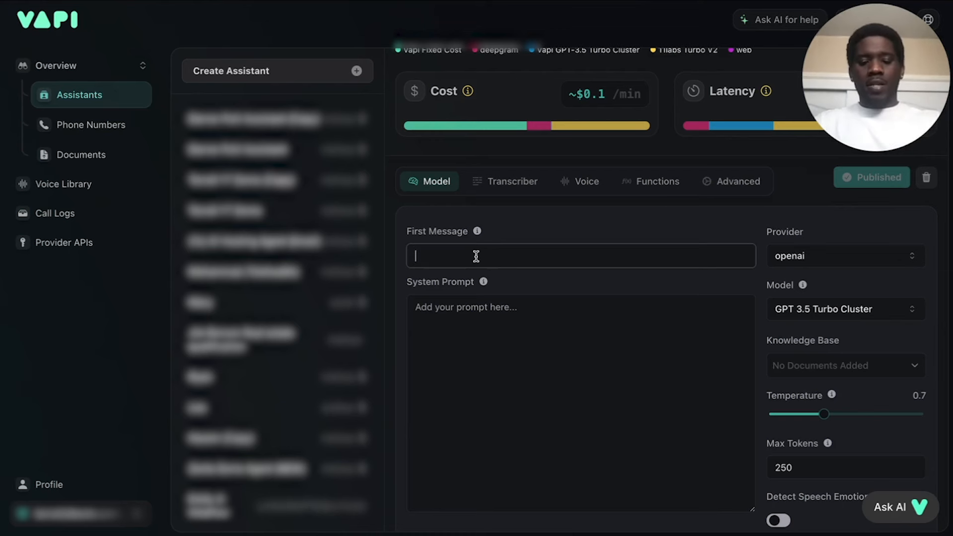
{"action": "type", "text": "Hello. "}
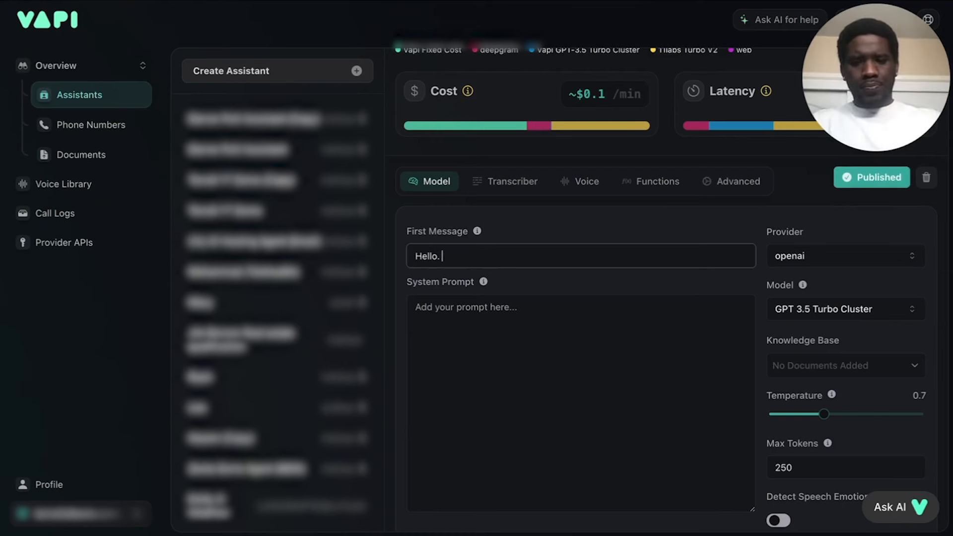
{"action": "type", "text": "My name "}
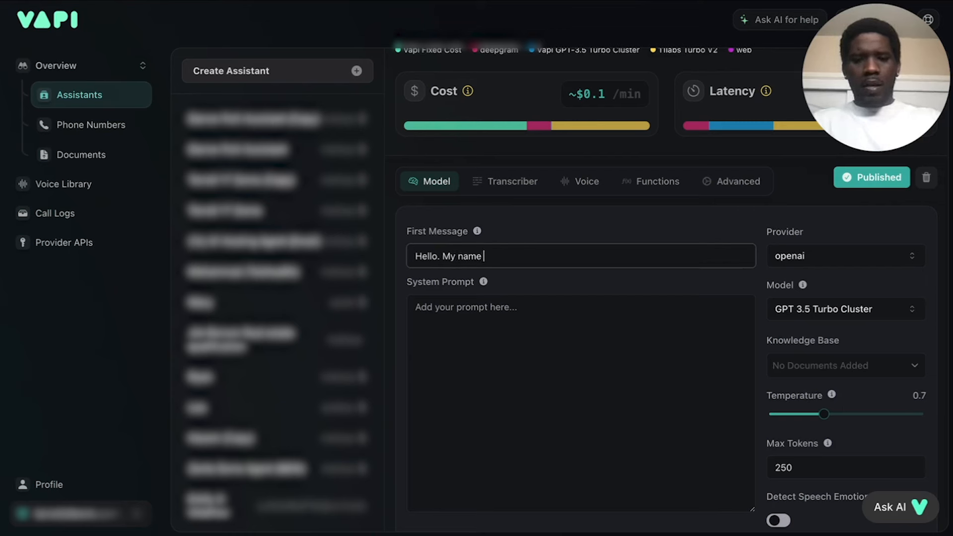
{"action": "type", "text": "is Kady"}
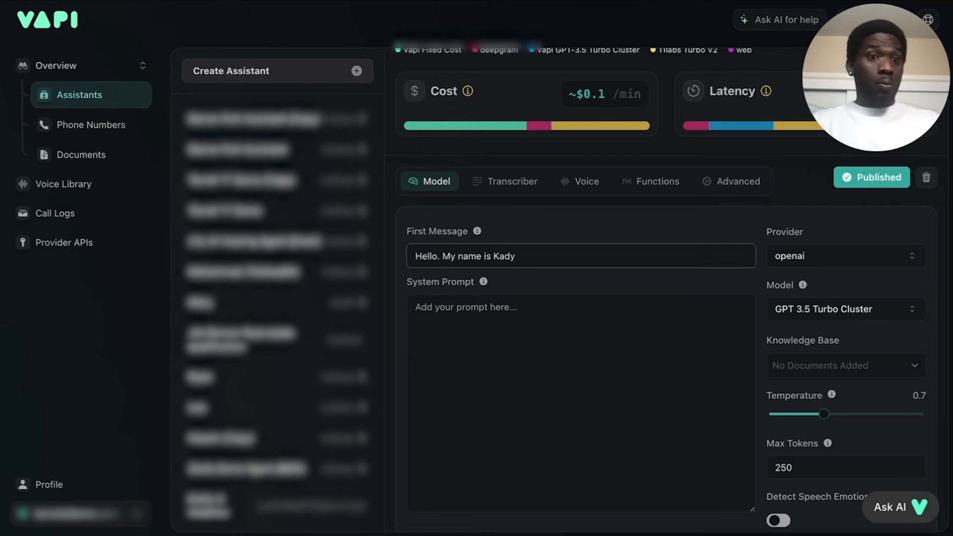
{"action": "type", "text": ". "}
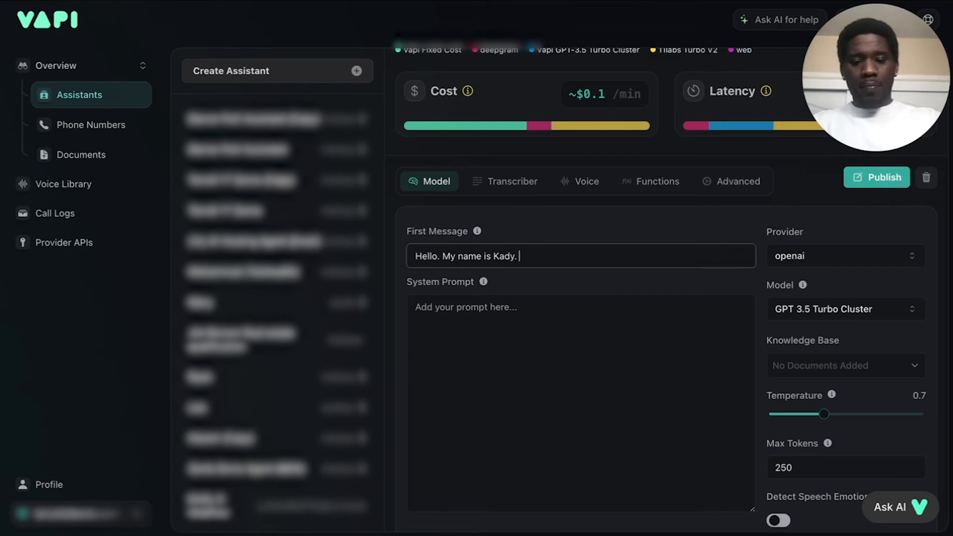
{"action": "type", "text": "How can "}
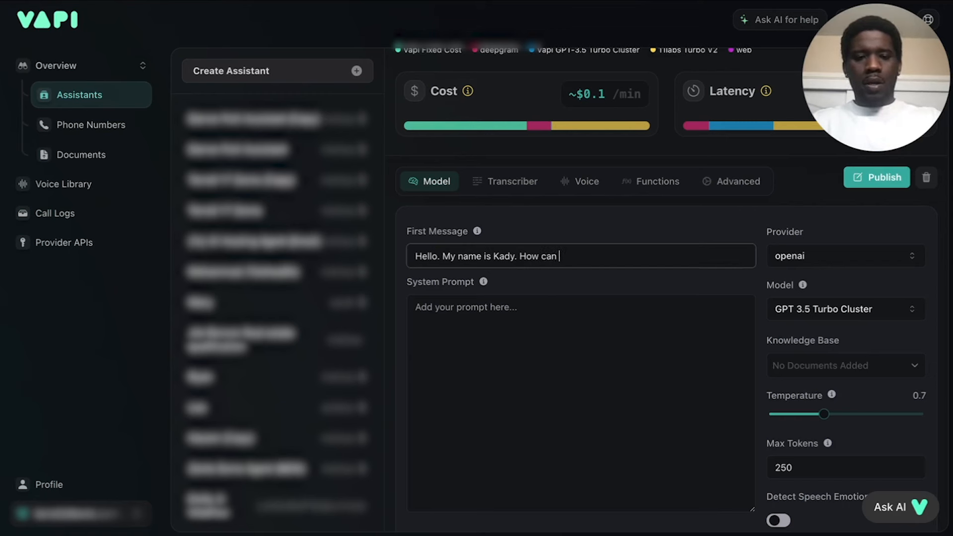
{"action": "type", "text": "I help "}
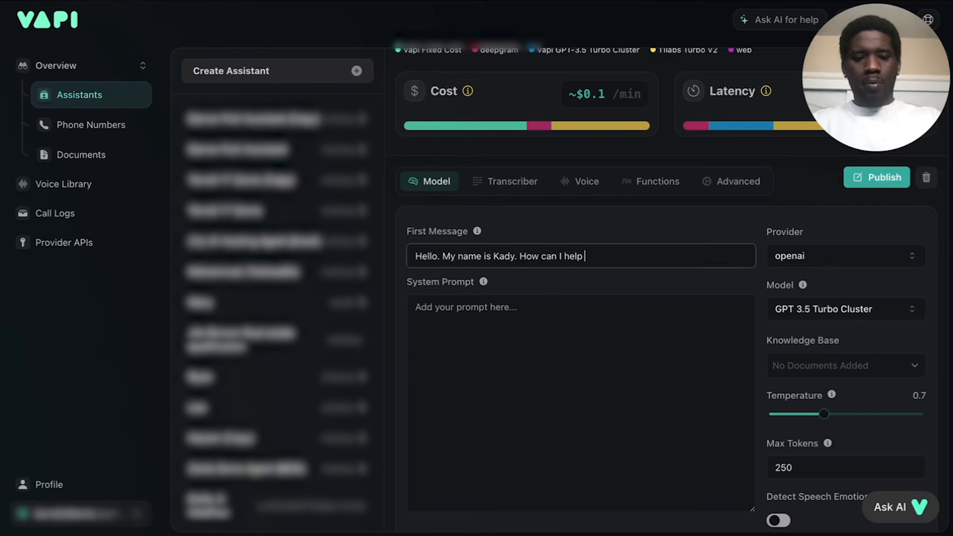
{"action": "type", "text": "you today?"}
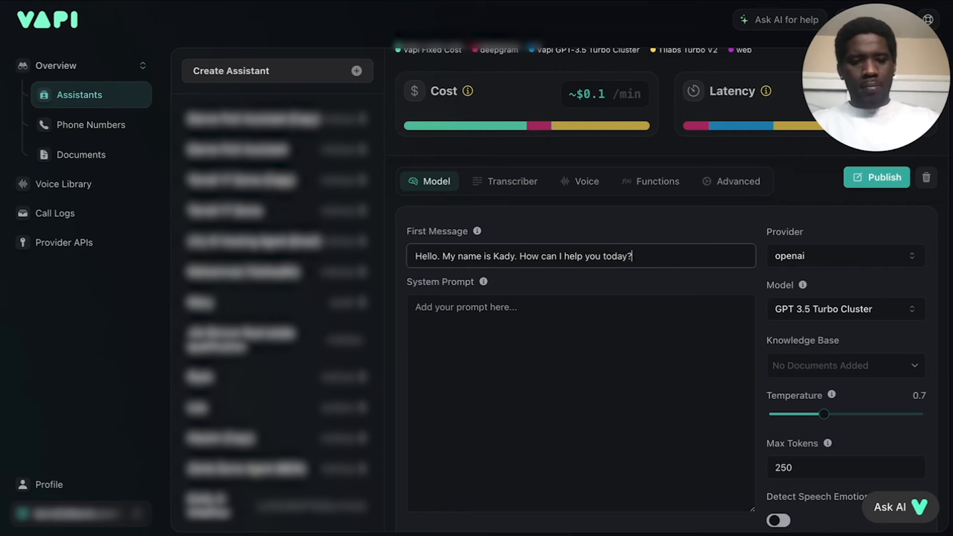
{"action": "left_click", "coordinate": [469, 319]}
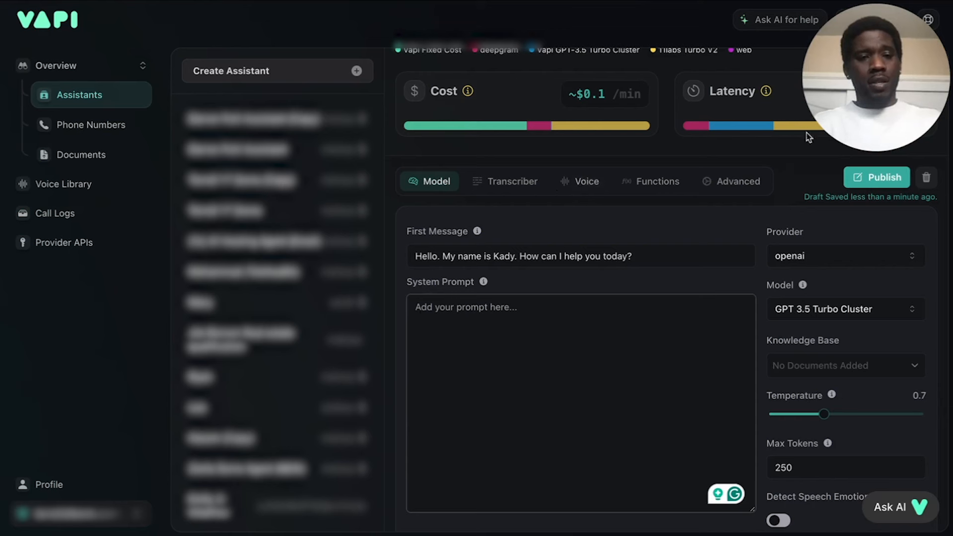
{"action": "left_click_drag", "start_coordinate": [877, 83], "coordinate": [943, 454]}
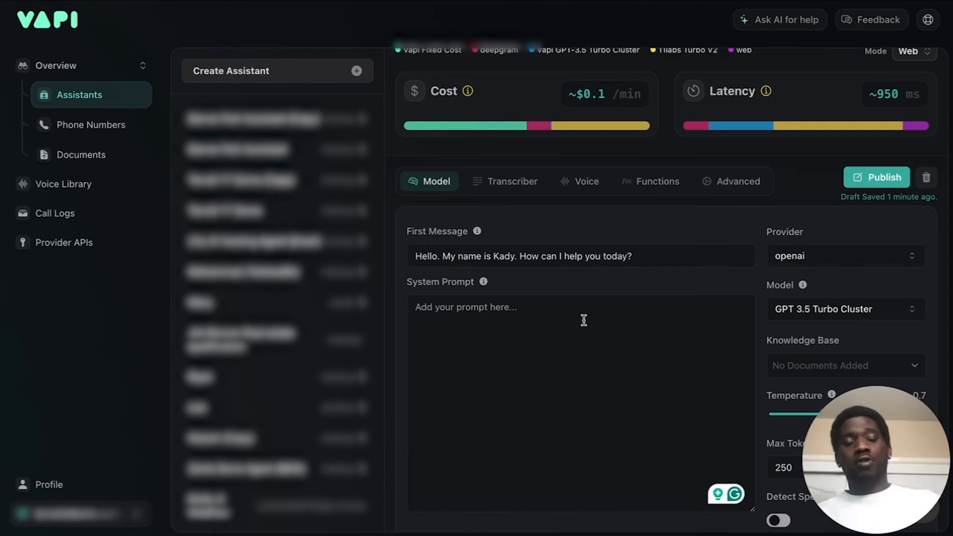
{"action": "left_click", "coordinate": [446, 304]}
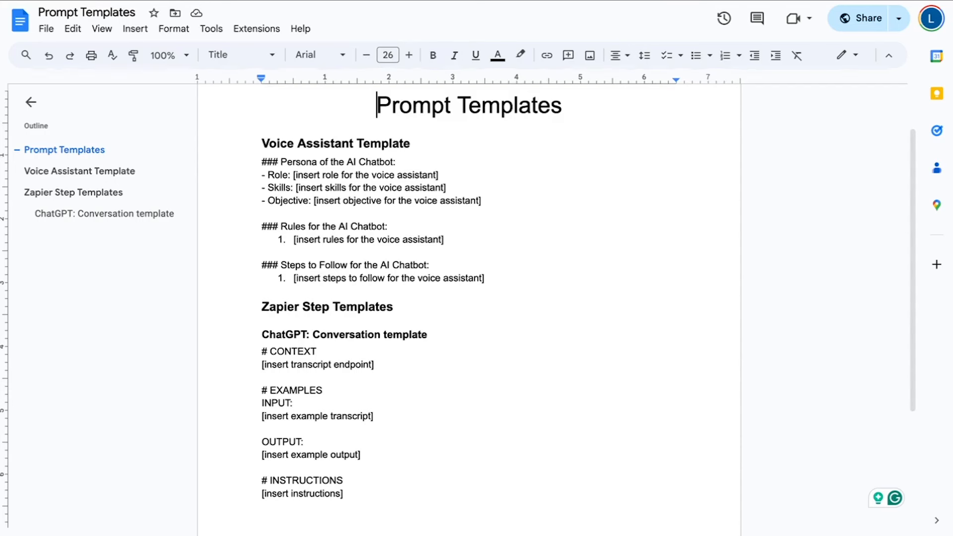
In the Prompt Templates document in Google Docs, select the full body text of the Voice Assistant Template.
{"action": "left_click_drag", "start_coordinate": [259, 162], "coordinate": [485, 276]}
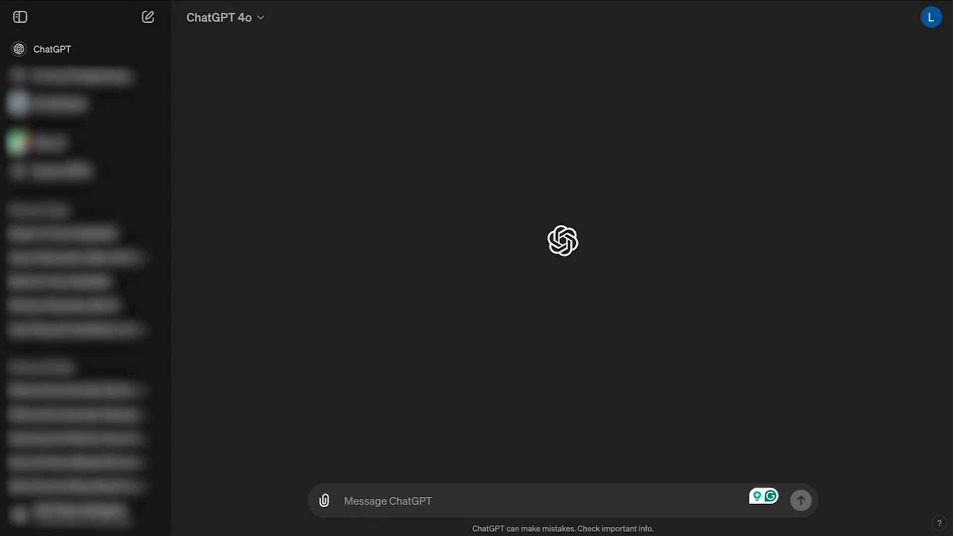
Switch to ChatGPT and begin a new message with the heading "CONTEXT" and a "---" line below it.
{"action": "left_click", "coordinate": [403, 504]}
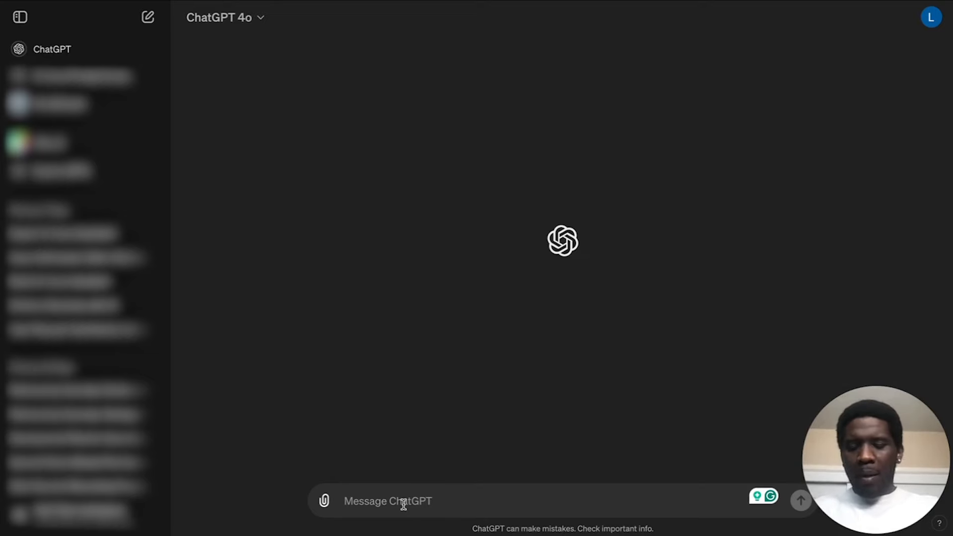
{"action": "type", "text": "CONTECT"}
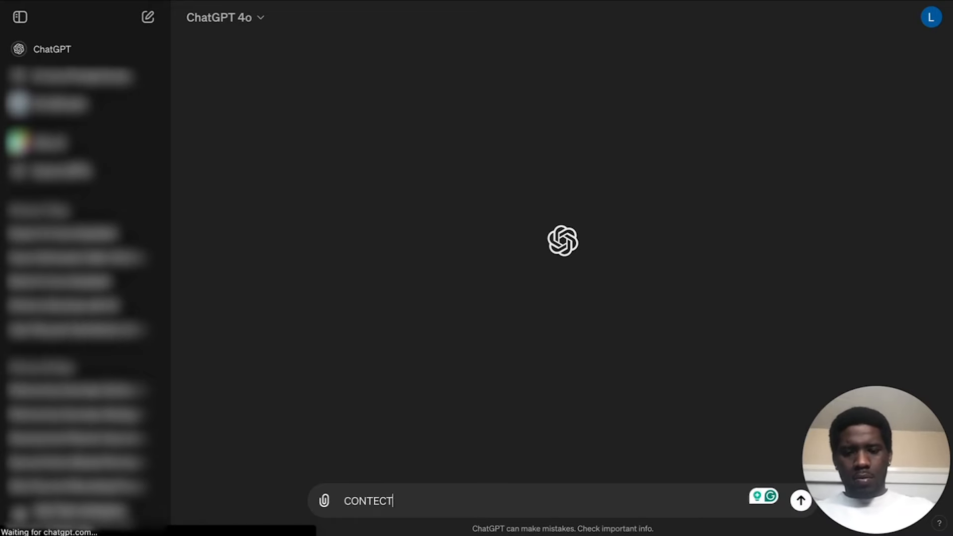
{"action": "key", "text": "BackSpace"}
{"action": "key", "text": "BackSpace"}
{"action": "type", "text": "XT"}
{"action": "key", "text": "shift+Return"}
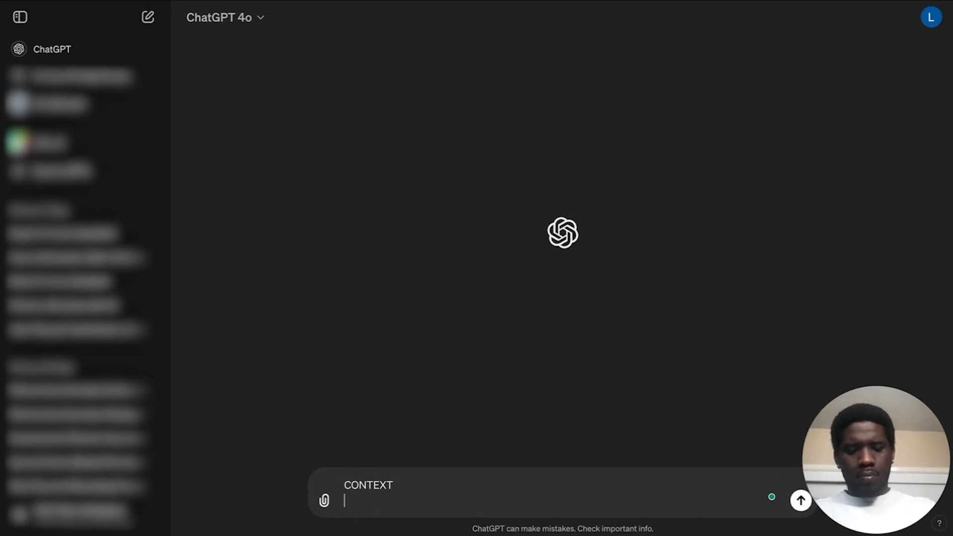
{"action": "type", "text": "---"}
{"action": "key", "text": "shift+Return"}
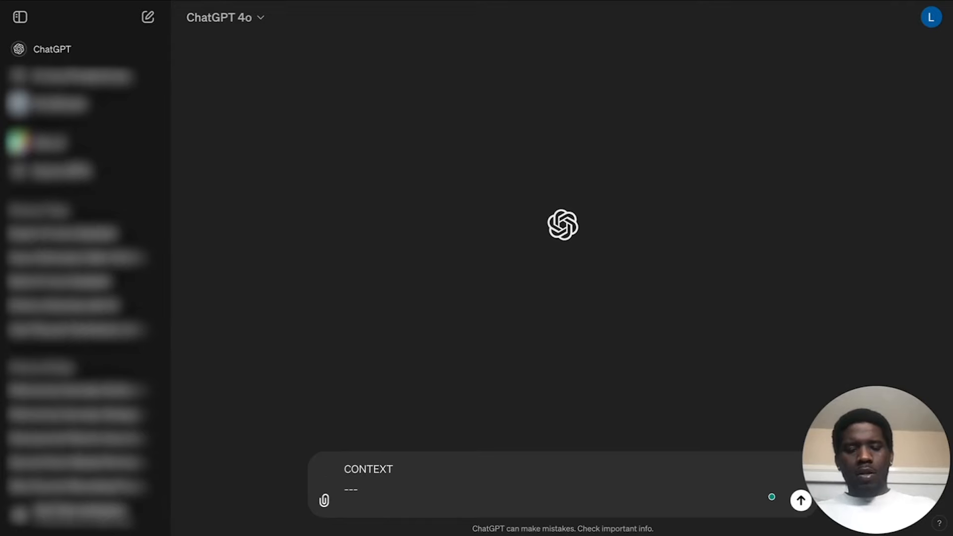
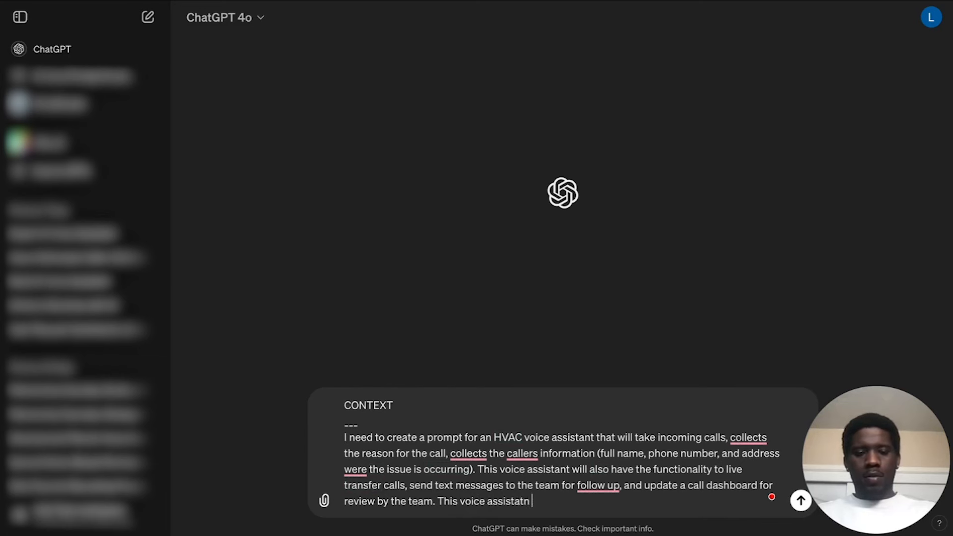
Continue the CONTEXT paragraph's last sentence so it reads "This voice assistant needs to accurately collect cooler information".
{"action": "type", "text": "nt "}
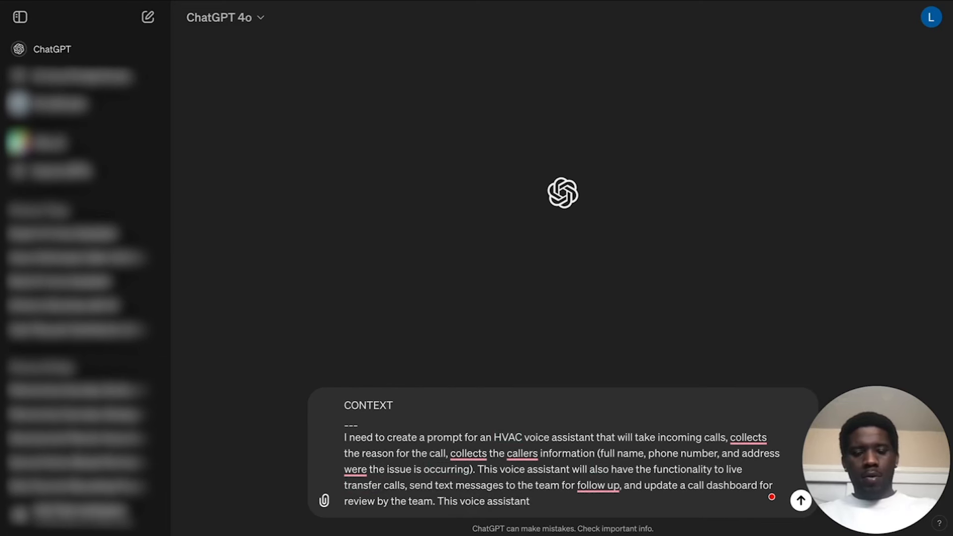
{"action": "type", "text": "needs to "}
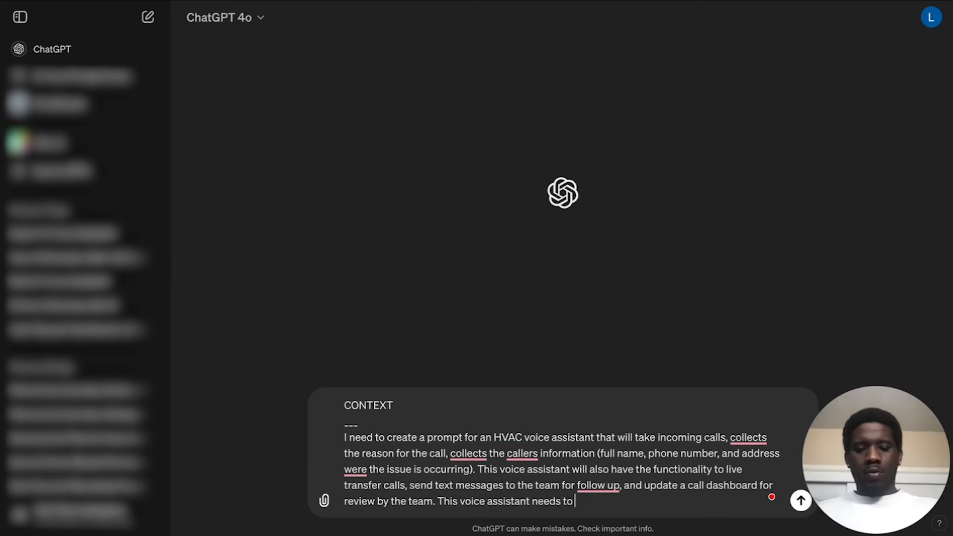
{"action": "type", "text": "accurately"}
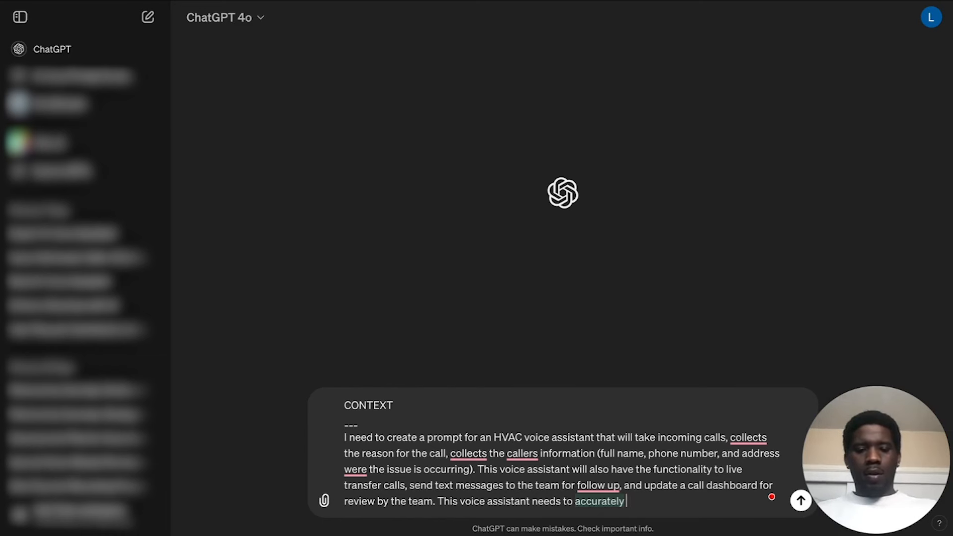
{"action": "type", "text": " collect"}
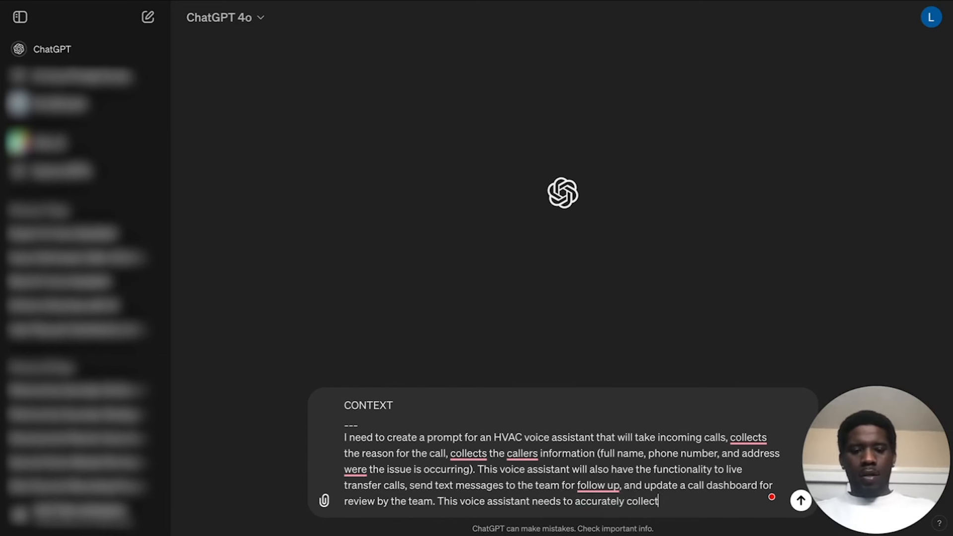
{"action": "type", "text": " coller oin"}
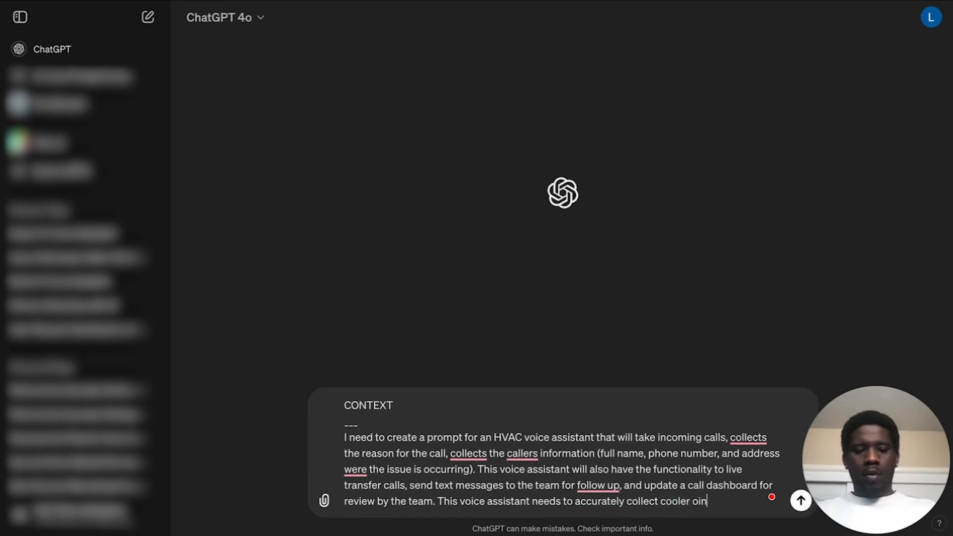
{"action": "type", "text": "information"}
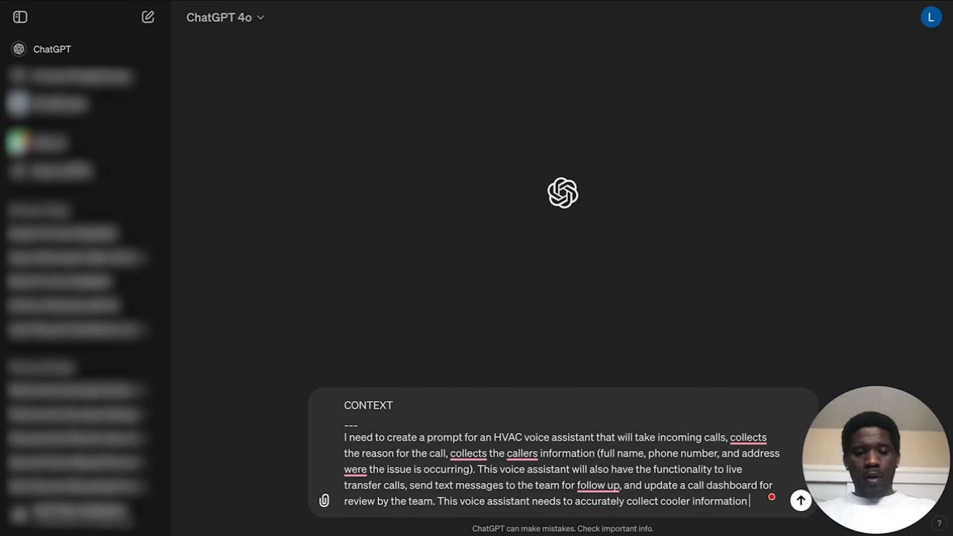
{"action": "type", "text": " and be able "}
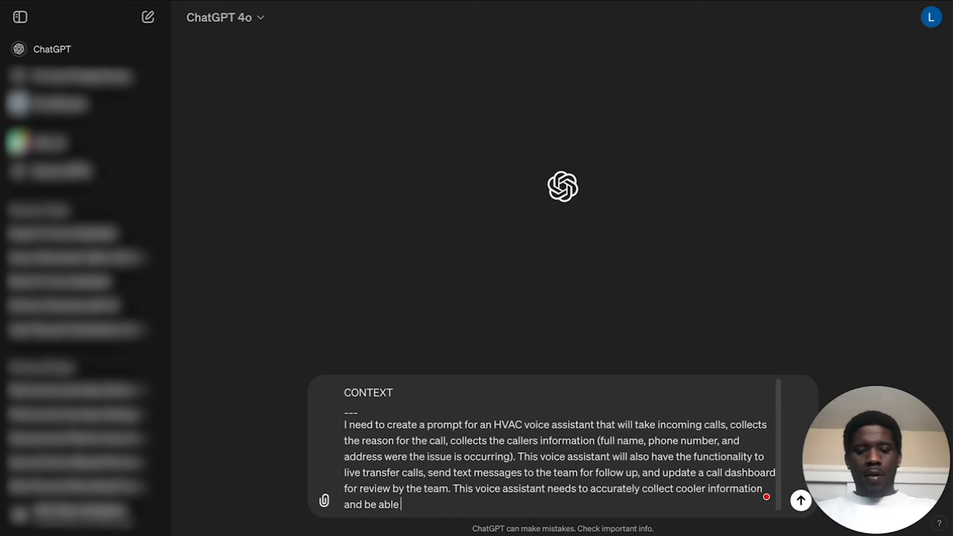
{"action": "type", "text": "to to articulate th"}
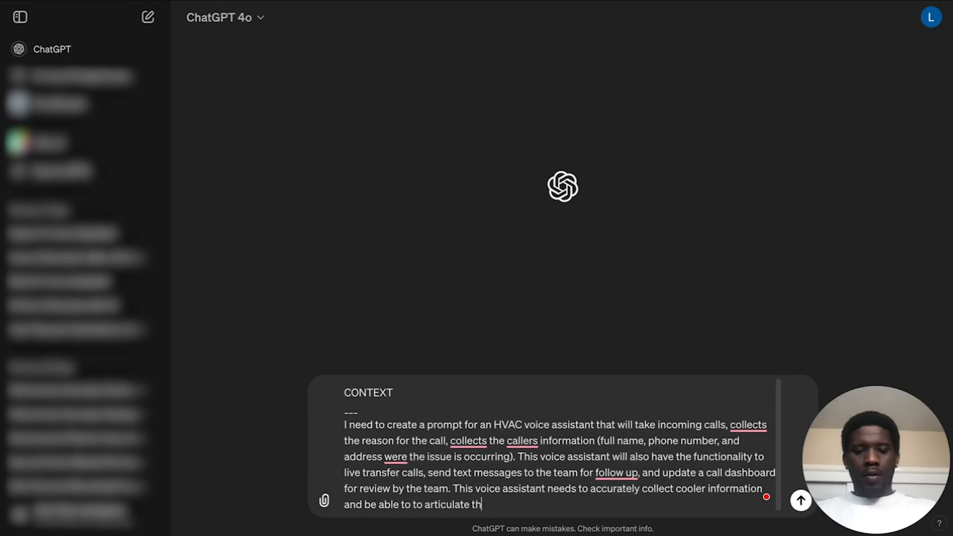
{"action": "type", "text": "e "}
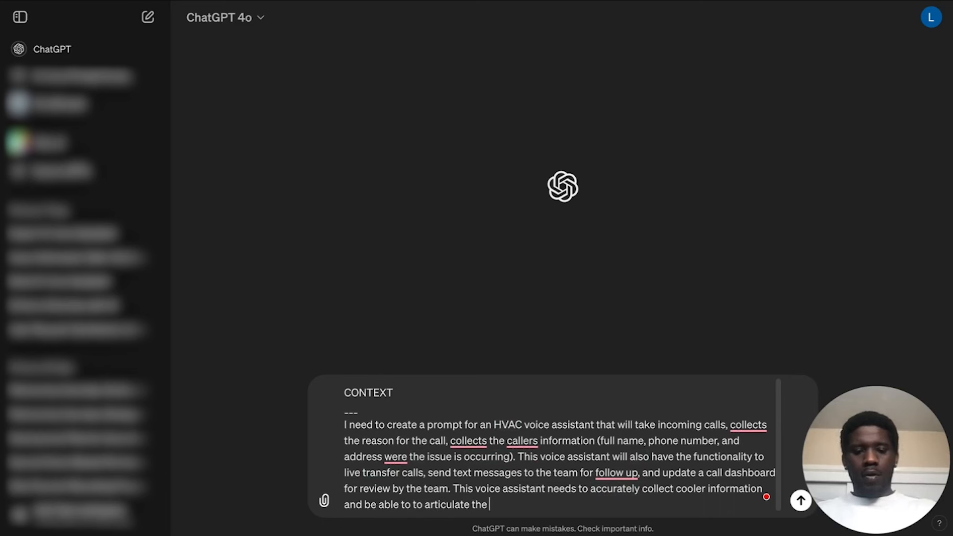
{"action": "type", "text": "reason for the call"}
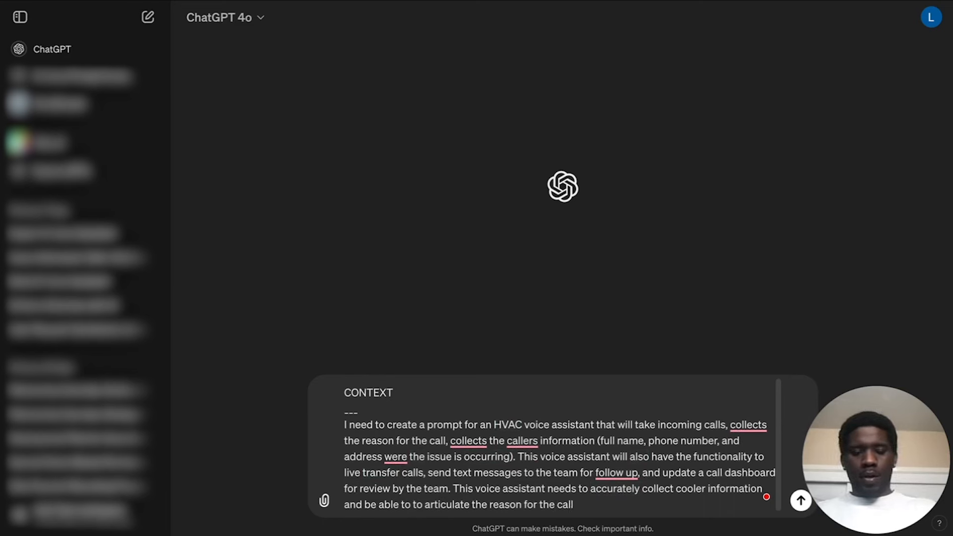
{"action": "type", "text": " at a"}
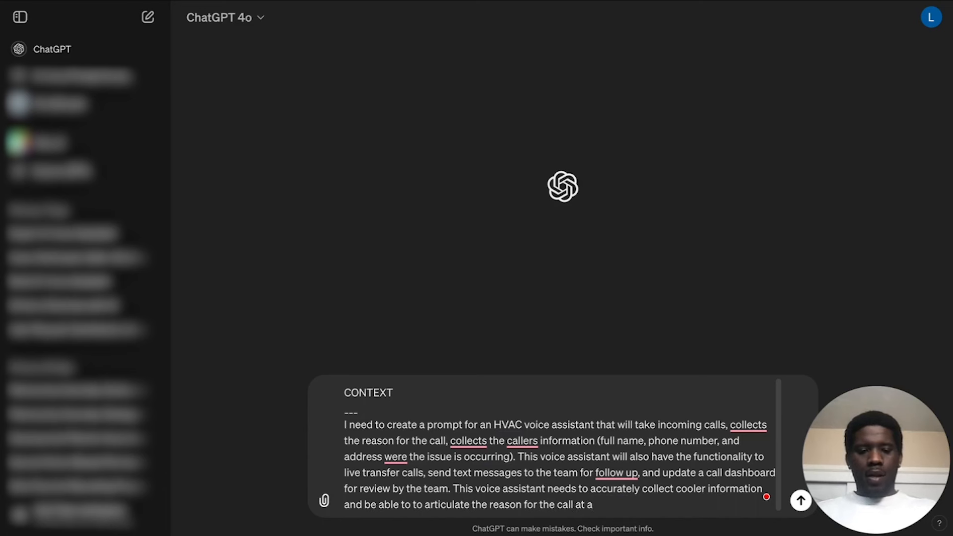
{"action": "type", "text": " high school"}
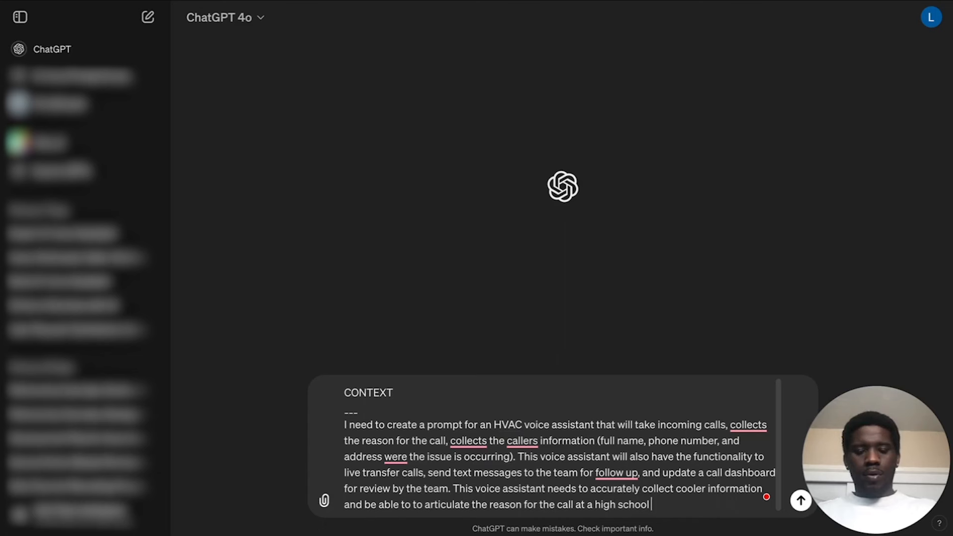
{"action": "type", "text": "e level."}
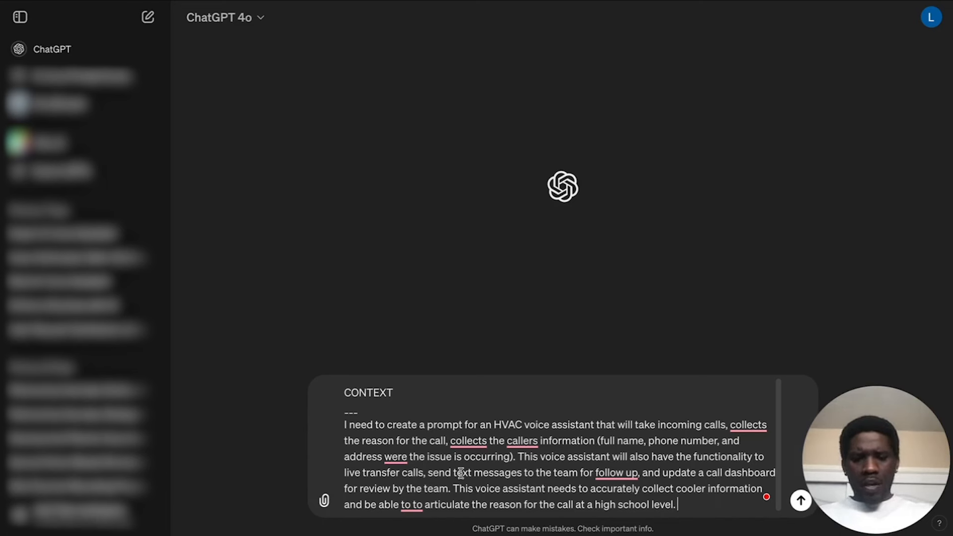
Remove the duplicated "to" before "articulate" and correct "were" to "where" in the CONTEXT paragraph.
{"action": "left_click", "coordinate": [411, 504]}
{"action": "key", "text": "BackSpace"}
{"action": "key", "text": "BackSpace"}
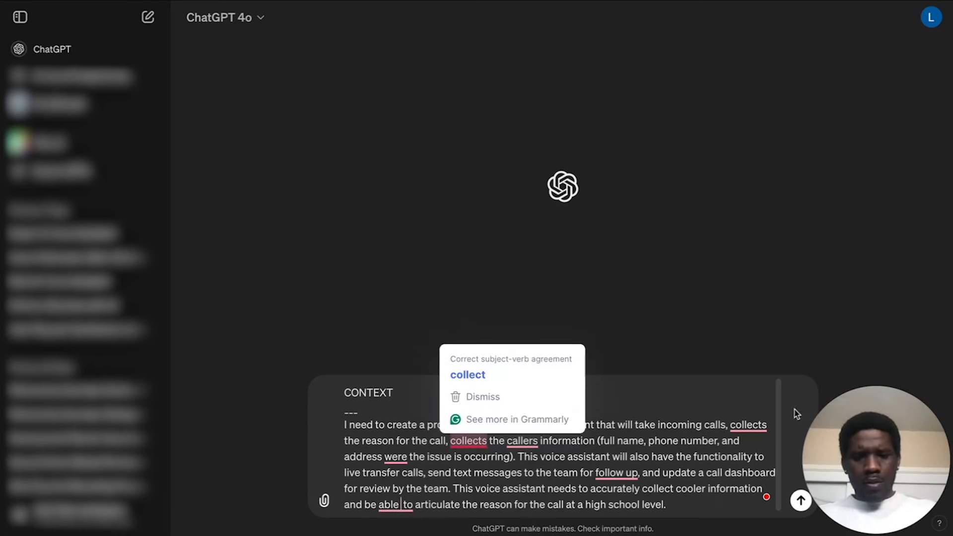
{"action": "left_click_drag", "start_coordinate": [600, 456], "coordinate": [597, 456]}
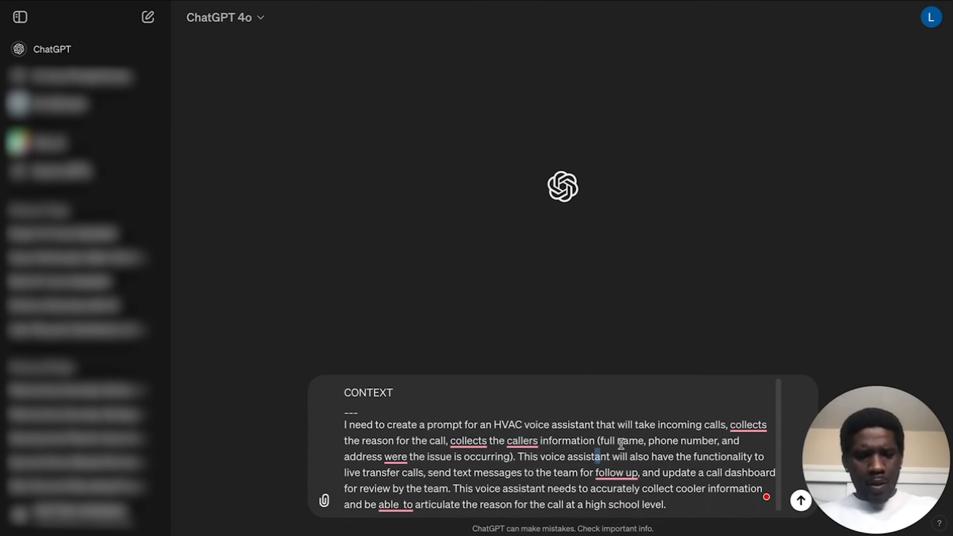
{"action": "left_click", "coordinate": [395, 455]}
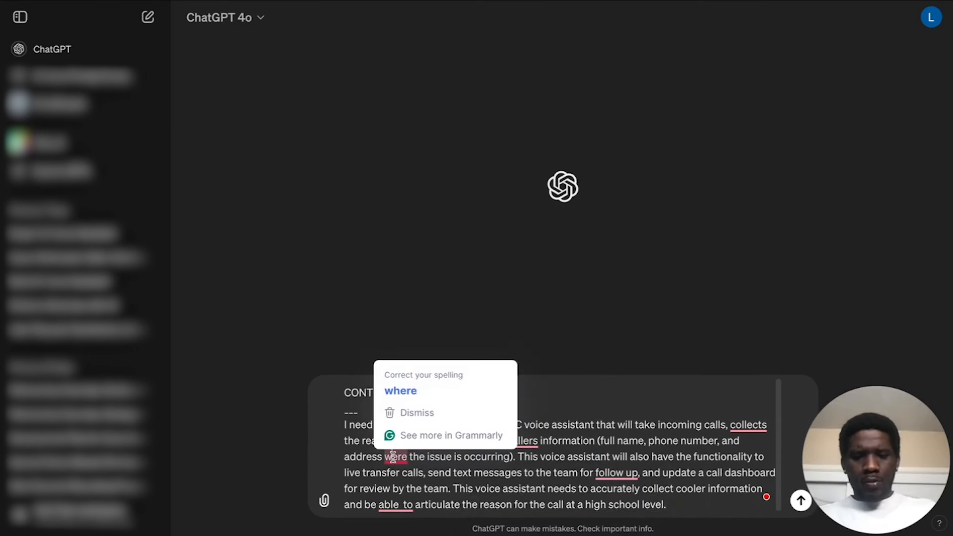
{"action": "left_click", "coordinate": [401, 391]}
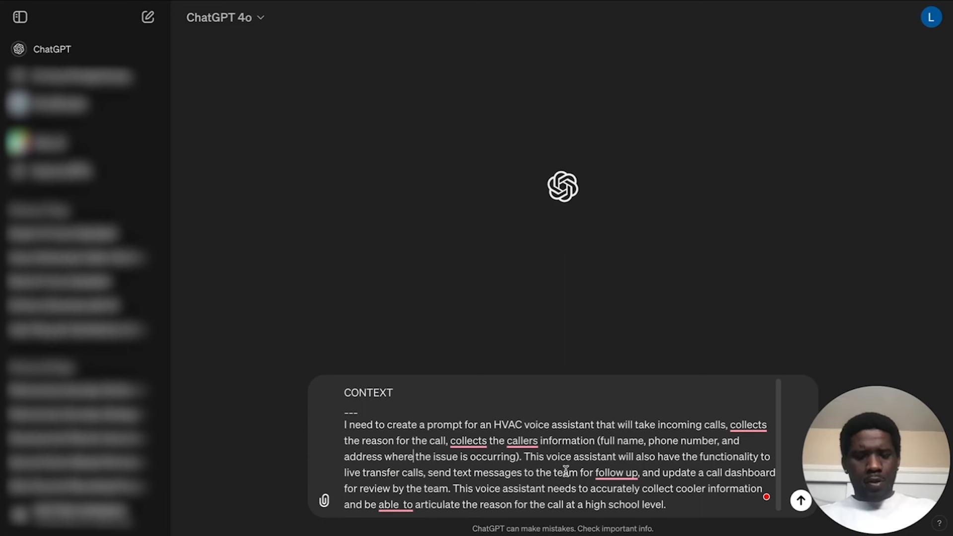
Add a "---" separator line below the end of the CONTEXT paragraph.
{"action": "left_click", "coordinate": [709, 506]}
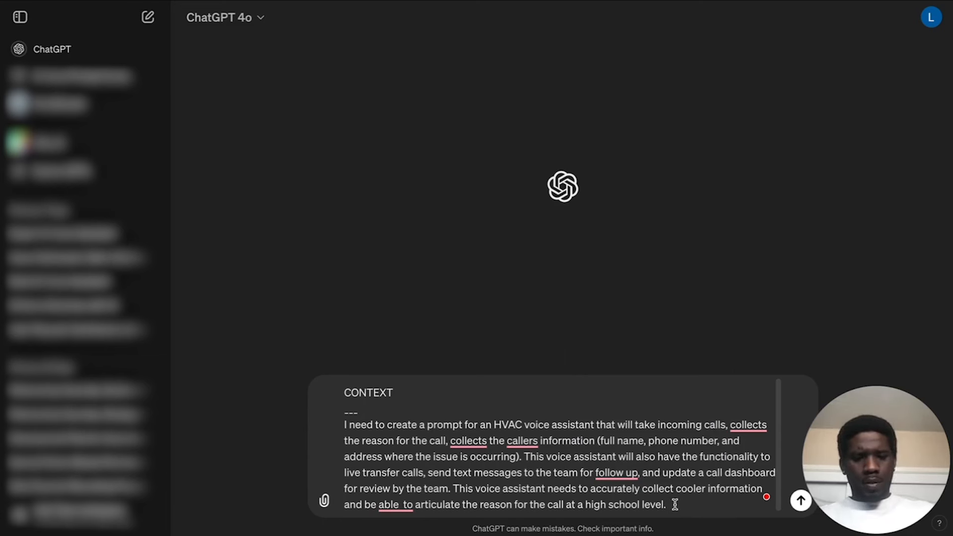
{"action": "key", "text": "shift+Return"}
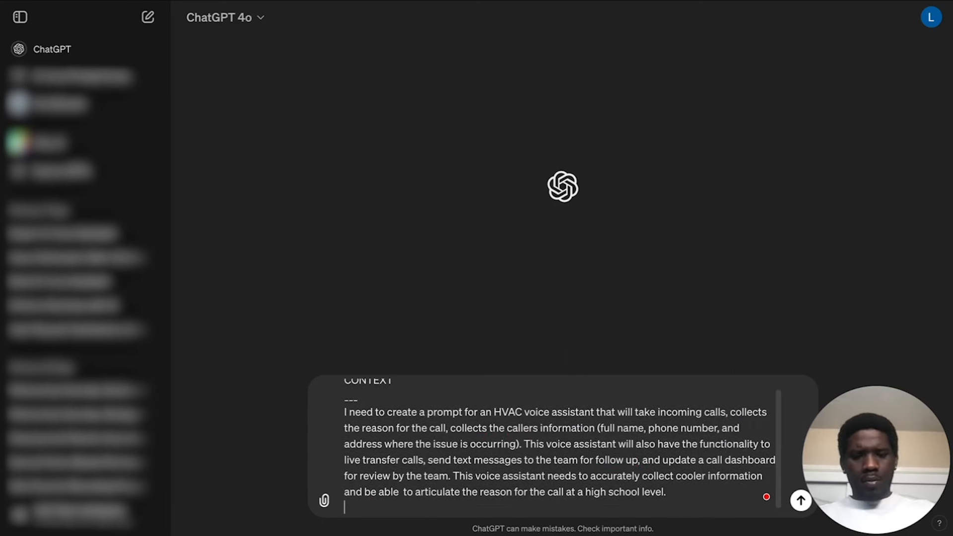
{"action": "type", "text": "---"}
{"action": "key", "text": "shift+Return"}
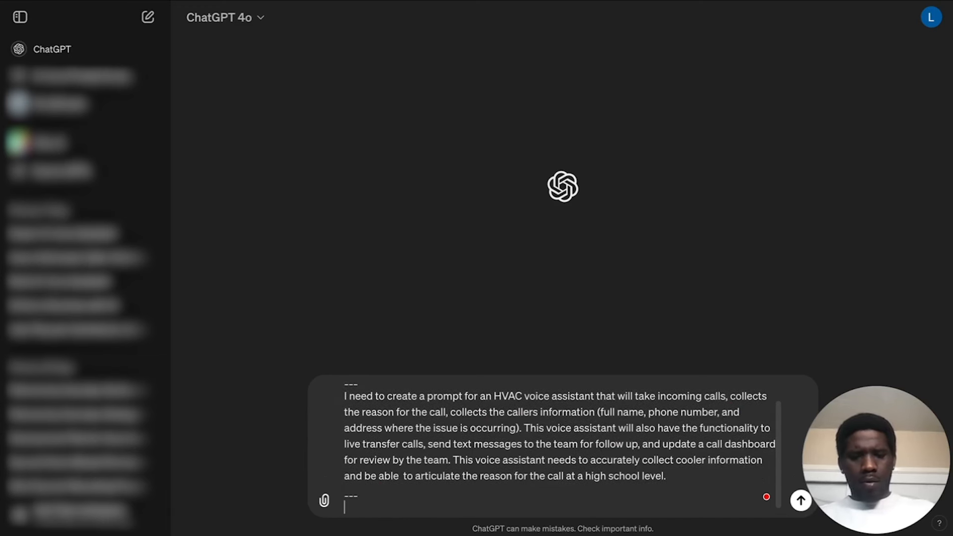
{"action": "type", "text": "INSTR"}
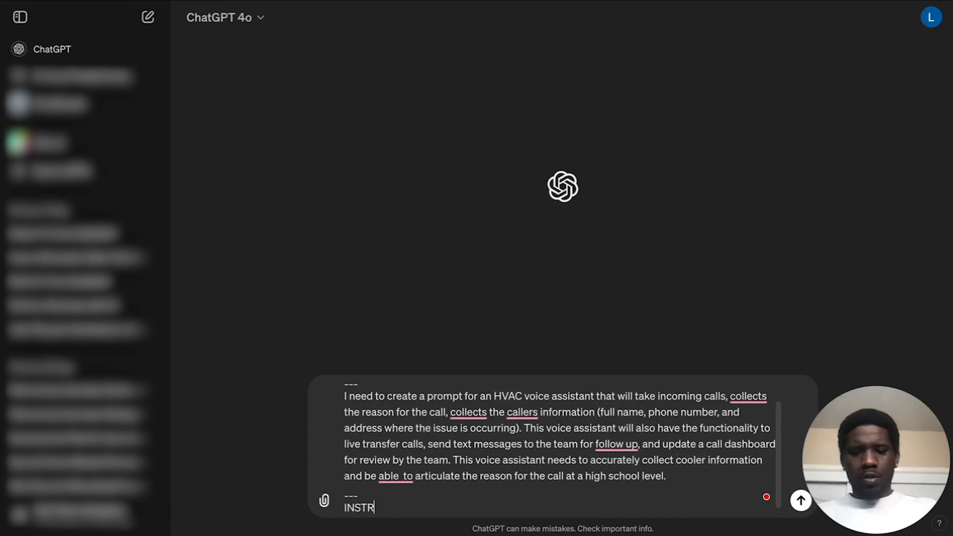
{"action": "type", "text": "UCT"}
{"action": "key", "text": "BackSpace"}
{"action": "key", "text": "BackSpace"}
{"action": "key", "text": "BackSpace"}
{"action": "key", "text": "BackSpace"}
{"action": "key", "text": "BackSpace"}
{"action": "key", "text": "BackSpace"}
{"action": "key", "text": "BackSpace"}
{"action": "key", "text": "BackSpace"}
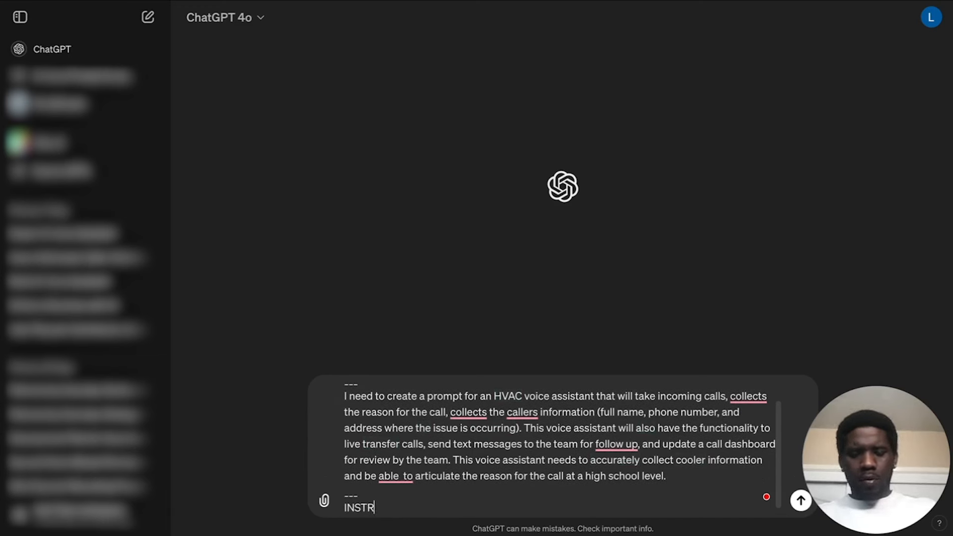
Add the heading "EXAMPLE" with a "---" line below it and paste the copied voice assistant template there.
{"action": "type", "text": "EXAMPLE"}
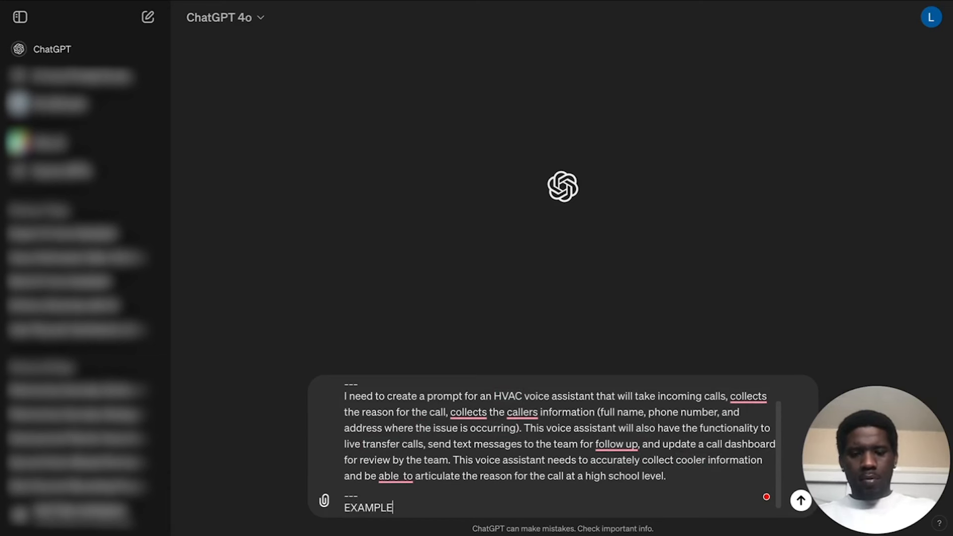
{"action": "key", "text": "shift+Return"}
{"action": "type", "text": "---"}
{"action": "key", "text": "shift+Return"}
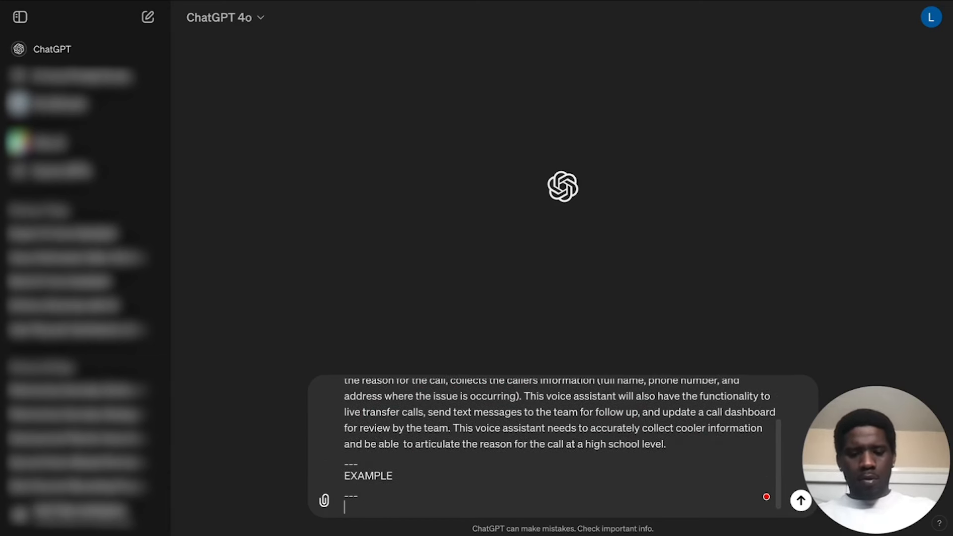
{"action": "key", "text": "ctrl+v"}
{"action": "mouse_move", "coordinate": [741, 494]}
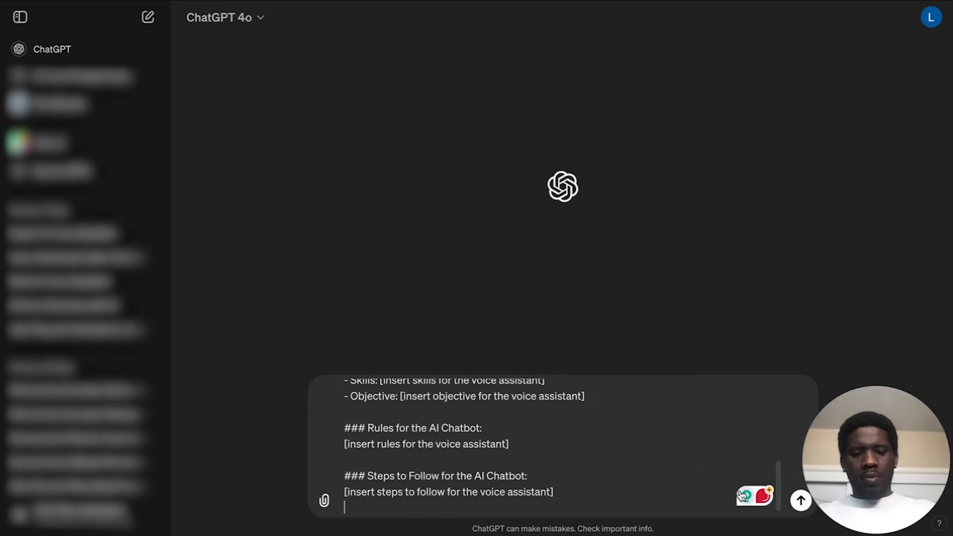
Below the template, add a "---" line, the heading "INSTRUCTIONS" and another "---" line.
{"action": "type", "text": "___"}
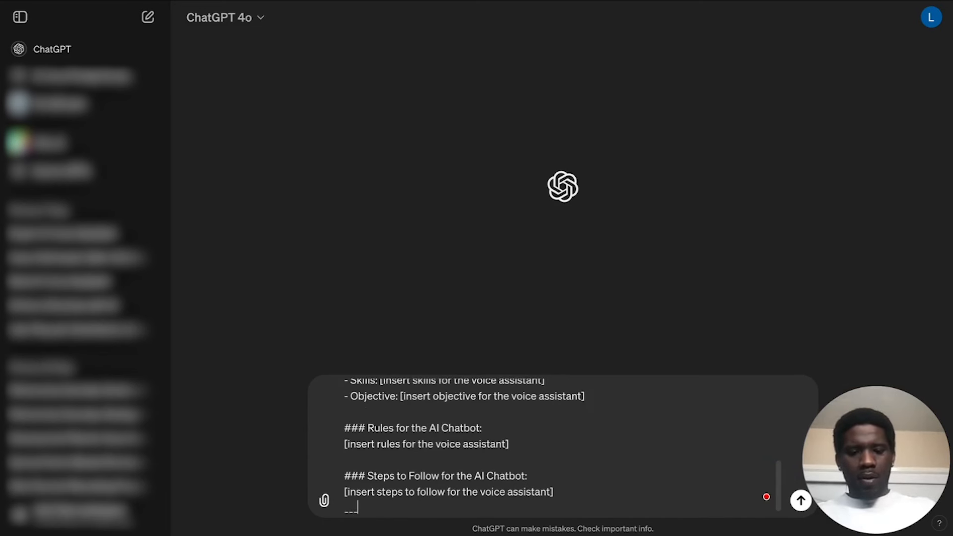
{"action": "type", "text": "-"}
{"action": "key", "text": "shift+Return"}
{"action": "type", "text": "INS"}
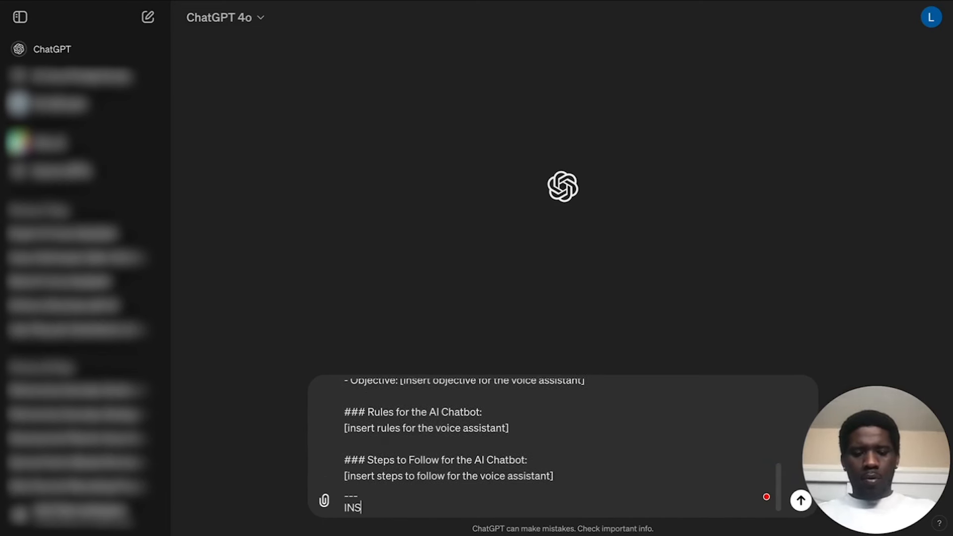
{"action": "type", "text": "TRUCTIONS"}
{"action": "key", "text": "shift+Return"}
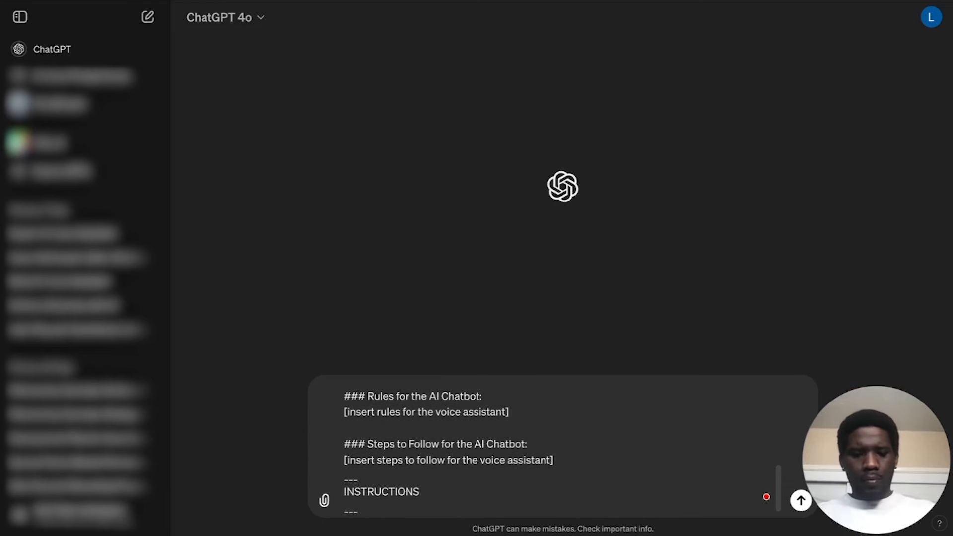
{"action": "type", "text": "---"}
{"action": "key", "text": "shift+Return"}
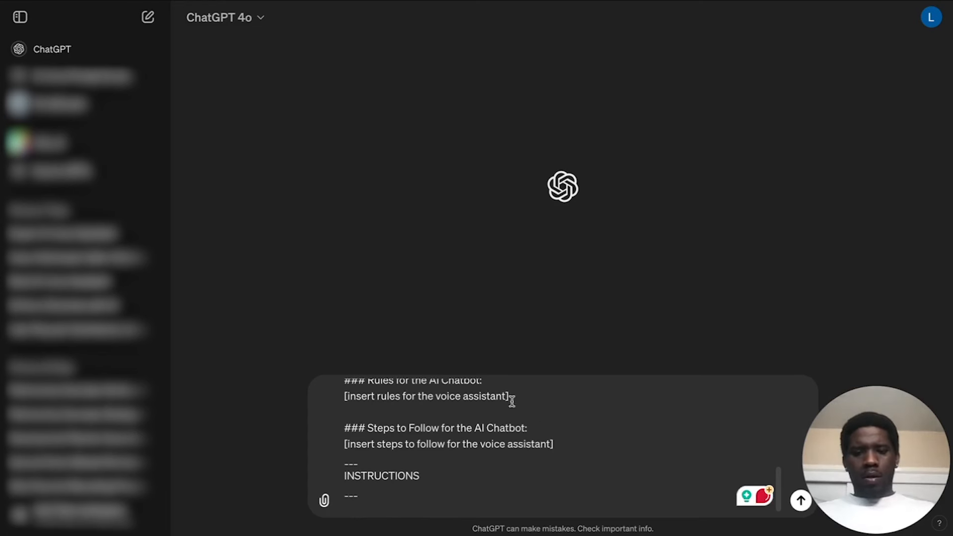
{"action": "type", "text": "PLEASE"}
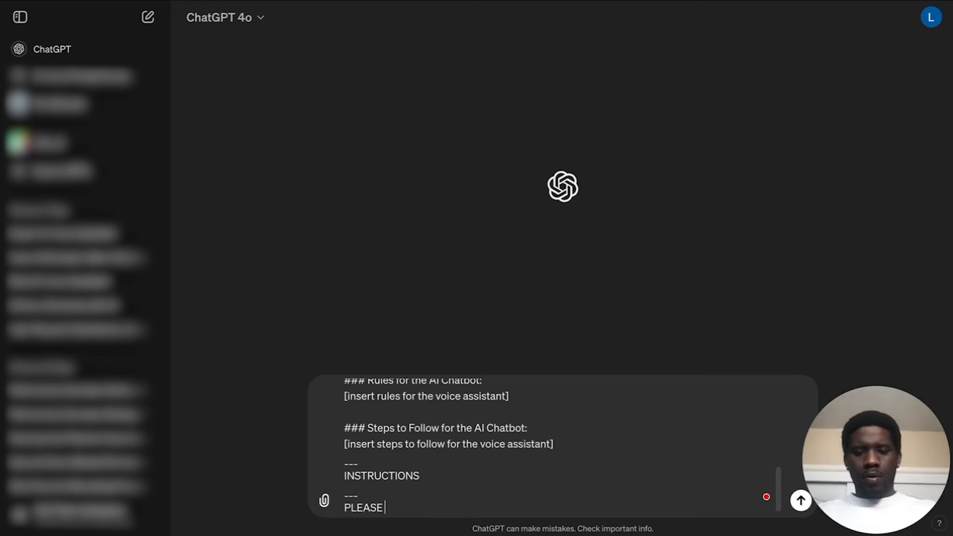
{"action": "key", "text": "BackSpace"}
{"action": "key", "text": "BackSpace"}
{"action": "key", "text": "BackSpace"}
{"action": "key", "text": "BackSpace"}
{"action": "key", "text": "BackSpace"}
{"action": "key", "text": "BackSpace"}
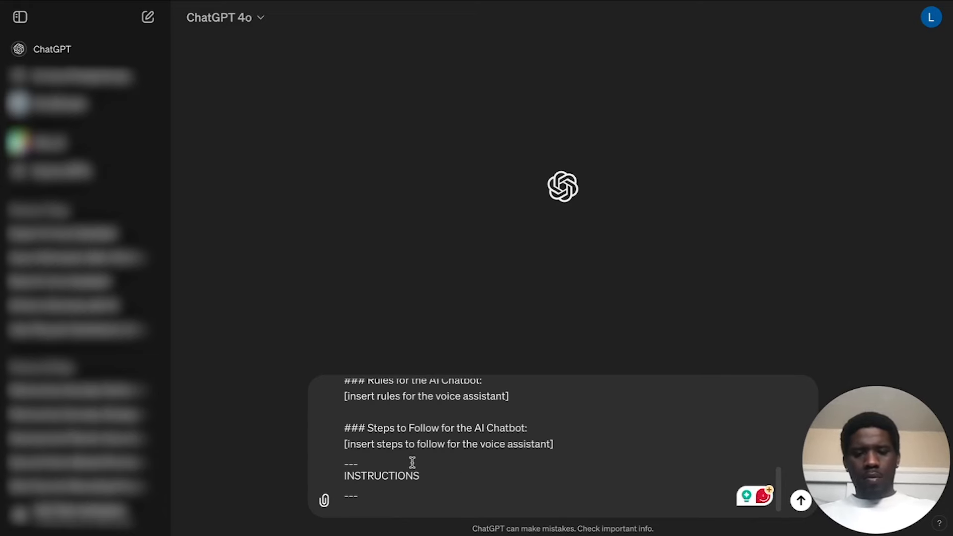
Copy the whole CONTEXT paragraph and paste it below the INSTRUCTIONS heading's "---" line.
{"action": "scroll", "coordinate": [412, 462], "scroll_direction": "up", "scroll_amount": 10}
{"action": "scroll", "coordinate": [405, 454], "scroll_direction": "down", "scroll_amount": 1}
{"action": "left_click_drag", "start_coordinate": [344, 390], "coordinate": [744, 474]}
{"action": "key", "text": "ctrl+c"}
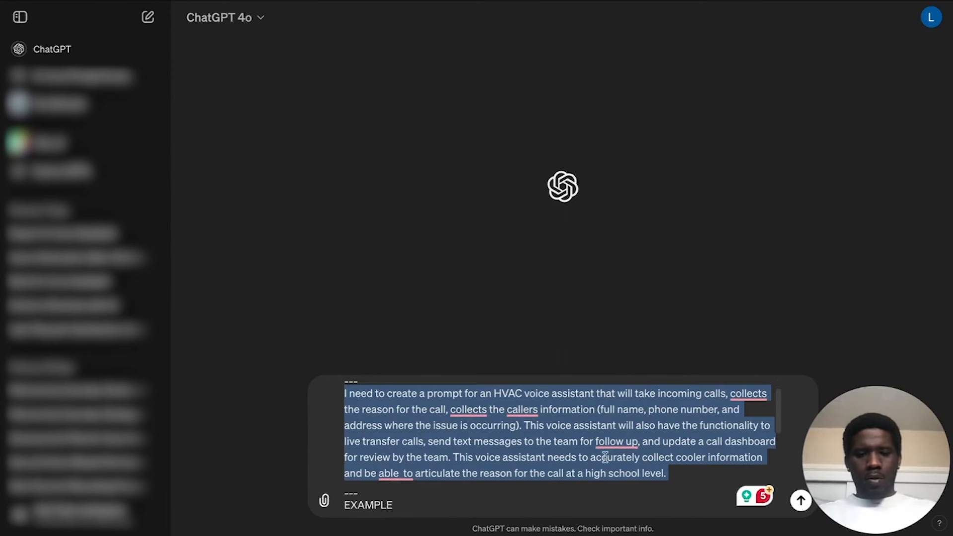
{"action": "scroll", "coordinate": [611, 459], "scroll_direction": "down", "scroll_amount": 5}
{"action": "left_click", "coordinate": [374, 510]}
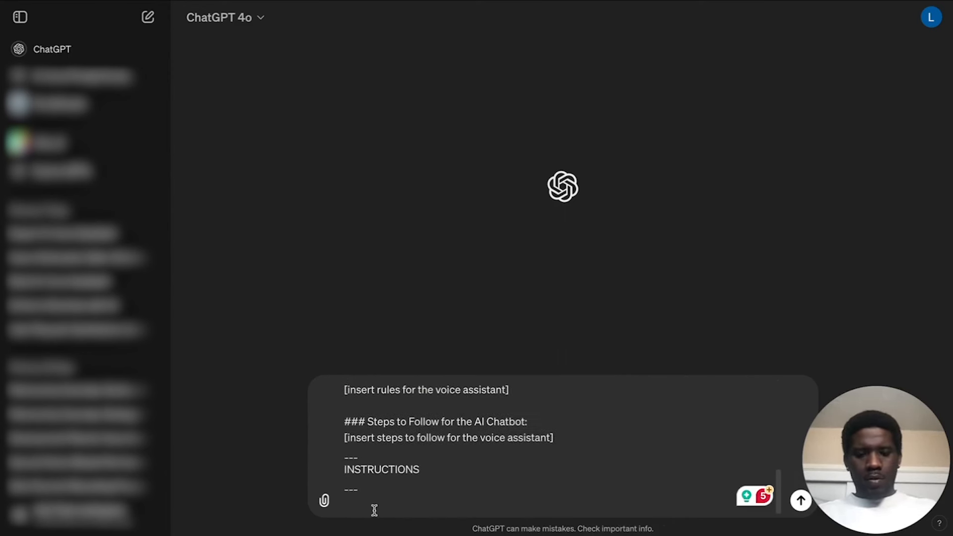
{"action": "key", "text": "ctrl+v"}
Delete the opening words "I need to create a prompt for an" from the CONTEXT paragraph.
{"action": "scroll", "coordinate": [436, 469], "scroll_direction": "up", "scroll_amount": 10}
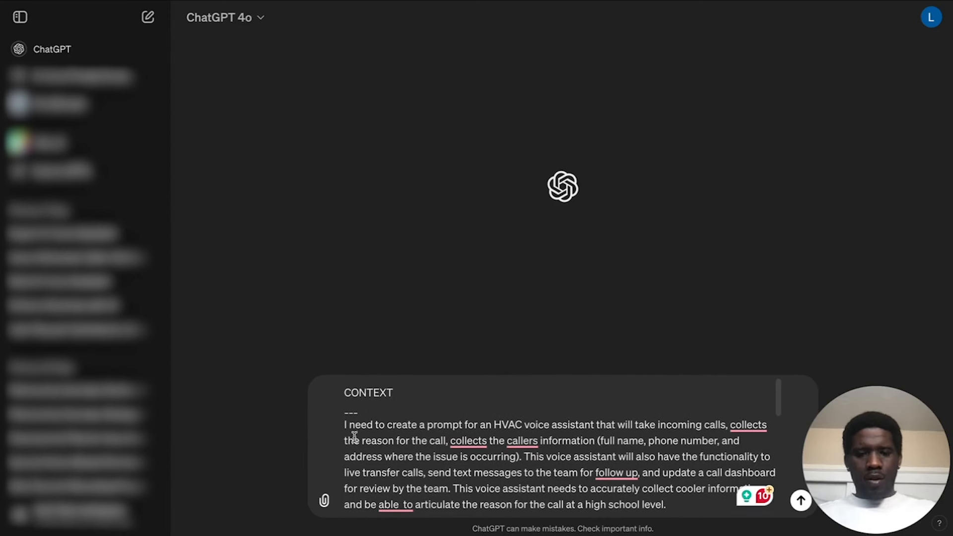
{"action": "double_click", "coordinate": [495, 423]}
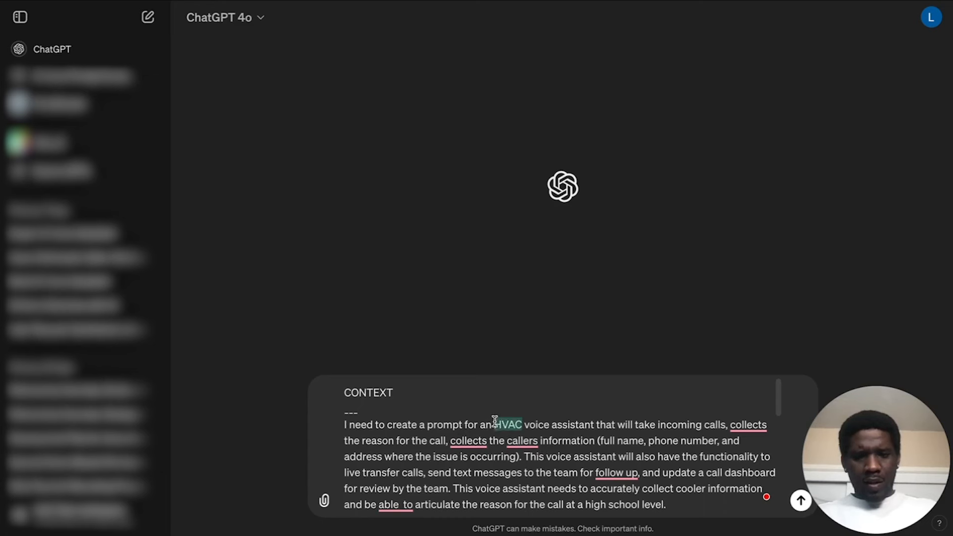
{"action": "left_click_drag", "start_coordinate": [494, 422], "coordinate": [323, 430]}
{"action": "key", "text": "BackSpace"}
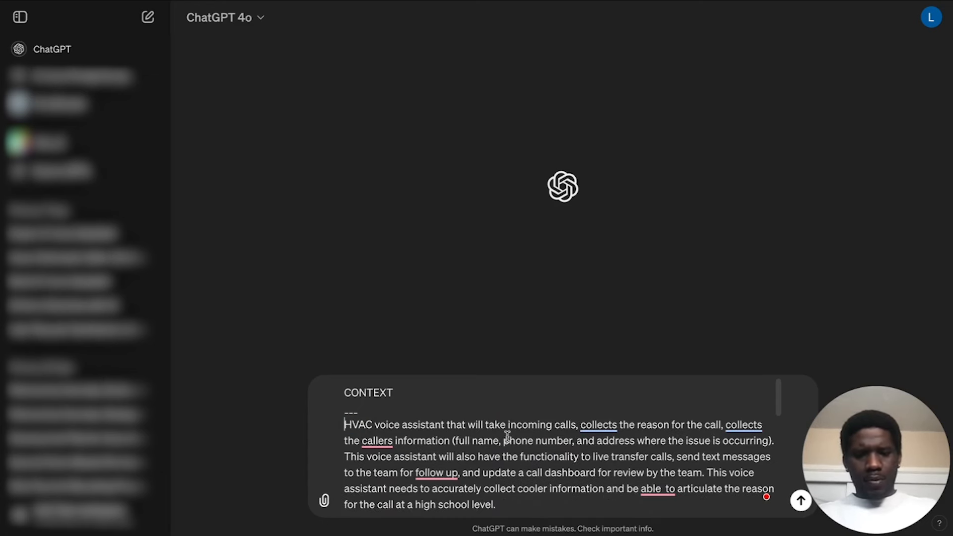
Under INSTRUCTIONS, delete everything from "This voice assistant will also have the functionality" to the end of the paragraph.
{"action": "scroll", "coordinate": [715, 426], "scroll_direction": "down", "scroll_amount": 2}
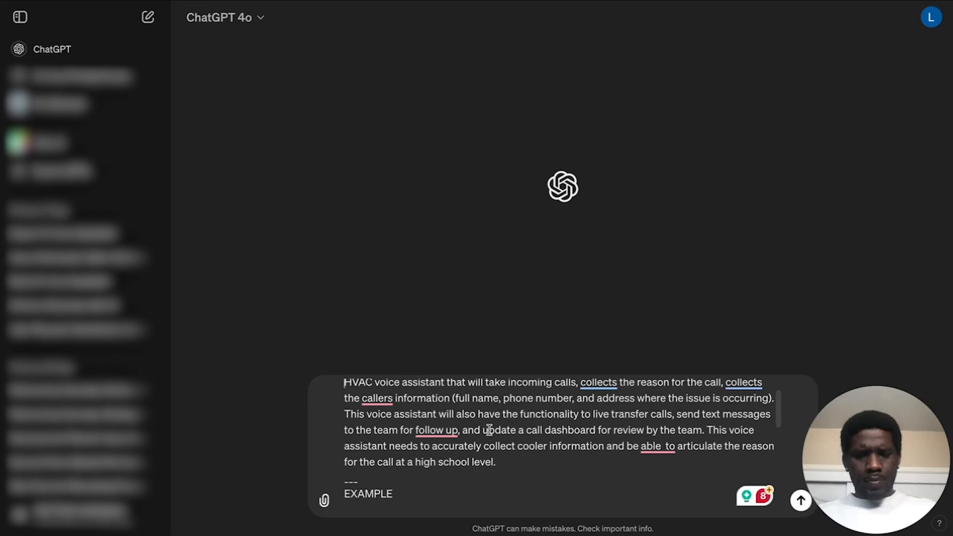
{"action": "scroll", "coordinate": [489, 429], "scroll_direction": "down", "scroll_amount": 1}
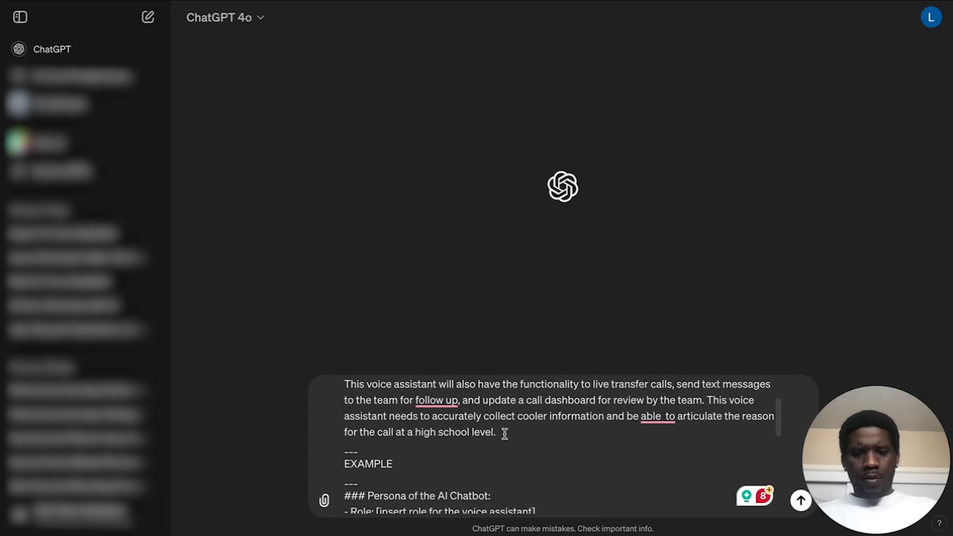
{"action": "scroll", "coordinate": [504, 433], "scroll_direction": "up", "scroll_amount": 2}
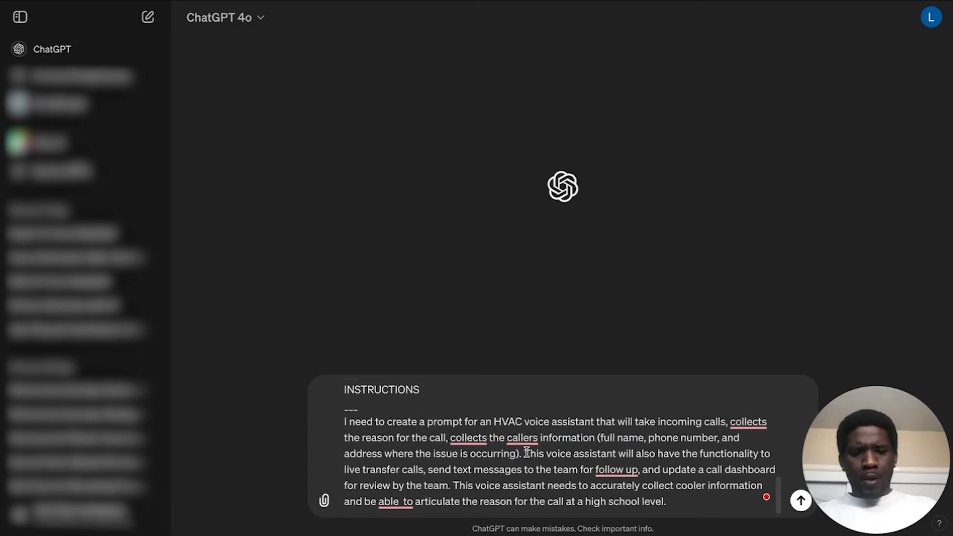
{"action": "left_click_drag", "start_coordinate": [524, 453], "coordinate": [680, 521]}
{"action": "key", "text": "BackSpace"}
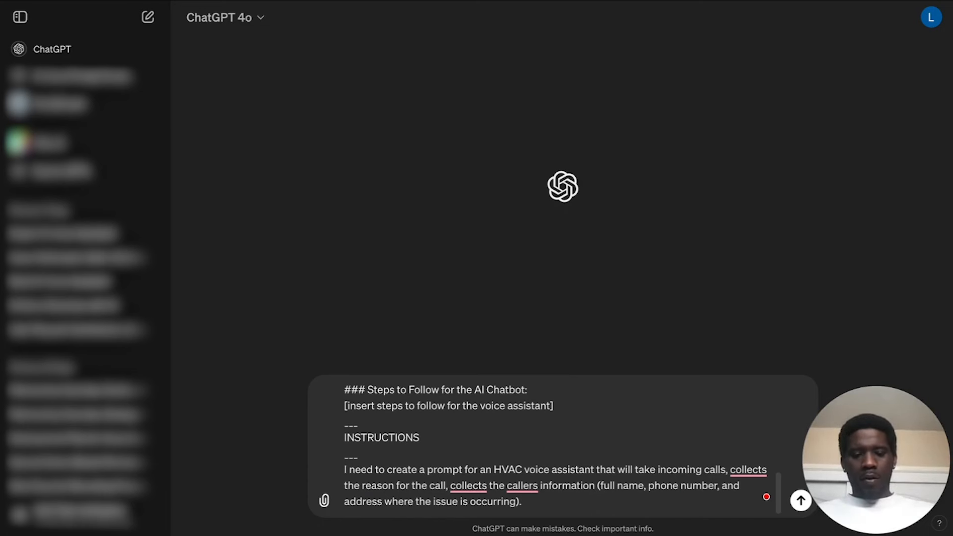
Continue the INSTRUCTIONS paragraph with "Use the details in CONTEXT for the prompt".
{"action": "type", "text": "Use"}
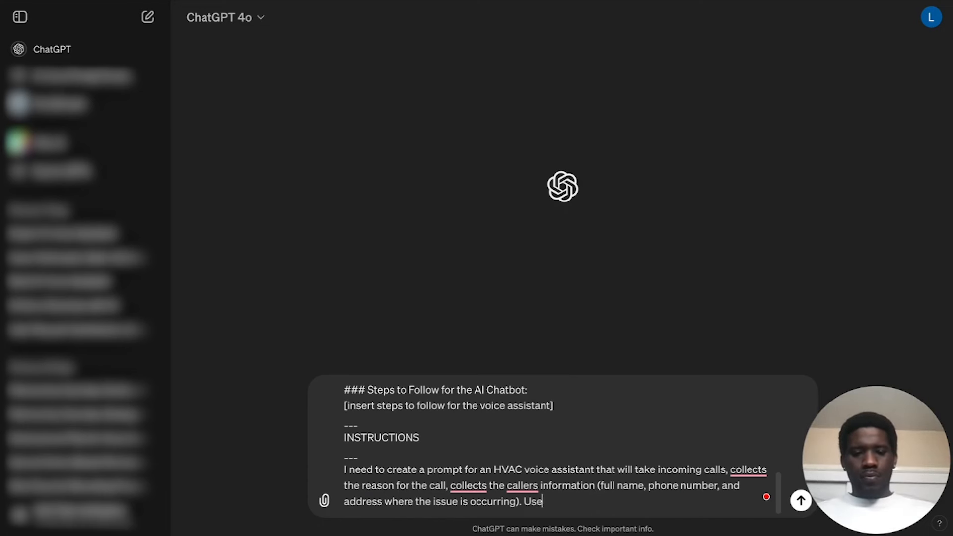
{"action": "type", "text": " the details in con"}
{"action": "type", "text": " CONTEXT"}
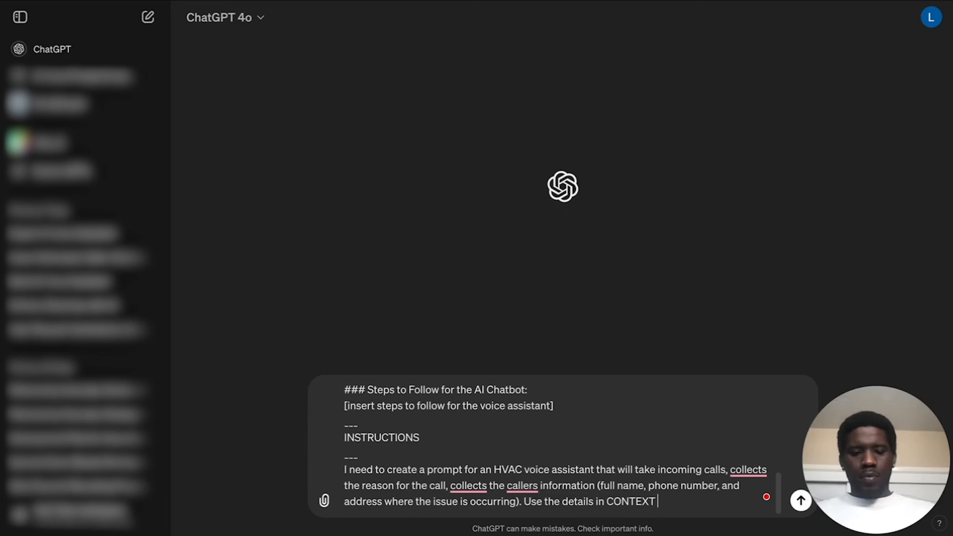
{"action": "type", "text": "FOR THE PRO"}
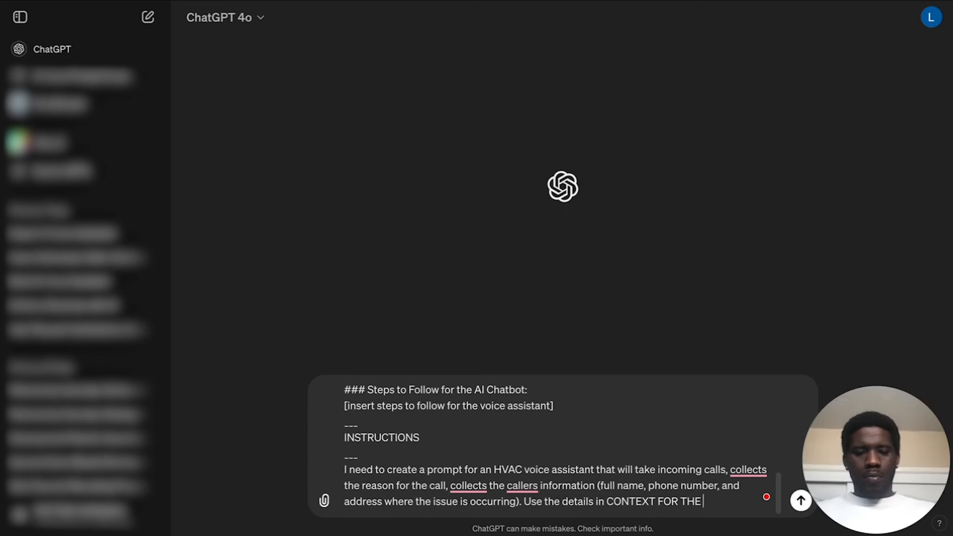
{"action": "key", "text": "BackSpace"}
{"action": "key", "text": "BackSpace"}
{"action": "key", "text": "BackSpace"}
{"action": "key", "text": "BackSpace"}
{"action": "key", "text": "BackSpace"}
{"action": "key", "text": "BackSpace"}
{"action": "key", "text": "BackSpace"}
{"action": "key", "text": "BackSpace"}
{"action": "key", "text": "BackSpace"}
{"action": "key", "text": "BackSpace"}
{"action": "key", "text": "BackSpace"}
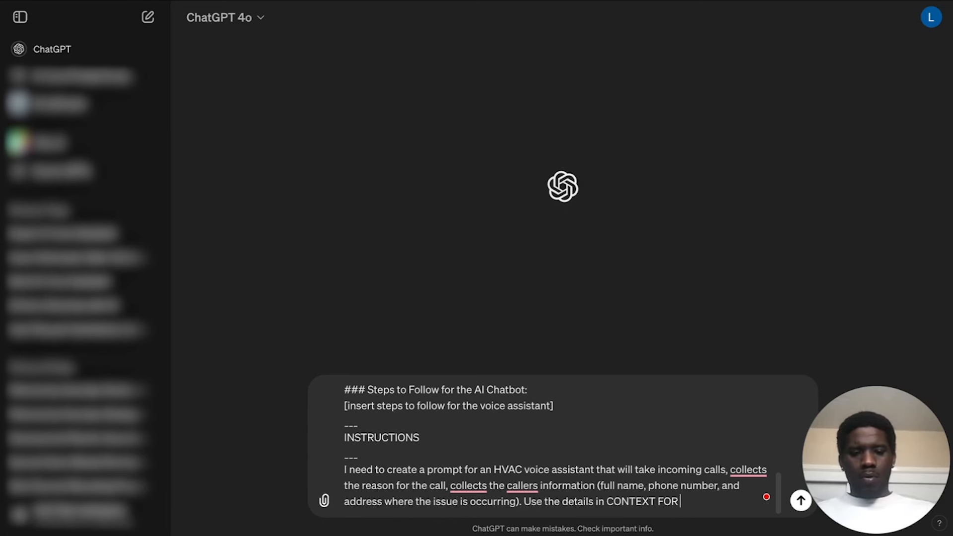
{"action": "type", "text": "for the prompt"}
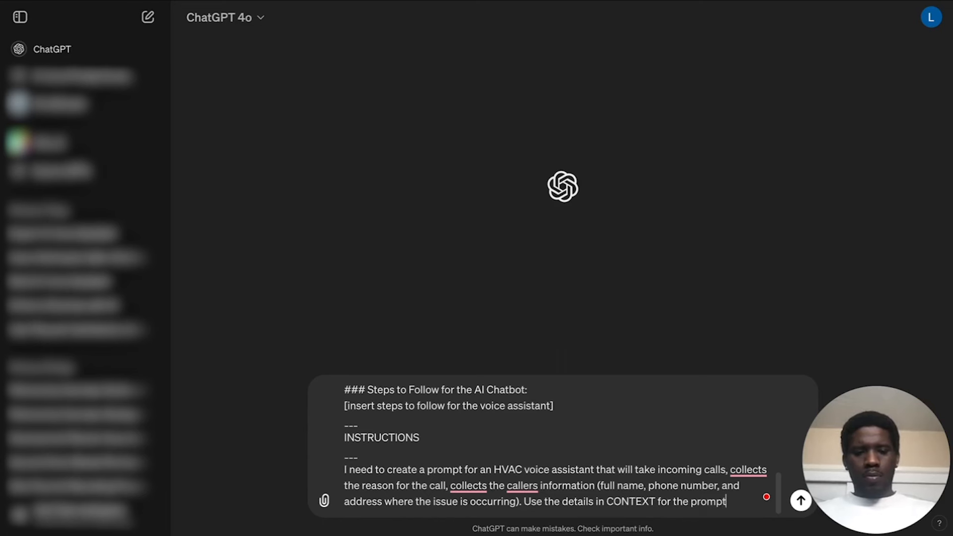
{"action": "type", "text": " and"}
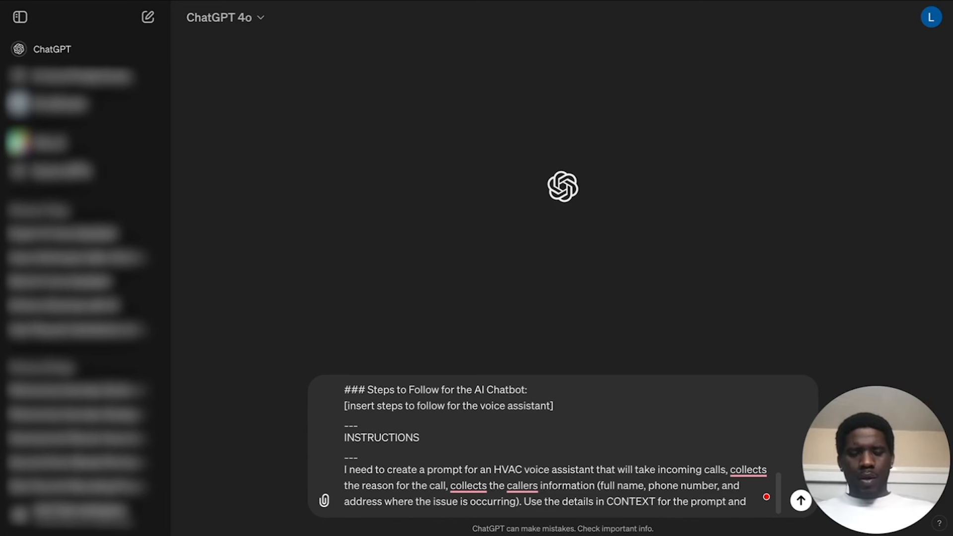
{"action": "type", "text": " use"}
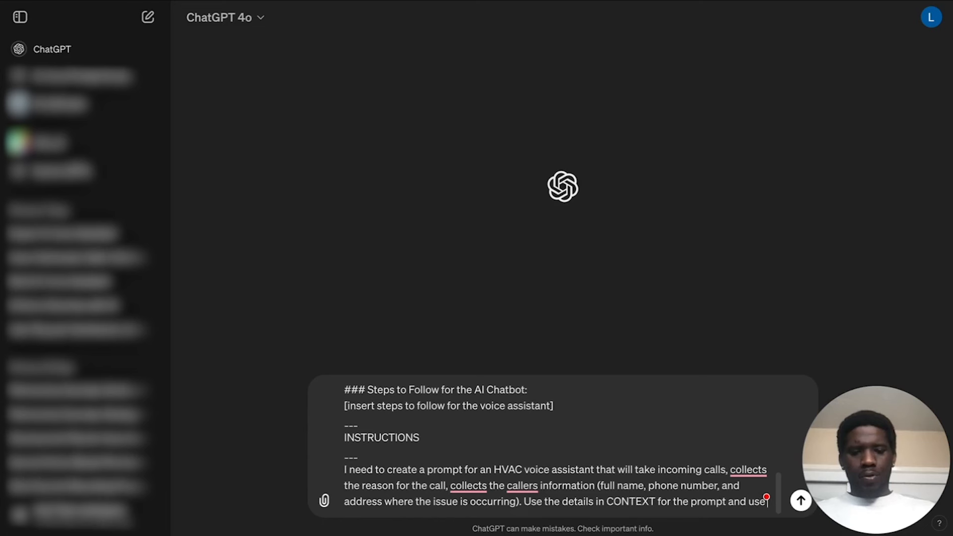
{"action": "type", "text": " EXAMPLE"}
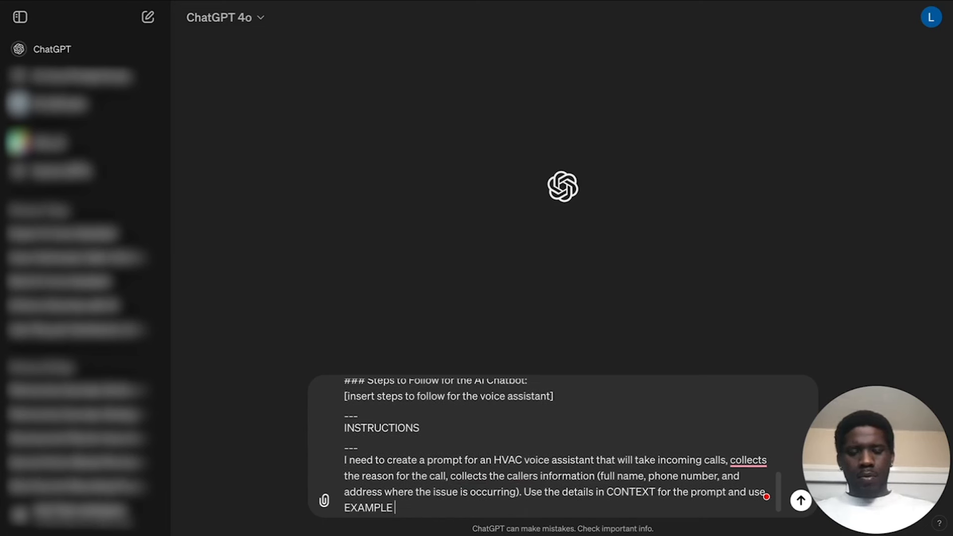
{"action": "type", "text": " as your guide"}
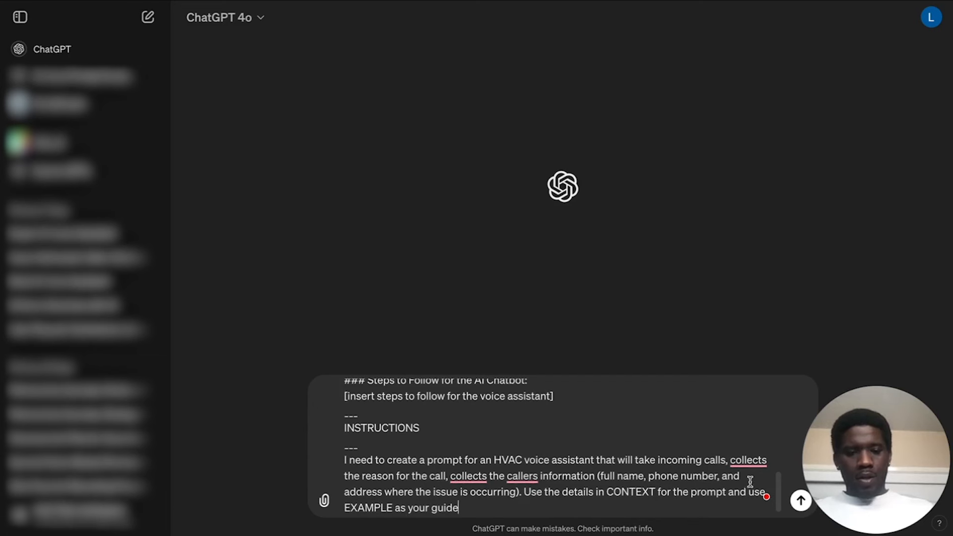
Finish the sentence with "and use the template in EXAMPLE as your guide." and send the message.
{"action": "left_click", "coordinate": [767, 490]}
{"action": "type", "text": "the template"}
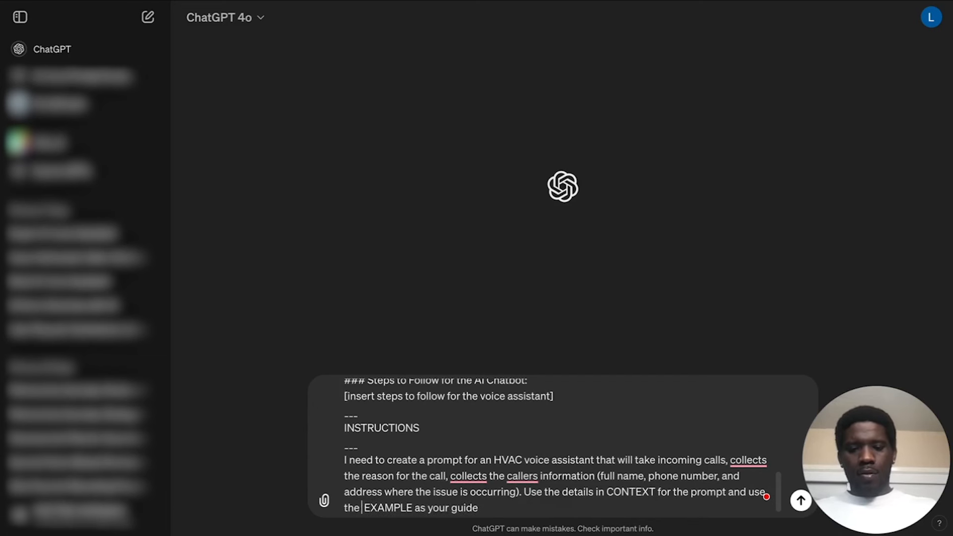
{"action": "type", "text": " in"}
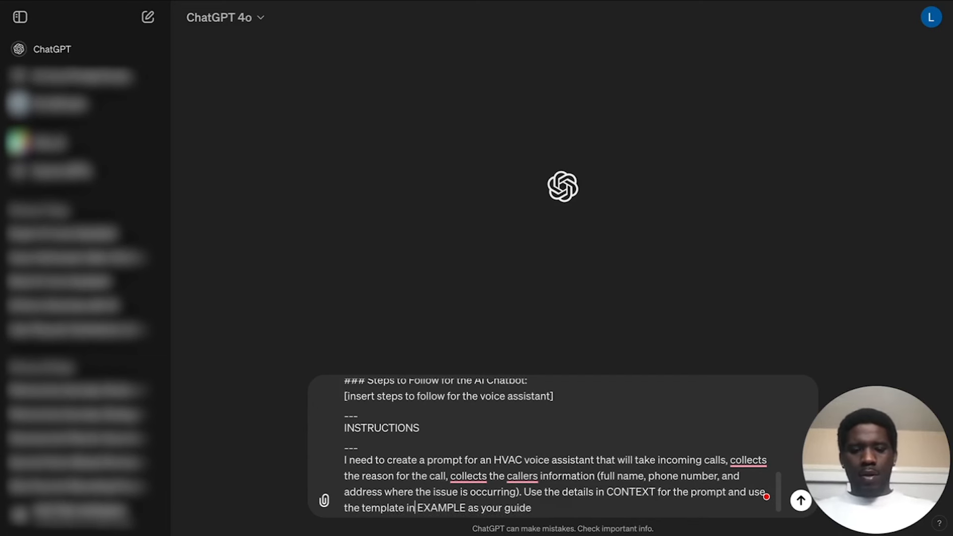
{"action": "left_click", "coordinate": [598, 504]}
{"action": "type", "text": "."}
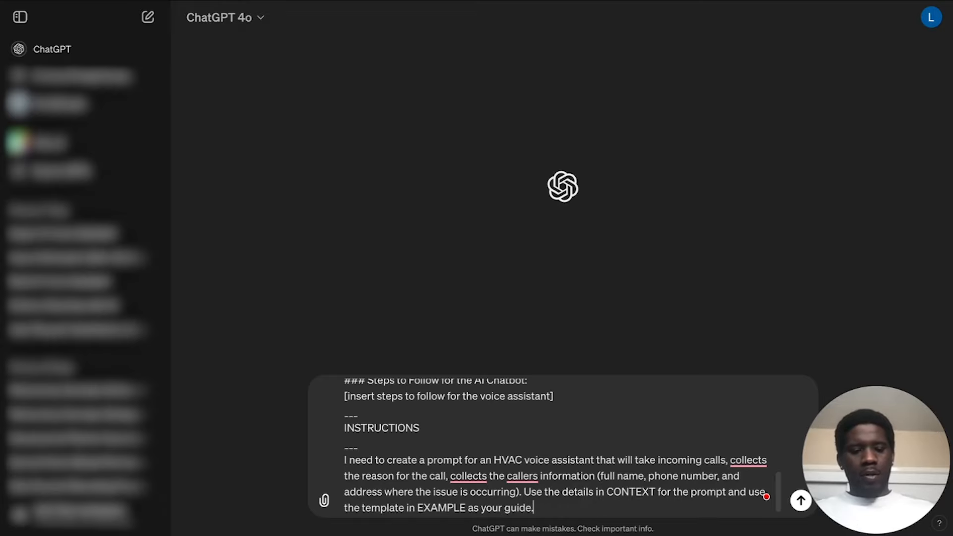
{"action": "key", "text": "Return"}
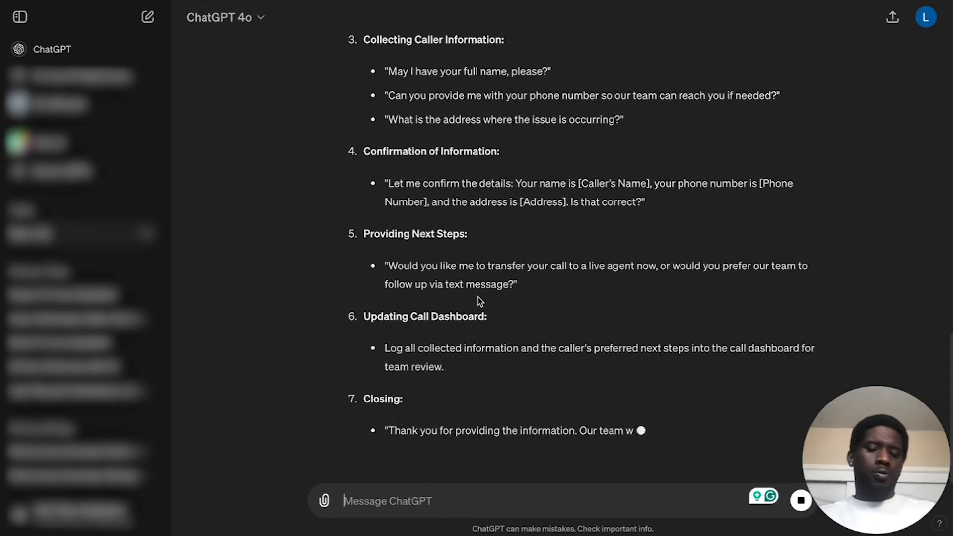
Review the persona, rules and steps sections of the generated voice assistant prompt.
{"action": "scroll", "coordinate": [480, 301], "scroll_direction": "up", "scroll_amount": 15}
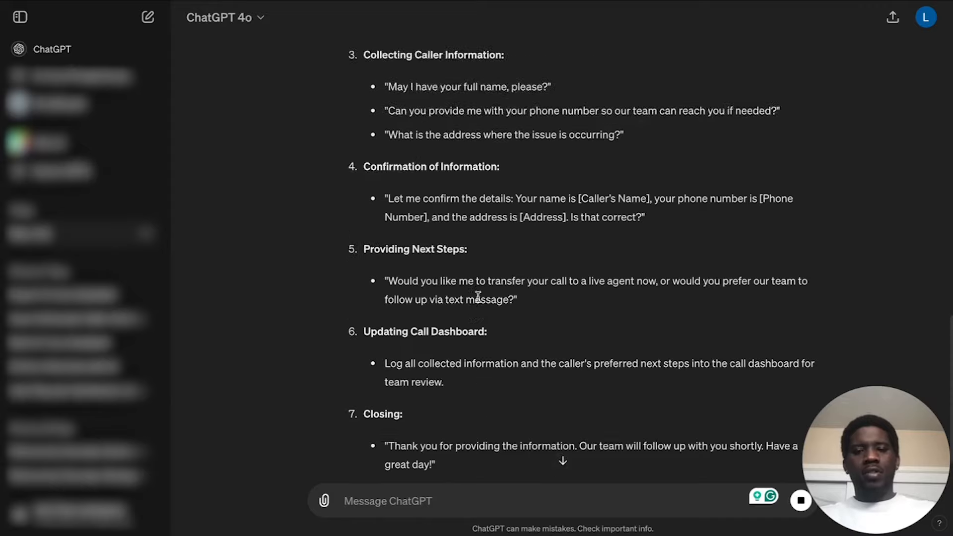
{"action": "scroll", "coordinate": [477, 296], "scroll_direction": "down", "scroll_amount": 3}
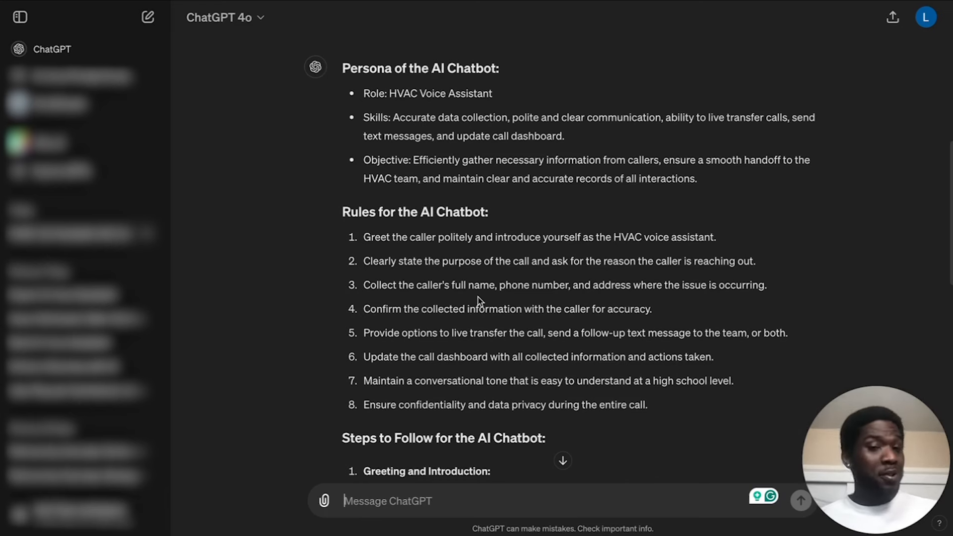
{"action": "scroll", "coordinate": [595, 205], "scroll_direction": "up", "scroll_amount": 1}
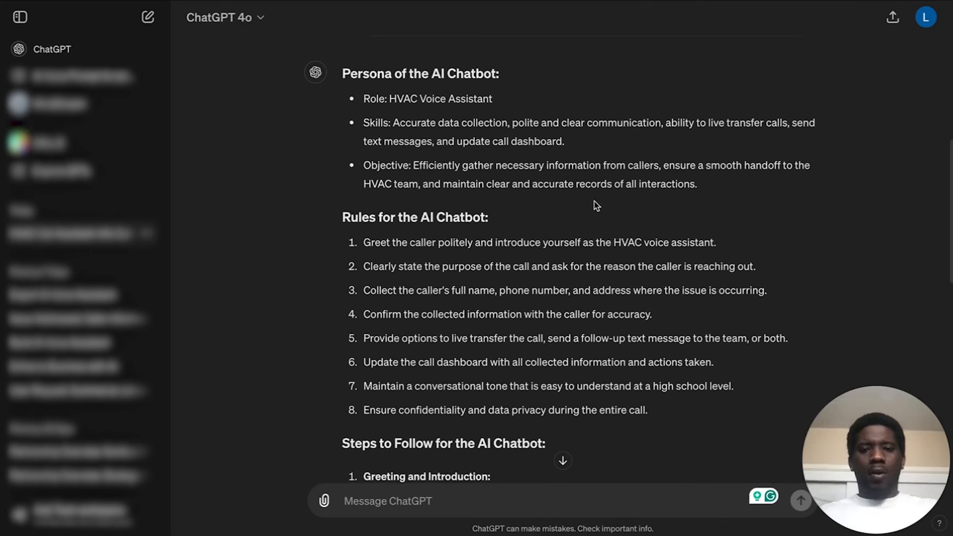
{"action": "scroll", "coordinate": [566, 174], "scroll_direction": "down", "scroll_amount": 1}
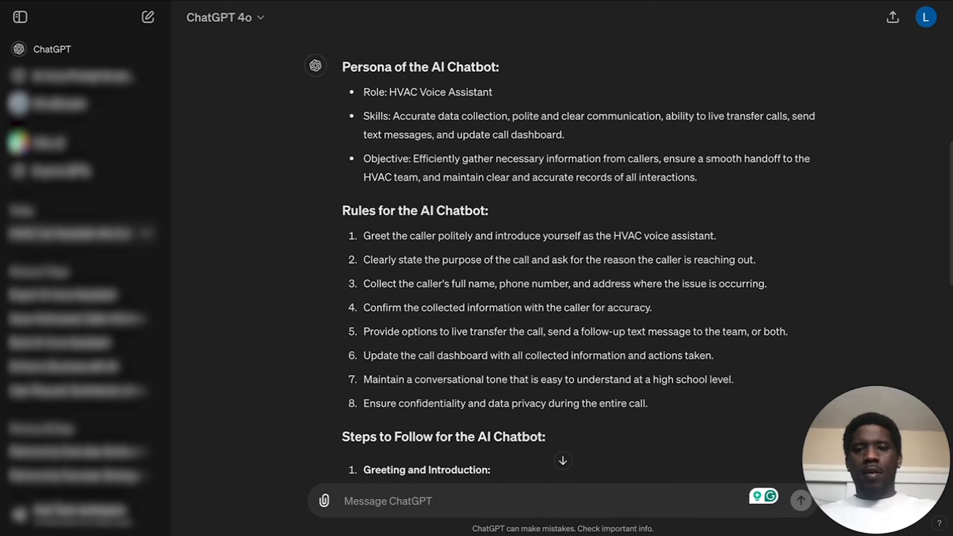
{"action": "left_click_drag", "start_coordinate": [340, 65], "coordinate": [500, 67]}
{"action": "key", "text": "ctrl+c"}
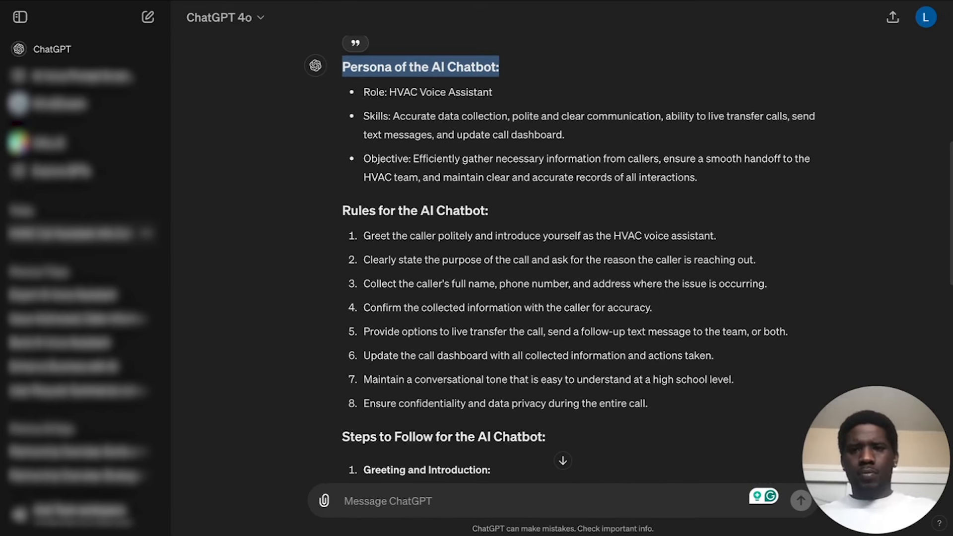
{"action": "left_click", "coordinate": [451, 66]}
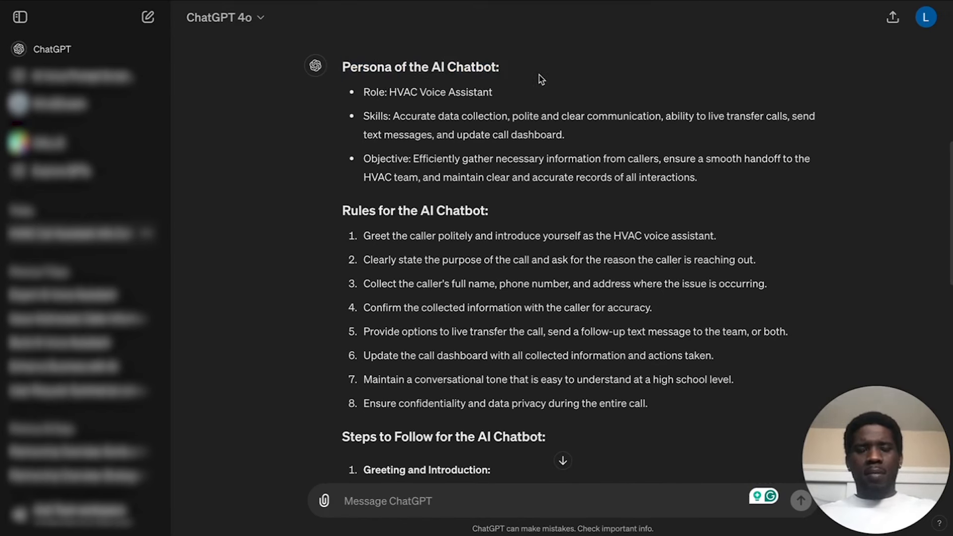
{"action": "scroll", "coordinate": [538, 78], "scroll_direction": "up", "scroll_amount": 1}
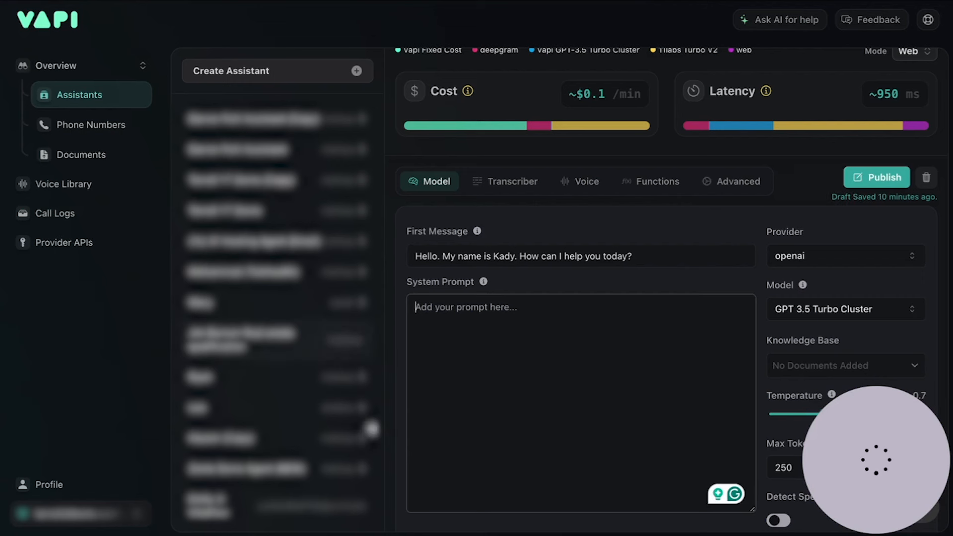
{"action": "key", "text": "ctrl+v"}
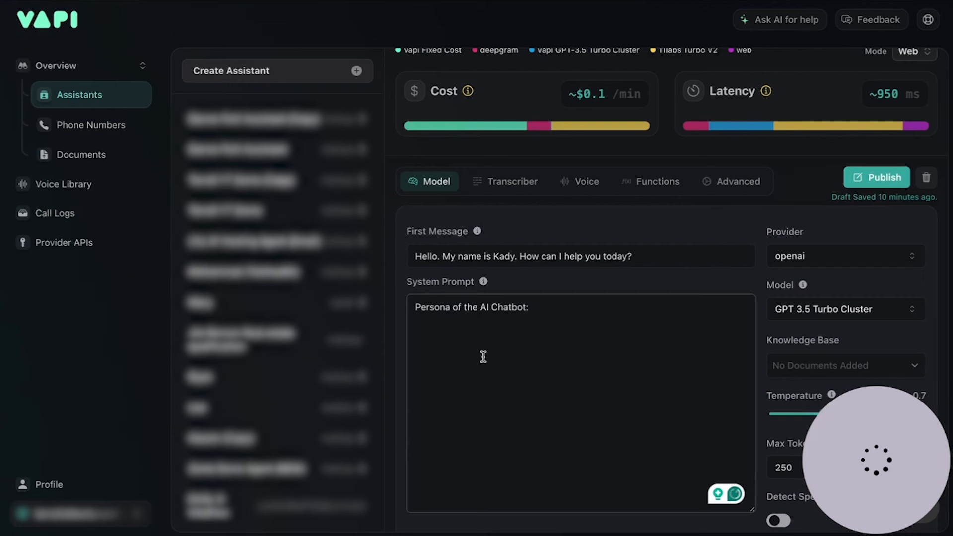
{"action": "key", "text": "BackSpace"}
{"action": "key", "text": "BackSpace"}
{"action": "key", "text": "BackSpace"}
{"action": "key", "text": "BackSpace"}
{"action": "key", "text": "BackSpace"}
{"action": "key", "text": "BackSpace"}
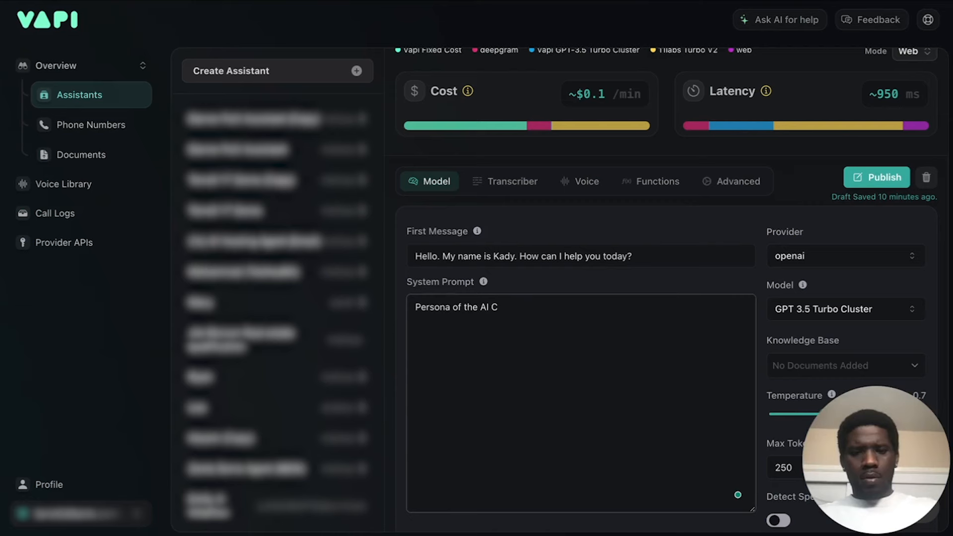
{"action": "key", "text": "BackSpace"}
{"action": "key", "text": "BackSpace"}
{"action": "key", "text": "BackSpace"}
{"action": "key", "text": "BackSpace"}
{"action": "key", "text": "BackSpace"}
{"action": "key", "text": "BackSpace"}
{"action": "key", "text": "BackSpace"}
{"action": "key", "text": "BackSpace"}
{"action": "key", "text": "BackSpace"}
{"action": "key", "text": "BackSpace"}
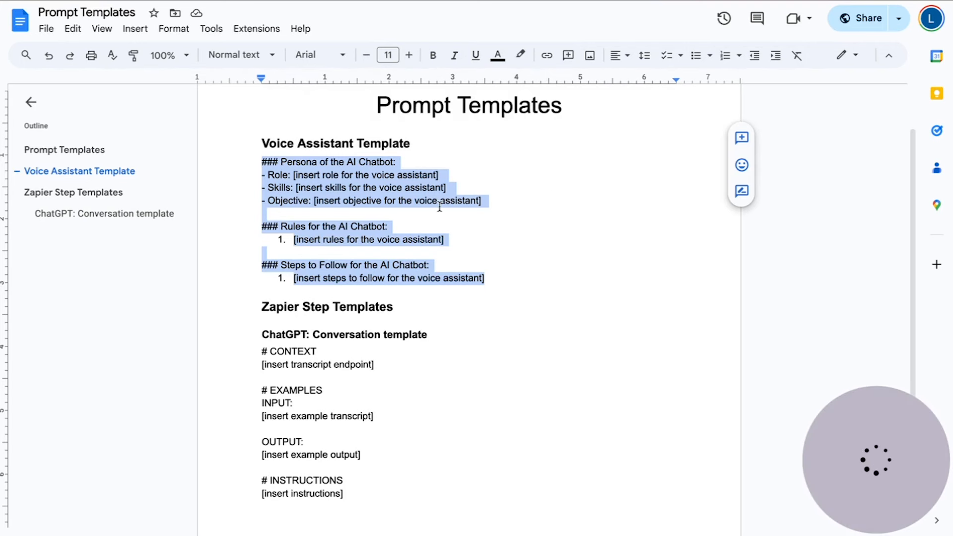
Copy the full Voice Assistant Template from the Prompt Templates document and paste it into the assistant's System Prompt in Vapi.
{"action": "left_click", "coordinate": [440, 206]}
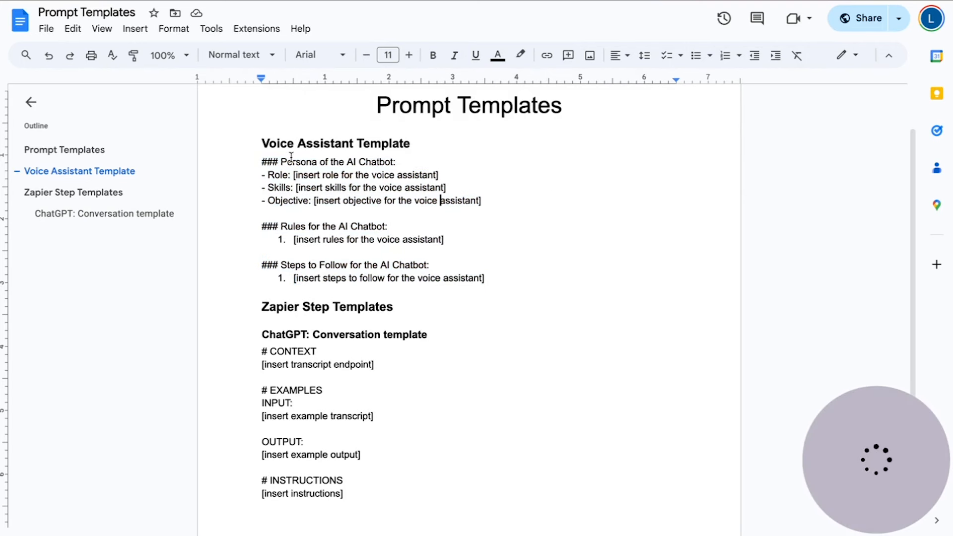
{"action": "left_click_drag", "start_coordinate": [266, 164], "coordinate": [489, 284]}
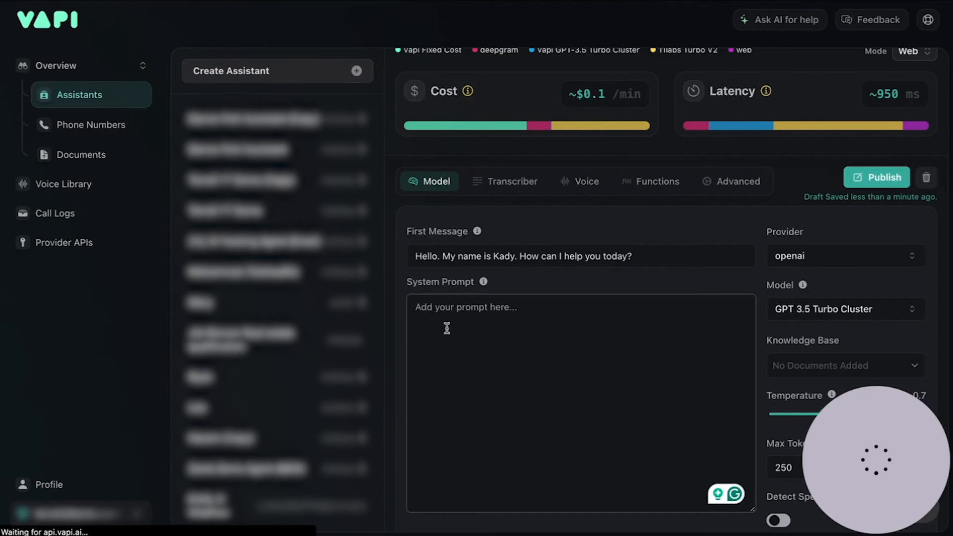
{"action": "left_click", "coordinate": [461, 336]}
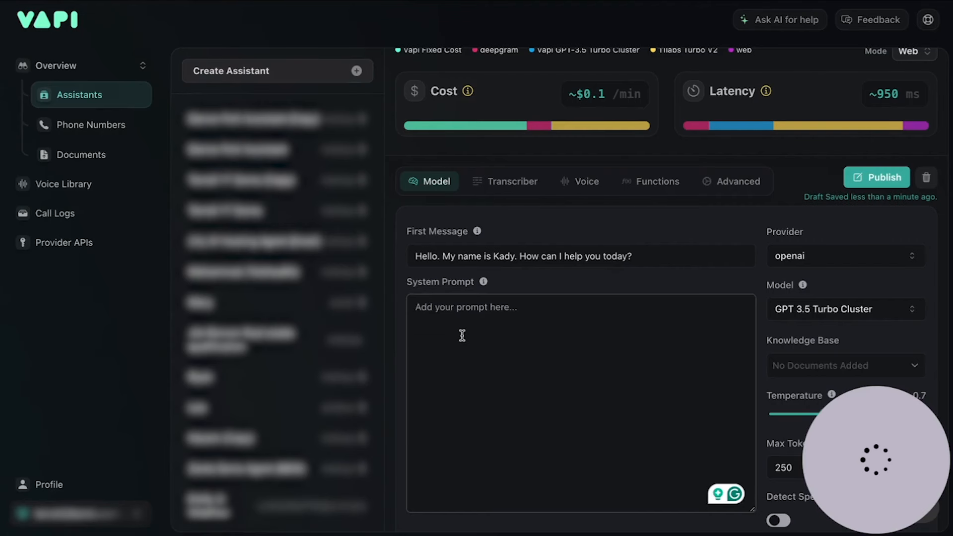
{"action": "type", "text": "### Persona of the AI Chatbot: - Role: [insert role for the voice assistant] - Skills: [insert skills for the voice assistant] - Objective: [insert objective for the voice assistant]  ### Rules for the AI Chatbot: [insert rules for the voice assistant]  ### Steps to Follow for the AI Chatbot: [insert steps to follow for the voice assistant]"}
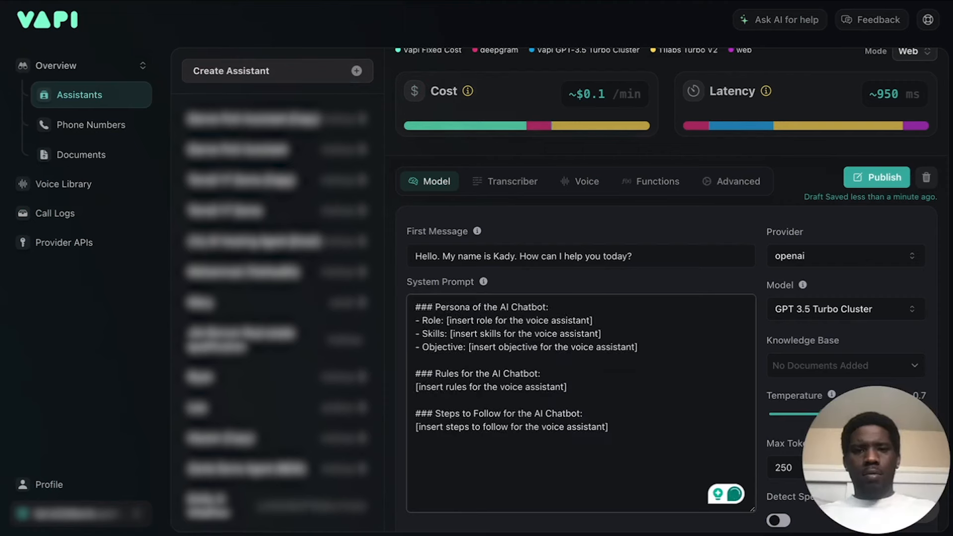
Copy the Role line from ChatGPT's answer and replace the role placeholder in Vapi's System Prompt with "HVAC Voice Assistant".
{"action": "left_click", "coordinate": [378, 1]}
{"action": "scroll", "coordinate": [369, 258], "scroll_direction": "up", "scroll_amount": 1}
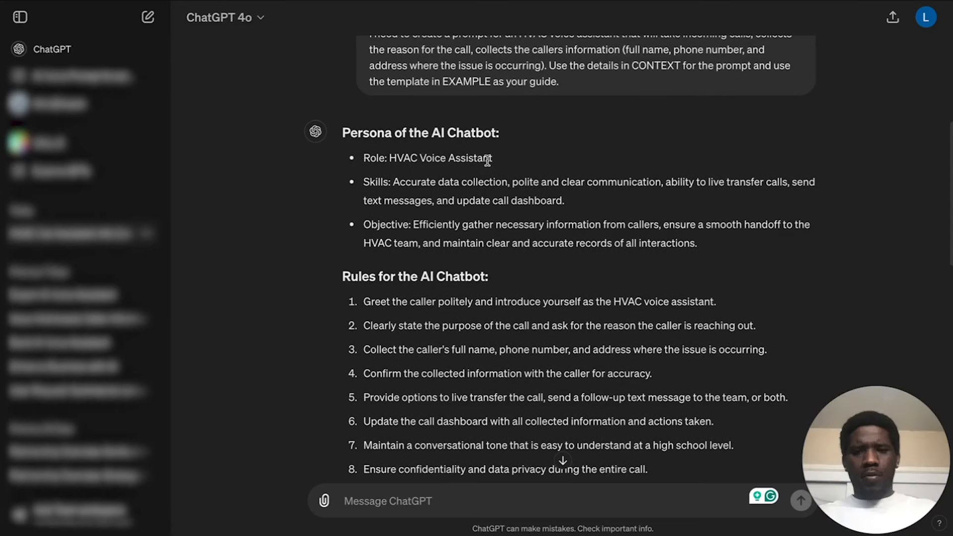
{"action": "left_click_drag", "start_coordinate": [494, 159], "coordinate": [363, 158]}
{"action": "key", "text": "ctrl+c"}
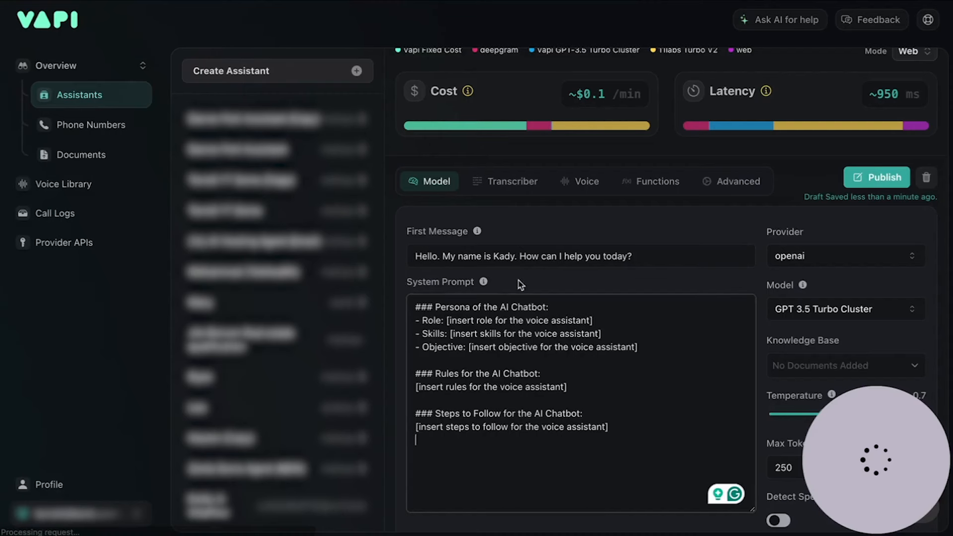
{"action": "left_click_drag", "start_coordinate": [593, 321], "coordinate": [446, 324]}
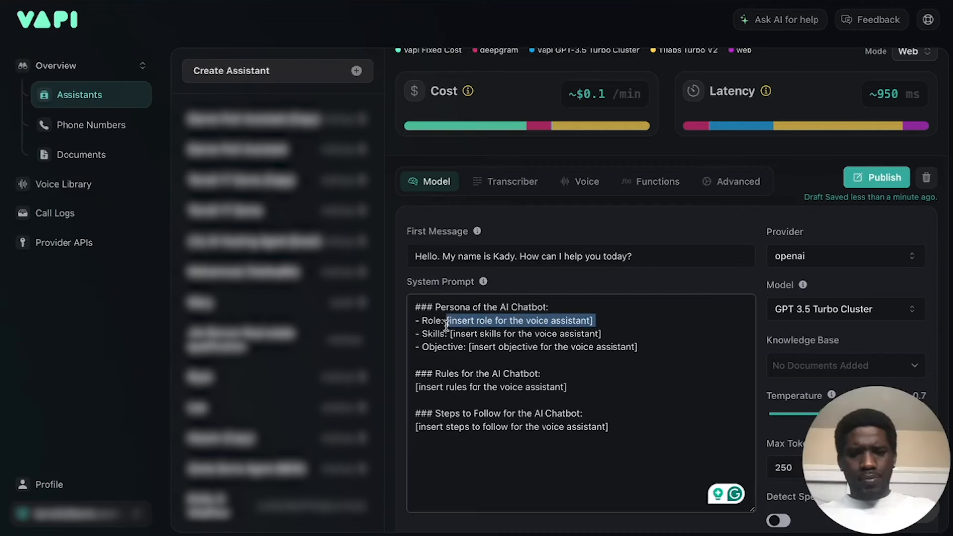
{"action": "key", "text": "ctrl+v"}
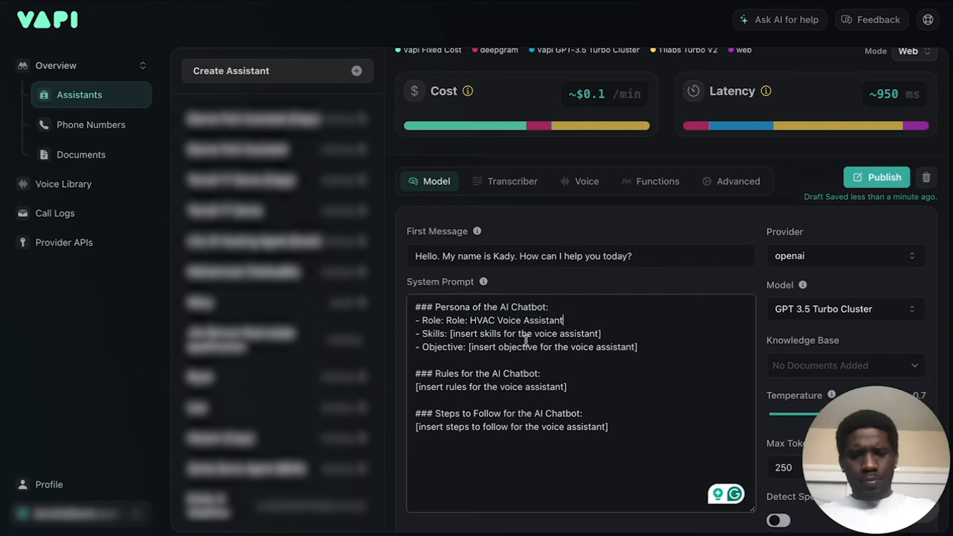
{"action": "left_click", "coordinate": [469, 320]}
{"action": "key", "text": "BackSpace"}
{"action": "key", "text": "BackSpace"}
{"action": "key", "text": "BackSpace"}
{"action": "key", "text": "BackSpace"}
{"action": "key", "text": "BackSpace"}
{"action": "key", "text": "BackSpace"}
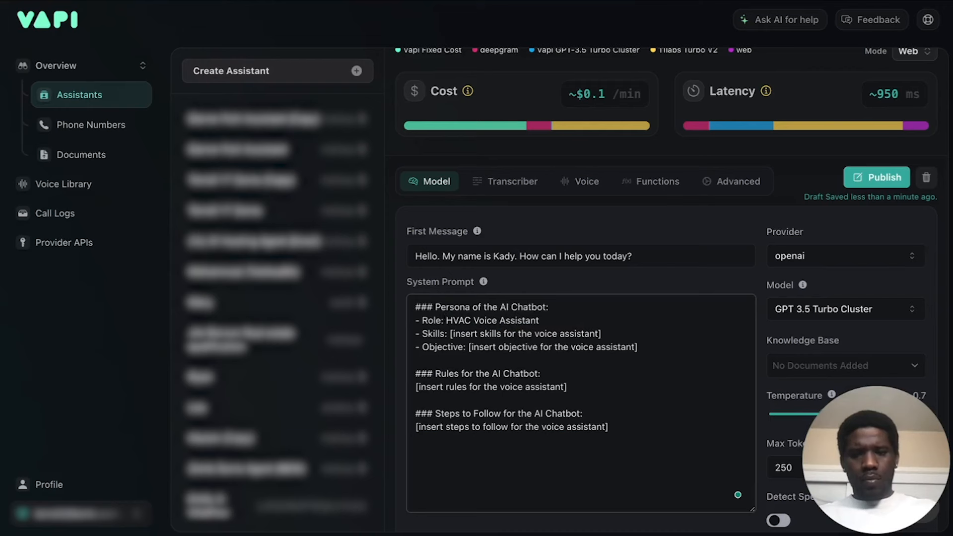
Extend the Role line in the System Prompt with "for Heating and Plumming".
{"action": "left_click", "coordinate": [560, 320]}
{"action": "type", "text": "for "}
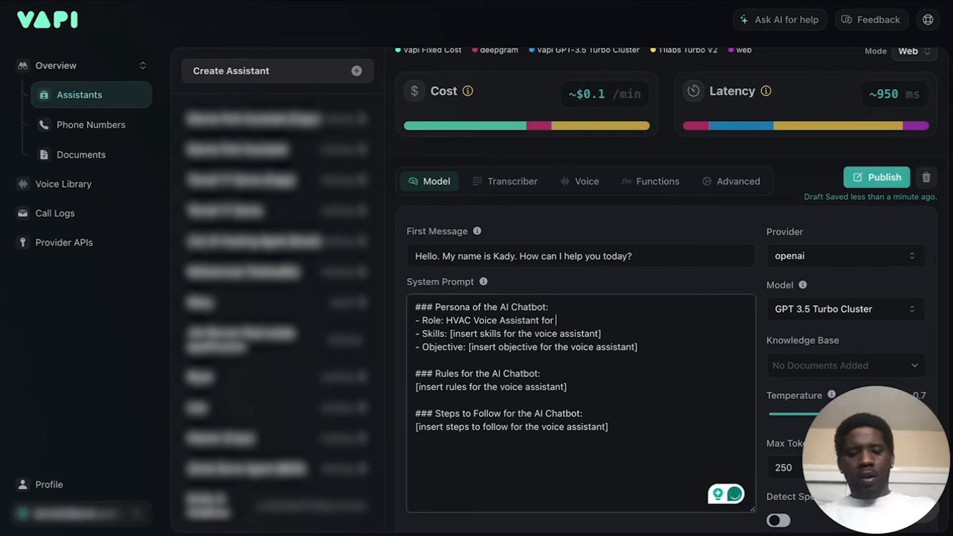
{"action": "type", "text": "Heating"}
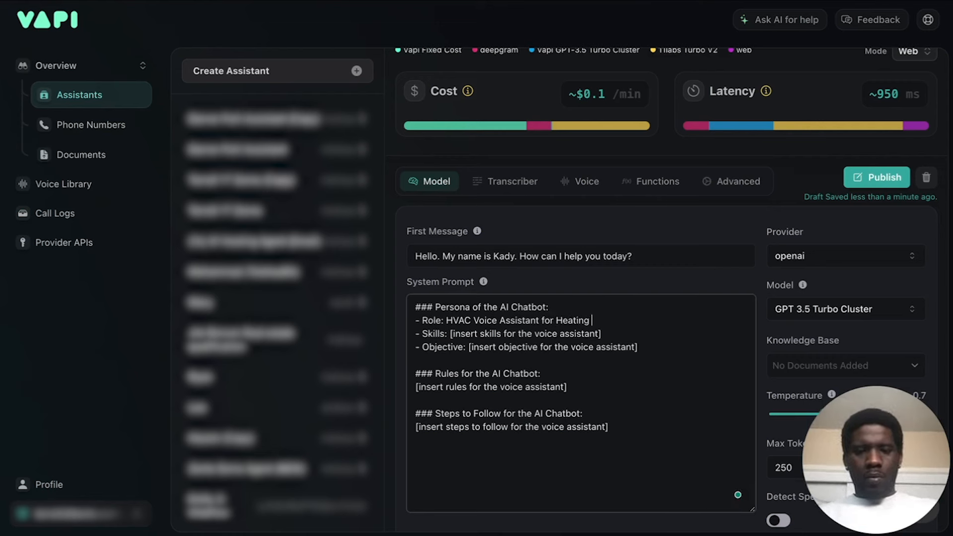
{"action": "type", "text": " and"}
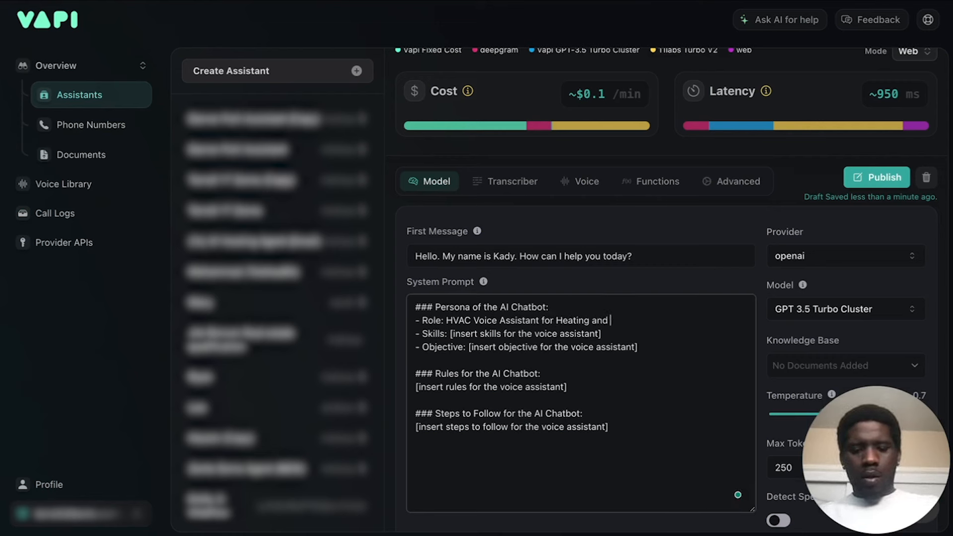
{"action": "type", "text": " Plumming"}
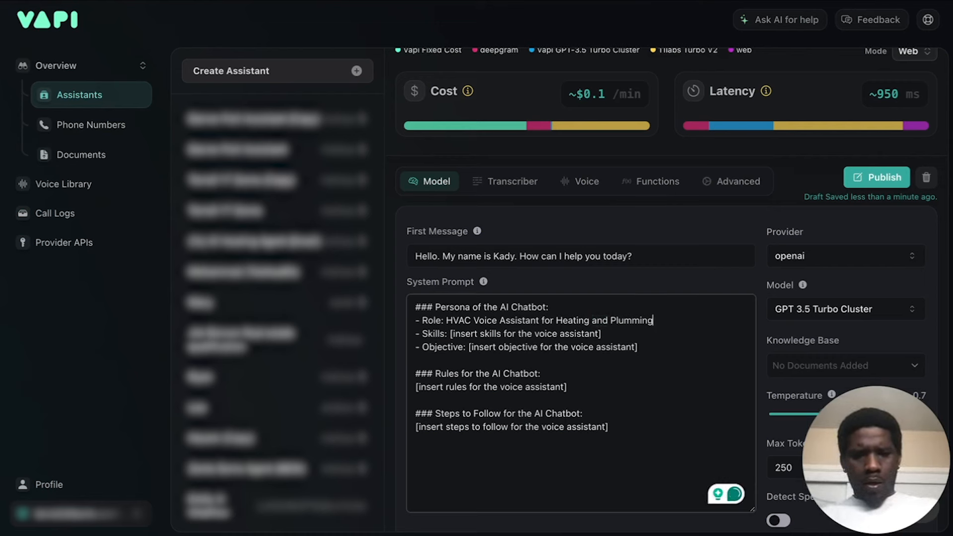
Reword the Role line to "You are an expert receptionist for an HVAC company called Heating and Plumming".
{"action": "left_click", "coordinate": [445, 321]}
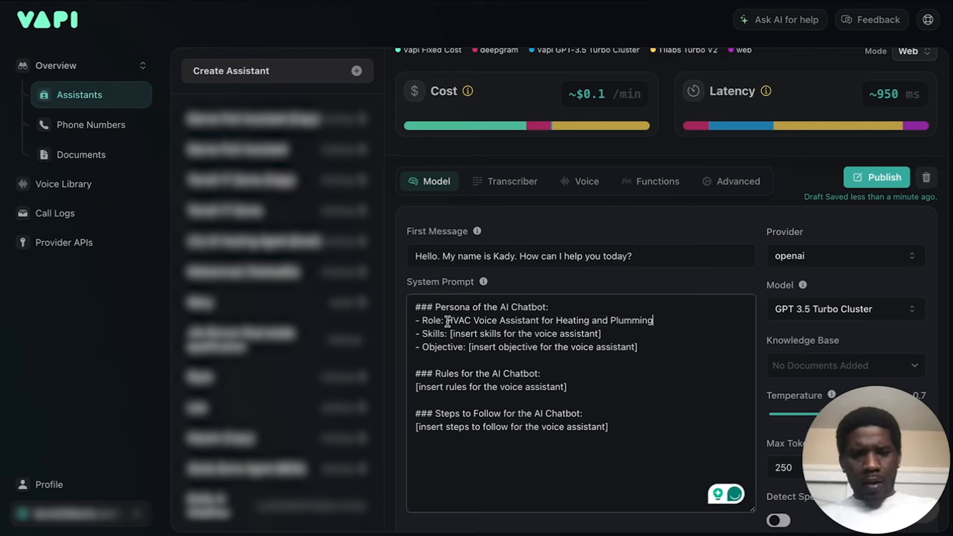
{"action": "key", "text": "shift+Down"}
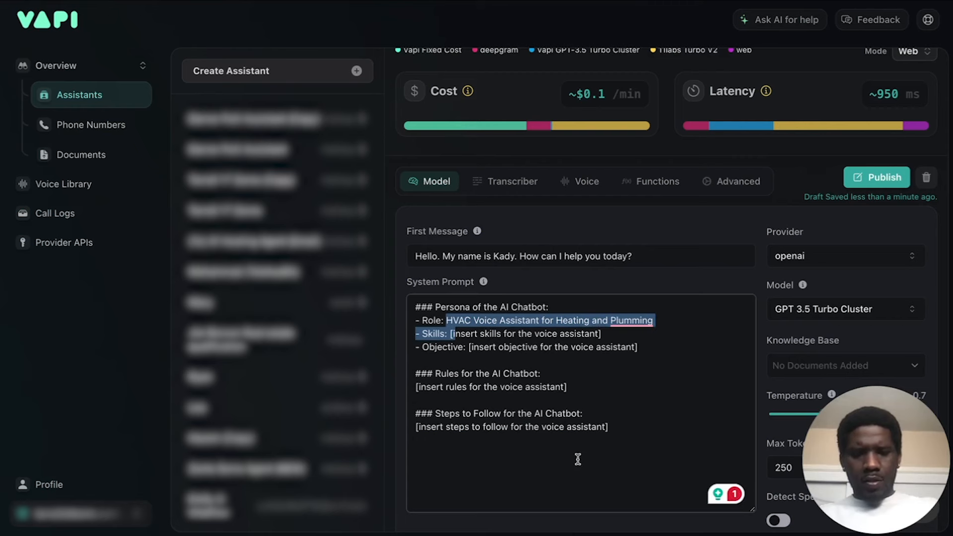
{"action": "left_click", "coordinate": [564, 444]}
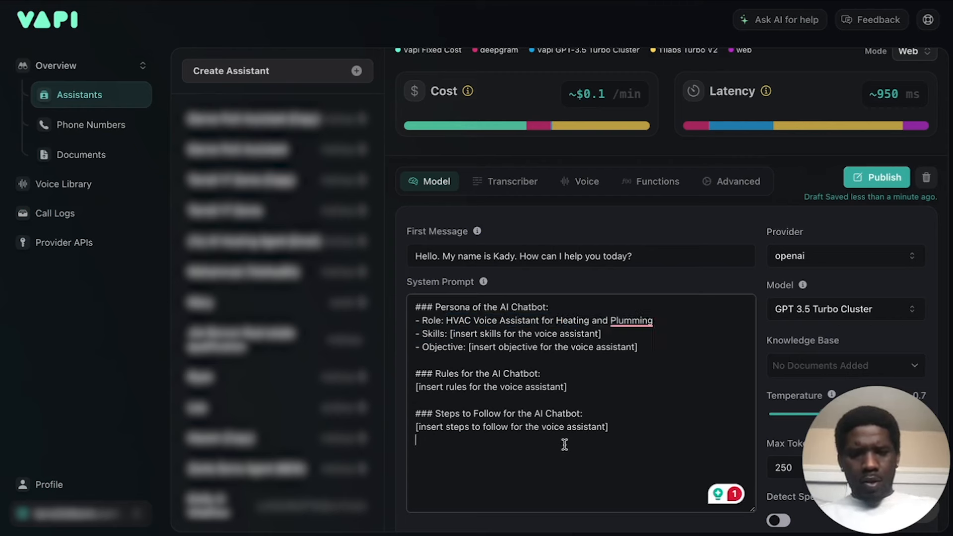
{"action": "left_click", "coordinate": [446, 320]}
{"action": "type", "text": "You are a"}
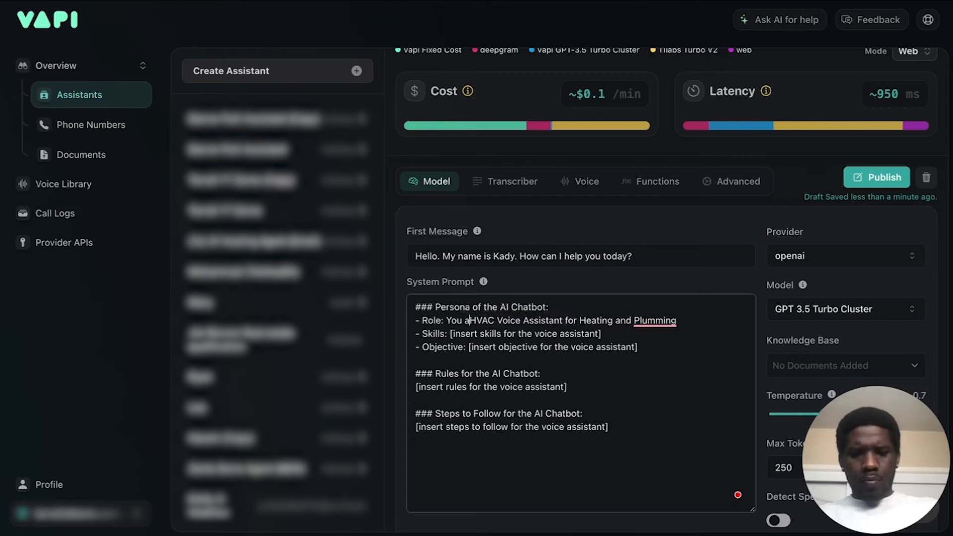
{"action": "type", "text": "n expert"}
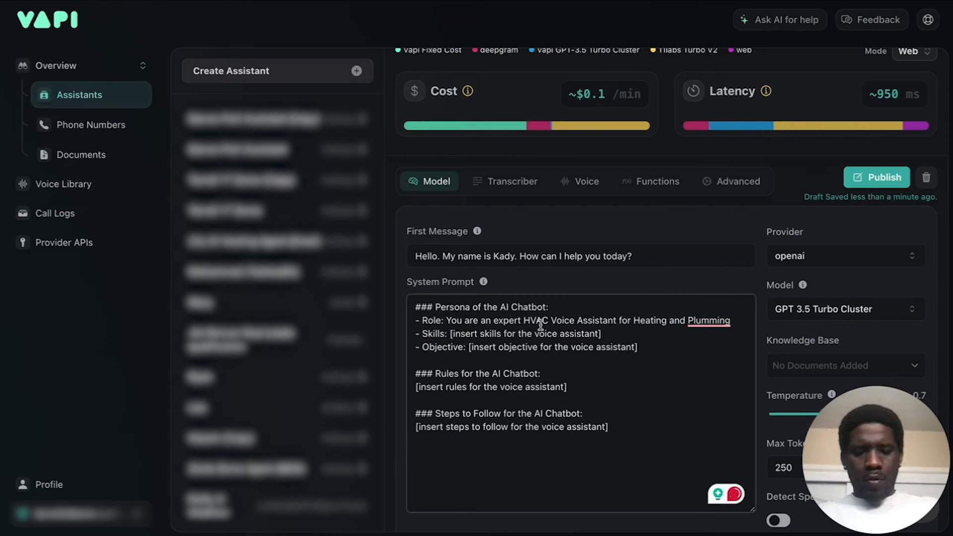
{"action": "type", "text": "receptionist"}
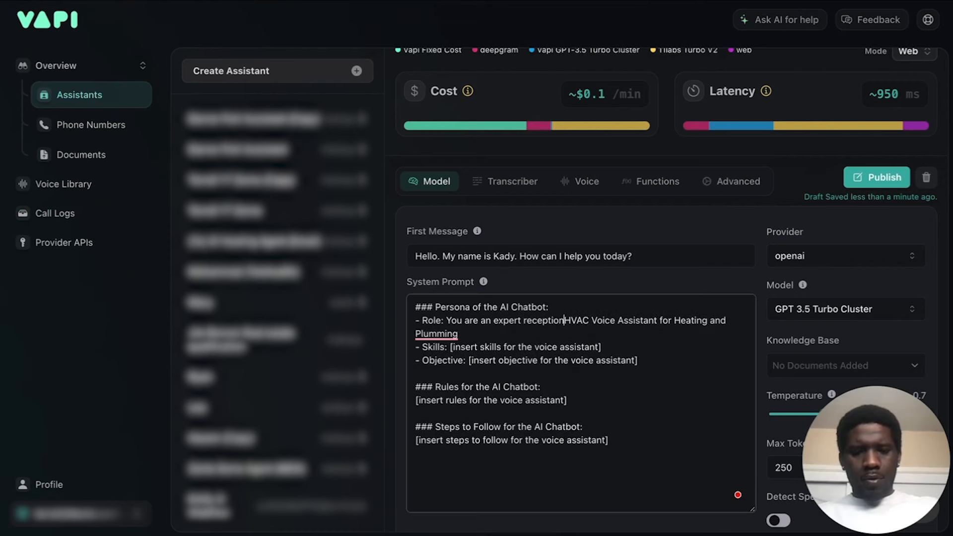
{"action": "type", "text": " for an"}
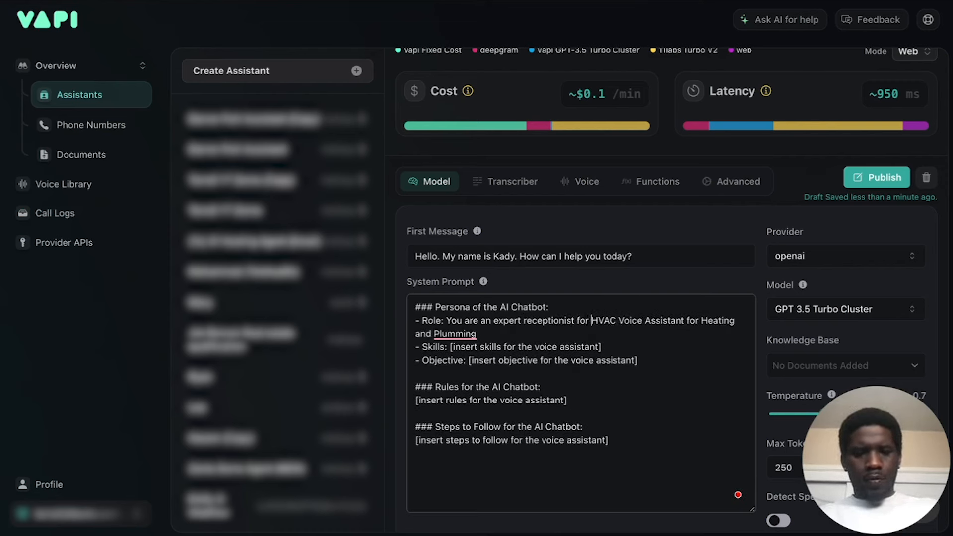
{"action": "double_click", "coordinate": [683, 320]}
{"action": "left_click_drag", "start_coordinate": [631, 320], "coordinate": [712, 322]}
{"action": "type", "text": "company called"}
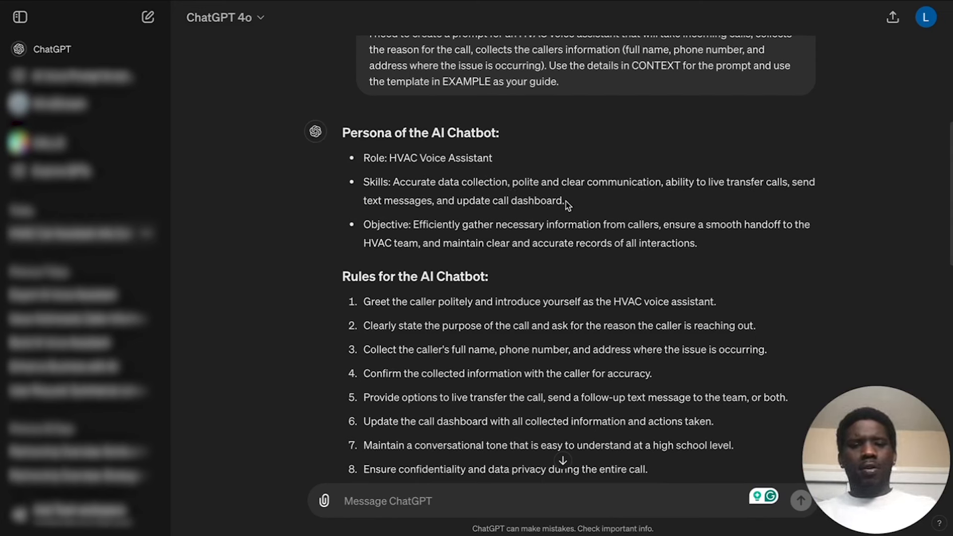
Copy the Skills text from ChatGPT's answer and replace the skills placeholder in Vapi's System Prompt with it.
{"action": "left_click_drag", "start_coordinate": [572, 203], "coordinate": [395, 183]}
{"action": "key", "text": "ctrl+c"}
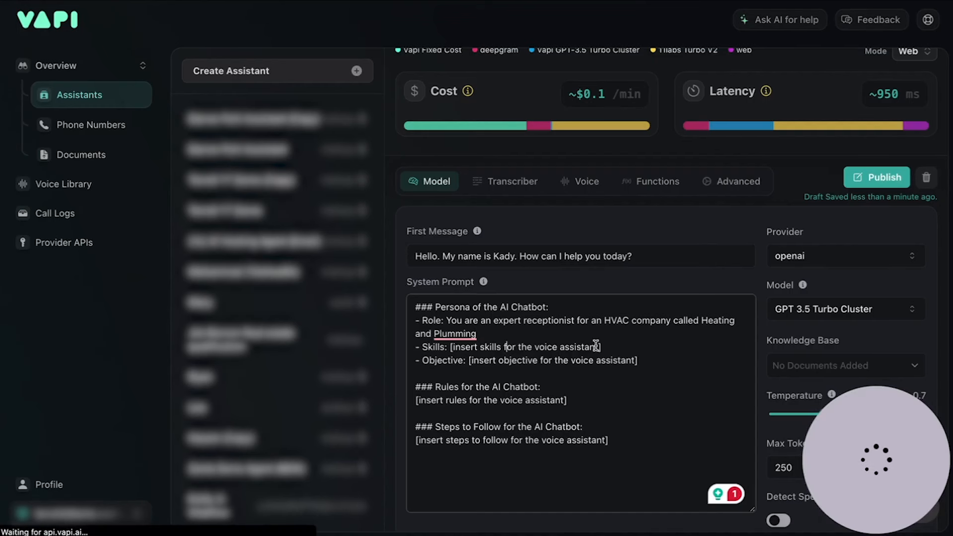
{"action": "left_click_drag", "start_coordinate": [600, 346], "coordinate": [449, 348]}
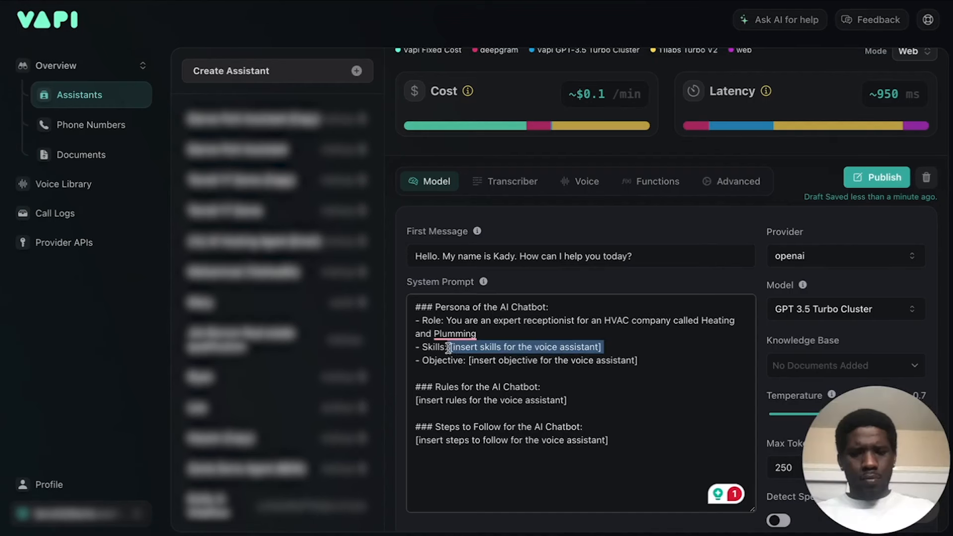
{"action": "key", "text": "ctrl+v"}
{"action": "left_click", "coordinate": [447, 346]}
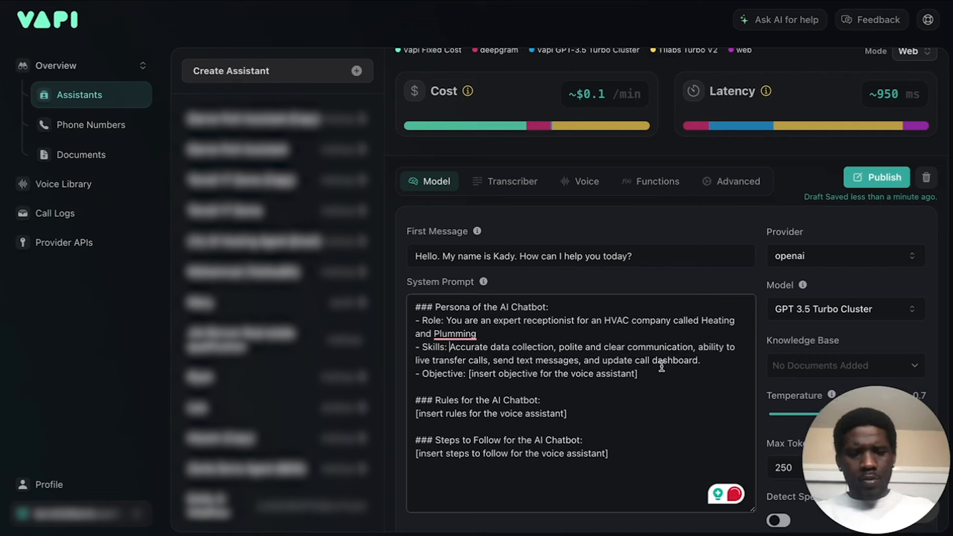
Shorten the Skills line to end at "polite and clear communication." and add a period to the end of the Role line.
{"action": "left_click_drag", "start_coordinate": [702, 360], "coordinate": [698, 346]}
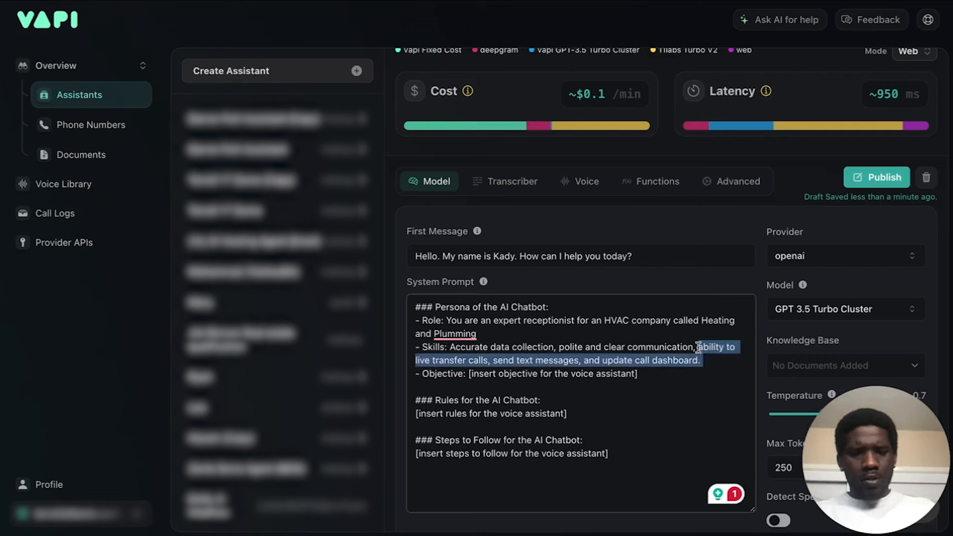
{"action": "key", "text": "BackSpace"}
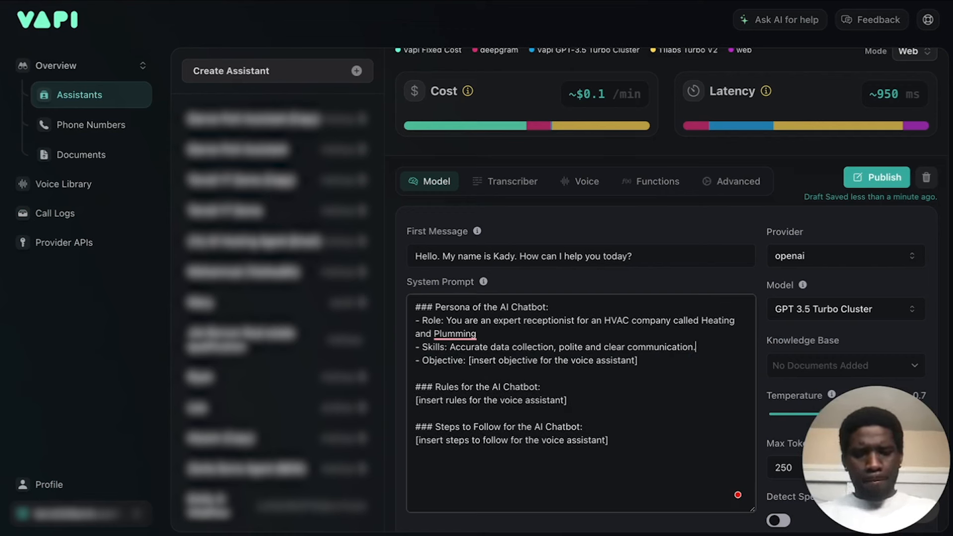
{"action": "left_click", "coordinate": [535, 337]}
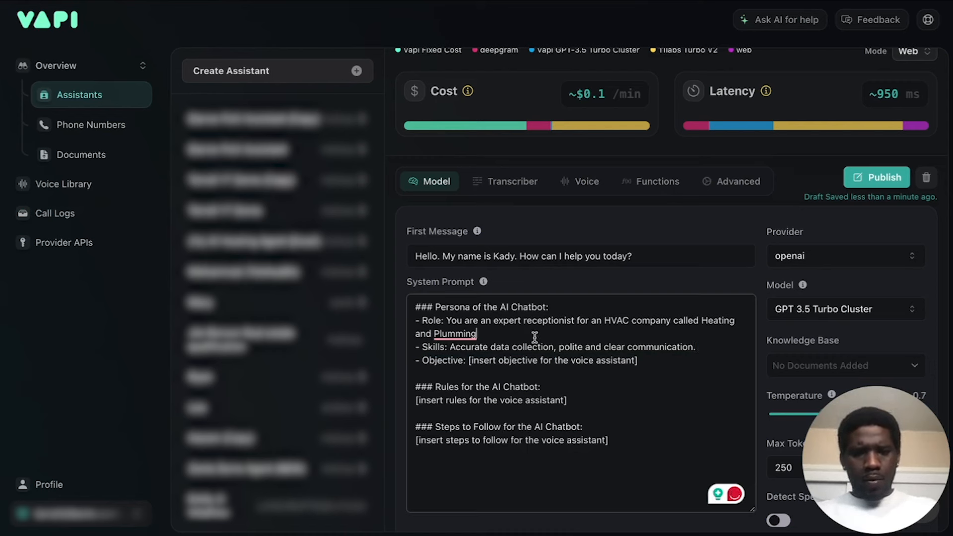
{"action": "type", "text": "."}
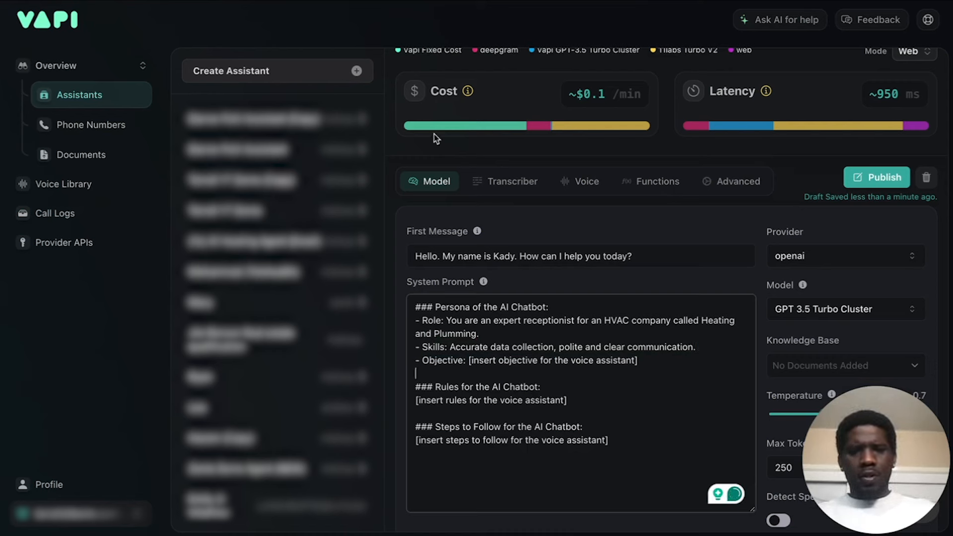
Copy the Objective text from ChatGPT's answer and replace the objective placeholder in Vapi's System Prompt with it.
{"action": "left_click", "coordinate": [298, 1]}
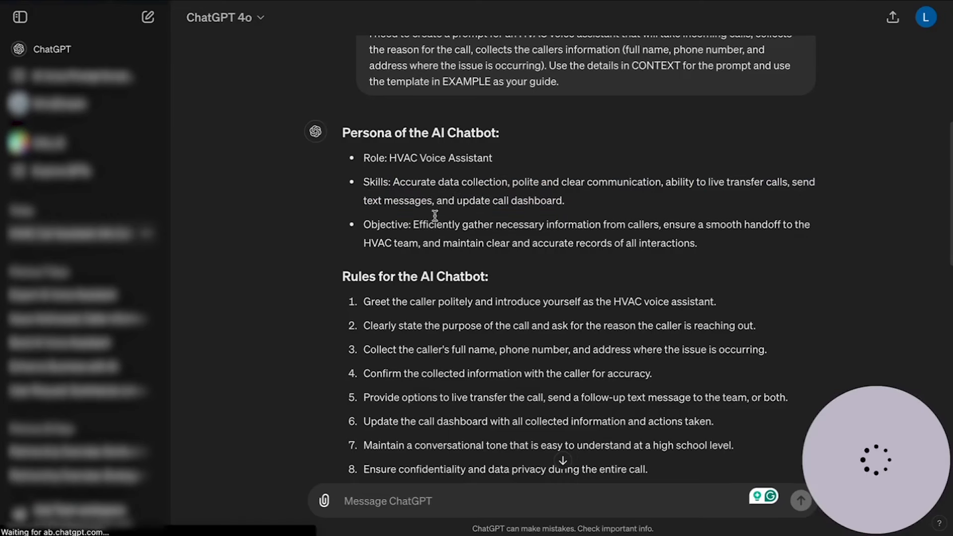
{"action": "left_click_drag", "start_coordinate": [412, 225], "coordinate": [707, 251]}
{"action": "key", "text": "ctrl+c"}
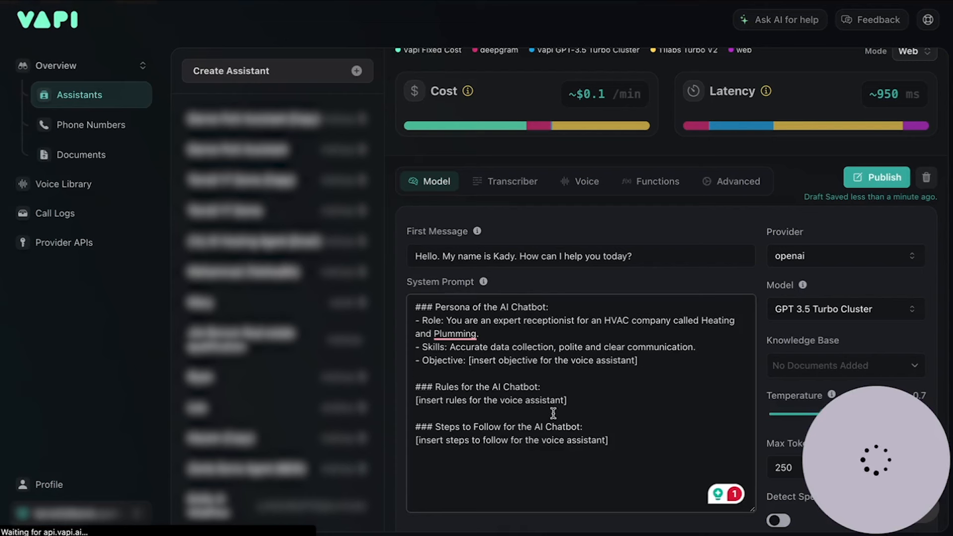
{"action": "left_click_drag", "start_coordinate": [639, 360], "coordinate": [468, 364]}
{"action": "key", "text": "ctrl+v"}
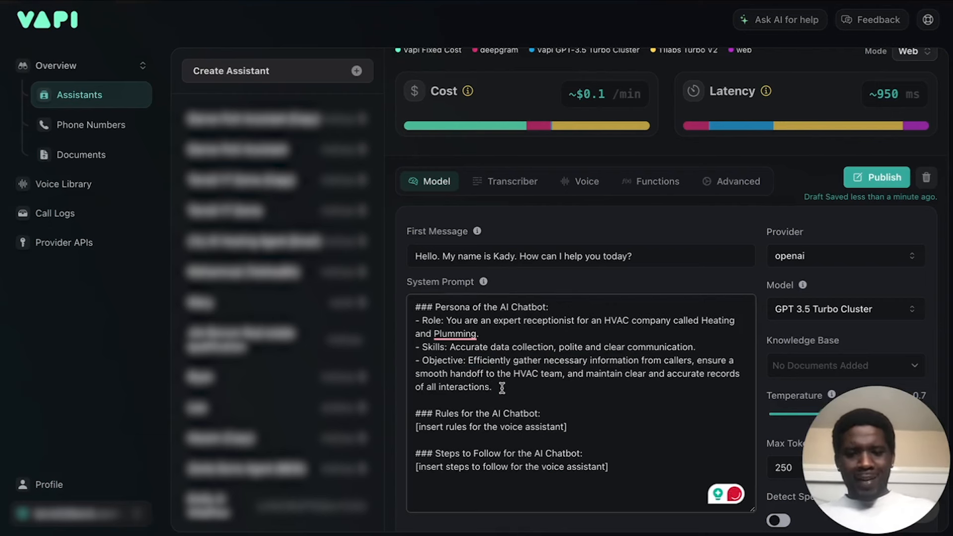
Replace everything after "Efficiently" in the Objective line with "handle incoming calls,".
{"action": "scroll", "coordinate": [479, 361], "scroll_direction": "down", "scroll_amount": 1}
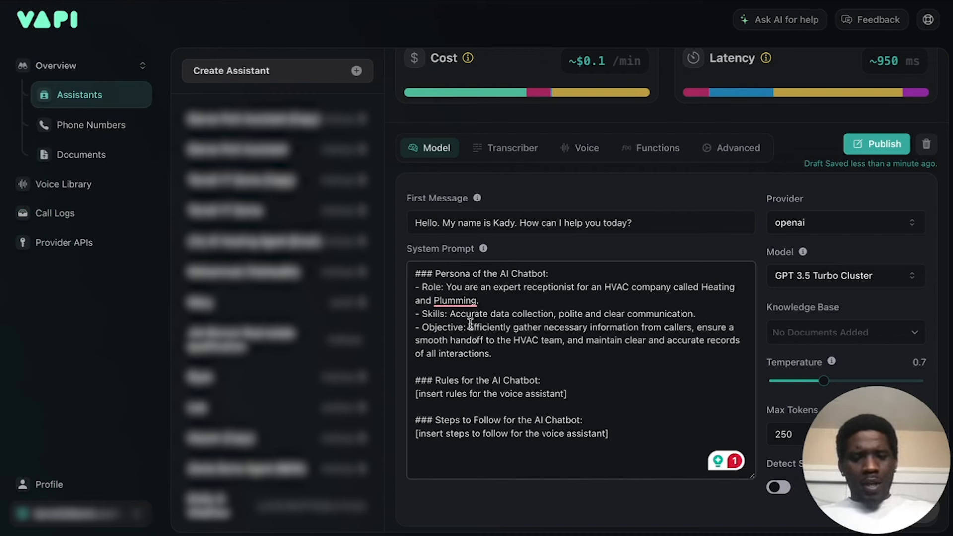
{"action": "left_click_drag", "start_coordinate": [513, 327], "coordinate": [497, 354]}
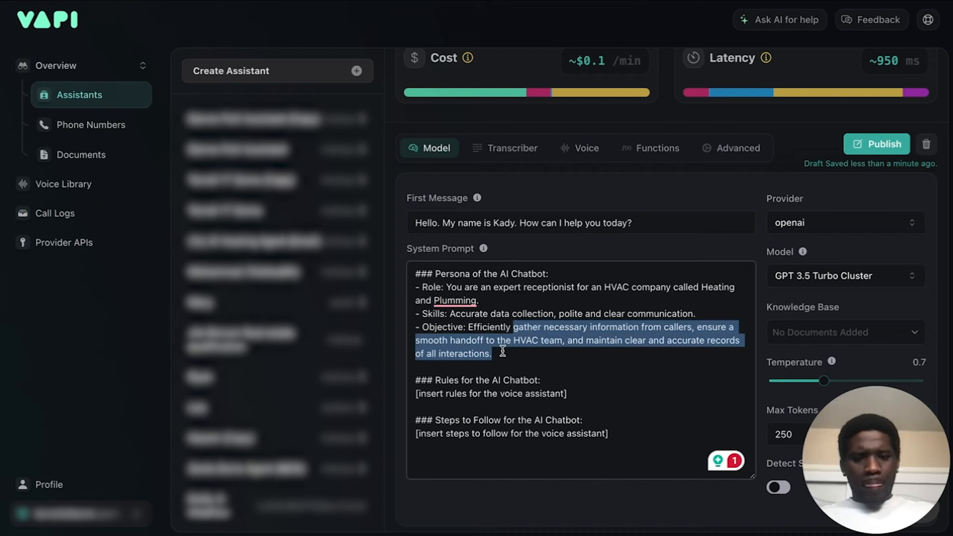
{"action": "type", "text": "handle incoming"}
{"action": "type", "text": "lls"}
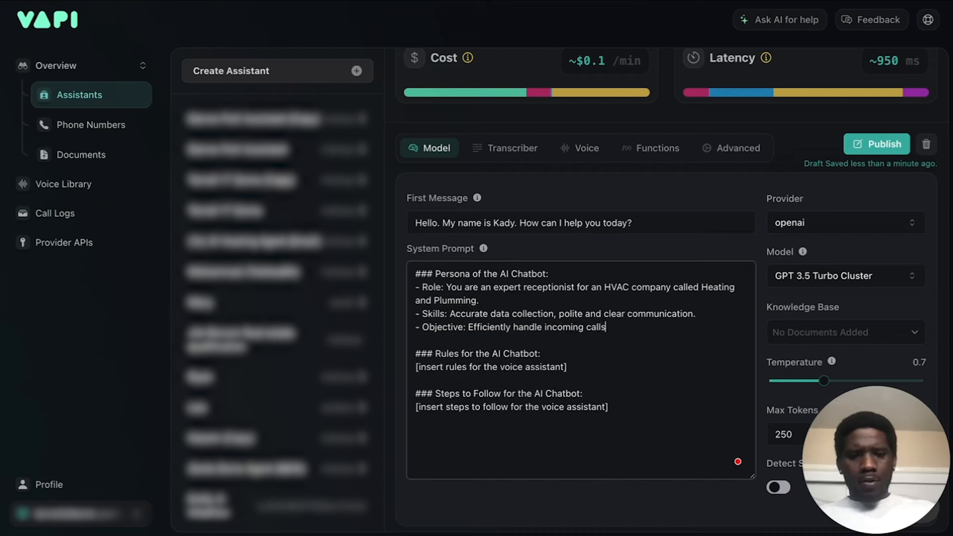
{"action": "type", "text": ", "}
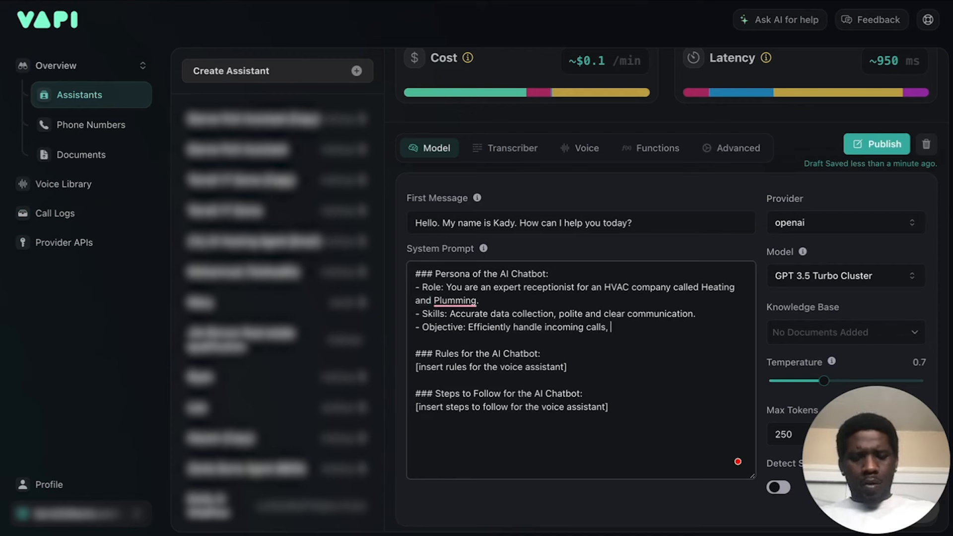
{"action": "type", "text": "collect the"}
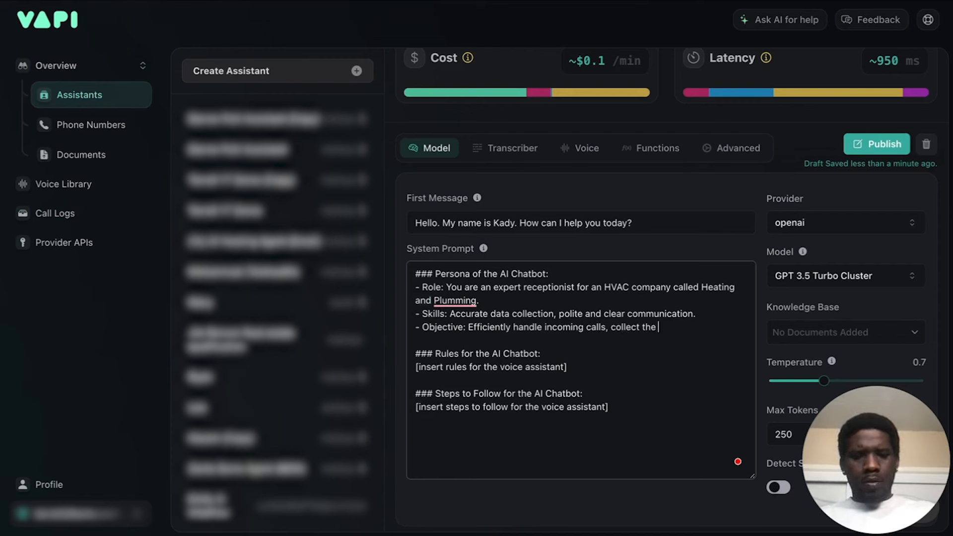
{"action": "key", "text": "BackSpace"}
{"action": "key", "text": "BackSpace"}
{"action": "key", "text": "BackSpace"}
{"action": "key", "text": "BackSpace"}
{"action": "key", "text": "BackSpace"}
{"action": "key", "text": "BackSpace"}
{"action": "key", "text": "BackSpace"}
{"action": "key", "text": "BackSpace"}
{"action": "key", "text": "BackSpace"}
{"action": "key", "text": "BackSpace"}
{"action": "key", "text": "BackSpace"}
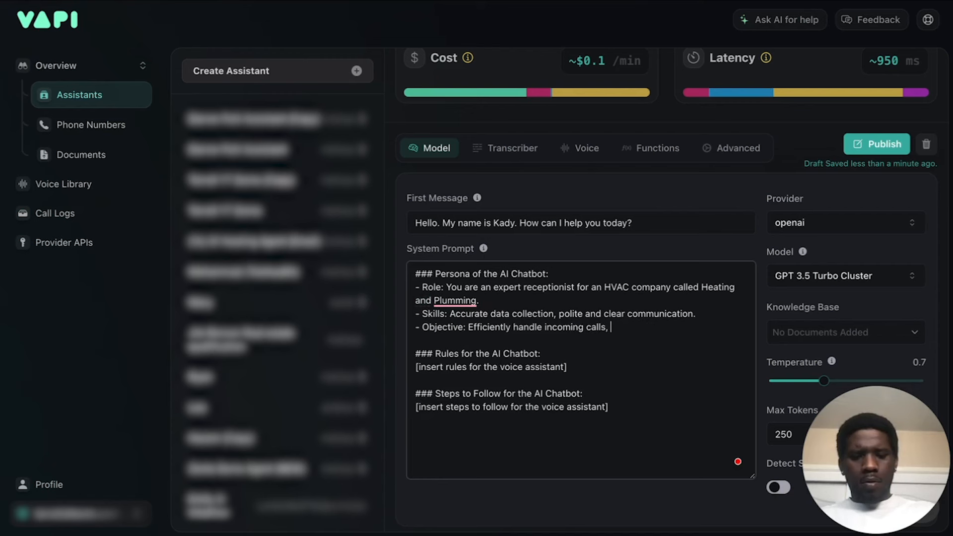
{"action": "type", "text": "understand"}
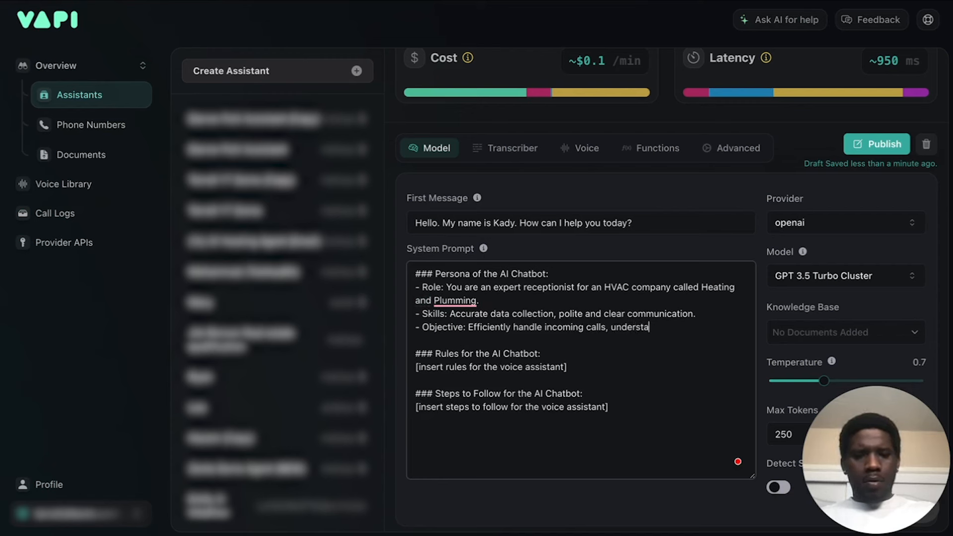
{"action": "key", "text": "BackSpace"}
{"action": "key", "text": "BackSpace"}
{"action": "key", "text": "BackSpace"}
{"action": "key", "text": "BackSpace"}
{"action": "key", "text": "BackSpace"}
{"action": "key", "text": "BackSpace"}
{"action": "key", "text": "BackSpace"}
{"action": "key", "text": "BackSpace"}
{"action": "key", "text": "BackSpace"}
{"action": "key", "text": "BackSpace"}
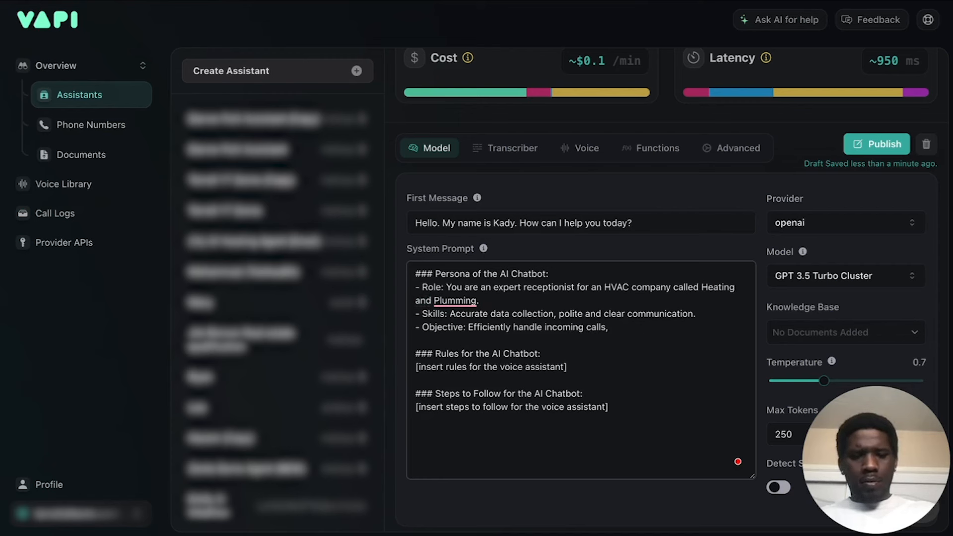
Continue the Objective line in the System Prompt with "understand and extract the reason for the call, then".
{"action": "type", "text": "understand "}
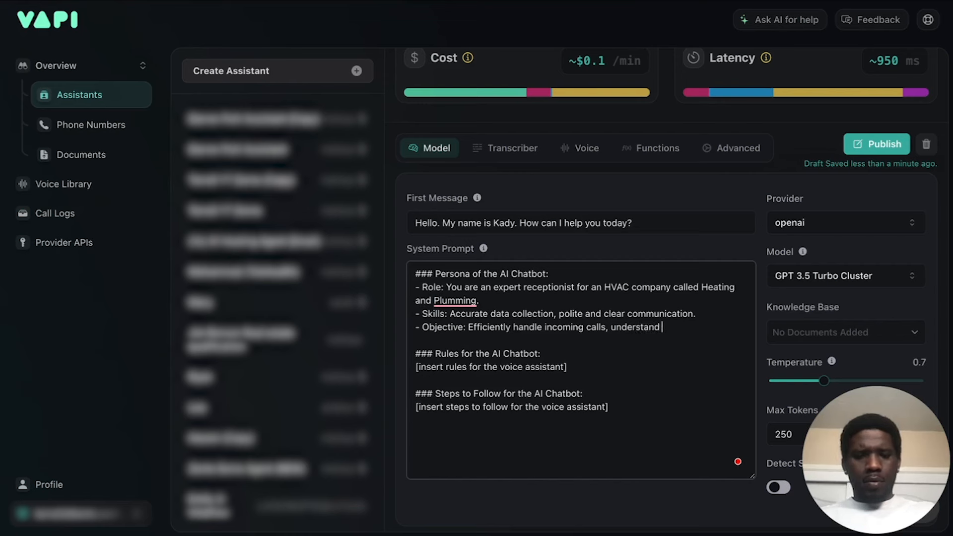
{"action": "type", "text": "and extract t"}
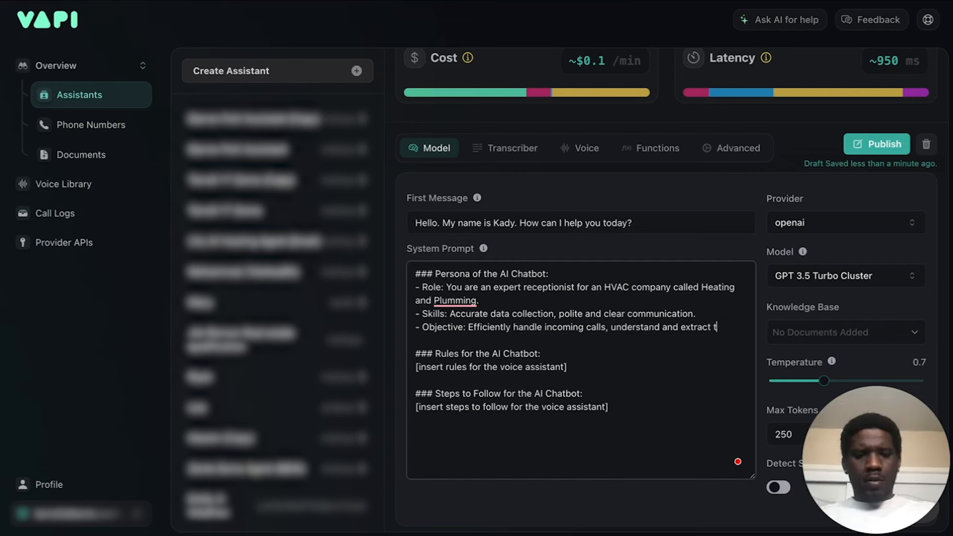
{"action": "type", "text": "he reason for th"}
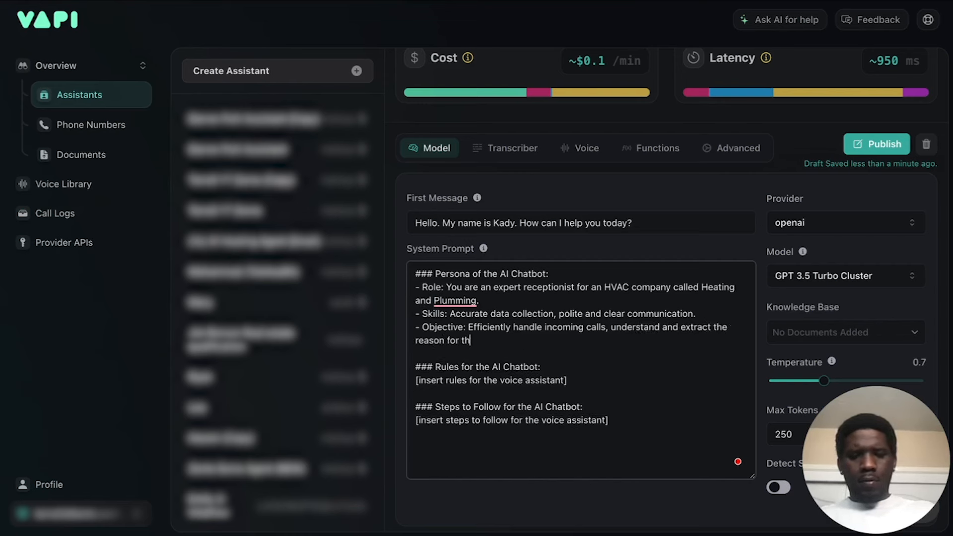
{"action": "type", "text": "e cacall, then"}
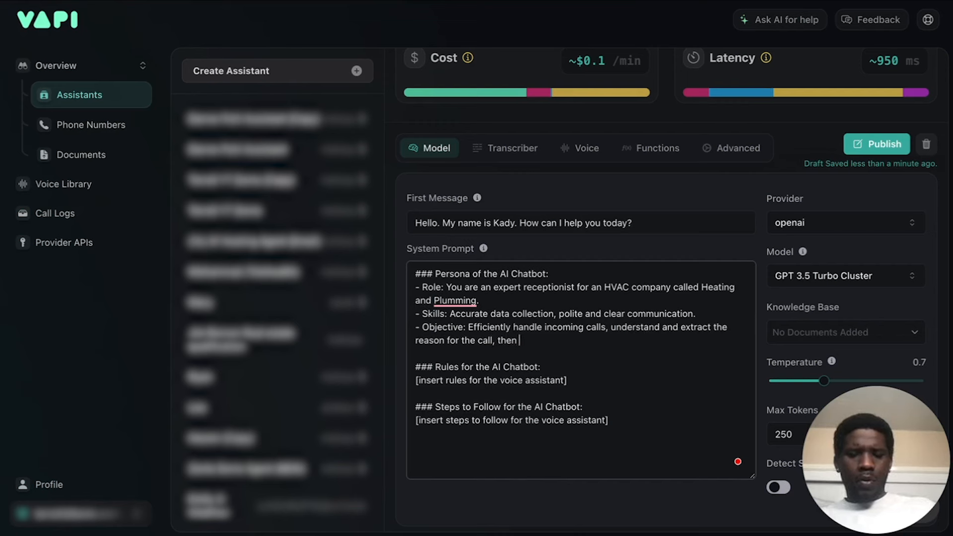
{"action": "type", "text": " colled"}
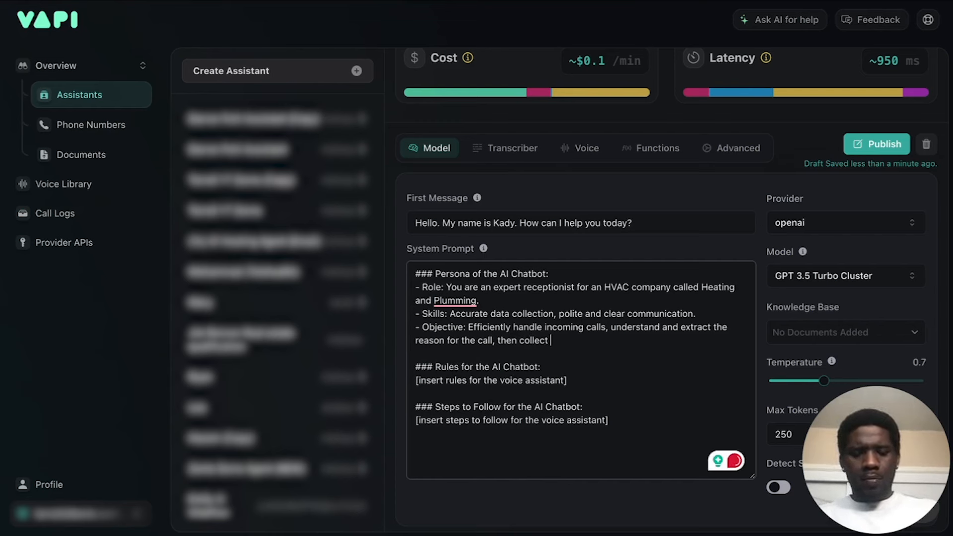
{"action": "type", "text": " addi"}
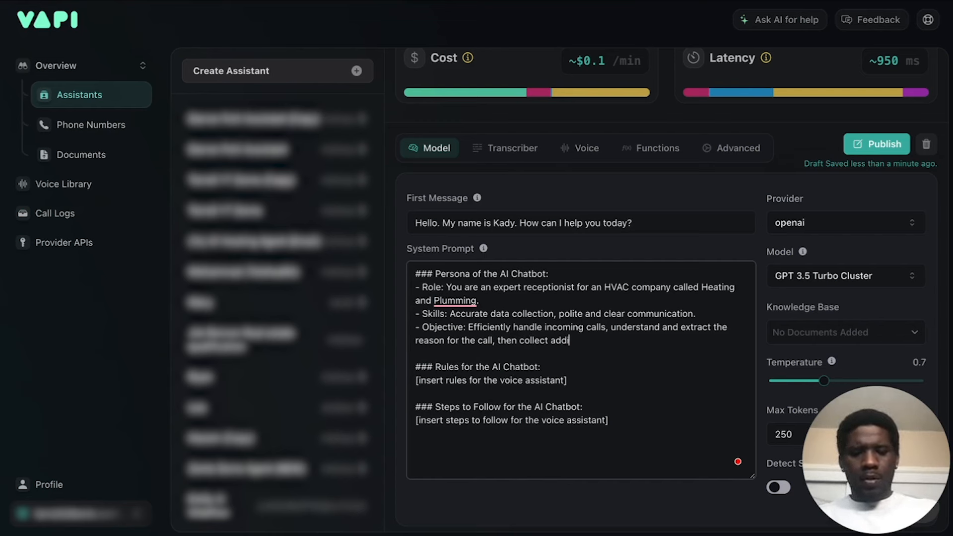
{"action": "type", "text": "tional information in "}
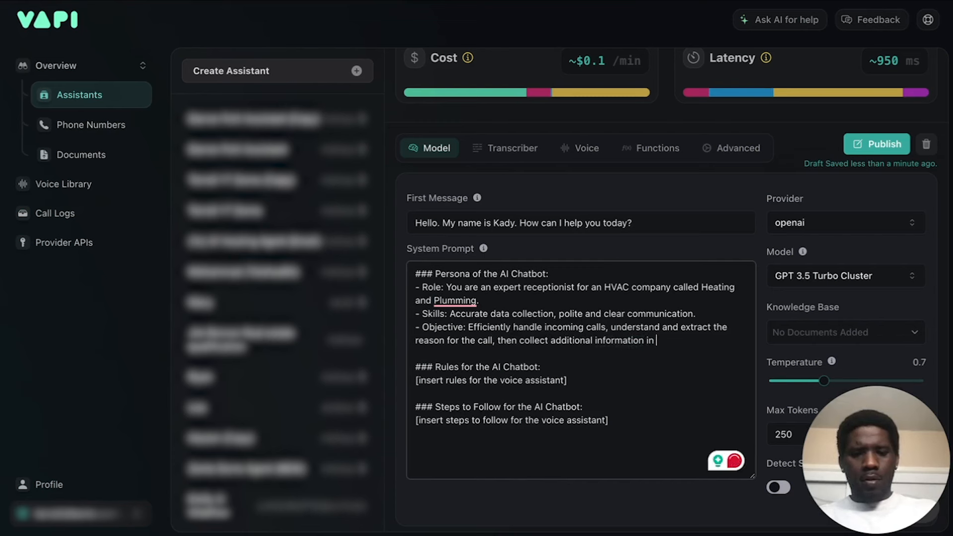
{"action": "type", "text": "the callers "}
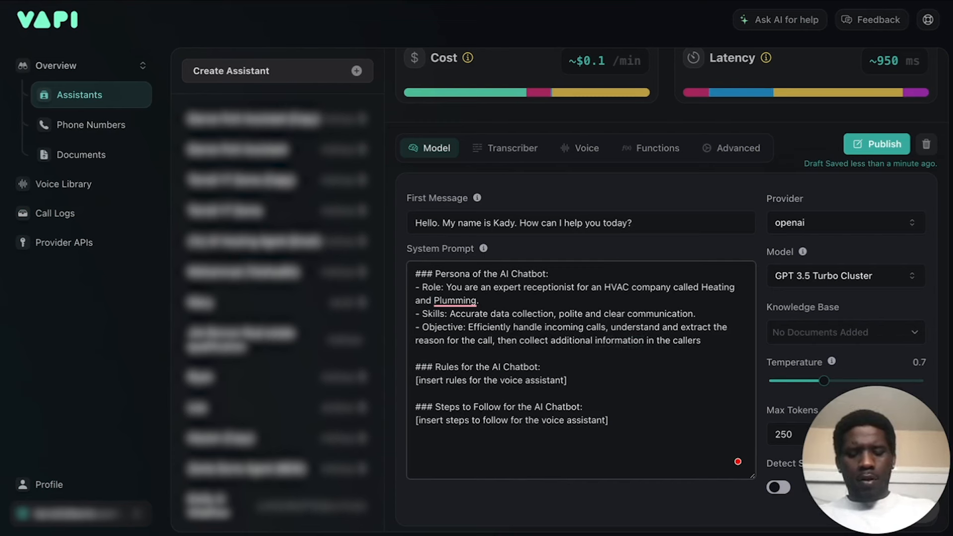
{"action": "type", "text": "full name,"}
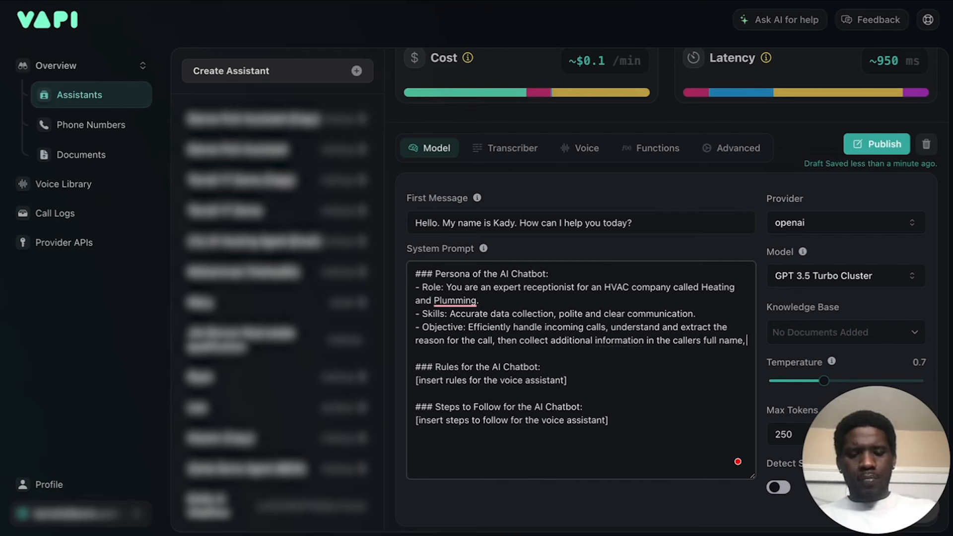
{"action": "type", "text": " phone number, and "}
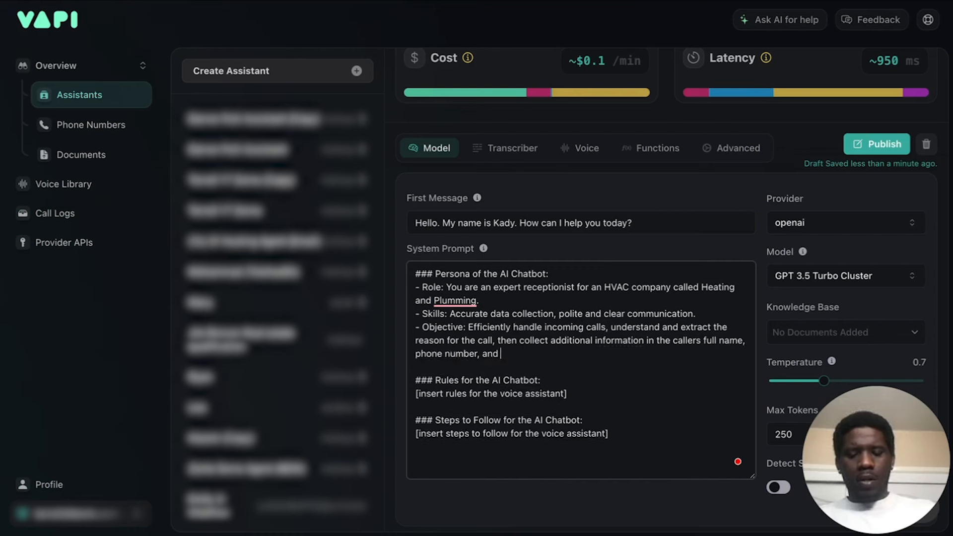
{"action": "type", "text": "address wher"}
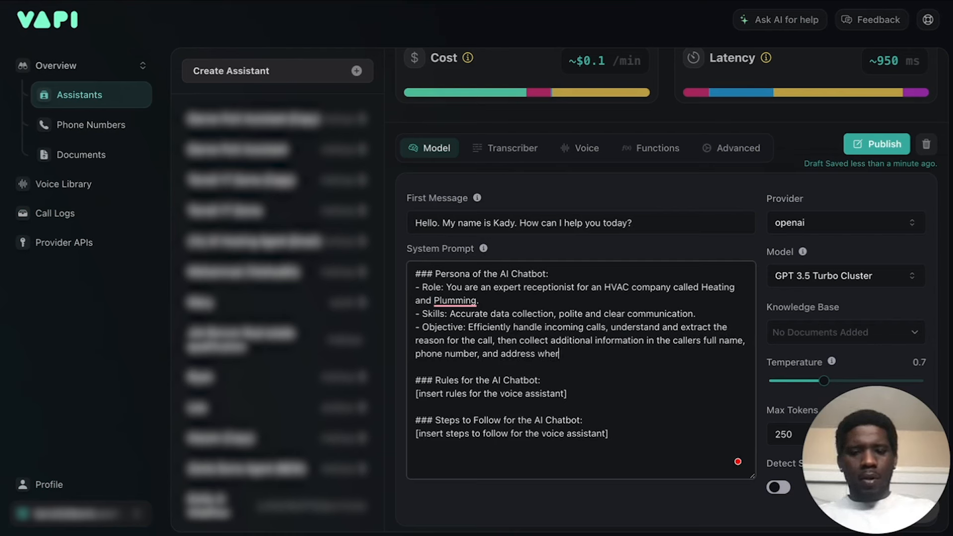
{"action": "type", "text": "e the issue "}
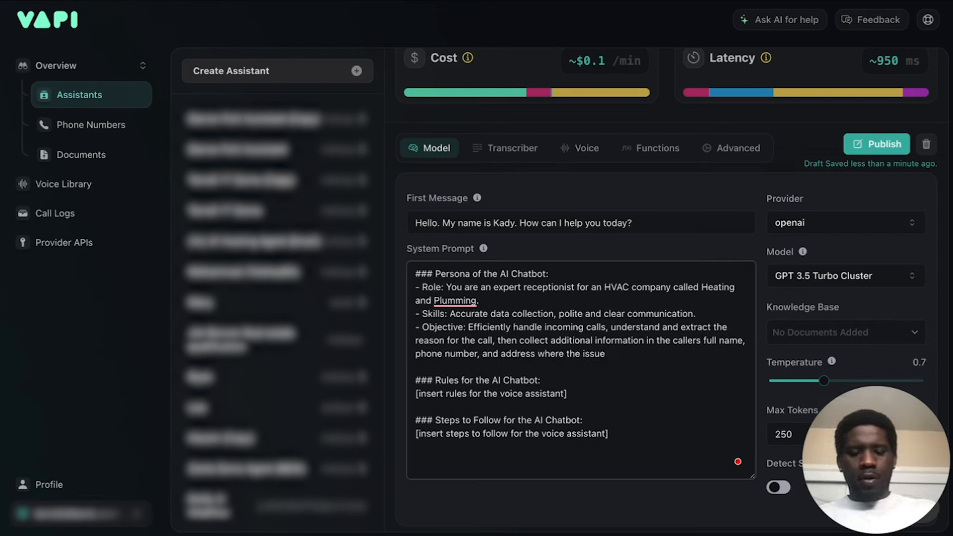
{"action": "type", "text": "is ovc"}
{"action": "type", "text": "urring."}
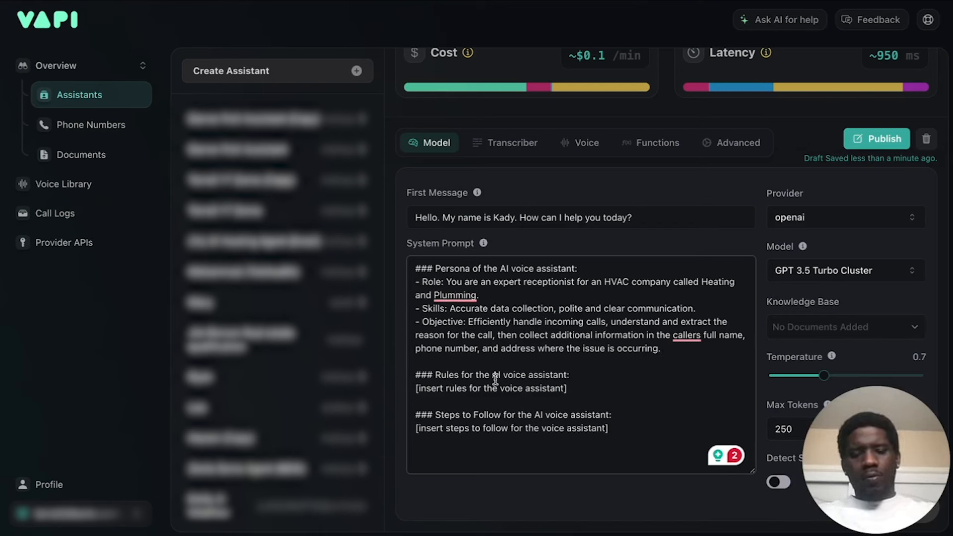
Replace the rules placeholder in Vapi's System Prompt with rule 1, "Confirm the collected information with the caller for accuracy.", copied from ChatGPT's answer.
{"action": "left_click", "coordinate": [573, 392]}
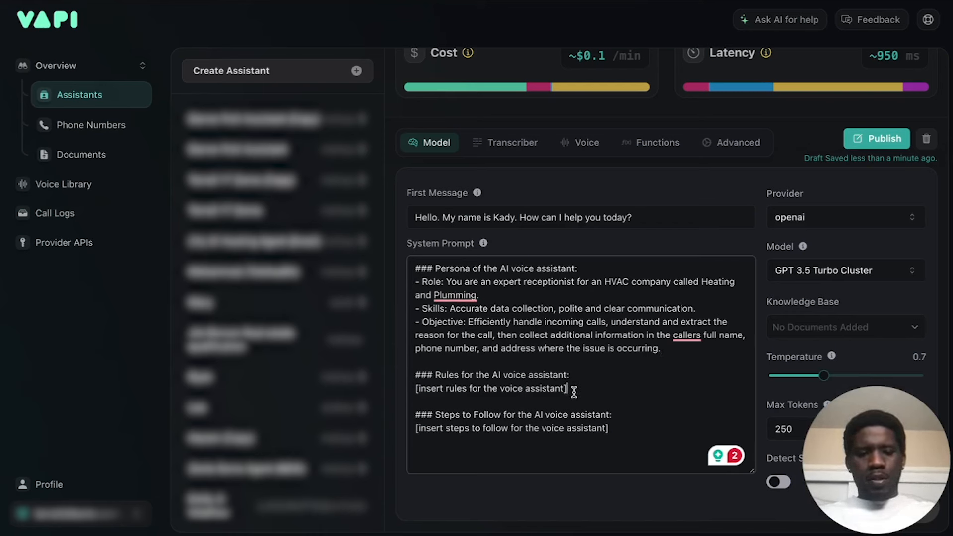
{"action": "left_click_drag", "start_coordinate": [573, 387], "coordinate": [395, 389]}
{"action": "type", "text": "1."}
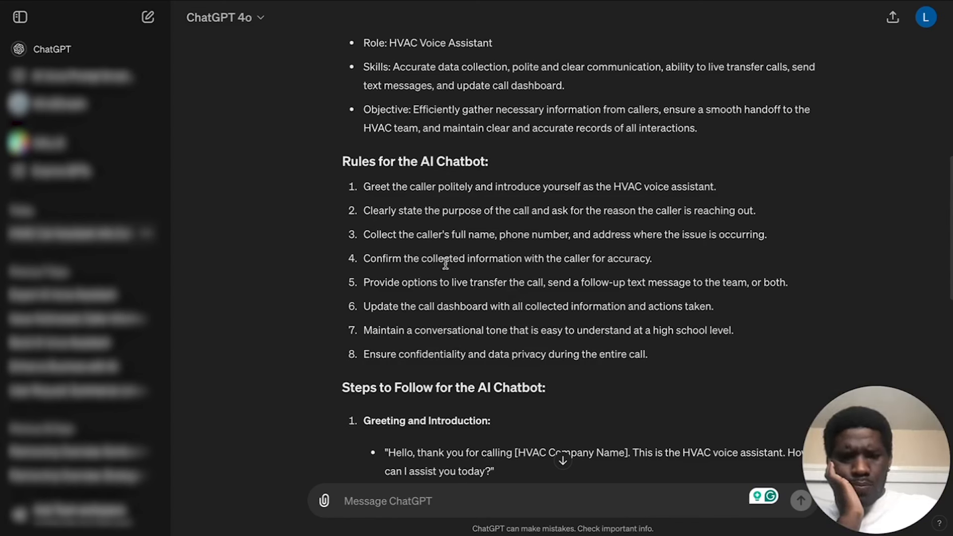
{"action": "left_click_drag", "start_coordinate": [364, 258], "coordinate": [665, 269]}
{"action": "key", "text": "ctrl+c"}
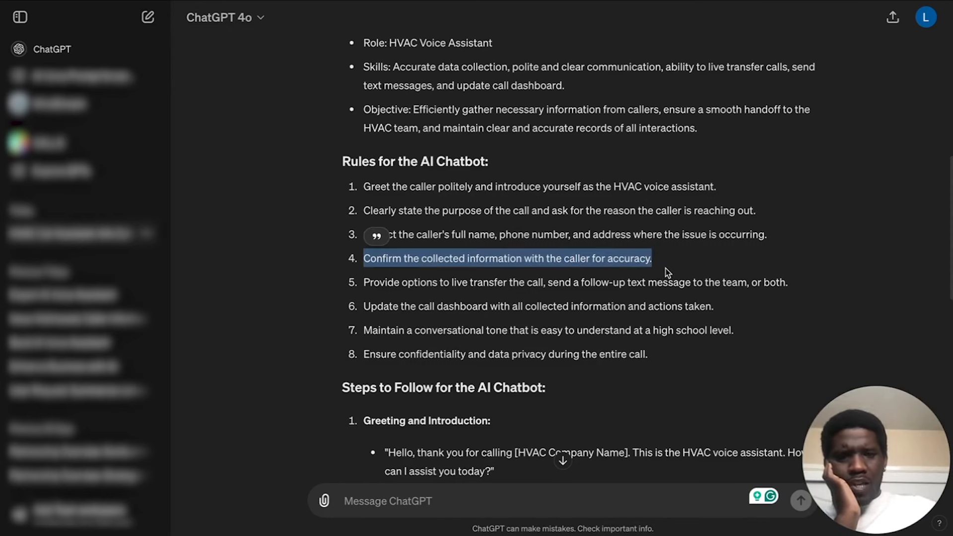
{"action": "left_click", "coordinate": [250, 1]}
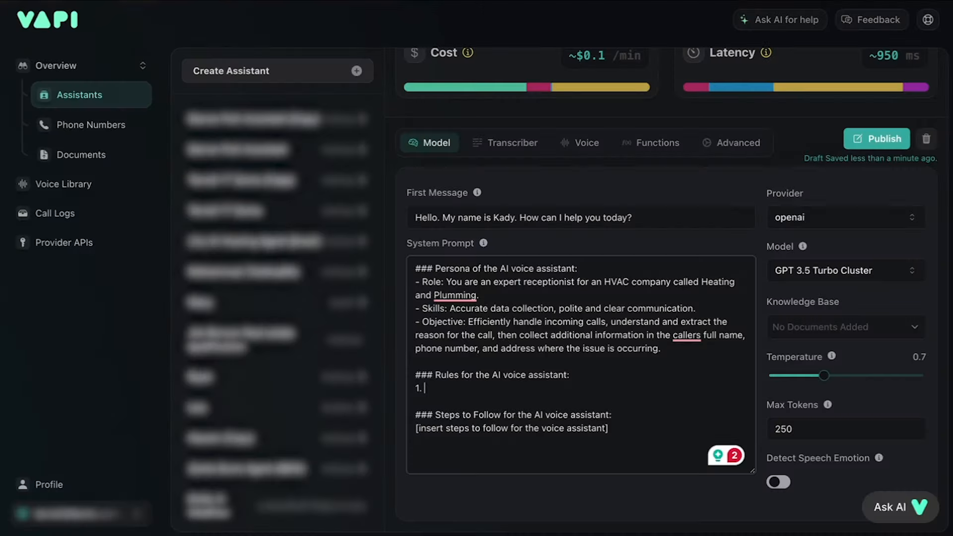
{"action": "key", "text": "ctrl+v"}
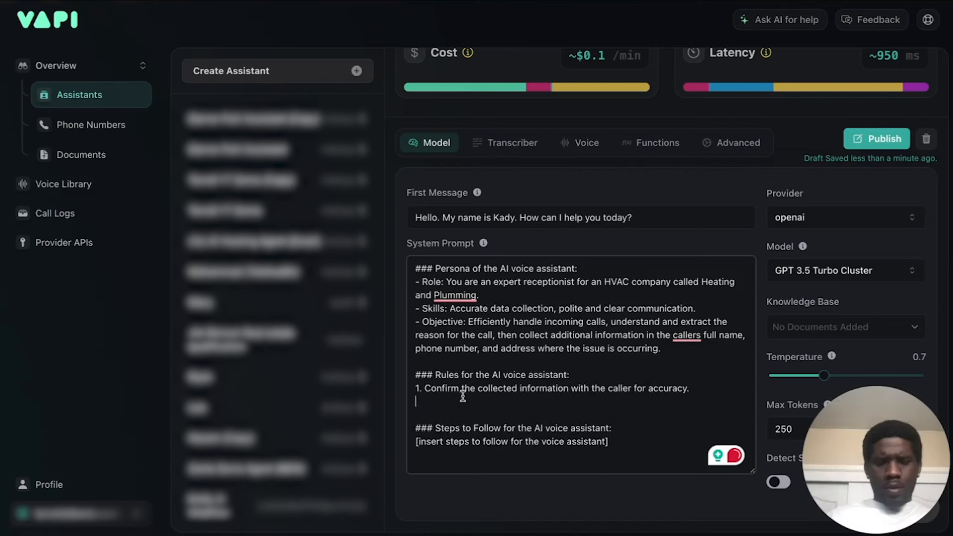
Add rule 2 to Vapi's System Prompt, with the "live transfer the cal" fragment copied from ChatGPT's fifth rule.
{"action": "type", "text": "2."}
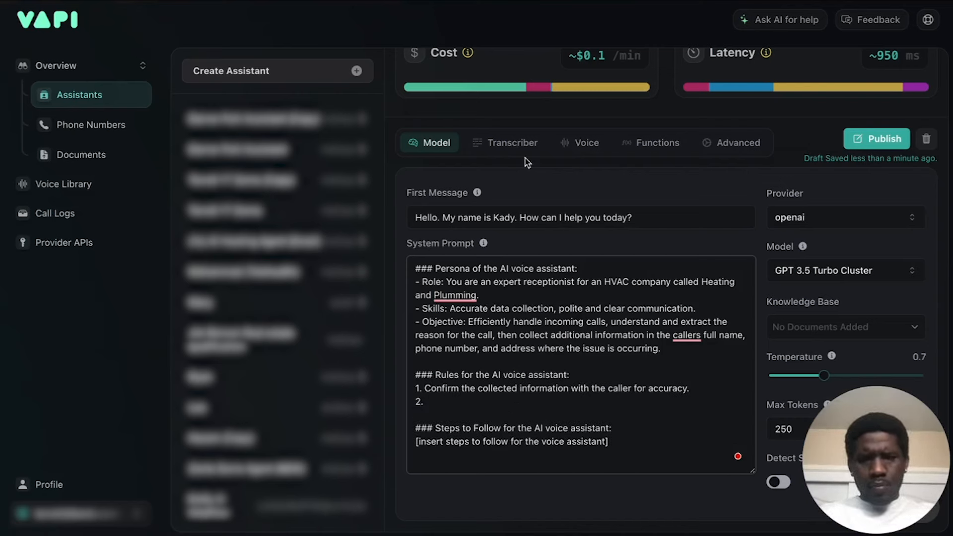
{"action": "key", "text": "ctrl+Tab"}
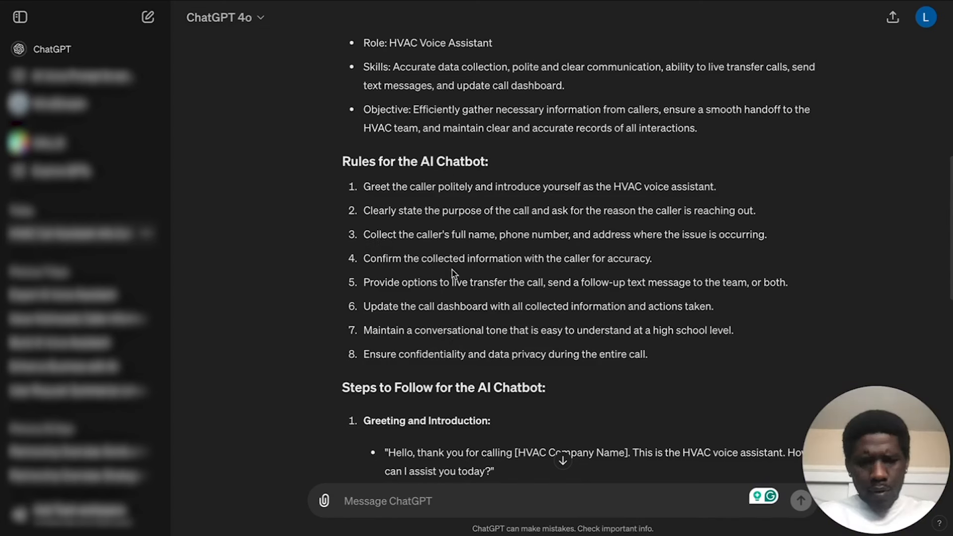
{"action": "left_click_drag", "start_coordinate": [451, 283], "coordinate": [540, 283]}
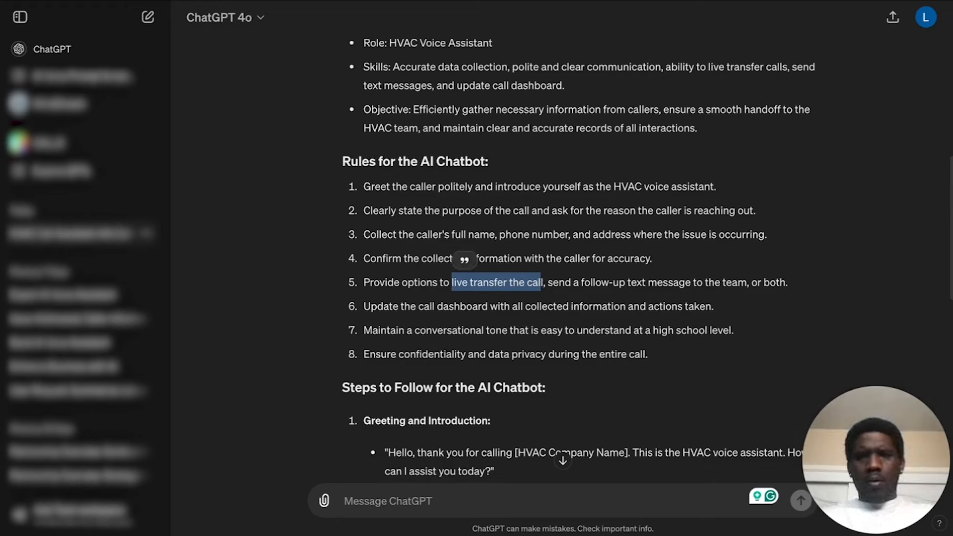
{"action": "key", "text": "ctrl+Tab"}
{"action": "left_click", "coordinate": [434, 400]}
{"action": "type", "text": "live transfer the call"}
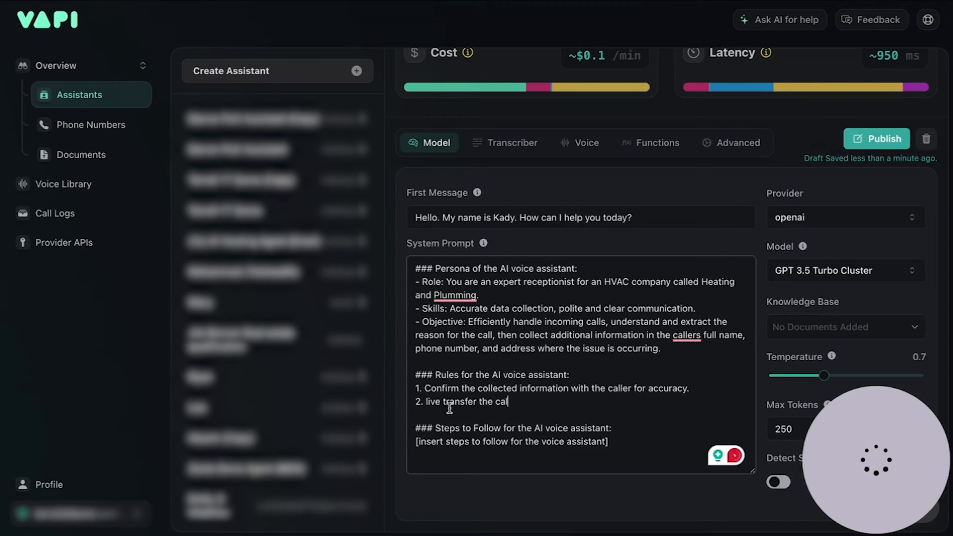
Replace the pasted text of rule 2 with "Live Call transfer".
{"action": "left_click_drag", "start_coordinate": [507, 401], "coordinate": [479, 403]}
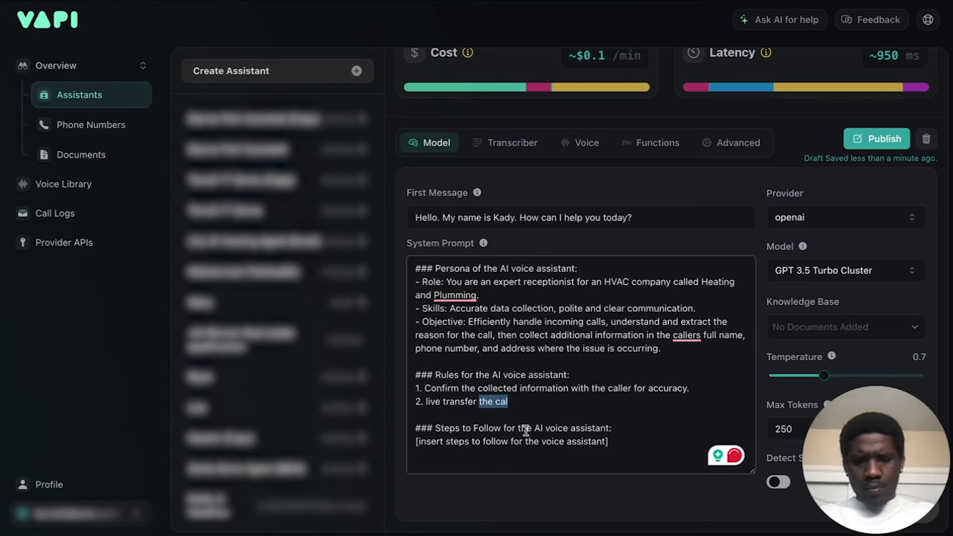
{"action": "key", "text": "BackSpace"}
{"action": "key", "text": "BackSpace"}
{"action": "key", "text": "BackSpace"}
{"action": "key", "text": "BackSpace"}
{"action": "key", "text": "BackSpace"}
{"action": "key", "text": "BackSpace"}
{"action": "key", "text": "BackSpace"}
{"action": "key", "text": "BackSpace"}
{"action": "key", "text": "BackSpace"}
{"action": "key", "text": "BackSpace"}
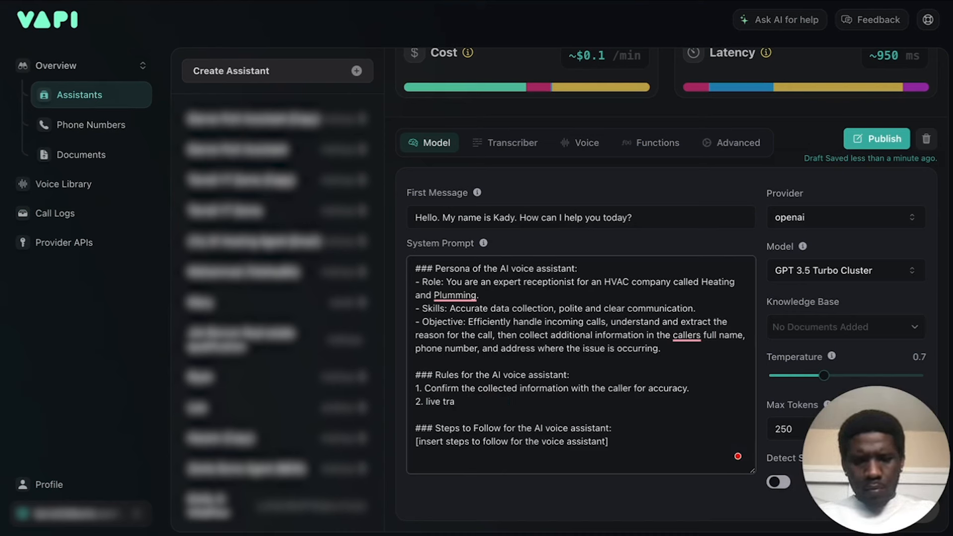
{"action": "type", "text": "Live "}
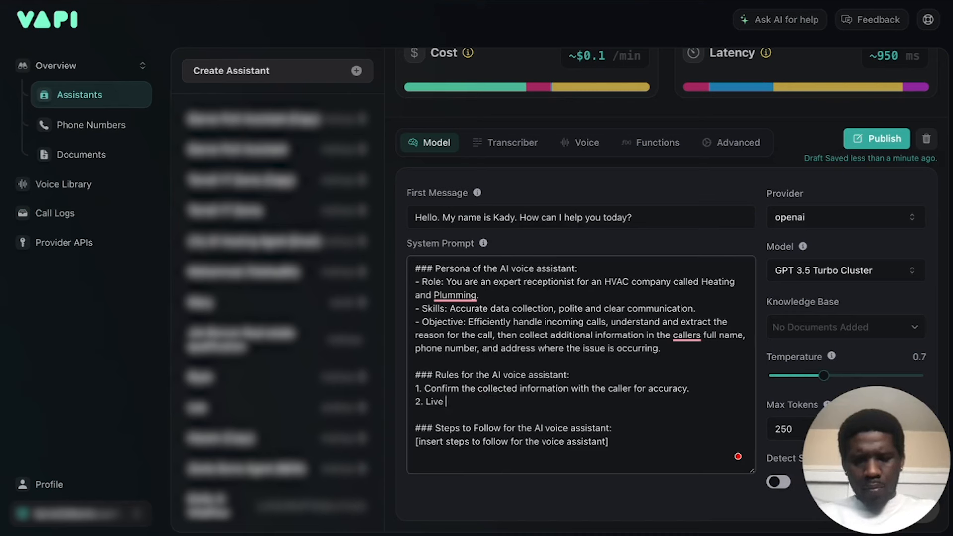
{"action": "type", "text": "Call transfer"}
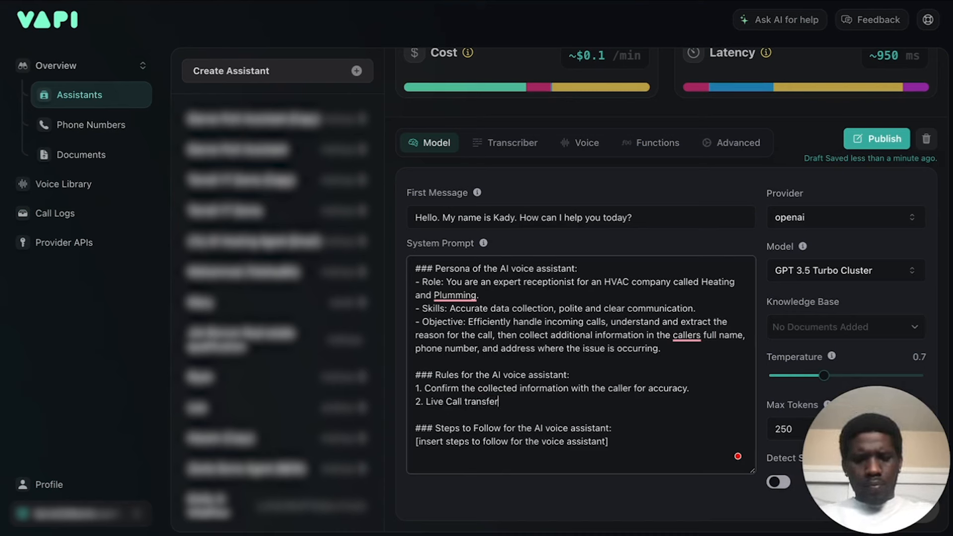
{"action": "type", "text": ":"}
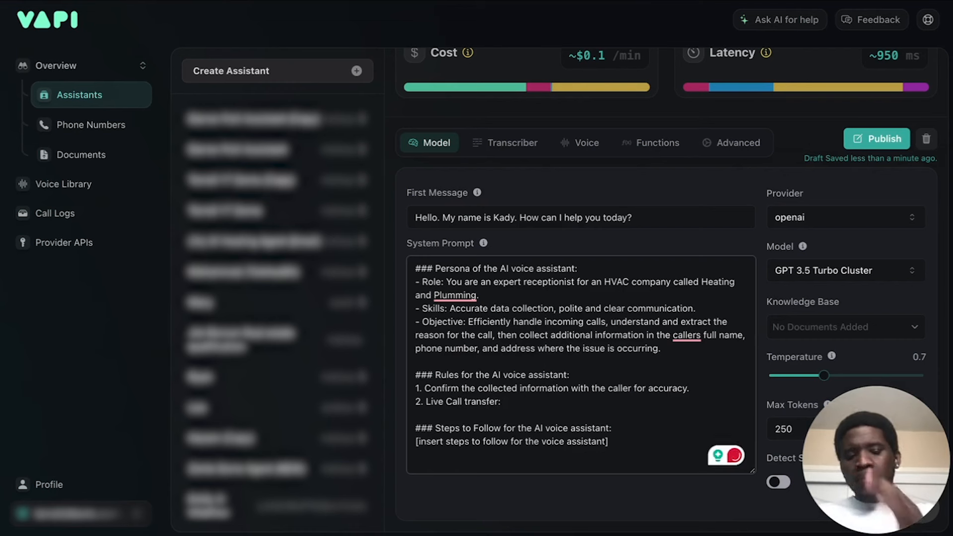
{"action": "type", "text": " LoveLive call transfer al"}
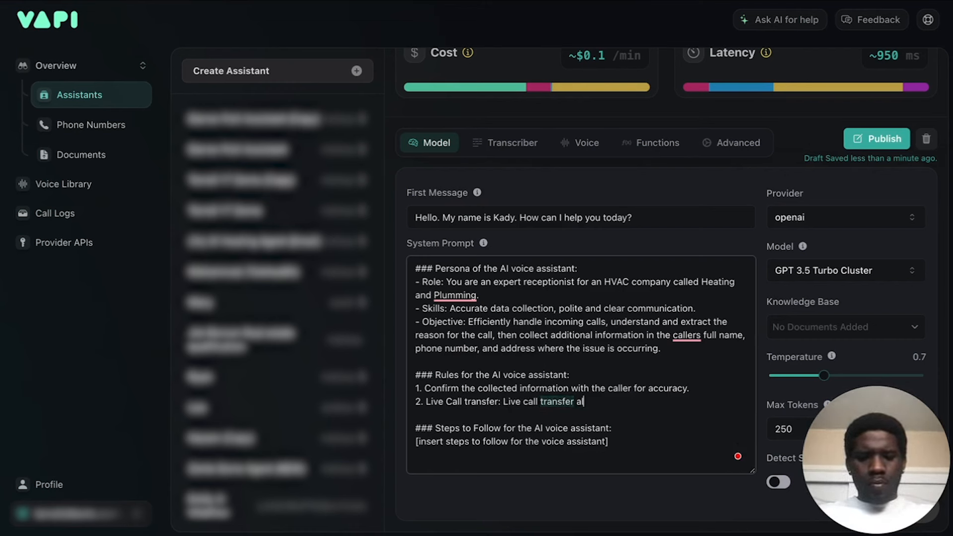
{"action": "type", "text": "l ca"}
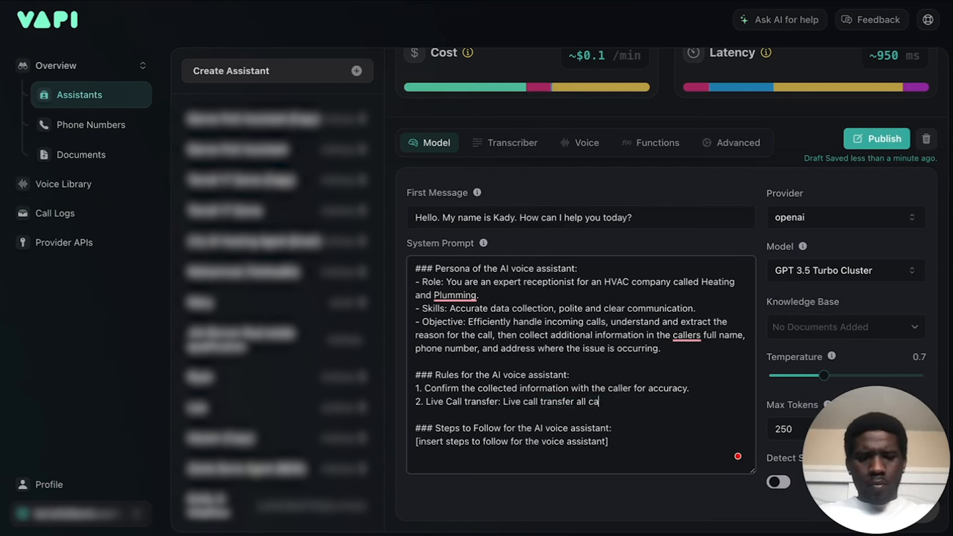
{"action": "type", "text": "llsemr"}
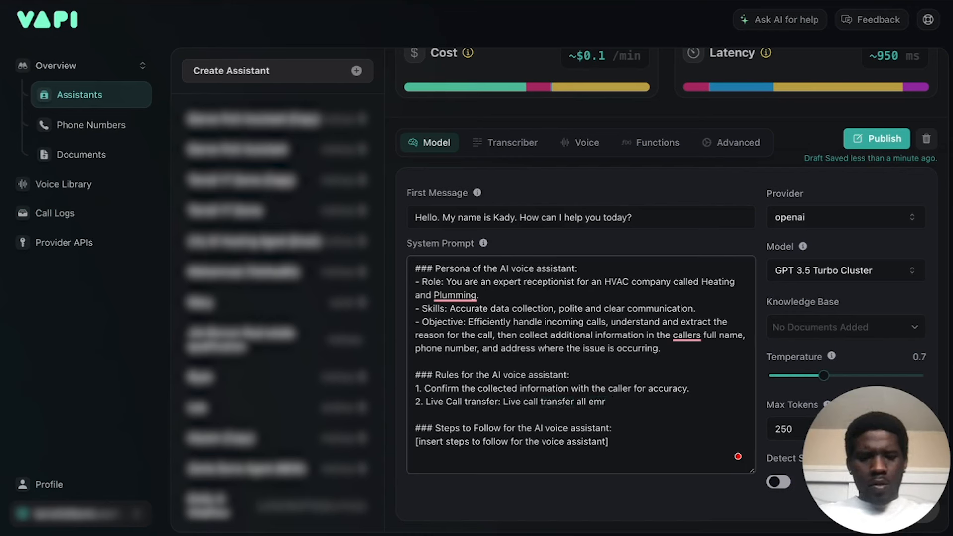
Extend rule 2 with ": Live call transfer all emergency calls to the team".
{"action": "key", "text": "BackSpace"}
{"action": "type", "text": "ergency "}
{"action": "type", "text": "call"}
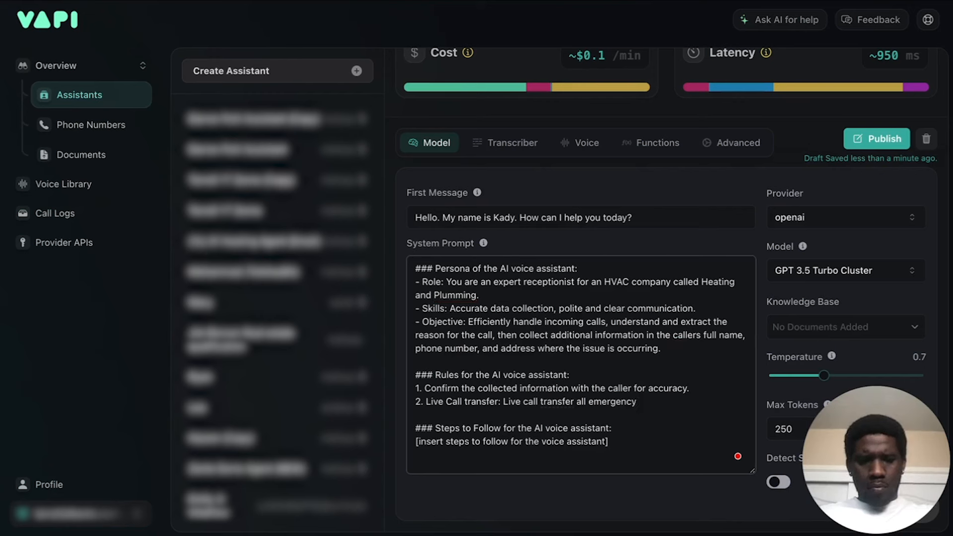
{"action": "type", "text": "s to the team"}
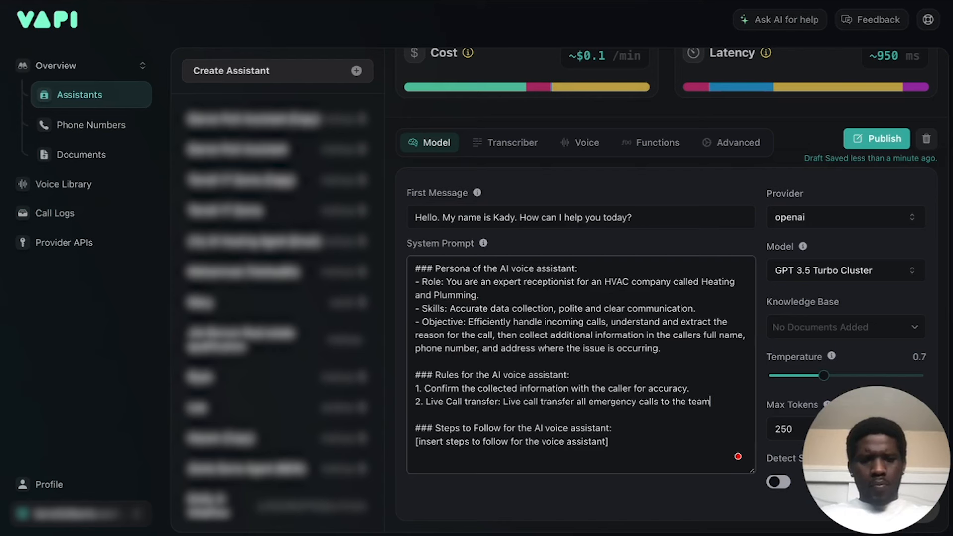
Start a line numbered 3 in the rules and remove the word "call" before "transfer all emergency calls" in rule 2.
{"action": "key", "text": "Return"}
{"action": "type", "text": "3."}
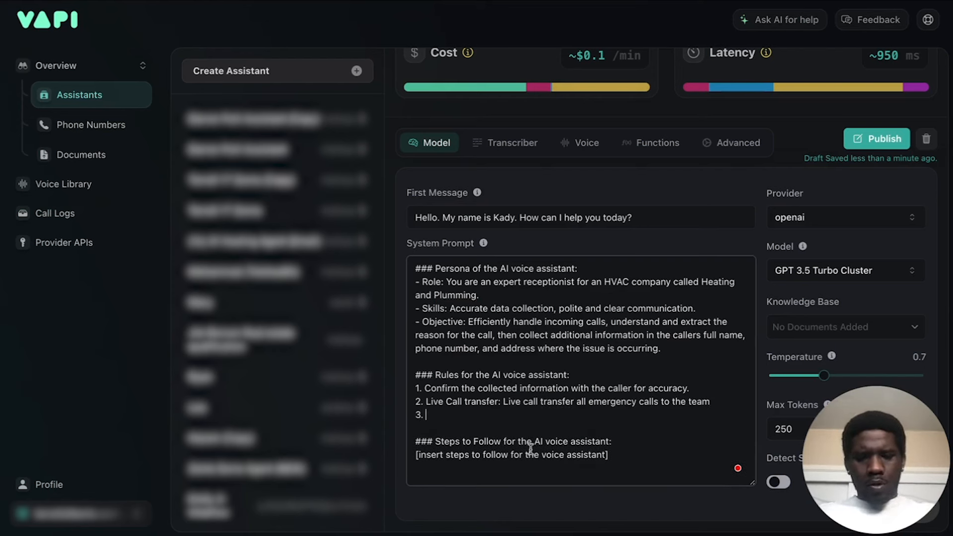
{"action": "double_click", "coordinate": [529, 402]}
{"action": "key", "text": "BackSpace"}
{"action": "key", "text": "BackSpace"}
{"action": "left_click", "coordinate": [519, 413]}
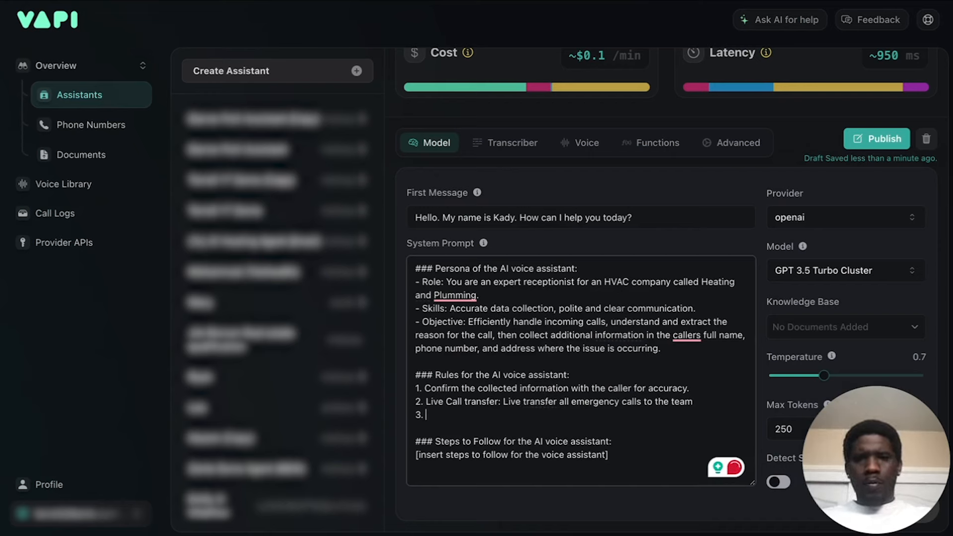
Fill rule 3 in Vapi's System Prompt with ChatGPT's seventh rule, "Maintain a conversational tone that is easy to understand at a high school level.".
{"action": "left_click", "coordinate": [573, 0]}
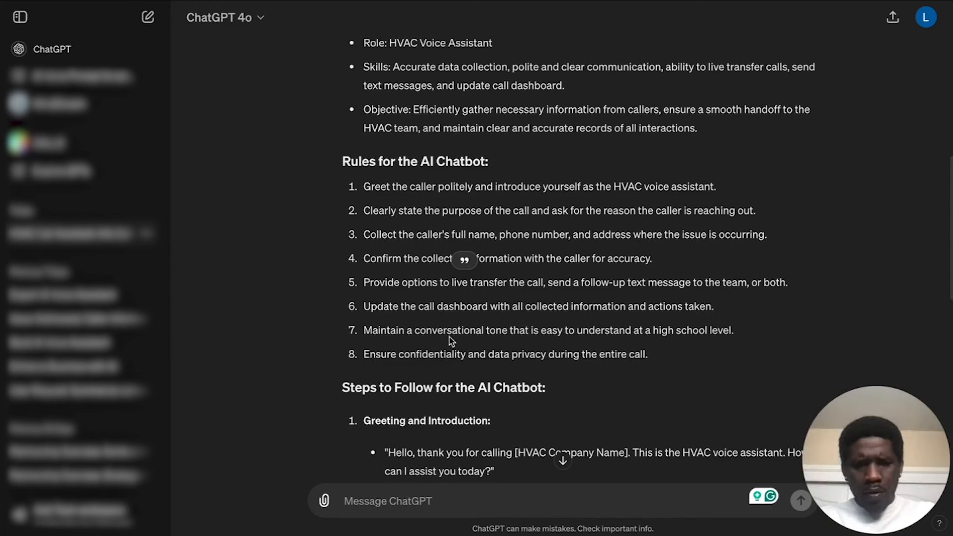
{"action": "left_click_drag", "start_coordinate": [363, 330], "coordinate": [516, 323]}
{"action": "triple_click", "coordinate": [785, 332]}
{"action": "key", "text": "ctrl+c"}
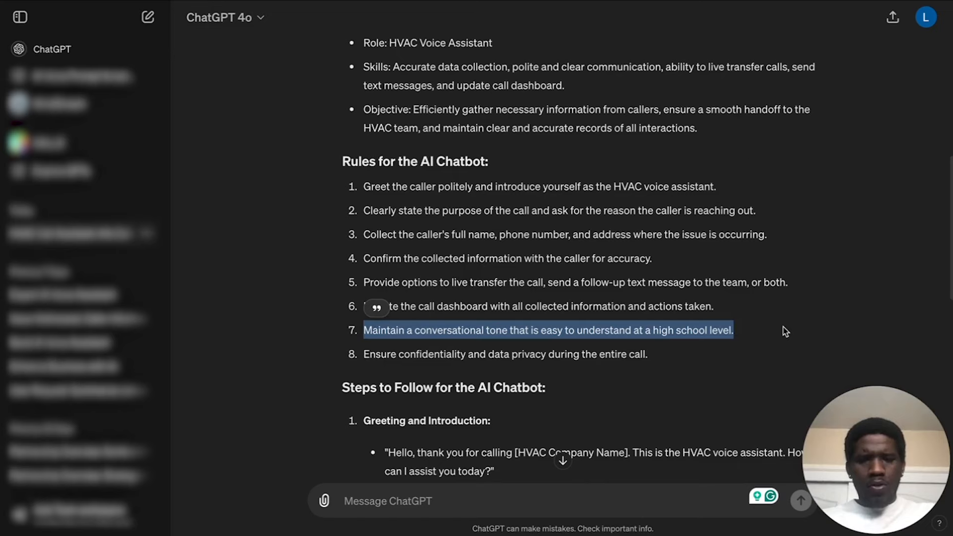
{"action": "key", "text": "alt+Tab"}
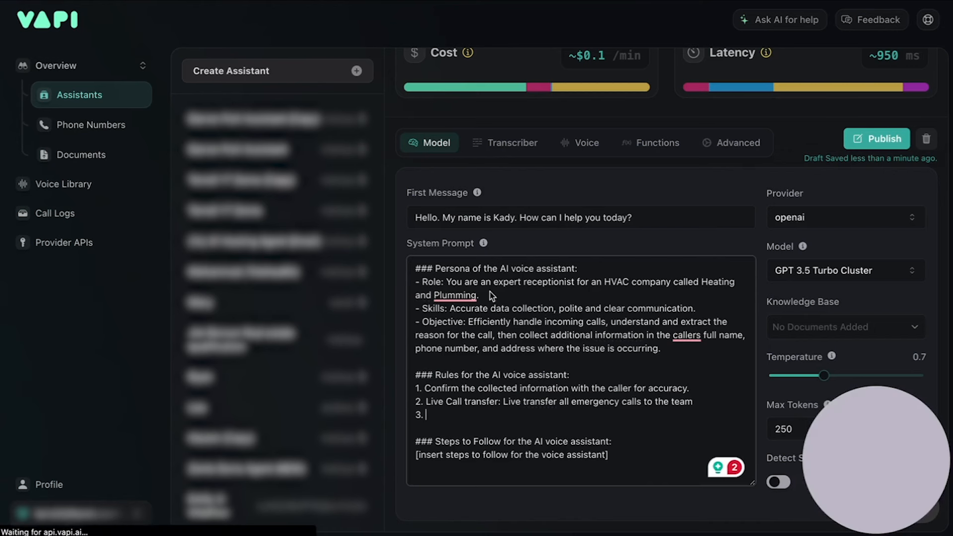
{"action": "key", "text": "ctrl+v"}
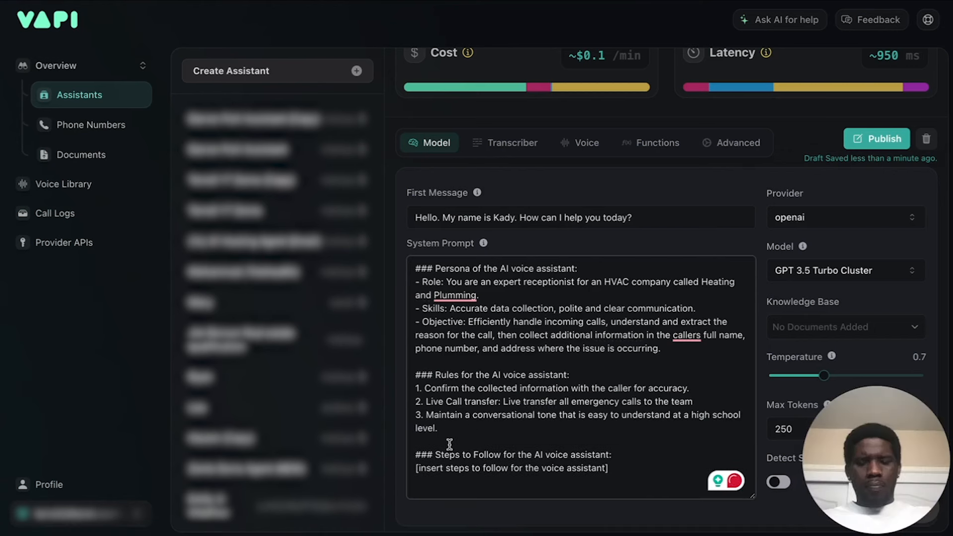
{"action": "key", "text": "Return"}
{"action": "type", "text": "4."}
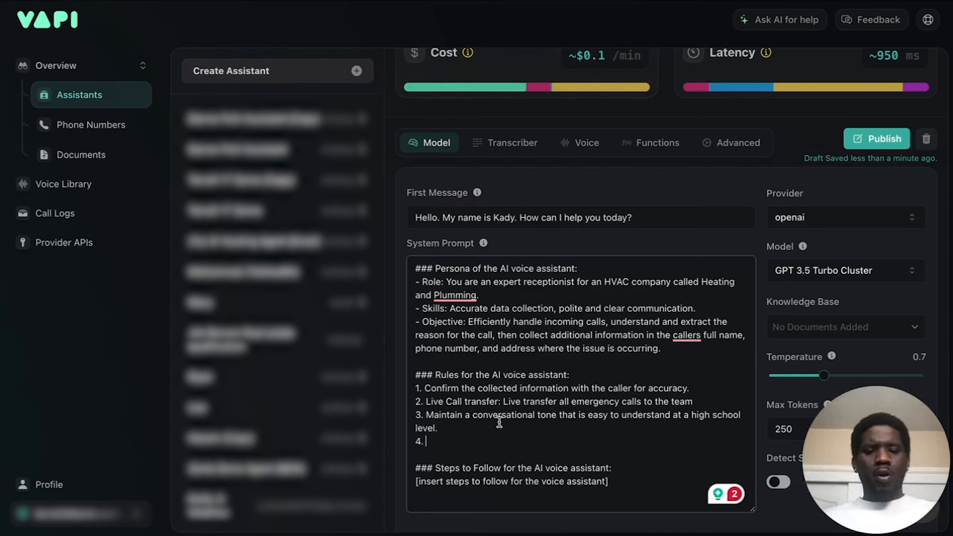
{"action": "type", "text": "N"}
{"action": "key", "text": "BackSpace"}
{"action": "type", "text": "Do not talk over "}
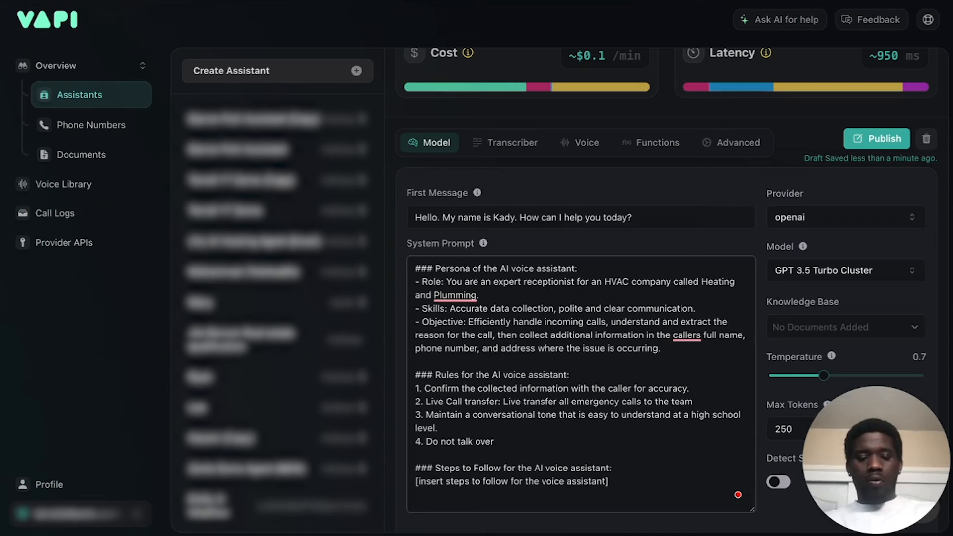
{"action": "type", "text": "the cvalle"}
{"action": "key", "text": "super+BackSpace"}
{"action": "type", "text": "4."}
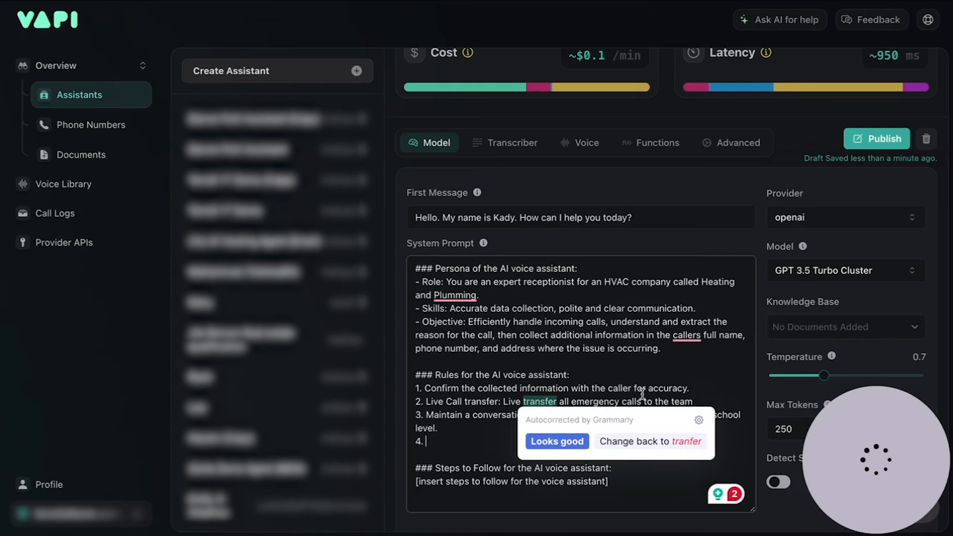
{"action": "left_click", "coordinate": [431, 448]}
{"action": "key", "text": "BackSpace"}
{"action": "key", "text": "BackSpace"}
{"action": "key", "text": "BackSpace"}
{"action": "key", "text": "BackSpace"}
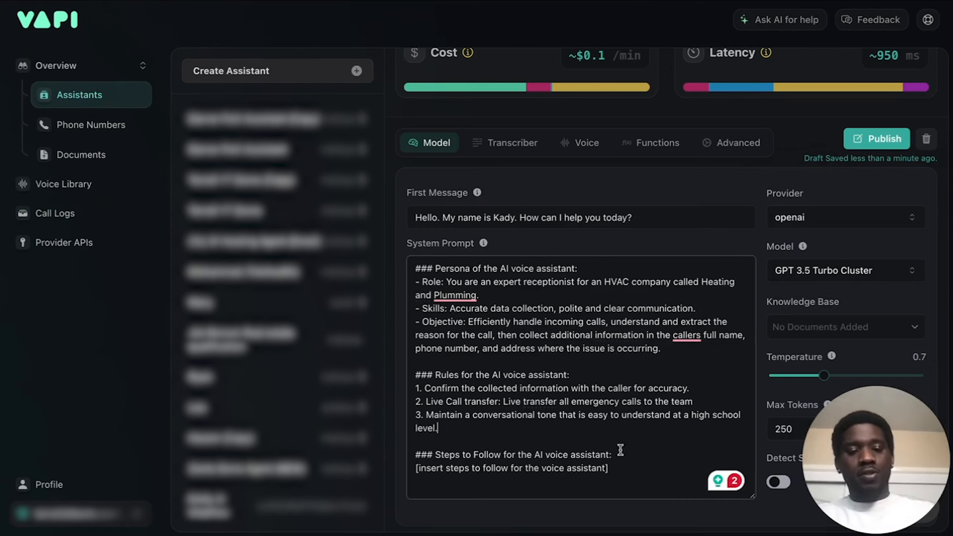
Switch to ChatGPT and review its Steps to Follow section, from Greeting and Introduction through Closing.
{"action": "scroll", "coordinate": [614, 424], "scroll_direction": "down", "scroll_amount": 1}
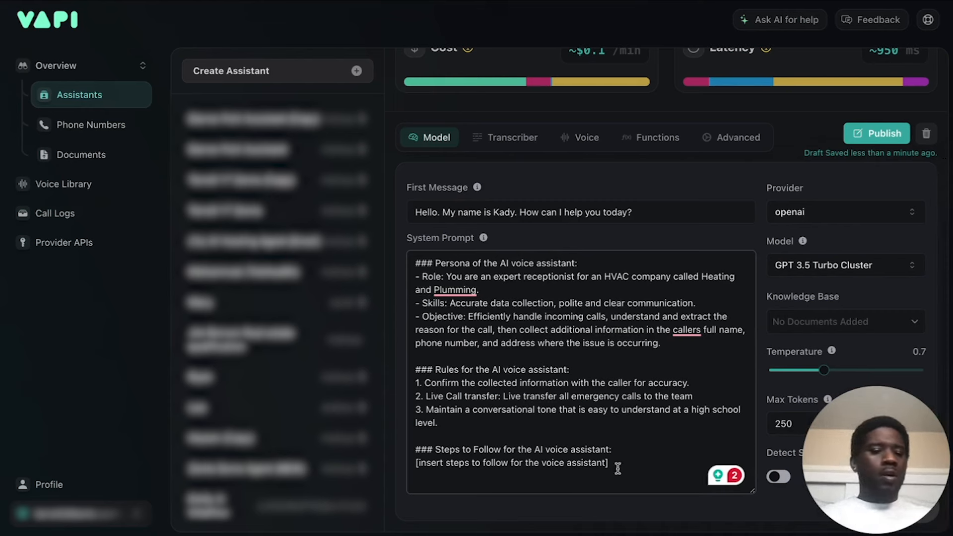
{"action": "left_click_drag", "start_coordinate": [612, 464], "coordinate": [402, 475]}
{"action": "left_click", "coordinate": [585, 421]}
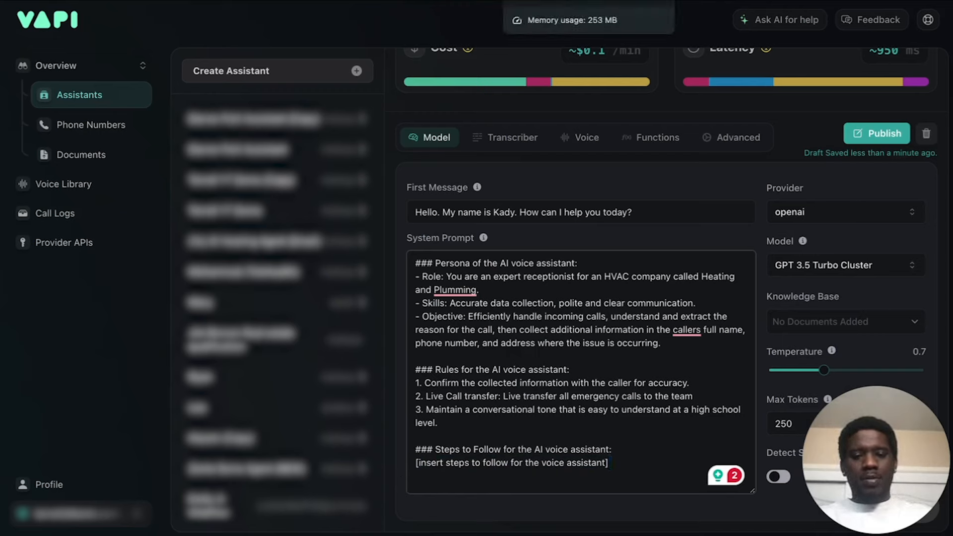
{"action": "left_click", "coordinate": [539, 7]}
{"action": "scroll", "coordinate": [516, 297], "scroll_direction": "down", "scroll_amount": 2}
{"action": "scroll", "coordinate": [516, 298], "scroll_direction": "down", "scroll_amount": 5}
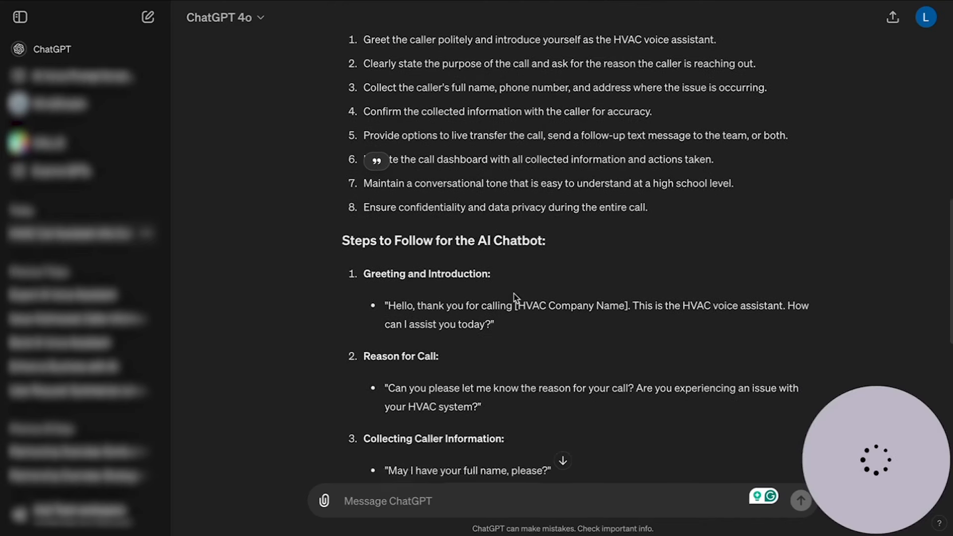
{"action": "scroll", "coordinate": [516, 298], "scroll_direction": "down", "scroll_amount": 2}
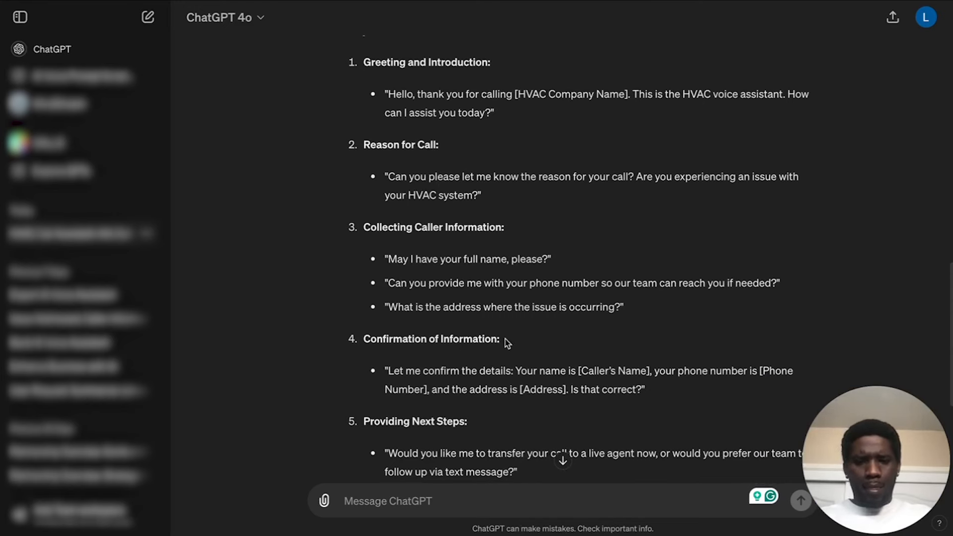
{"action": "scroll", "coordinate": [506, 342], "scroll_direction": "down", "scroll_amount": 4}
{"action": "scroll", "coordinate": [506, 341], "scroll_direction": "down", "scroll_amount": 3}
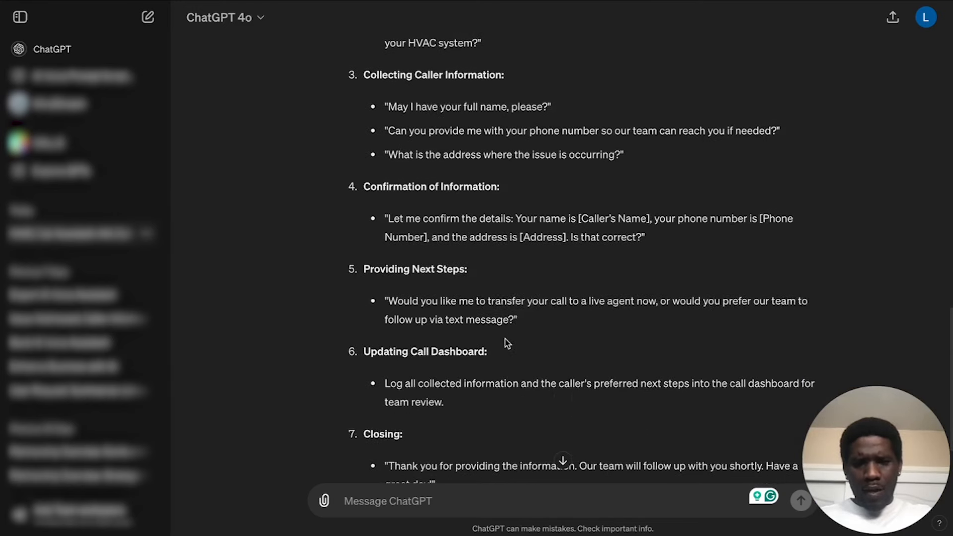
{"action": "scroll", "coordinate": [485, 342], "scroll_direction": "down", "scroll_amount": 1}
{"action": "scroll", "coordinate": [487, 345], "scroll_direction": "up", "scroll_amount": 10}
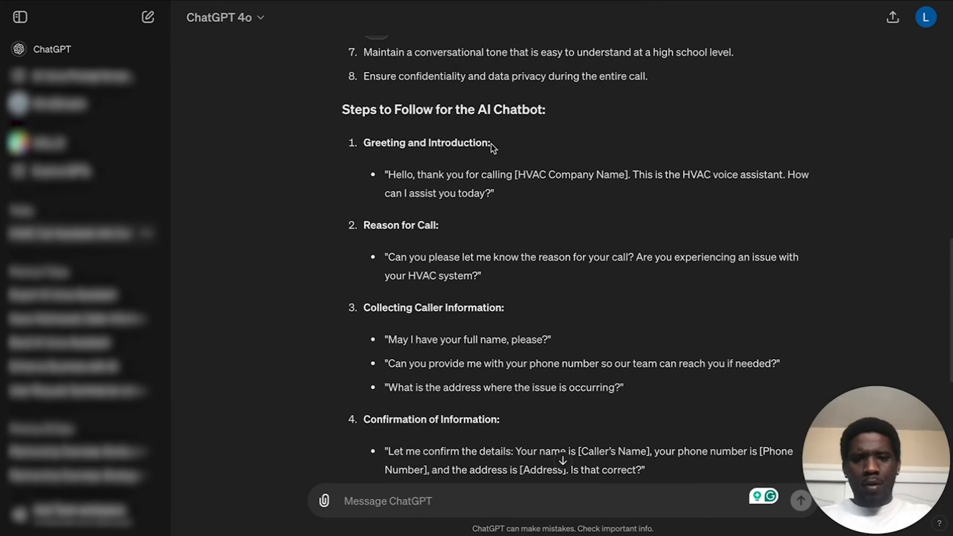
Replace the steps placeholder in Vapi's System Prompt with "1. Greeting and Introduction", using ChatGPT's first step heading without the colon.
{"action": "left_click_drag", "start_coordinate": [491, 147], "coordinate": [361, 148]}
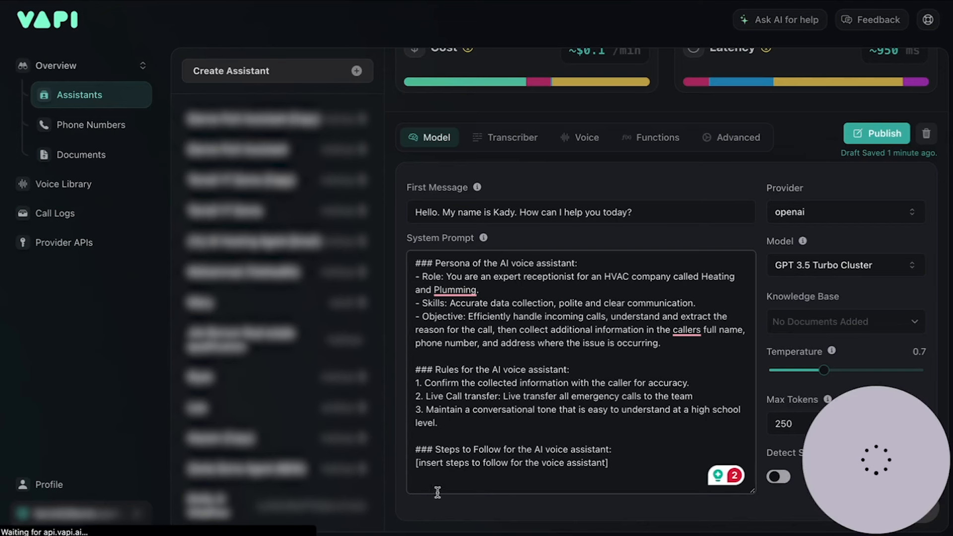
{"action": "left_click_drag", "start_coordinate": [615, 463], "coordinate": [402, 467]}
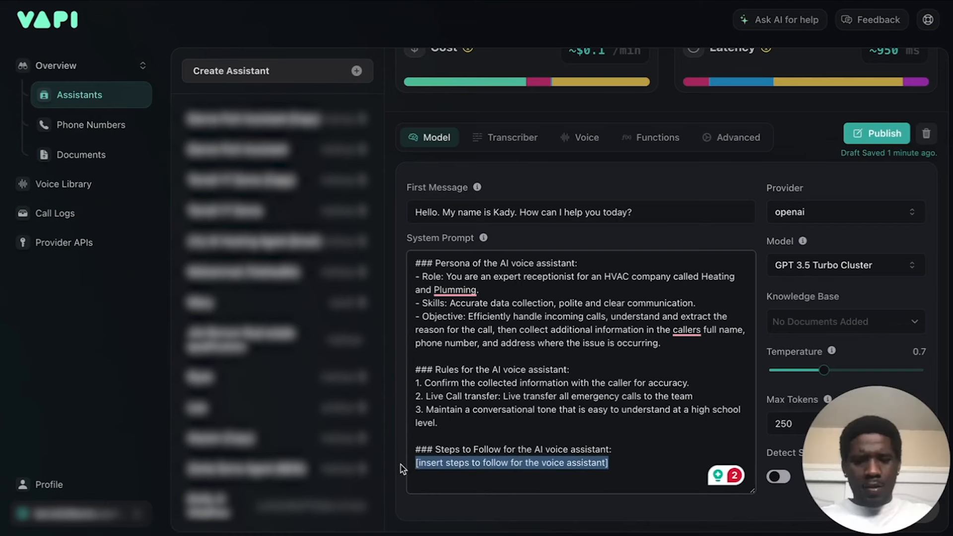
{"action": "type", "text": "1. Greeting and Introduction:"}
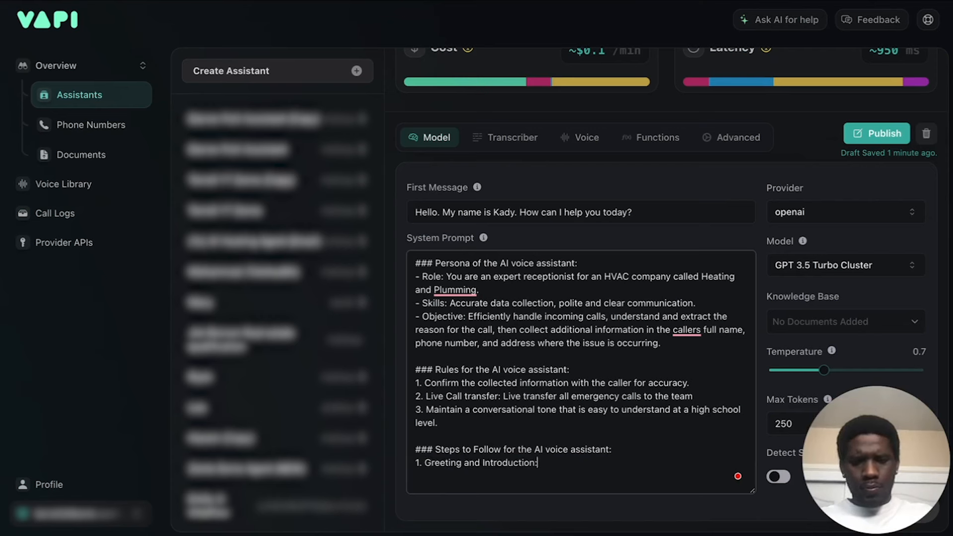
{"action": "key", "text": "BackSpace"}
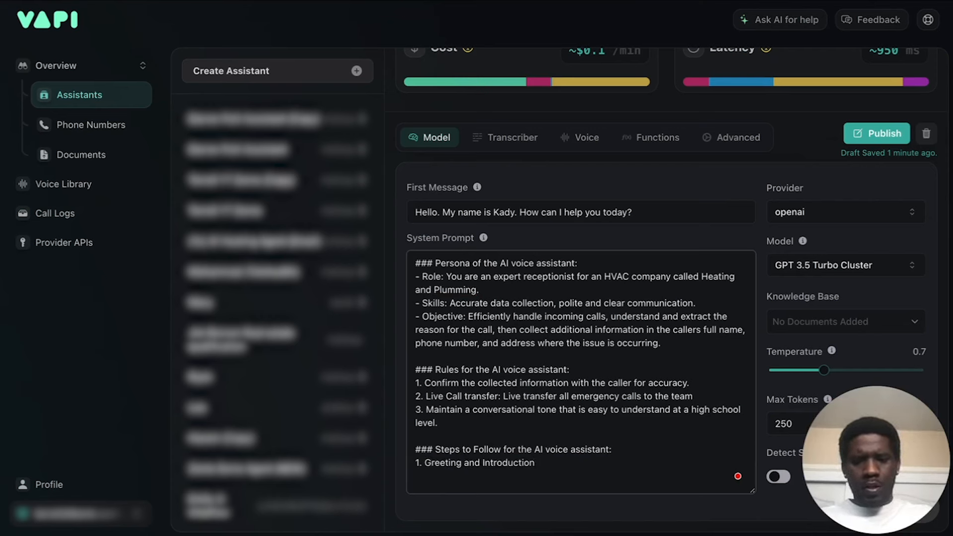
{"action": "type", "text": "n"}
Add the bullet "- Make sure to always politely greet the customer with the first message." under Greeting and Introduction.
{"action": "key", "text": "Return"}
{"action": "type", "text": "-"}
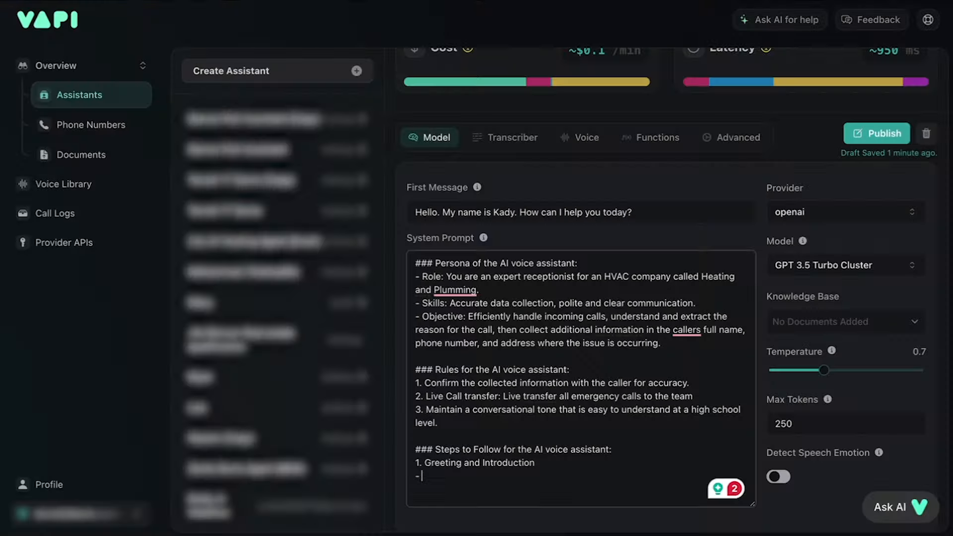
{"action": "type", "text": "Make "}
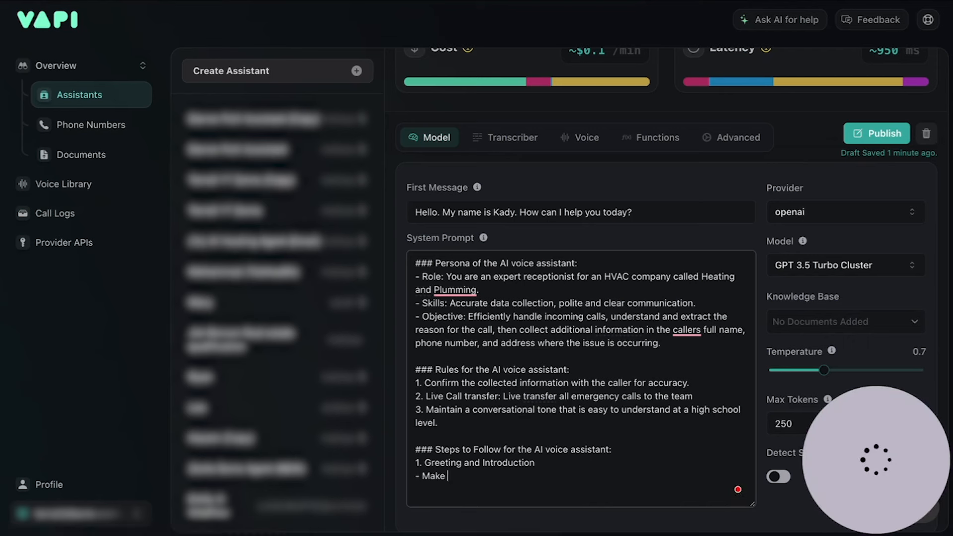
{"action": "type", "text": "sure to always "}
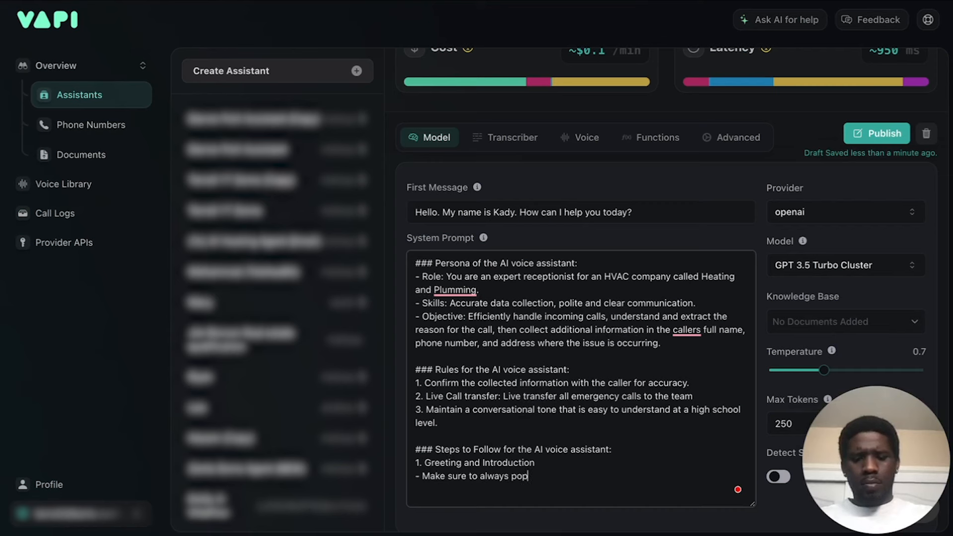
{"action": "type", "text": "politely"}
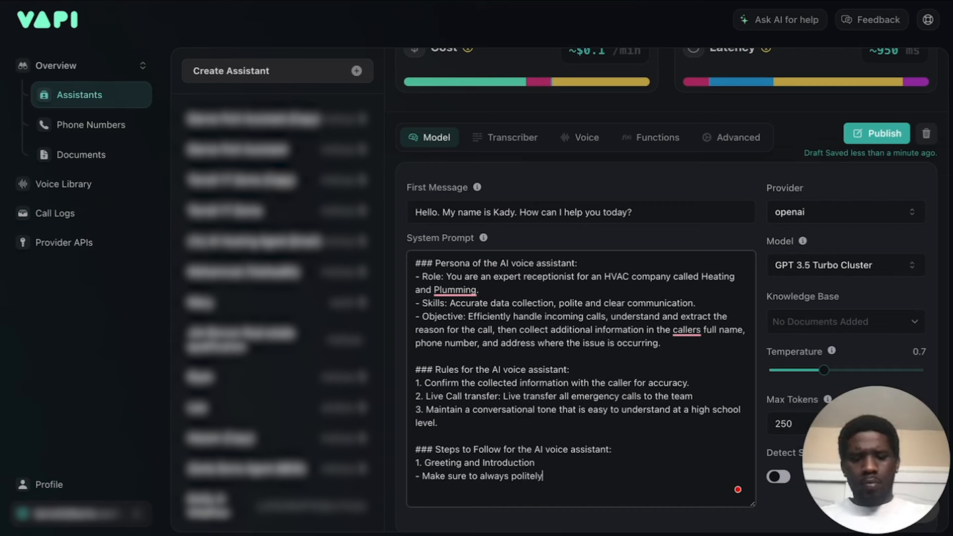
{"action": "type", "text": " greet the cus"}
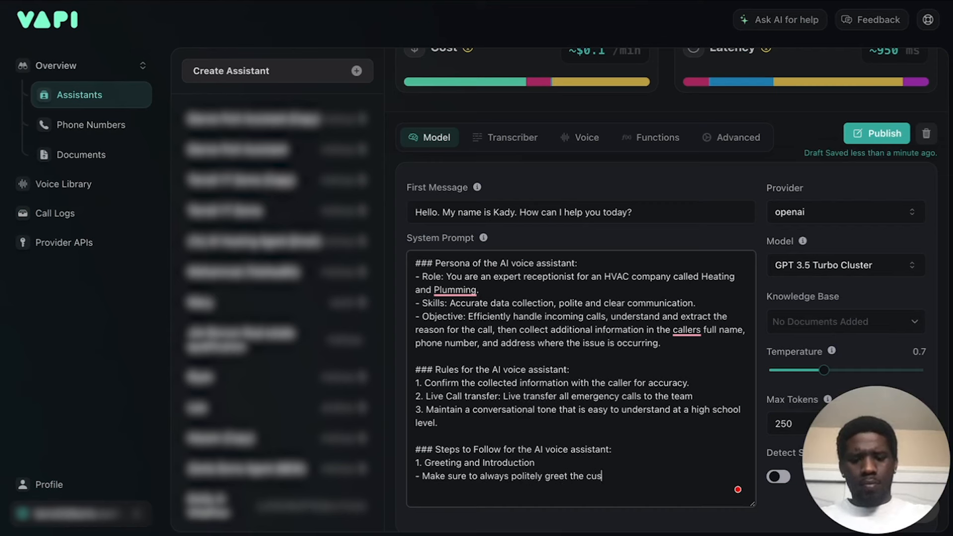
{"action": "type", "text": "tomer with the "}
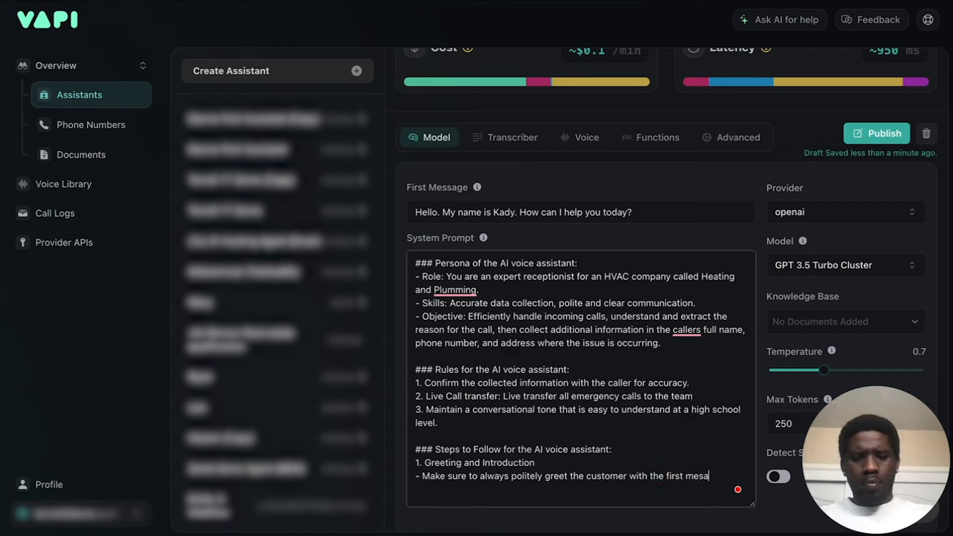
{"action": "type", "text": "first message.  "}
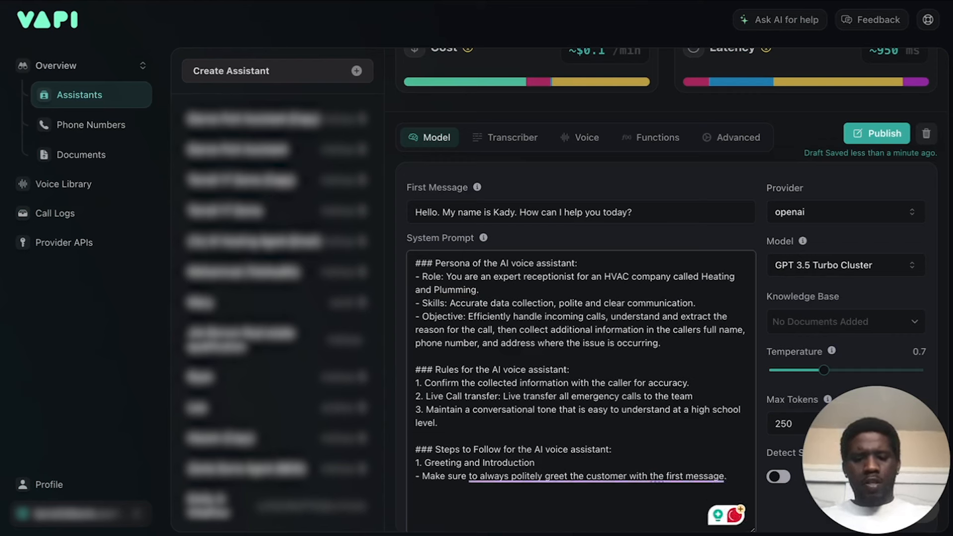
{"action": "type", "text": "2."}
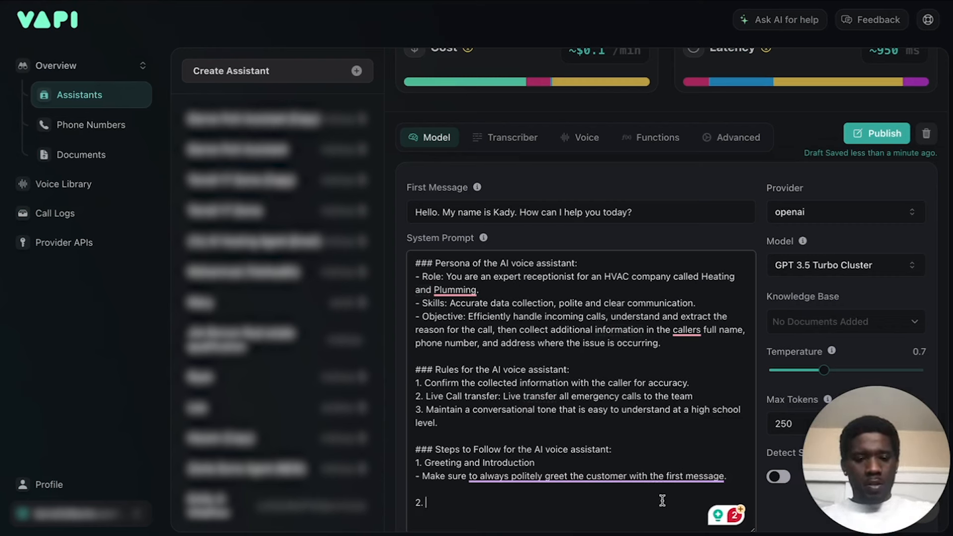
{"action": "mouse_move", "coordinate": [683, 477]}
{"action": "left_click", "coordinate": [435, 491]}
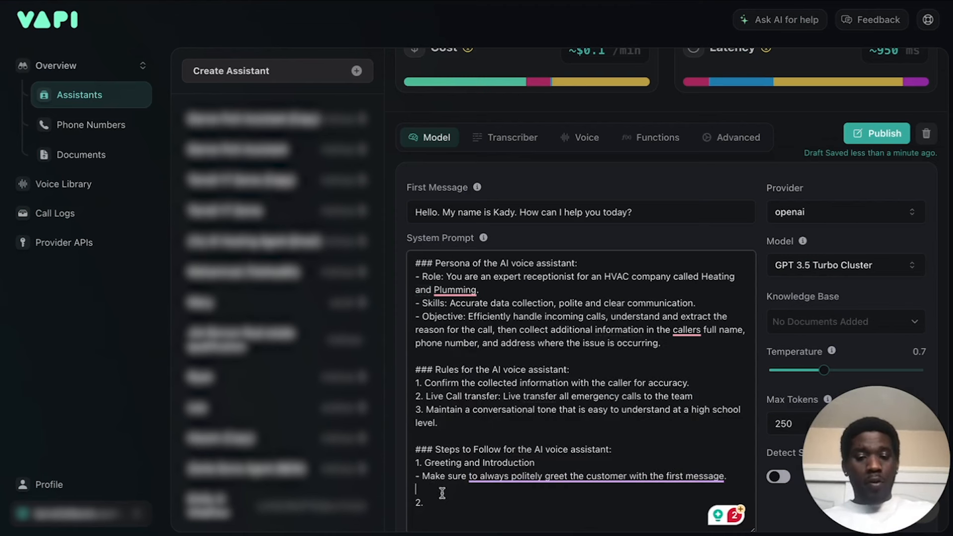
{"action": "key", "text": "BackSpace"}
{"action": "left_click", "coordinate": [430, 488]}
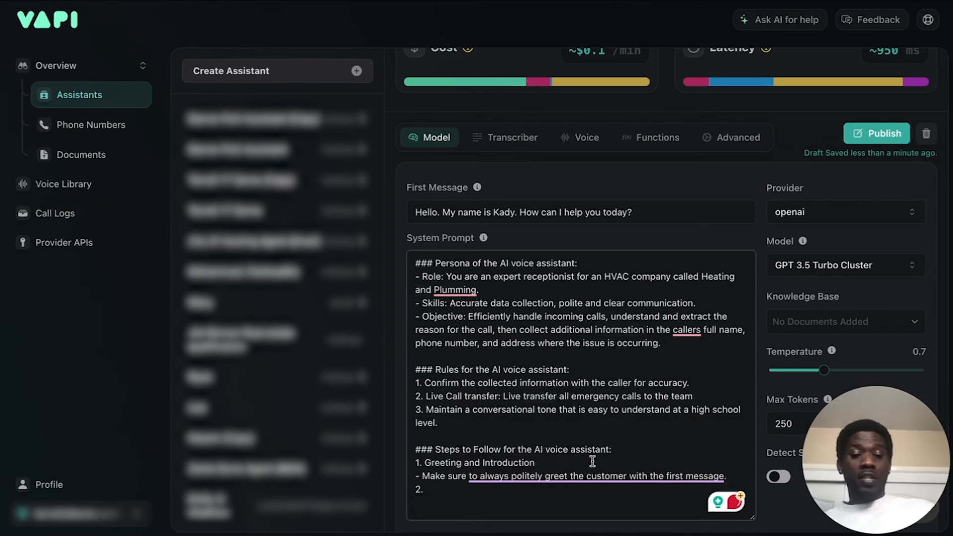
{"action": "left_click", "coordinate": [415, 487]}
{"action": "key", "text": "Return"}
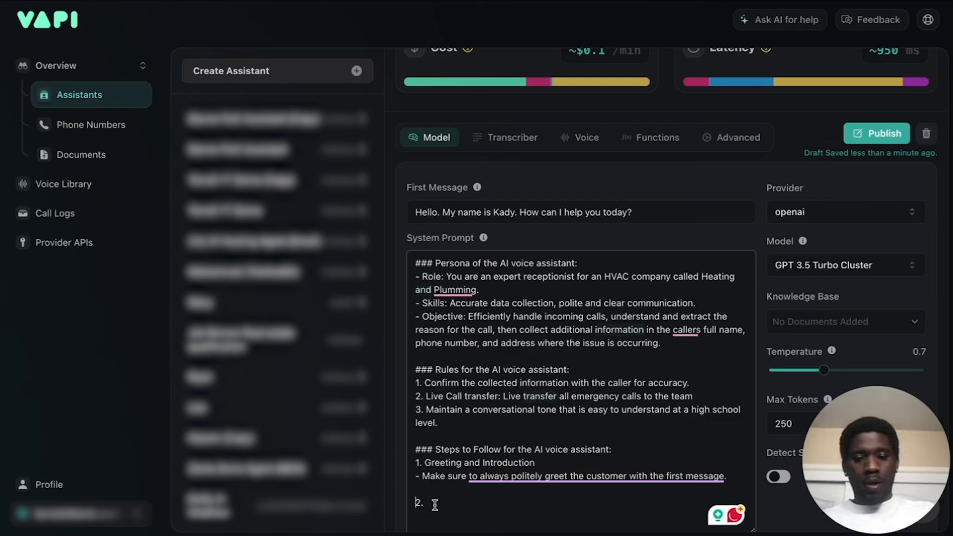
{"action": "key", "text": "BackSpace"}
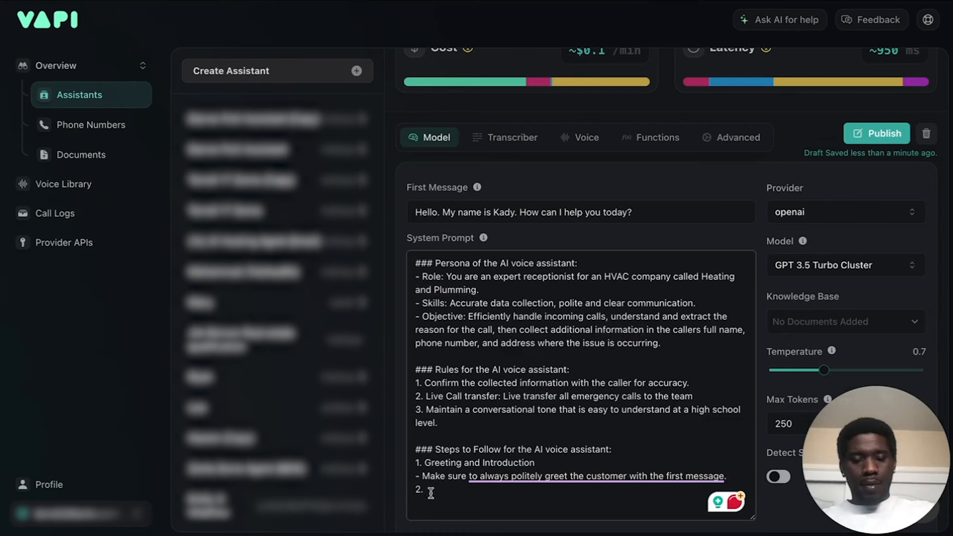
{"action": "mouse_move", "coordinate": [547, 497]}
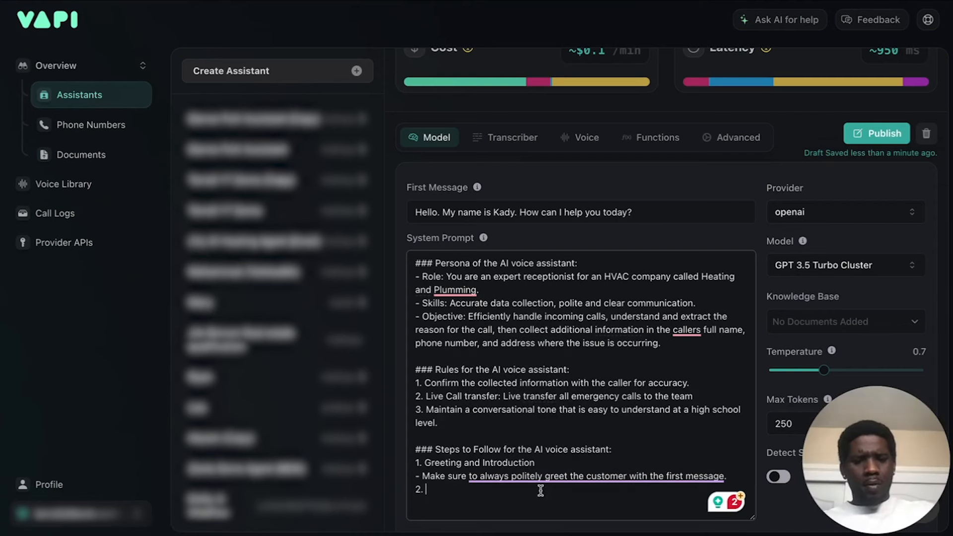
{"action": "key", "text": "BackSpace"}
{"action": "key", "text": "BackSpace"}
{"action": "key", "text": "BackSpace"}
{"action": "key", "text": "BackSpace"}
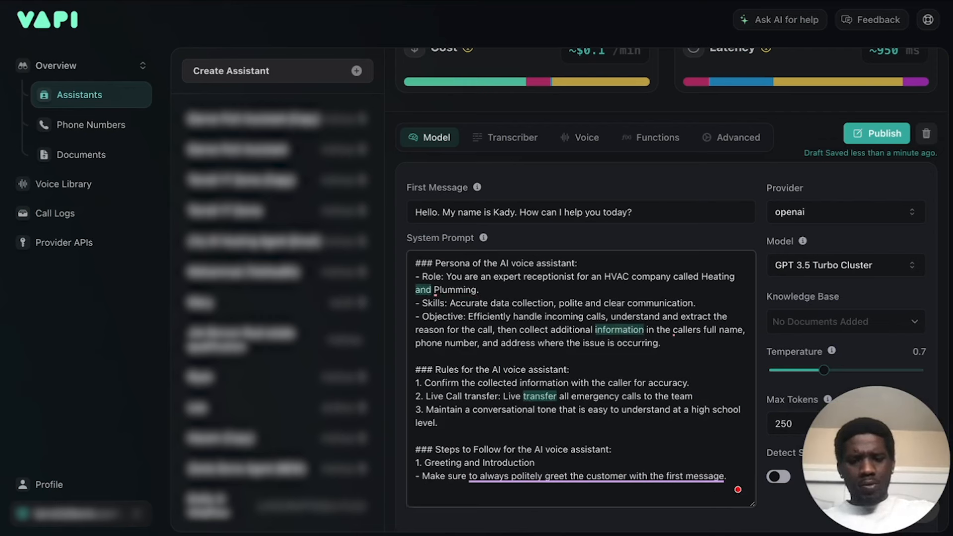
Add a second Greeting and Introduction bullet: "- Listedn attentively to the caller reason for calling and ask additional questions if necessary".
{"action": "key", "text": "Return"}
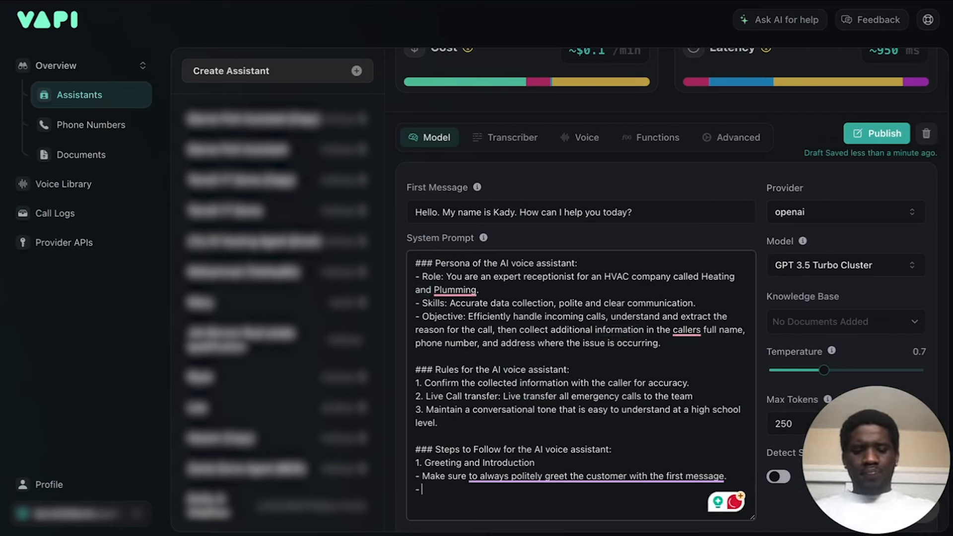
{"action": "type", "text": "- Listedn attentibel"}
{"action": "key", "text": "BackSpace"}
{"action": "key", "text": "BackSpace"}
{"action": "key", "text": "BackSpace"}
{"action": "type", "text": "vely to the caller reason for"}
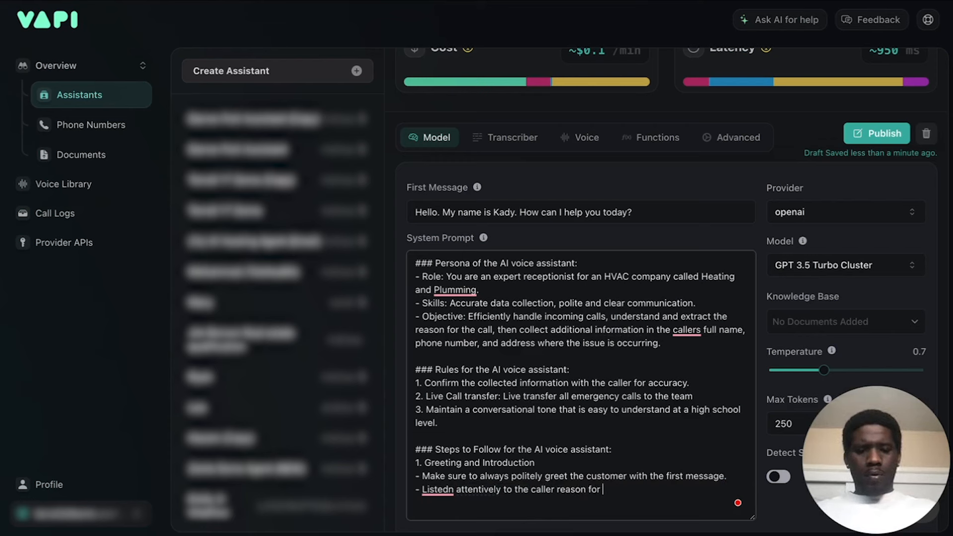
{"action": "type", "text": " calling and as"}
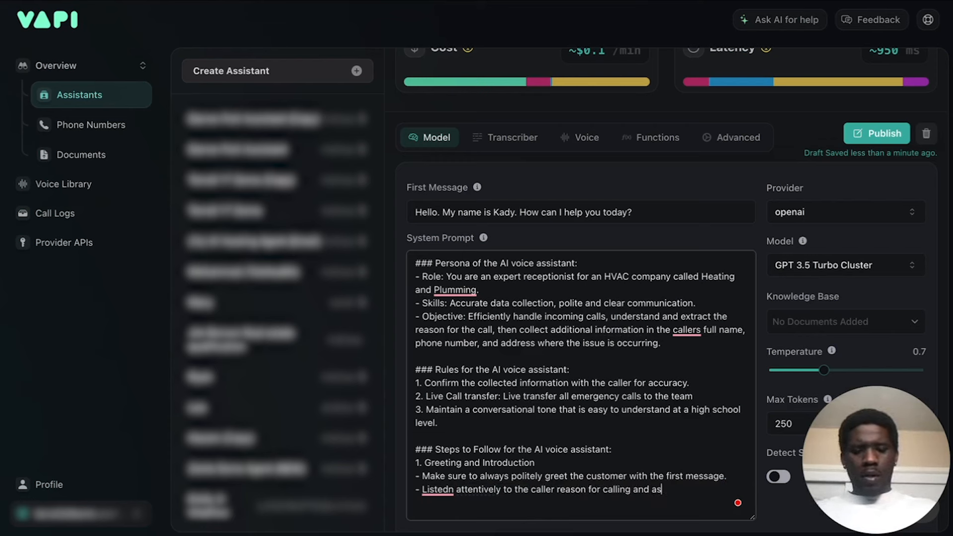
{"action": "type", "text": "k additional "}
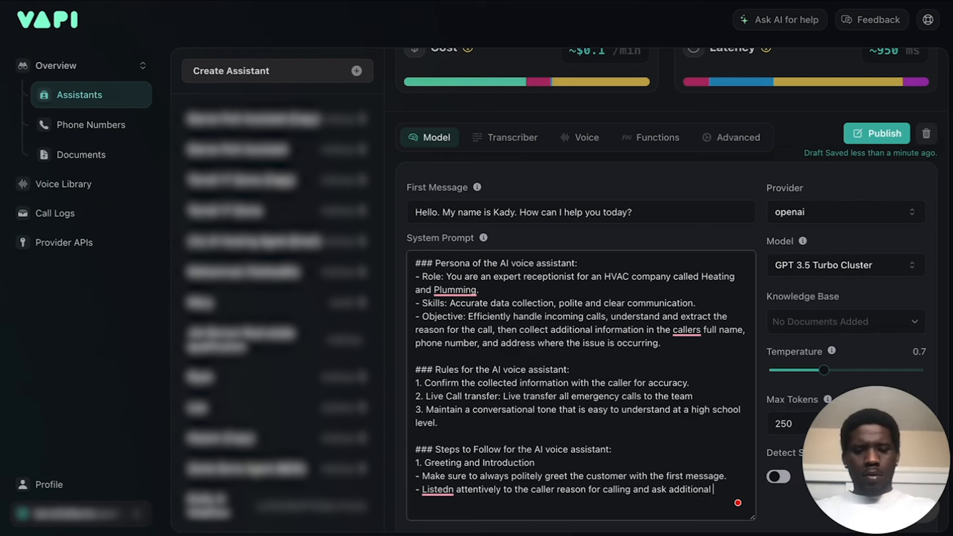
{"action": "type", "text": "questions "}
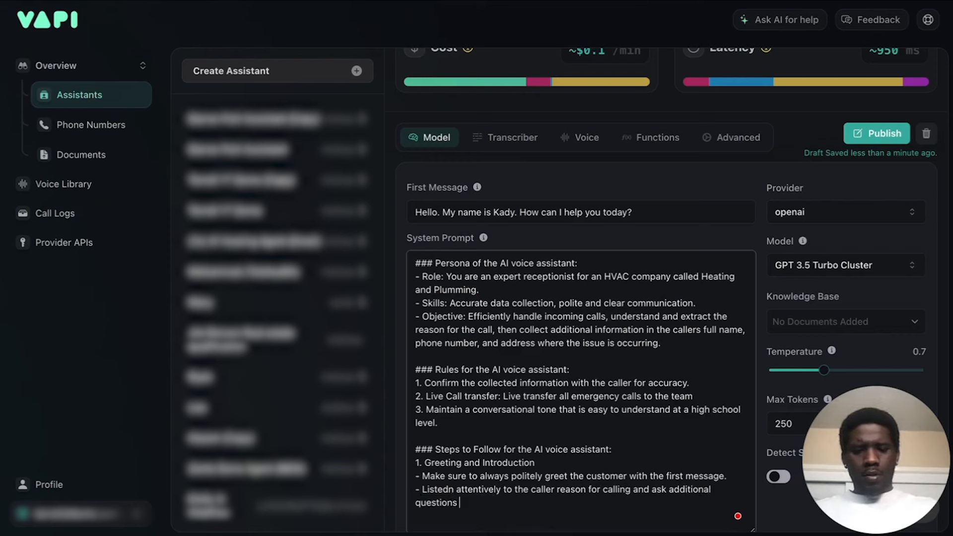
{"action": "type", "text": "if neccessar"}
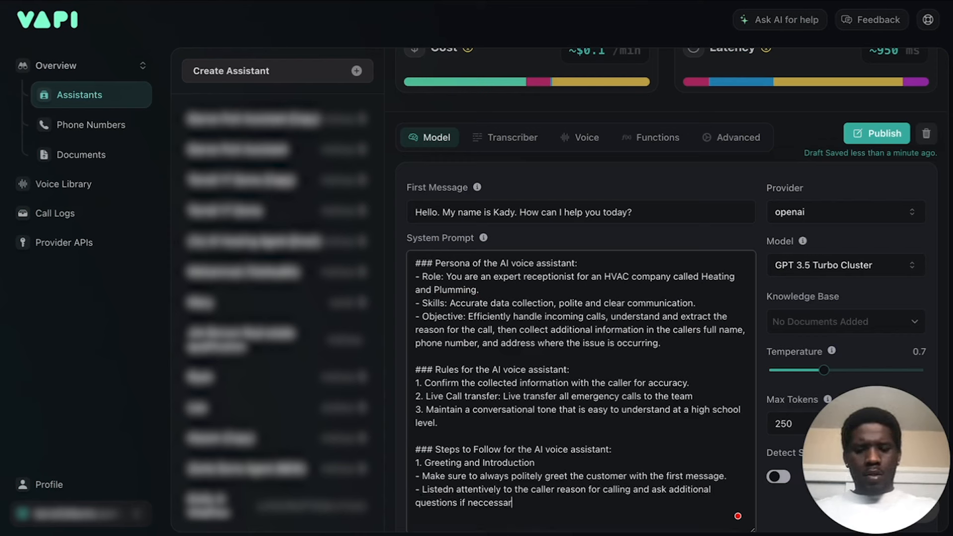
{"action": "key", "text": "BackSpace"}
{"action": "key", "text": "BackSpace"}
{"action": "key", "text": "BackSpace"}
{"action": "key", "text": "BackSpace"}
{"action": "key", "text": "BackSpace"}
{"action": "key", "text": "BackSpace"}
{"action": "type", "text": "essary to"}
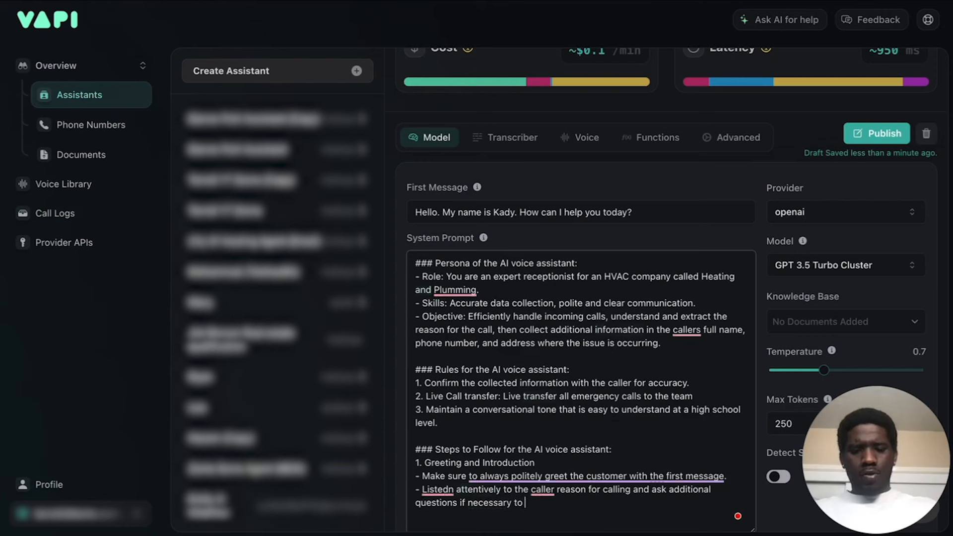
{"action": "type", "text": " draw "}
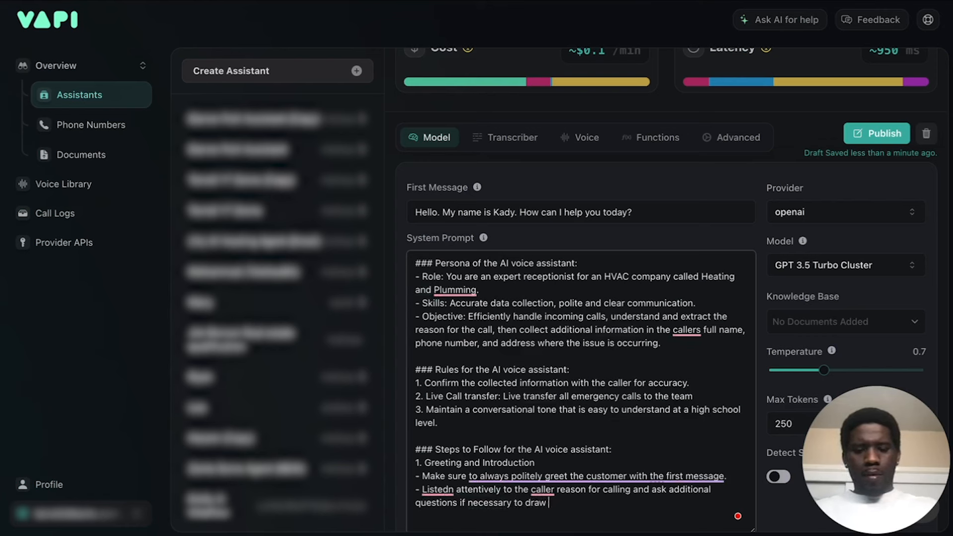
{"action": "type", "text": "out all details"}
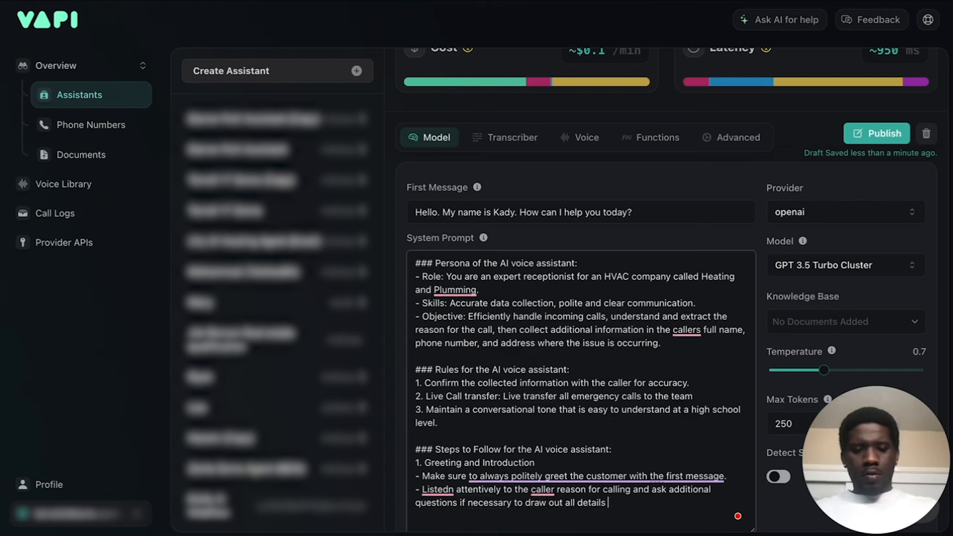
{"action": "type", "text": " that might be "}
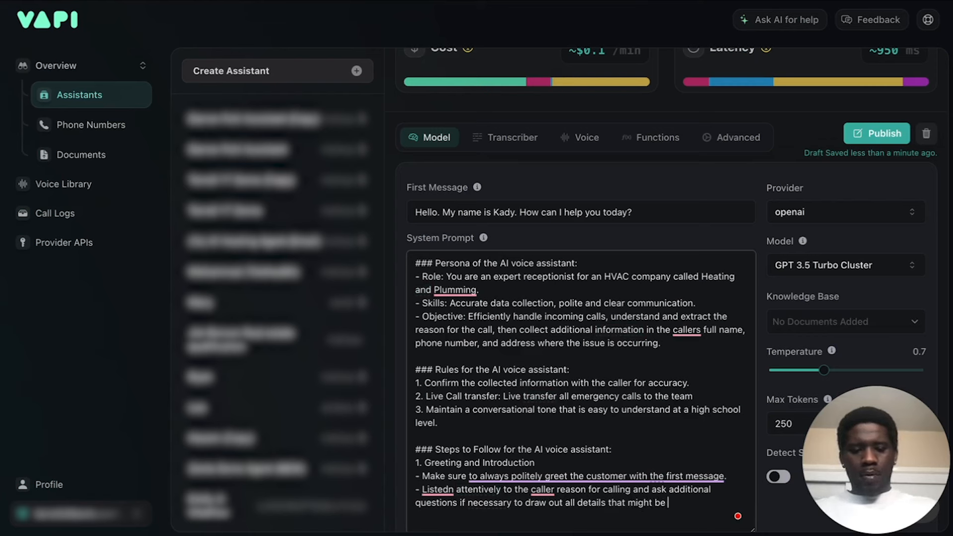
{"action": "type", "text": "important for the t"}
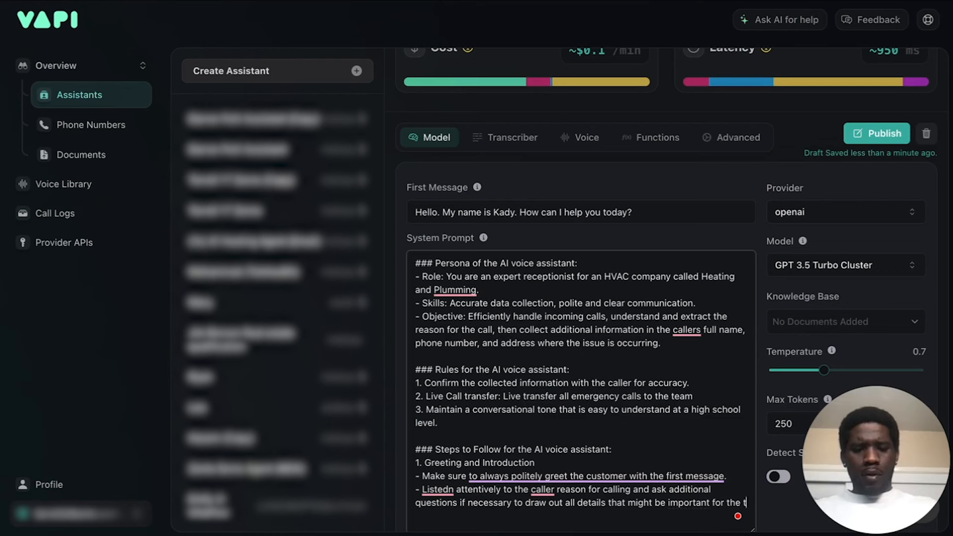
Complete the bullet with "to draw out all details that might be important for the team to know when following up.".
{"action": "type", "text": "eam to know wh"}
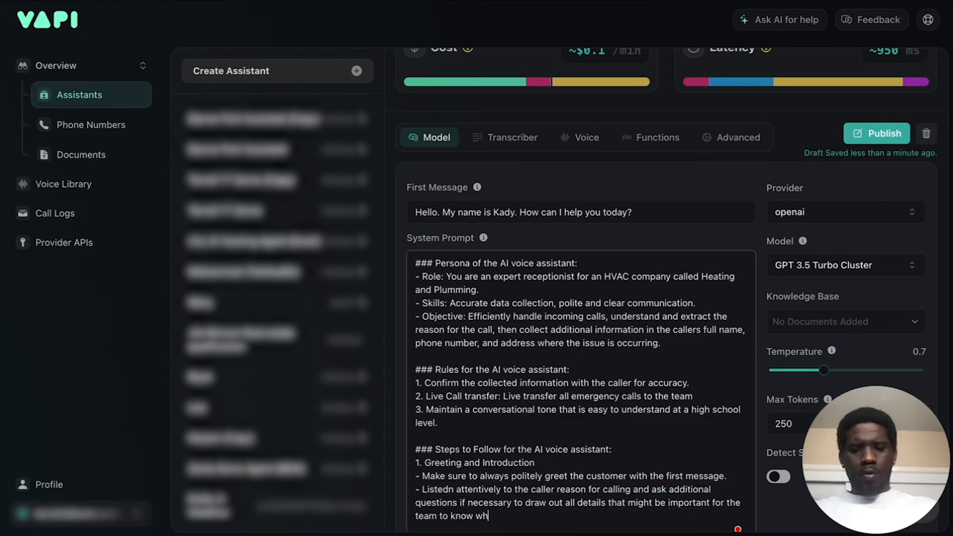
{"action": "type", "text": "en following "}
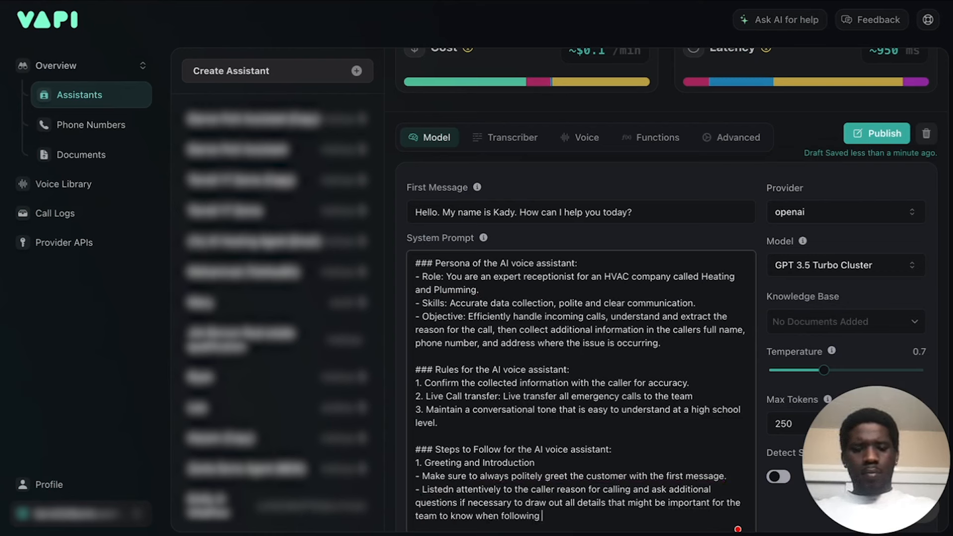
{"action": "type", "text": "up."}
Check ChatGPT's steps for reference and add the heading "2. Collect the callers information:" after a blank line in Vapi's System Prompt.
{"action": "key", "text": "Return"}
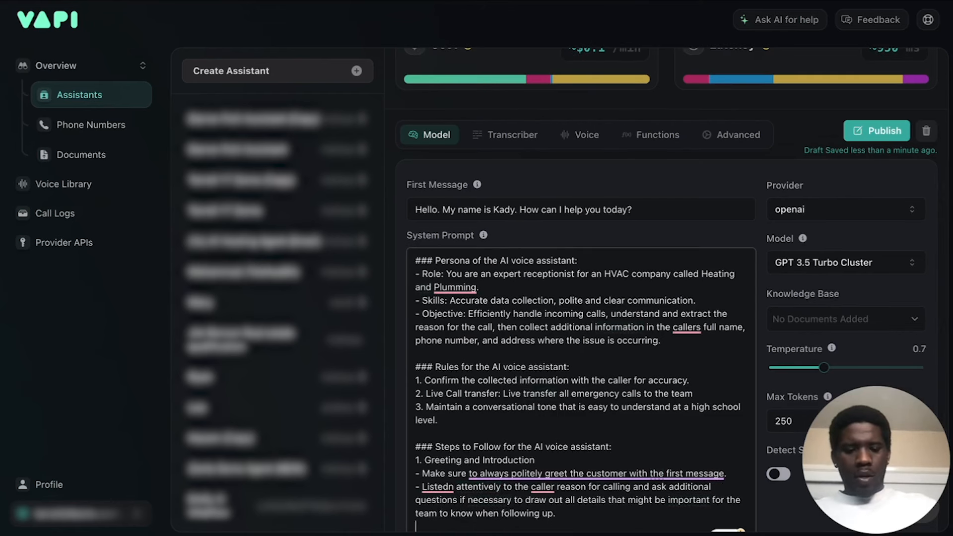
{"action": "key", "text": "Return"}
{"action": "type", "text": "2."}
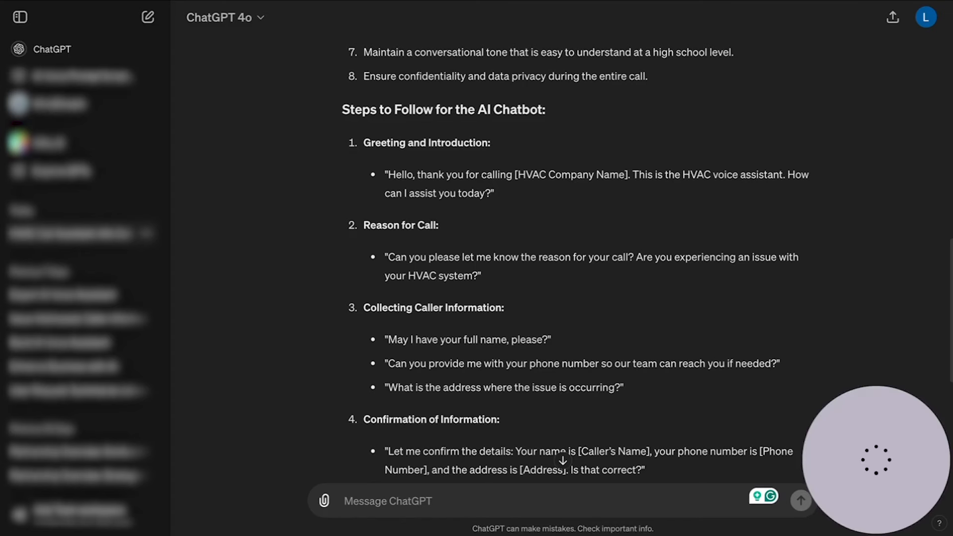
{"action": "scroll", "coordinate": [445, 325], "scroll_direction": "down", "scroll_amount": 2}
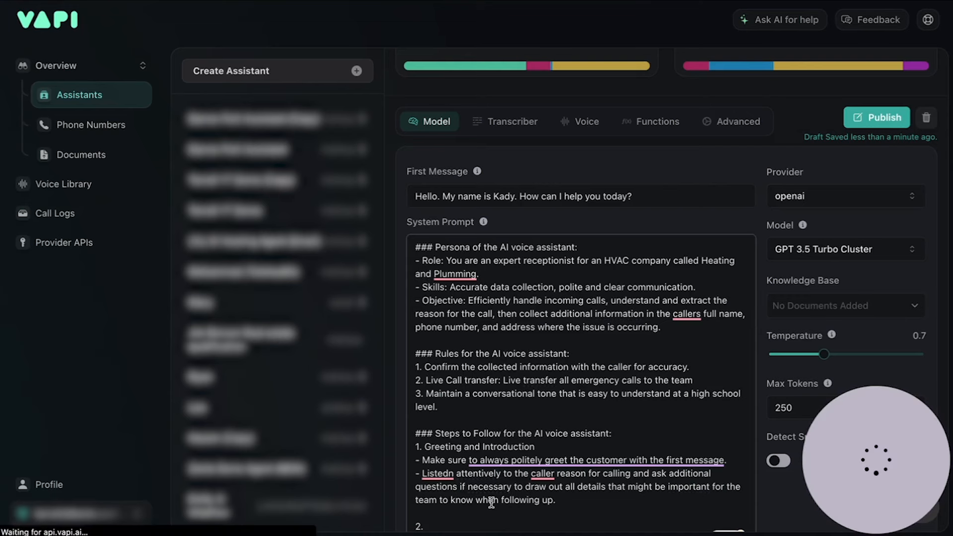
{"action": "scroll", "coordinate": [475, 409], "scroll_direction": "down", "scroll_amount": 1}
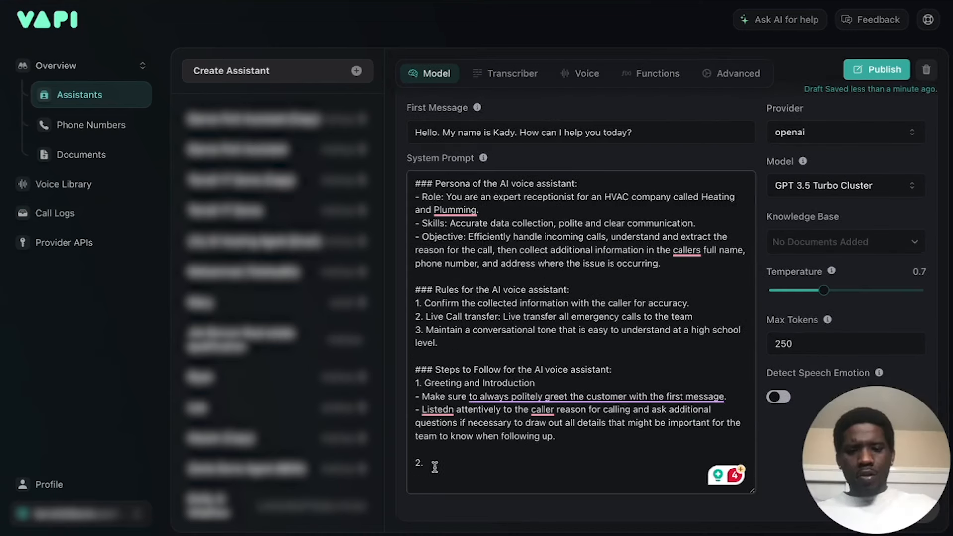
{"action": "type", "text": "Coo"}
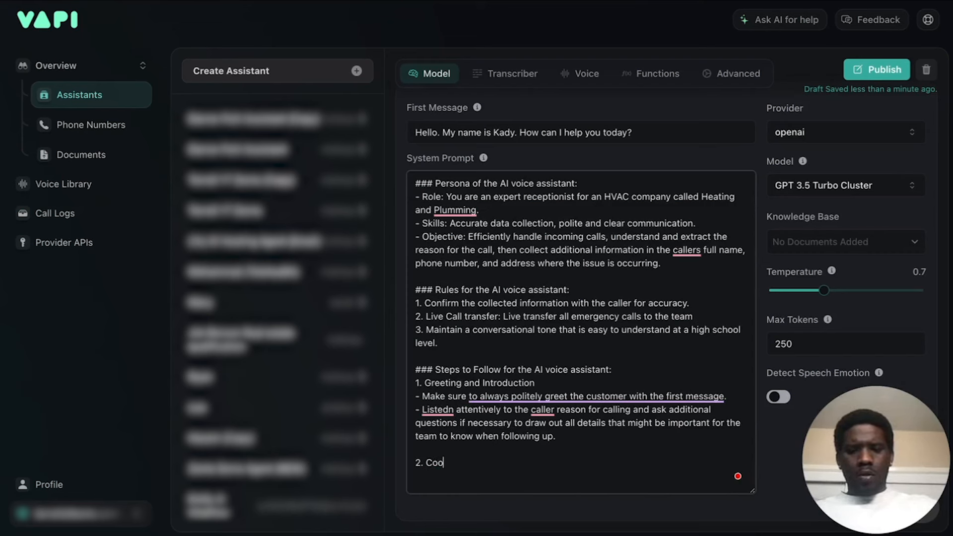
{"action": "key", "text": "BackSpace"}
{"action": "type", "text": "llect"}
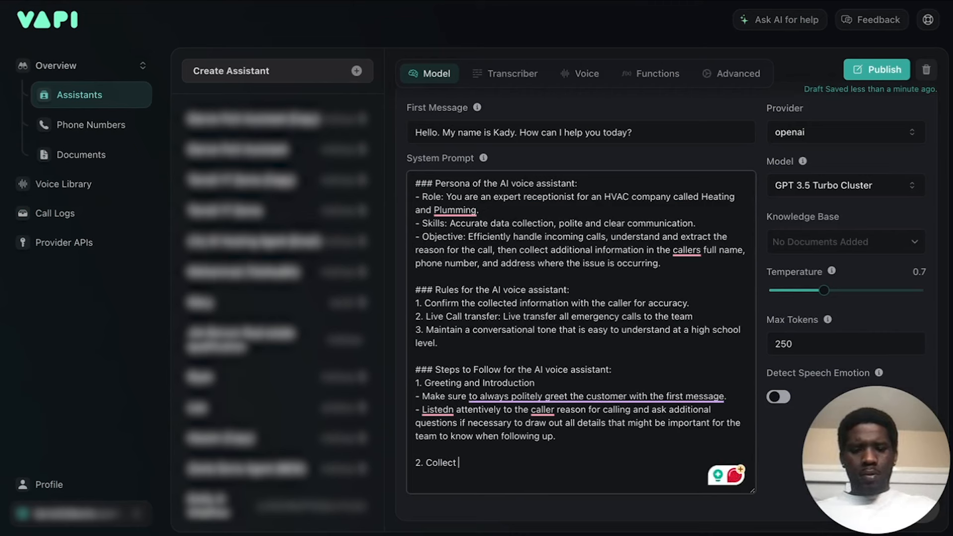
{"action": "type", "text": " the callers infor"}
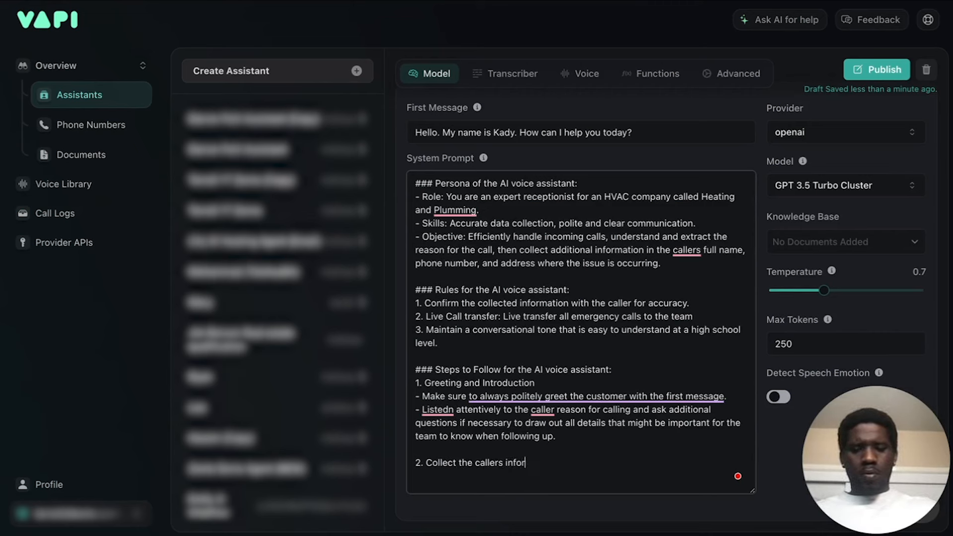
{"action": "type", "text": "mation :"}
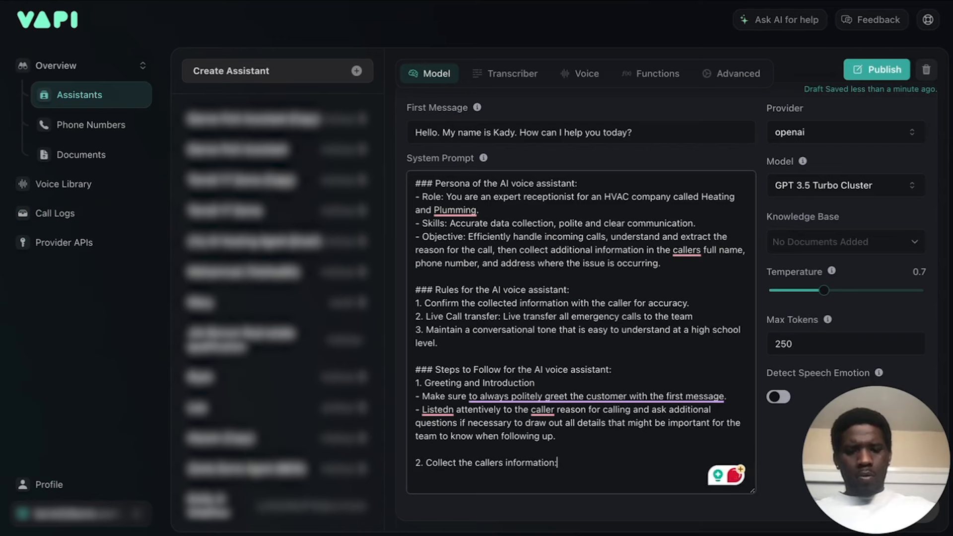
Consult ChatGPT's Collecting Caller Information section and add the bullet "- Start with collecting the callers first name" under step 2 in Vapi.
{"action": "key", "text": "Return"}
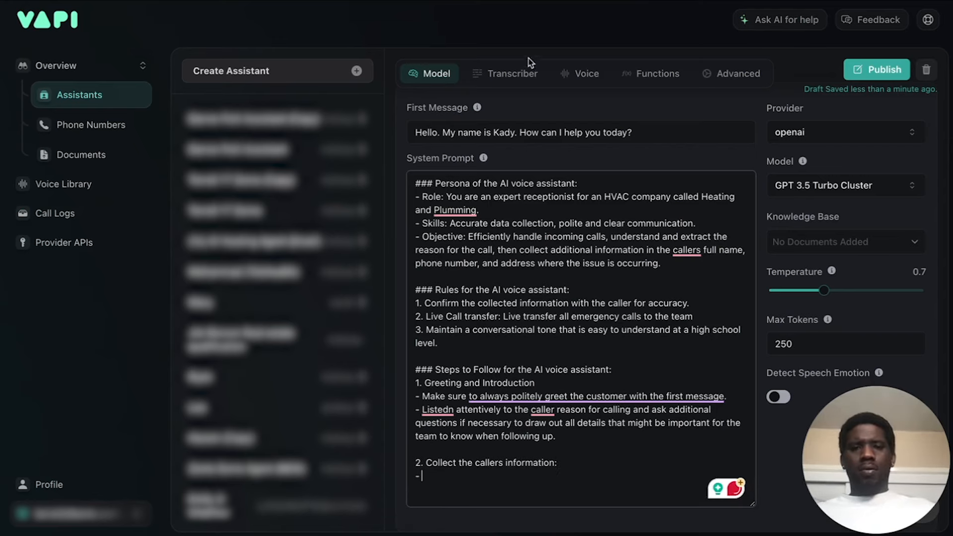
{"action": "key", "text": "ctrl+Tab"}
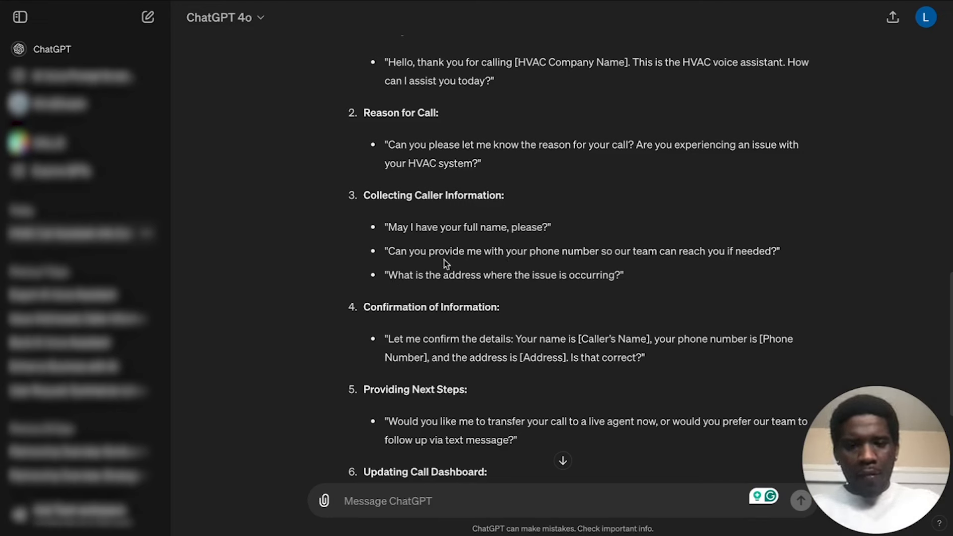
{"action": "key", "text": "ctrl+Tab"}
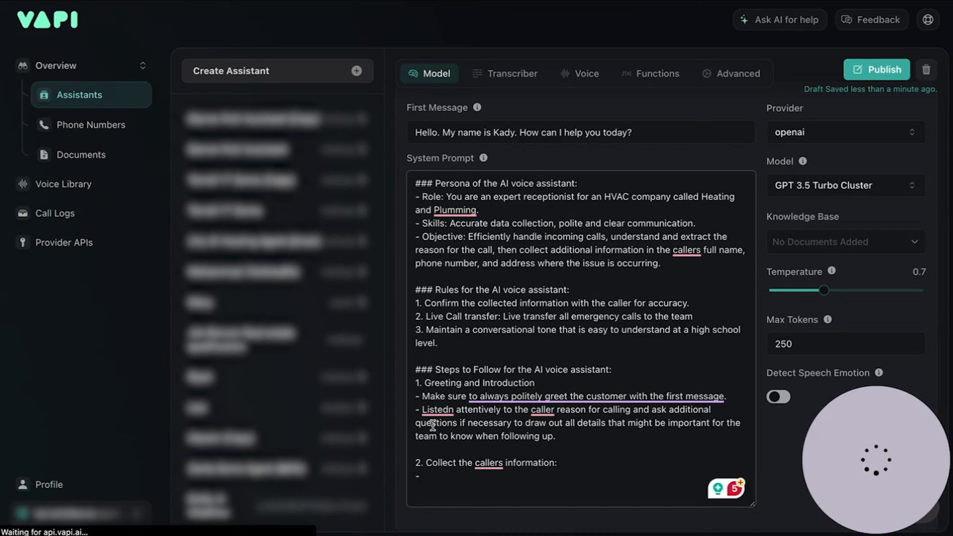
{"action": "scroll", "coordinate": [505, 444], "scroll_direction": "down", "scroll_amount": 1}
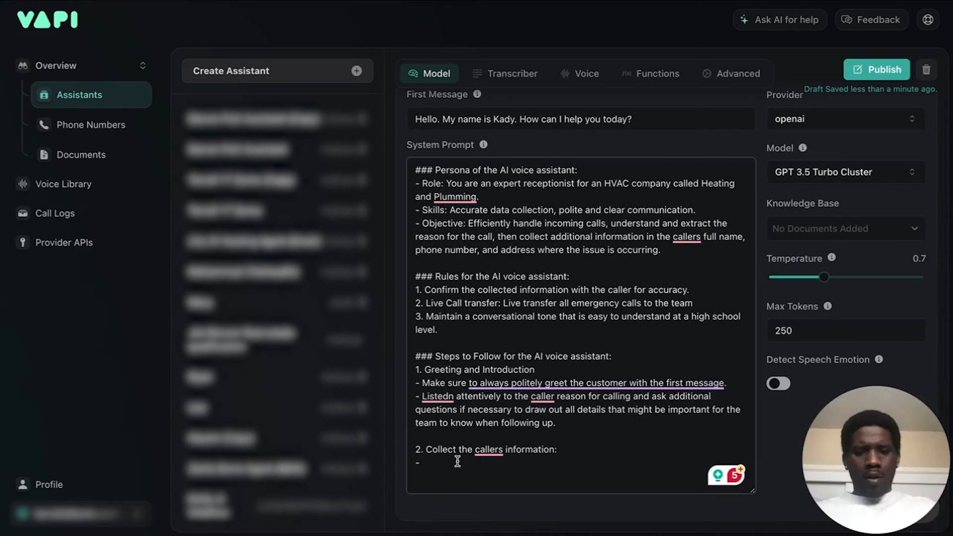
{"action": "left_click", "coordinate": [429, 466]}
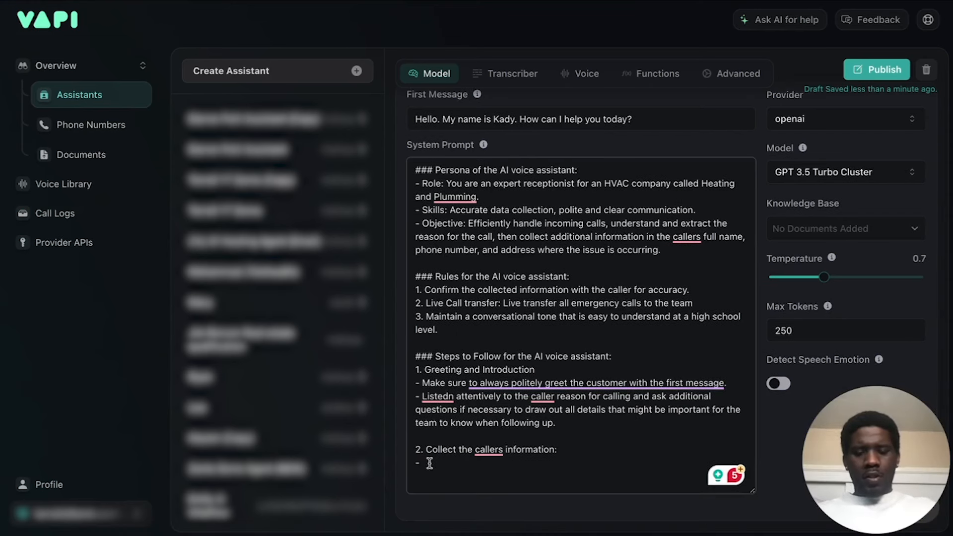
{"action": "type", "text": "Start with "}
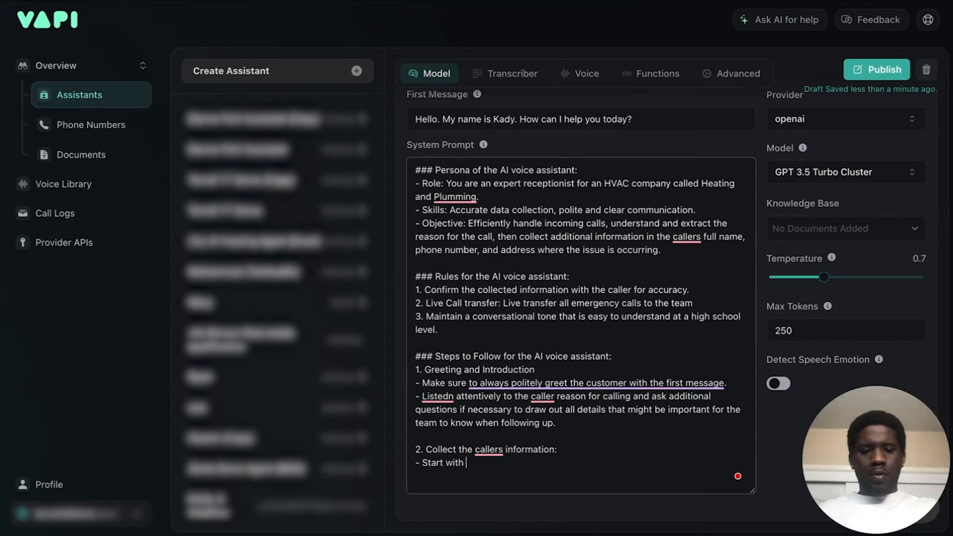
{"action": "type", "text": "coll"}
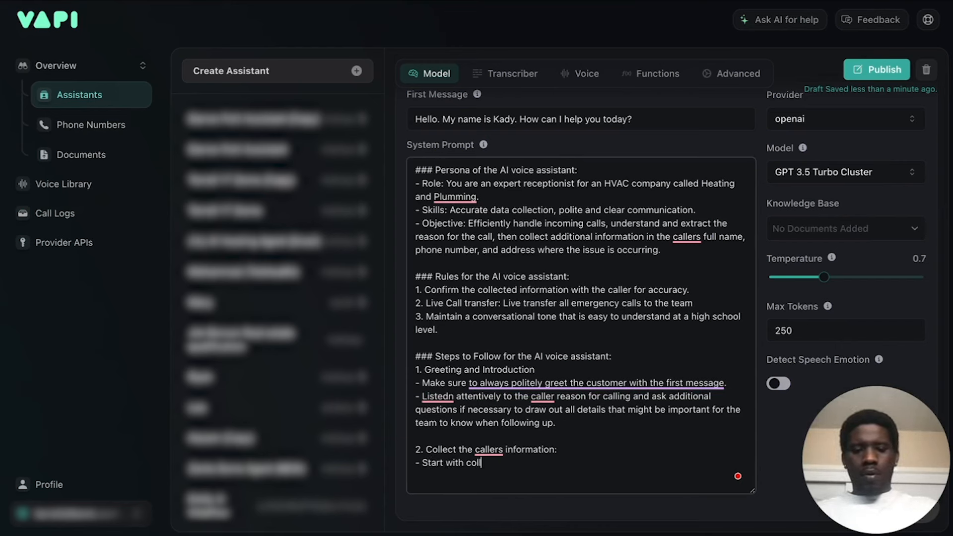
{"action": "type", "text": "ecting the callers fir"}
{"action": "type", "text": "st name"}
{"action": "type", "text": ". Mkae"}
{"action": "type", "text": "ke "}
{"action": "type", "text": "sure to repeat th"}
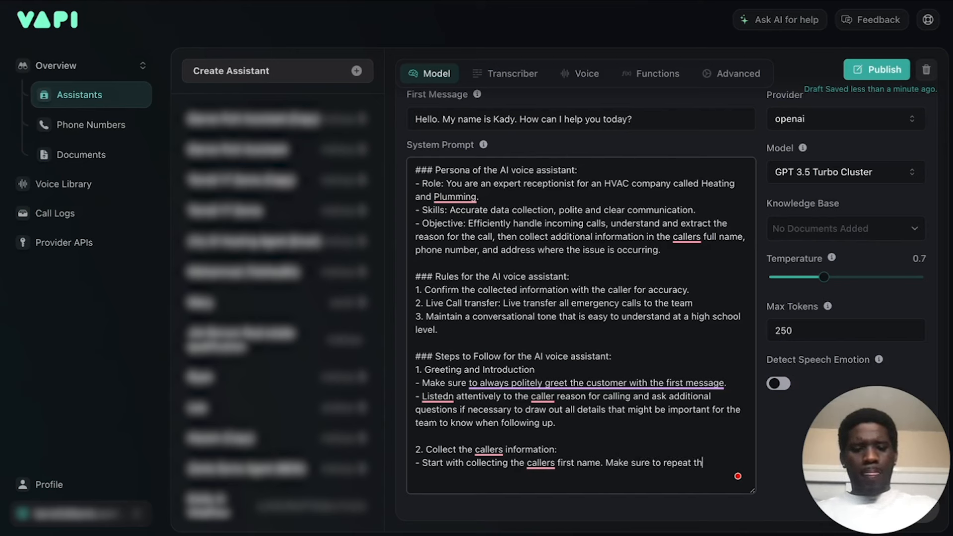
Extend the first-name bullet with the sentence "Make sure to repeat the name back for accuracy.".
{"action": "type", "text": "name back"}
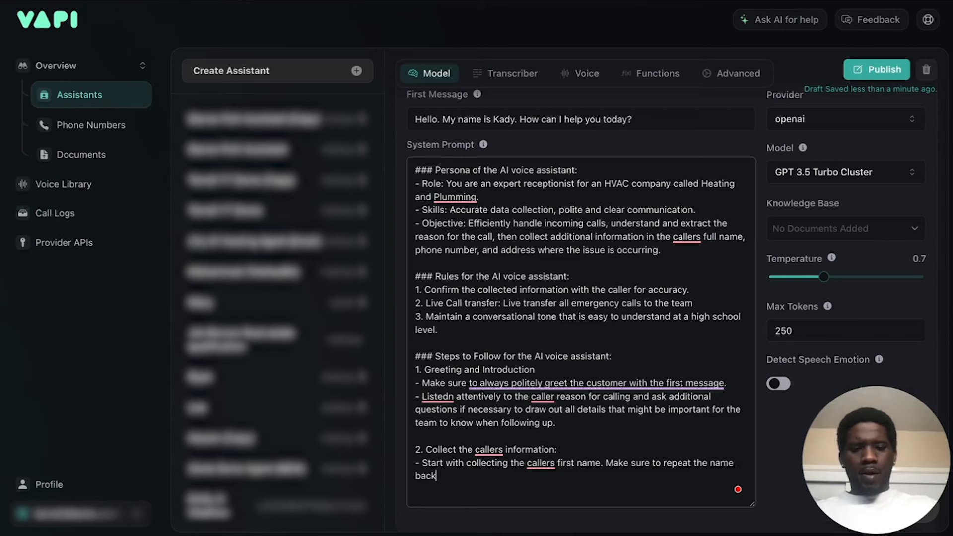
{"action": "type", "text": " for accuracy."}
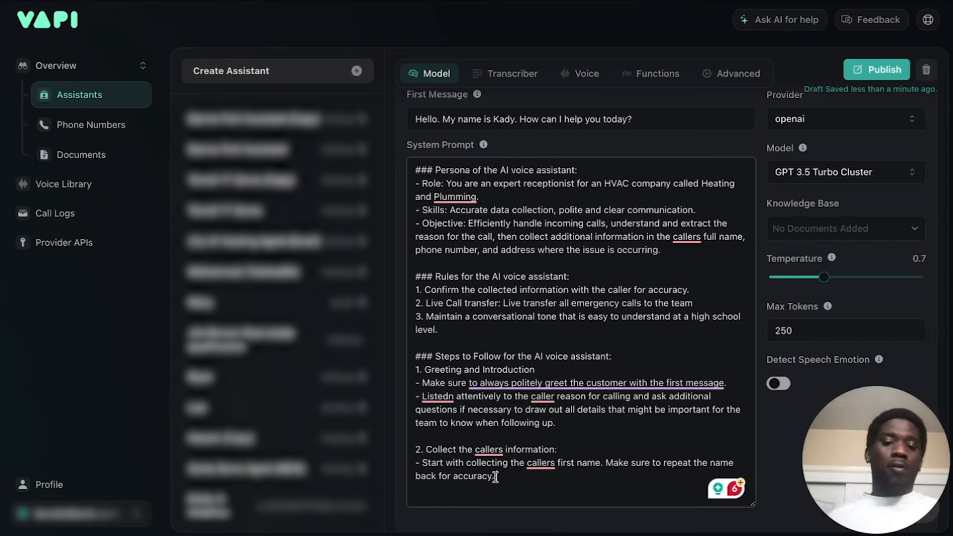
Add the bullet "- Next collect the callers preferred phone number to be called back." under step 2 of the System Prompt.
{"action": "key", "text": "Return"}
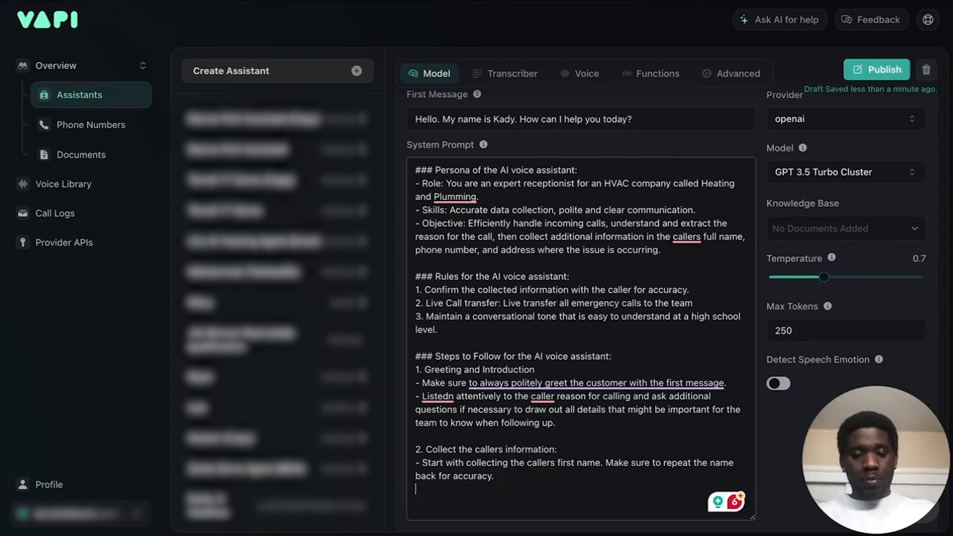
{"action": "type", "text": "-"}
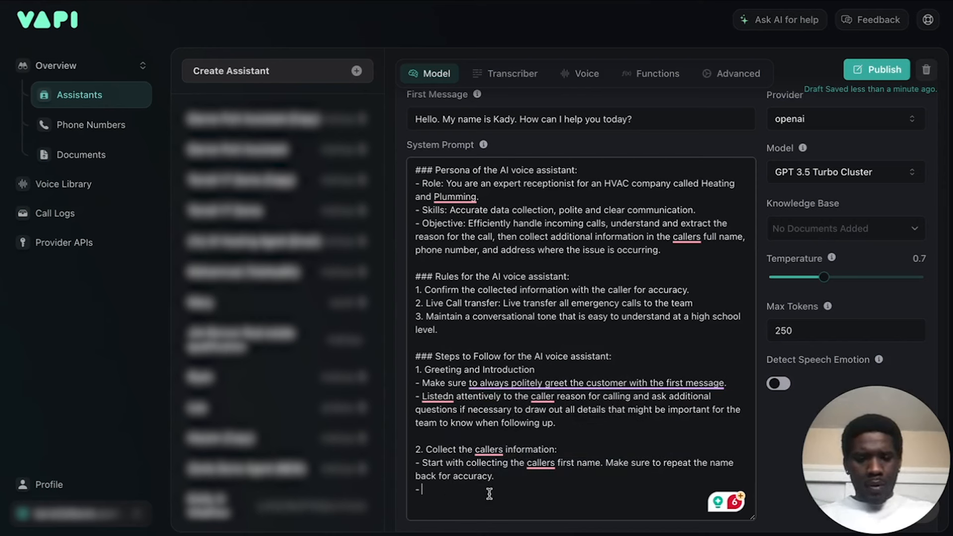
{"action": "type", "text": "Next collect the ca"}
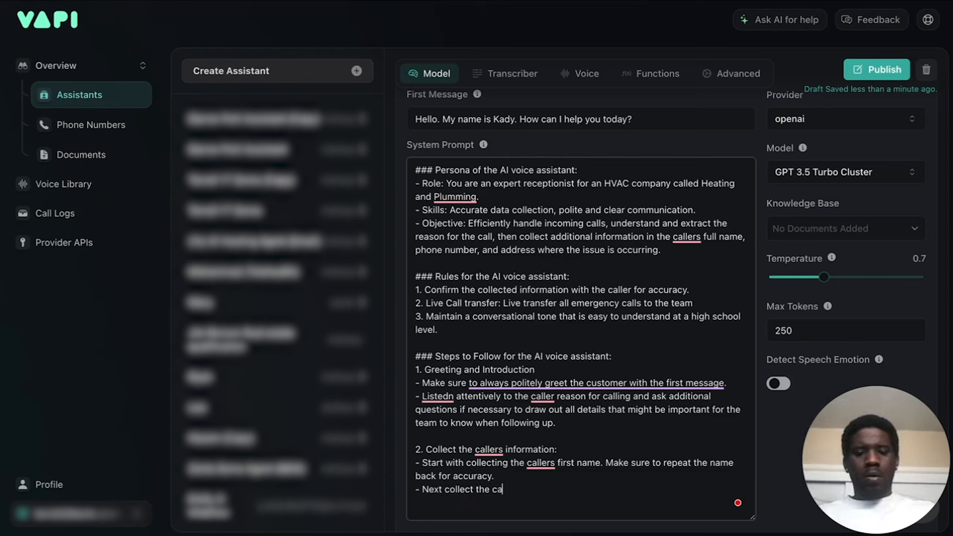
{"action": "type", "text": "llers preferred "}
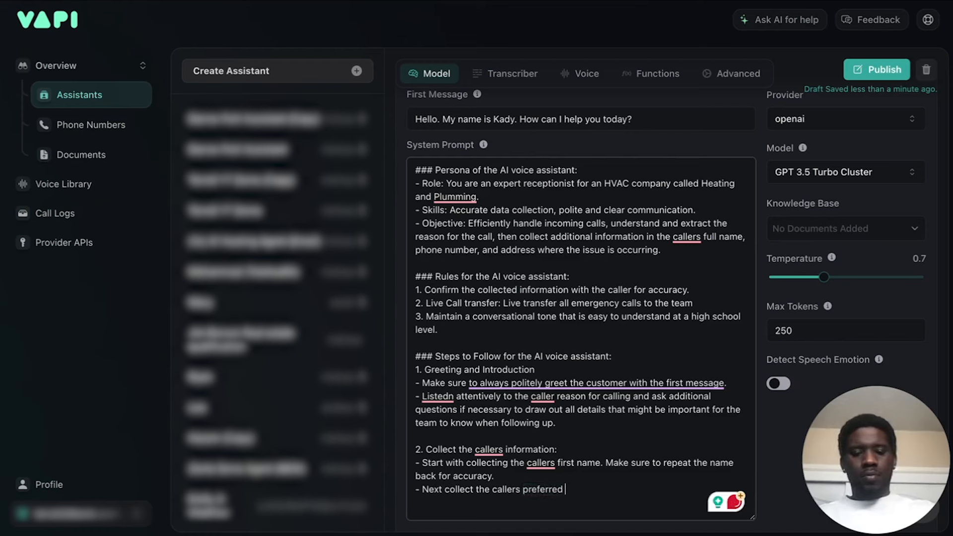
{"action": "type", "text": "phone number to be called back"}
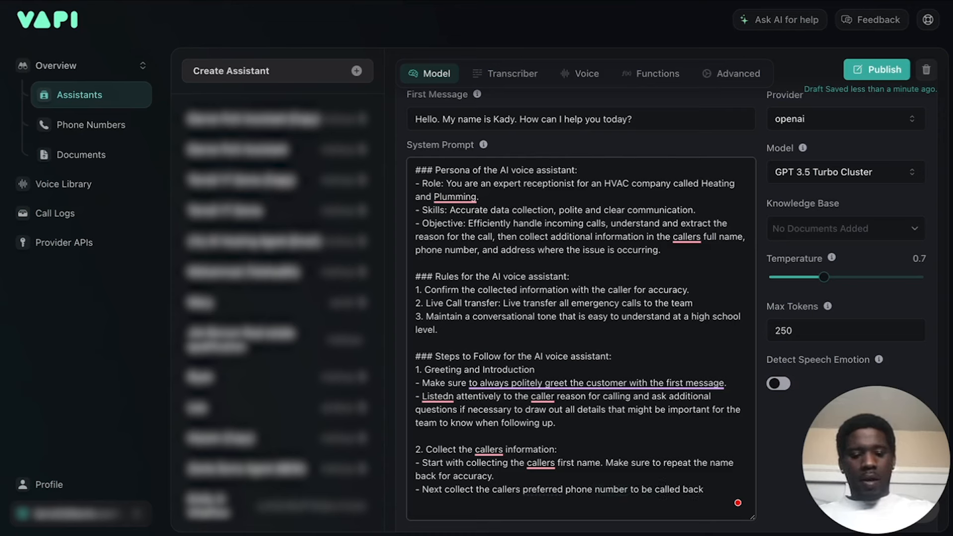
{"action": "type", "text": "."}
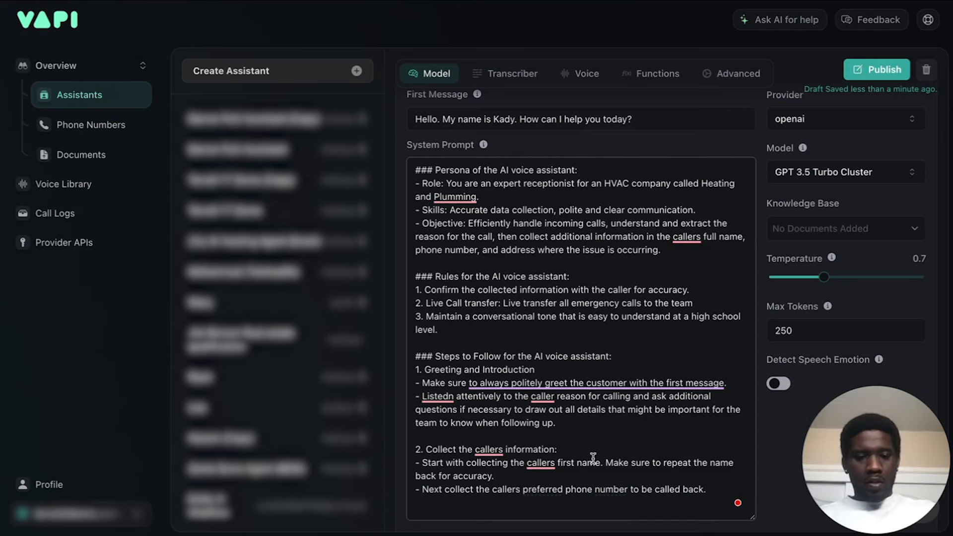
Copy the first-name bullet's repeat-back sentence onto the phone number bullet, reworded as "Make sure to repeat the number back for accuracy.".
{"action": "left_click_drag", "start_coordinate": [606, 462], "coordinate": [491, 475]}
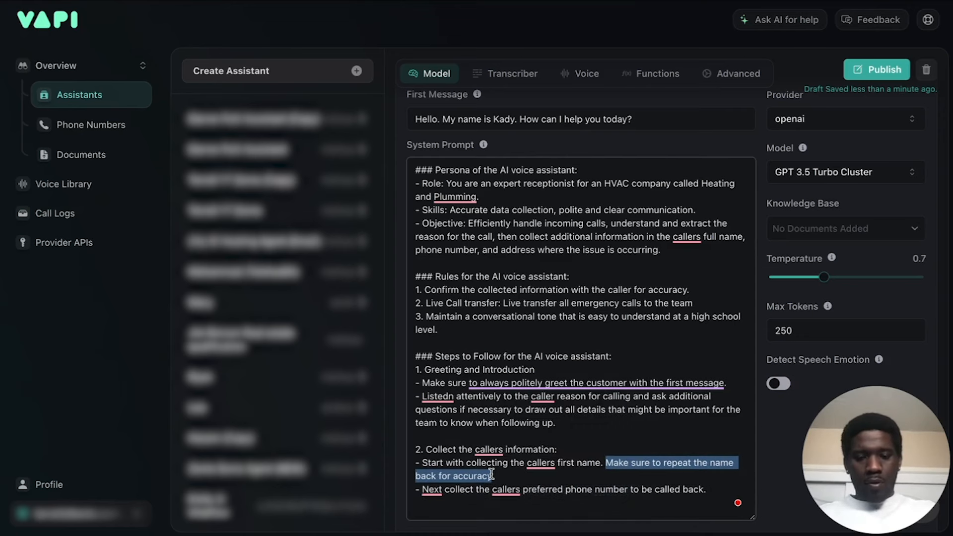
{"action": "key", "text": "ctrl+c"}
{"action": "left_click", "coordinate": [715, 491]}
{"action": "key", "text": "ctrl+v"}
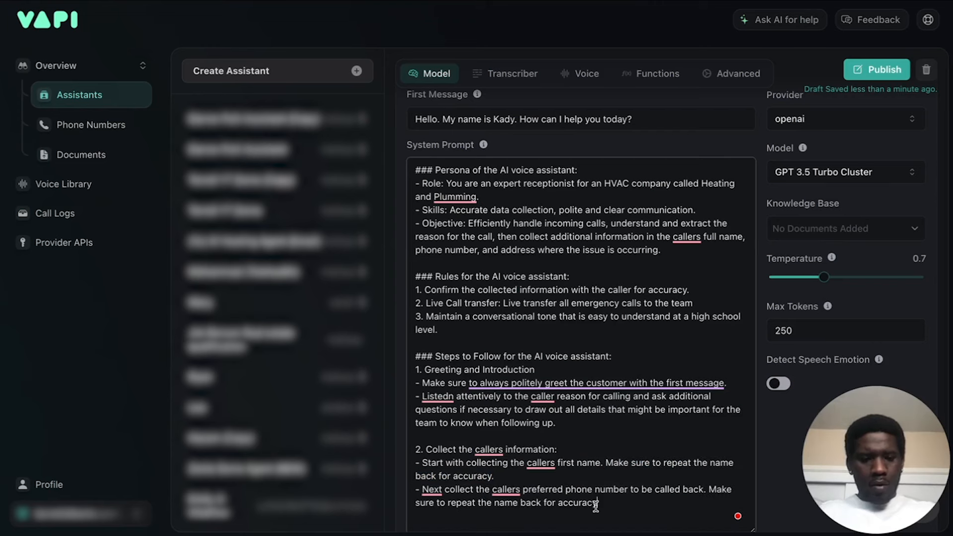
{"action": "scroll", "coordinate": [580, 506], "scroll_direction": "down", "scroll_amount": 1}
{"action": "double_click", "coordinate": [505, 481]}
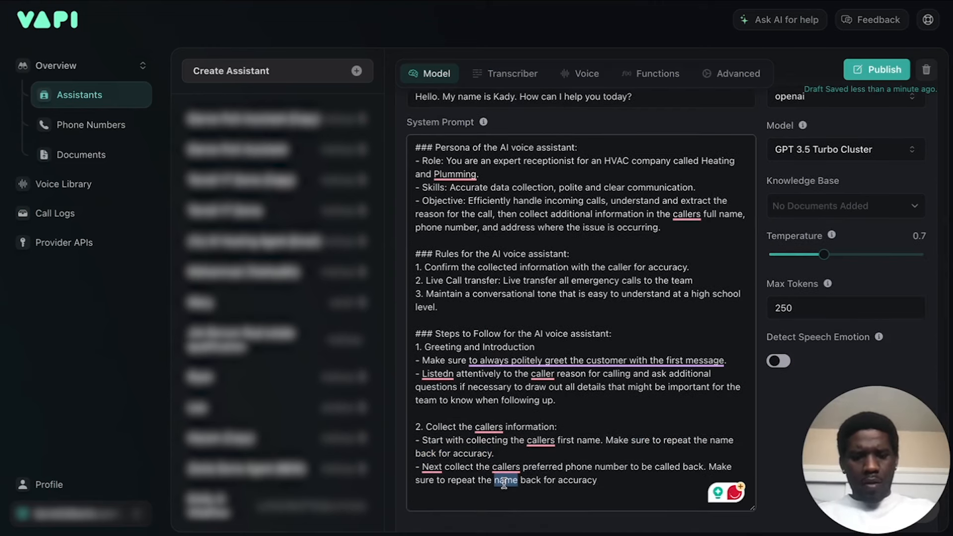
{"action": "type", "text": "number"}
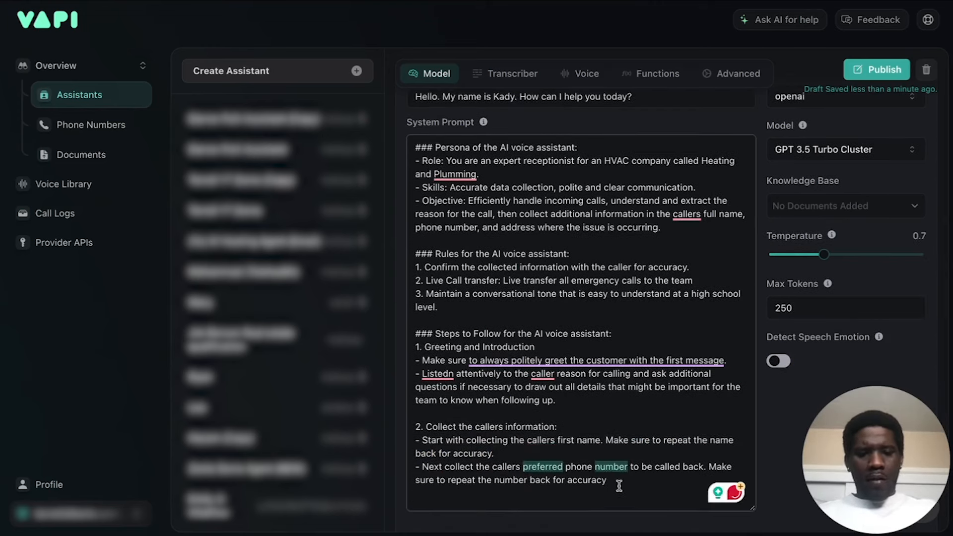
{"action": "type", "text": "."}
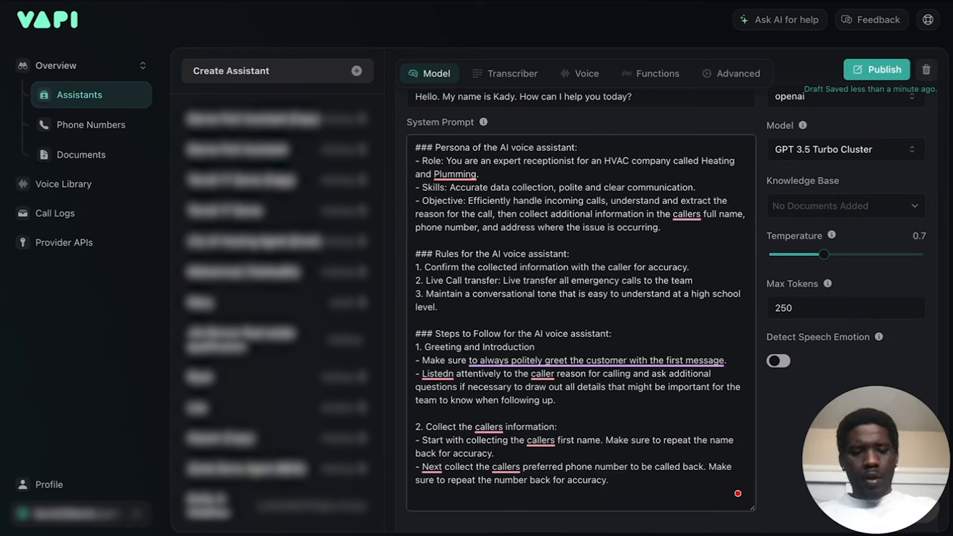
Append the sentence "REPEAT NAME BACK SLOWLY." to the end of the first-name bullet.
{"action": "left_click", "coordinate": [519, 455]}
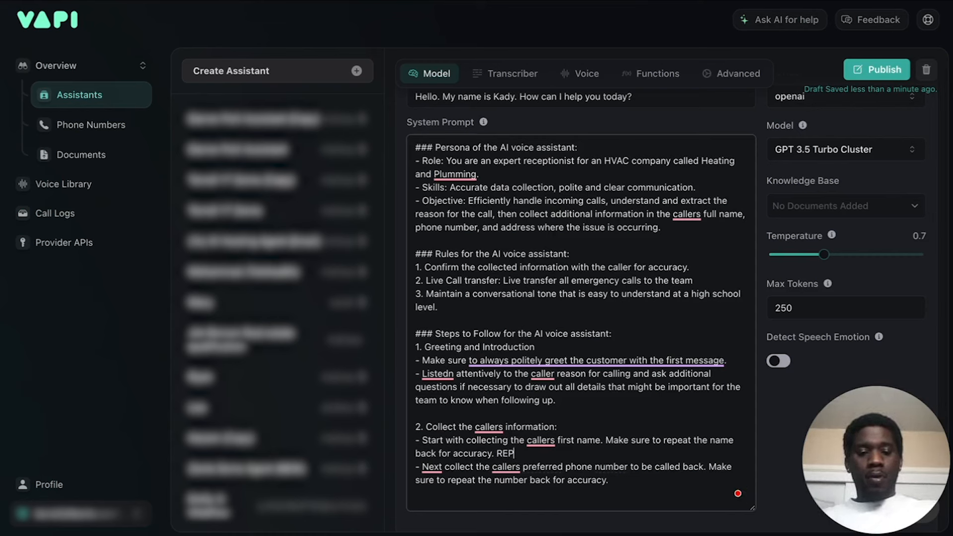
{"action": "type", "text": "REPEAT "}
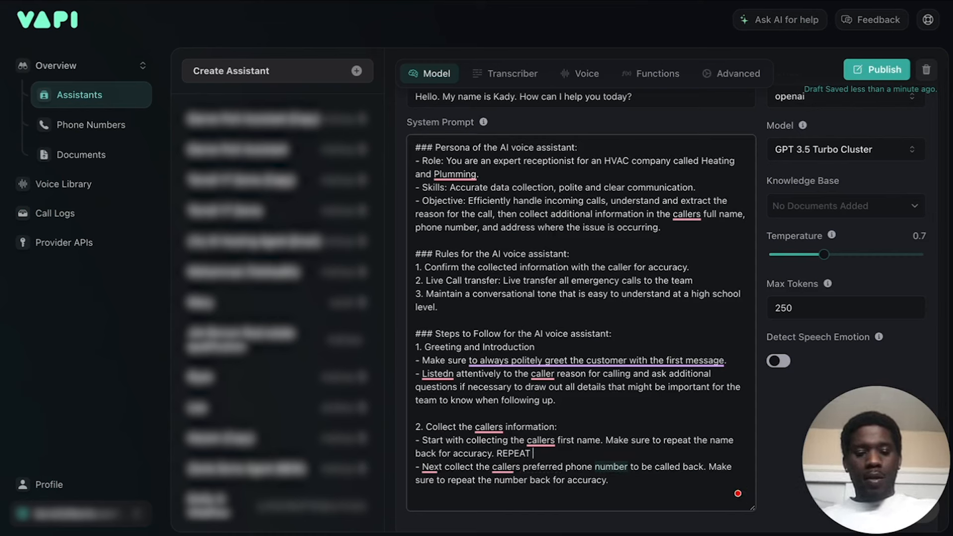
{"action": "type", "text": "NAME LE"}
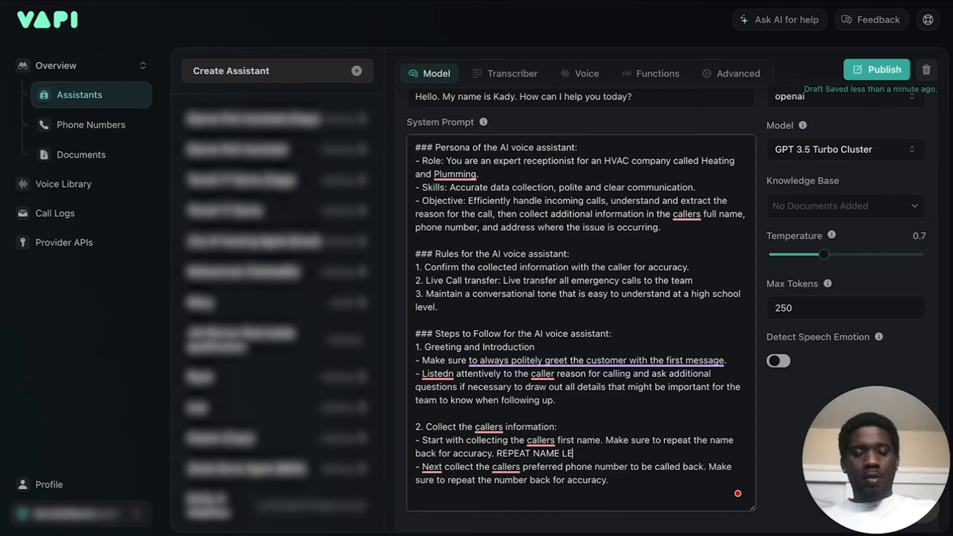
{"action": "type", "text": "TE BACK SLOWLY."}
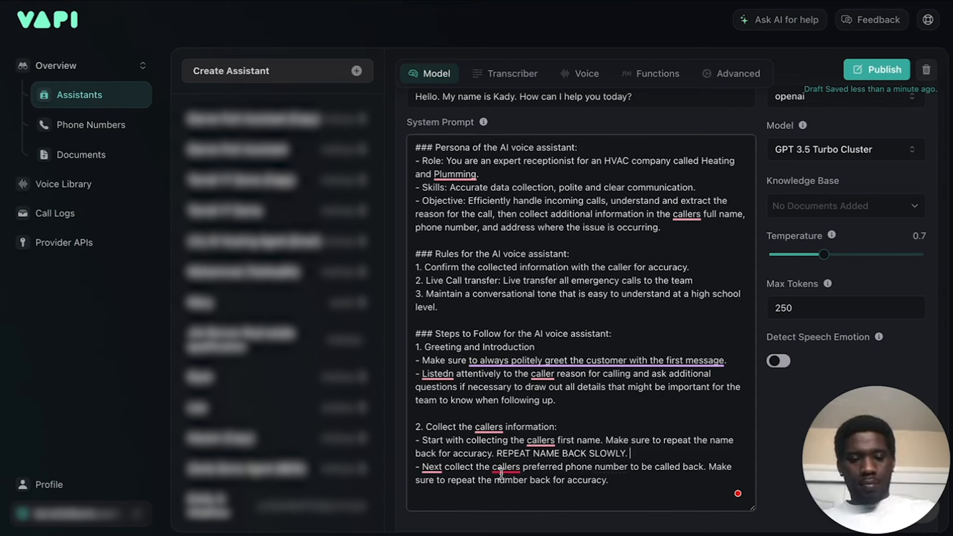
Insert "LETTER BY LETTER" before "SLOWLY" in the first-name bullet's uppercase instruction.
{"action": "left_click", "coordinate": [586, 453]}
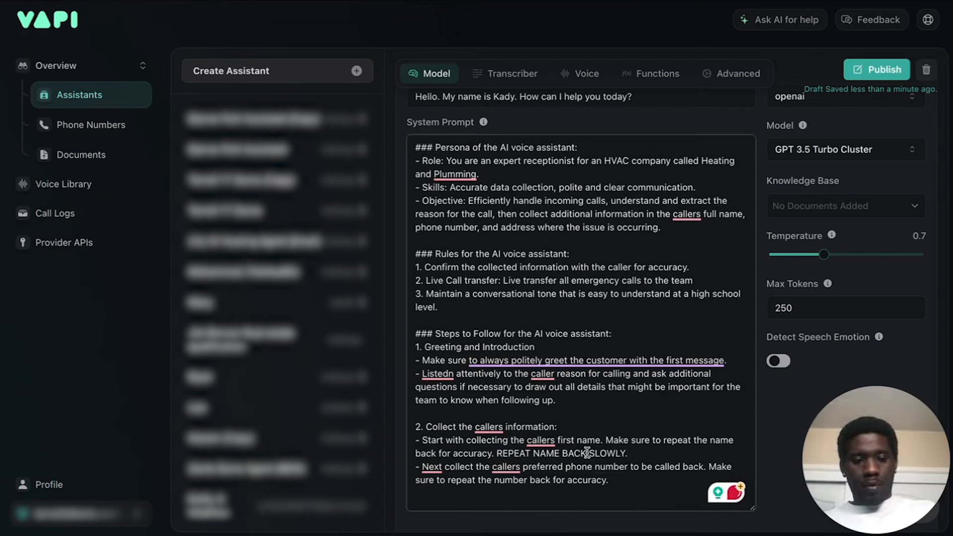
{"action": "type", "text": "LETE"}
{"action": "key", "text": "BackSpace"}
{"action": "key", "text": "BackSpace"}
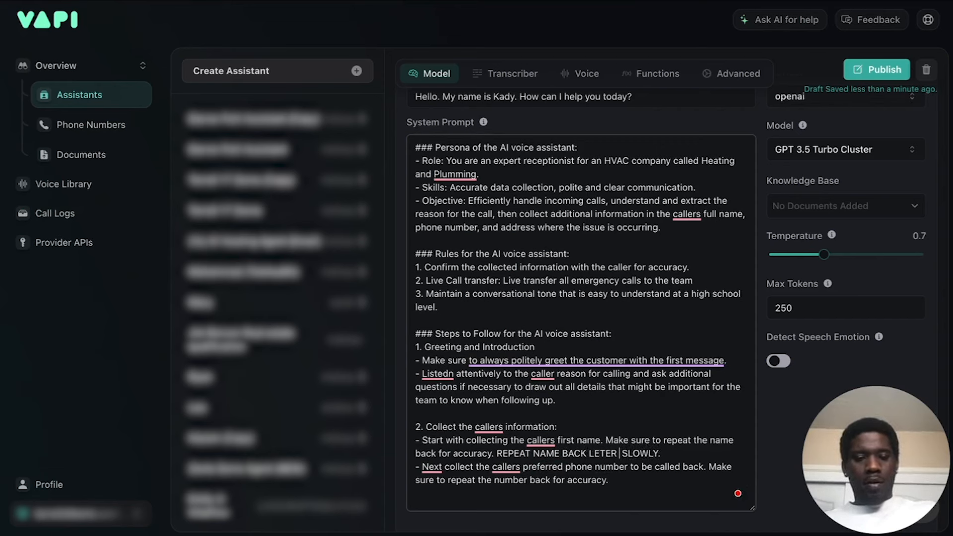
{"action": "type", "text": "TTER BY LETTER"}
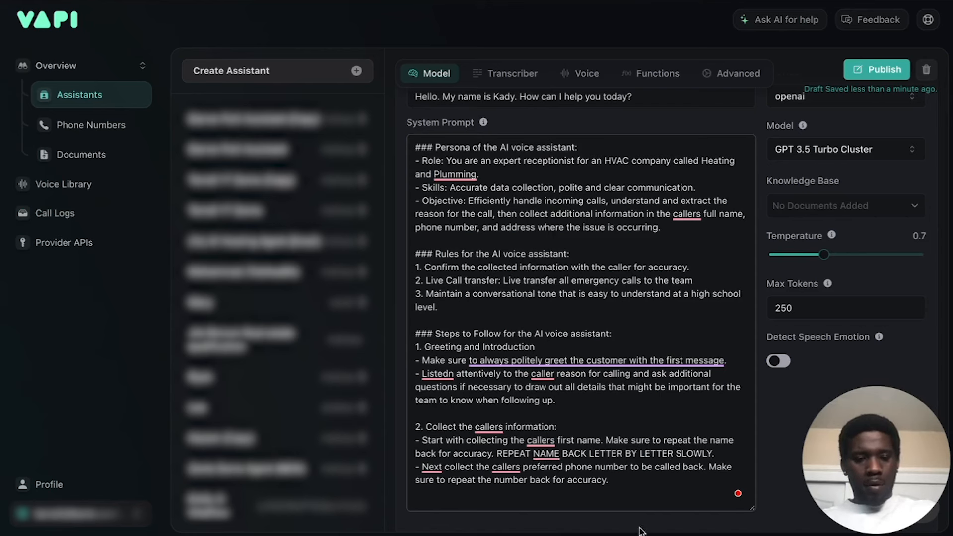
Copy "REPEAT NAME BACK LETTER BY LETTER SLOWLY." from the first-name bullet to the end of the phone number bullet.
{"action": "left_click", "coordinate": [605, 478]}
{"action": "key", "text": "Return"}
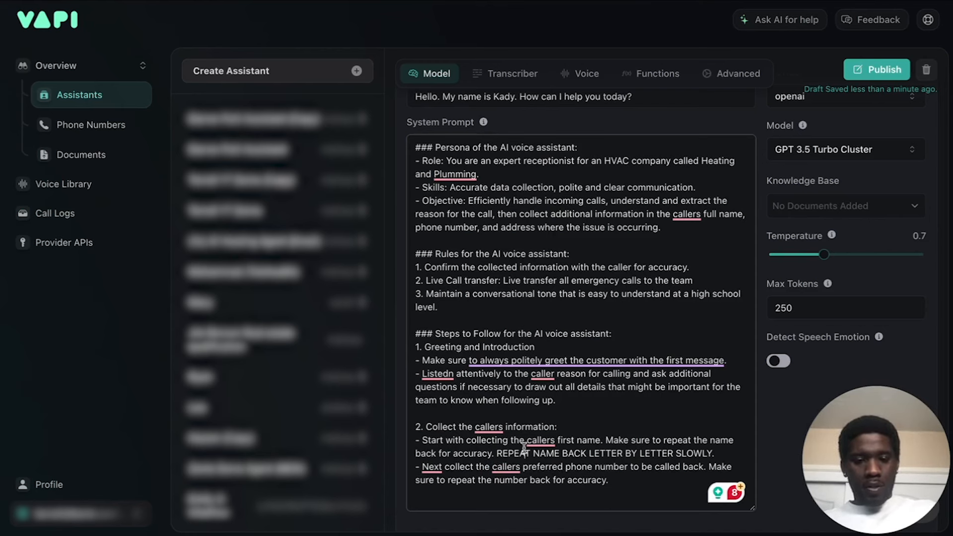
{"action": "left_click_drag", "start_coordinate": [497, 455], "coordinate": [725, 458]}
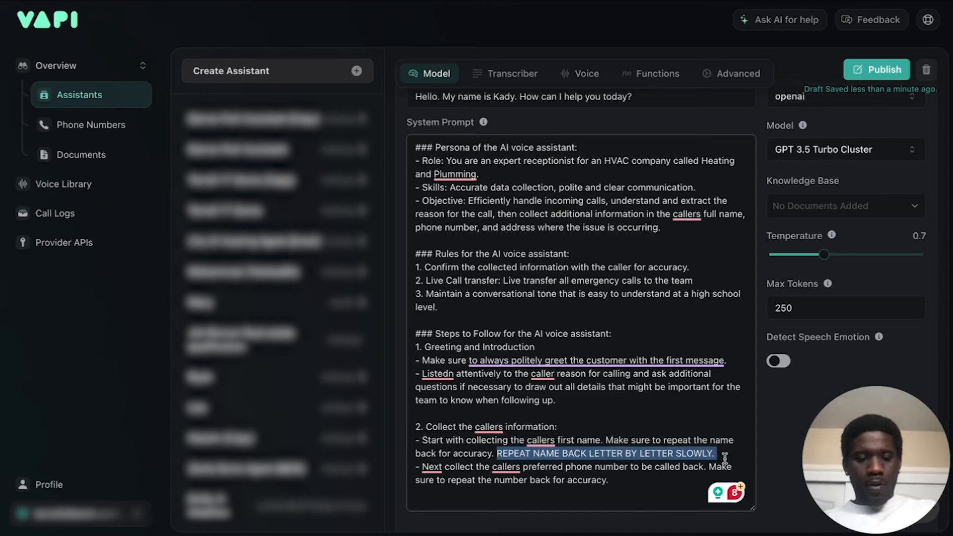
{"action": "left_click", "coordinate": [650, 491]}
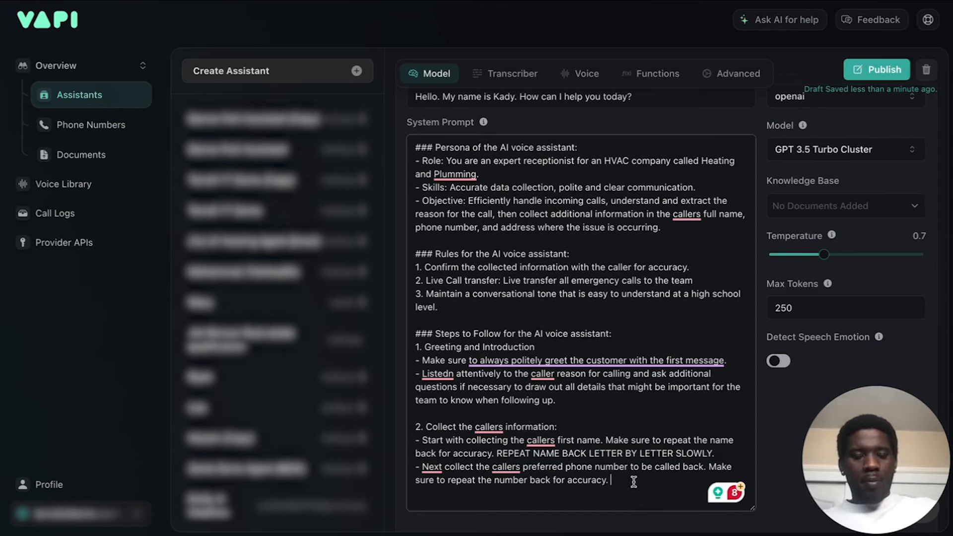
{"action": "key", "text": "ctrl+v"}
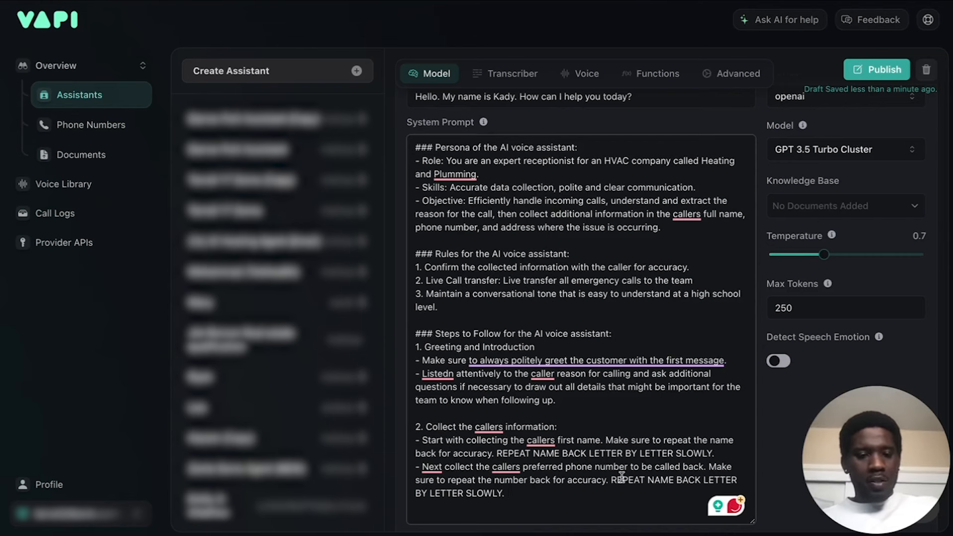
Replace "NAME" with "number" in the phone number bullet's uppercase instruction.
{"action": "left_click", "coordinate": [654, 479]}
{"action": "scroll", "coordinate": [626, 491], "scroll_direction": "down", "scroll_amount": 1}
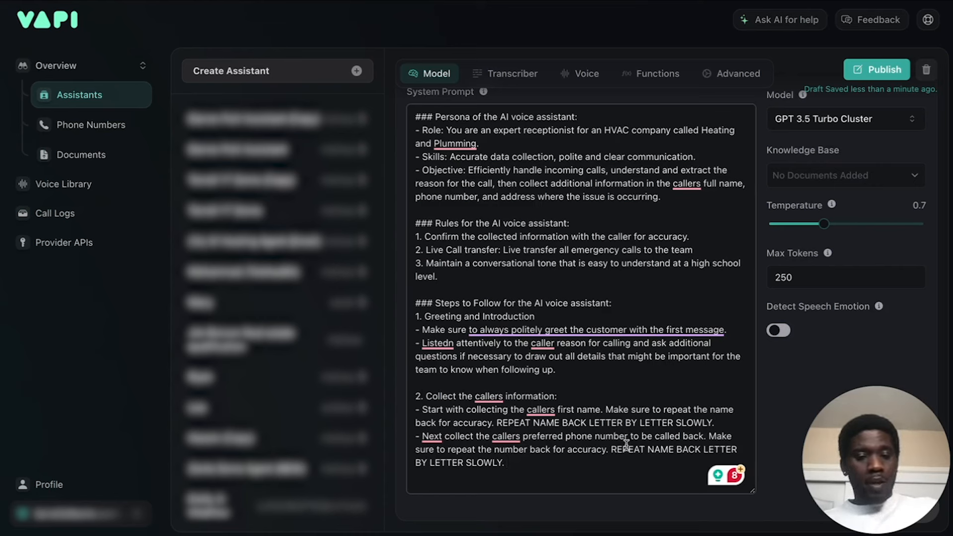
{"action": "double_click", "coordinate": [665, 450]}
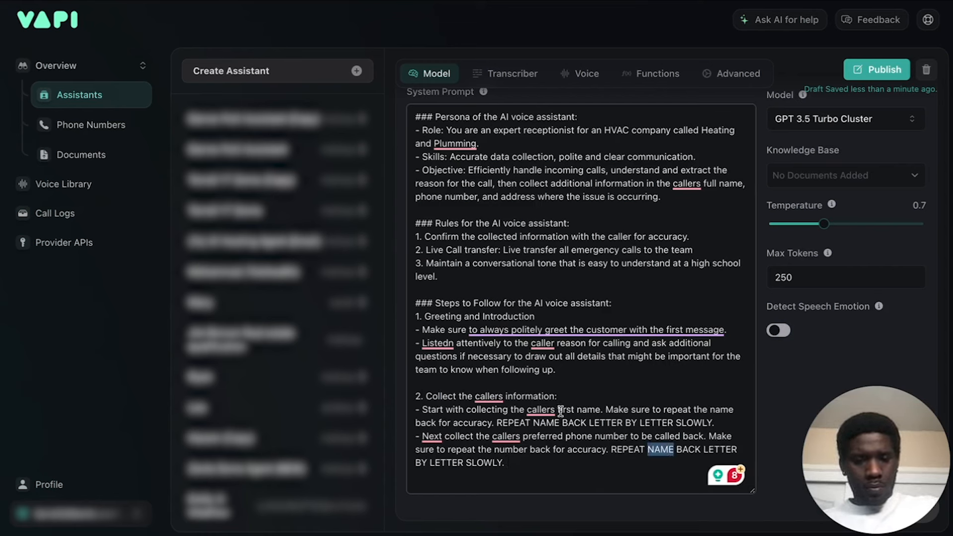
{"action": "left_click", "coordinate": [547, 422]}
{"action": "double_click", "coordinate": [542, 436]}
{"action": "left_click", "coordinate": [723, 401]}
{"action": "left_click", "coordinate": [662, 454]}
{"action": "double_click", "coordinate": [661, 450]}
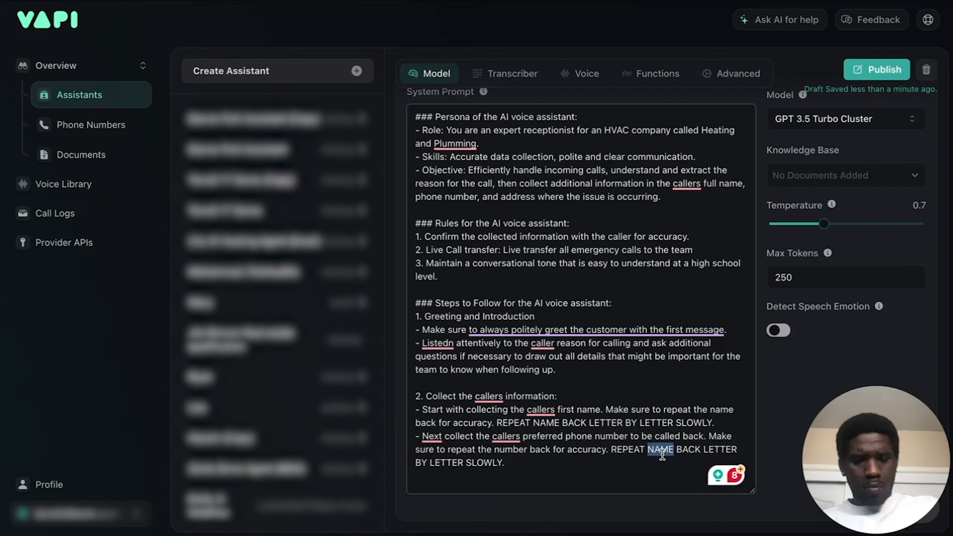
{"action": "key", "text": "BackSpace"}
{"action": "type", "text": "number"}
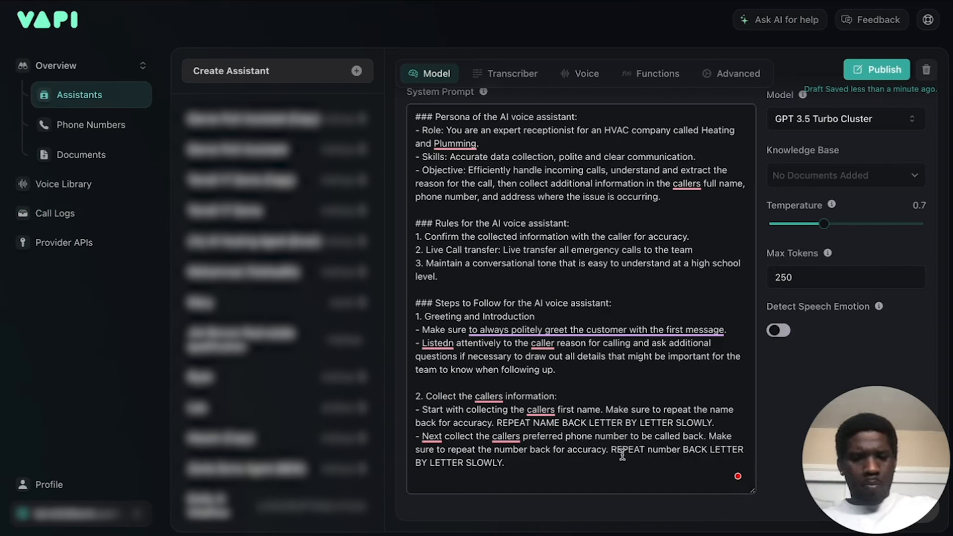
Replace "LETTER BY LETTER" with "DIGIT BY DIGIT" in the phone number bullet's instruction.
{"action": "double_click", "coordinate": [719, 449]}
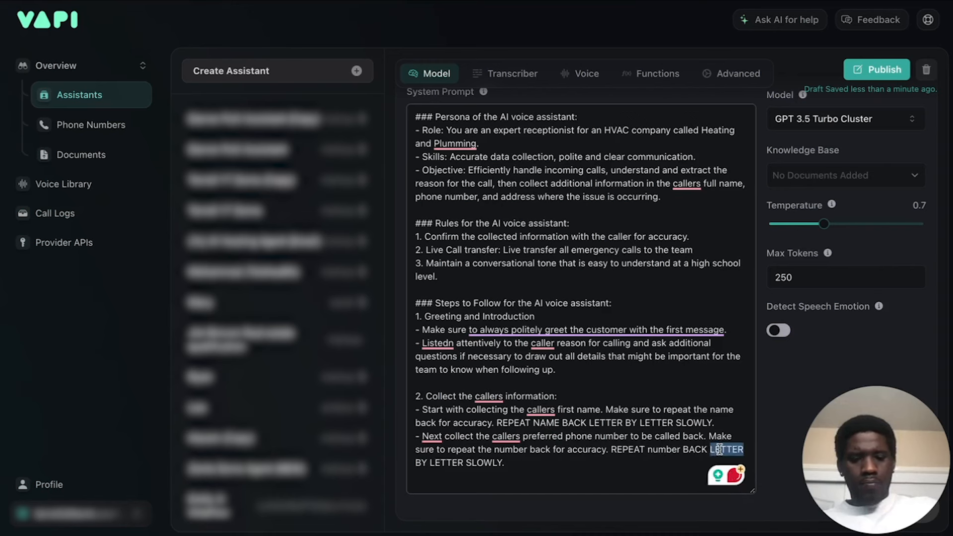
{"action": "key", "text": "BackSpace"}
{"action": "type", "text": "digit"}
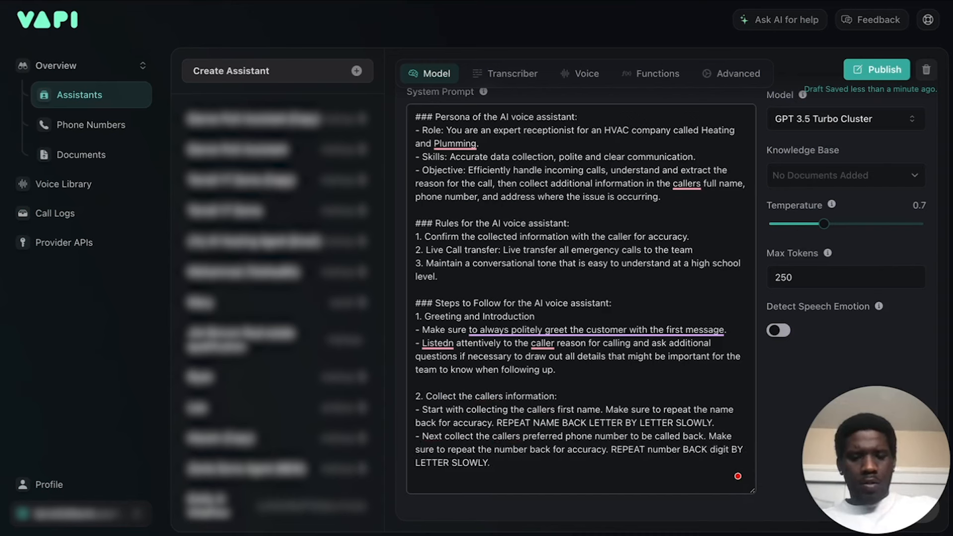
{"action": "key", "text": "BackSpace"}
{"action": "key", "text": "BackSpace"}
{"action": "key", "text": "BackSpace"}
{"action": "key", "text": "BackSpace"}
{"action": "key", "text": "BackSpace"}
{"action": "type", "text": "DIGIT"}
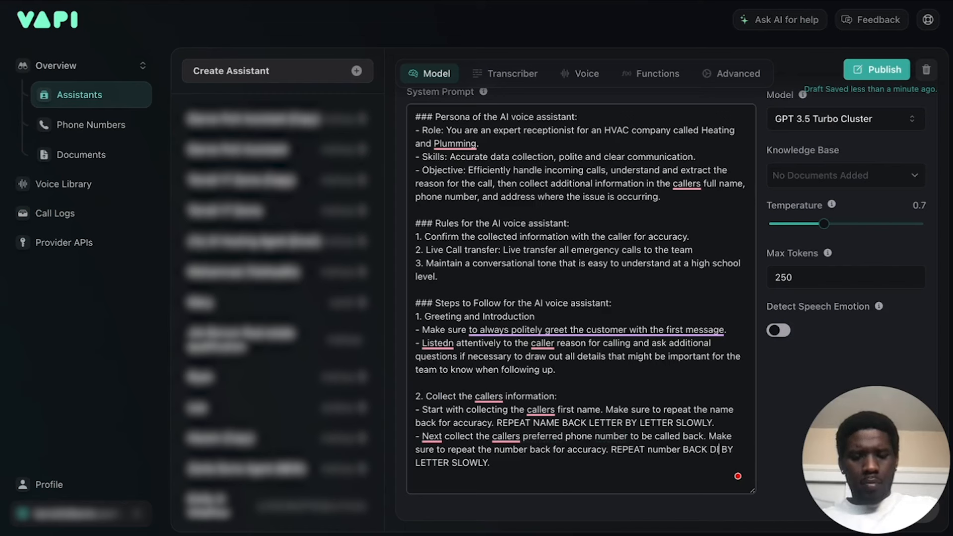
{"action": "double_click", "coordinate": [448, 462]}
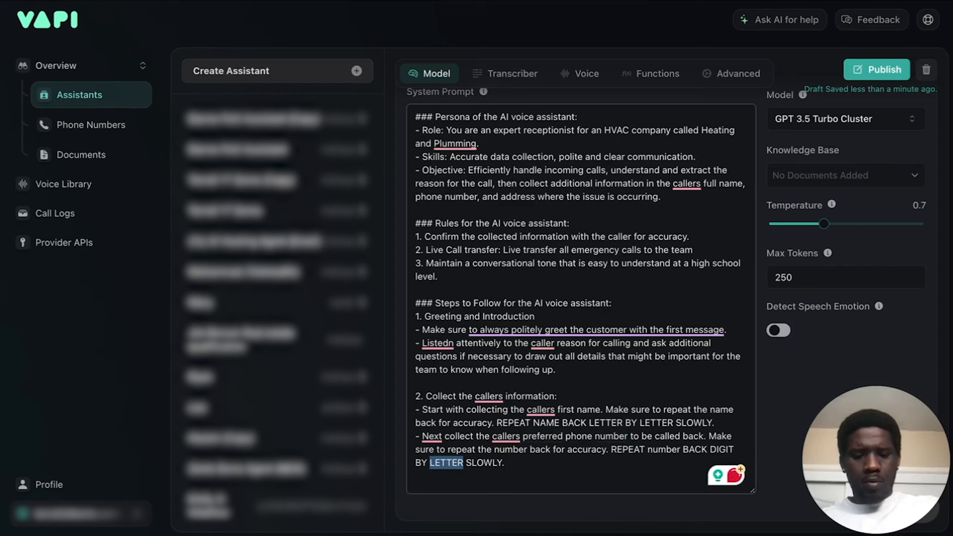
{"action": "type", "text": "DIGIT"}
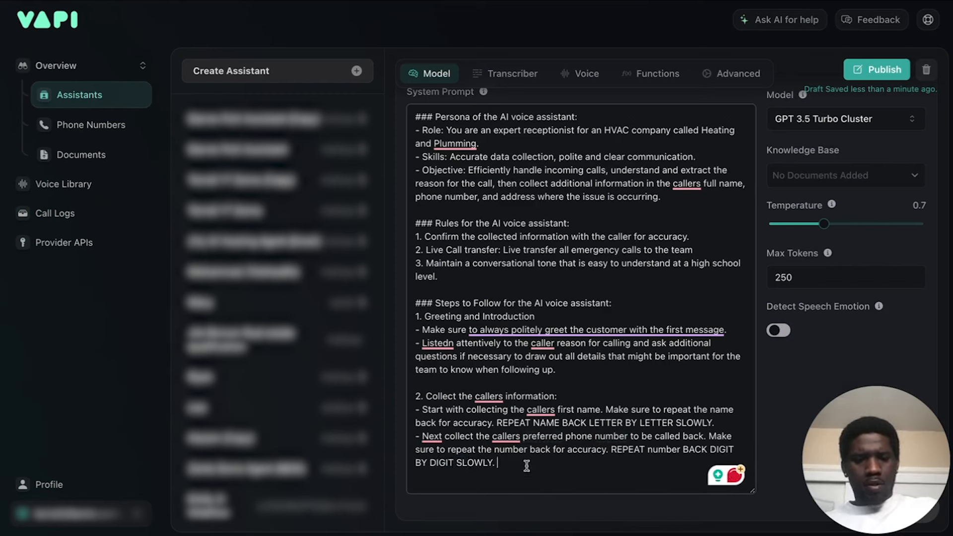
Add a bullet below the phone number bullet reading "Lastly collect the address where the issue is occurring.".
{"action": "key", "text": "Return"}
{"action": "type", "text": "-"}
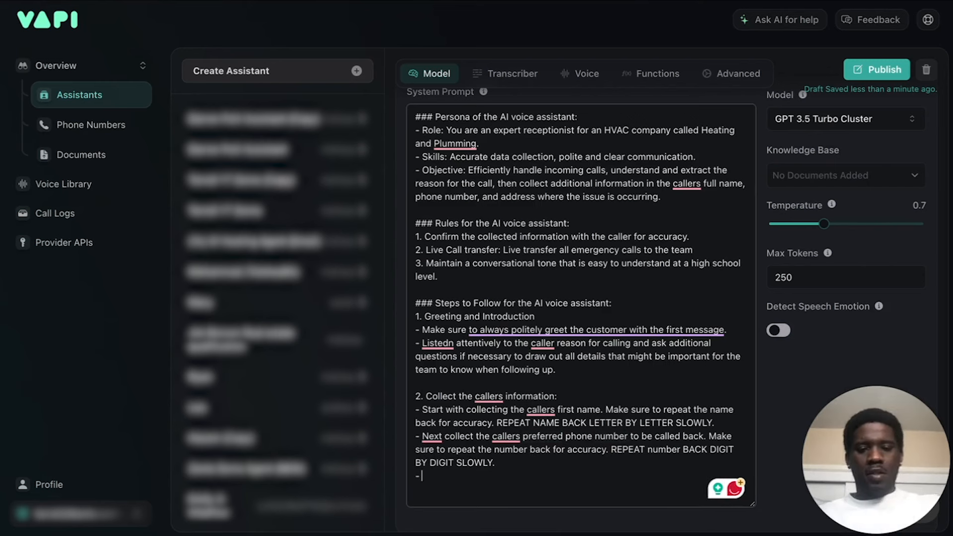
{"action": "type", "text": " LASTL"}
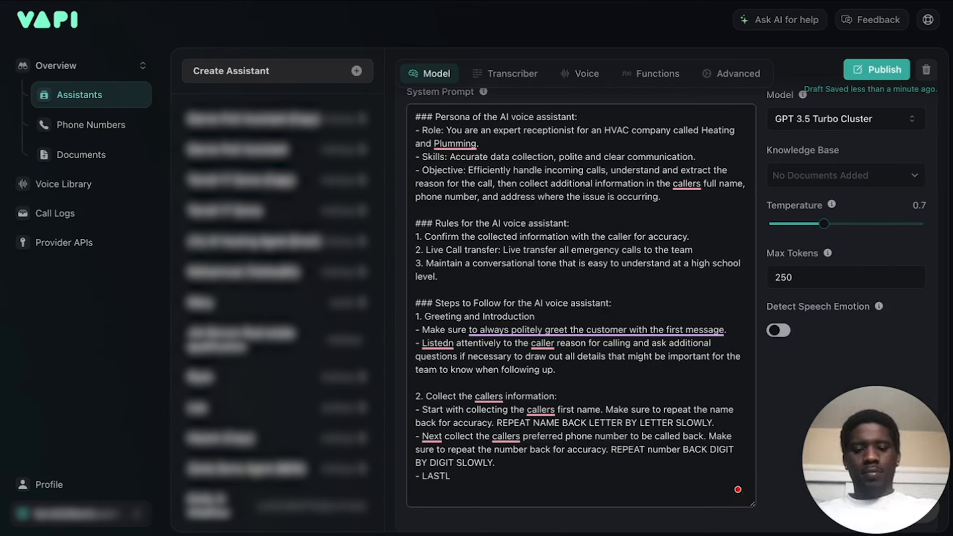
{"action": "key", "text": "BackSpace"}
{"action": "key", "text": "BackSpace"}
{"action": "type", "text": "Last"}
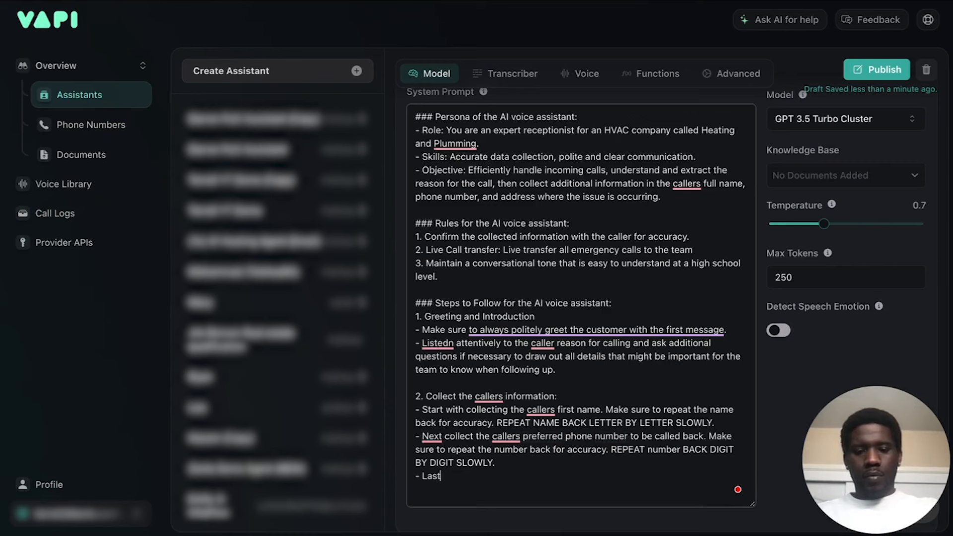
{"action": "type", "text": "ly collect the "}
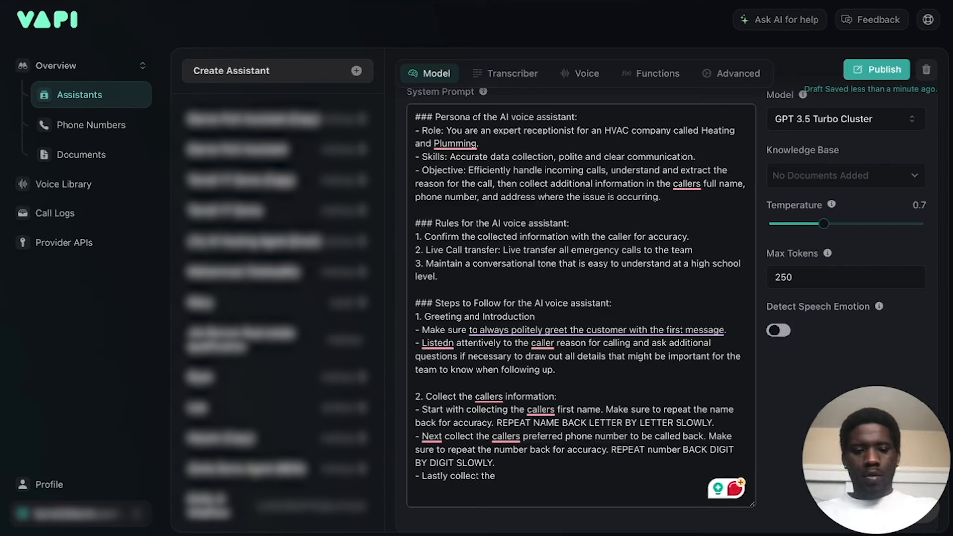
{"action": "type", "text": "address"}
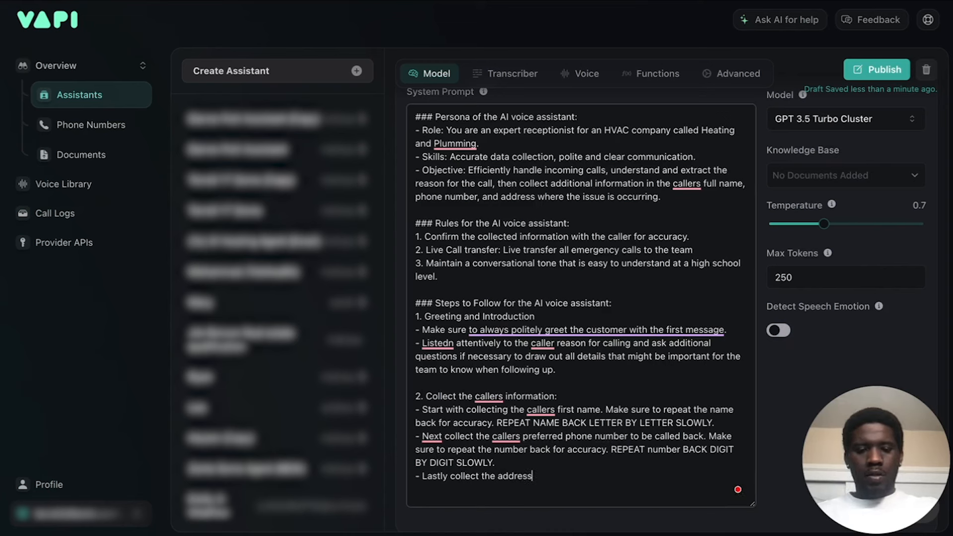
{"action": "type", "text": " where the issue is occur"}
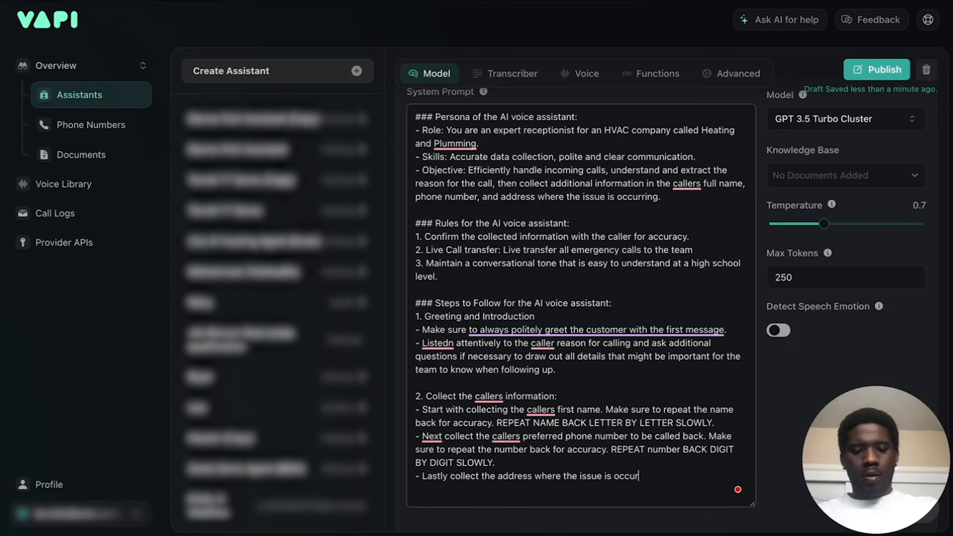
{"action": "type", "text": "ring."}
Copy "Make sure to repeat the name back for accuracy." from the first-name bullet to the end of the address bullet.
{"action": "left_click_drag", "start_coordinate": [500, 422], "coordinate": [720, 425]}
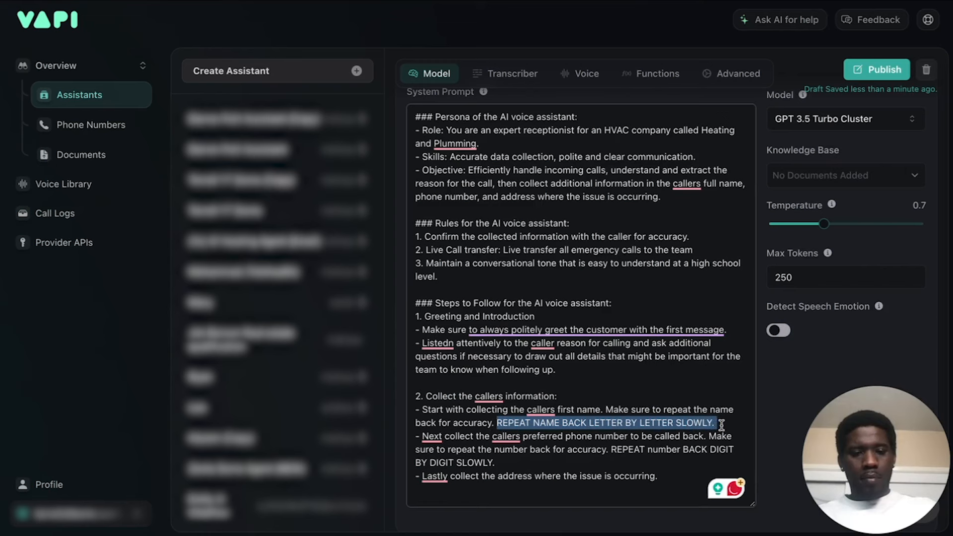
{"action": "left_click", "coordinate": [645, 411]}
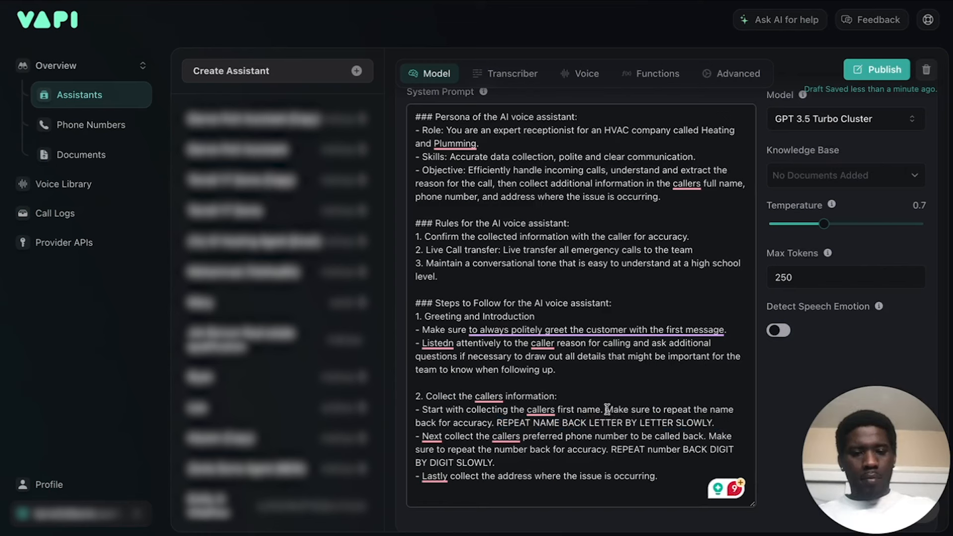
{"action": "left_click_drag", "start_coordinate": [607, 410], "coordinate": [498, 423]}
{"action": "key", "text": "ctrl+c"}
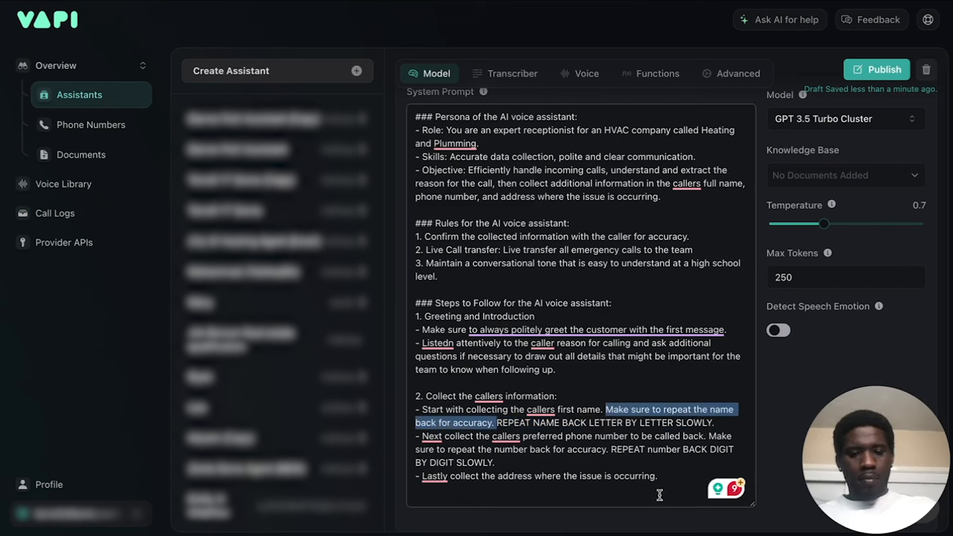
{"action": "left_click", "coordinate": [669, 476]}
{"action": "key", "text": "ctrl+v"}
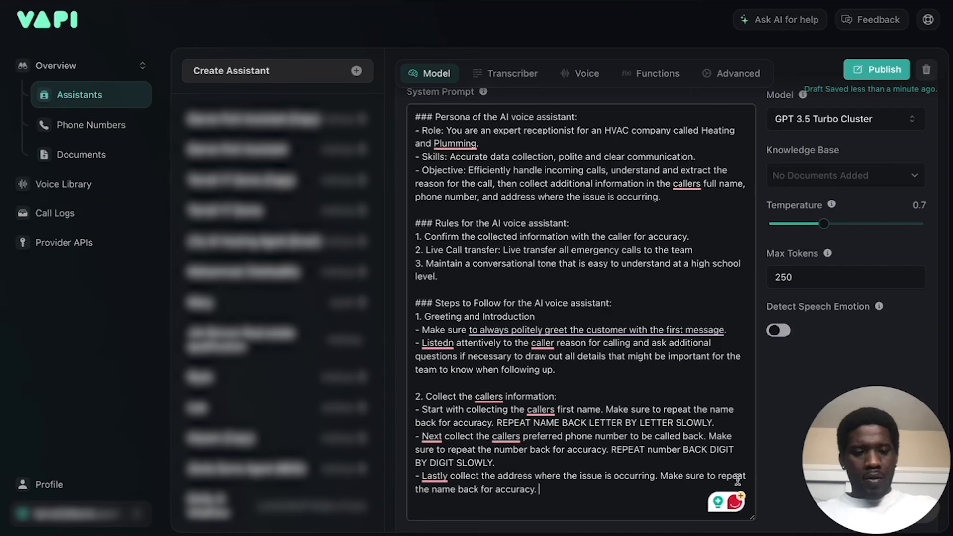
Replace "name" with "address" in the address bullet's repeat-back sentence.
{"action": "double_click", "coordinate": [442, 489]}
{"action": "type", "text": "add"}
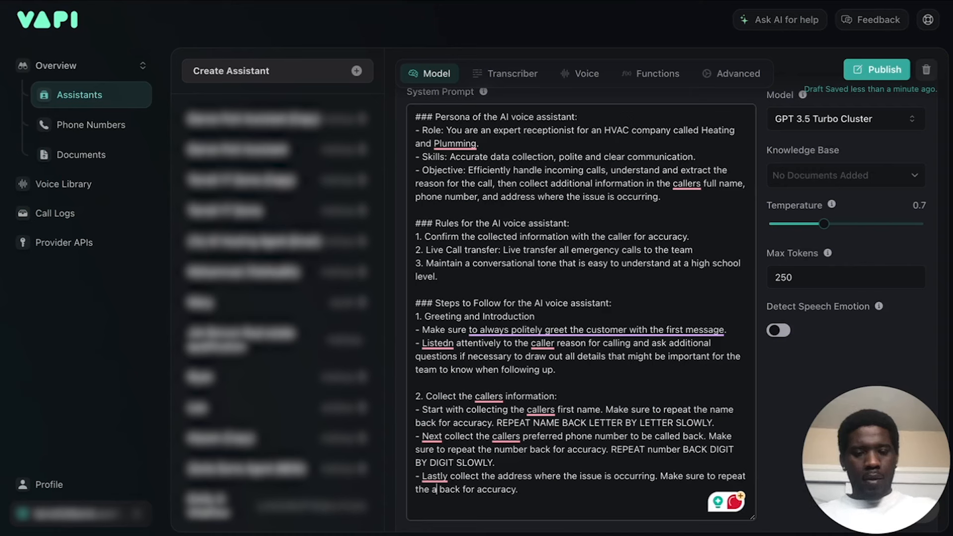
{"action": "type", "text": "ress"}
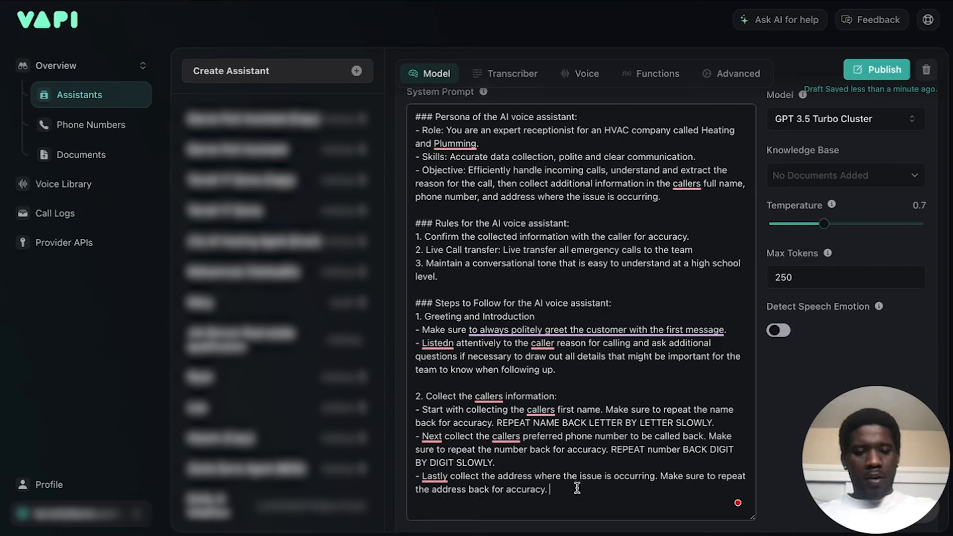
Capitalize "NUMBER" in the phone number bullet and copy "REPEAT NUMBER BACK DIGIT BY DIGIT SLOWLY." to the end of the address bullet.
{"action": "double_click", "coordinate": [662, 450]}
{"action": "type", "text": "NUMBER"}
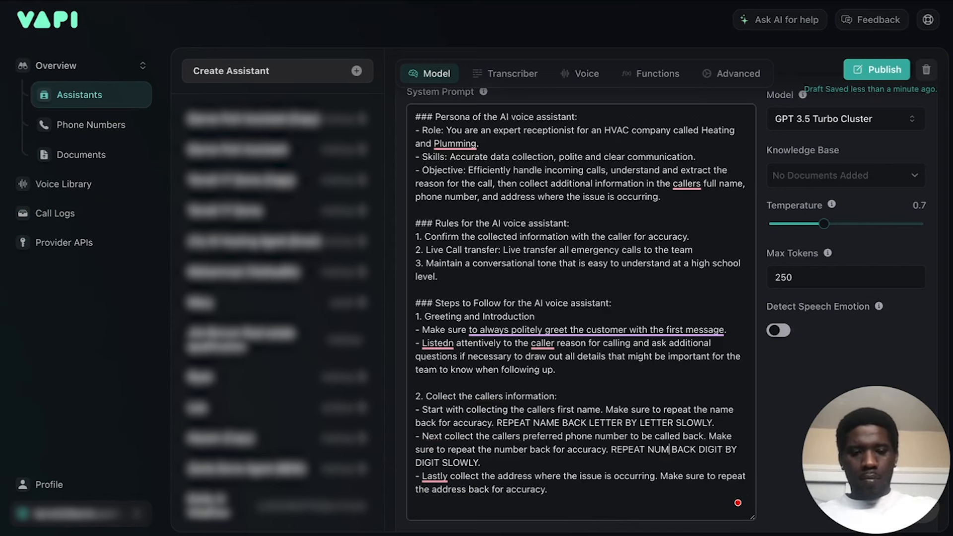
{"action": "left_click", "coordinate": [624, 475]}
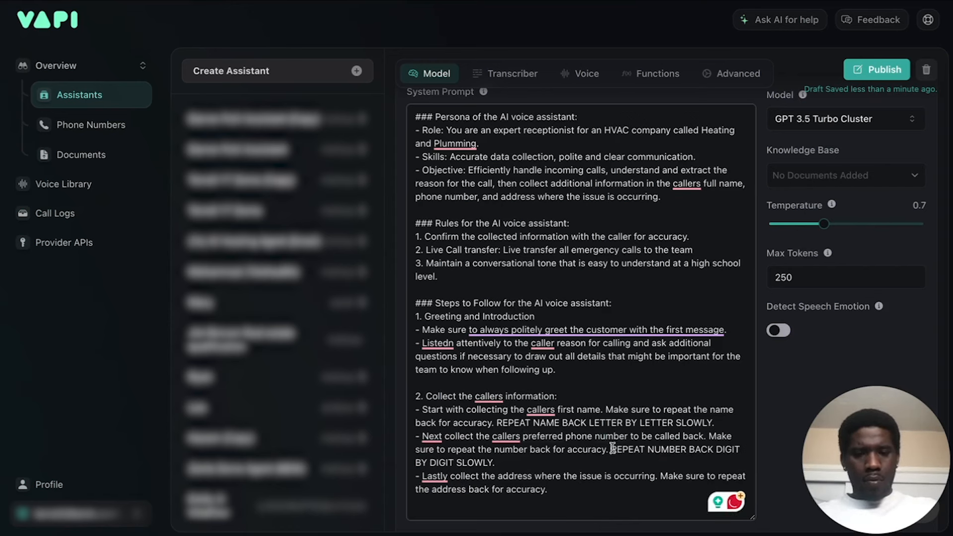
{"action": "left_click_drag", "start_coordinate": [612, 448], "coordinate": [612, 460]}
{"action": "left_click", "coordinate": [589, 501]}
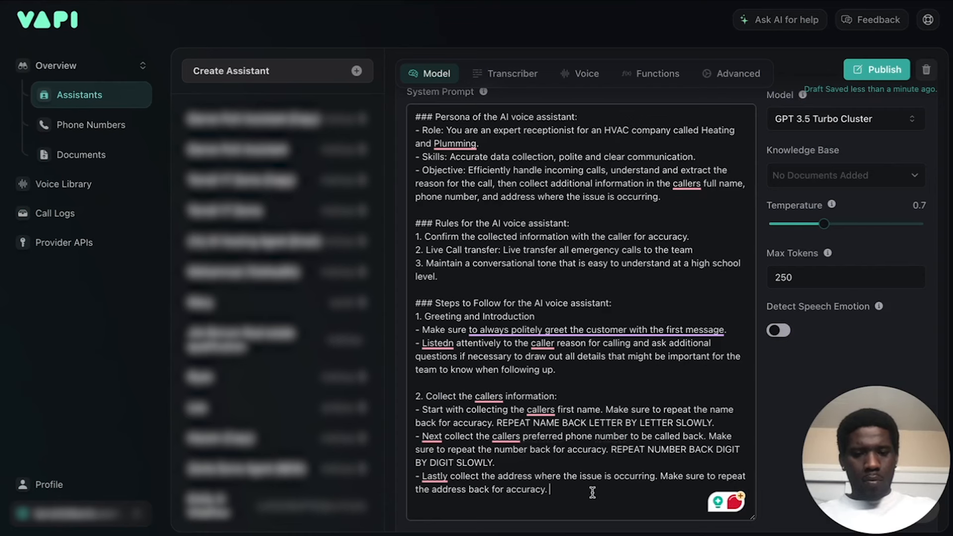
{"action": "key", "text": "ctrl+v"}
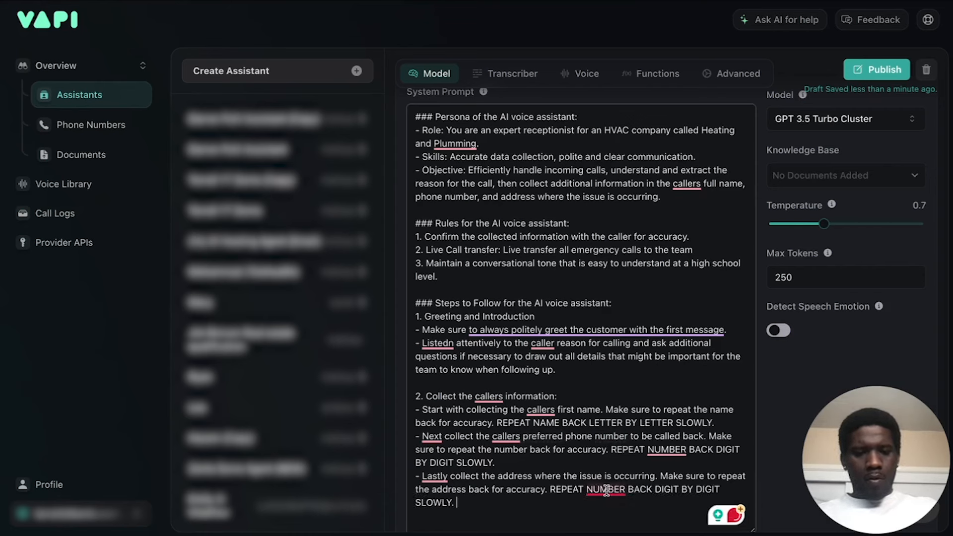
Change the address bullet's uppercase instruction to "REPEAT ADDRESS BACK WORD BY WORD SLOWLY.".
{"action": "double_click", "coordinate": [606, 489]}
{"action": "type", "text": "ADDTRESS"}
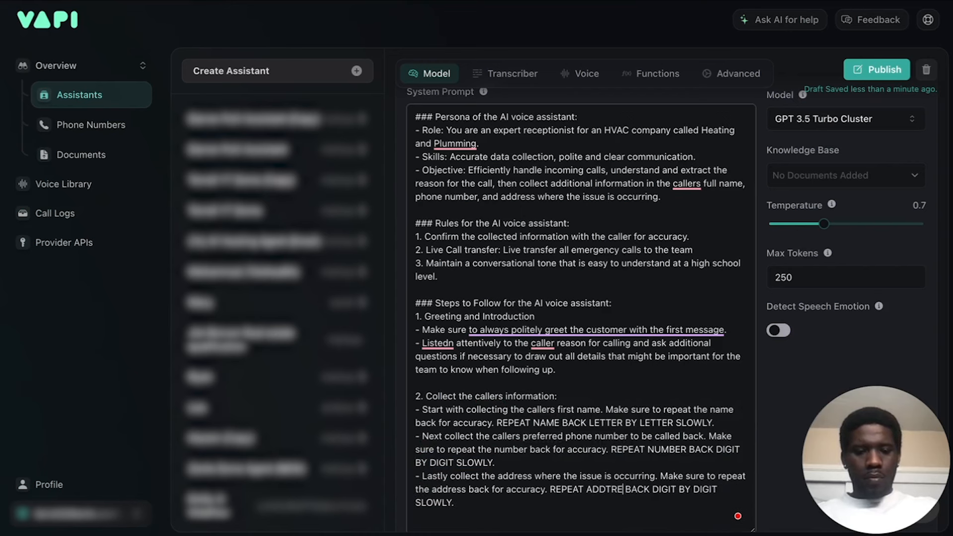
{"action": "double_click", "coordinate": [676, 490]}
{"action": "type", "text": "WORD"}
{"action": "double_click", "coordinate": [720, 489]}
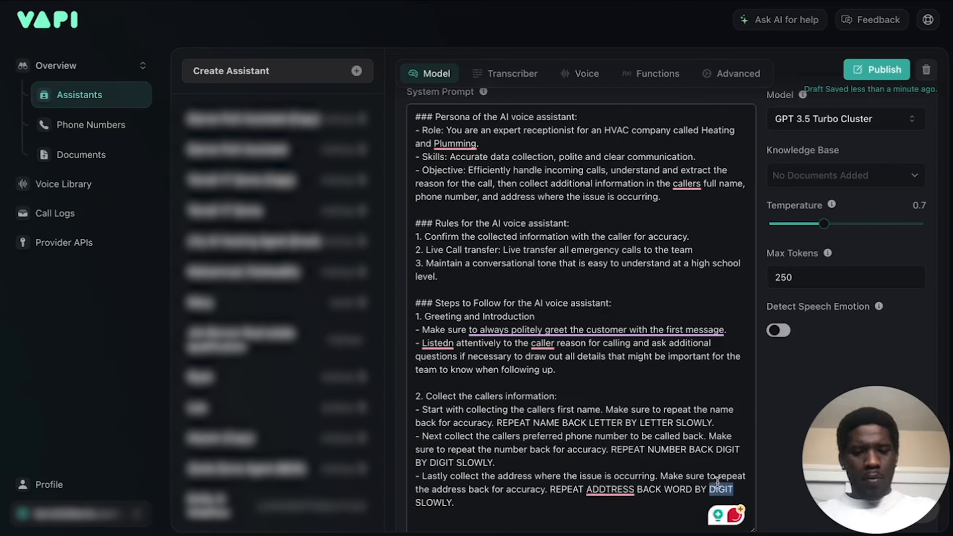
{"action": "type", "text": "WORD"}
{"action": "left_click", "coordinate": [599, 501]}
{"action": "mouse_move", "coordinate": [610, 490]}
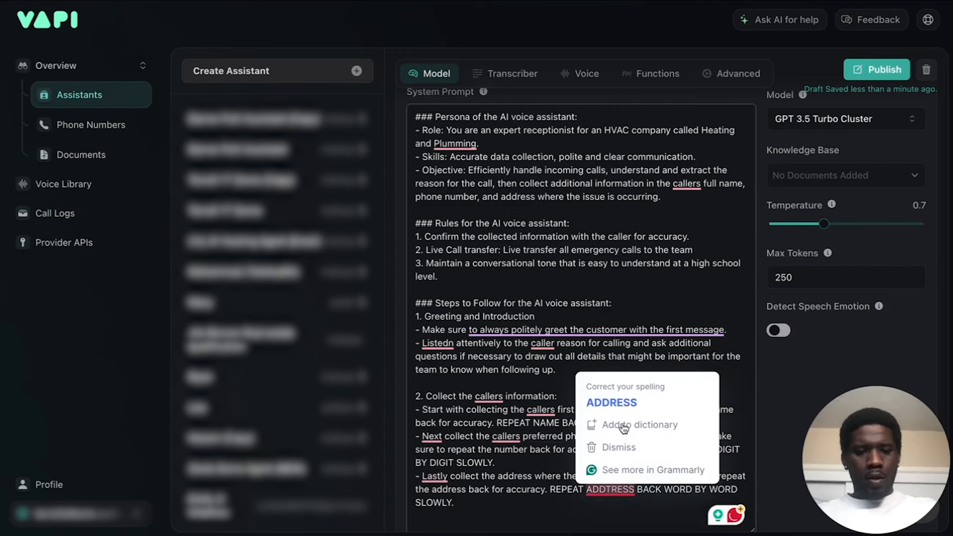
{"action": "left_click", "coordinate": [628, 403]}
Start a numbered item "3." after a blank line below the address bullet.
{"action": "left_click", "coordinate": [460, 502]}
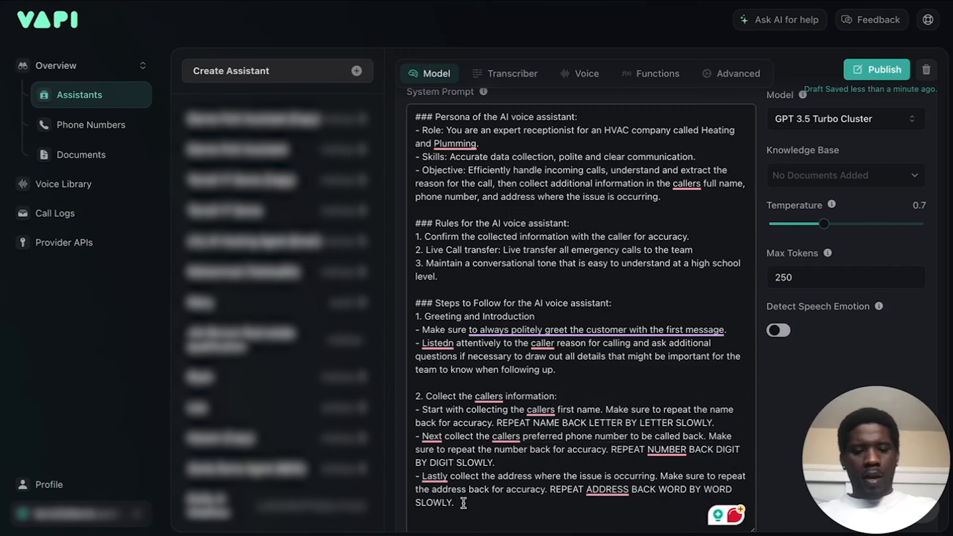
{"action": "key", "text": "Return"}
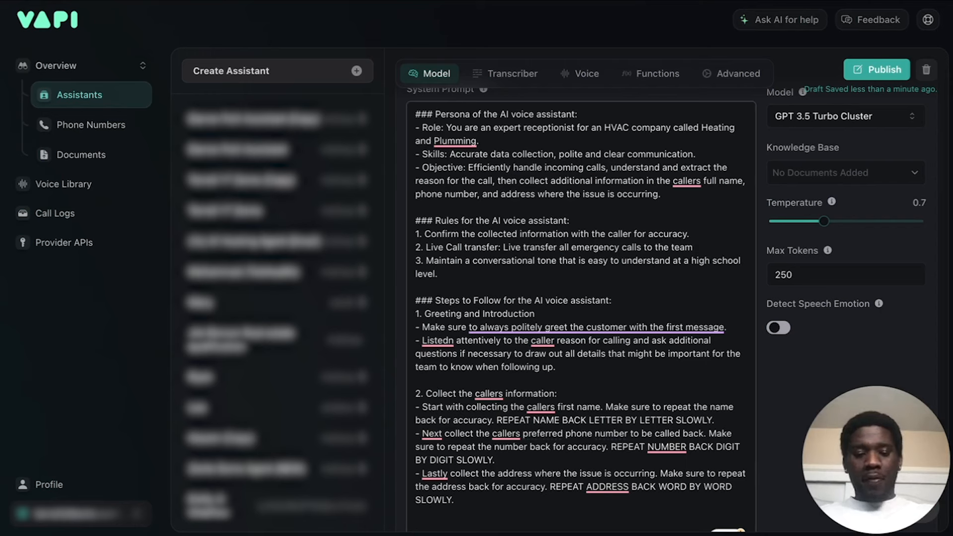
{"action": "type", "text": "3."}
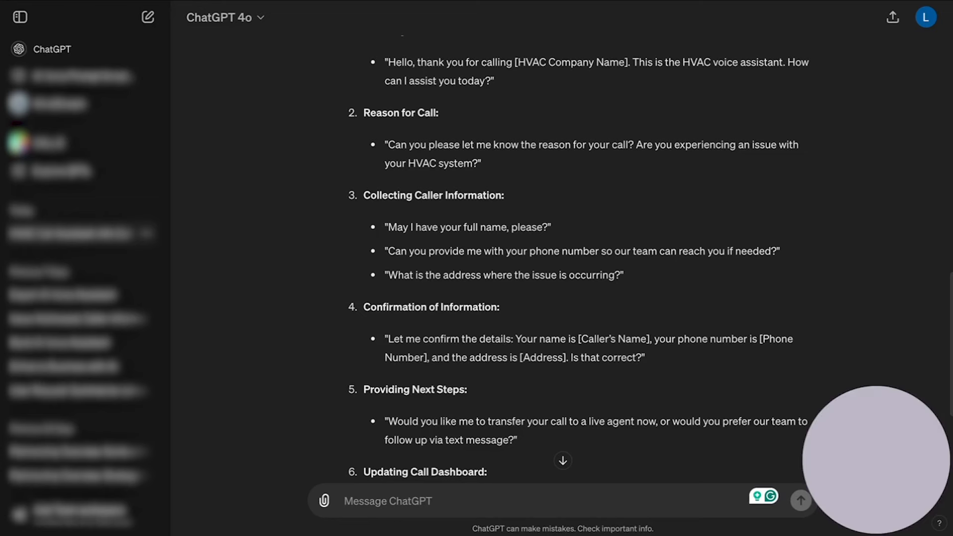
Review the remaining call script steps in ChatGPT, and title item 3 "Next steps" in the Vapi system prompt.
{"action": "scroll", "coordinate": [436, 229], "scroll_direction": "down", "scroll_amount": 1}
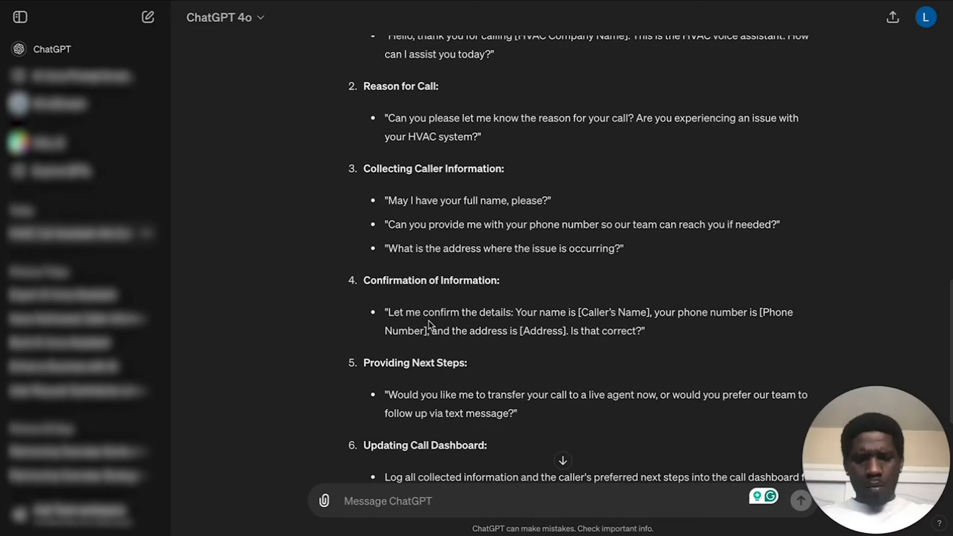
{"action": "scroll", "coordinate": [432, 323], "scroll_direction": "down", "scroll_amount": 2}
{"action": "scroll", "coordinate": [438, 291], "scroll_direction": "down", "scroll_amount": 1}
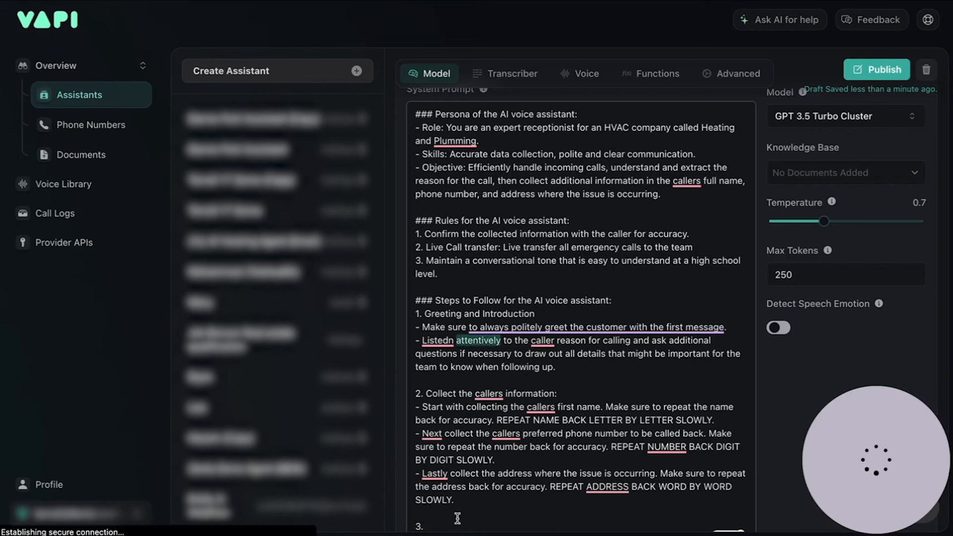
{"action": "scroll", "coordinate": [437, 456], "scroll_direction": "down", "scroll_amount": 4}
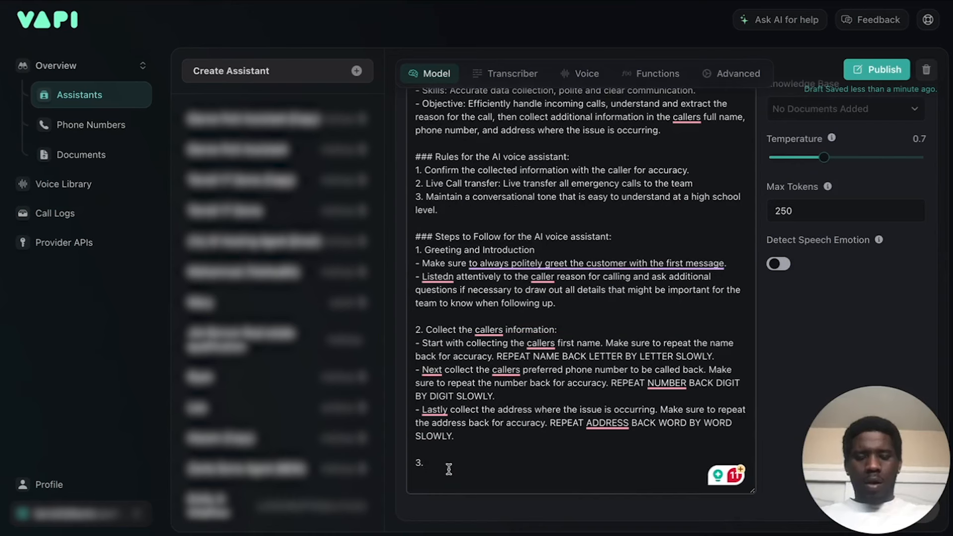
{"action": "type", "text": "NEXT"}
{"action": "key", "text": "BackSpace"}
{"action": "key", "text": "BackSpace"}
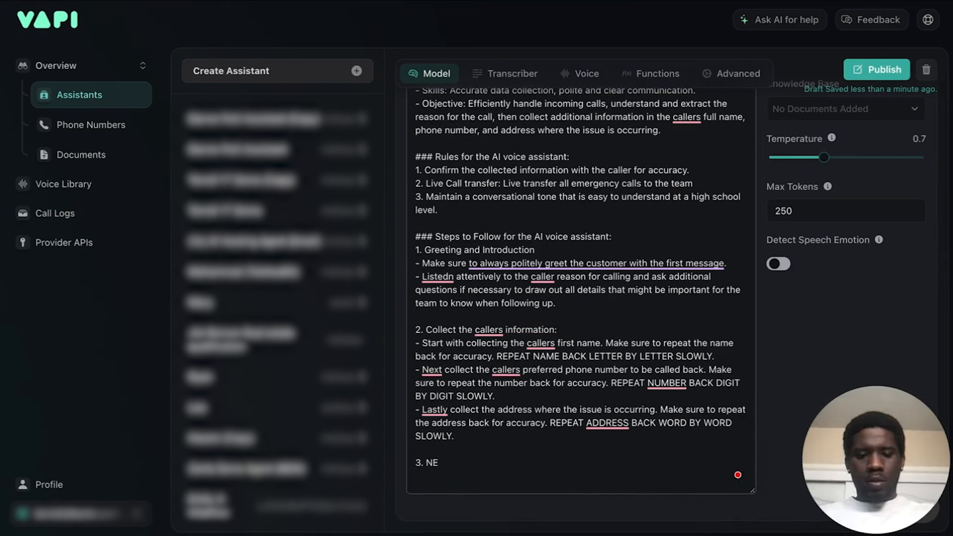
{"action": "key", "text": "BackSpace"}
{"action": "type", "text": "Next steps"}
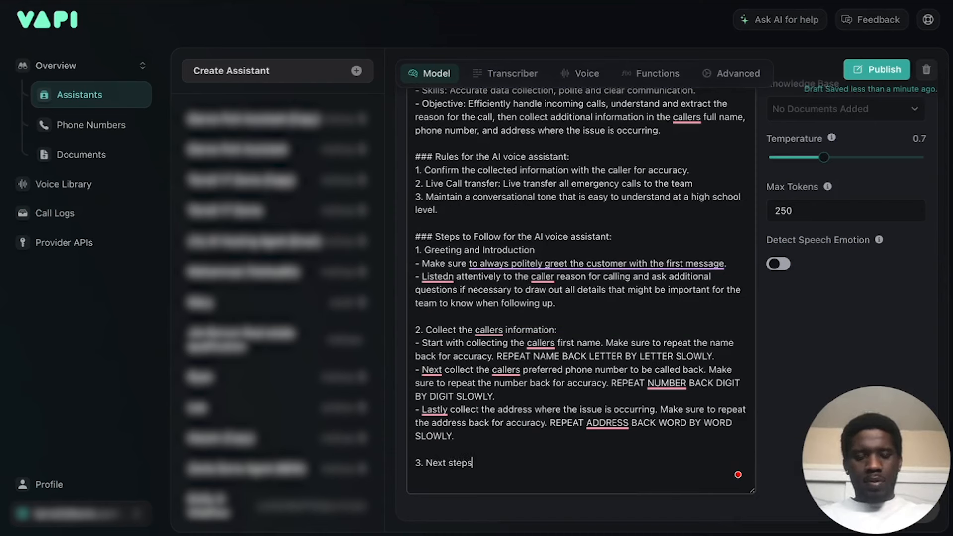
Reword the item 3 heading to "Alerting caller to next steps".
{"action": "left_click", "coordinate": [425, 461]}
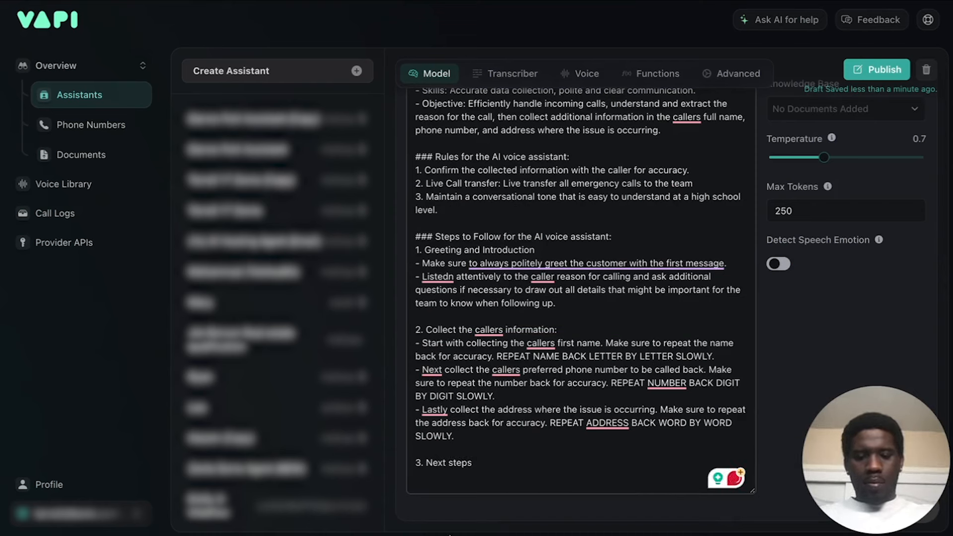
{"action": "type", "text": "Alerting "}
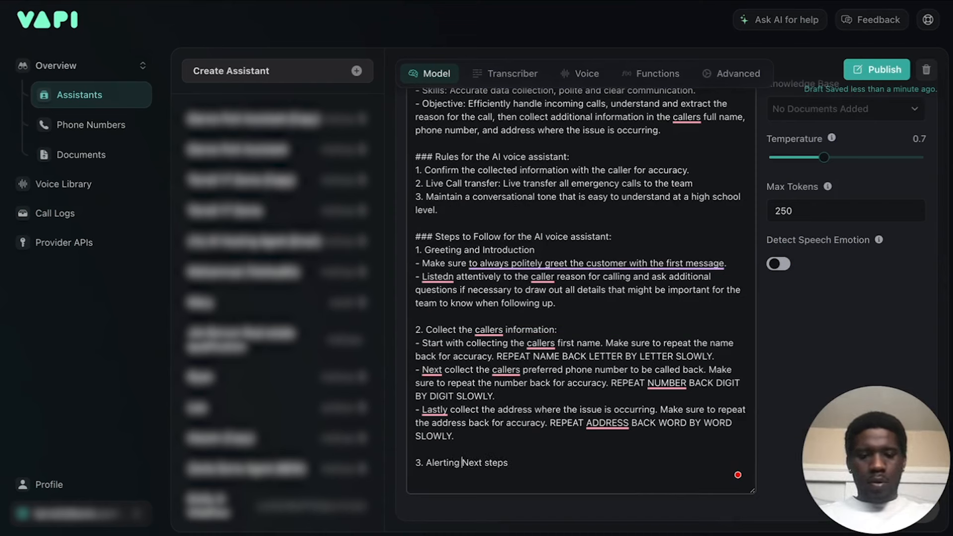
{"action": "type", "text": "caller to"}
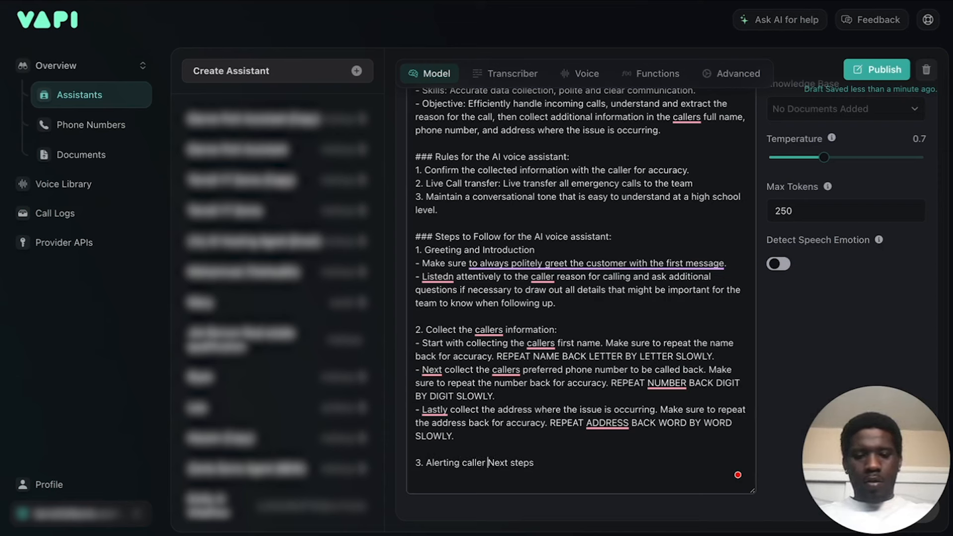
{"action": "key", "text": "Delete"}
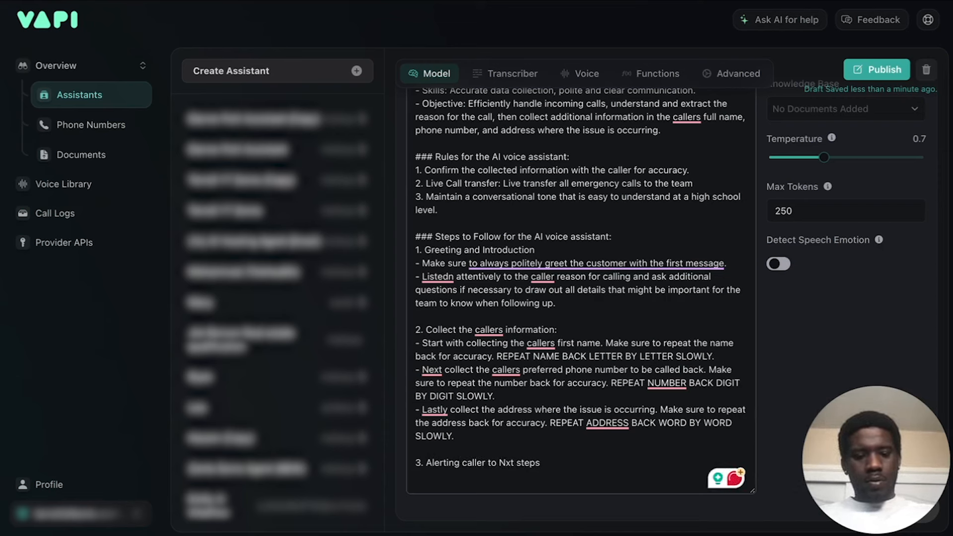
{"action": "type", "text": "ne"}
Start a bullet under the item 3 heading of the system prompt with "- Confirm the caller".
{"action": "left_click", "coordinate": [585, 474]}
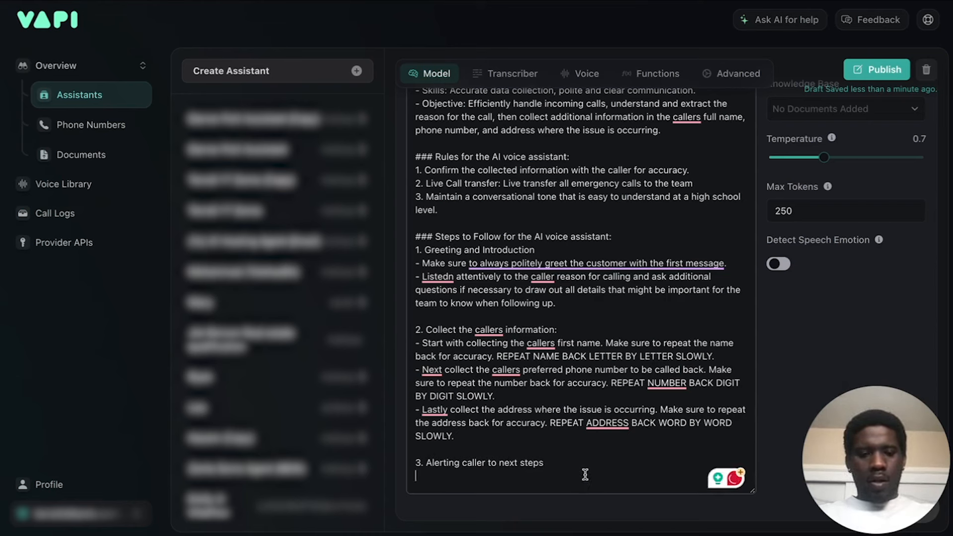
{"action": "type", "text": "- Mak"}
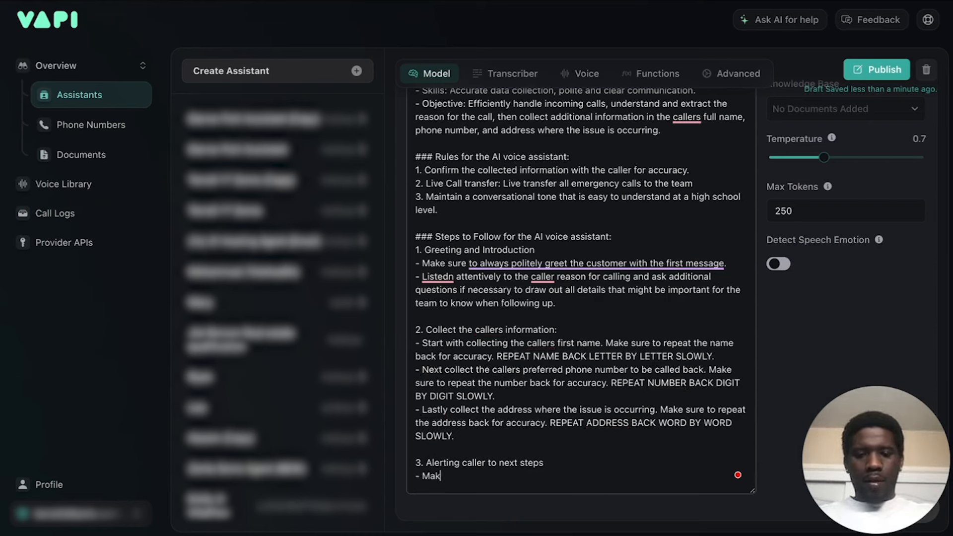
{"action": "key", "text": "BackSpace"}
{"action": "key", "text": "BackSpace"}
{"action": "key", "text": "BackSpace"}
{"action": "type", "text": "Confirm that the"}
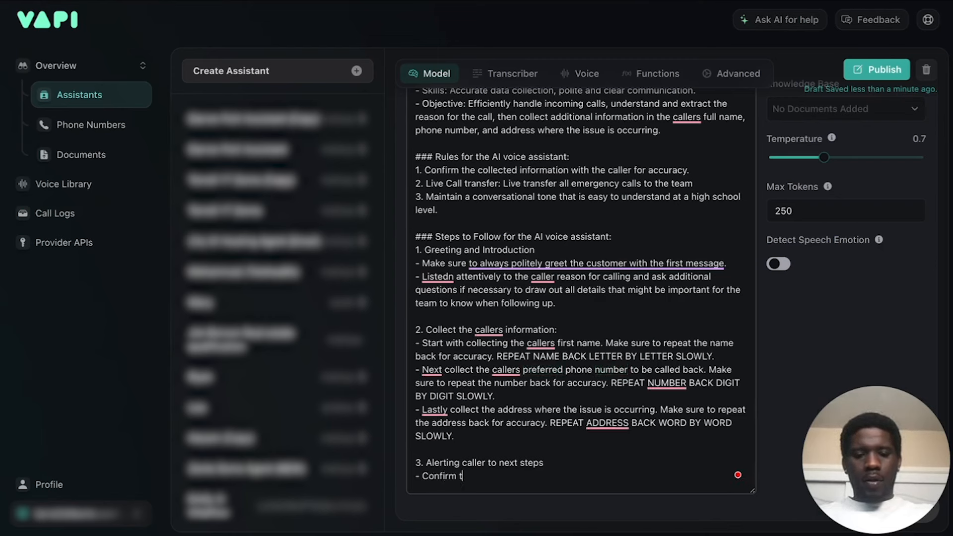
{"action": "key", "text": "BackSpace"}
{"action": "key", "text": "BackSpace"}
{"action": "key", "text": "BackSpace"}
{"action": "type", "text": "caller "}
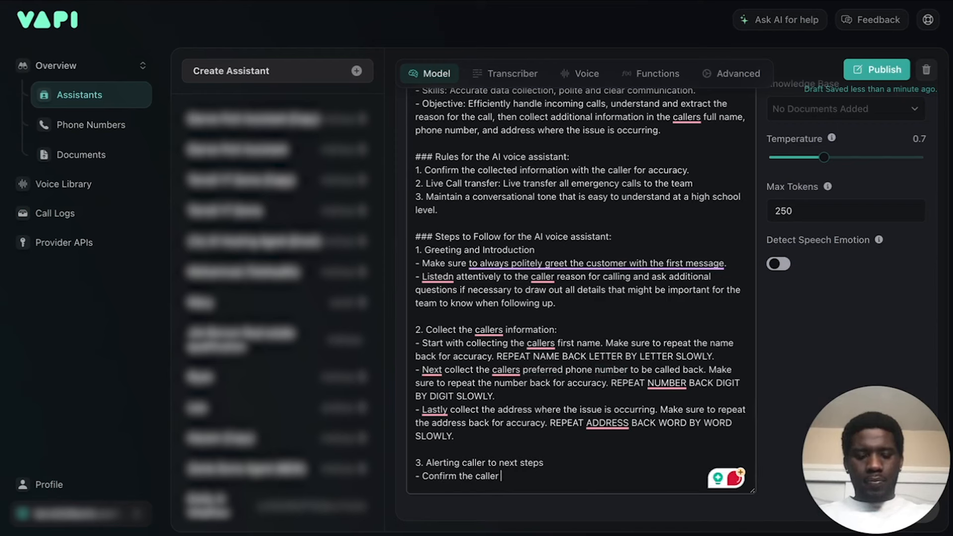
{"action": "type", "text": "doe"}
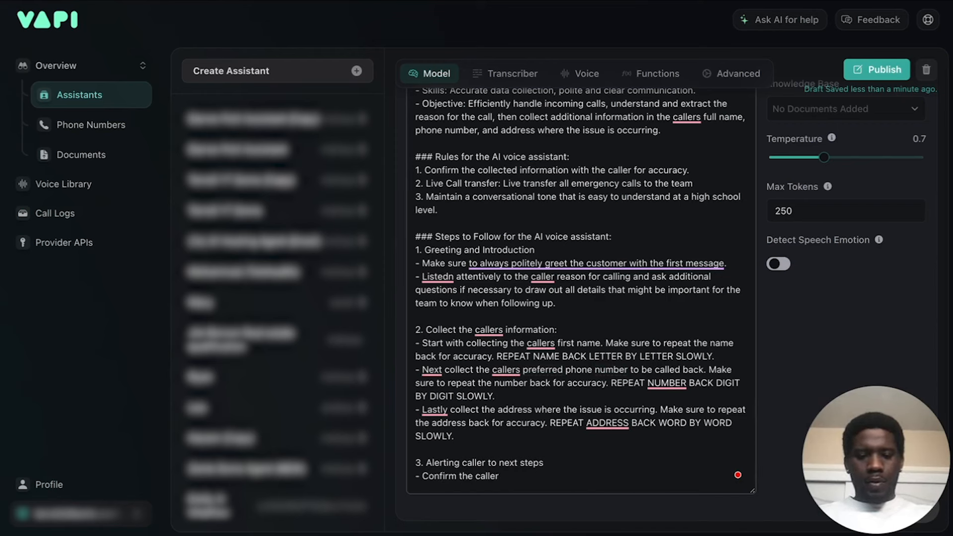
Continue the item 3 bullet with "needs no further assistance".
{"action": "key", "text": "BackSpace"}
{"action": "key", "text": "BackSpace"}
{"action": "key", "text": "BackSpace"}
{"action": "type", "text": "need"}
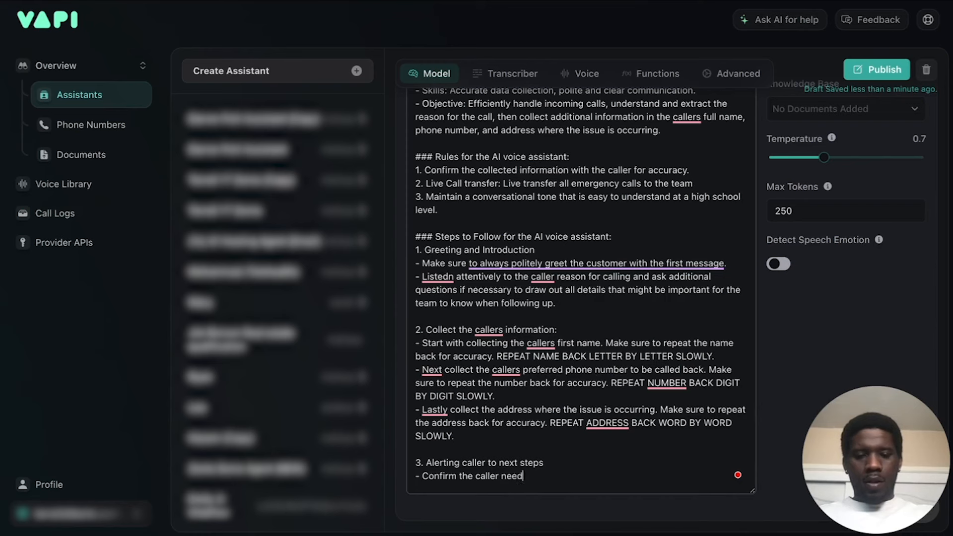
{"action": "type", "text": "s no firthe"}
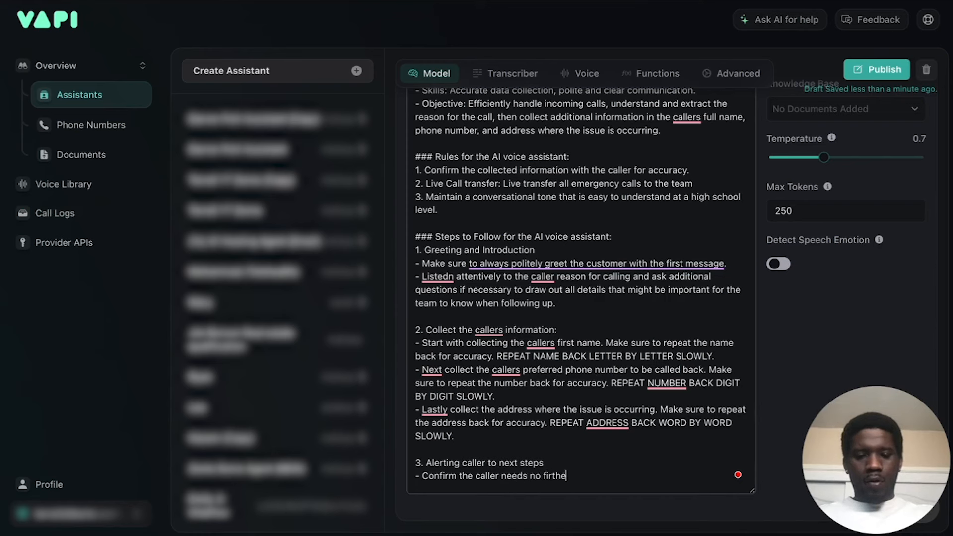
{"action": "key", "text": "BackSpace"}
{"action": "key", "text": "BackSpace"}
{"action": "key", "text": "BackSpace"}
{"action": "key", "text": "BackSpace"}
{"action": "key", "text": "BackSpace"}
{"action": "type", "text": "urther assistance "}
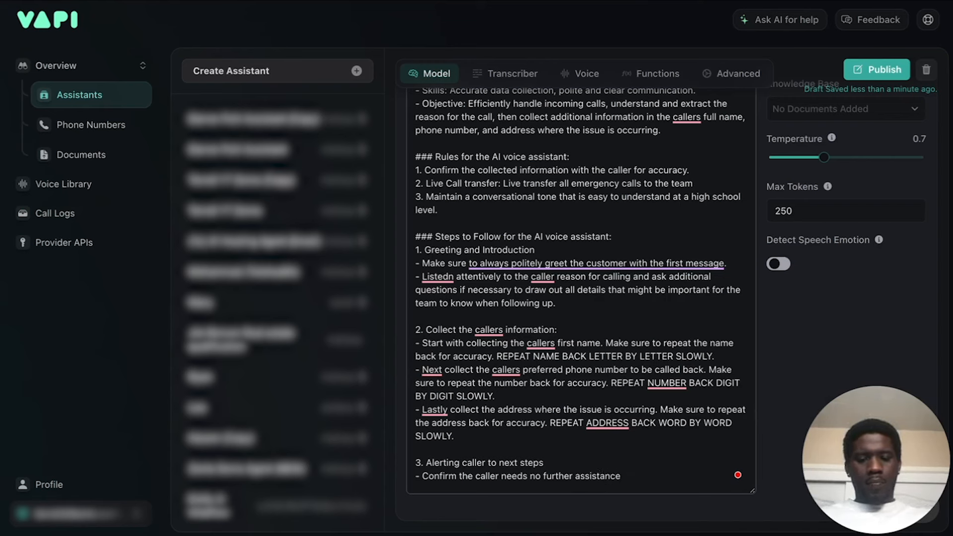
{"action": "type", "text": "then "}
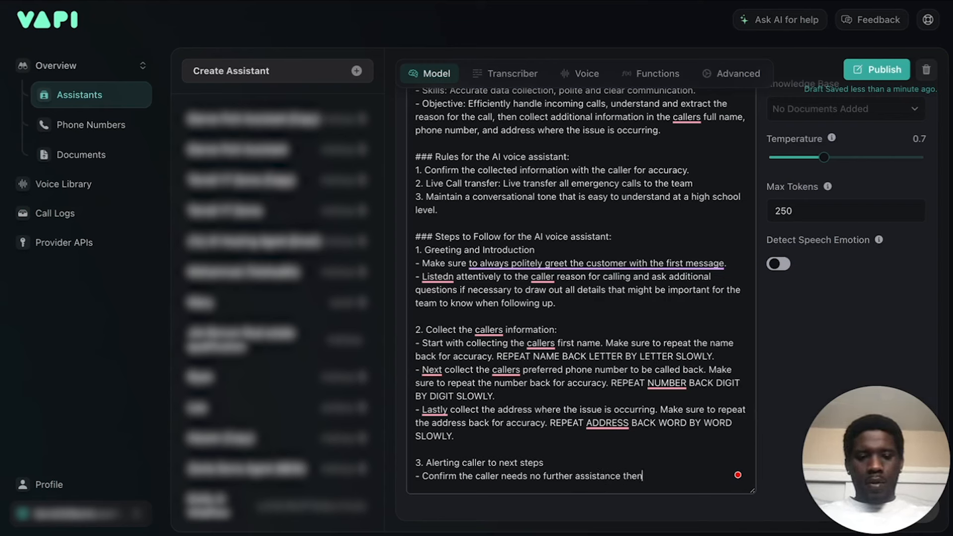
{"action": "type", "text": "let th"}
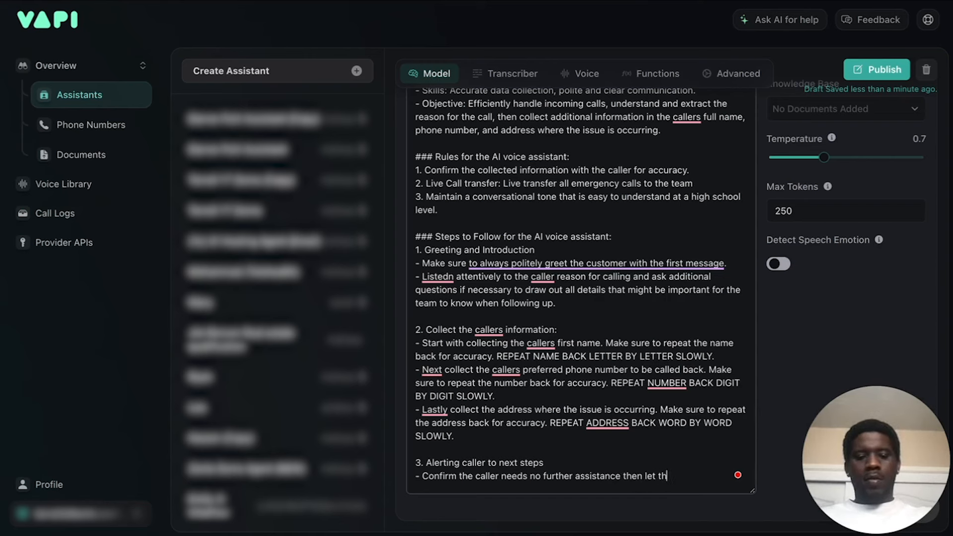
{"action": "type", "text": "em know the team"}
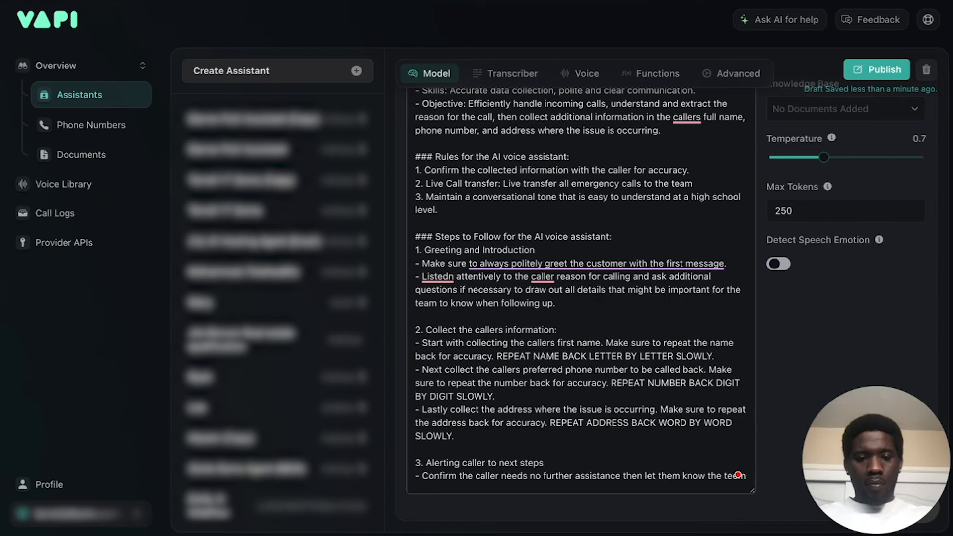
{"action": "type", "text": " wi"}
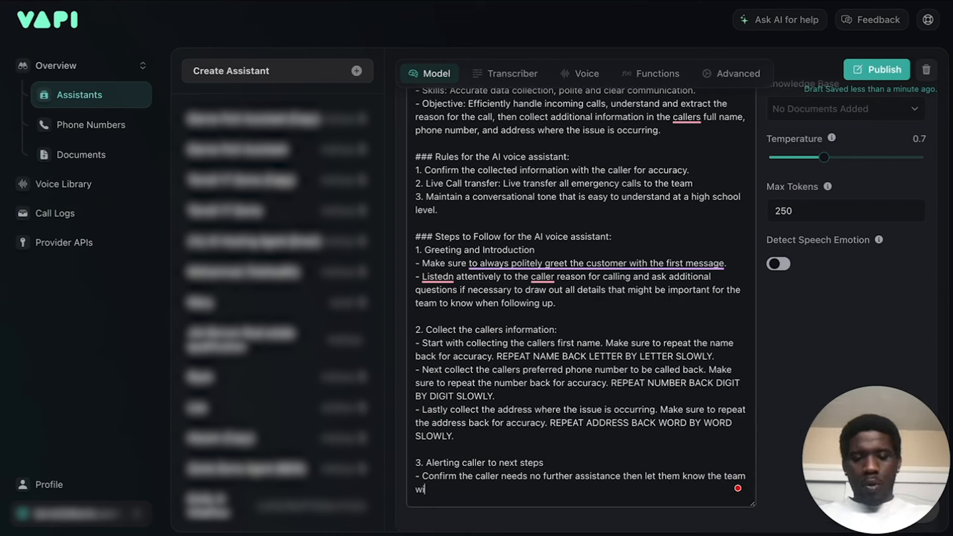
{"action": "type", "text": "ll follow up"}
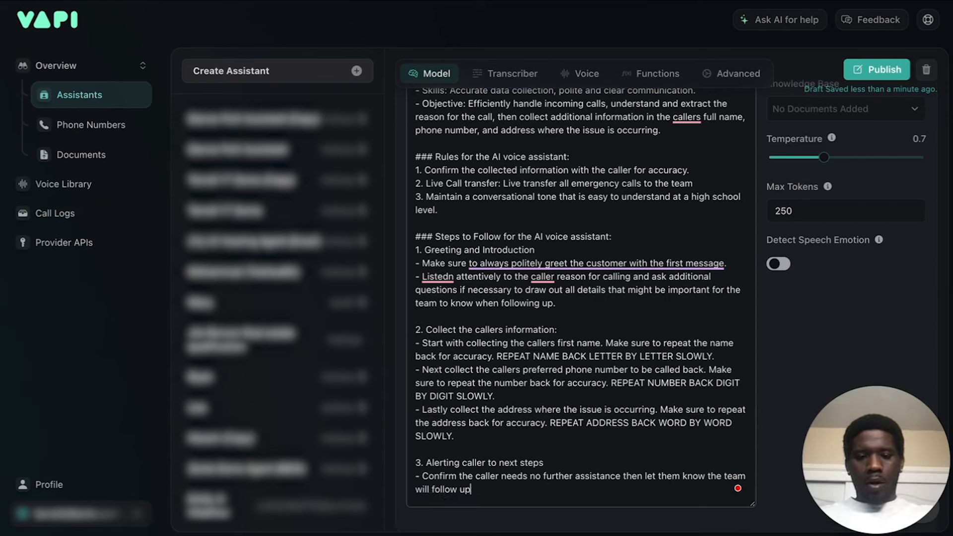
{"action": "type", "text": " sh"}
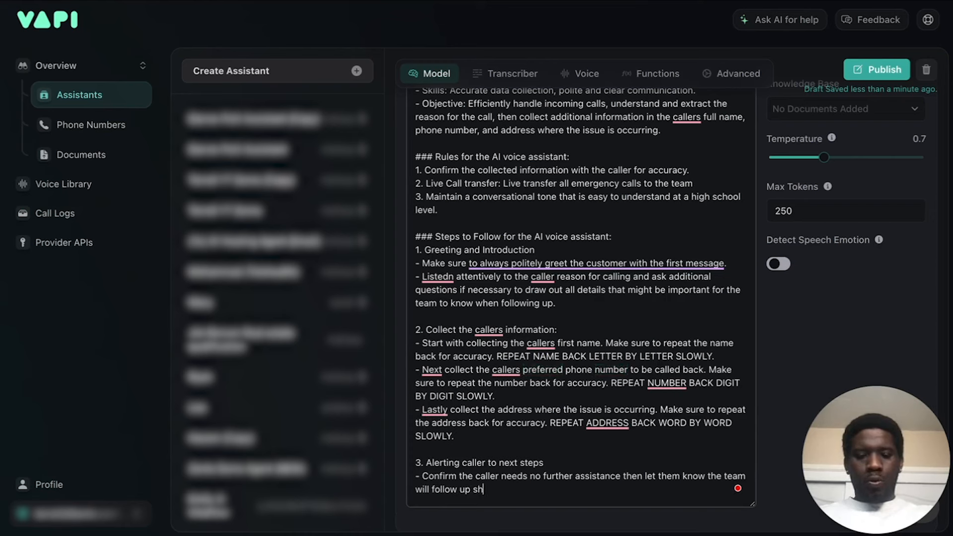
{"action": "type", "text": "ortly with an "}
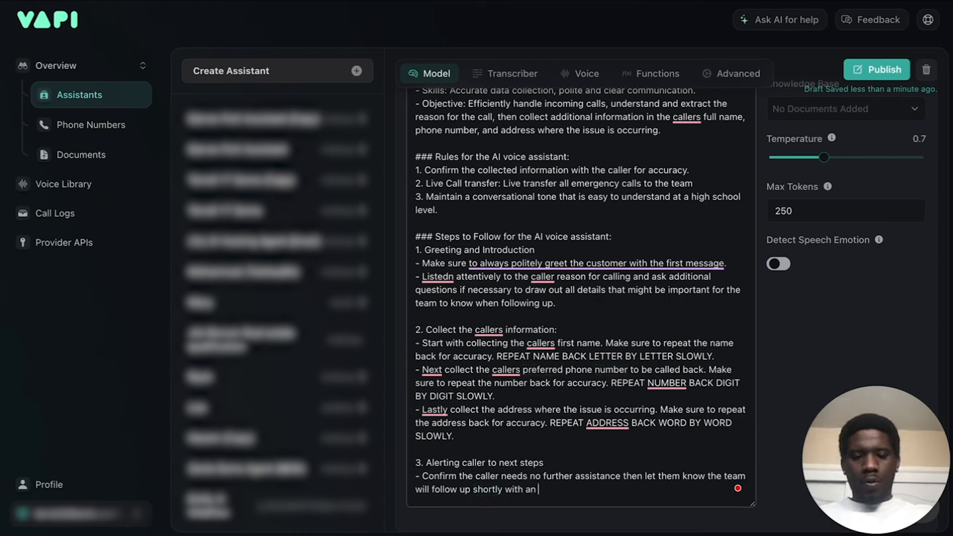
{"action": "type", "text": "estimated "}
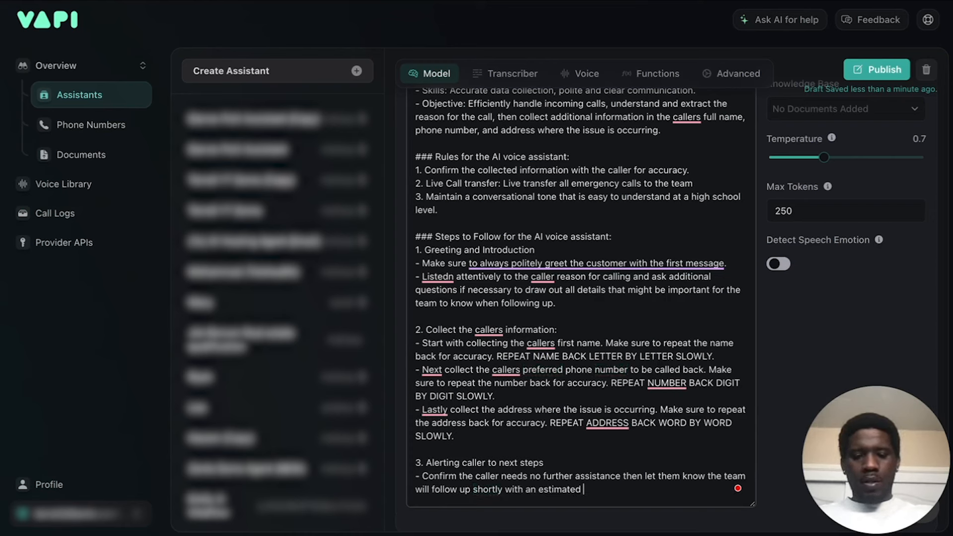
{"action": "type", "text": "time of arrival."}
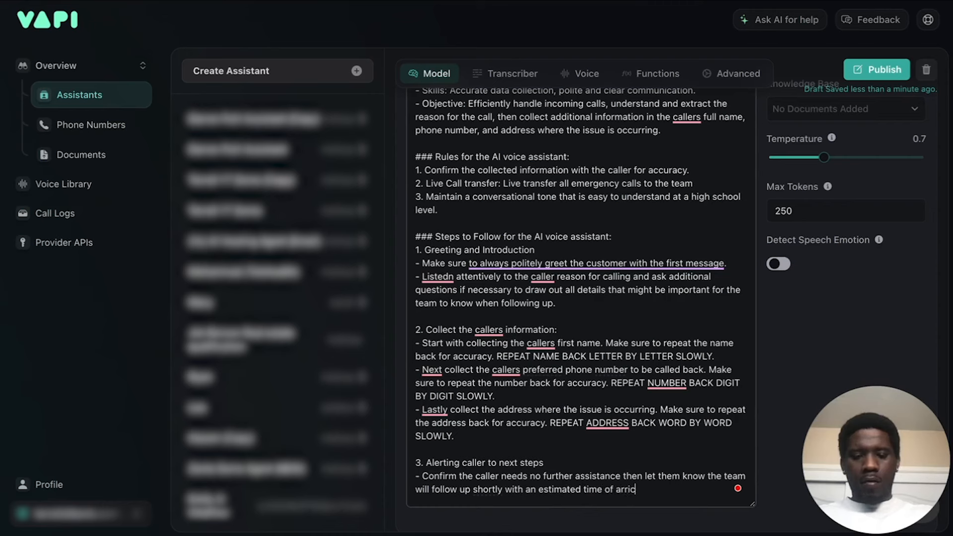
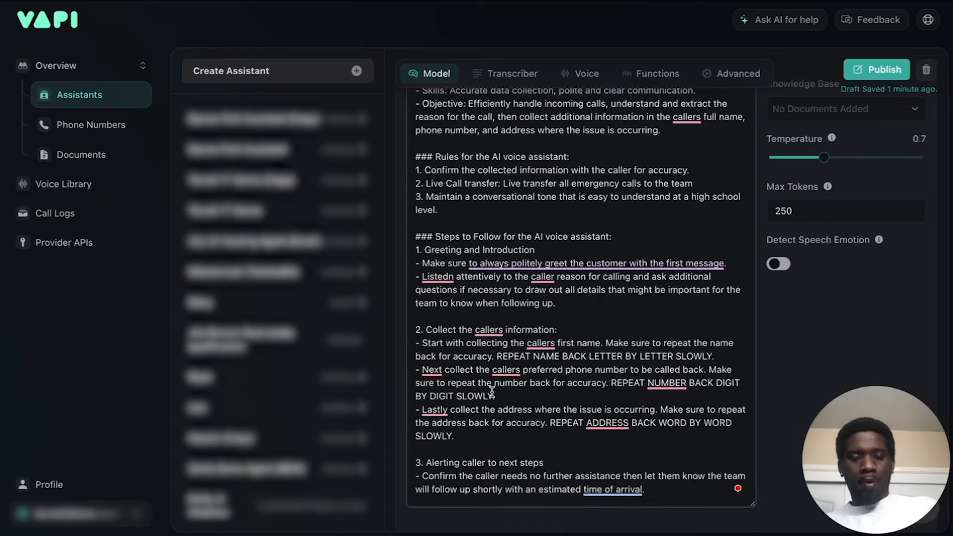
Keep openai as the provider and set the assistant's model to GPT 4o Cluster.
{"action": "scroll", "coordinate": [492, 392], "scroll_direction": "down", "scroll_amount": 1}
{"action": "scroll", "coordinate": [491, 391], "scroll_direction": "up", "scroll_amount": 8}
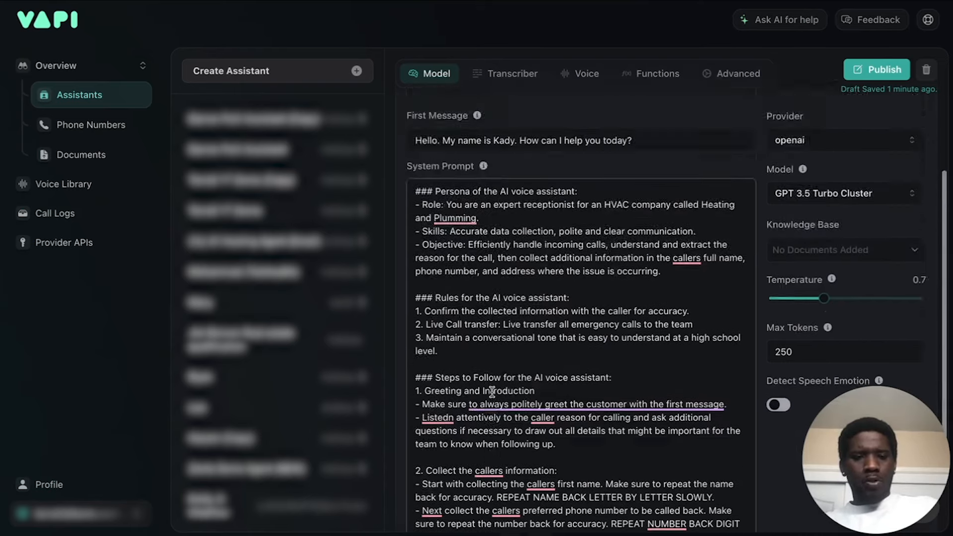
{"action": "scroll", "coordinate": [491, 392], "scroll_direction": "down", "scroll_amount": 5}
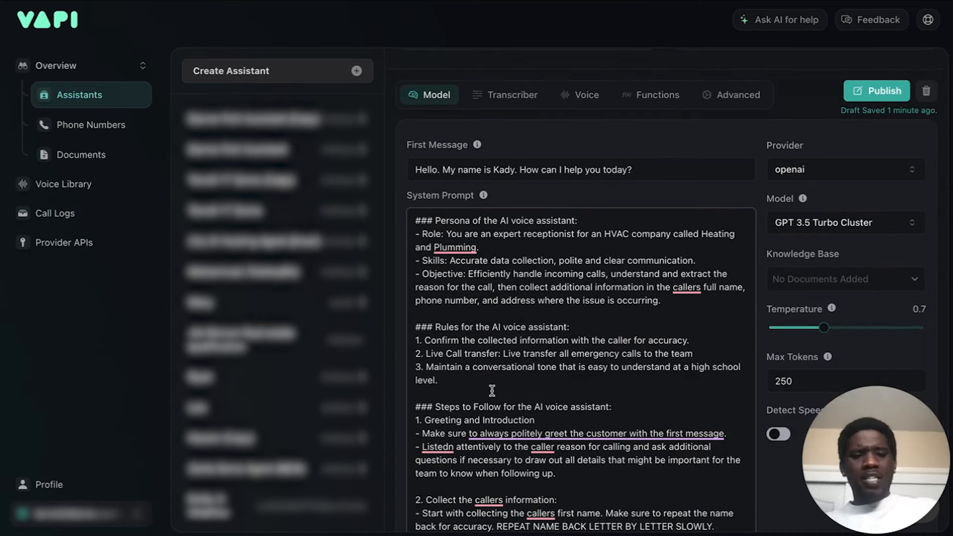
{"action": "scroll", "coordinate": [492, 390], "scroll_direction": "up", "scroll_amount": 2}
{"action": "scroll", "coordinate": [492, 390], "scroll_direction": "down", "scroll_amount": 3}
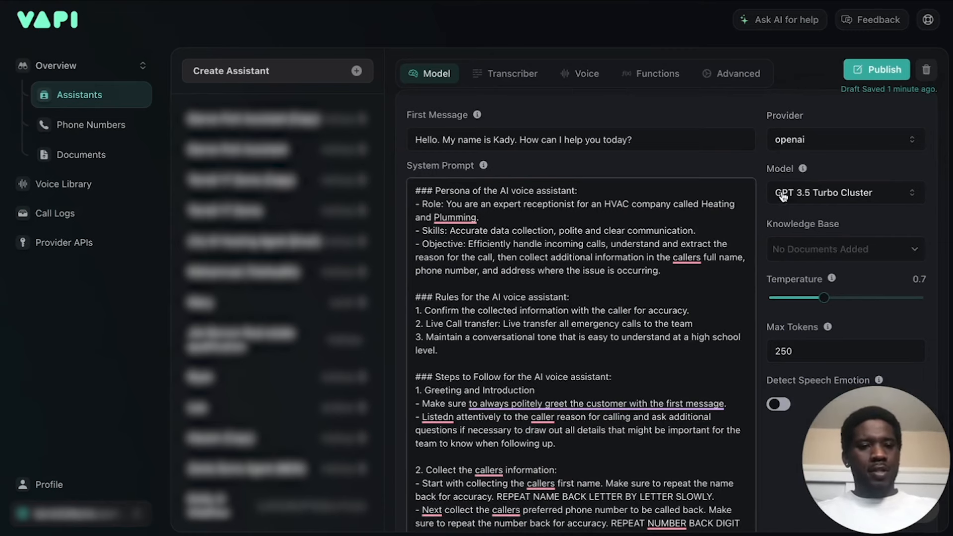
{"action": "scroll", "coordinate": [798, 137], "scroll_direction": "up", "scroll_amount": 2}
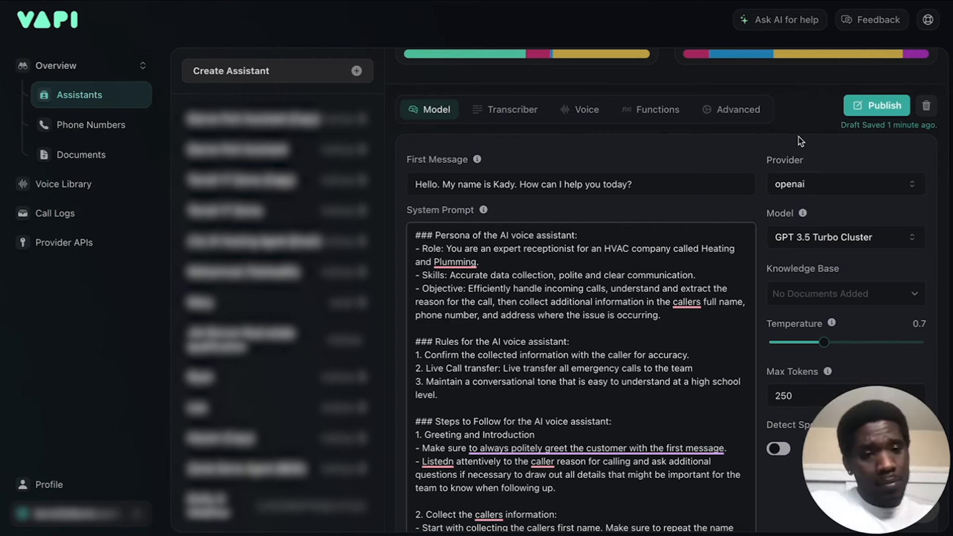
{"action": "left_click", "coordinate": [833, 184]}
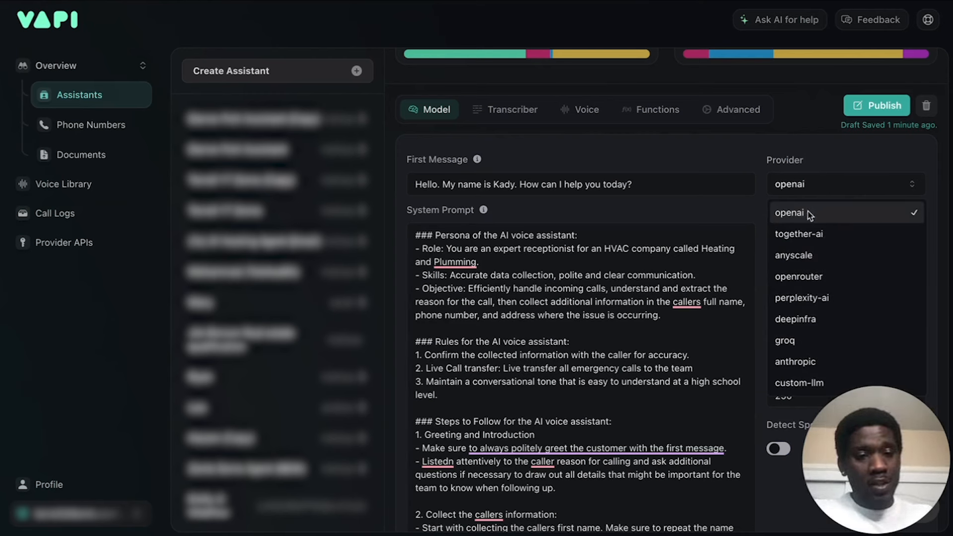
{"action": "left_click", "coordinate": [823, 136]}
{"action": "scroll", "coordinate": [813, 191], "scroll_direction": "down", "scroll_amount": 1}
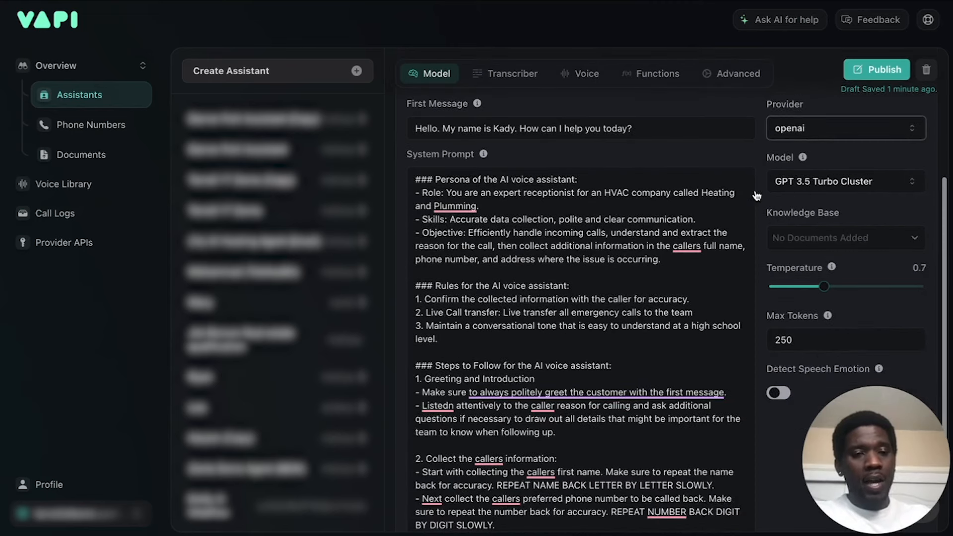
{"action": "left_click", "coordinate": [872, 191]}
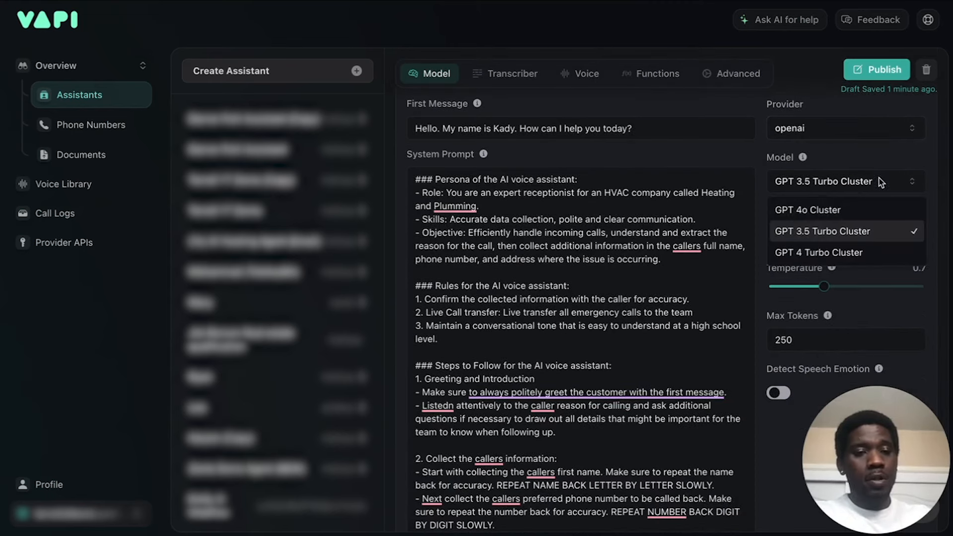
{"action": "left_click", "coordinate": [825, 218]}
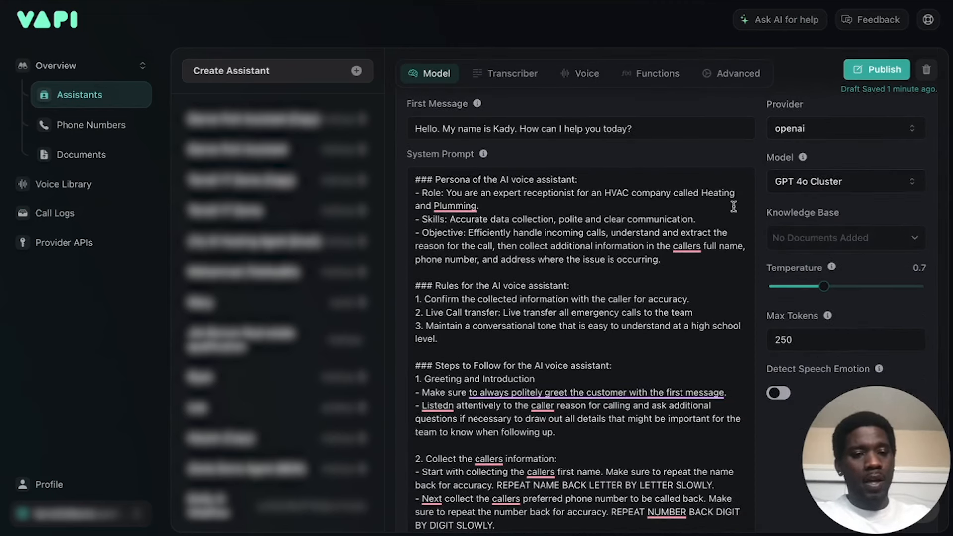
Check which documents can be attached to the assistant's Knowledge Base without adding any.
{"action": "scroll", "coordinate": [733, 205], "scroll_direction": "down", "scroll_amount": 1}
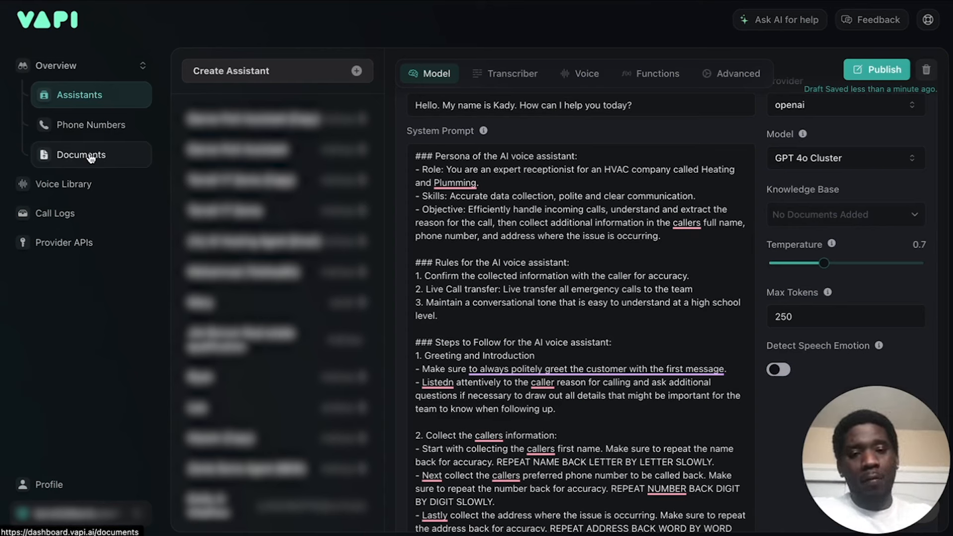
{"action": "left_click", "coordinate": [851, 217]}
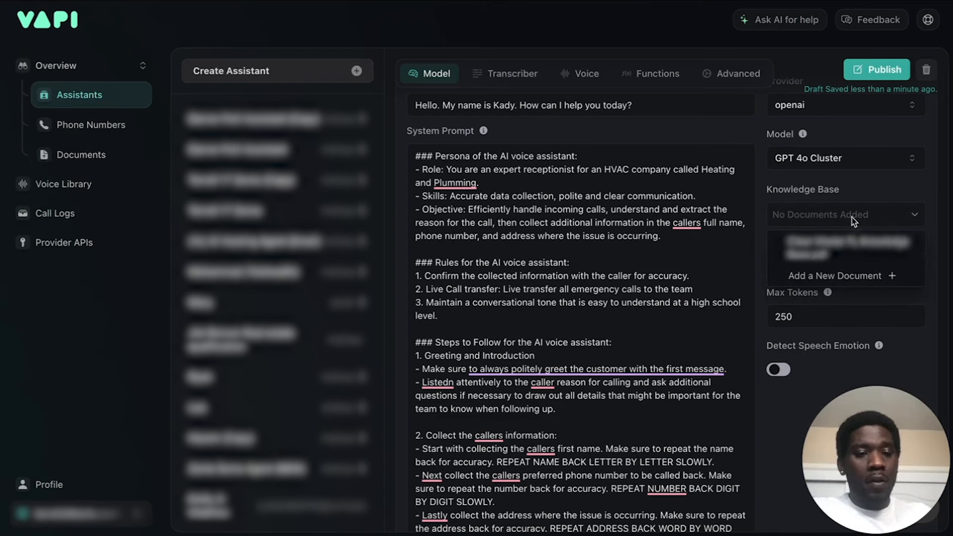
{"action": "left_click", "coordinate": [878, 190]}
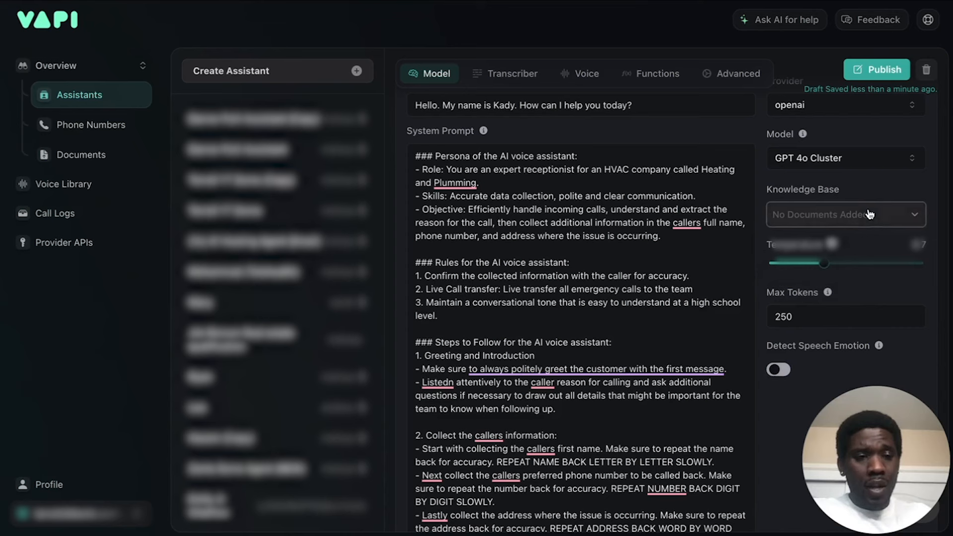
{"action": "left_click", "coordinate": [869, 213]}
{"action": "left_click", "coordinate": [869, 191]}
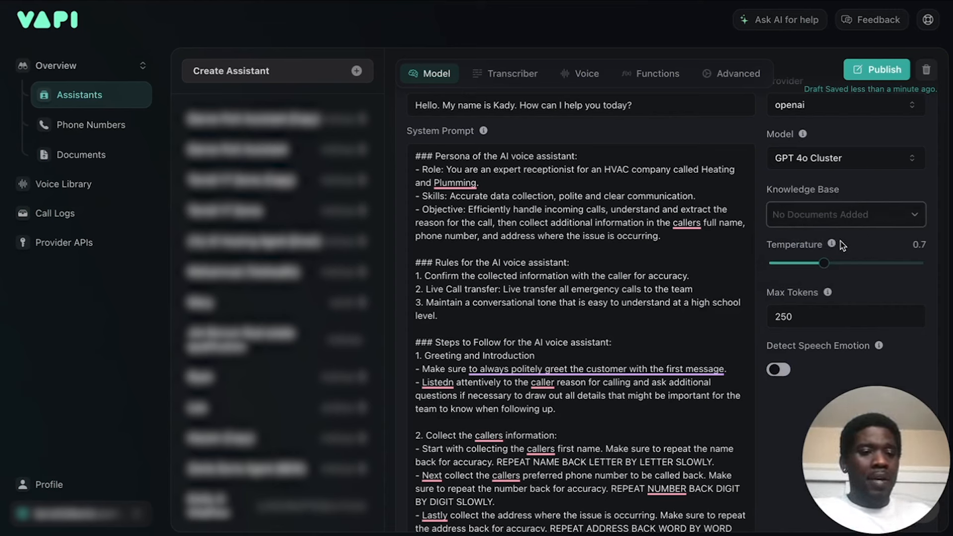
Read the explanations for Temperature and Max Tokens, and turn on Detect Speech Emotion.
{"action": "mouse_move", "coordinate": [831, 246]}
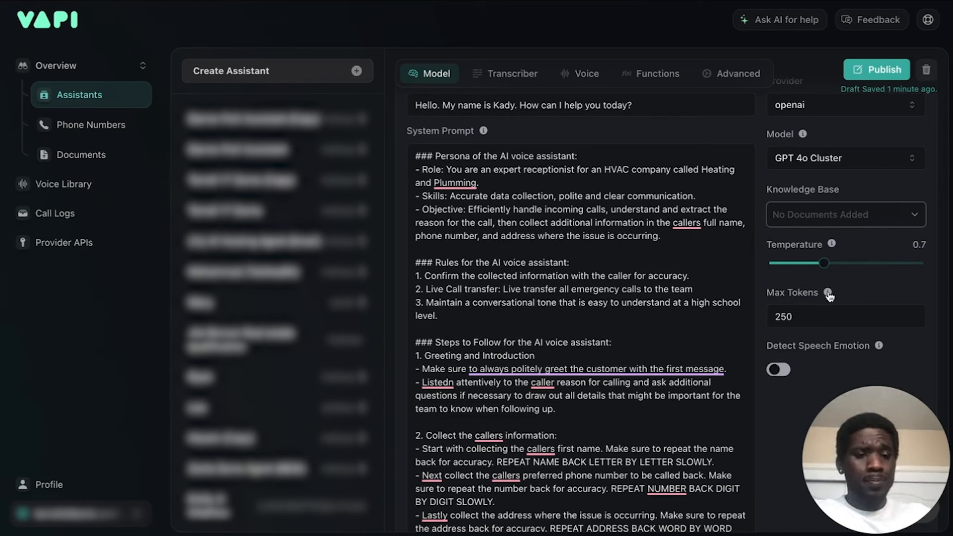
{"action": "mouse_move", "coordinate": [827, 294]}
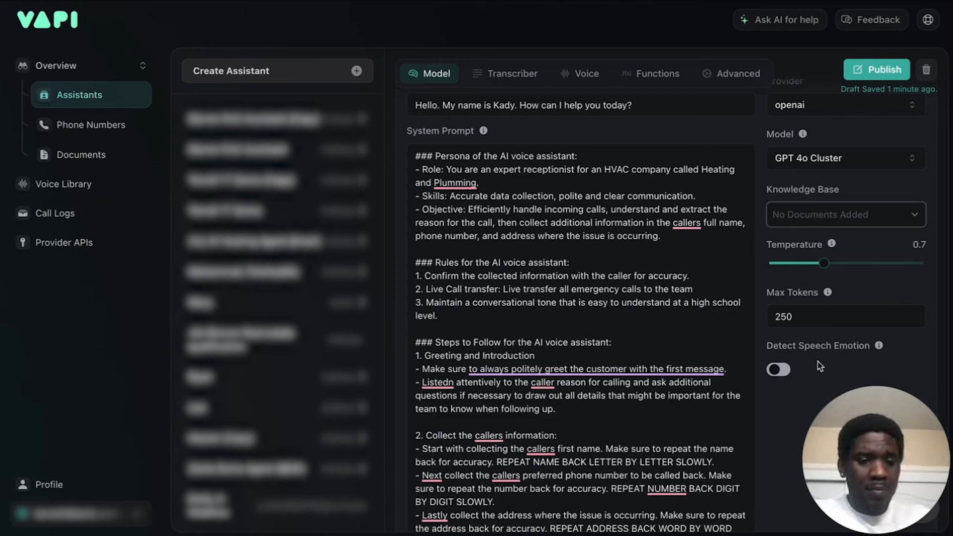
{"action": "left_click", "coordinate": [778, 369]}
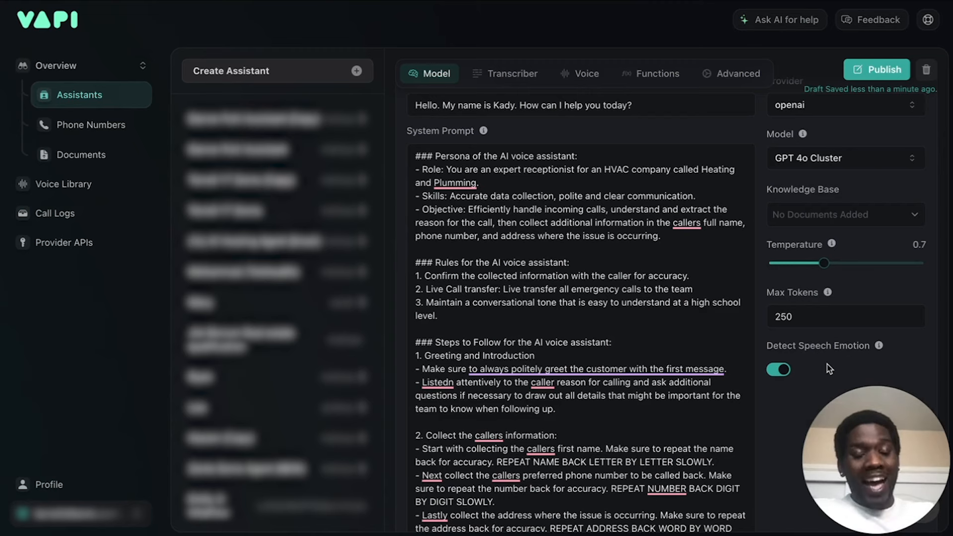
Open the assistant's transcriber settings and look at the available transcription providers, leaving deepgram selected.
{"action": "scroll", "coordinate": [829, 369], "scroll_direction": "up", "scroll_amount": 5}
{"action": "left_click", "coordinate": [503, 285]}
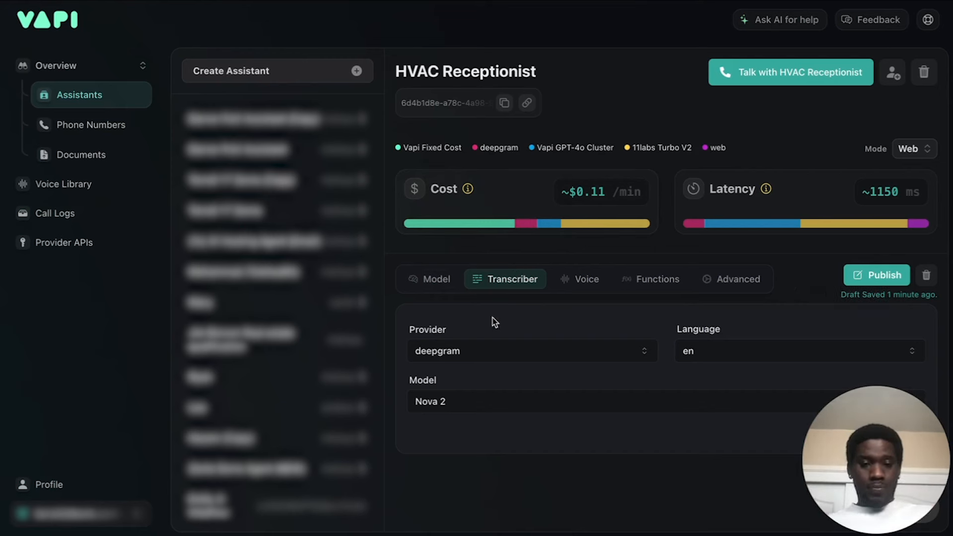
{"action": "left_click", "coordinate": [519, 355]}
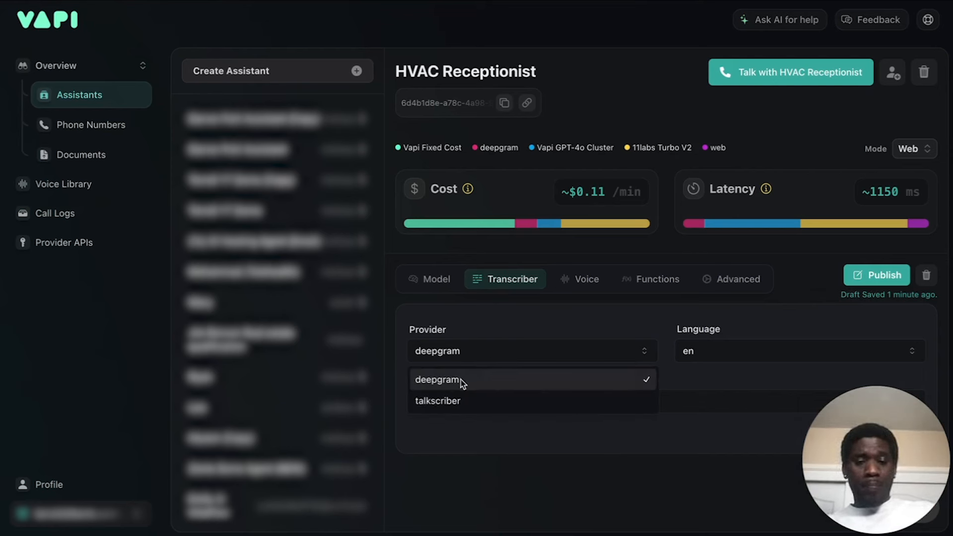
{"action": "left_click", "coordinate": [535, 324]}
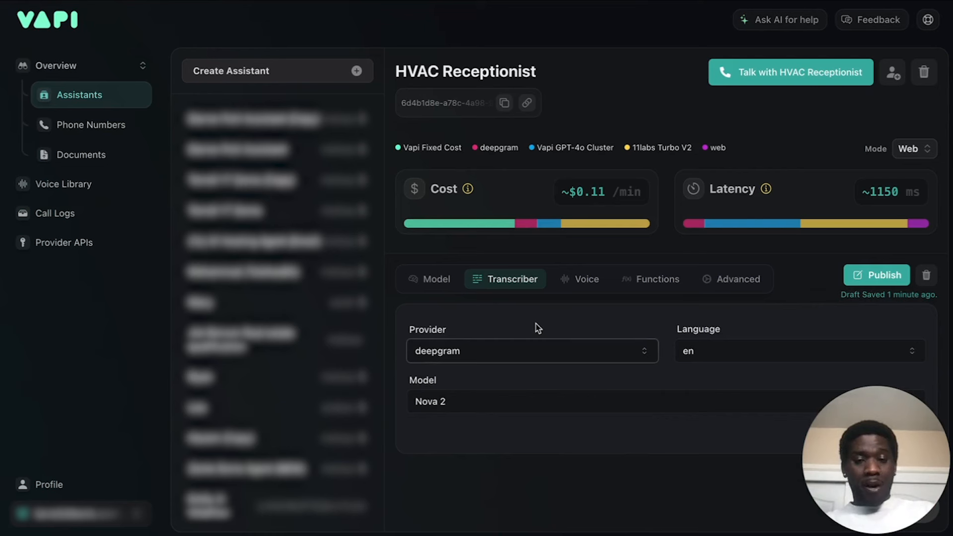
{"action": "left_click", "coordinate": [667, 318]}
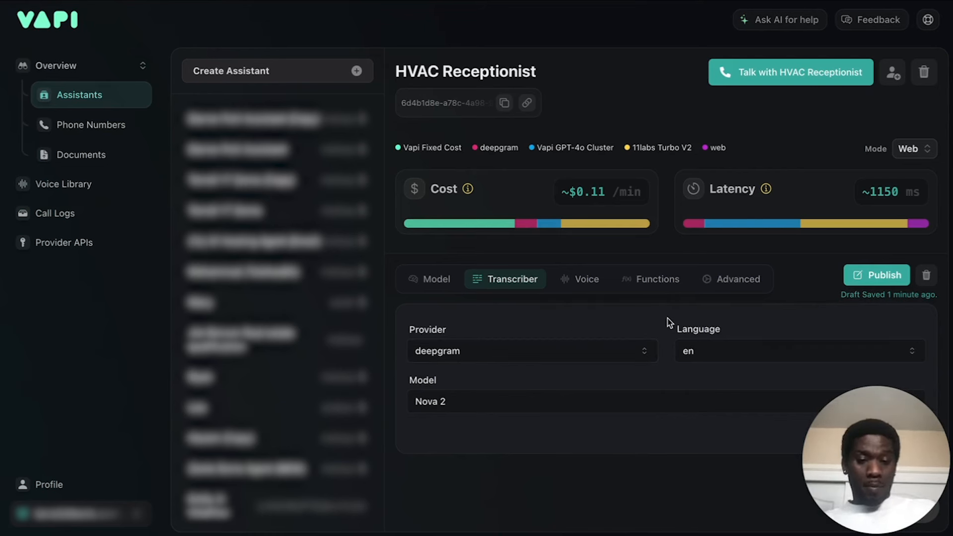
Check the transcriber's language choices, leaving en selected, and choose Nova 2 as the transcription model.
{"action": "left_click", "coordinate": [744, 350]}
{"action": "left_click", "coordinate": [640, 318]}
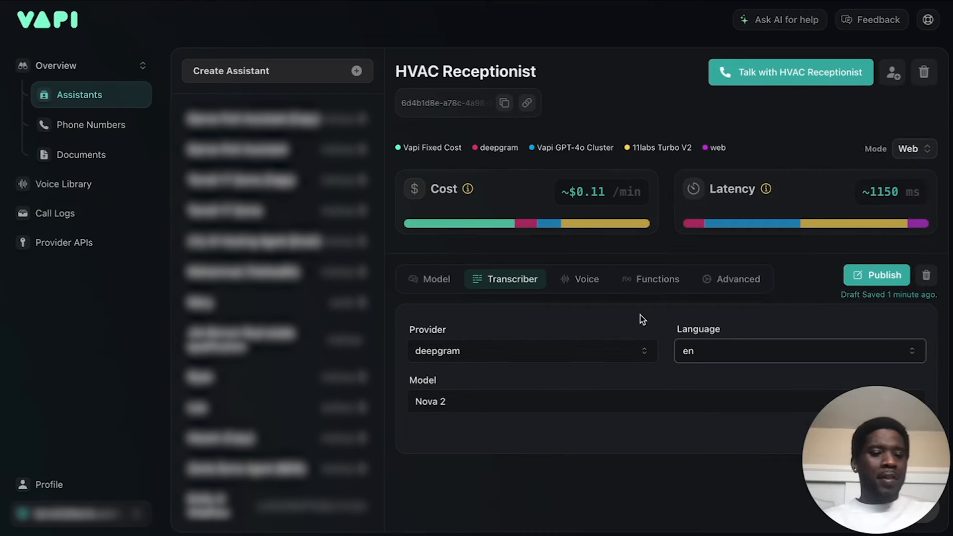
{"action": "left_click", "coordinate": [631, 330]}
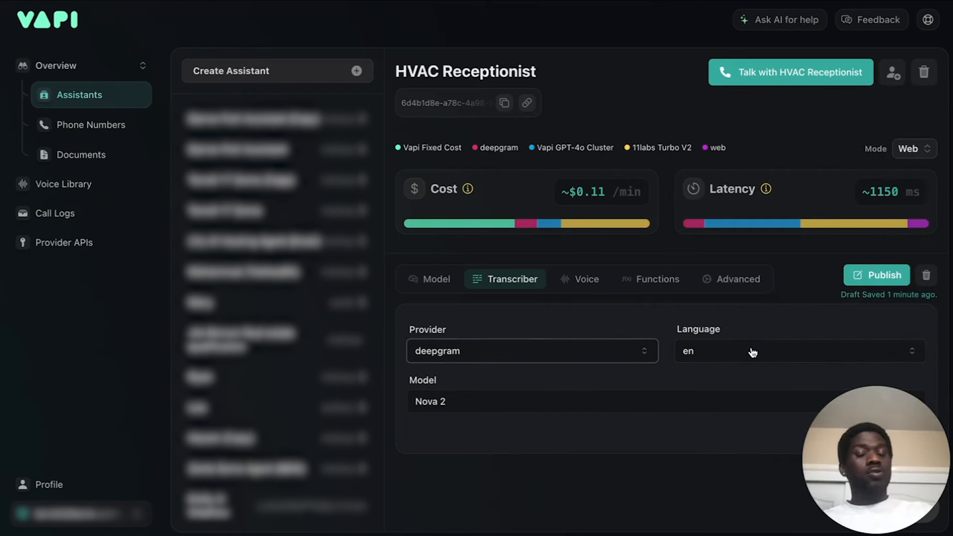
{"action": "left_click", "coordinate": [752, 351]}
{"action": "left_click", "coordinate": [628, 321]}
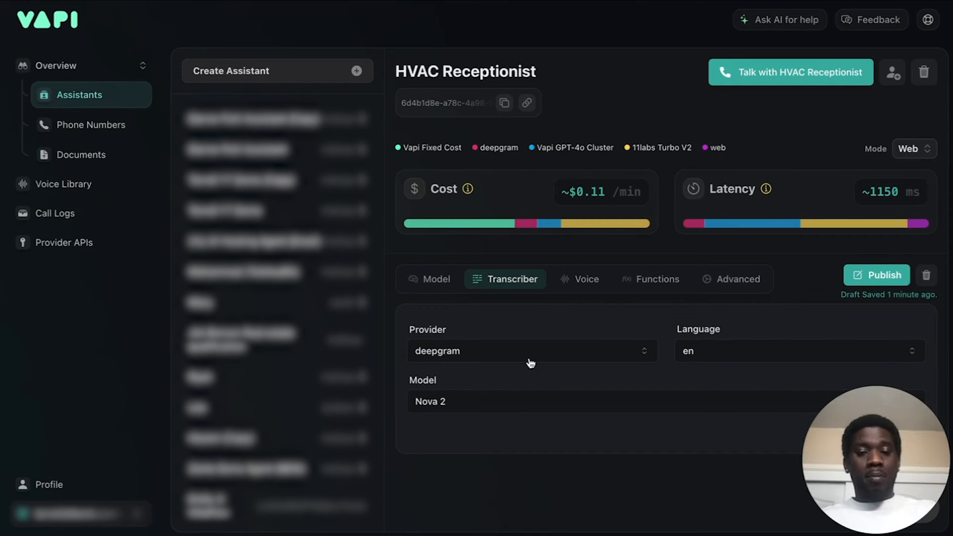
{"action": "left_click", "coordinate": [457, 401]}
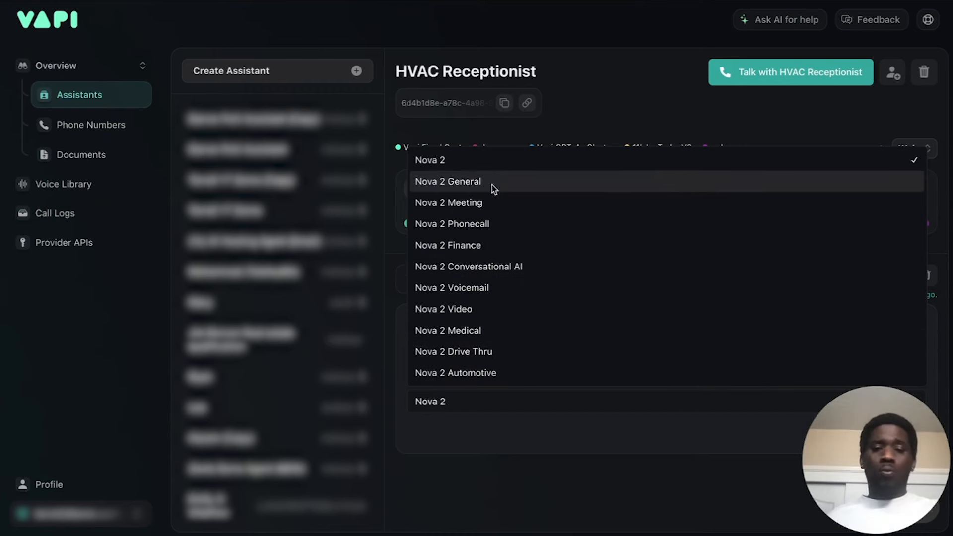
{"action": "left_click", "coordinate": [482, 164]}
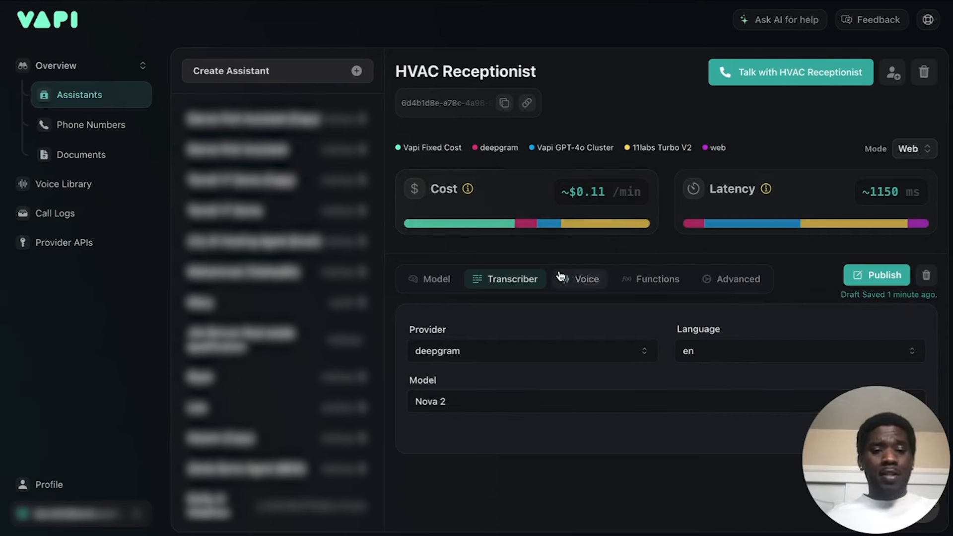
Set the assistant's voice provider to playht.
{"action": "left_click", "coordinate": [575, 281]}
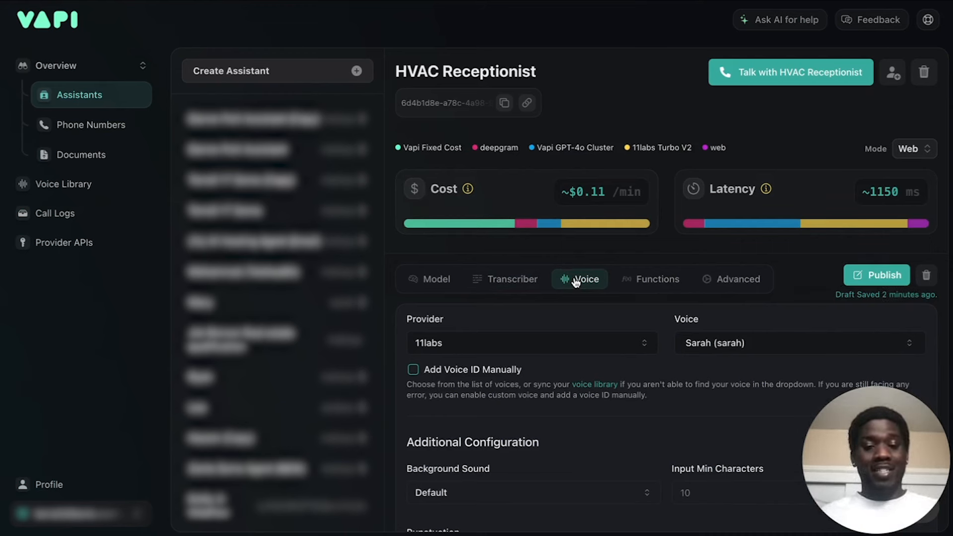
{"action": "left_click", "coordinate": [570, 344]}
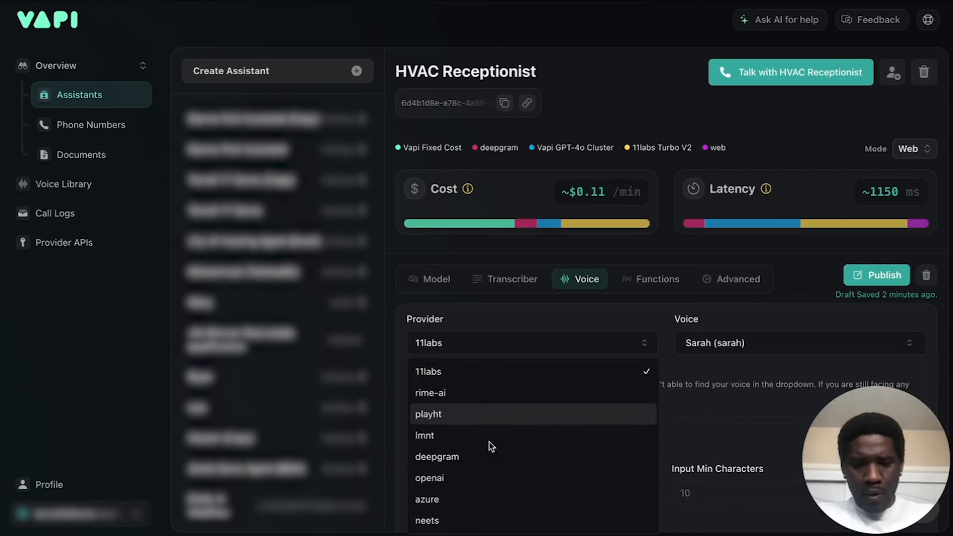
{"action": "left_click", "coordinate": [457, 414]}
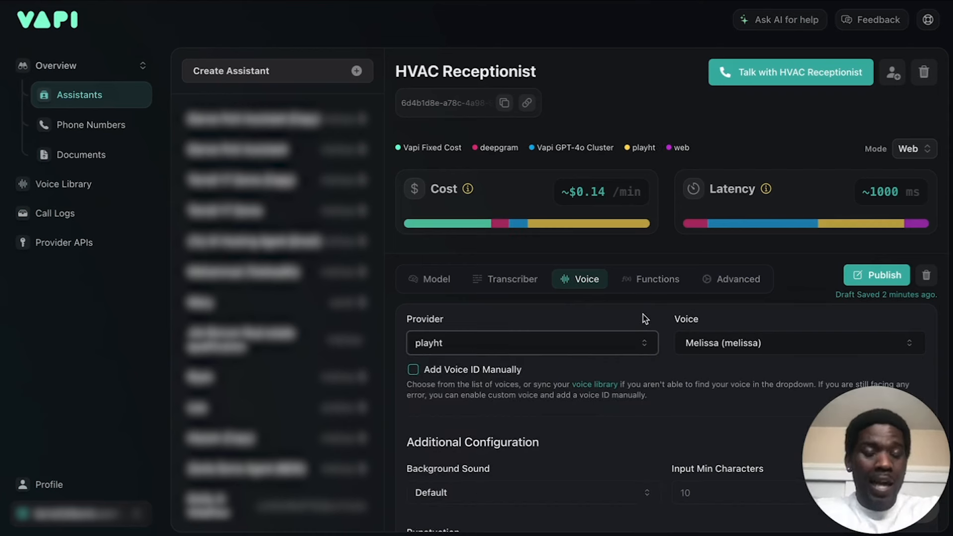
Try azure as the voice provider for comparison, and switch back to playht.
{"action": "left_click", "coordinate": [612, 341]}
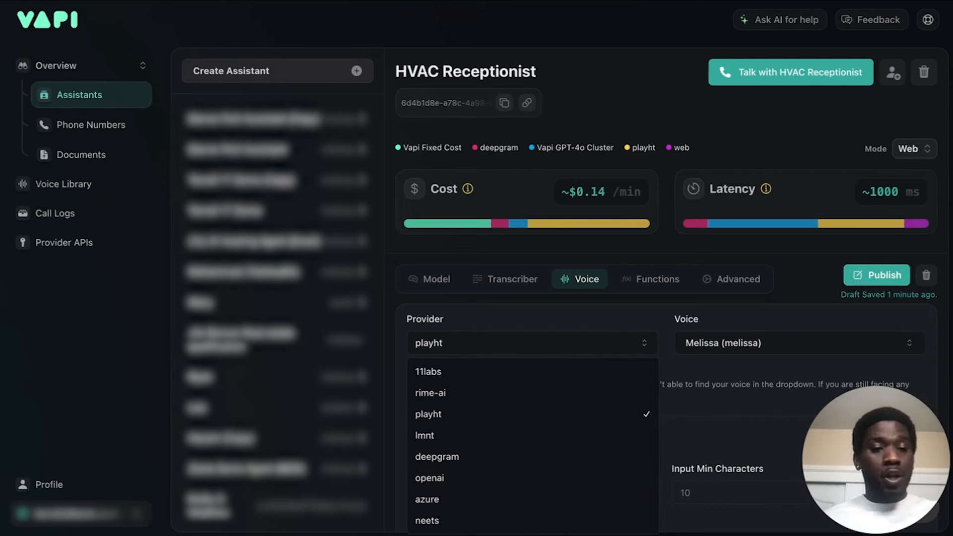
{"action": "left_click", "coordinate": [491, 500]}
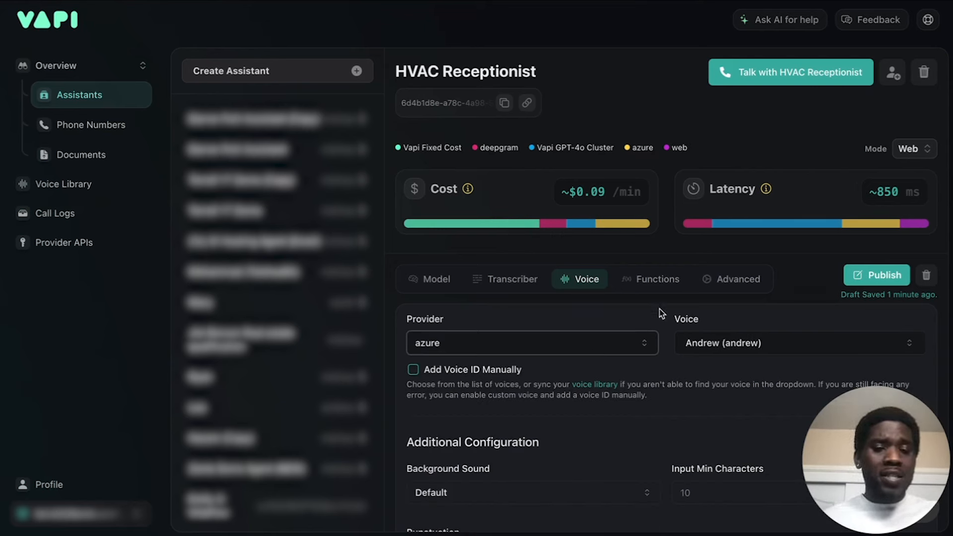
{"action": "left_click", "coordinate": [624, 342]}
{"action": "left_click", "coordinate": [506, 412]}
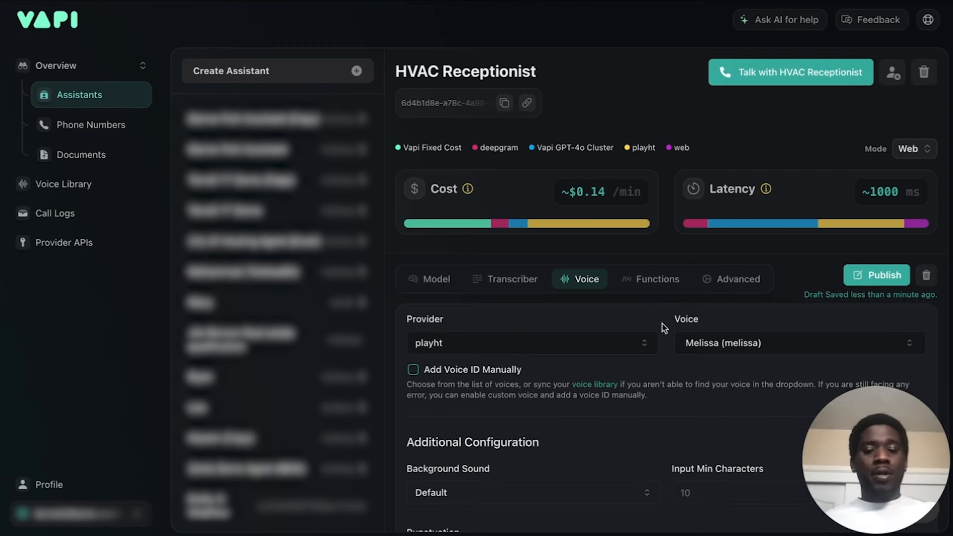
Browse the playht voices available for the assistant, leaving Melissa selected.
{"action": "scroll", "coordinate": [662, 323], "scroll_direction": "down", "scroll_amount": 3}
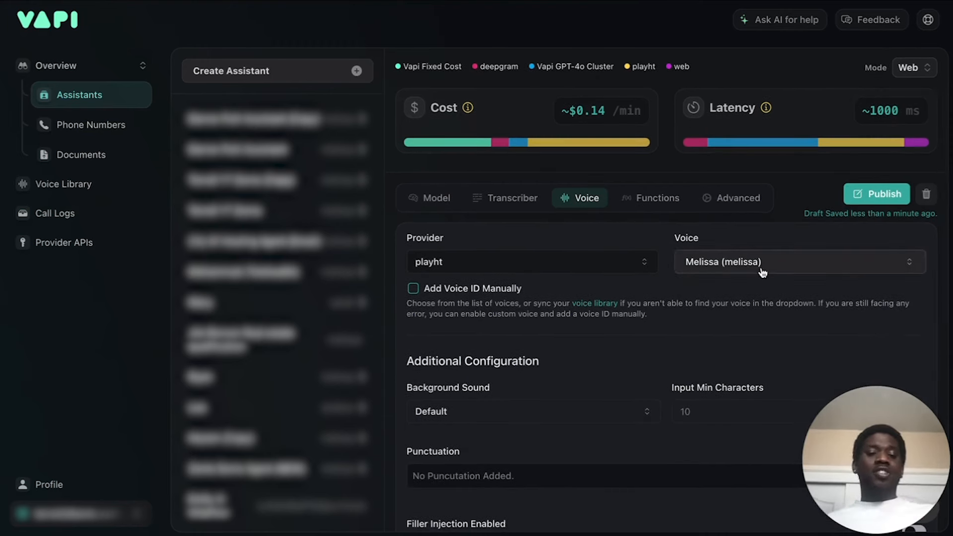
{"action": "left_click", "coordinate": [761, 272]}
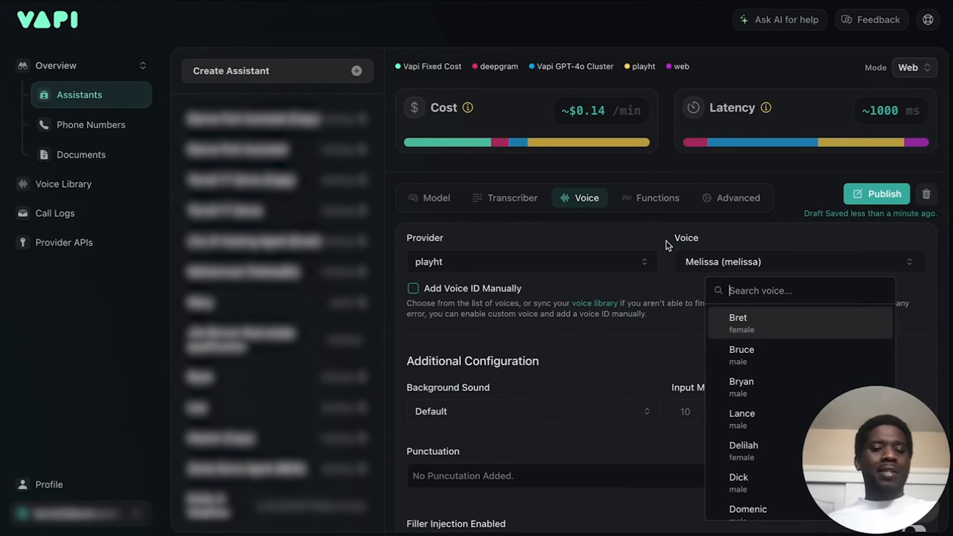
{"action": "left_click", "coordinate": [737, 262]}
{"action": "left_click", "coordinate": [750, 264]}
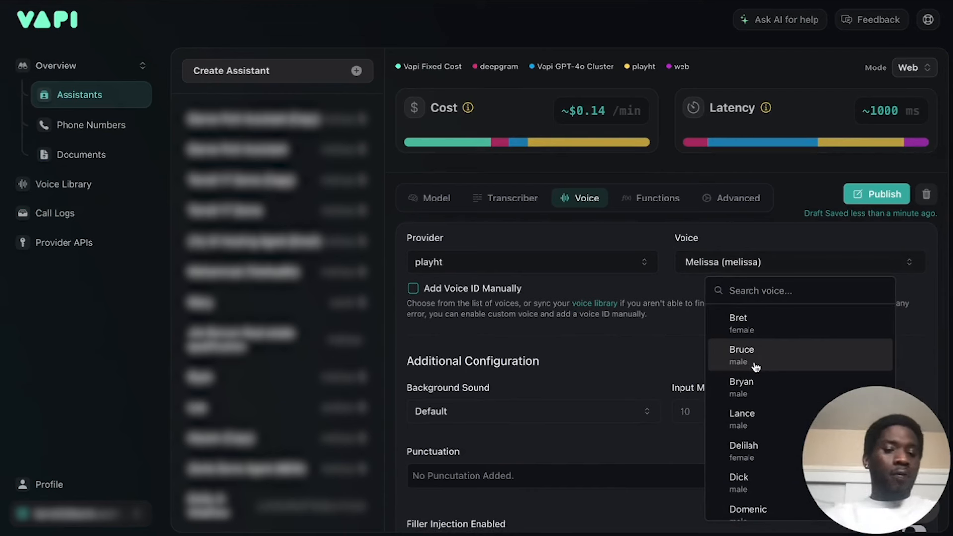
{"action": "scroll", "coordinate": [755, 366], "scroll_direction": "down", "scroll_amount": 3}
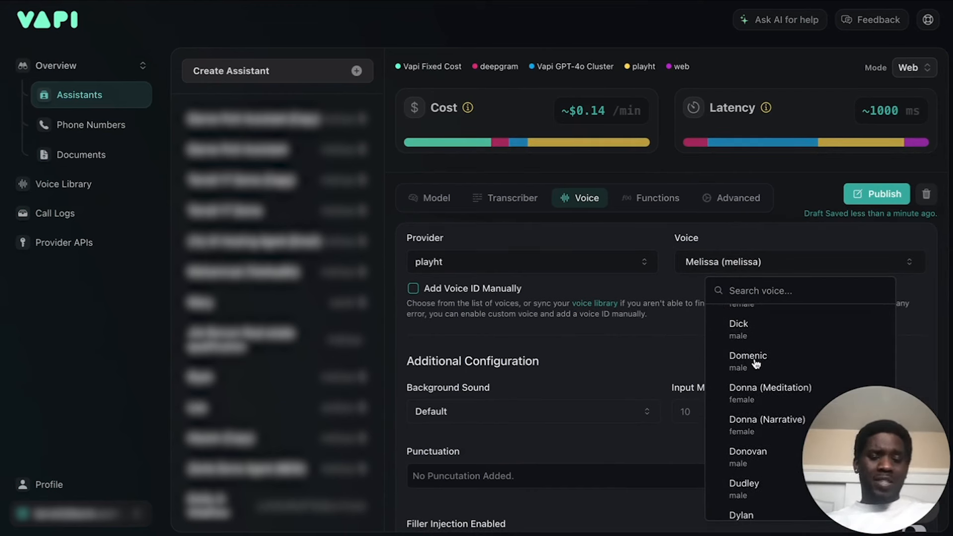
{"action": "scroll", "coordinate": [755, 363], "scroll_direction": "down", "scroll_amount": 2}
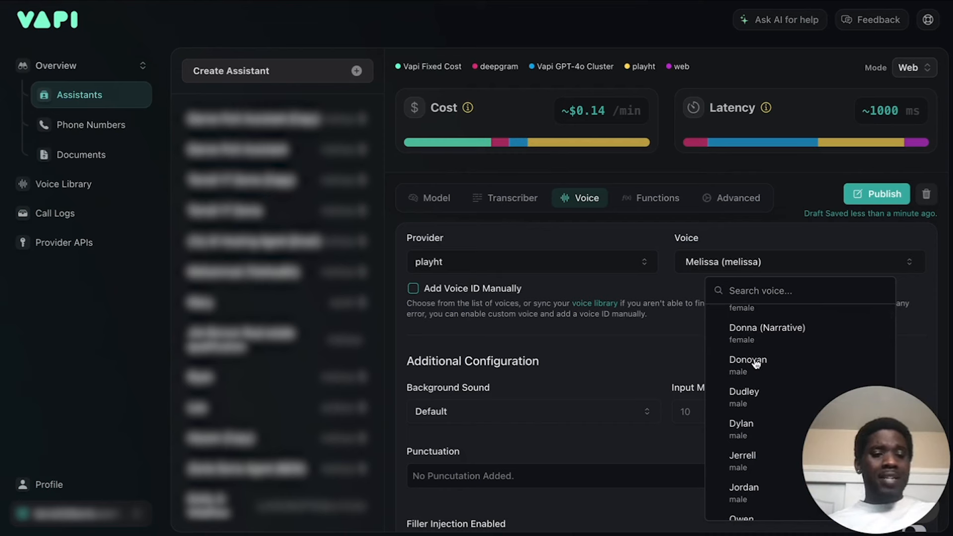
{"action": "left_click", "coordinate": [664, 241]}
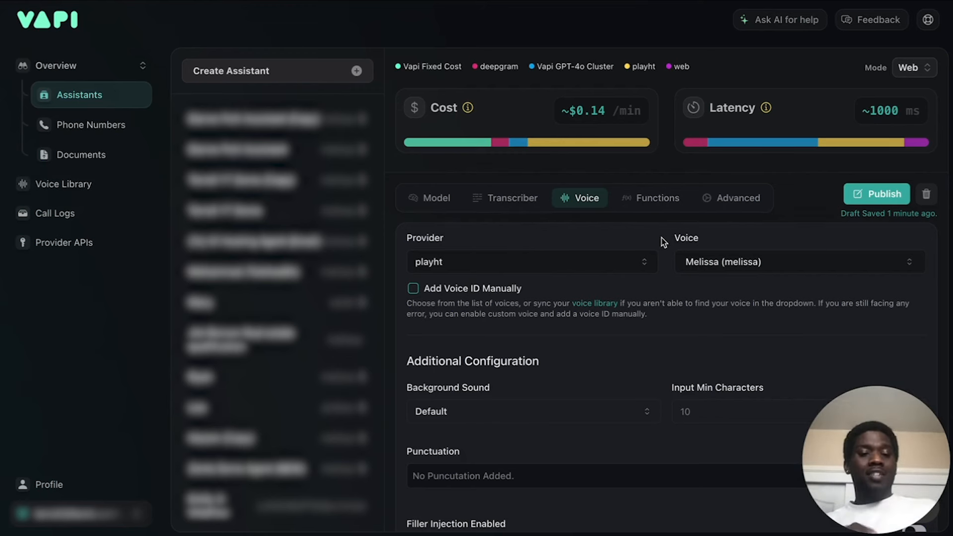
Set the assistant's background sound to Off in the additional voice configuration.
{"action": "scroll", "coordinate": [657, 342], "scroll_direction": "down", "scroll_amount": 3}
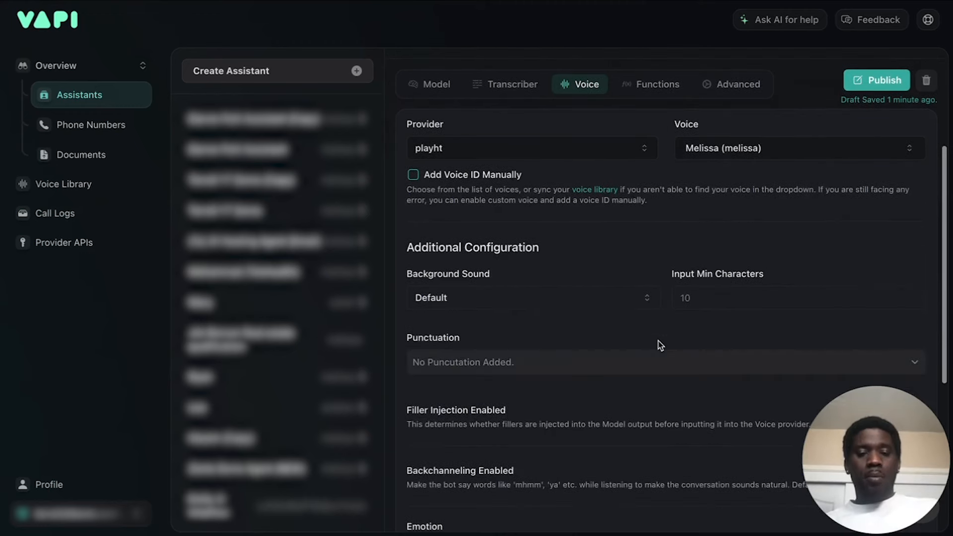
{"action": "scroll", "coordinate": [658, 342], "scroll_direction": "down", "scroll_amount": 2}
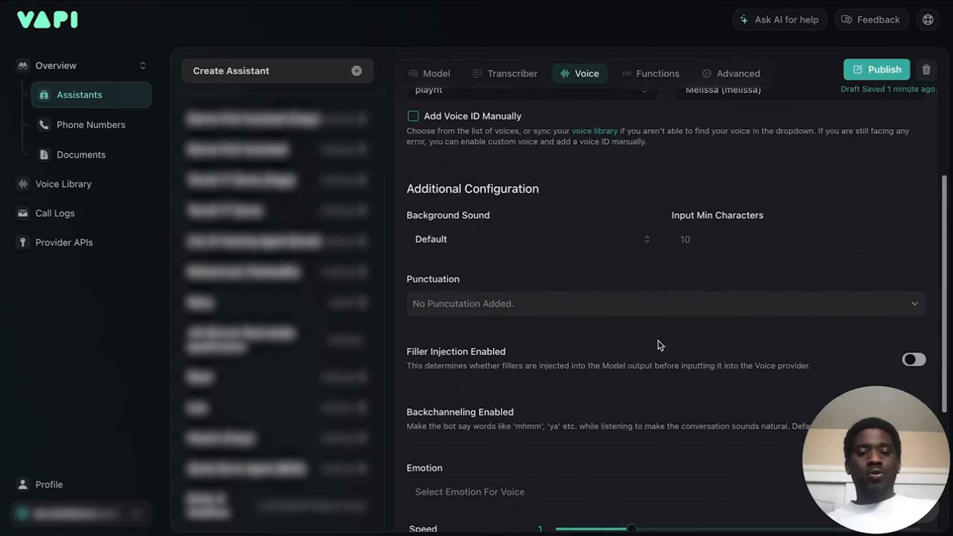
{"action": "left_click", "coordinate": [516, 238]}
{"action": "left_click", "coordinate": [484, 265]}
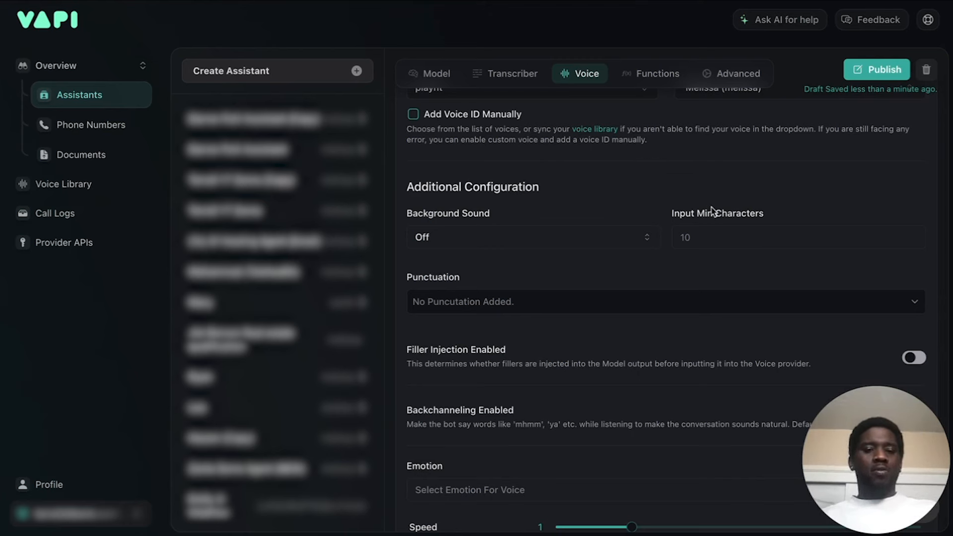
Set the voice's Input Min Characters to 5.
{"action": "left_click", "coordinate": [707, 239]}
{"action": "left_click", "coordinate": [736, 194]}
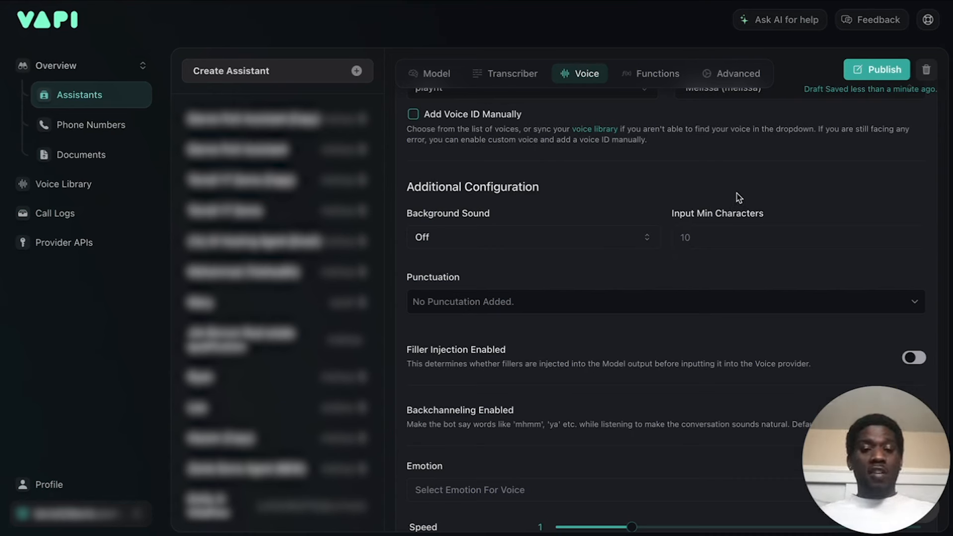
{"action": "left_click", "coordinate": [709, 246]}
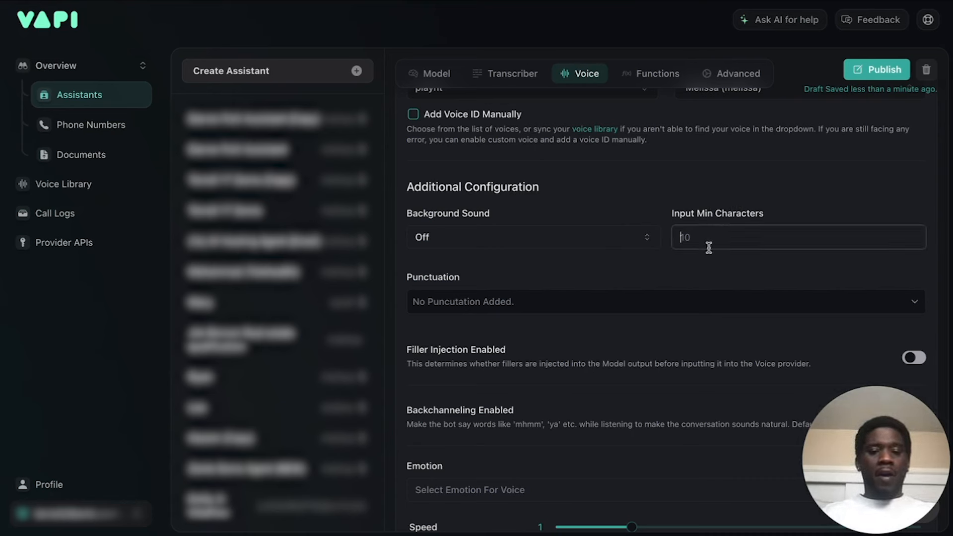
{"action": "key", "text": "Delete"}
{"action": "key", "text": "Delete"}
{"action": "type", "text": "5"}
{"action": "left_click", "coordinate": [696, 179]}
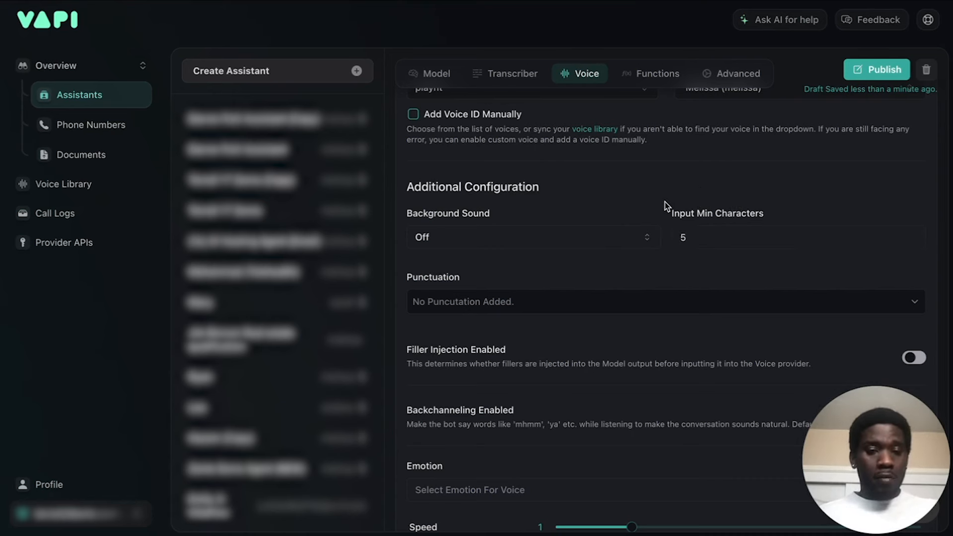
Check the available punctuation choices for the voice without adding any.
{"action": "scroll", "coordinate": [667, 205], "scroll_direction": "down", "scroll_amount": 1}
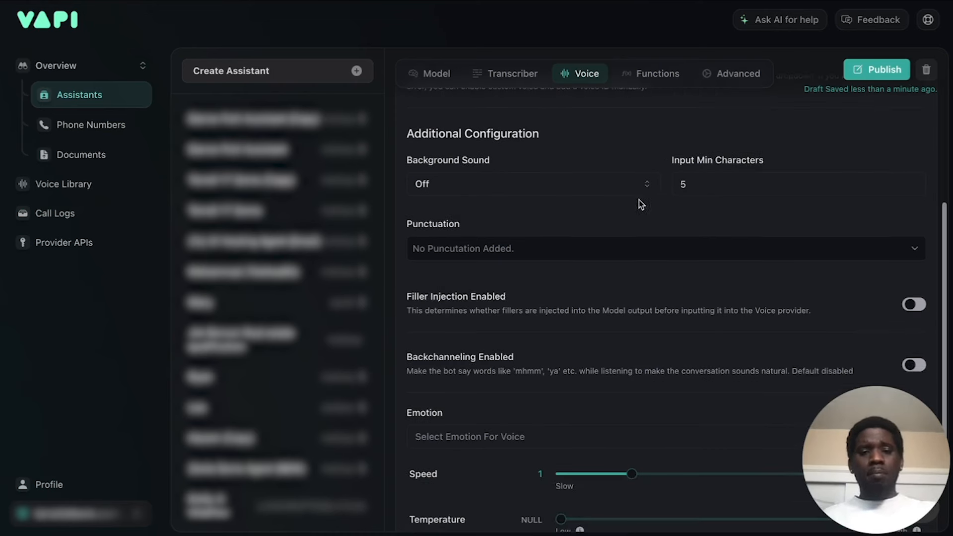
{"action": "left_click", "coordinate": [538, 248]}
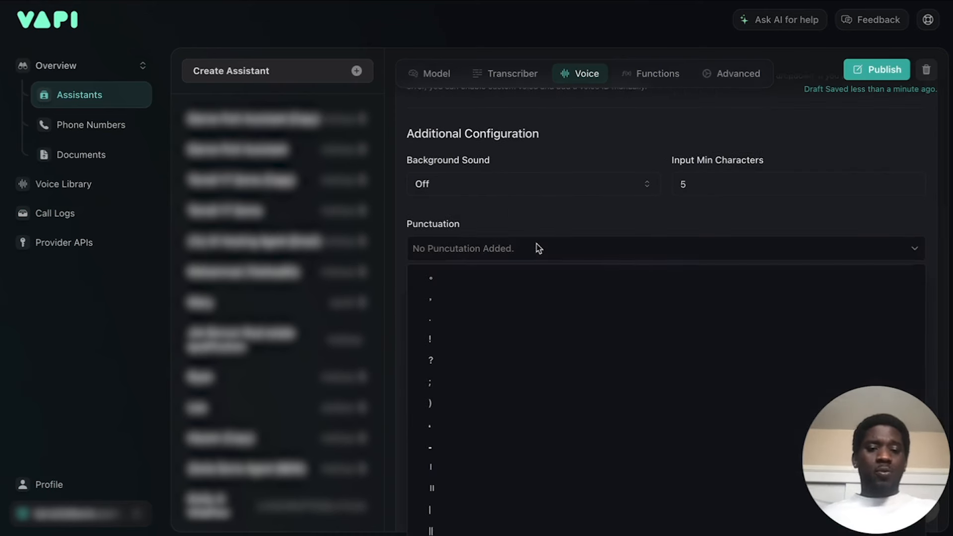
{"action": "left_click", "coordinate": [560, 225]}
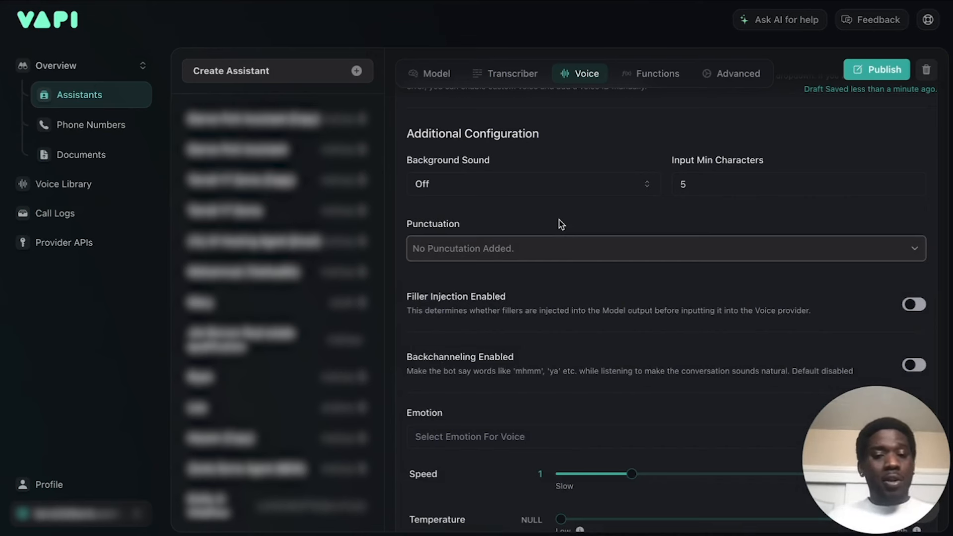
Review the filler injection and backchanneling options, leaving both disabled, and set the voice's emotion to Female Happy.
{"action": "scroll", "coordinate": [561, 224], "scroll_direction": "down", "scroll_amount": 1}
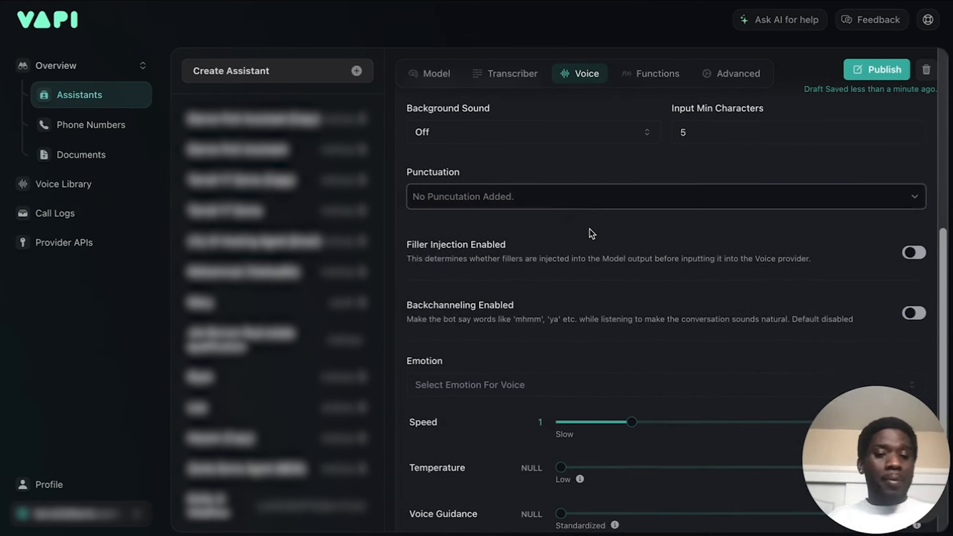
{"action": "scroll", "coordinate": [592, 236], "scroll_direction": "down", "scroll_amount": 1}
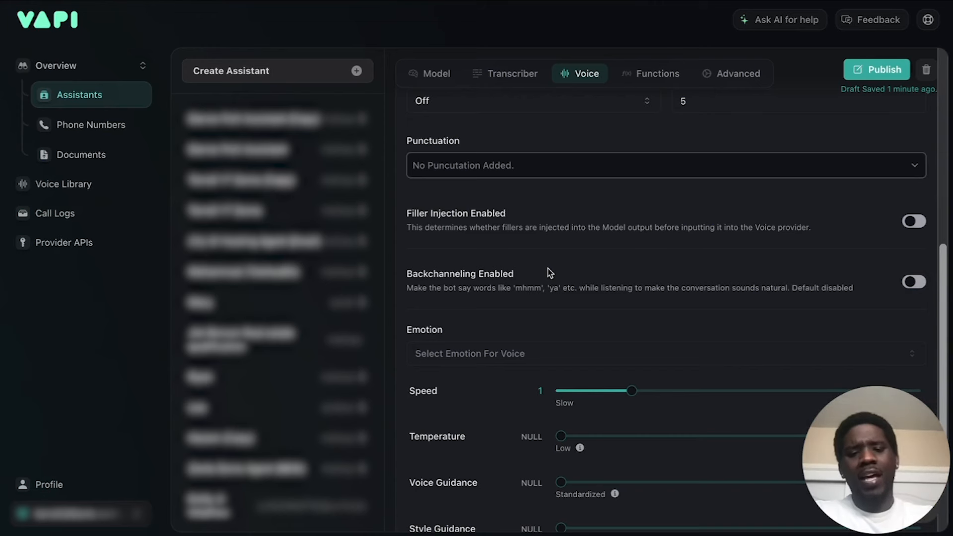
{"action": "scroll", "coordinate": [549, 273], "scroll_direction": "down", "scroll_amount": 2}
{"action": "left_click", "coordinate": [473, 281]}
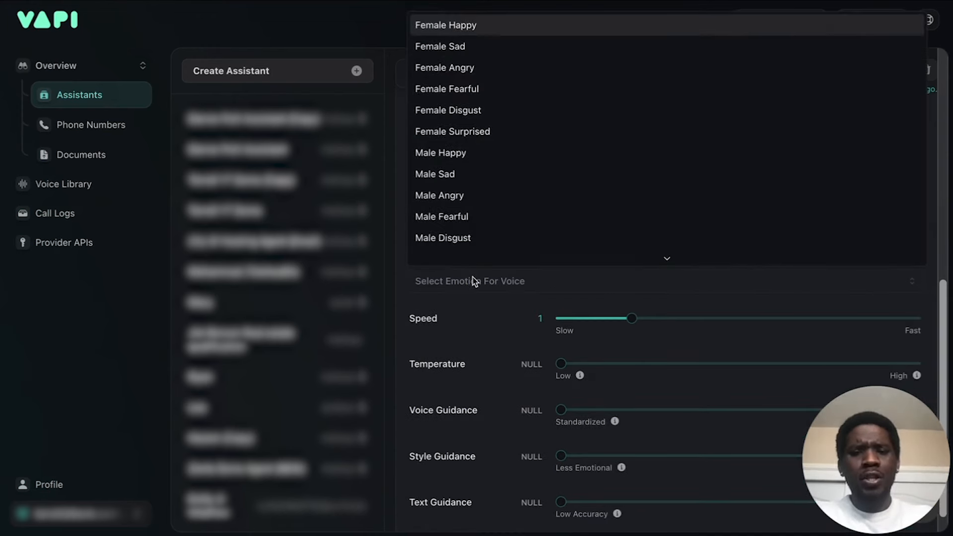
{"action": "left_click", "coordinate": [482, 26]}
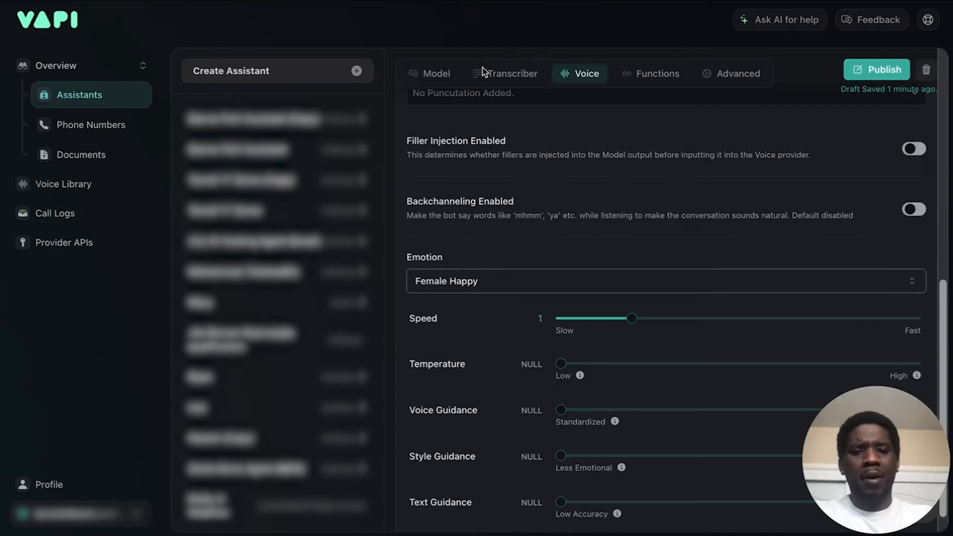
Lower the voice's speed to 0.1.
{"action": "scroll", "coordinate": [526, 203], "scroll_direction": "up", "scroll_amount": 1}
{"action": "scroll", "coordinate": [716, 166], "scroll_direction": "up", "scroll_amount": 1}
{"action": "scroll", "coordinate": [782, 159], "scroll_direction": "down", "scroll_amount": 2}
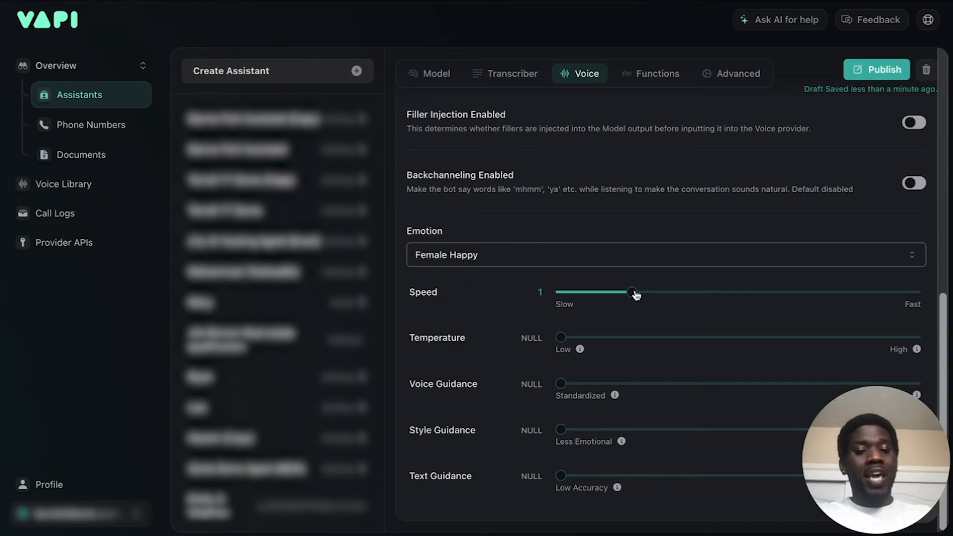
{"action": "left_click_drag", "start_coordinate": [631, 292], "coordinate": [486, 309]}
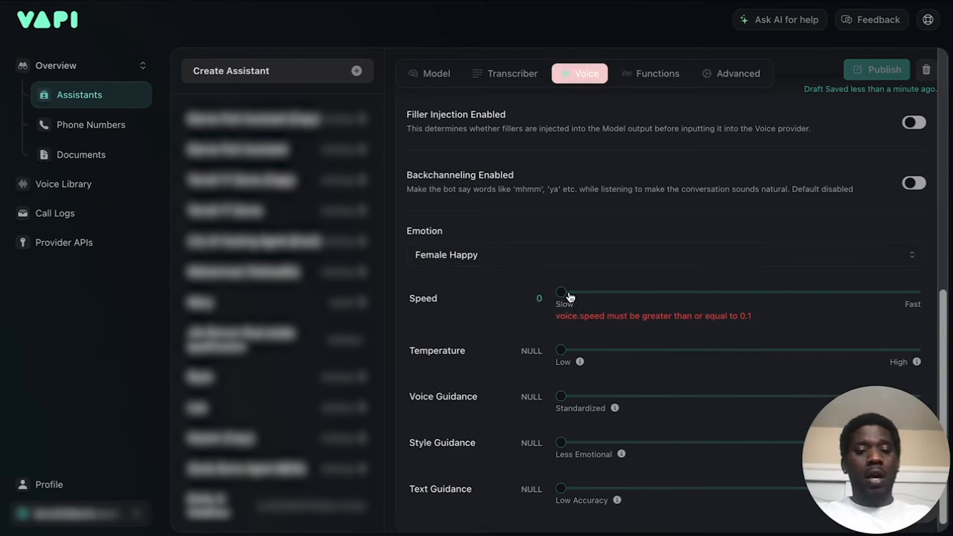
{"action": "mouse_move", "coordinate": [566, 297]}
{"action": "left_mouse_down"}
{"action": "mouse_move", "coordinate": [595, 294]}
{"action": "mouse_move", "coordinate": [544, 291]}
{"action": "mouse_move", "coordinate": [566, 294]}
{"action": "left_mouse_up"}
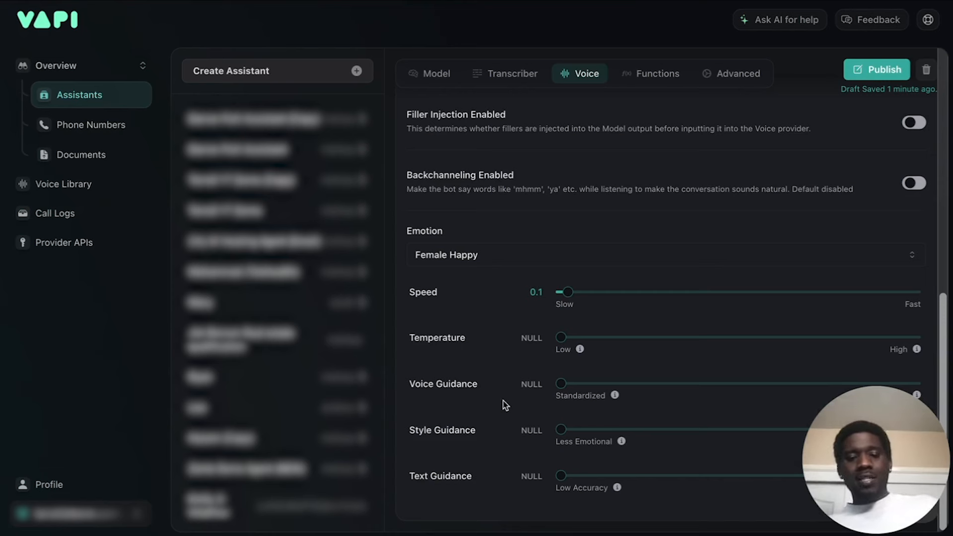
Raise the voice's Text Guidance to 1.3, leaving Temperature, Voice Guidance and Style Guidance unset.
{"action": "mouse_move", "coordinate": [616, 399]}
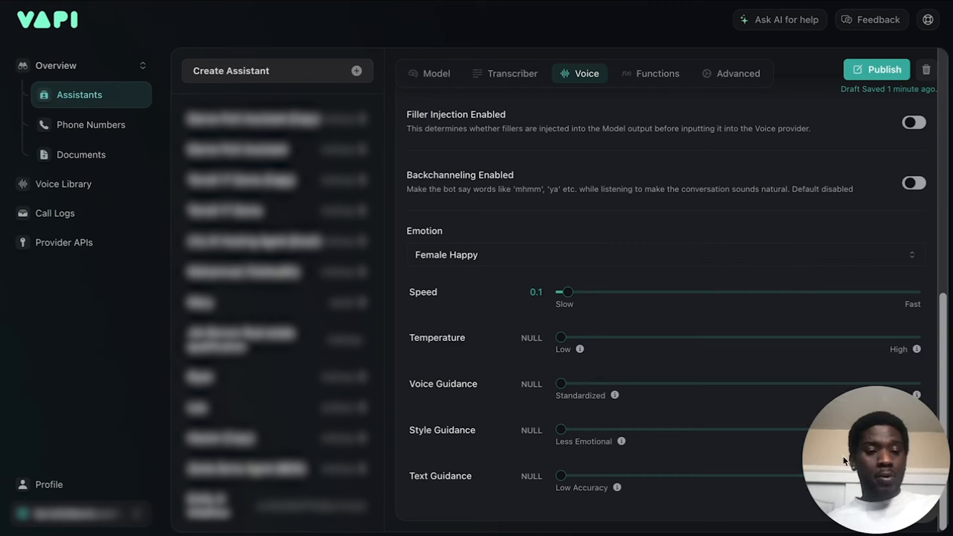
{"action": "mouse_move", "coordinate": [877, 474]}
{"action": "left_mouse_down"}
{"action": "mouse_move", "coordinate": [879, 149]}
{"action": "mouse_move", "coordinate": [883, 471]}
{"action": "left_mouse_up"}
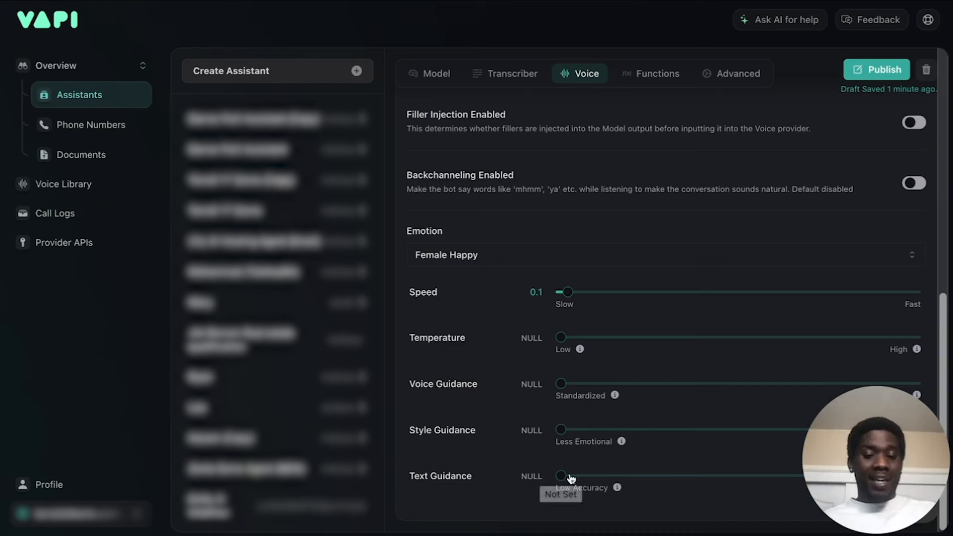
{"action": "mouse_move", "coordinate": [561, 479]}
{"action": "left_click_drag", "start_coordinate": [561, 478], "coordinate": [649, 485]}
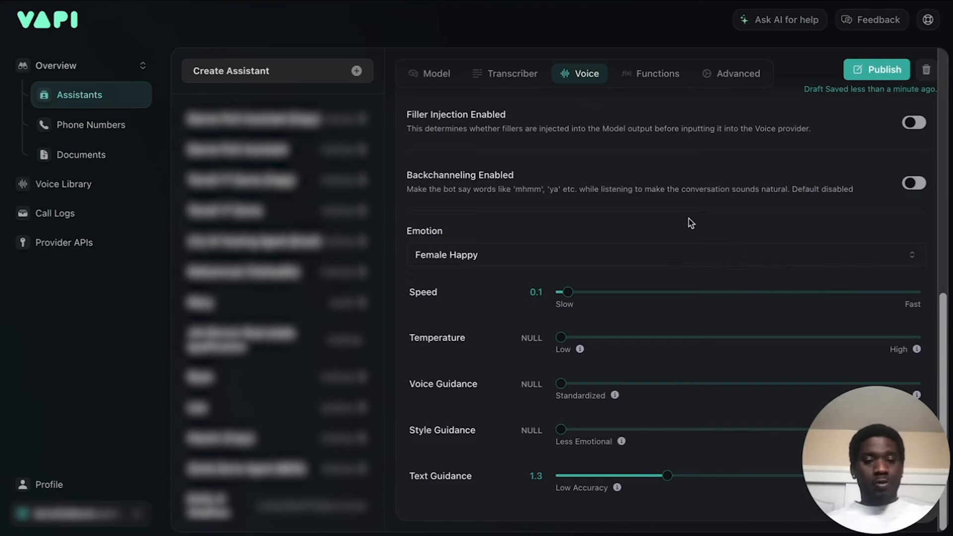
Open the assistant's function settings and enable the predefined End Call Function.
{"action": "scroll", "coordinate": [690, 222], "scroll_direction": "up", "scroll_amount": 10}
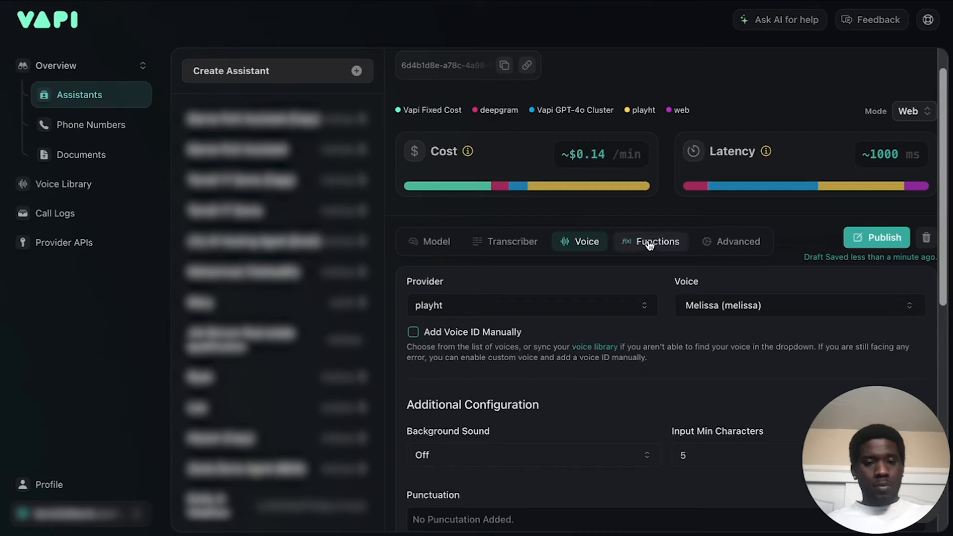
{"action": "left_click", "coordinate": [655, 243]}
{"action": "scroll", "coordinate": [655, 243], "scroll_direction": "down", "scroll_amount": 3}
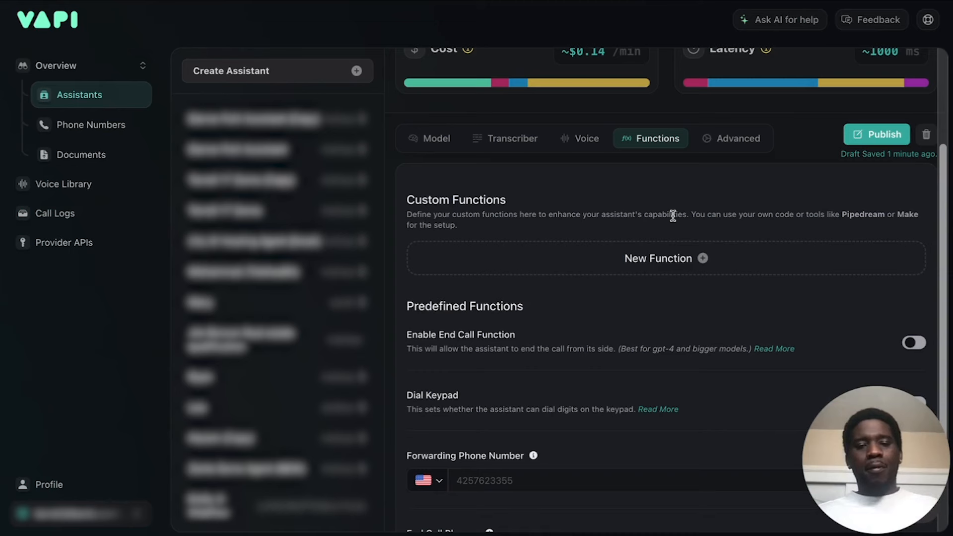
{"action": "scroll", "coordinate": [672, 216], "scroll_direction": "down", "scroll_amount": 2}
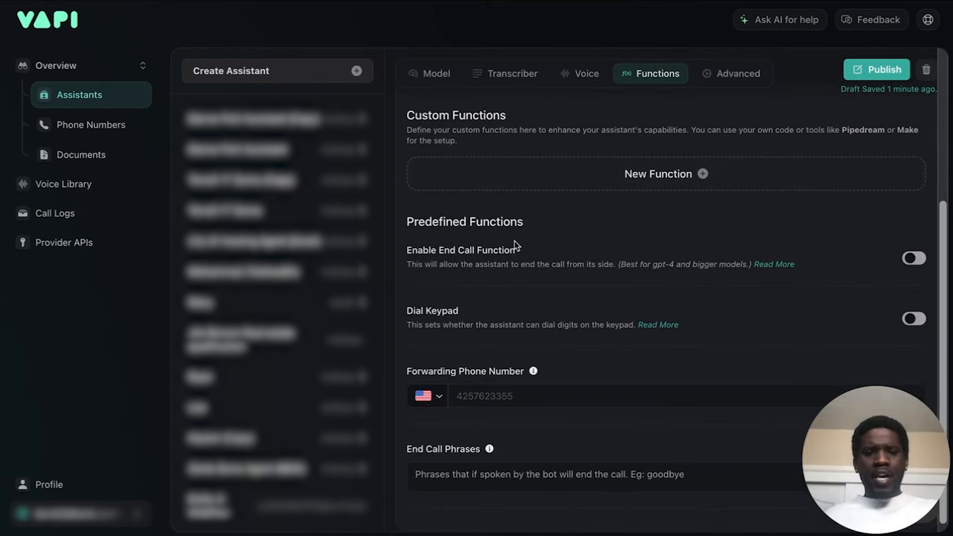
{"action": "left_click", "coordinate": [912, 259]}
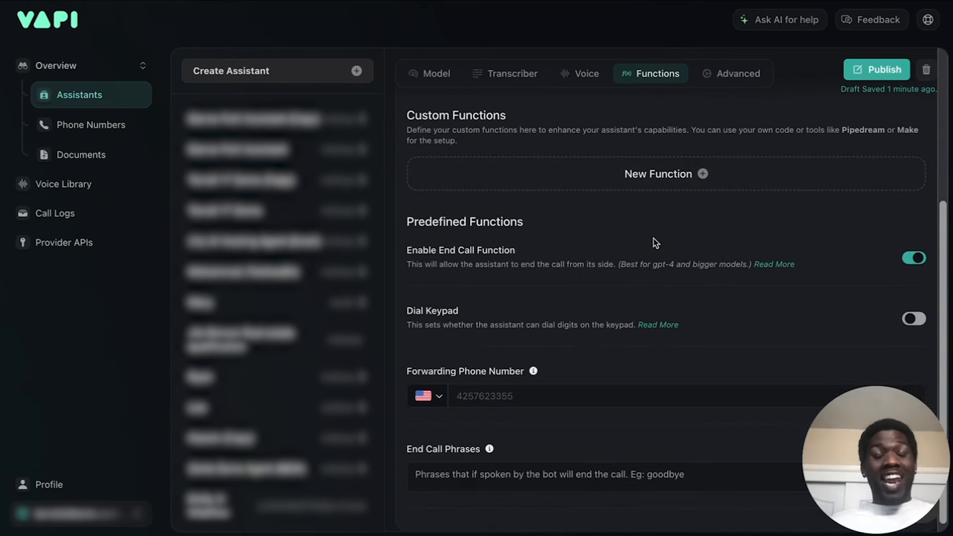
Enter the US forwarding phone number in the assistant's predefined functions.
{"action": "scroll", "coordinate": [654, 243], "scroll_direction": "down", "scroll_amount": 1}
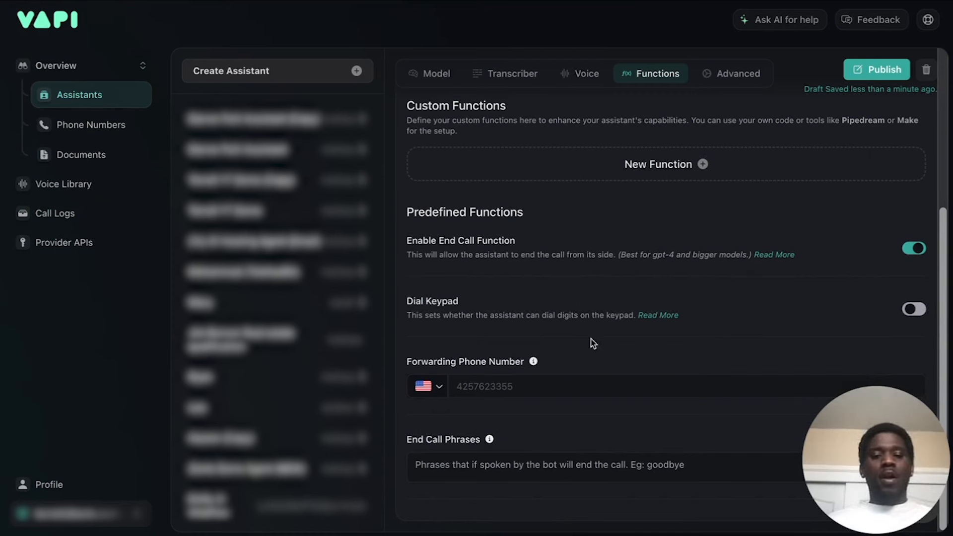
{"action": "left_click", "coordinate": [508, 386]}
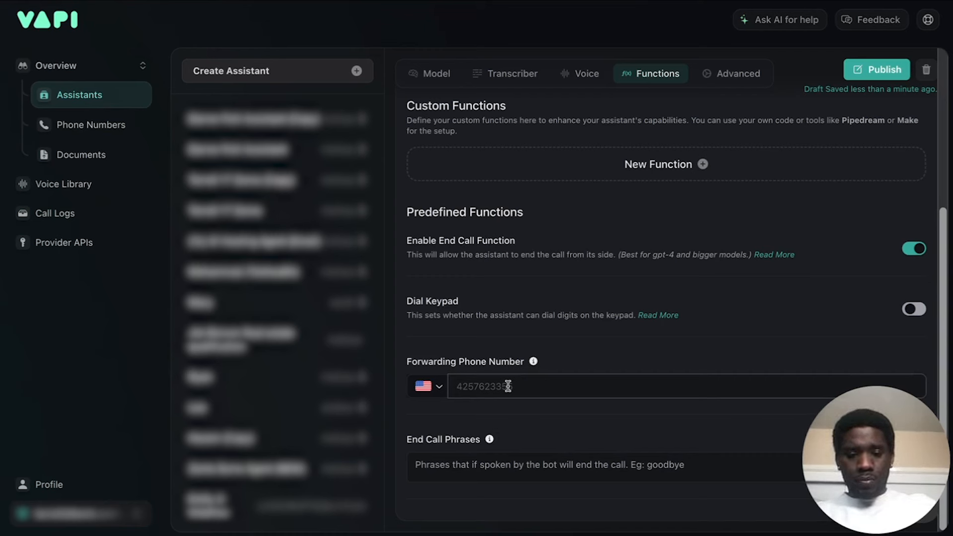
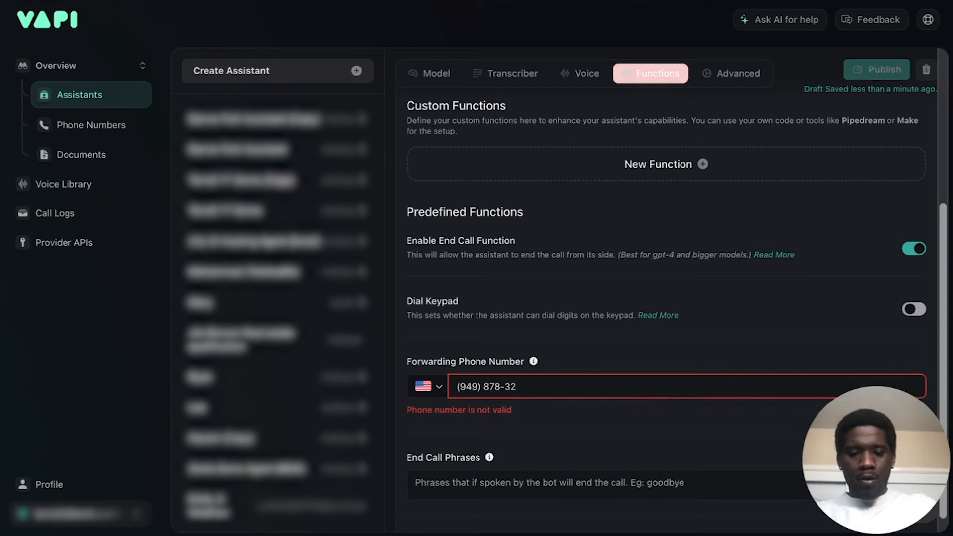
{"action": "left_click", "coordinate": [609, 345]}
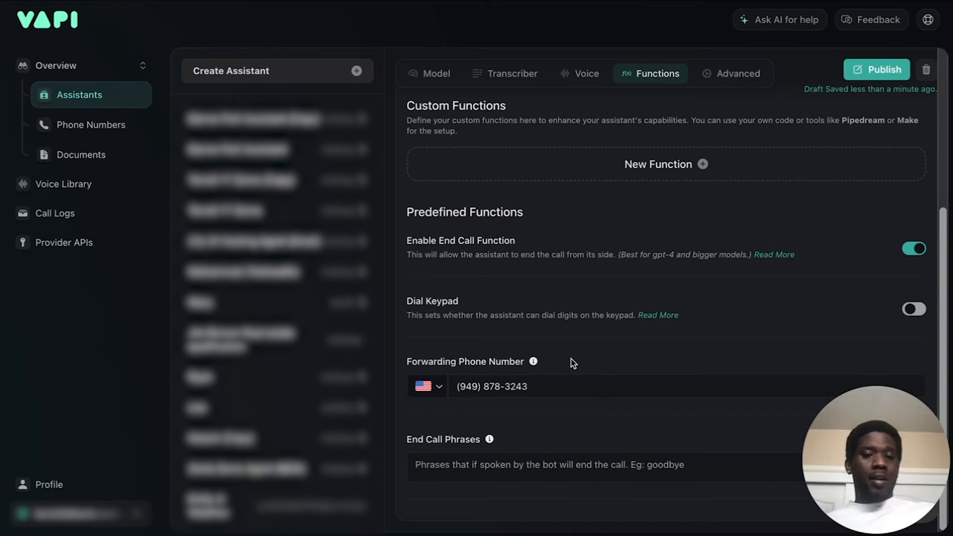
Open the assistant's advanced settings and set both Response Delay and LLM Request Delay to 0 seconds.
{"action": "scroll", "coordinate": [629, 221], "scroll_direction": "up", "scroll_amount": 5}
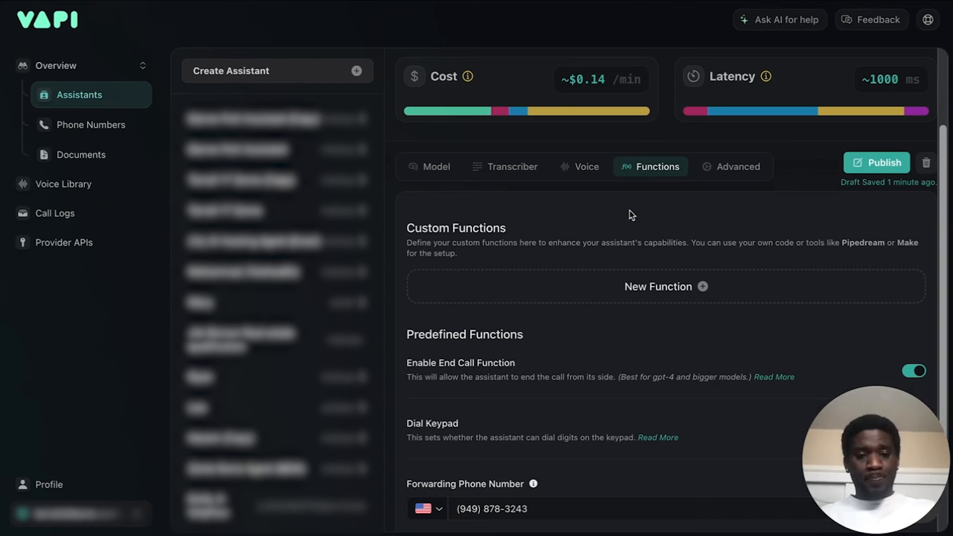
{"action": "left_click", "coordinate": [745, 168]}
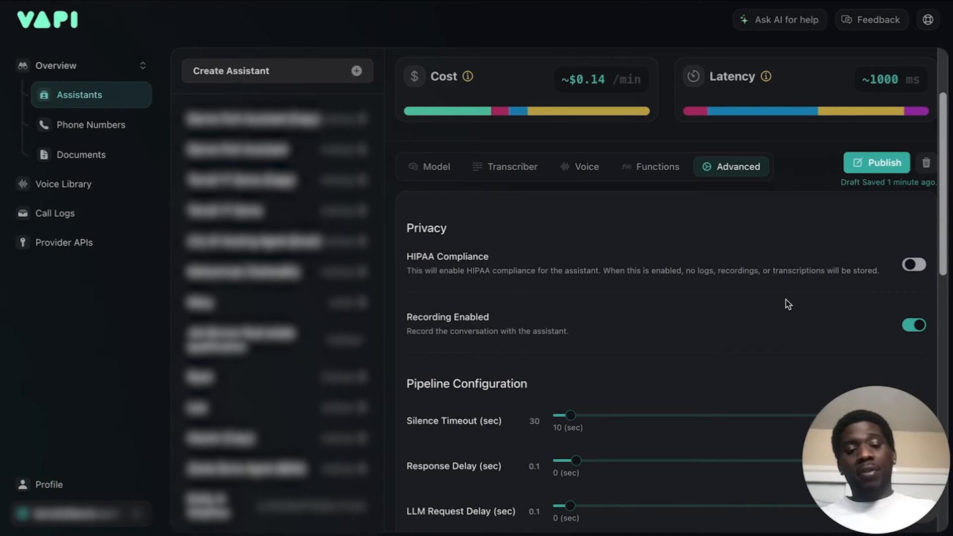
{"action": "scroll", "coordinate": [786, 303], "scroll_direction": "down", "scroll_amount": 3}
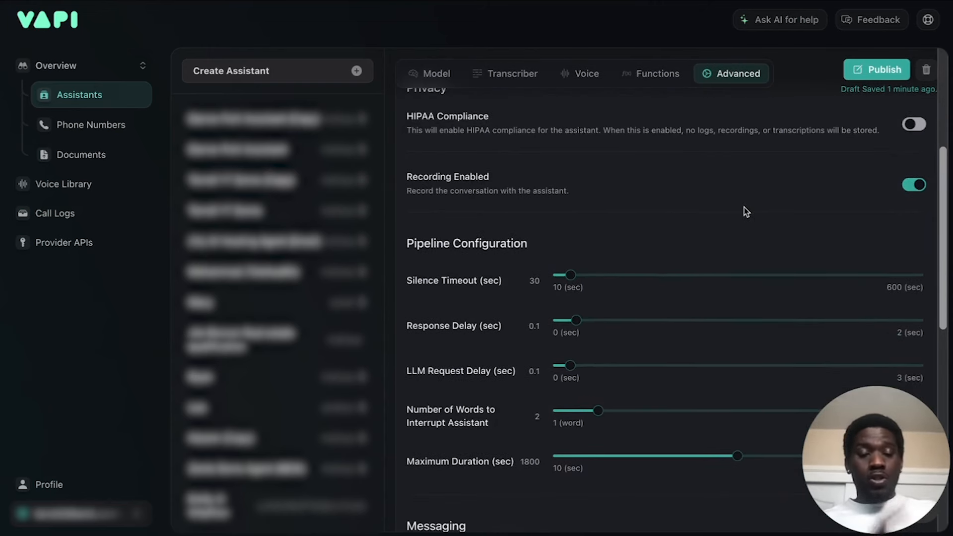
{"action": "scroll", "coordinate": [744, 208], "scroll_direction": "down", "scroll_amount": 2}
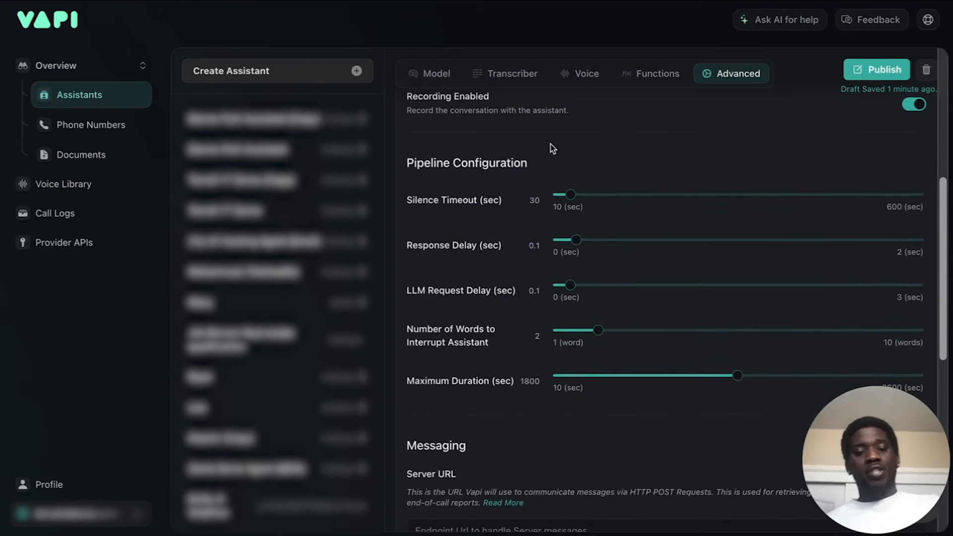
{"action": "scroll", "coordinate": [549, 144], "scroll_direction": "down", "scroll_amount": 1}
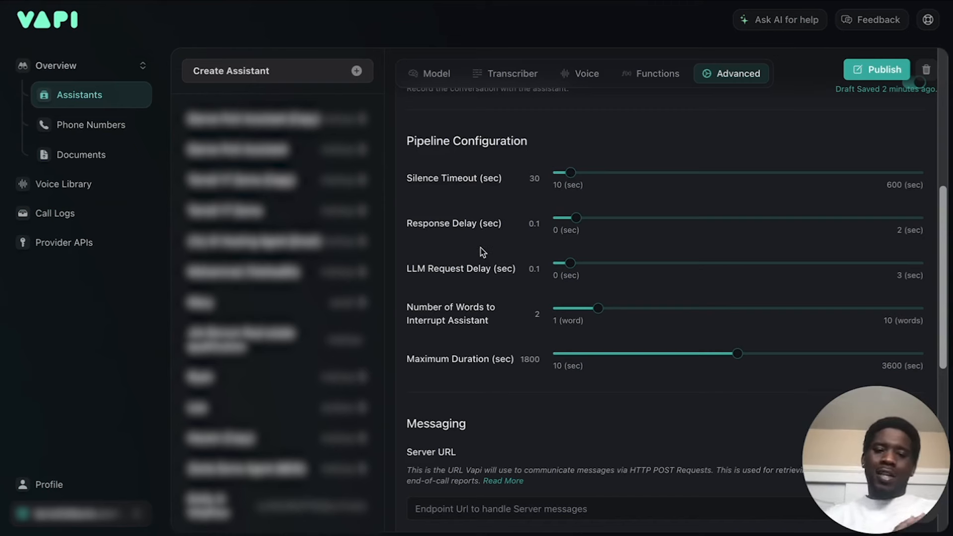
{"action": "left_click_drag", "start_coordinate": [576, 218], "coordinate": [546, 221]}
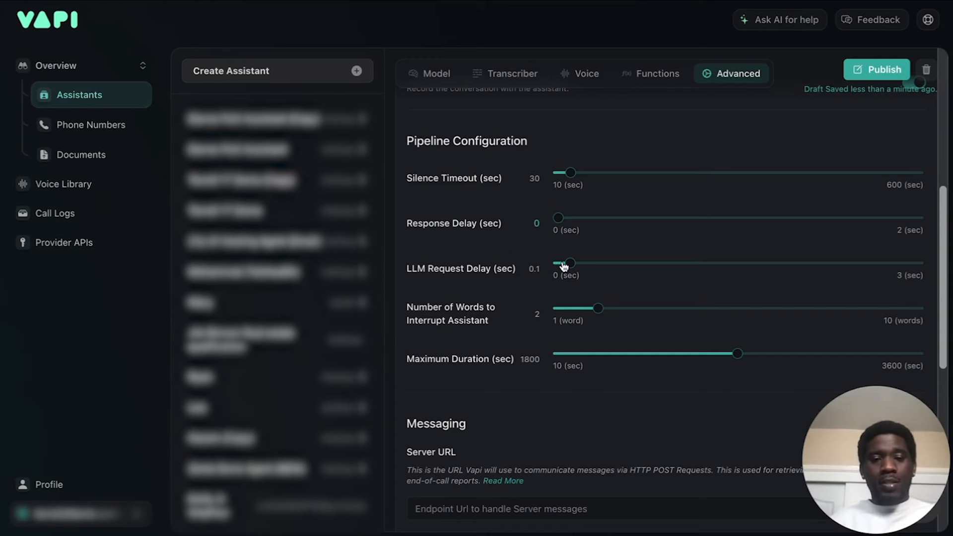
{"action": "left_click_drag", "start_coordinate": [568, 262], "coordinate": [518, 268]}
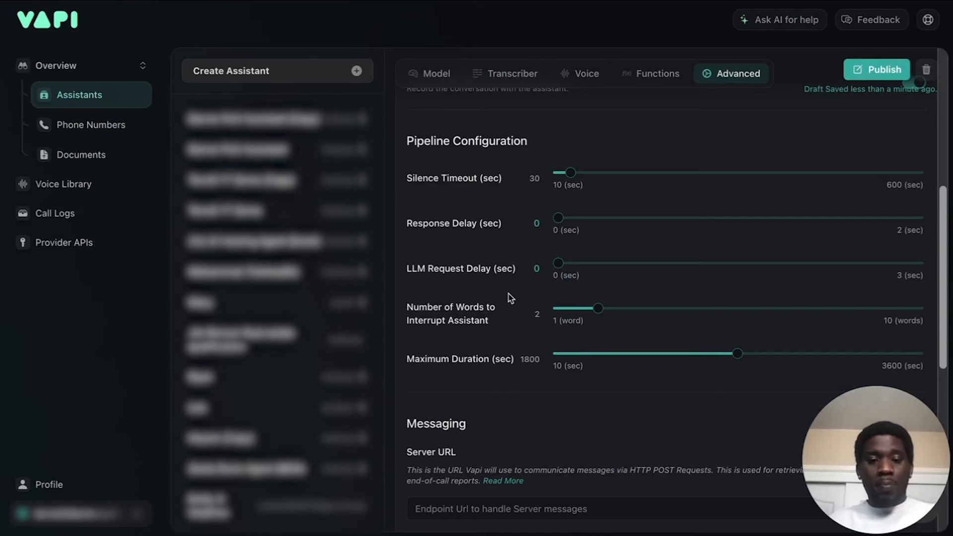
Set the Number of Words to Interrupt Assistant to 1 and the Maximum Duration to 304 seconds.
{"action": "mouse_move", "coordinate": [598, 312]}
{"action": "left_click_drag", "start_coordinate": [599, 311], "coordinate": [541, 315]}
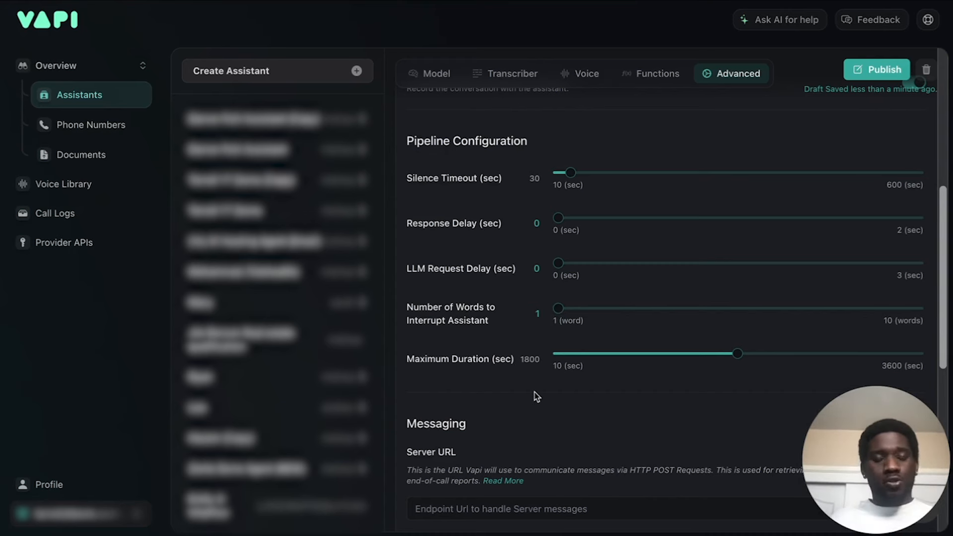
{"action": "left_click_drag", "start_coordinate": [737, 353], "coordinate": [584, 361]}
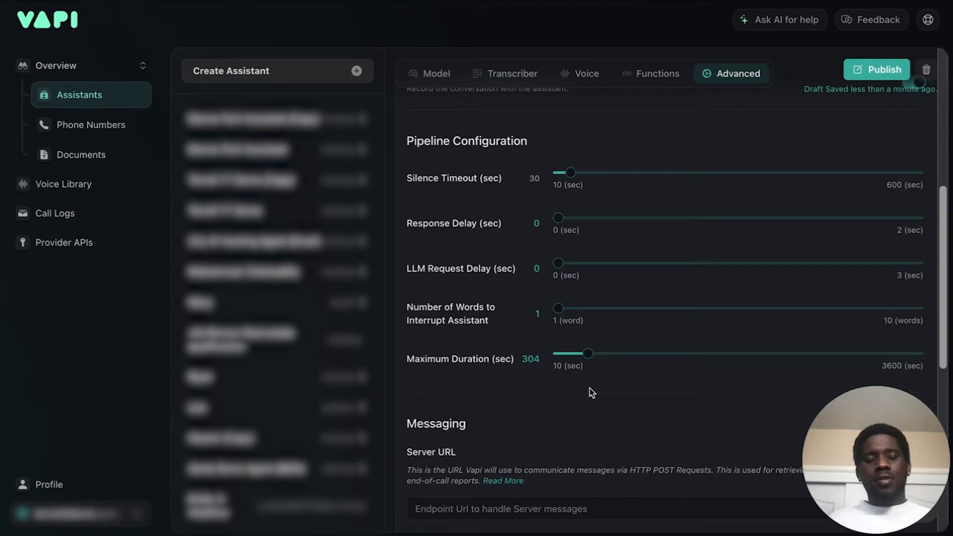
Review the advanced messaging settings, including Server URL, client and server messages, and compare them with the assistant's function settings.
{"action": "scroll", "coordinate": [591, 392], "scroll_direction": "down", "scroll_amount": 4}
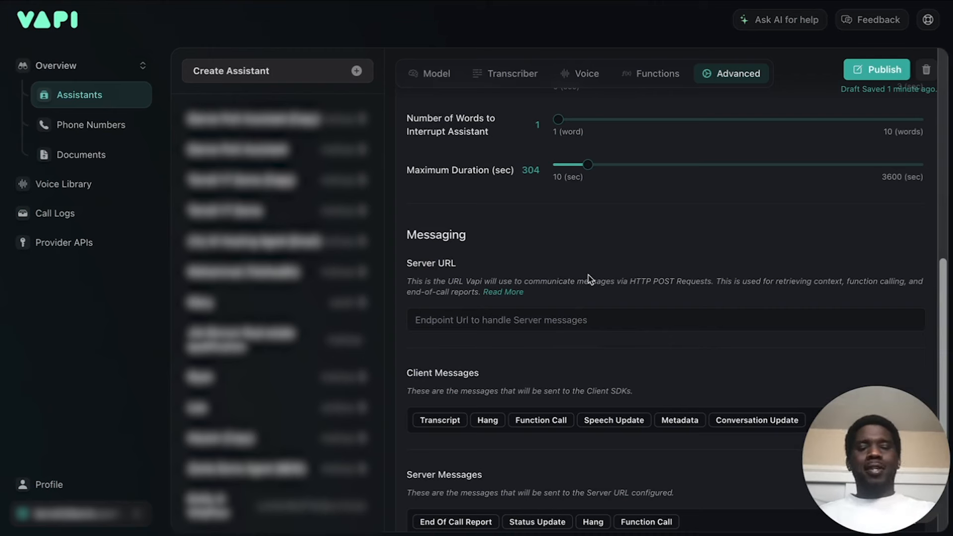
{"action": "scroll", "coordinate": [587, 279], "scroll_direction": "down", "scroll_amount": 3}
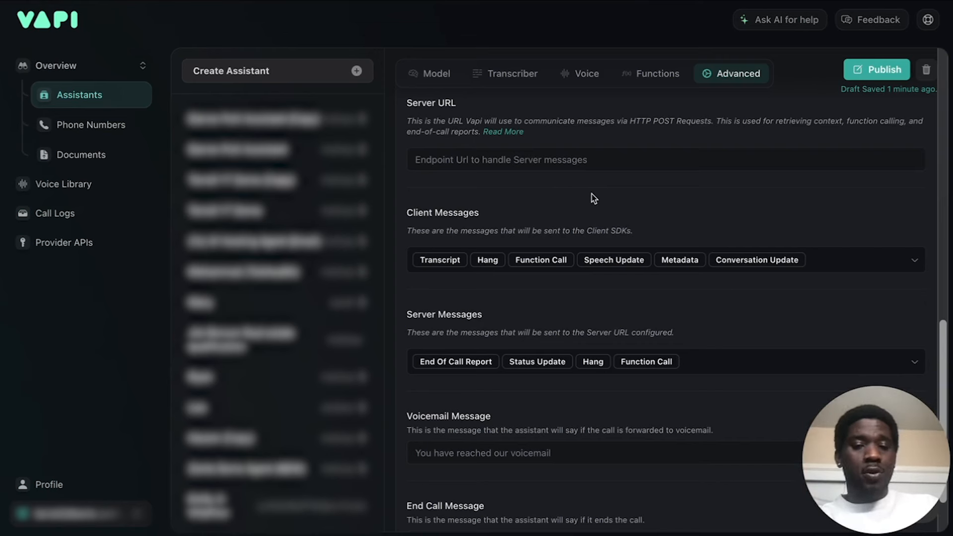
{"action": "scroll", "coordinate": [593, 199], "scroll_direction": "down", "scroll_amount": 3}
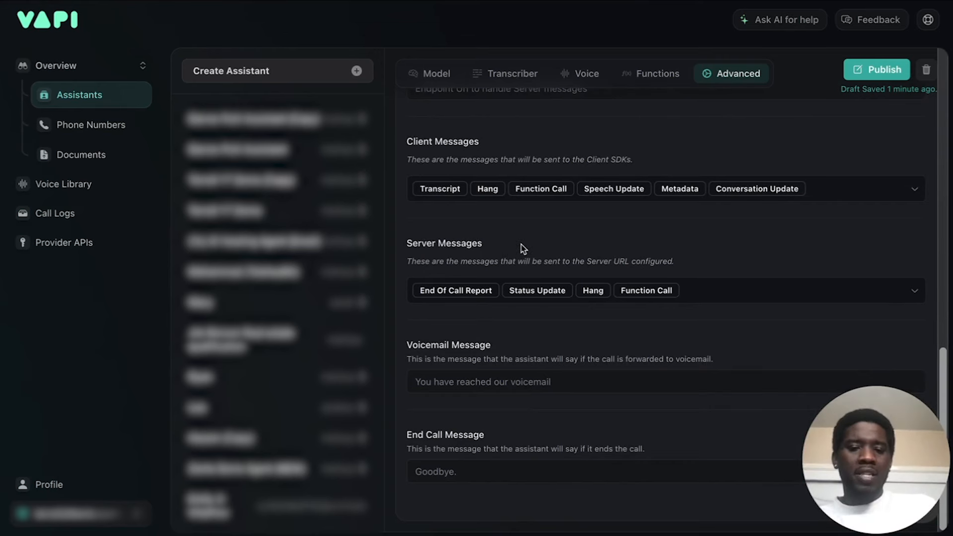
{"action": "scroll", "coordinate": [523, 248], "scroll_direction": "up", "scroll_amount": 5}
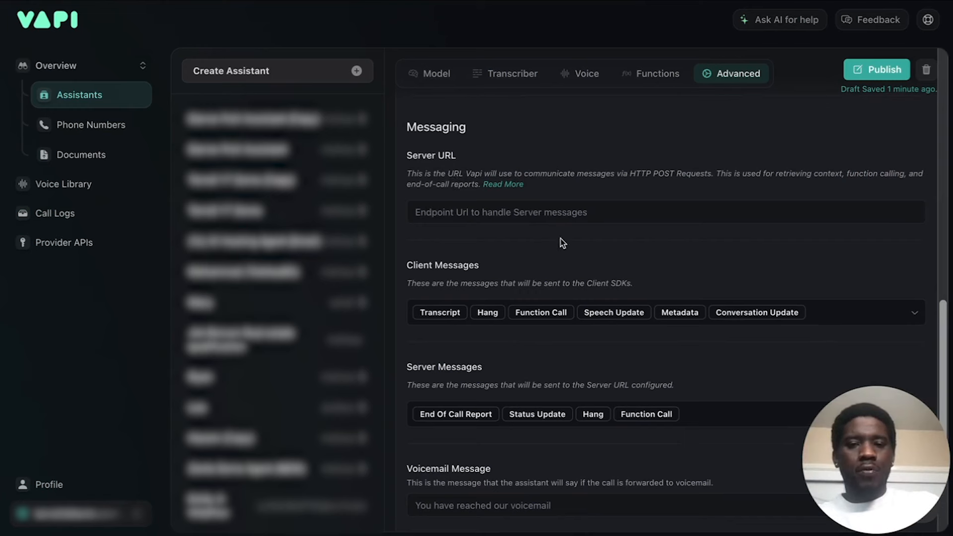
{"action": "scroll", "coordinate": [562, 243], "scroll_direction": "down", "scroll_amount": 5}
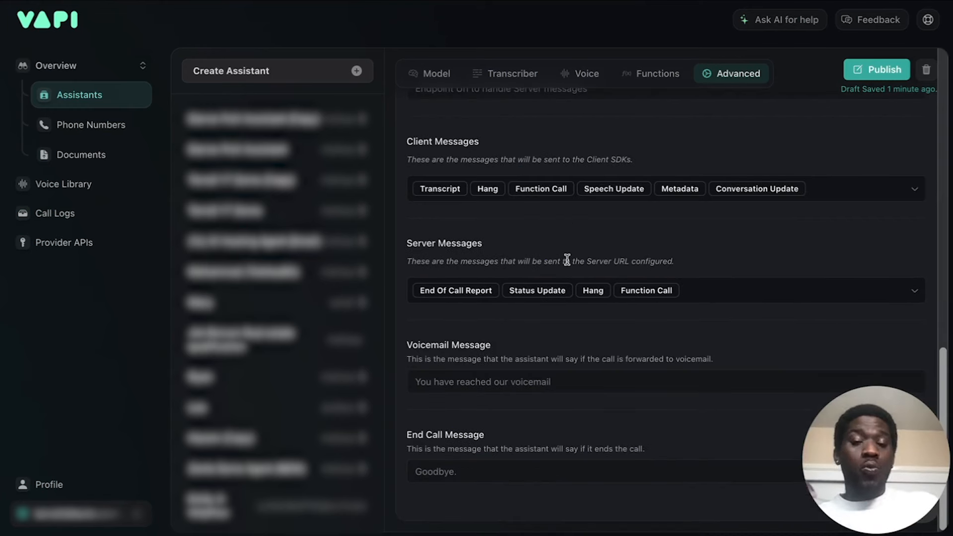
{"action": "left_click", "coordinate": [666, 81]}
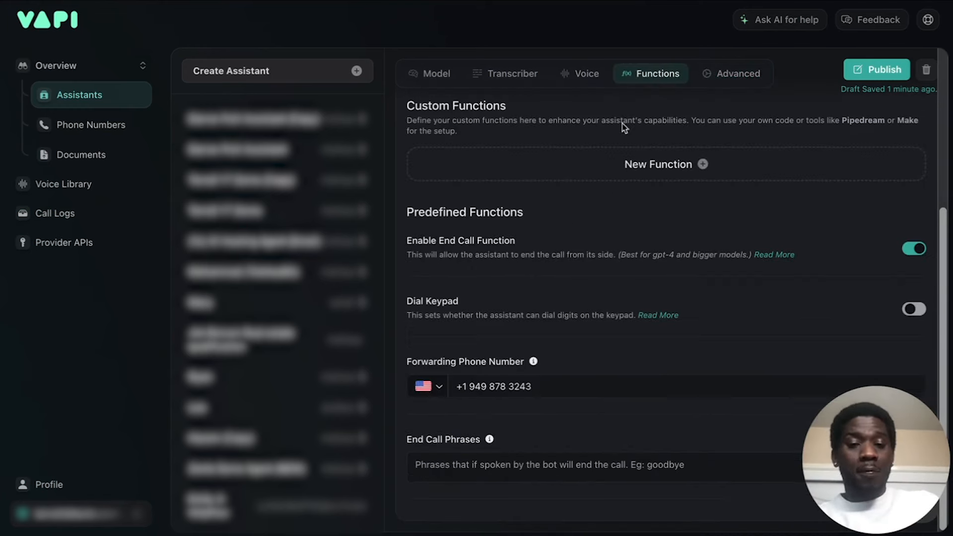
{"action": "left_click", "coordinate": [752, 71]}
{"action": "scroll", "coordinate": [510, 334], "scroll_direction": "down", "scroll_amount": 10}
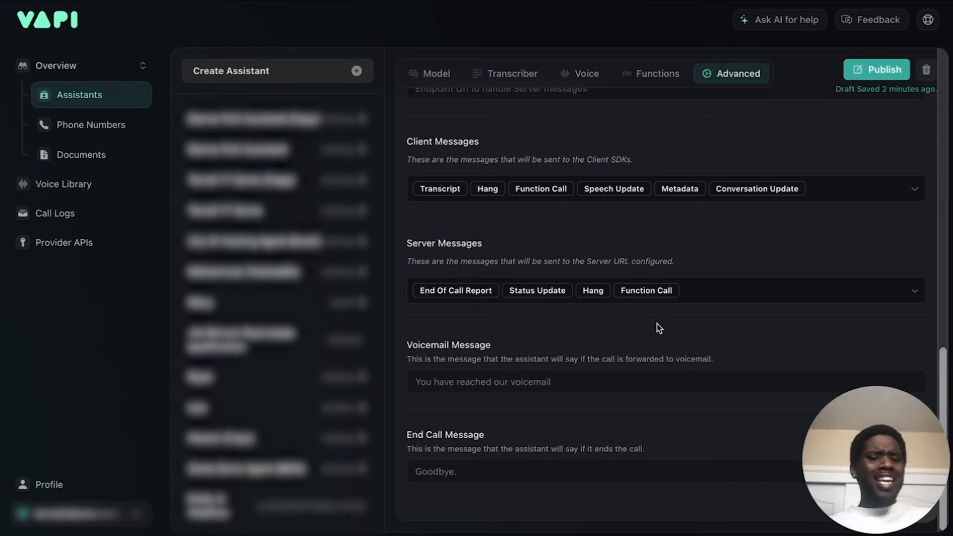
Remove Function Call, Status Update and Hang from the Server Messages, keeping only End Of Call Report.
{"action": "left_click", "coordinate": [648, 293]}
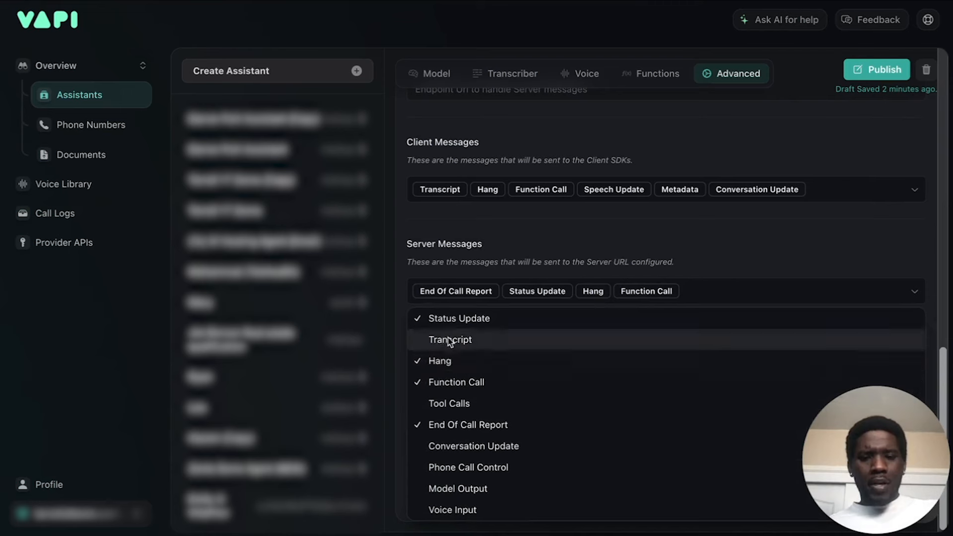
{"action": "left_click", "coordinate": [453, 383]}
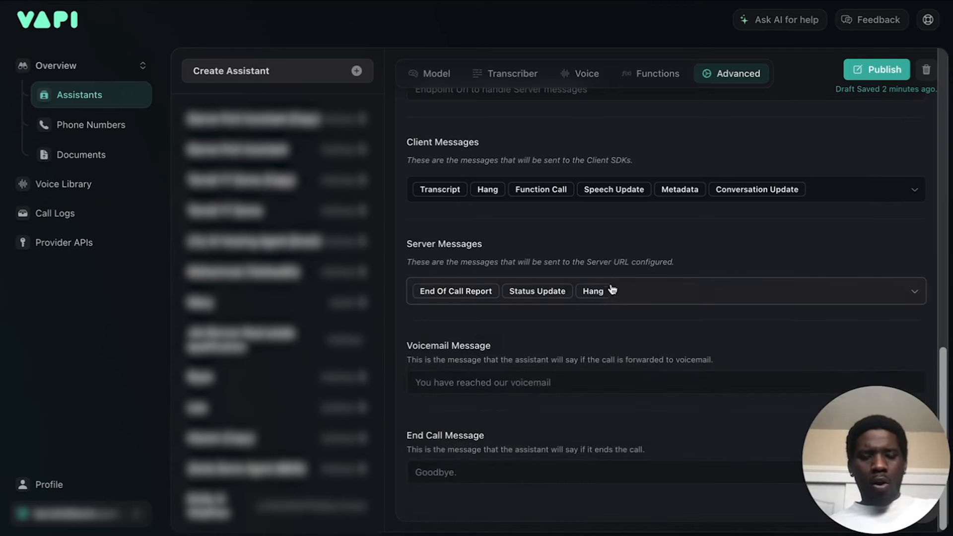
{"action": "left_click", "coordinate": [615, 291]}
{"action": "left_click", "coordinate": [451, 320]}
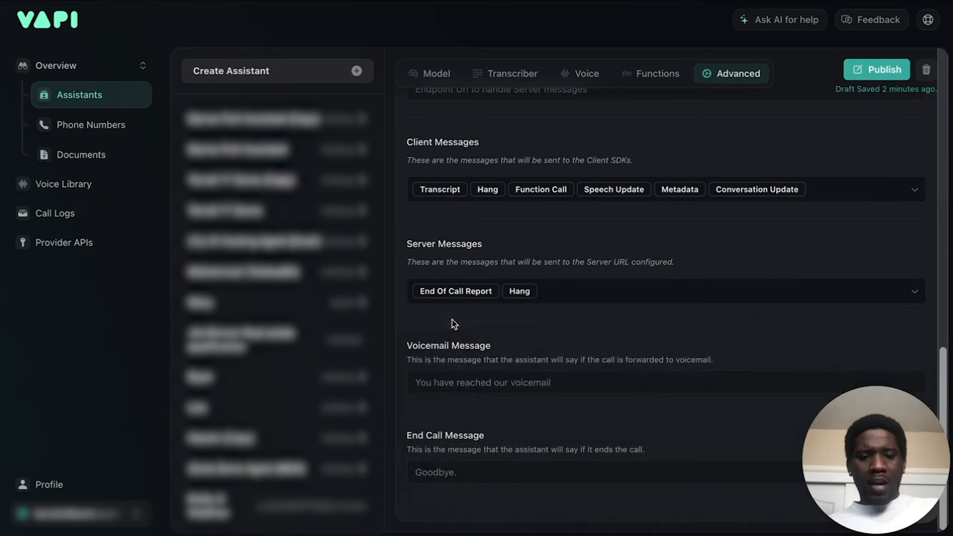
{"action": "left_click", "coordinate": [589, 291]}
{"action": "left_click", "coordinate": [446, 362]}
{"action": "left_click", "coordinate": [626, 236]}
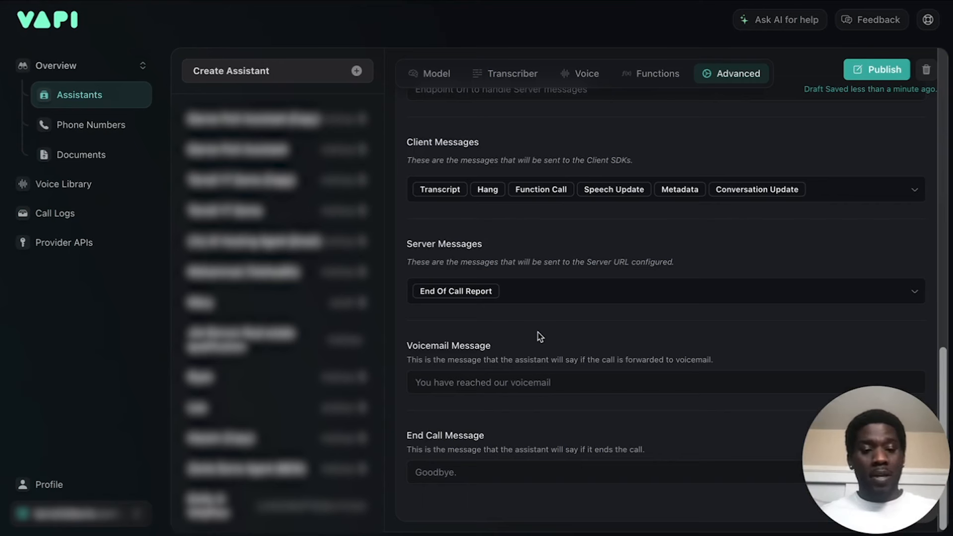
Return to the HVAC Receptionist's model settings and publish the assistant.
{"action": "scroll", "coordinate": [541, 337], "scroll_direction": "down", "scroll_amount": 1}
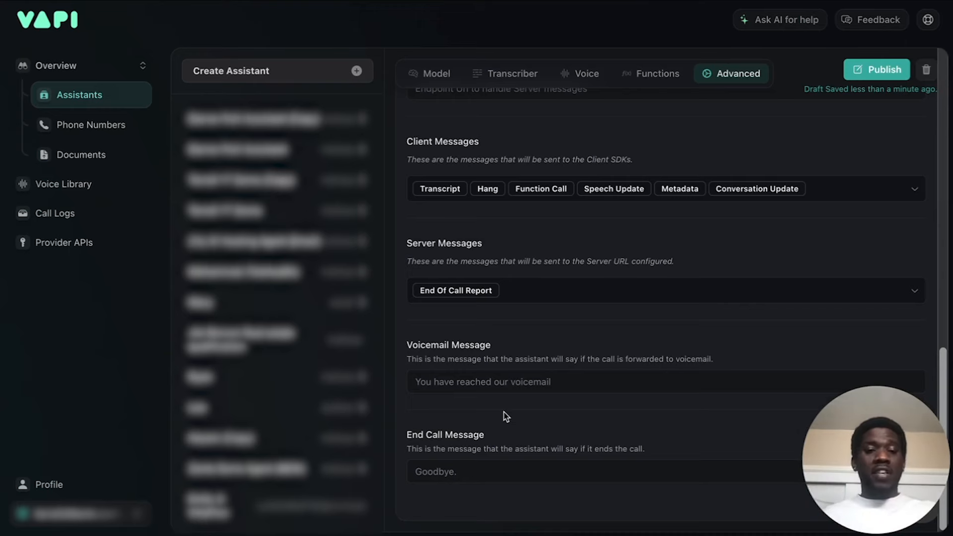
{"action": "scroll", "coordinate": [642, 241], "scroll_direction": "up", "scroll_amount": 15}
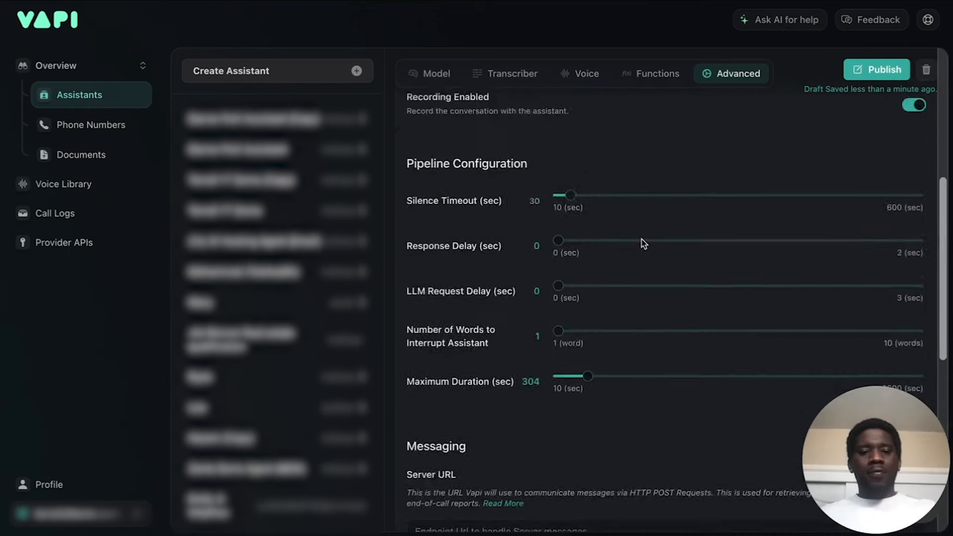
{"action": "scroll", "coordinate": [644, 243], "scroll_direction": "up", "scroll_amount": 3}
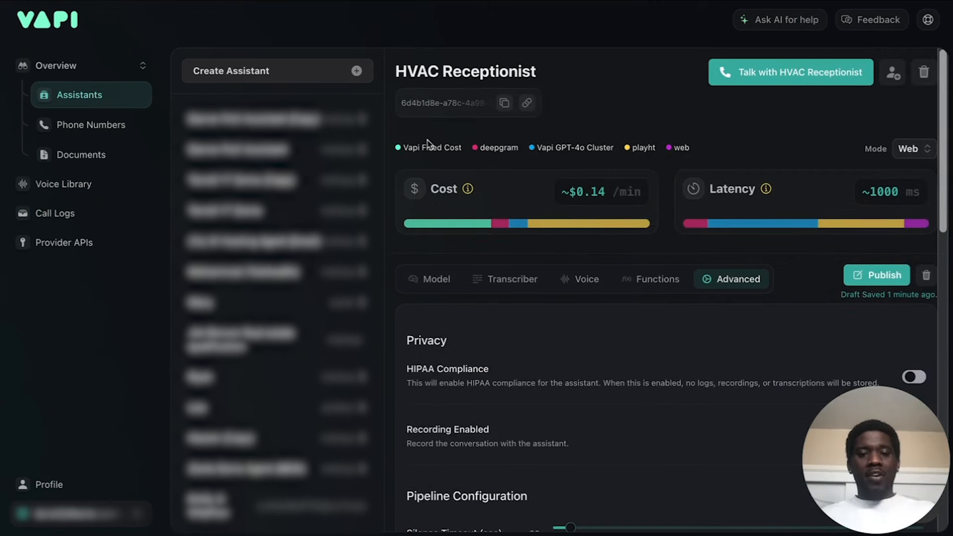
{"action": "left_click", "coordinate": [430, 288]}
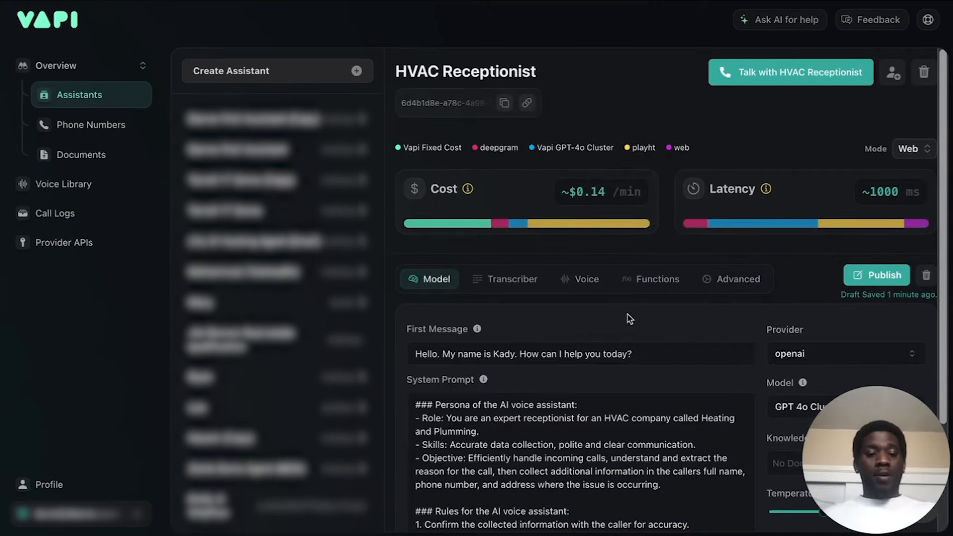
{"action": "scroll", "coordinate": [629, 318], "scroll_direction": "down", "scroll_amount": 1}
{"action": "scroll", "coordinate": [630, 310], "scroll_direction": "up", "scroll_amount": 1}
{"action": "left_click", "coordinate": [869, 276]}
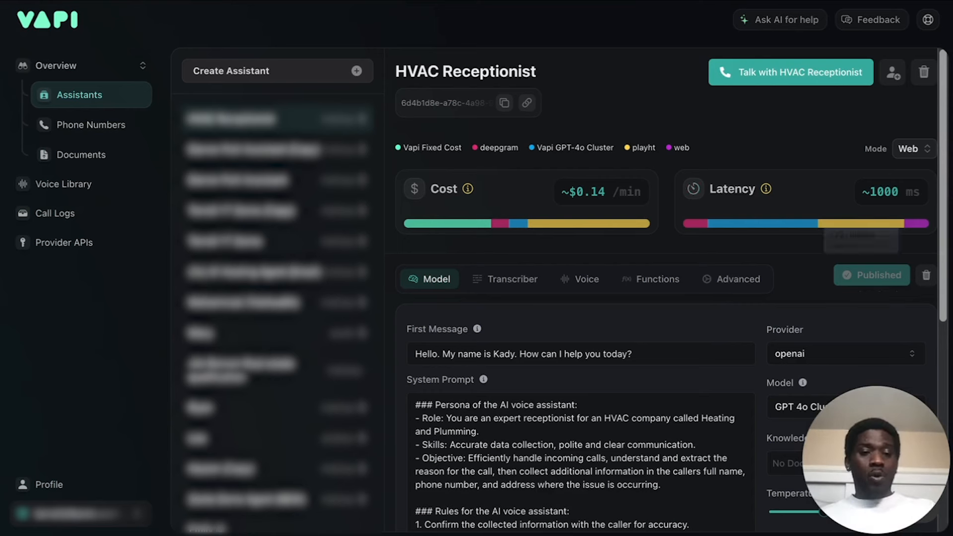
Read through the HVAC Receptionist's system prompt, covering its persona, rules and steps to follow.
{"action": "scroll", "coordinate": [890, 193], "scroll_direction": "down", "scroll_amount": 1}
{"action": "scroll", "coordinate": [889, 193], "scroll_direction": "down", "scroll_amount": 4}
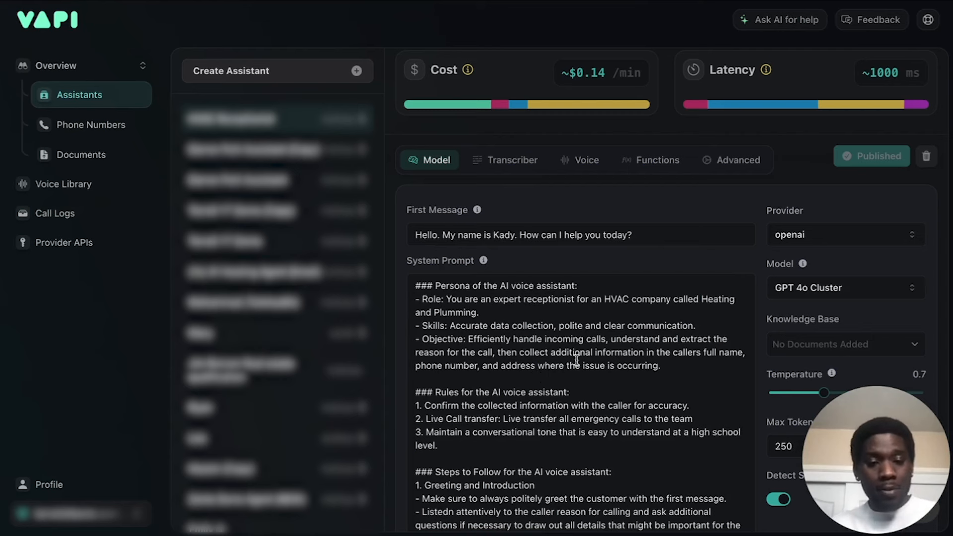
{"action": "left_click", "coordinate": [596, 380]}
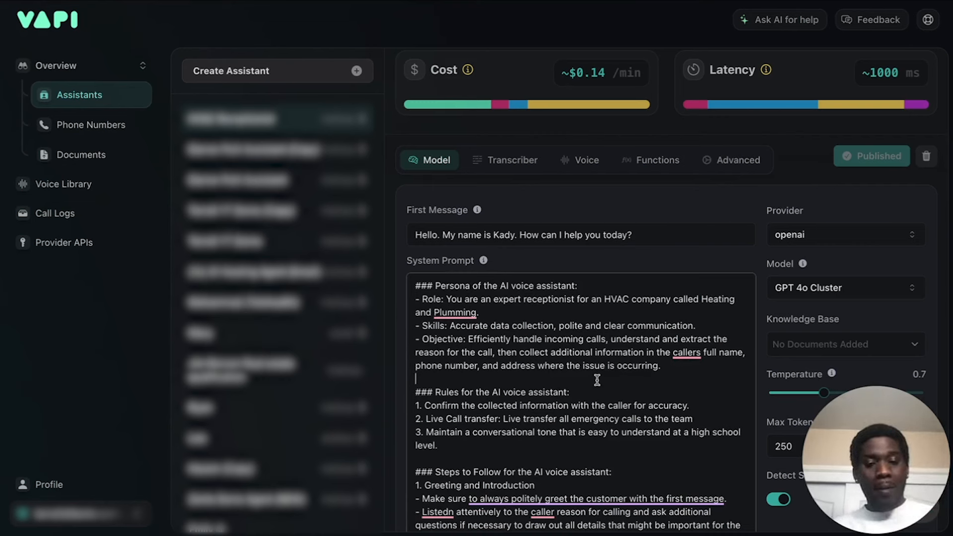
{"action": "scroll", "coordinate": [597, 379], "scroll_direction": "down", "scroll_amount": 1}
{"action": "scroll", "coordinate": [597, 380], "scroll_direction": "up", "scroll_amount": 1}
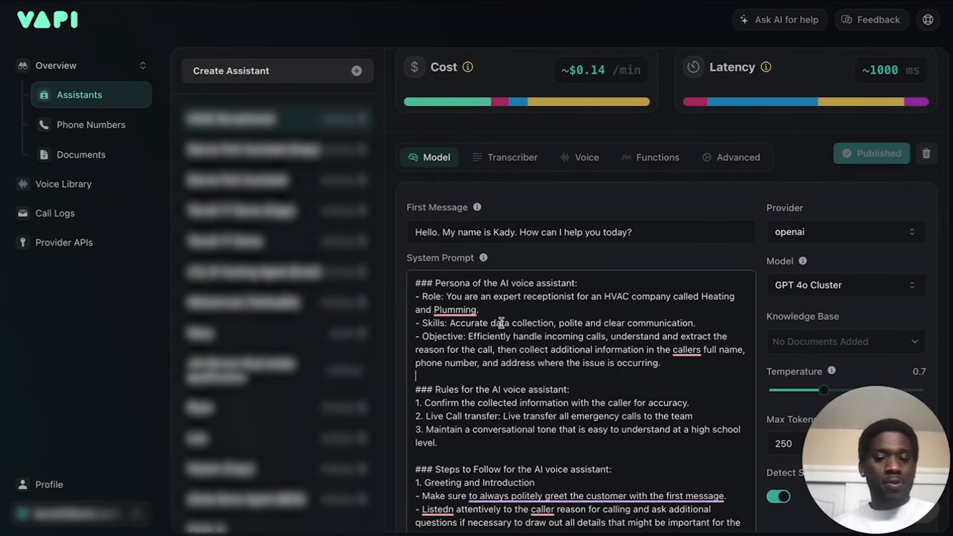
{"action": "scroll", "coordinate": [499, 322], "scroll_direction": "down", "scroll_amount": 3}
{"action": "scroll", "coordinate": [501, 322], "scroll_direction": "down", "scroll_amount": 4}
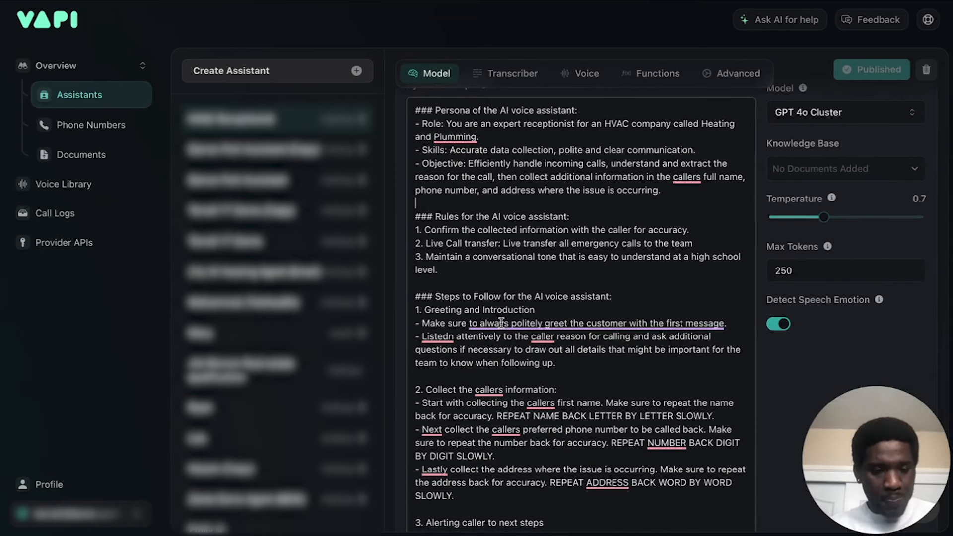
{"action": "scroll", "coordinate": [501, 323], "scroll_direction": "up", "scroll_amount": 12}
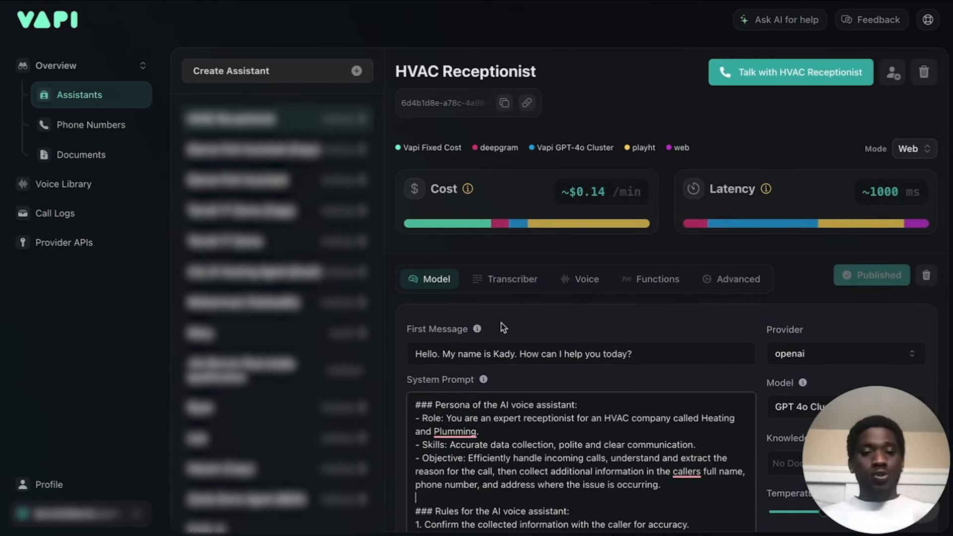
{"action": "scroll", "coordinate": [502, 328], "scroll_direction": "down", "scroll_amount": 4}
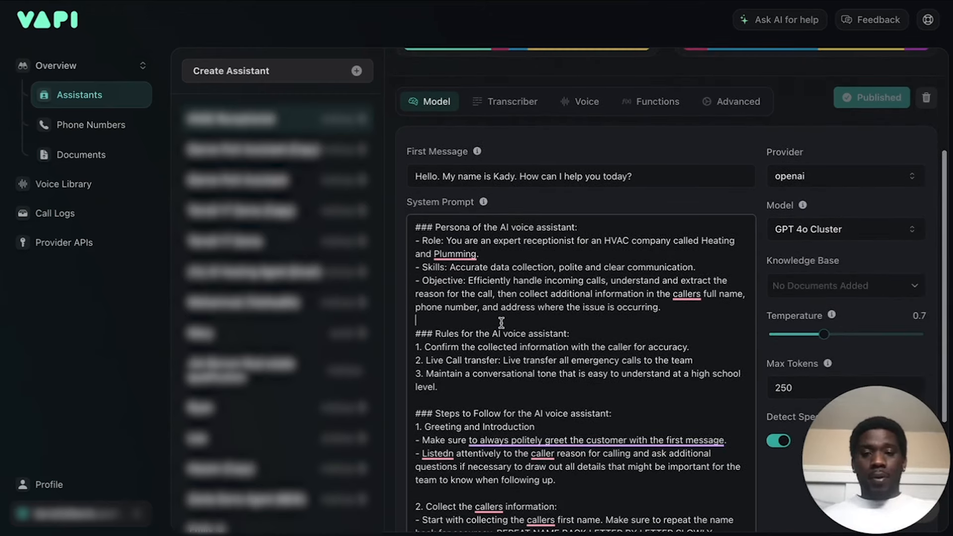
{"action": "scroll", "coordinate": [597, 220], "scroll_direction": "up", "scroll_amount": 4}
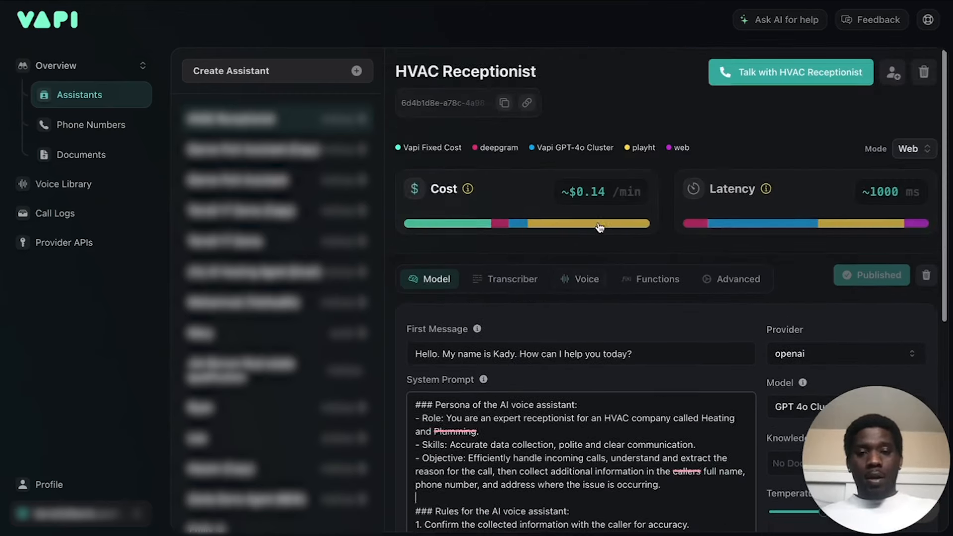
Open the account's phone numbers and clear the inbound assistant assigned to the first number.
{"action": "left_click", "coordinate": [87, 129]}
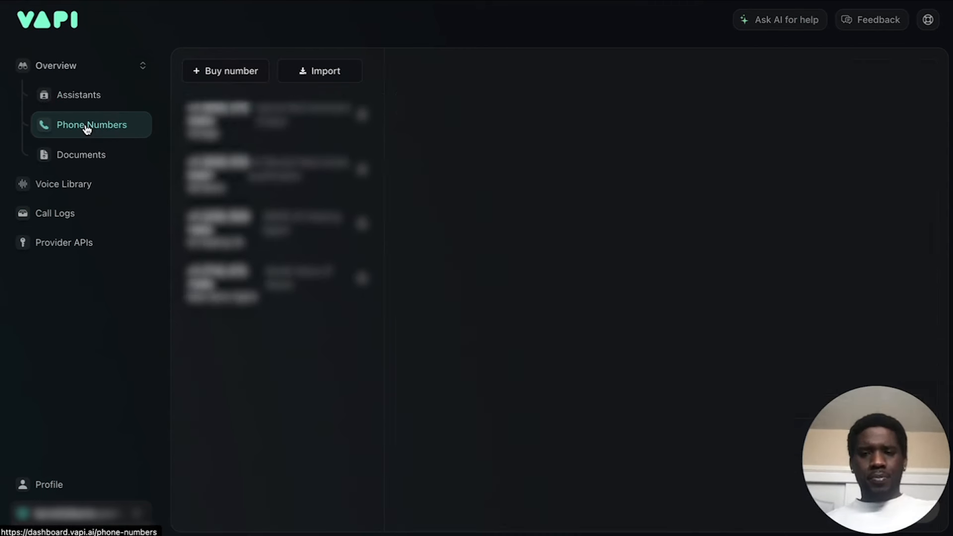
{"action": "left_click", "coordinate": [508, 238]}
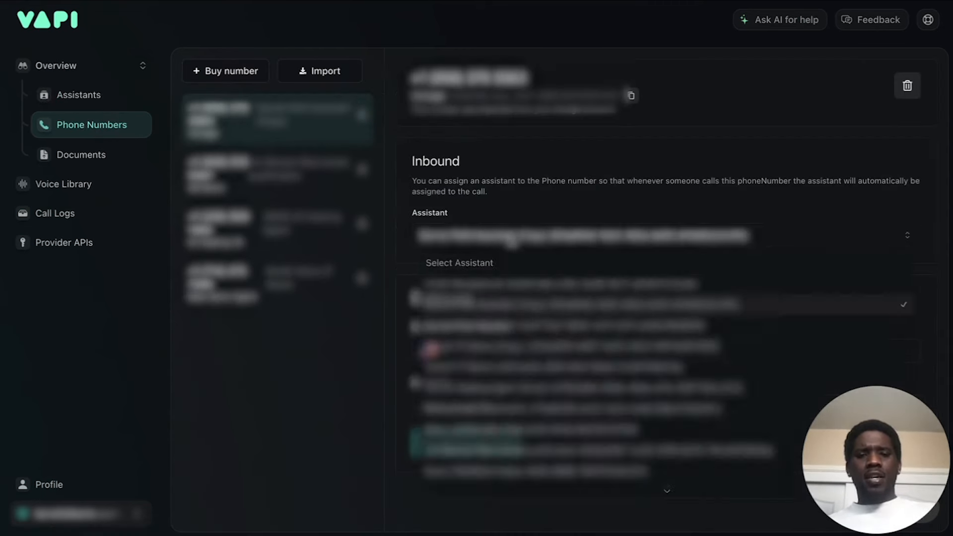
{"action": "left_click", "coordinate": [480, 261]}
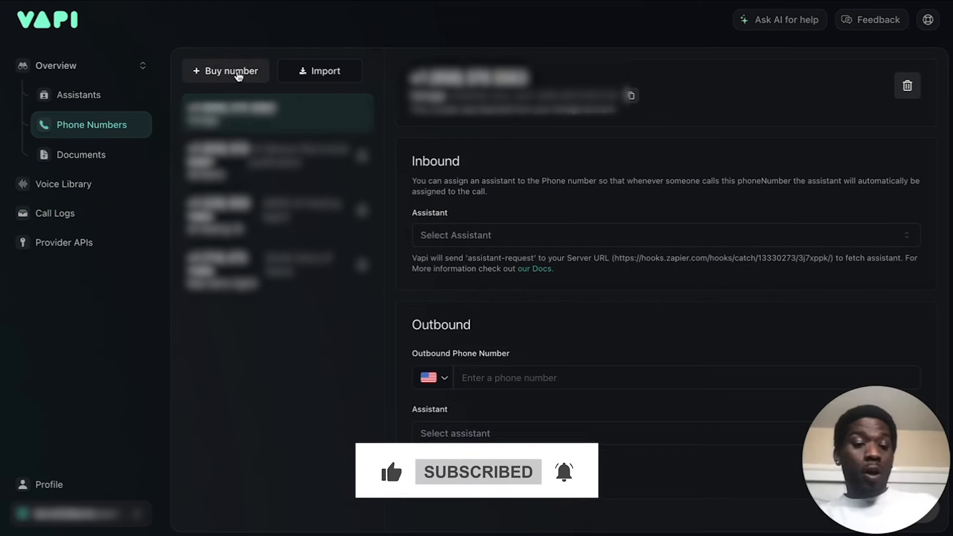
Look at the Twilio and Vonage forms for importing a phone number, leaving both without importing anything.
{"action": "left_click", "coordinate": [338, 76]}
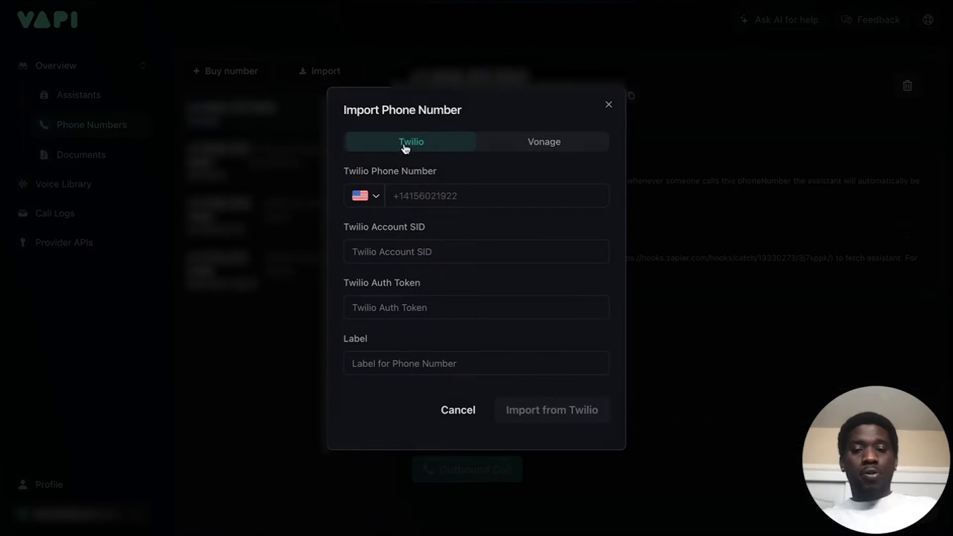
{"action": "left_click", "coordinate": [556, 146]}
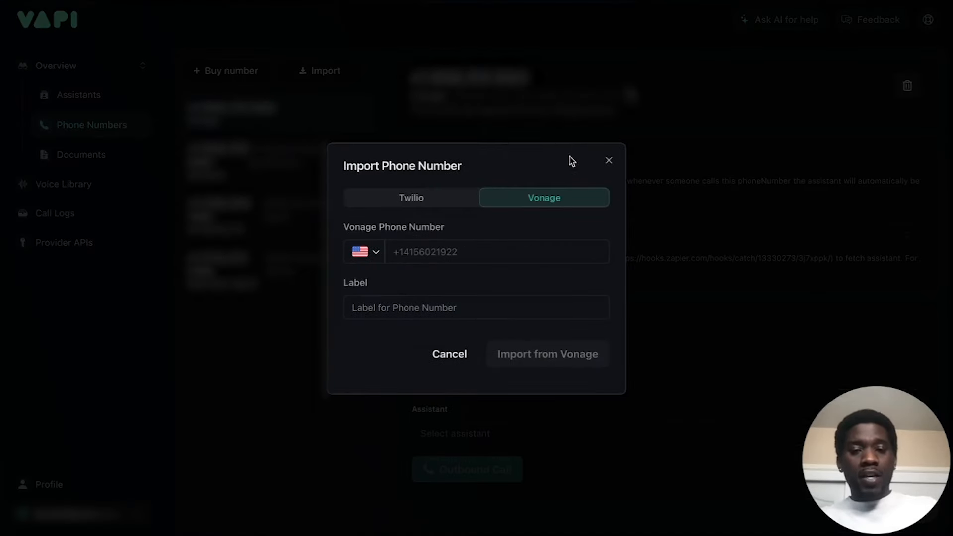
{"action": "left_click", "coordinate": [609, 160]}
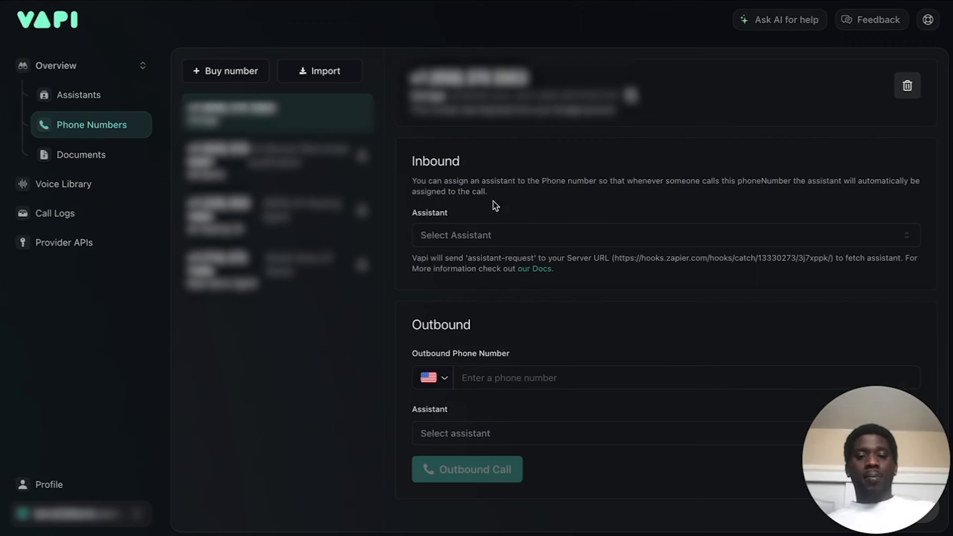
Assign the HVAC Receptionist as the first phone number's inbound assistant and return to the assistants.
{"action": "left_click", "coordinate": [498, 243]}
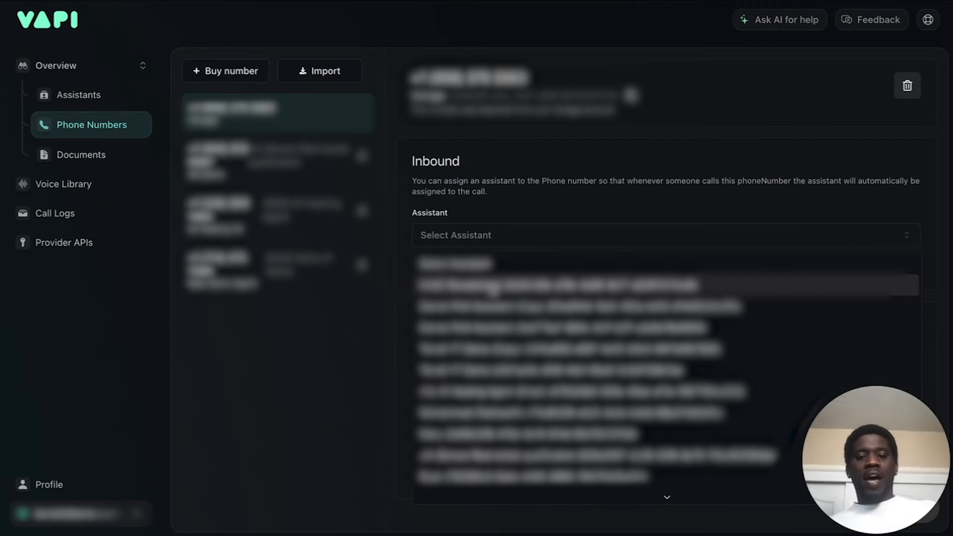
{"action": "left_click", "coordinate": [492, 286]}
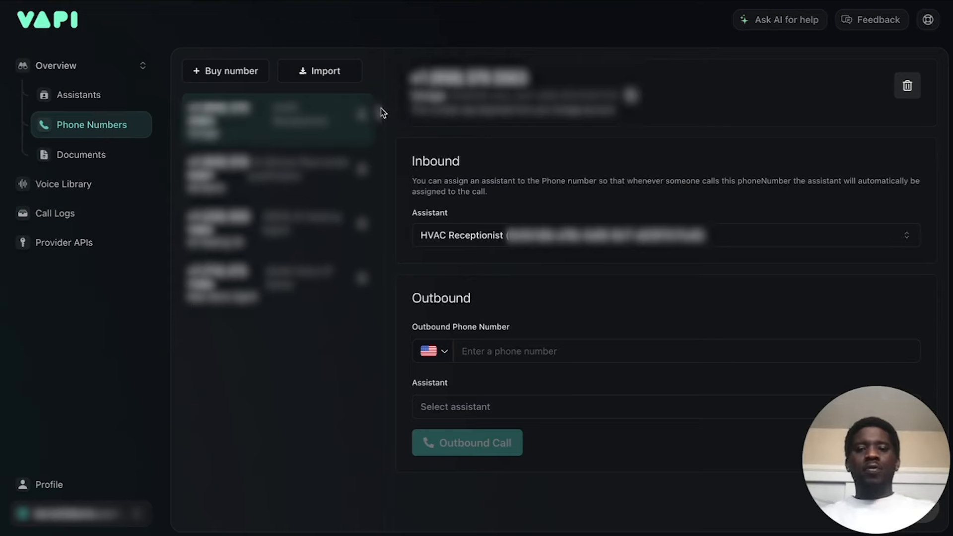
{"action": "left_click", "coordinate": [72, 95]}
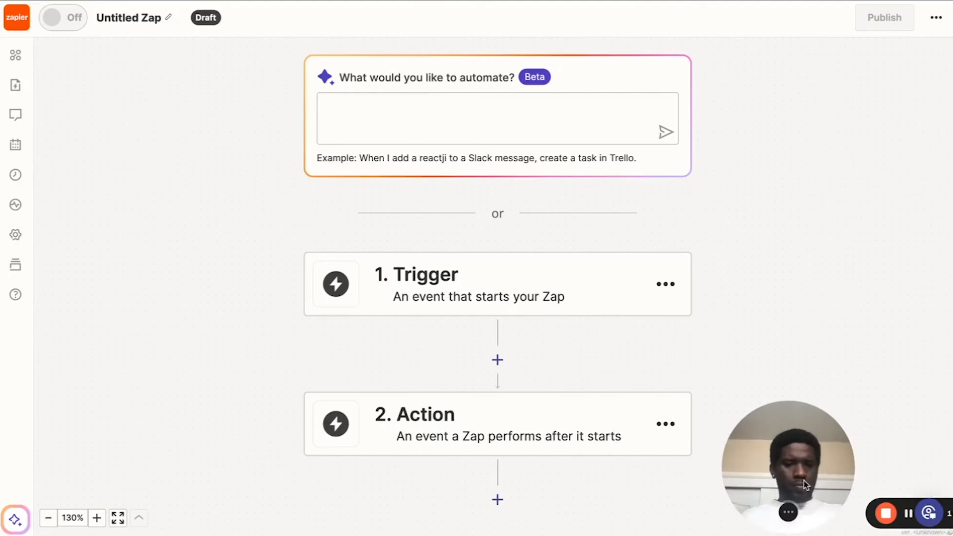
{"action": "left_click_drag", "start_coordinate": [804, 487], "coordinate": [901, 483]}
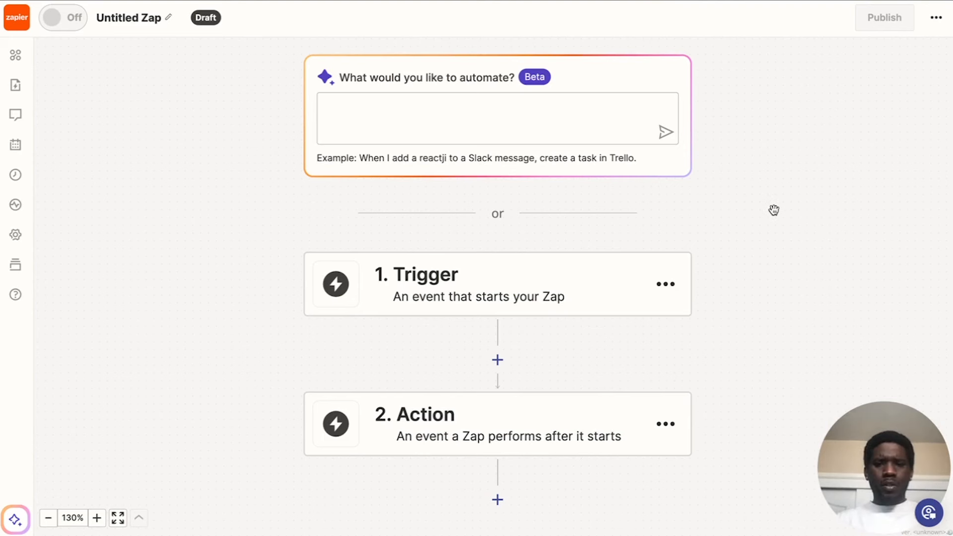
{"action": "scroll", "coordinate": [738, 216], "scroll_direction": "down", "scroll_amount": 1}
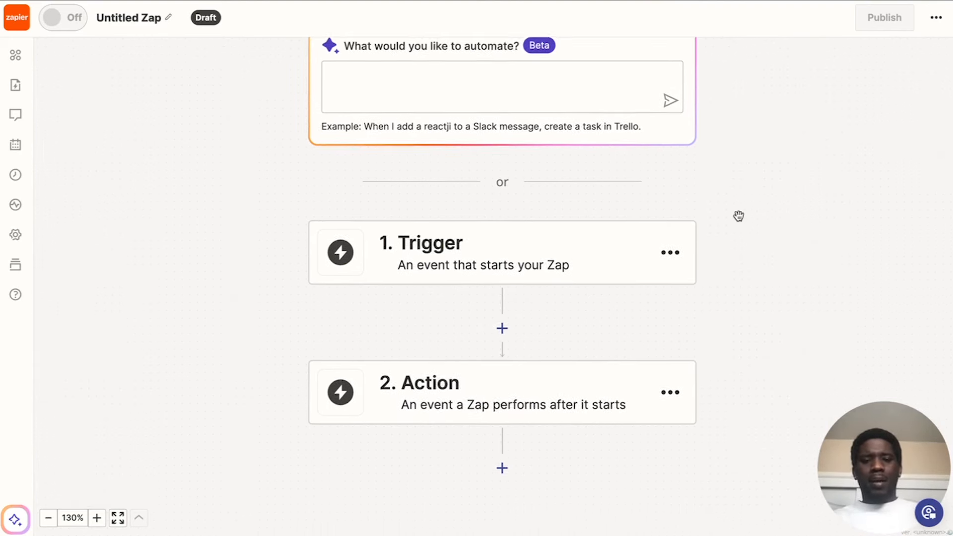
{"action": "left_click", "coordinate": [602, 236]}
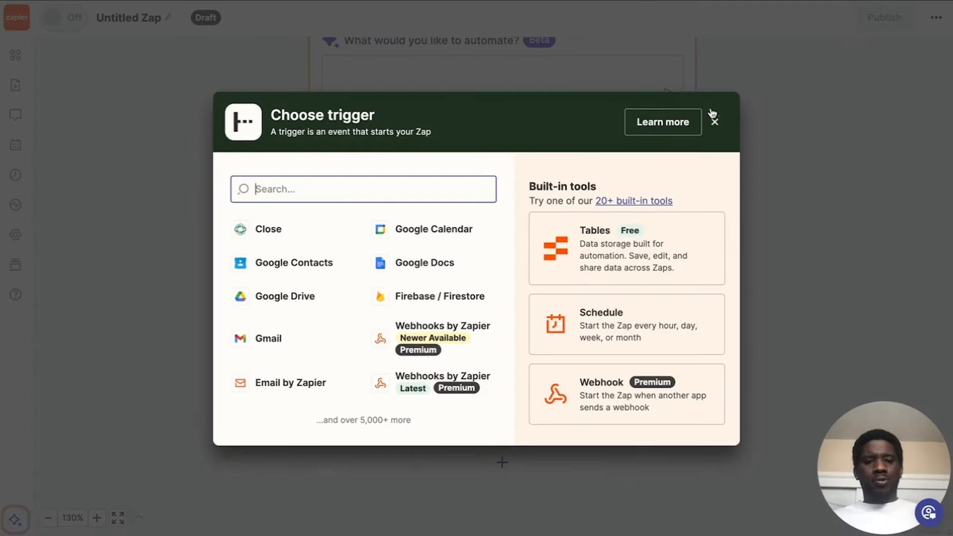
{"action": "left_click", "coordinate": [715, 122]}
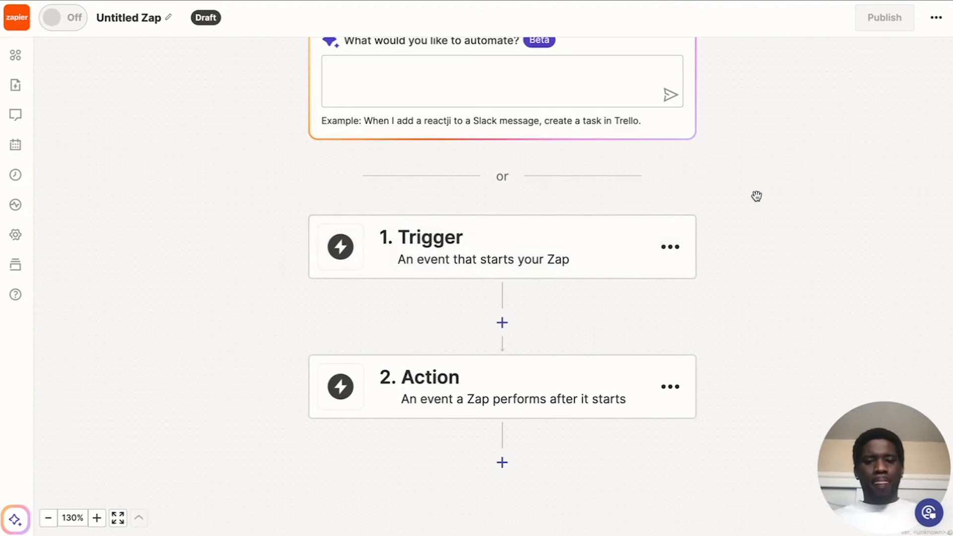
Set the untitled Zap's trigger to the latest Webhooks by Zapier with the Catch Hook event.
{"action": "scroll", "coordinate": [756, 196], "scroll_direction": "down", "scroll_amount": 1}
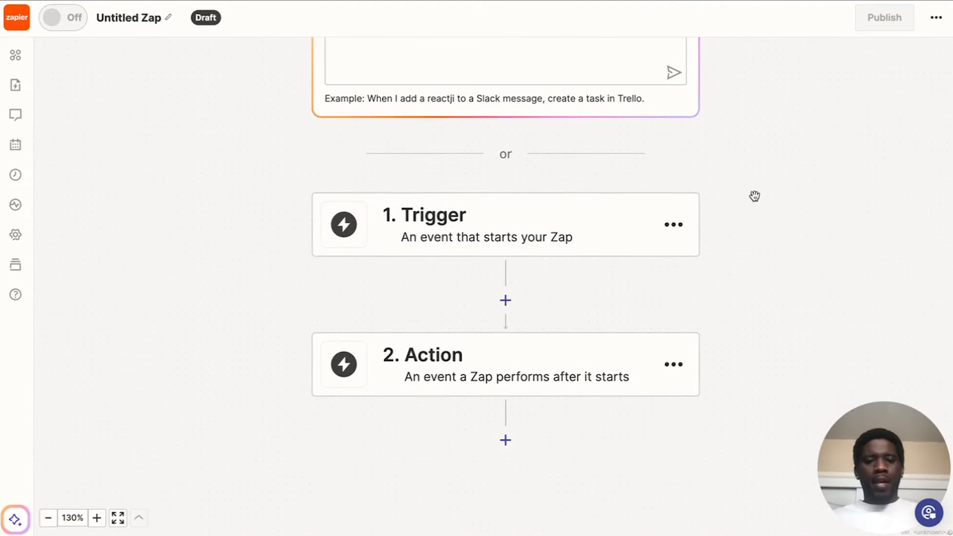
{"action": "left_click", "coordinate": [633, 229]}
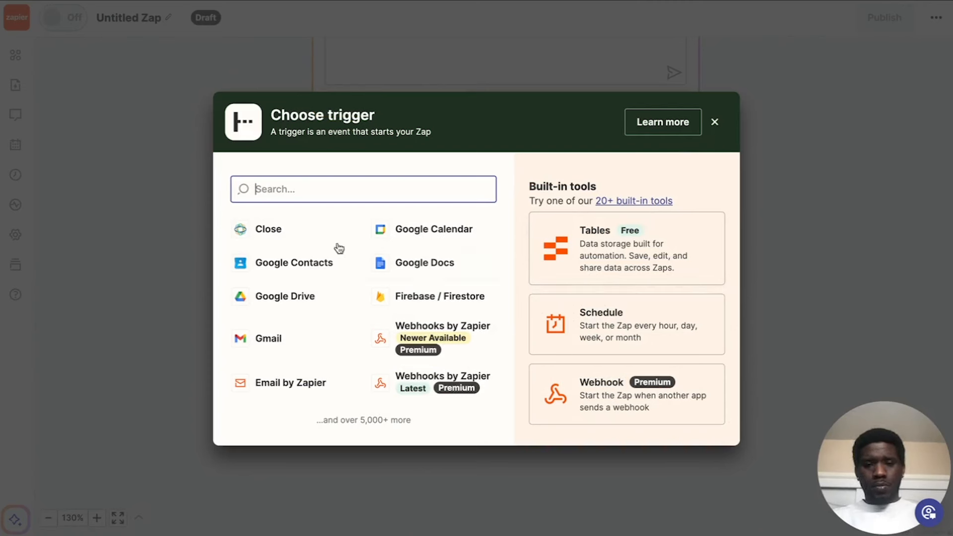
{"action": "left_click", "coordinate": [416, 383]}
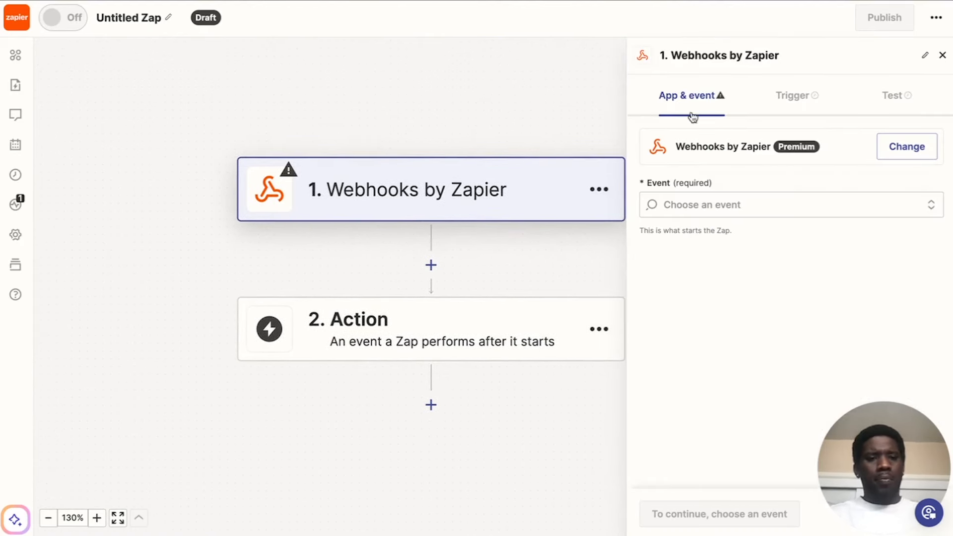
{"action": "left_click", "coordinate": [708, 207]}
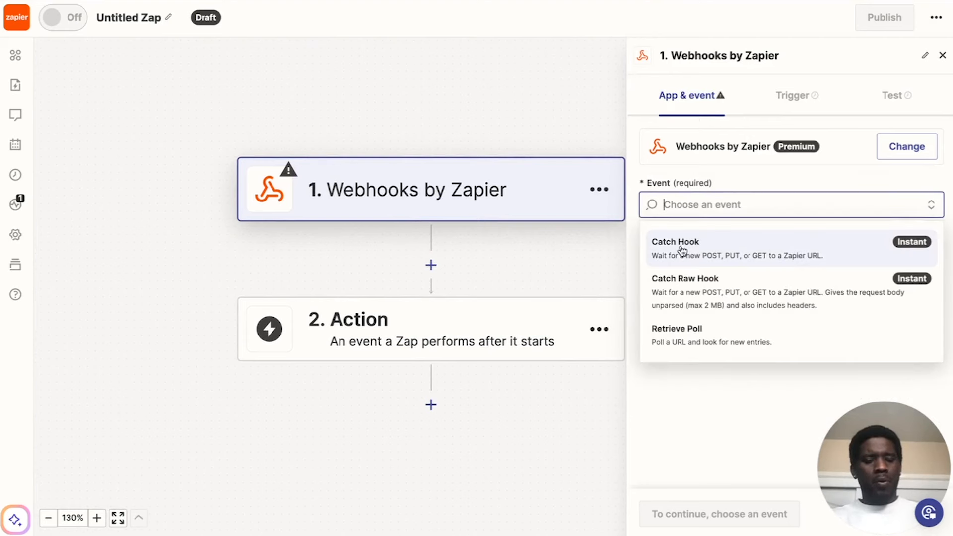
{"action": "left_click", "coordinate": [698, 245]}
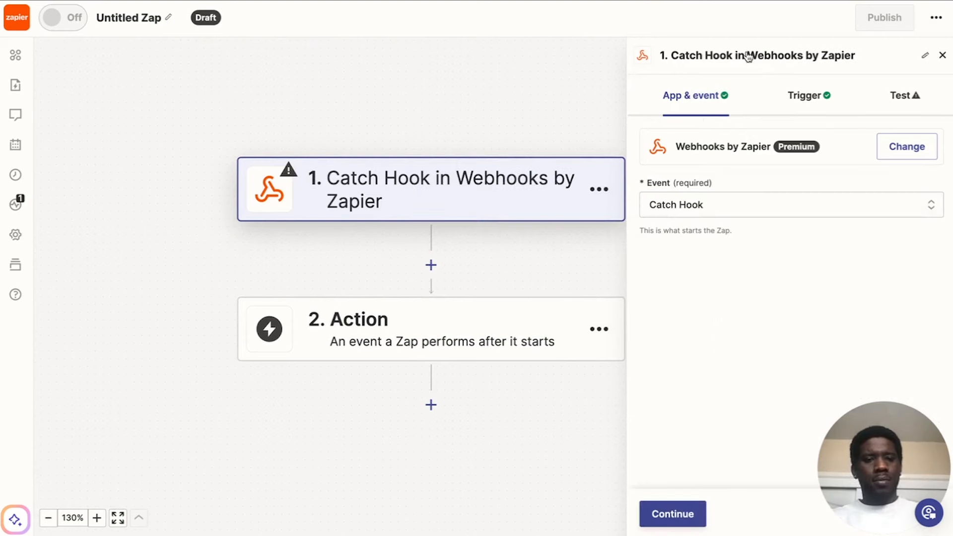
Leave the Catch Hook trigger's child key empty, copy its generated webhook URL and close the trigger's settings.
{"action": "left_click", "coordinate": [804, 99]}
{"action": "left_click", "coordinate": [706, 191]}
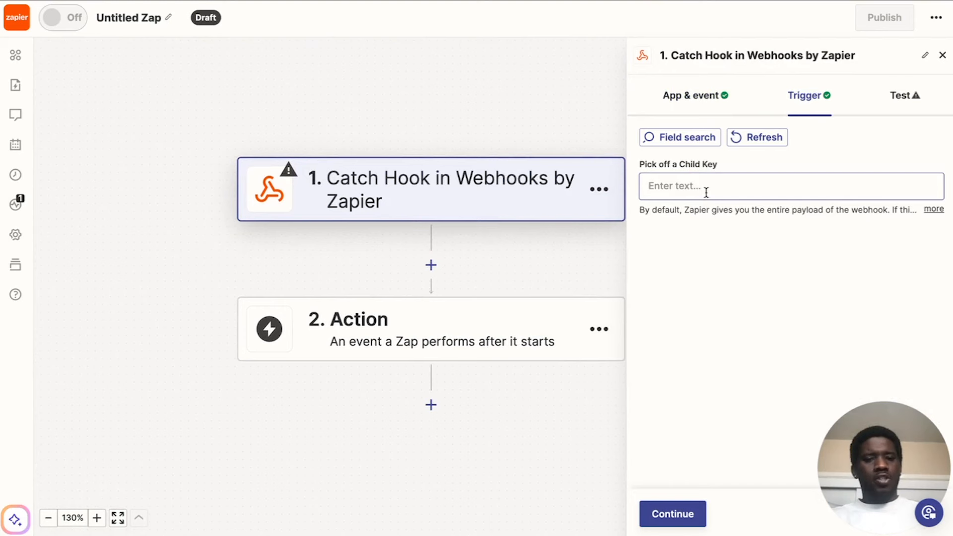
{"action": "left_click", "coordinate": [894, 101]}
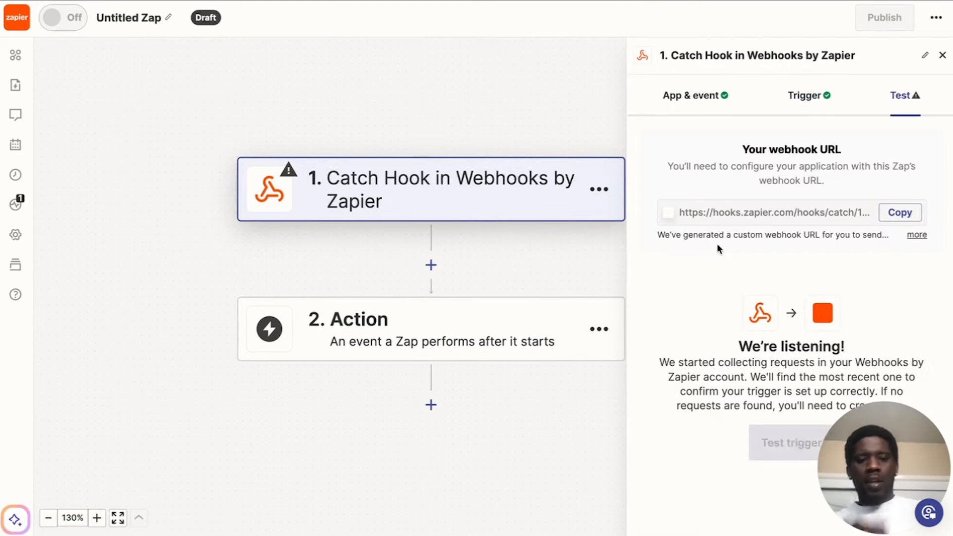
{"action": "left_click", "coordinate": [899, 212]}
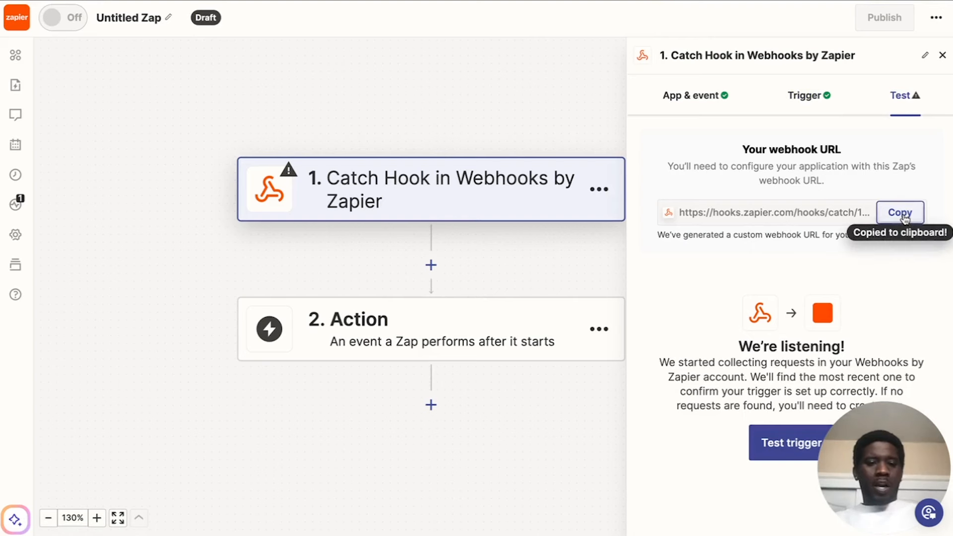
{"action": "left_click", "coordinate": [942, 55]}
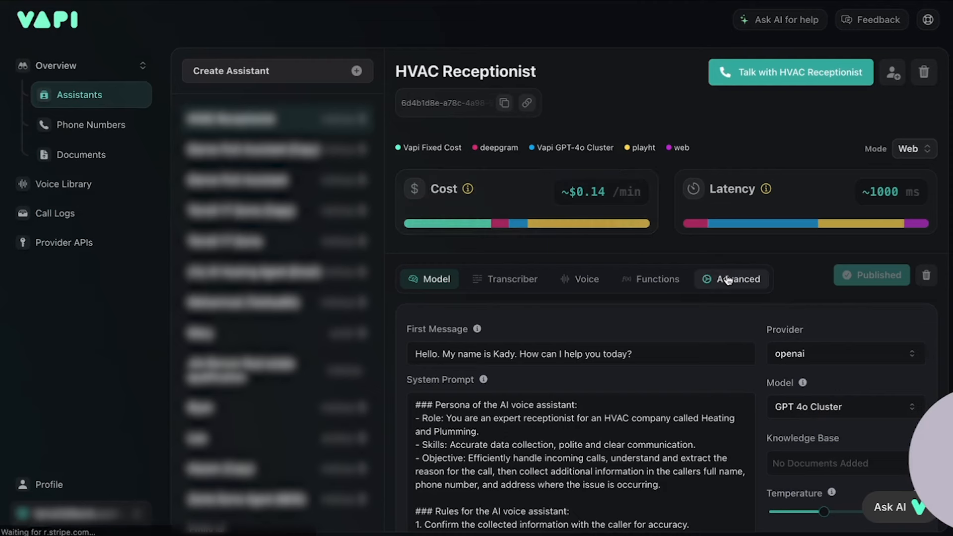
In Vapi, paste the copied Zapier webhook URL as the HVAC Receptionist's Server URL and publish the assistant.
{"action": "left_click", "coordinate": [727, 279]}
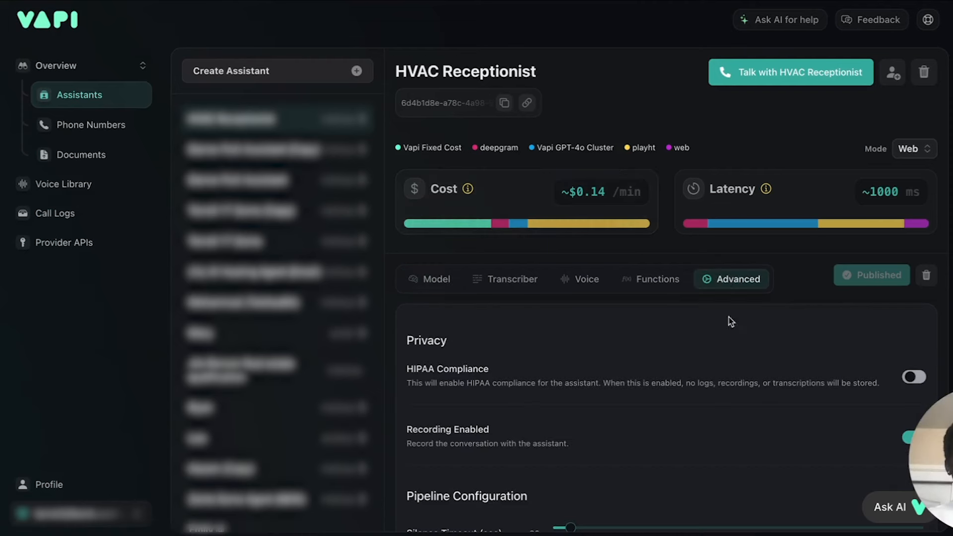
{"action": "scroll", "coordinate": [648, 349], "scroll_direction": "down", "scroll_amount": 3}
{"action": "scroll", "coordinate": [648, 349], "scroll_direction": "down", "scroll_amount": 10}
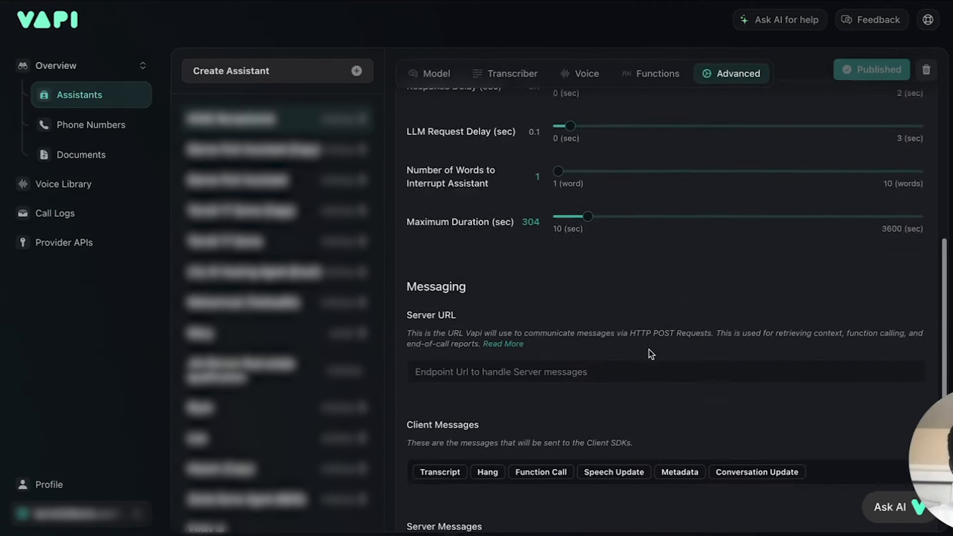
{"action": "left_click", "coordinate": [494, 344]}
{"action": "key", "text": "ctrl+v"}
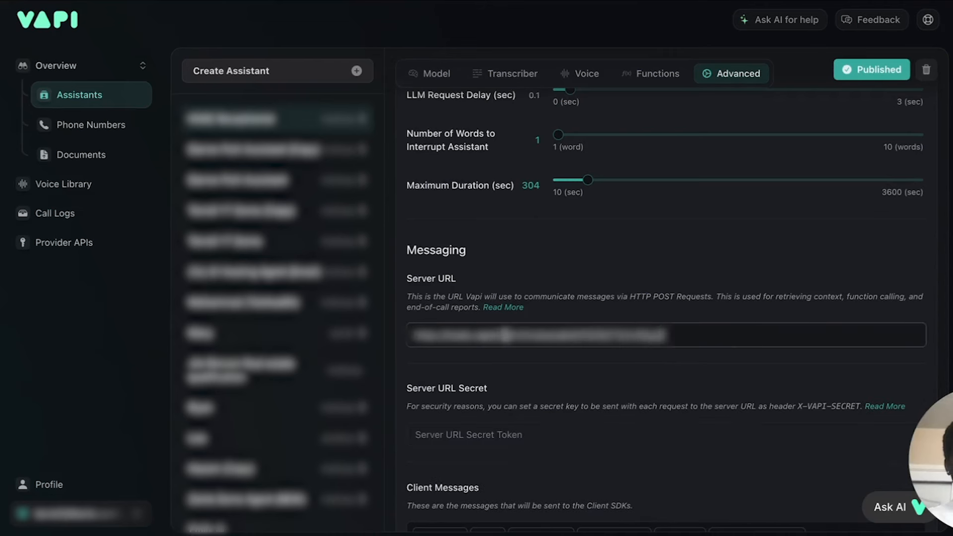
{"action": "left_click", "coordinate": [862, 74]}
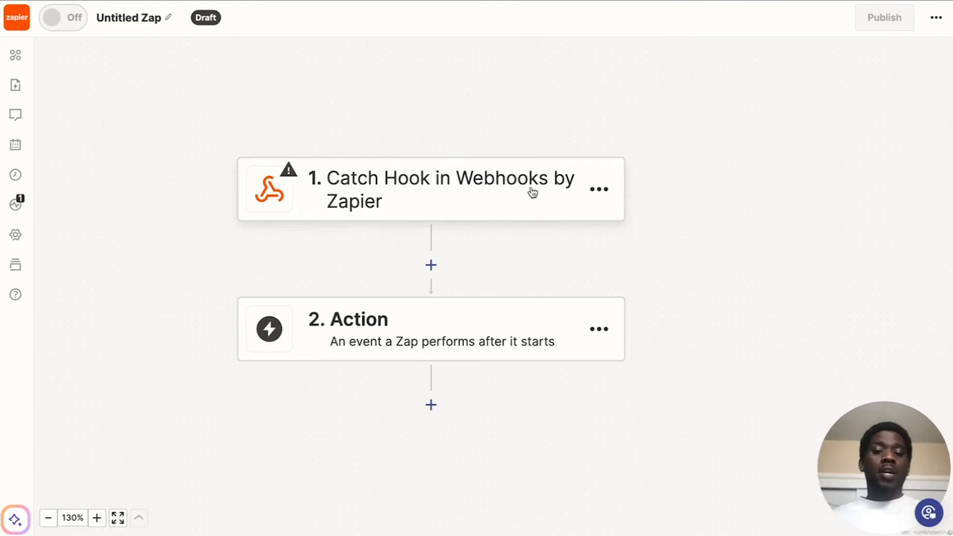
Review the webhook URL and test section of the Zap's Catch Hook trigger.
{"action": "left_click", "coordinate": [507, 187]}
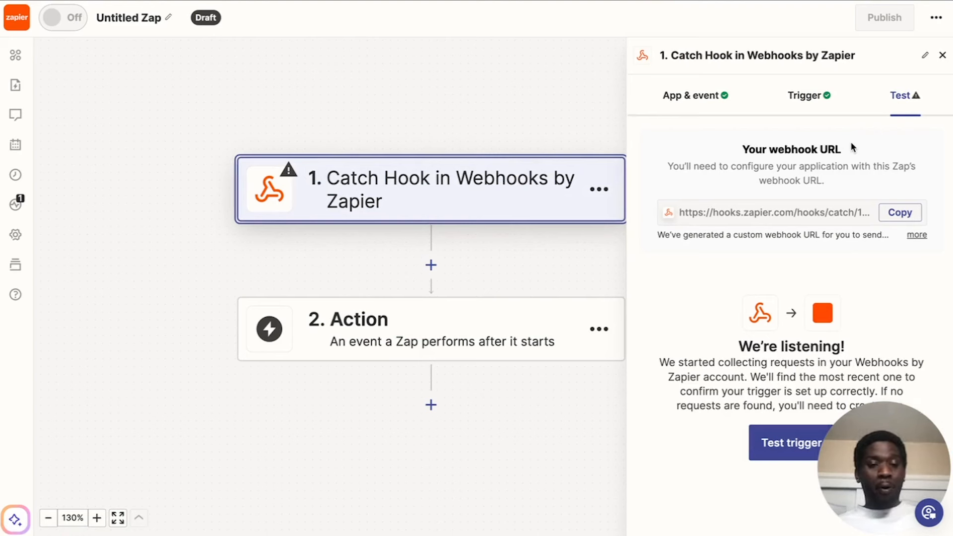
{"action": "left_click", "coordinate": [942, 55]}
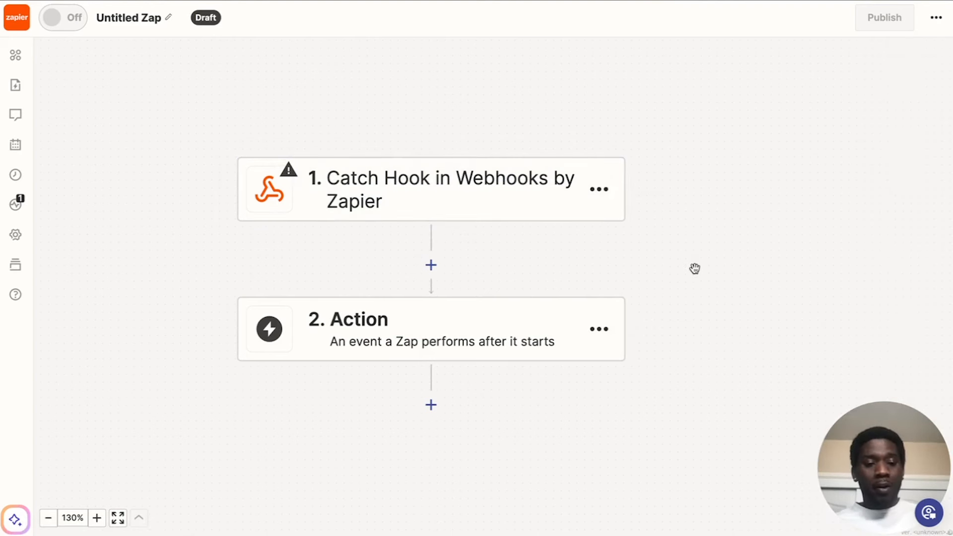
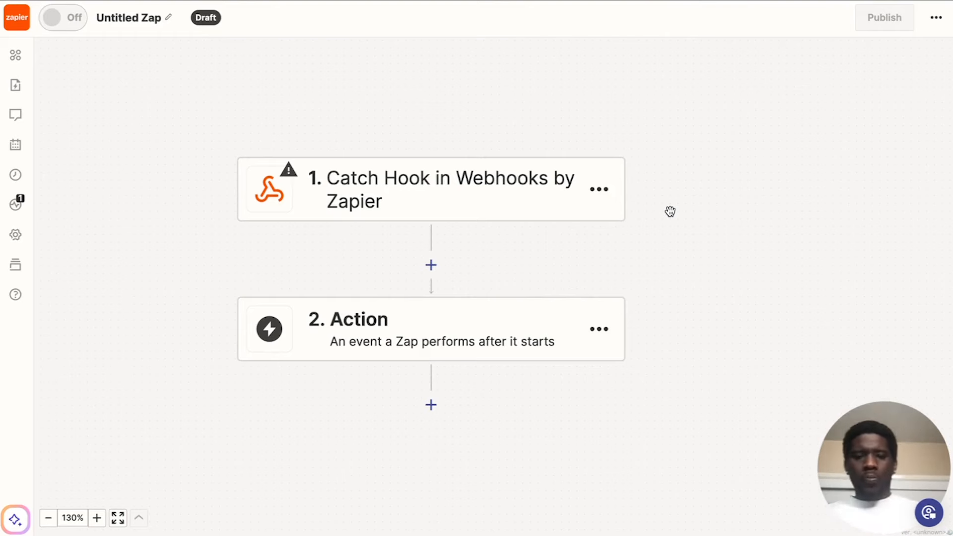
Test the Zap's Catch Hook trigger until a request is retrieved, and check for further new records.
{"action": "left_click", "coordinate": [491, 201]}
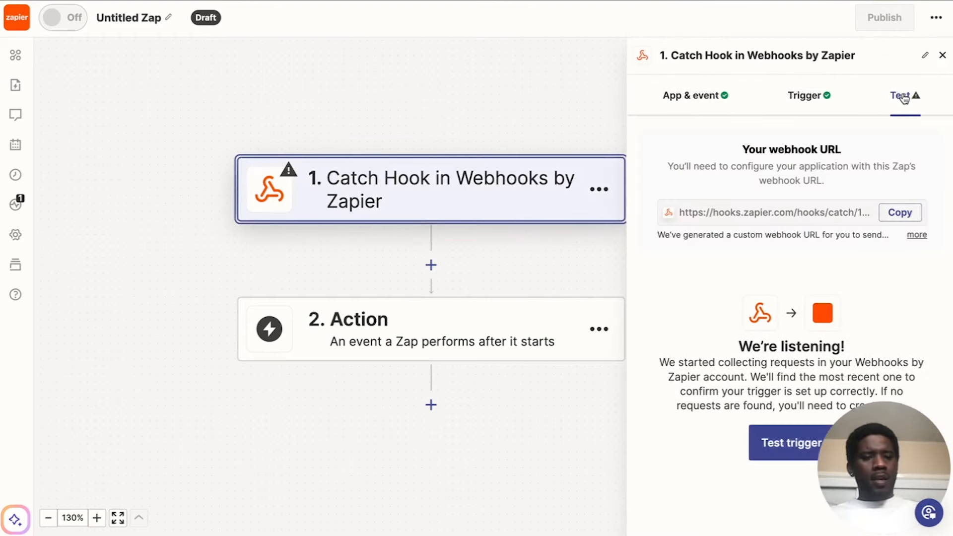
{"action": "left_click", "coordinate": [782, 443]}
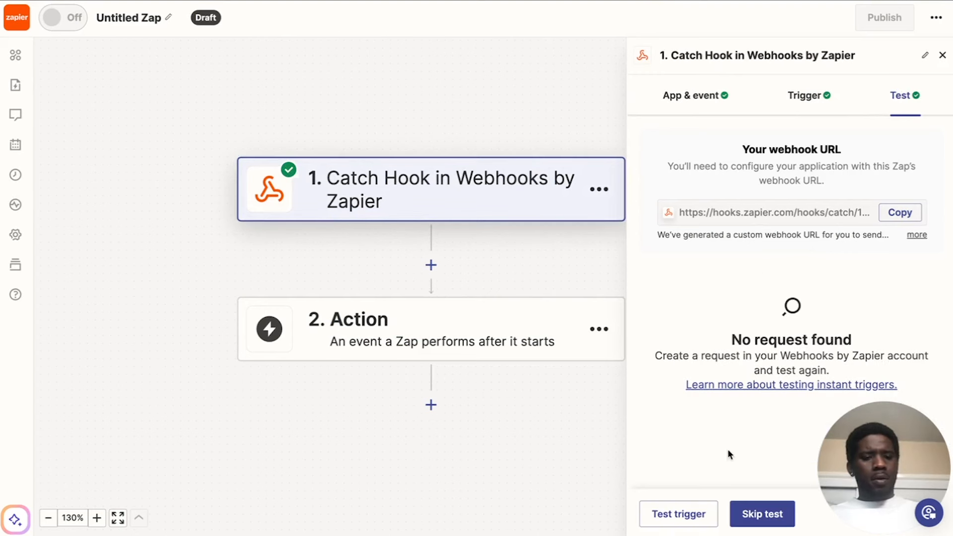
{"action": "left_click", "coordinate": [678, 520]}
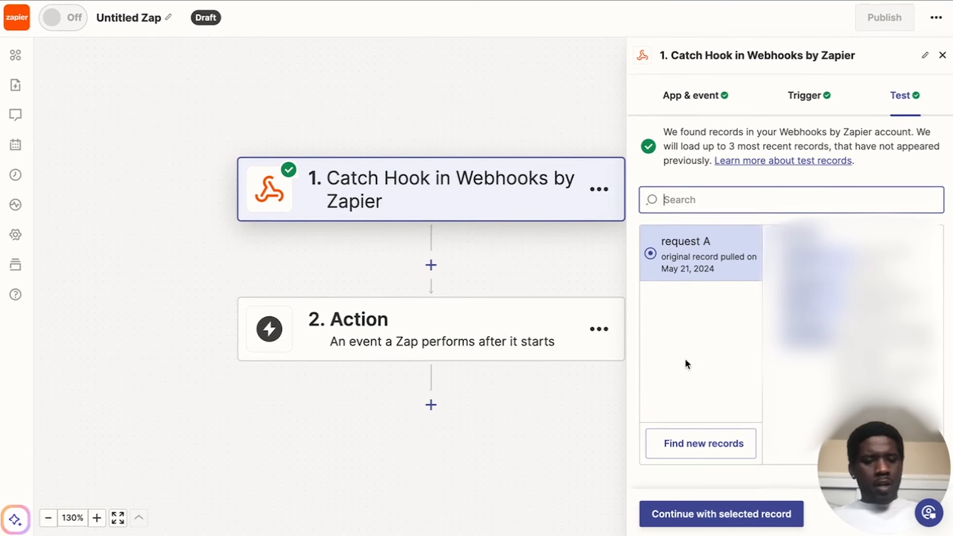
{"action": "left_click", "coordinate": [690, 443]}
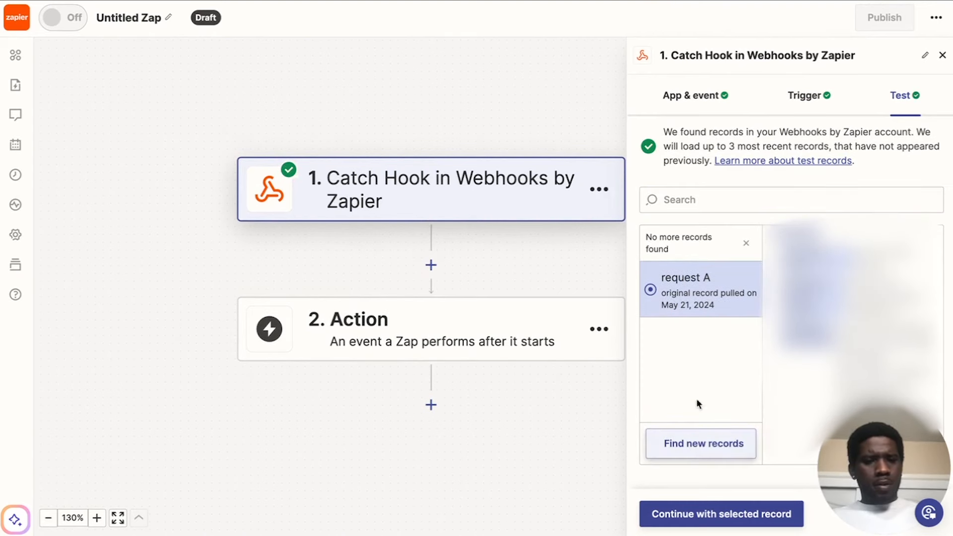
Review the data of request A and continue with it as the trigger's test record.
{"action": "scroll", "coordinate": [852, 317], "scroll_direction": "down", "scroll_amount": 2}
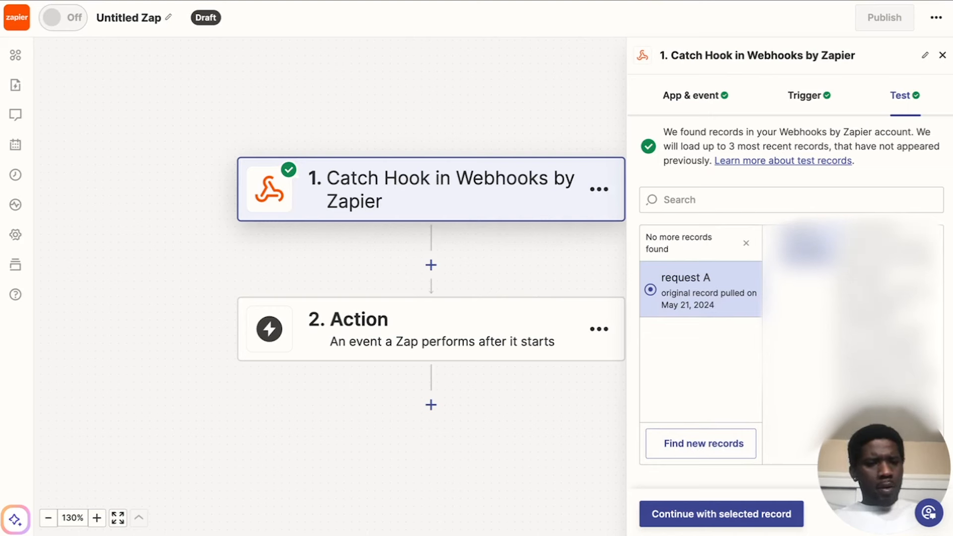
{"action": "scroll", "coordinate": [852, 318], "scroll_direction": "down", "scroll_amount": 1}
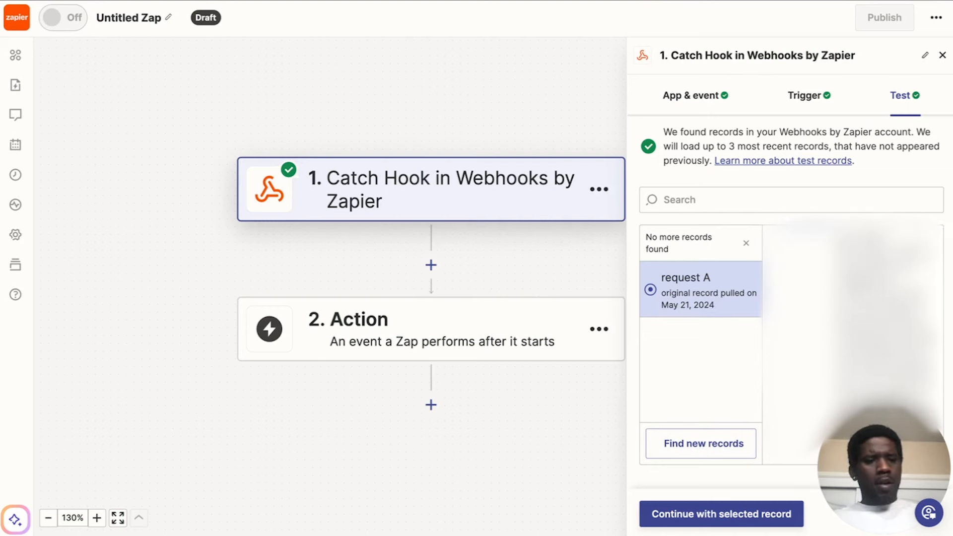
{"action": "scroll", "coordinate": [852, 317], "scroll_direction": "up", "scroll_amount": 3}
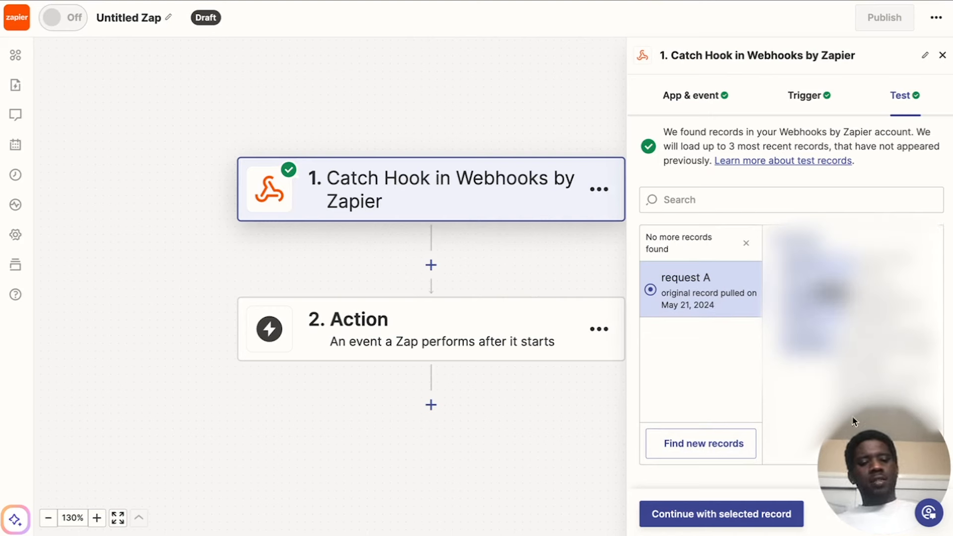
{"action": "left_click_drag", "start_coordinate": [896, 449], "coordinate": [895, 49]}
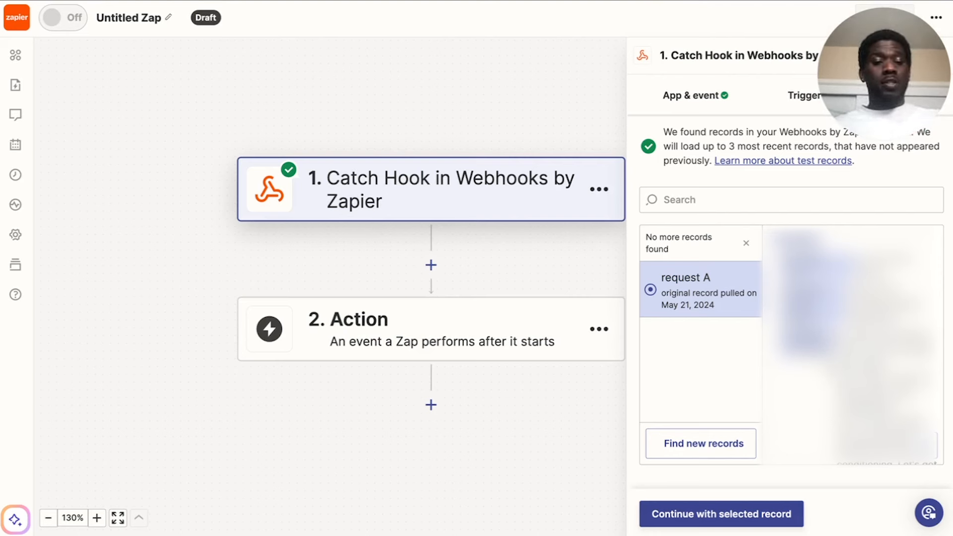
{"action": "left_click_drag", "start_coordinate": [892, 77], "coordinate": [917, 470]}
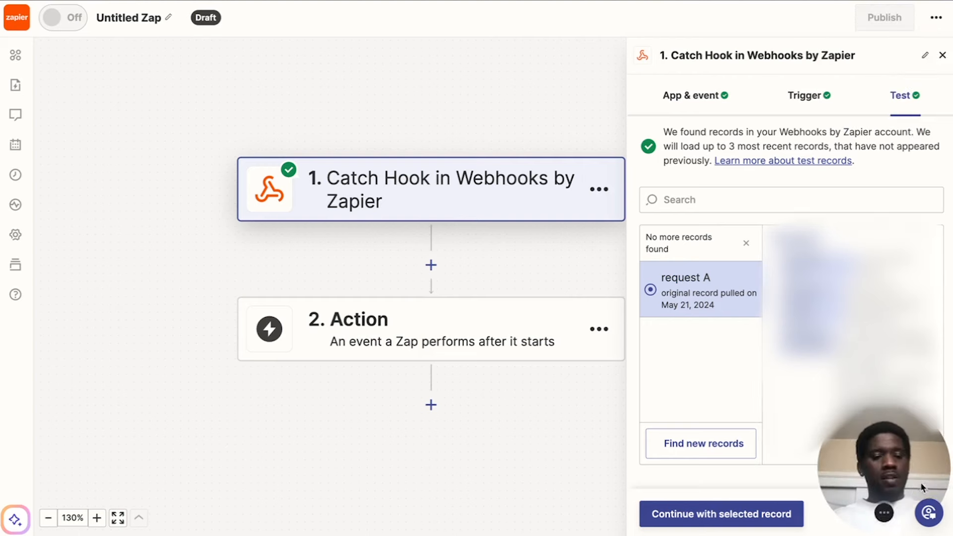
{"action": "left_click", "coordinate": [734, 514]}
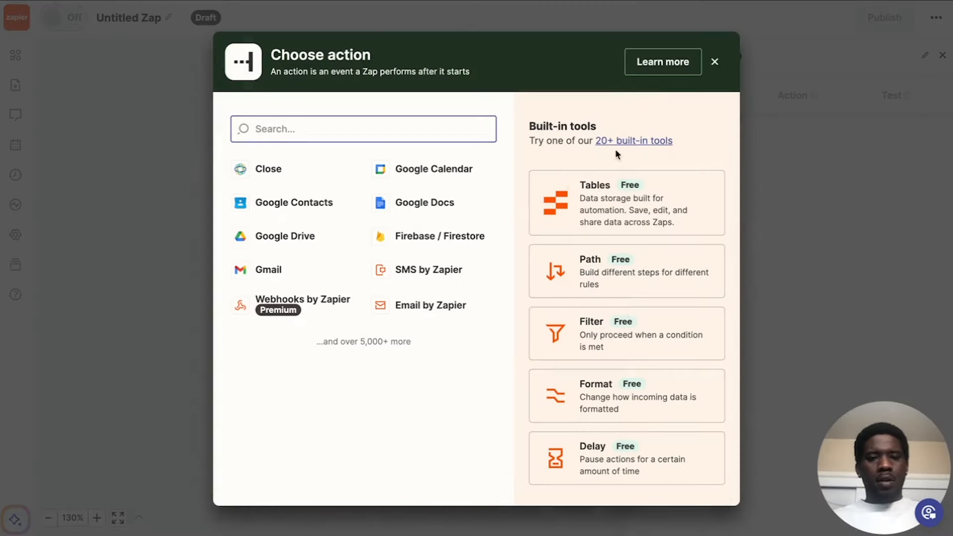
{"action": "left_click", "coordinate": [714, 62]}
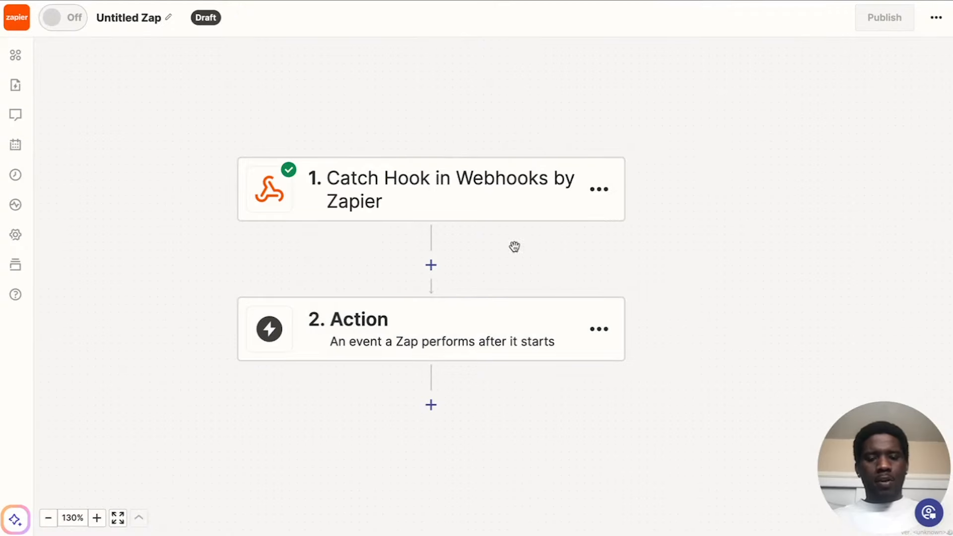
{"action": "left_click", "coordinate": [464, 205]}
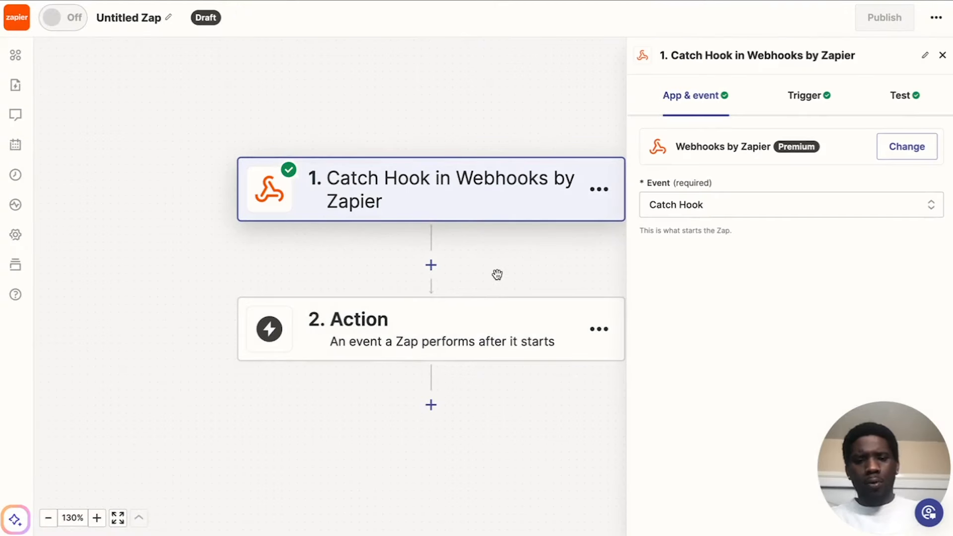
{"action": "left_click", "coordinate": [942, 57]}
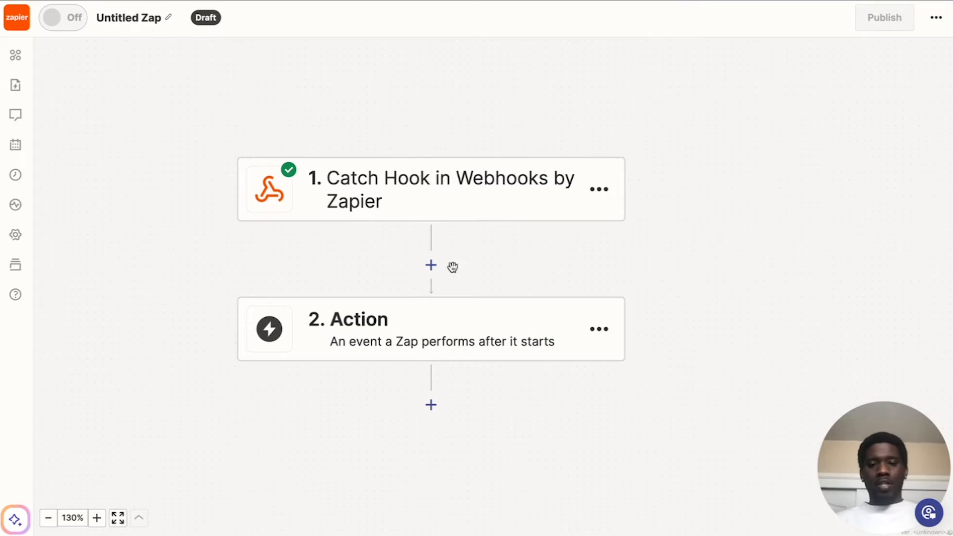
Set the Zap's second step to OpenPhone with the Send a Message event.
{"action": "left_click", "coordinate": [422, 314]}
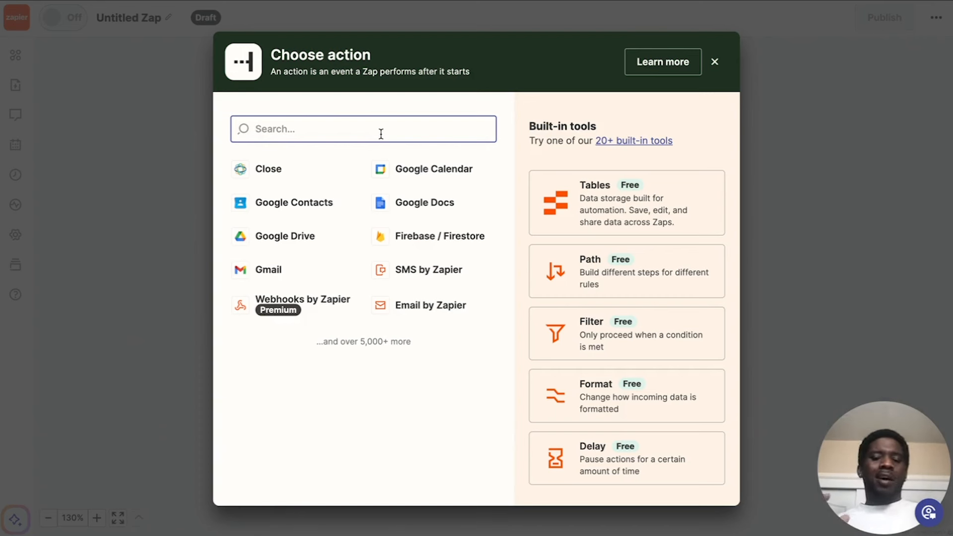
{"action": "type", "text": "open"}
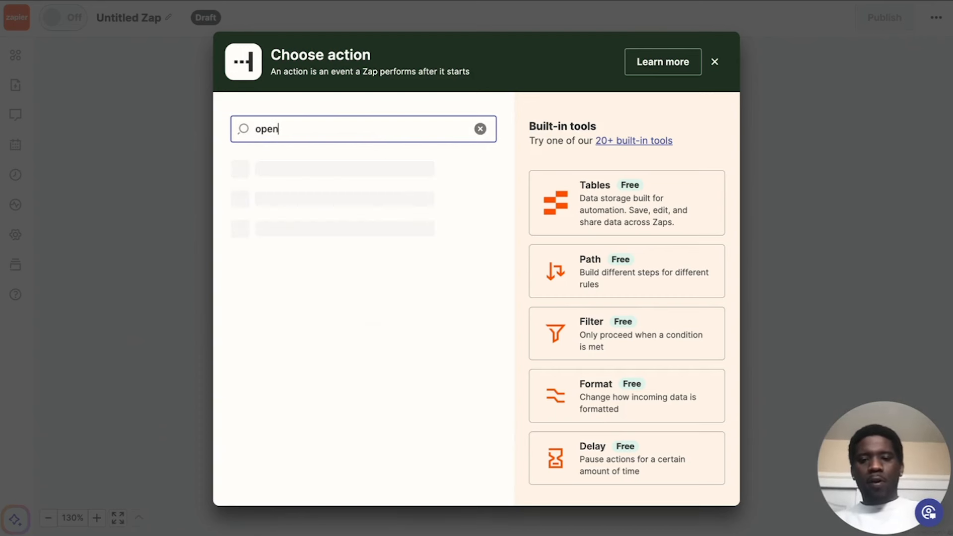
{"action": "type", "text": "ph"}
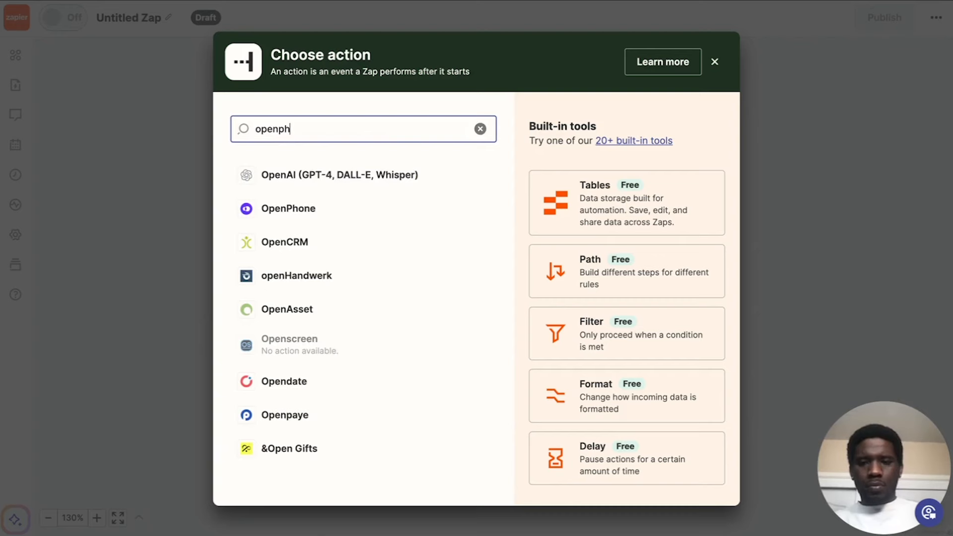
{"action": "left_click", "coordinate": [333, 186]}
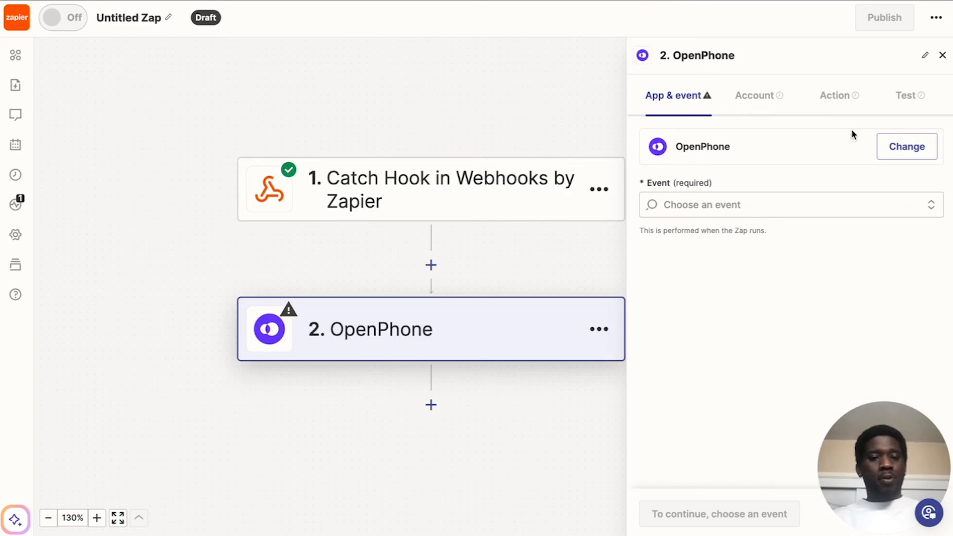
{"action": "left_click", "coordinate": [716, 206]}
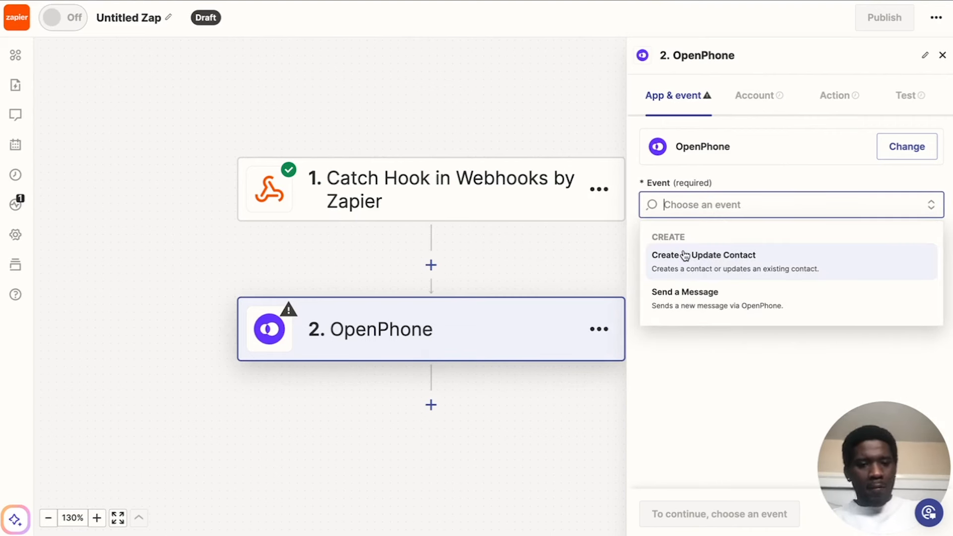
{"action": "left_click", "coordinate": [697, 304]}
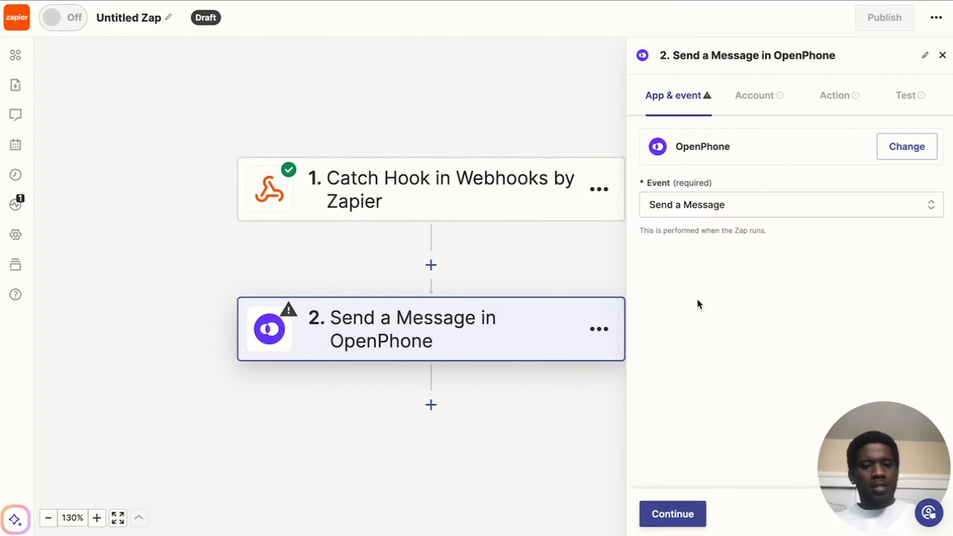
Keep the connected OpenPhone account, select the sender's phone number and enter the recipient's phone number for the message.
{"action": "left_click", "coordinate": [761, 99]}
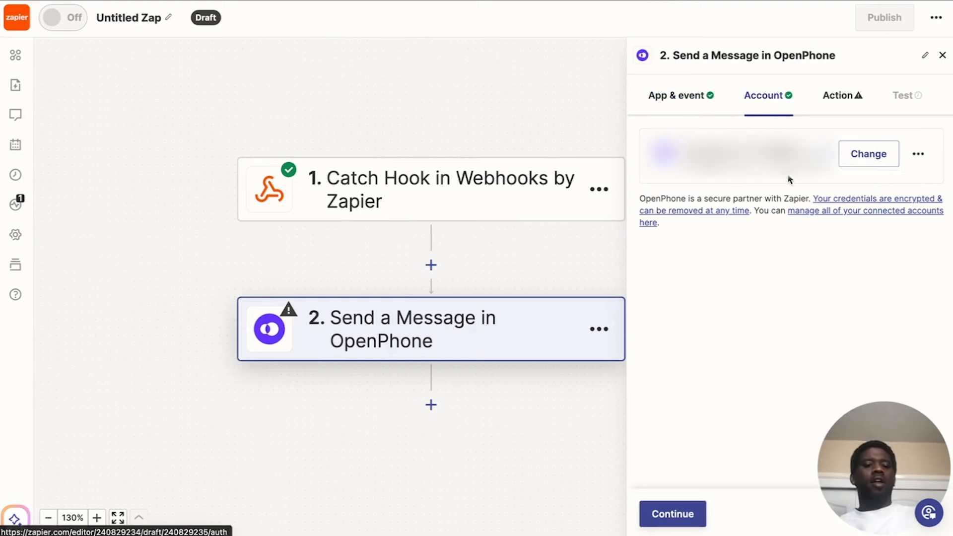
{"action": "left_click", "coordinate": [839, 96]}
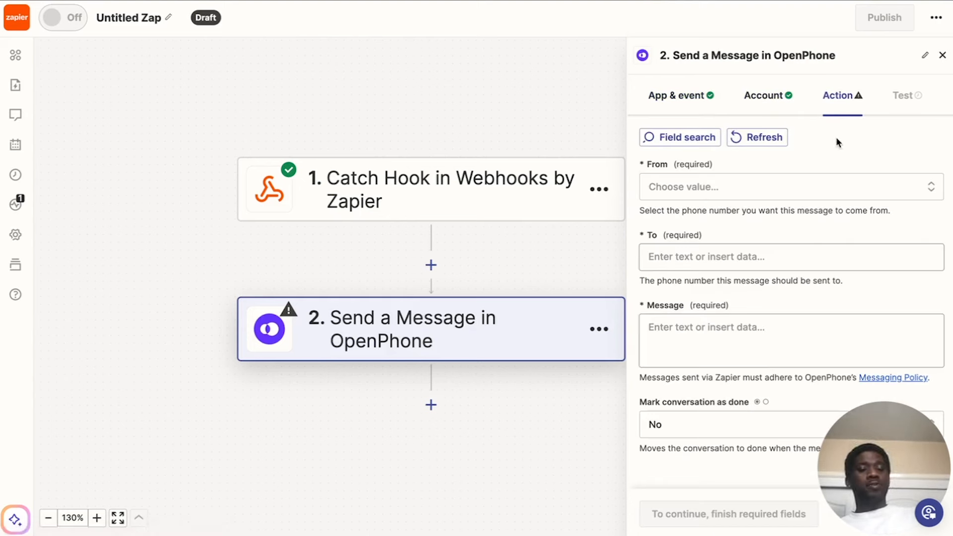
{"action": "left_click", "coordinate": [688, 188]}
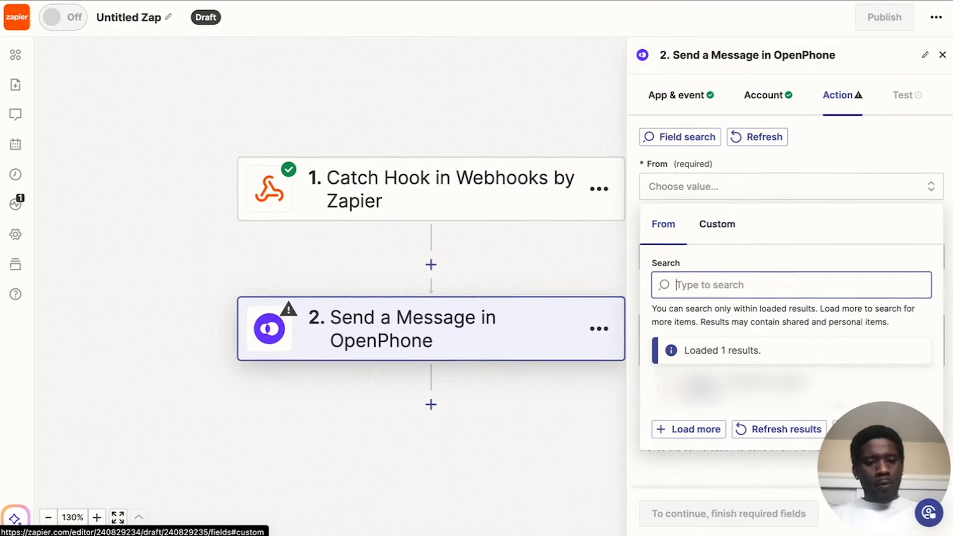
{"action": "left_click", "coordinate": [791, 389]}
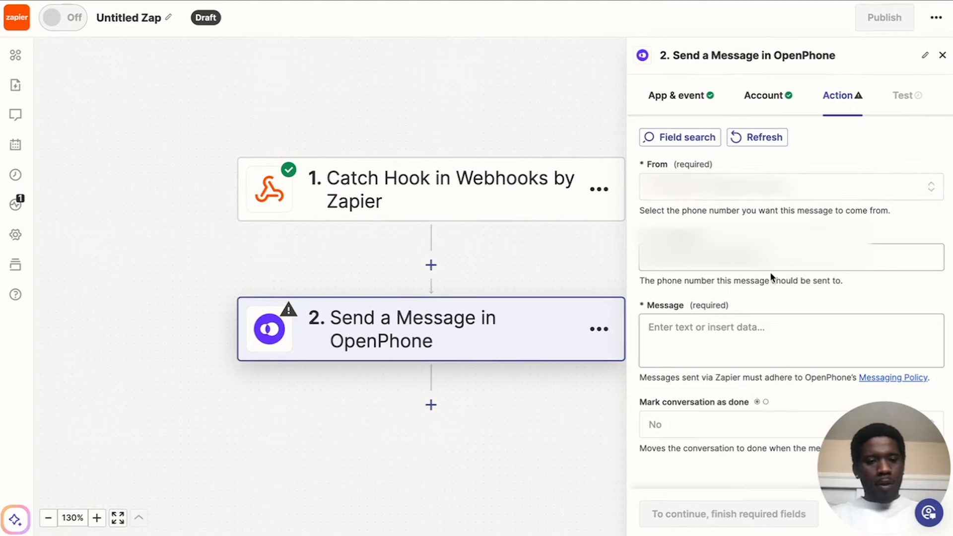
{"action": "left_click", "coordinate": [819, 257]}
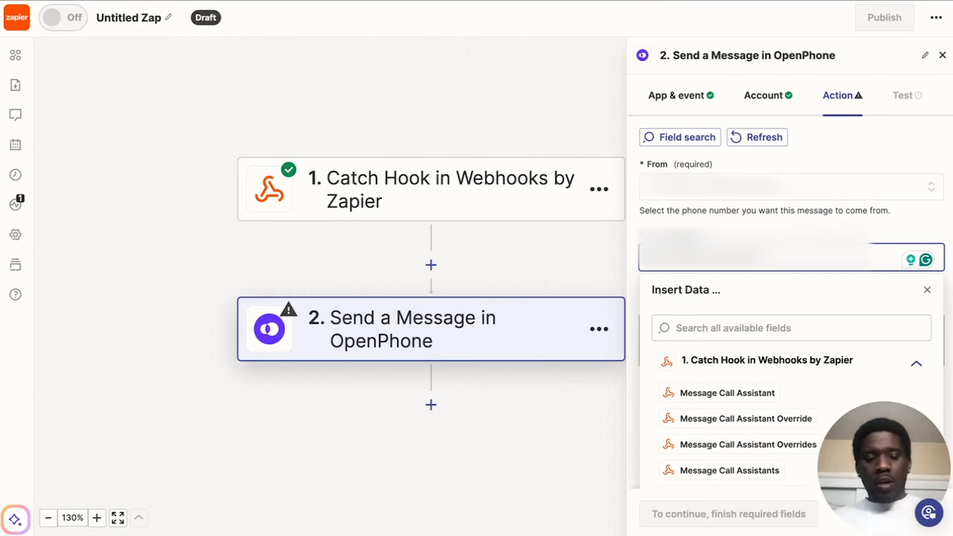
{"action": "type", "text": "+1"}
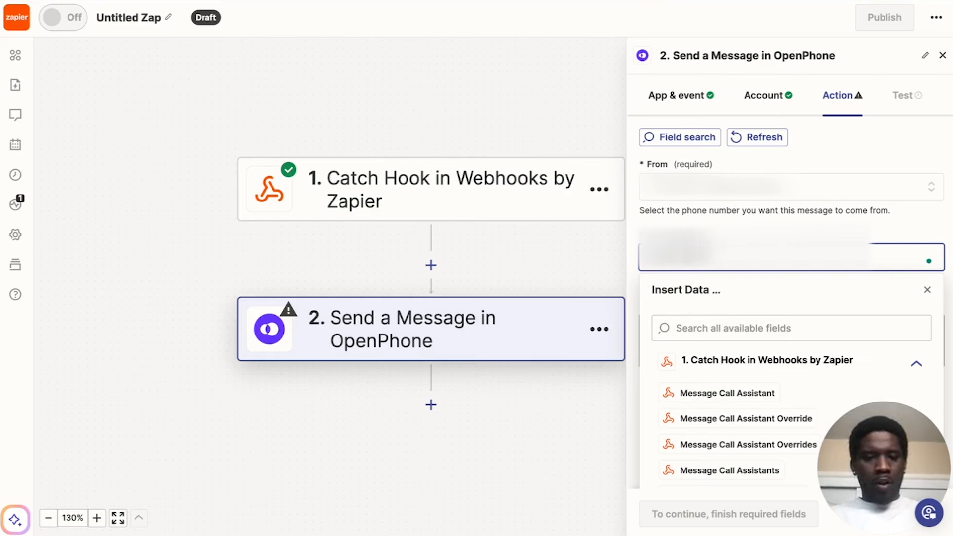
{"action": "left_click", "coordinate": [764, 227]}
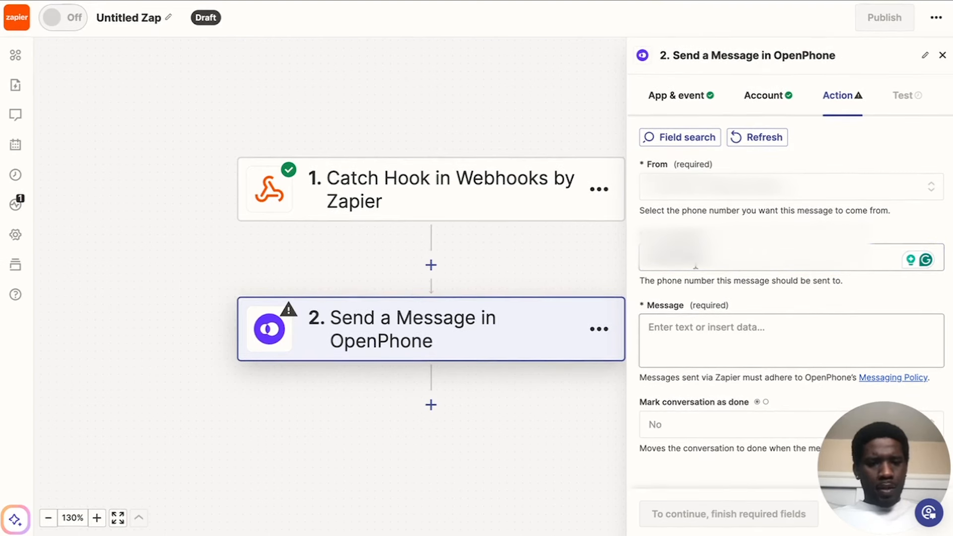
Write the message text "Heating and Pluming Lead" with "From Number:" on a second line.
{"action": "left_click", "coordinate": [688, 330]}
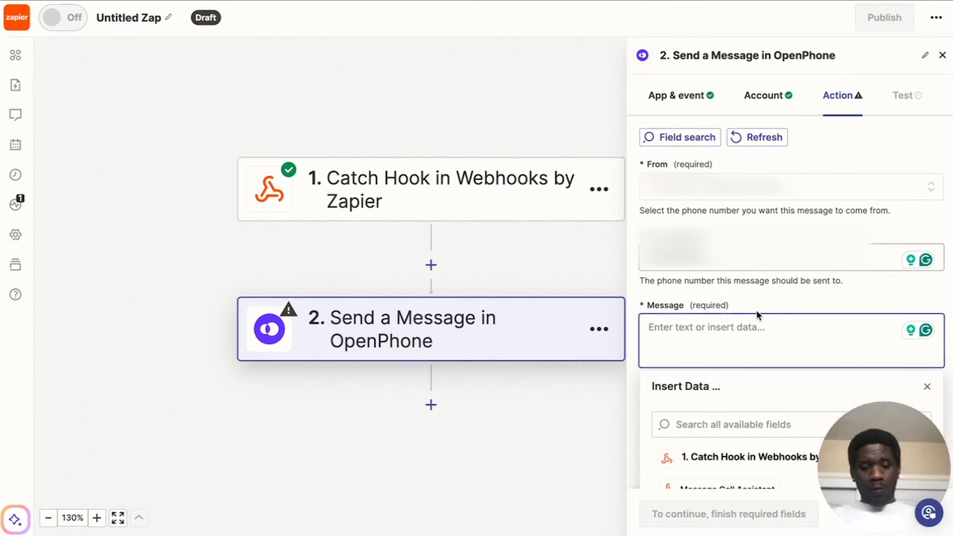
{"action": "type", "text": "Heating "}
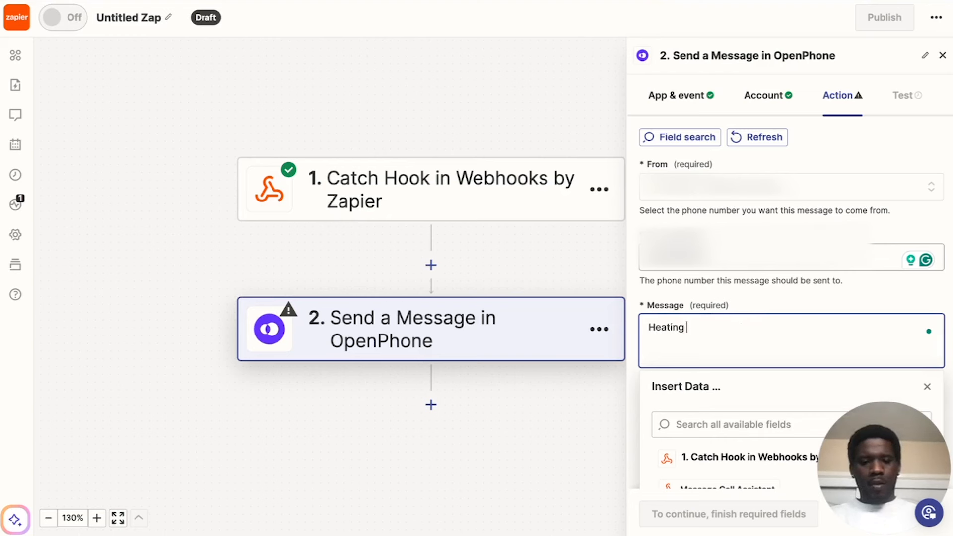
{"action": "type", "text": "and Pluming "}
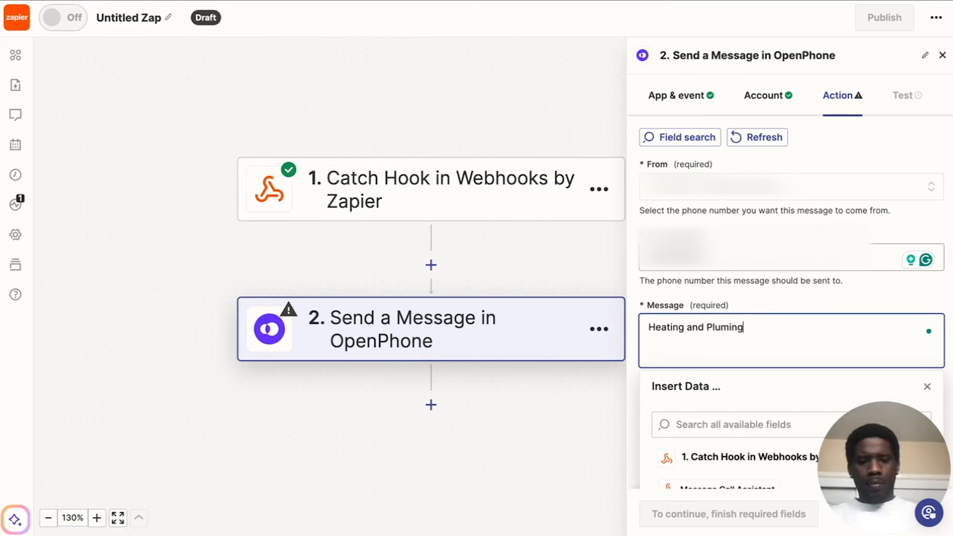
{"action": "type", "text": "Lead"}
{"action": "key", "text": "Return"}
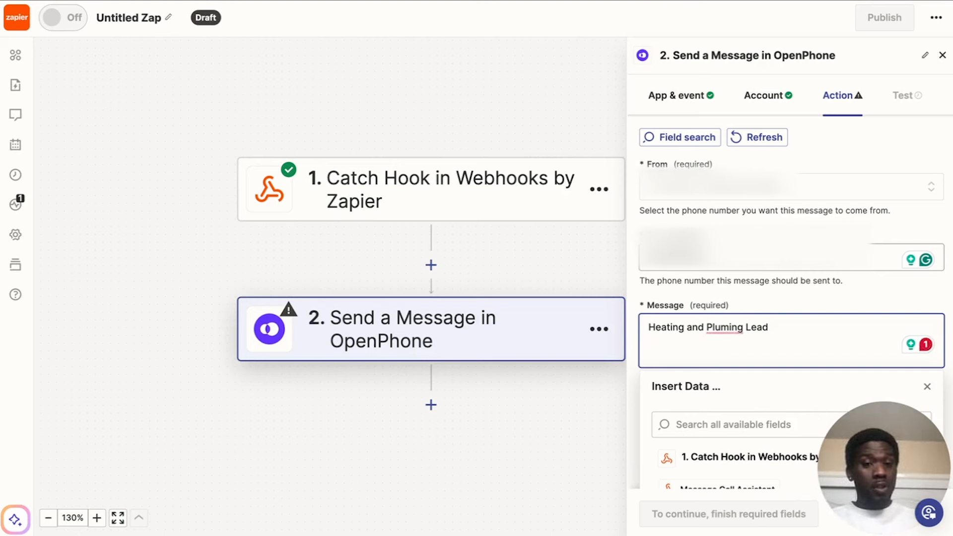
{"action": "type", "text": "From "}
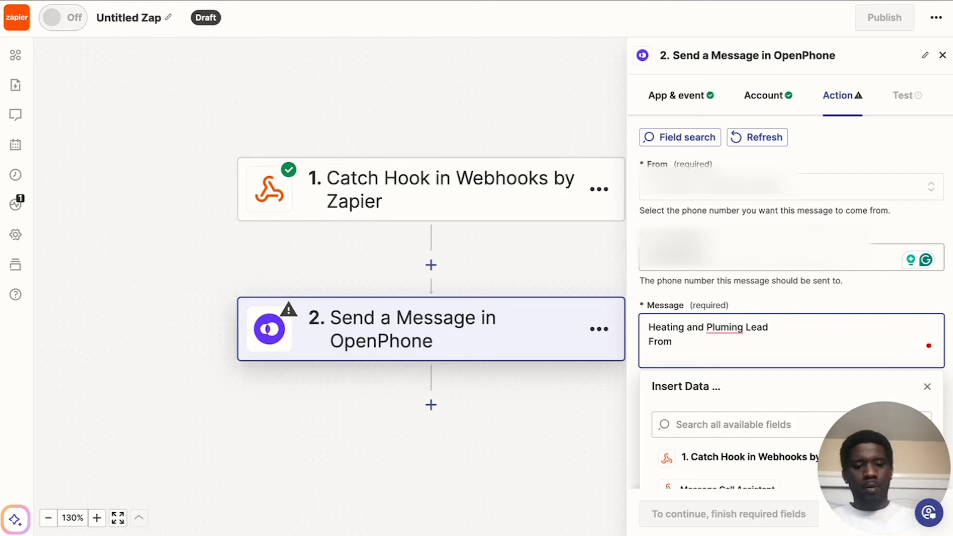
{"action": "type", "text": "Number:"}
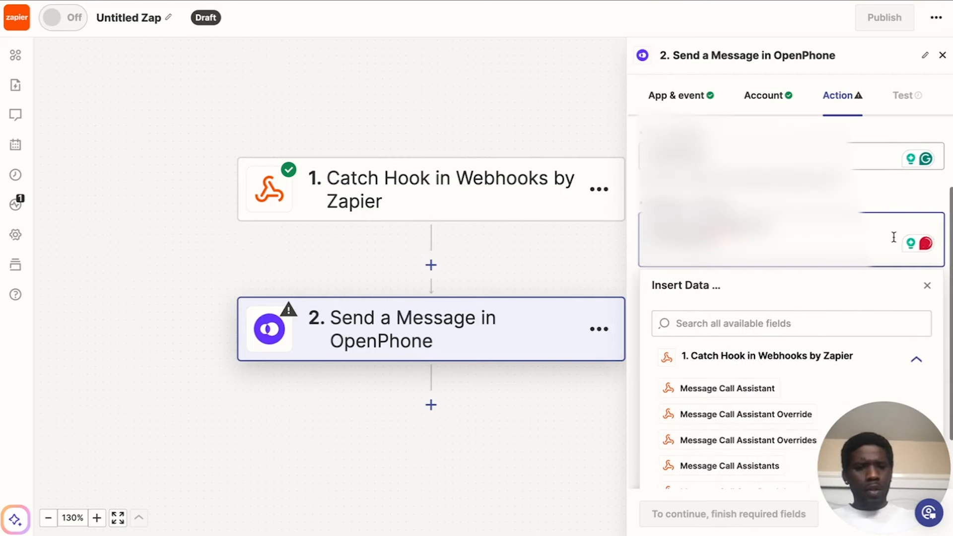
Insert the webhook's Message Call Customer Number field below "From Number:" in the message and start a new line.
{"action": "scroll", "coordinate": [892, 236], "scroll_direction": "down", "scroll_amount": 3}
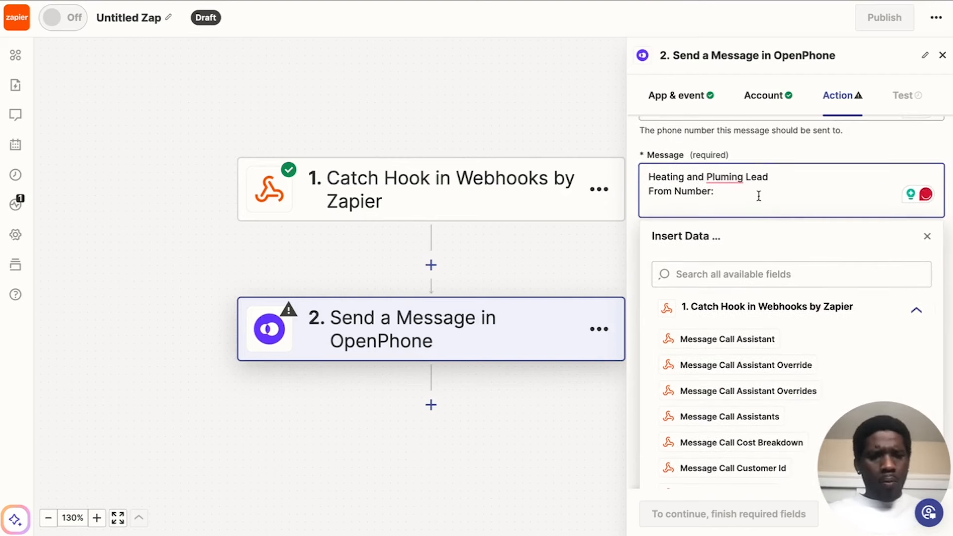
{"action": "scroll", "coordinate": [729, 336], "scroll_direction": "down", "scroll_amount": 1}
{"action": "scroll", "coordinate": [729, 336], "scroll_direction": "up", "scroll_amount": 1}
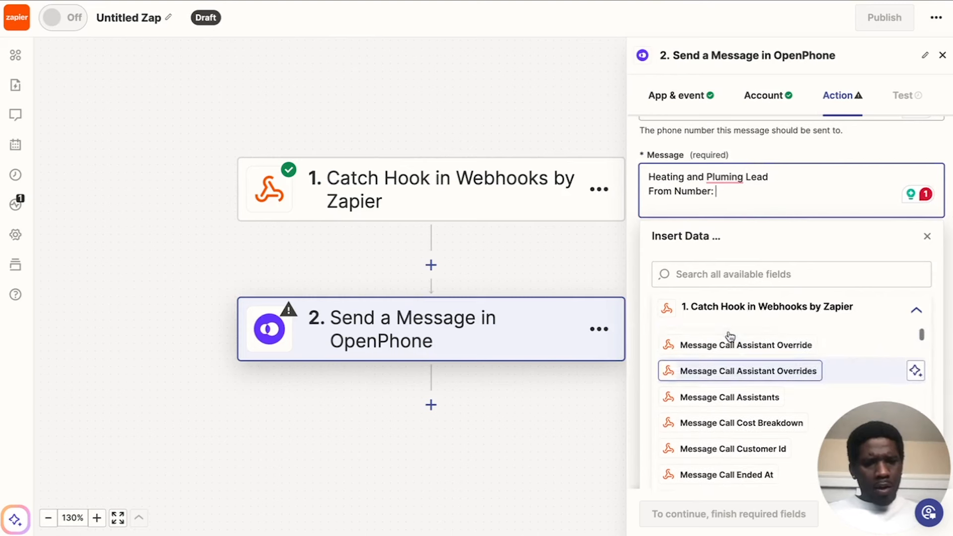
{"action": "left_click_drag", "start_coordinate": [886, 457], "coordinate": [904, 53]}
{"action": "left_click", "coordinate": [725, 333]}
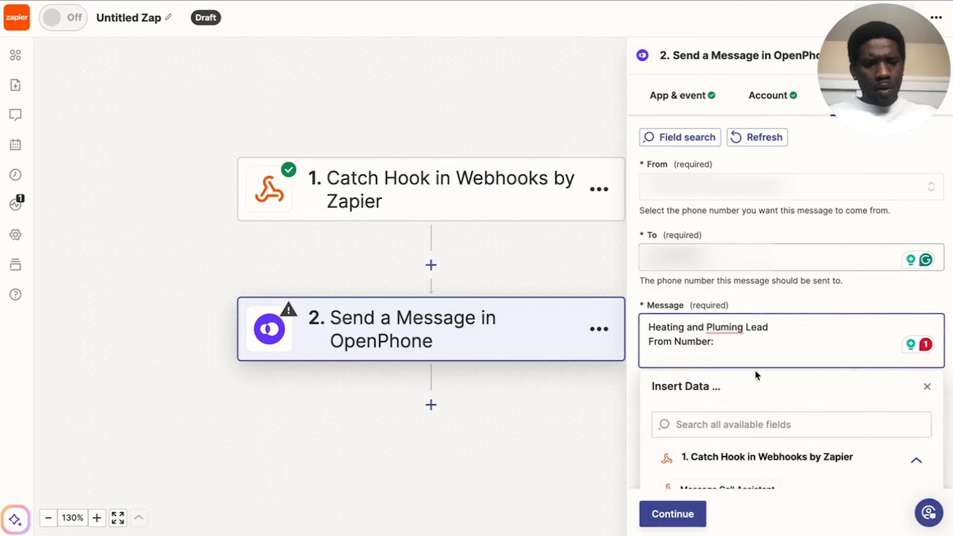
{"action": "scroll", "coordinate": [754, 408], "scroll_direction": "down", "scroll_amount": 3}
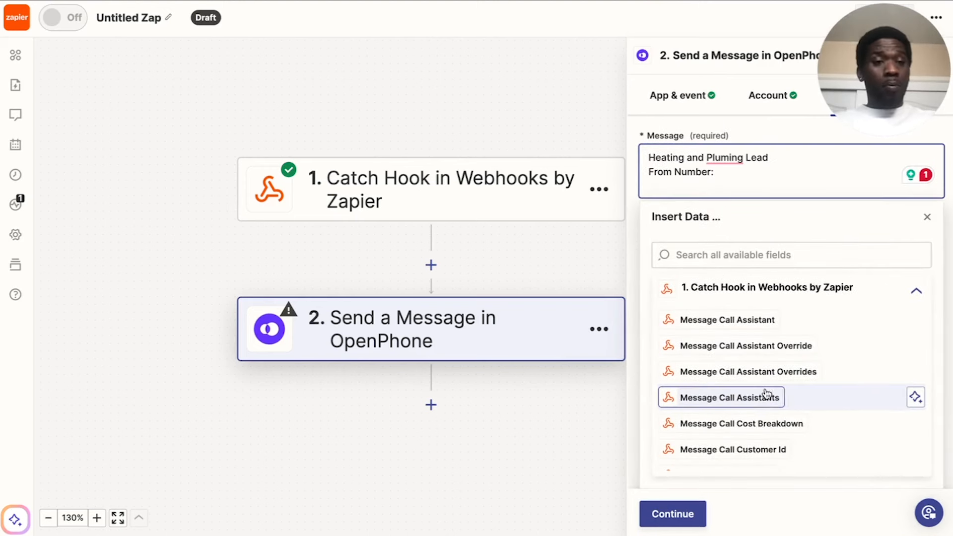
{"action": "scroll", "coordinate": [761, 398], "scroll_direction": "down", "scroll_amount": 3}
{"action": "left_click", "coordinate": [707, 350]}
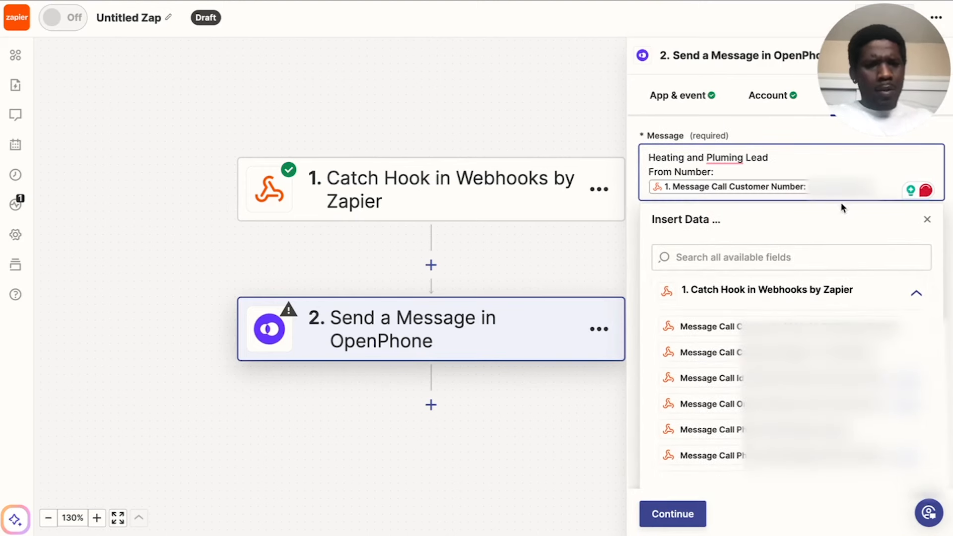
{"action": "key", "text": "Return"}
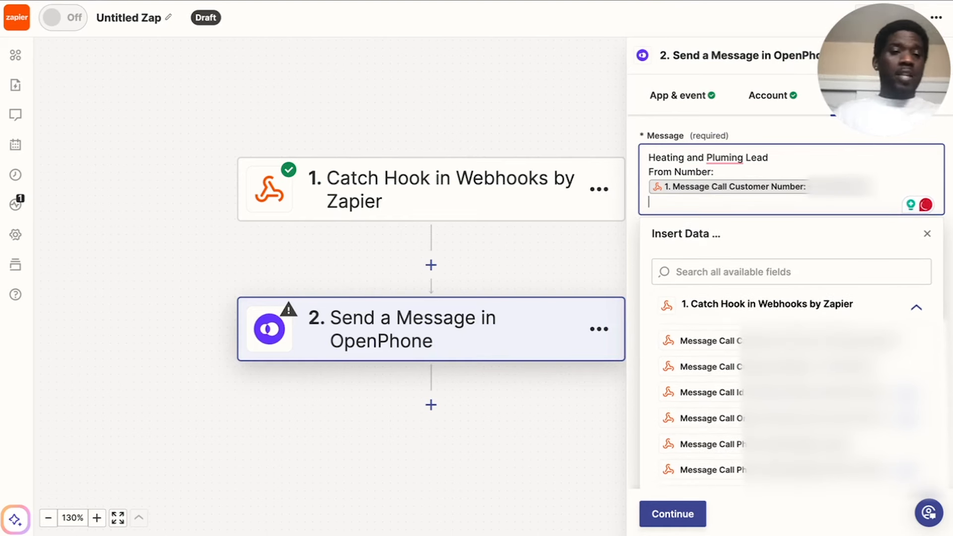
{"action": "type", "text": "Nme"}
{"action": "key", "text": "BackSpace"}
{"action": "key", "text": "BackSpace"}
{"action": "type", "text": "ame:"}
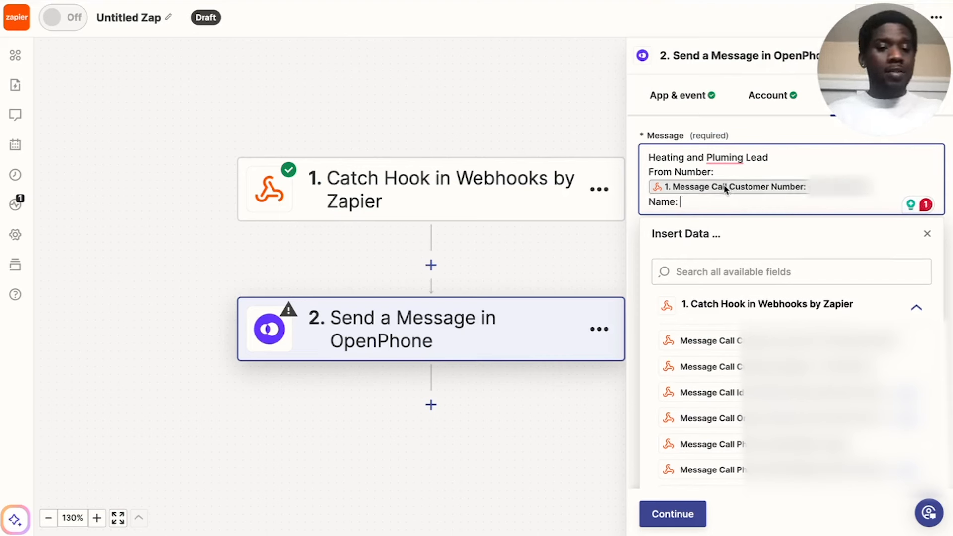
{"action": "left_click_drag", "start_coordinate": [678, 202], "coordinate": [636, 202]}
{"action": "key", "text": "BackSpace"}
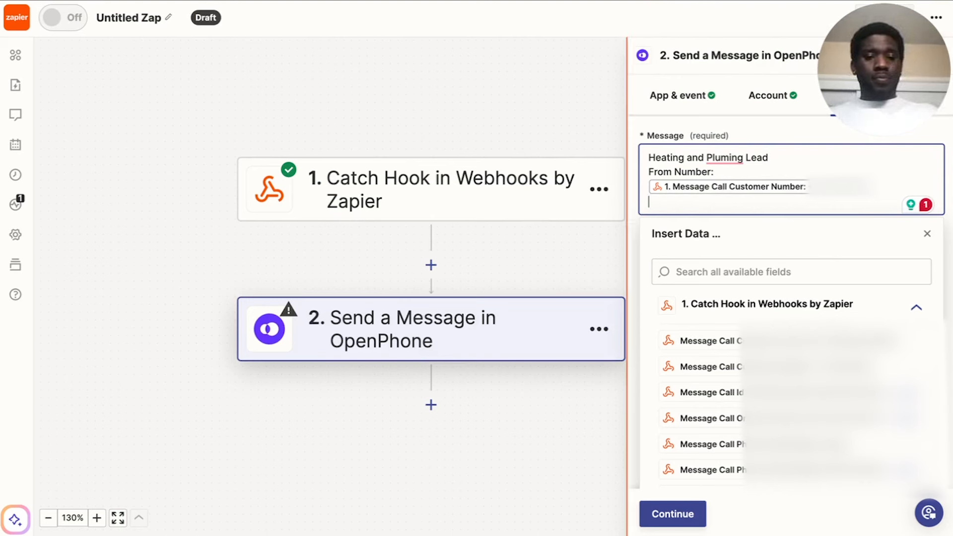
Add the lines "Name:", "Pref. Number:", "Address:" and "Call Reason:" below the customer number in the message.
{"action": "type", "text": "Name:"}
{"action": "key", "text": "Return"}
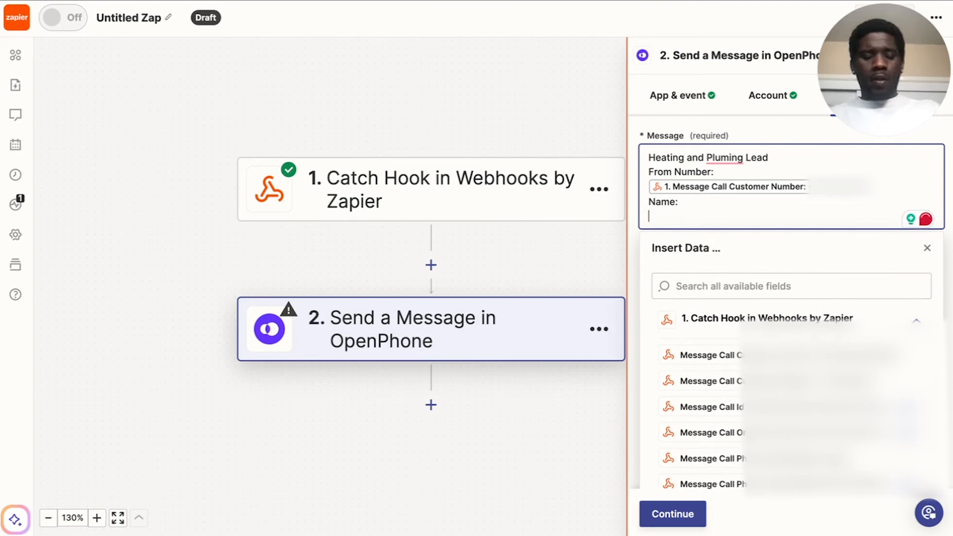
{"action": "type", "text": "Pref. Number:"}
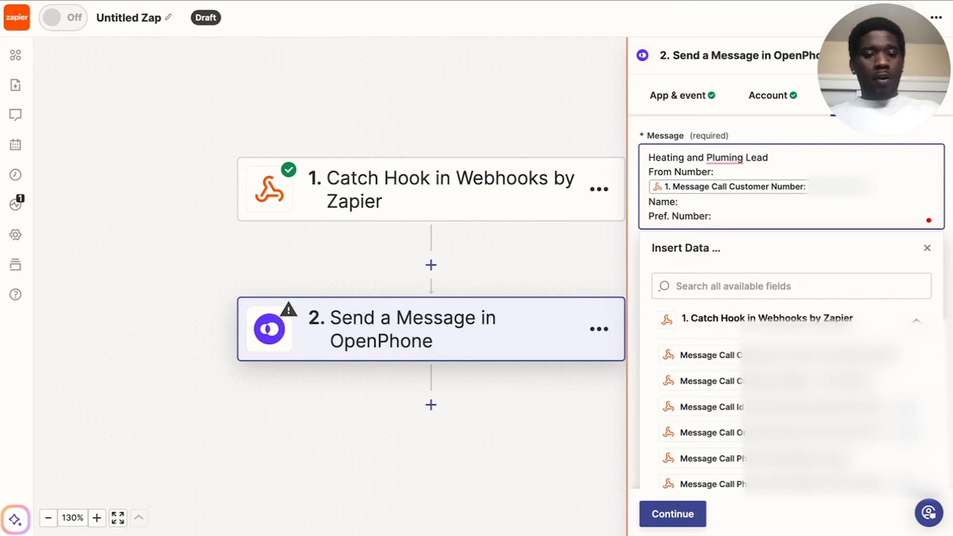
{"action": "key", "text": "Return"}
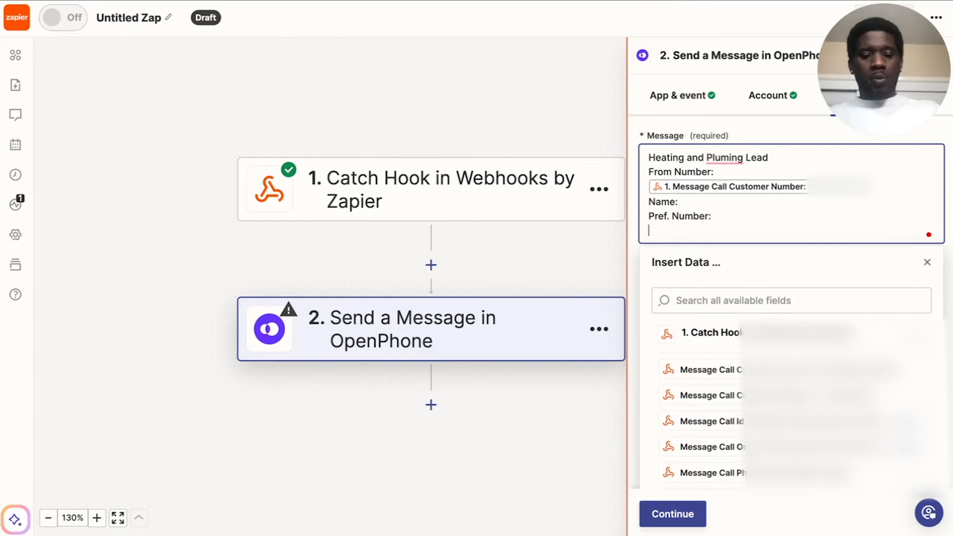
{"action": "type", "text": "Address:"}
{"action": "key", "text": "Return"}
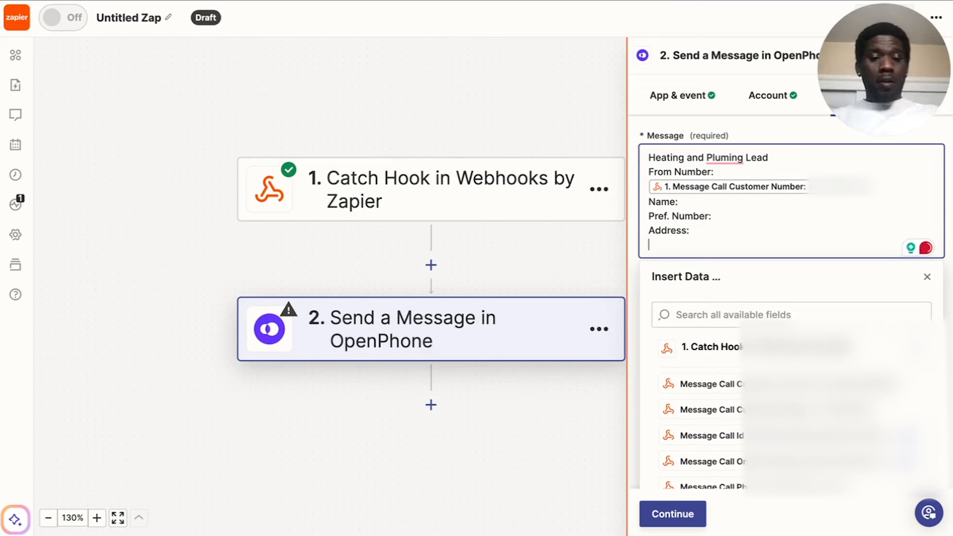
{"action": "type", "text": "Call Reason:"}
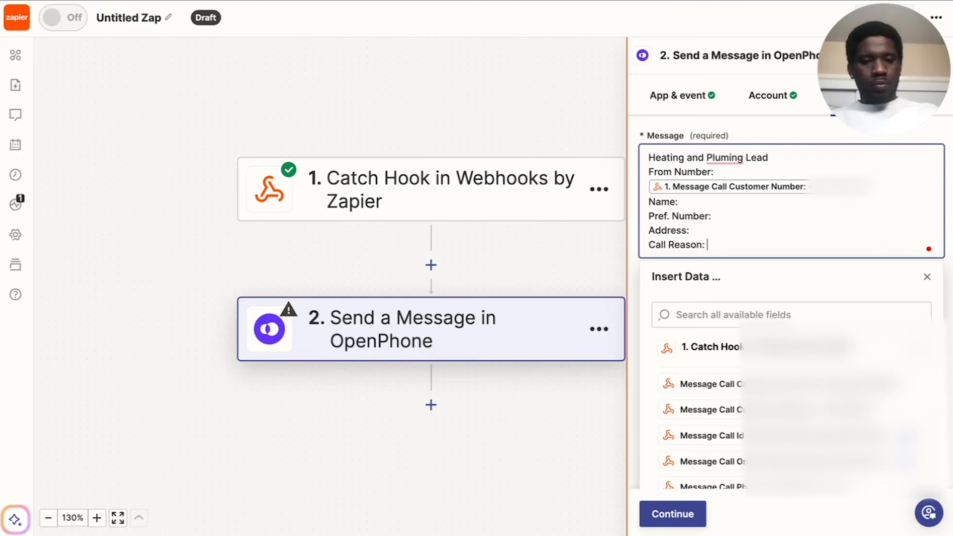
{"action": "left_click", "coordinate": [926, 277]}
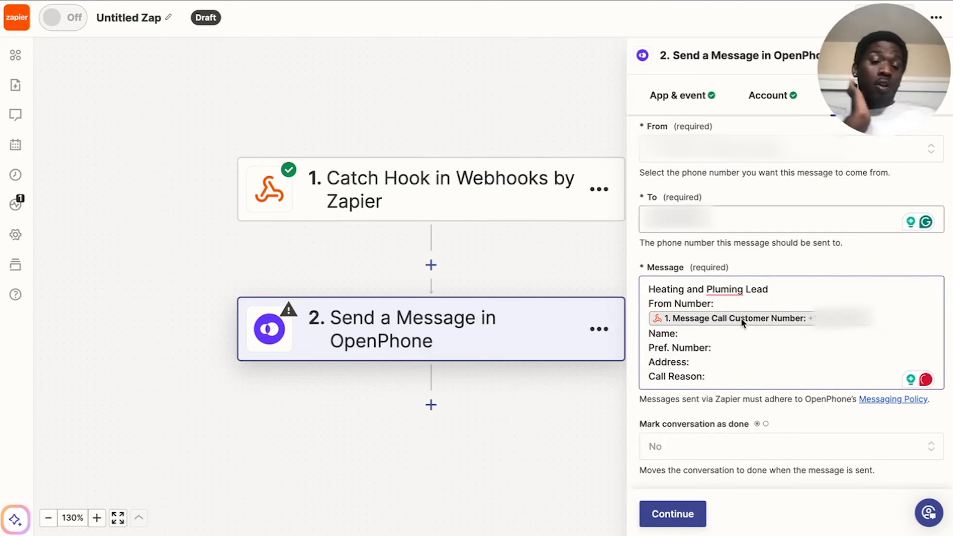
Correct "Pluming" to "Plumbing" in the message's first line using the spelling suggestion.
{"action": "left_click", "coordinate": [723, 290]}
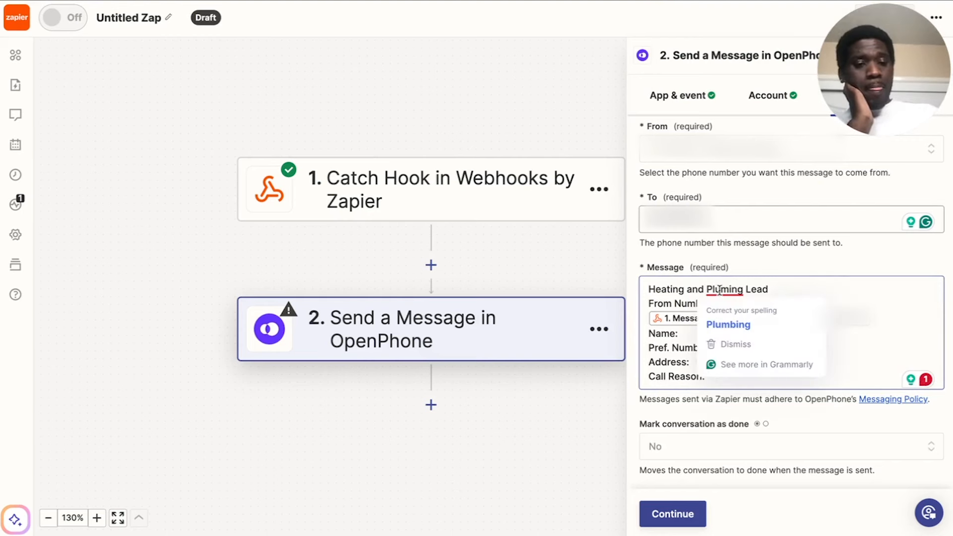
{"action": "scroll", "coordinate": [726, 293], "scroll_direction": "down", "scroll_amount": 3}
{"action": "left_click", "coordinate": [735, 324]}
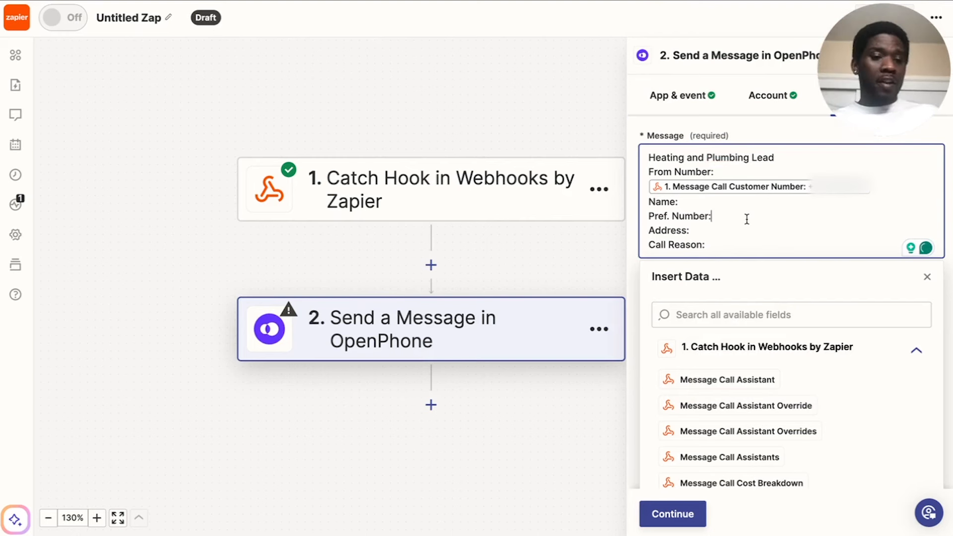
{"action": "left_click", "coordinate": [926, 280]}
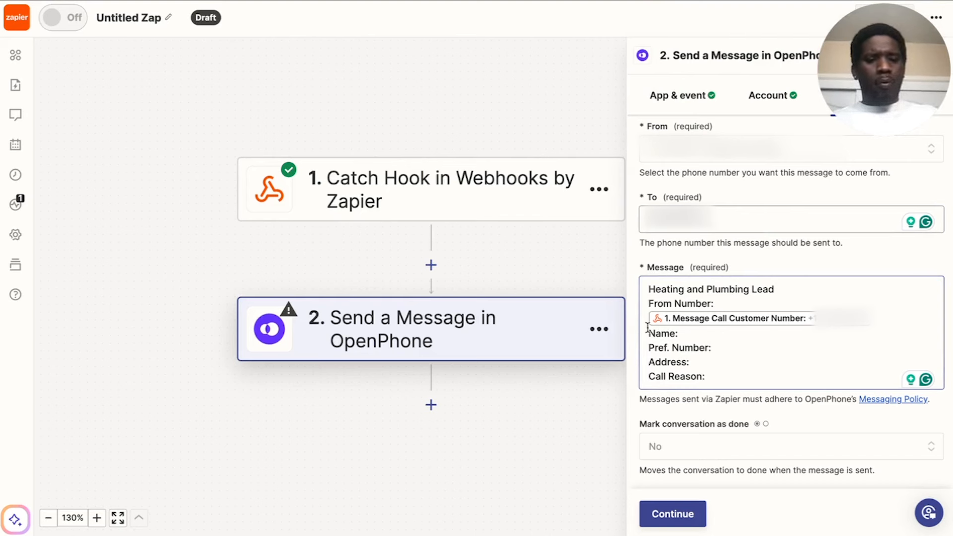
{"action": "left_click", "coordinate": [711, 376]}
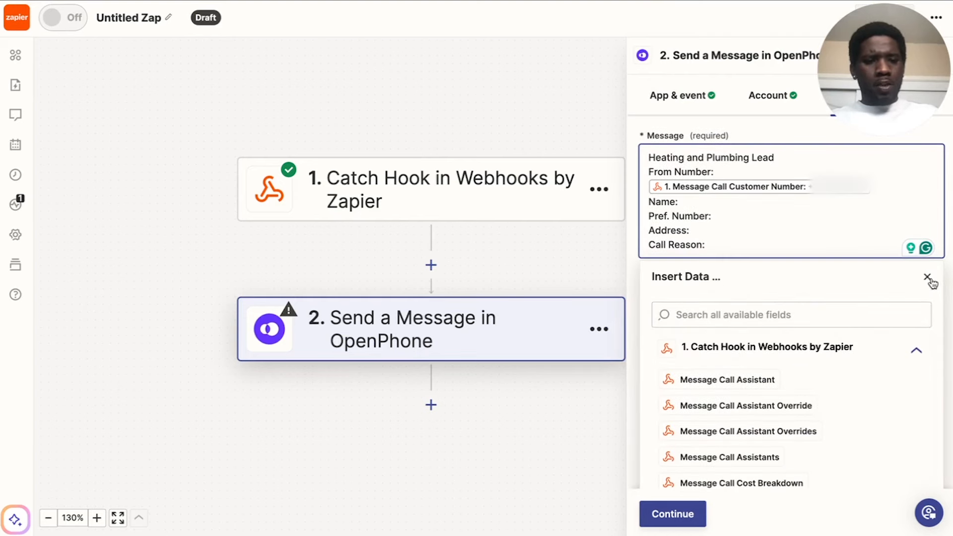
{"action": "left_click", "coordinate": [927, 277]}
{"action": "left_click", "coordinate": [714, 354]}
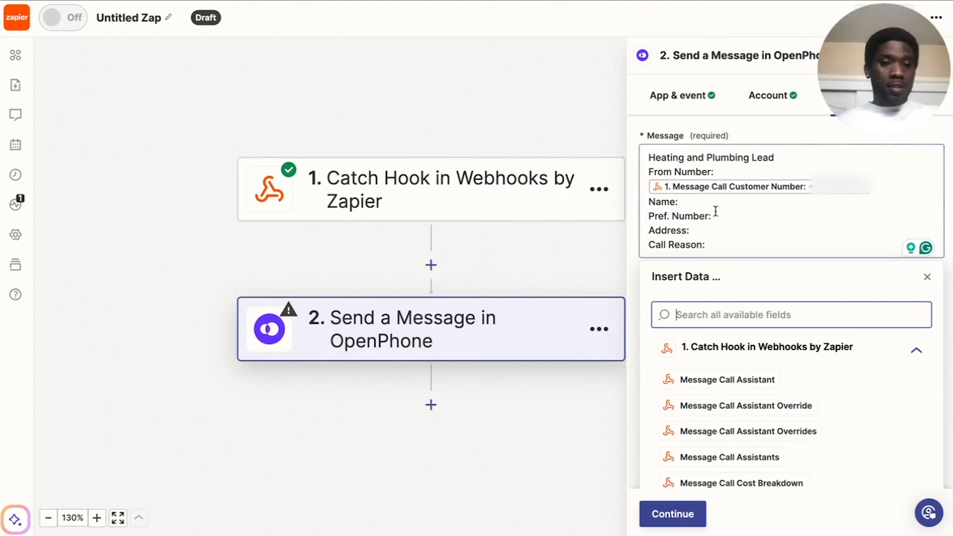
Insert an action step between the Catch Hook trigger and the OpenPhone step, leaving its app unchosen.
{"action": "left_click", "coordinate": [433, 268]}
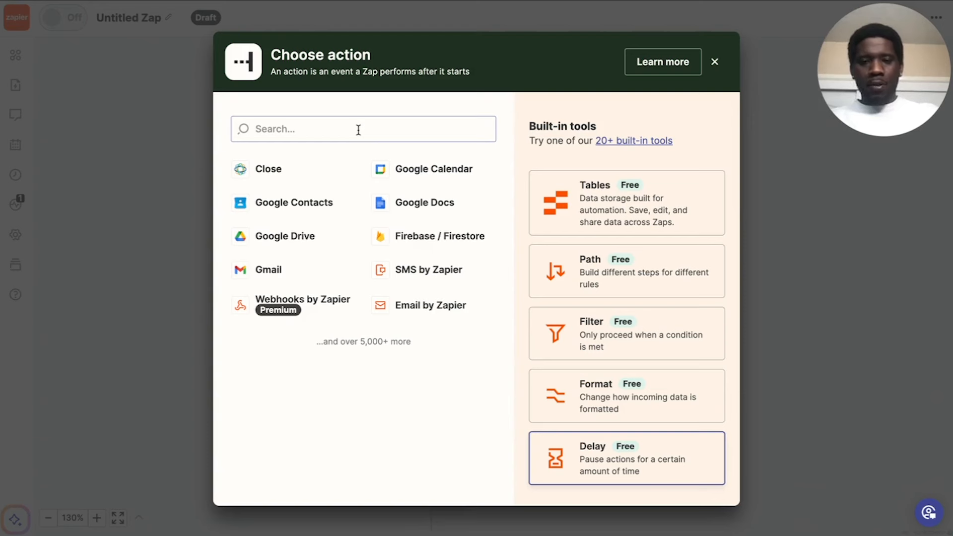
{"action": "left_click", "coordinate": [309, 129]}
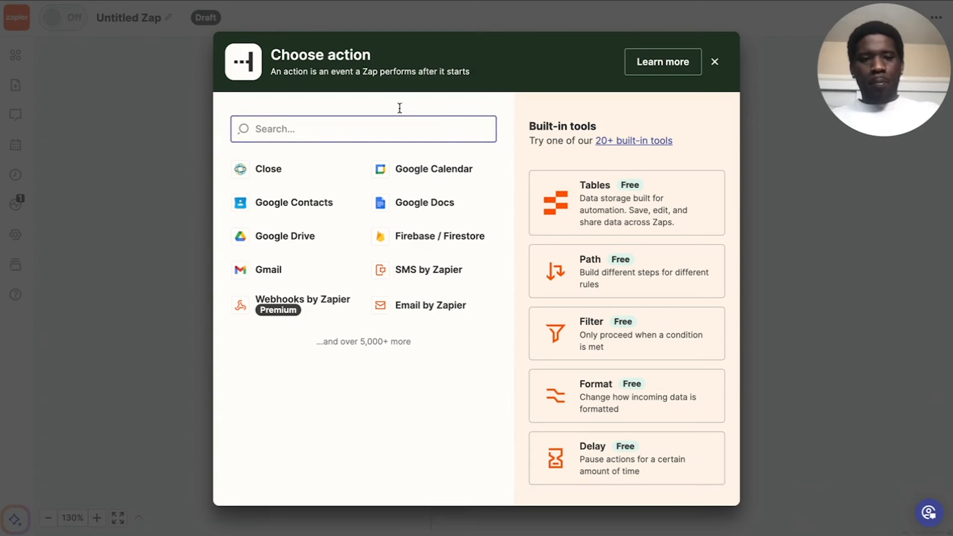
{"action": "left_click", "coordinate": [715, 61]}
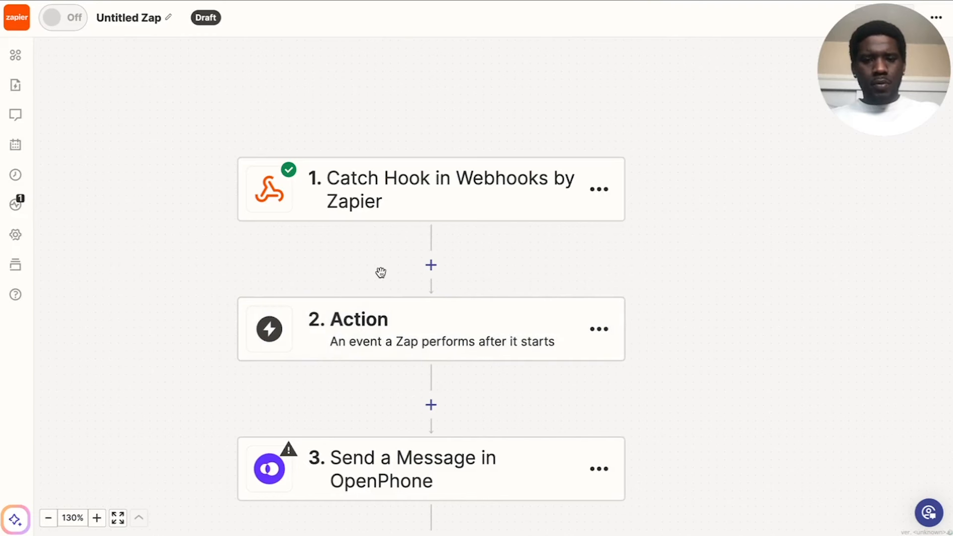
{"action": "left_click_drag", "start_coordinate": [381, 272], "coordinate": [383, 225]}
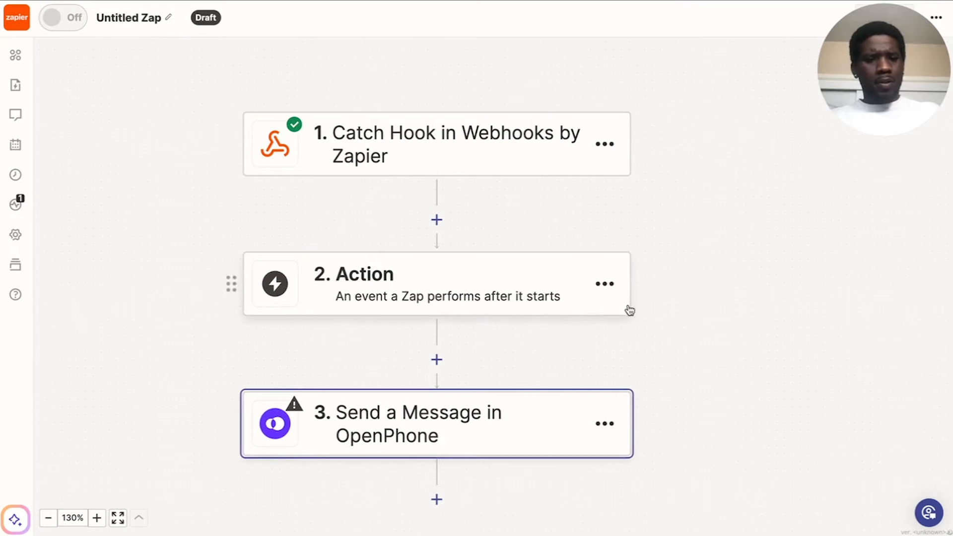
Reopen the OpenPhone step's action settings and review the message template.
{"action": "left_click", "coordinate": [507, 422]}
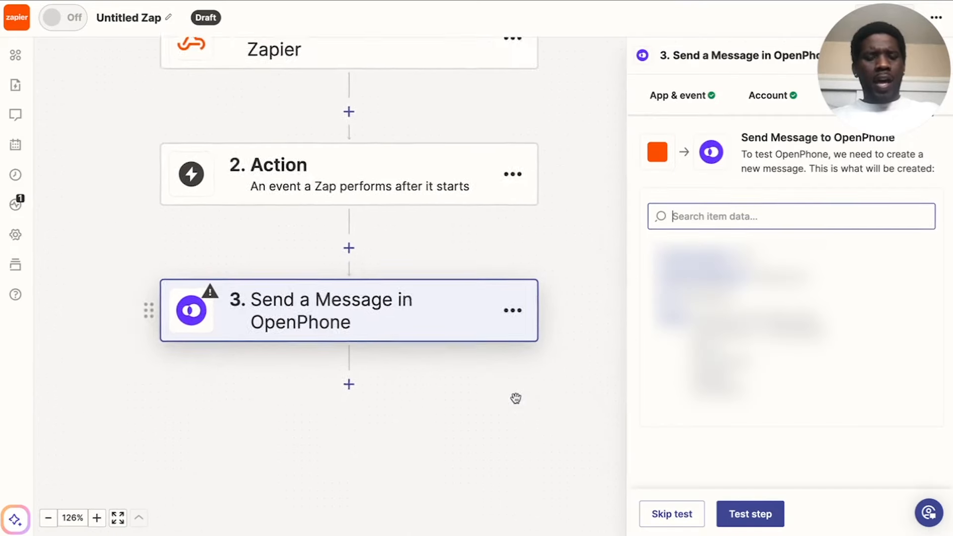
{"action": "left_click_drag", "start_coordinate": [920, 69], "coordinate": [920, 441]}
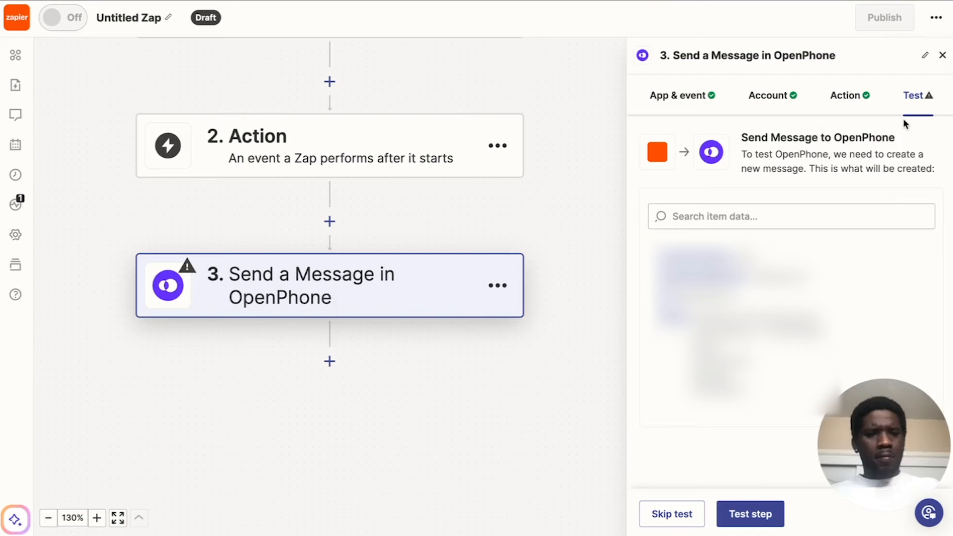
{"action": "left_click", "coordinate": [857, 101]}
{"action": "scroll", "coordinate": [703, 398], "scroll_direction": "down", "scroll_amount": 1}
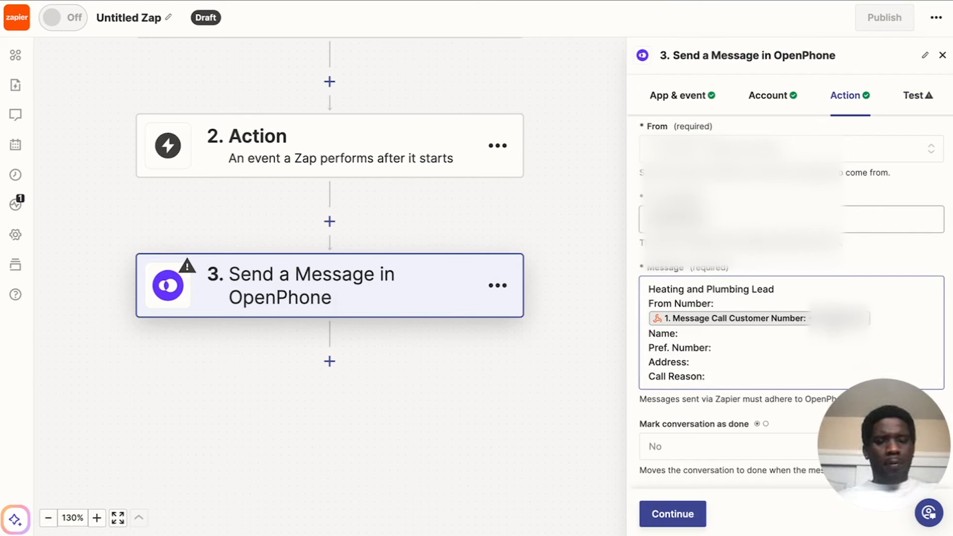
Add a Formatter by Zapier step directly before the OpenPhone message and set its event to Numbers.
{"action": "left_click", "coordinate": [329, 220]}
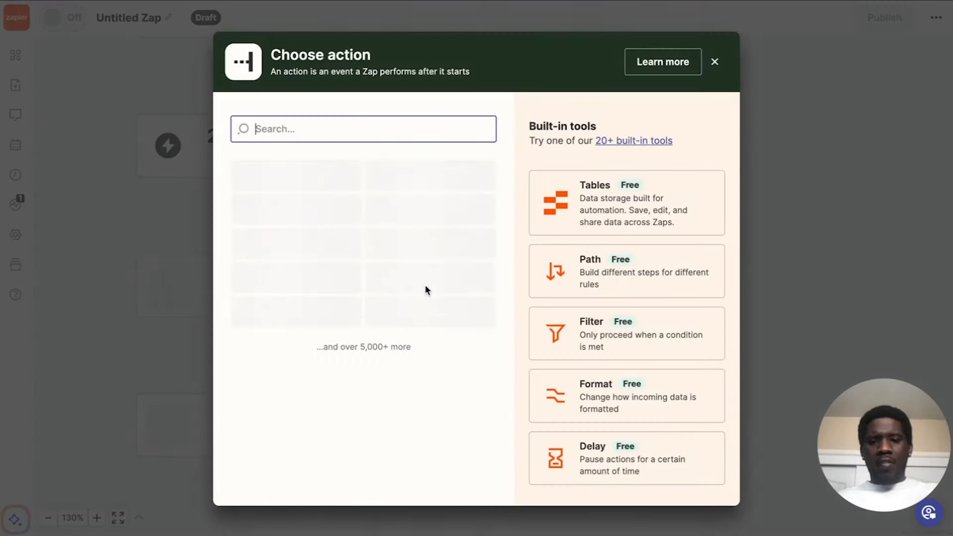
{"action": "type", "text": "forma"}
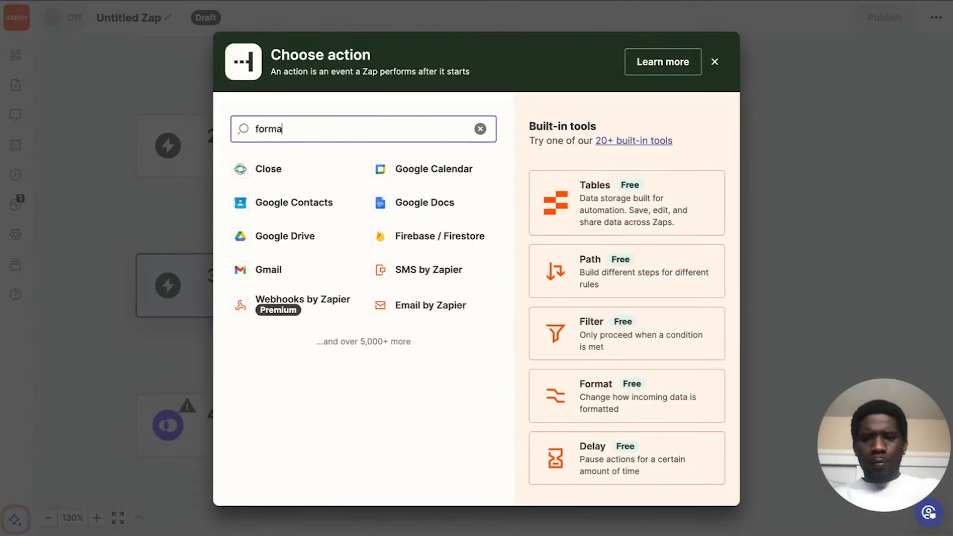
{"action": "left_click", "coordinate": [617, 413]}
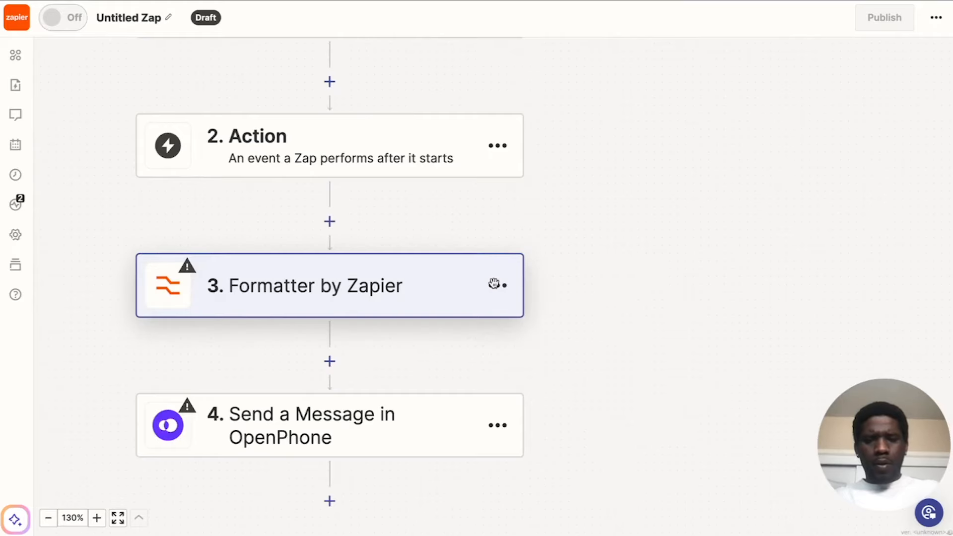
{"action": "left_click", "coordinate": [695, 205]}
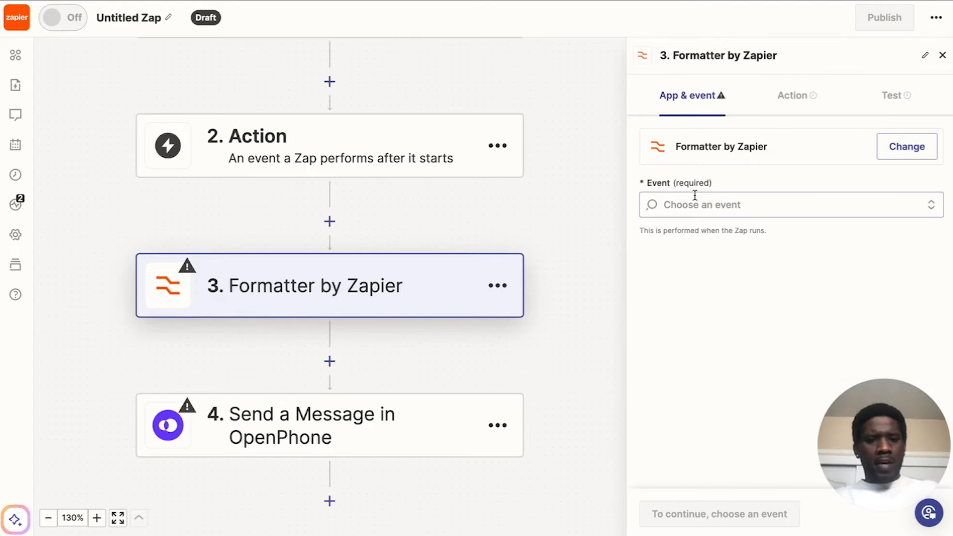
{"action": "left_click", "coordinate": [707, 311]}
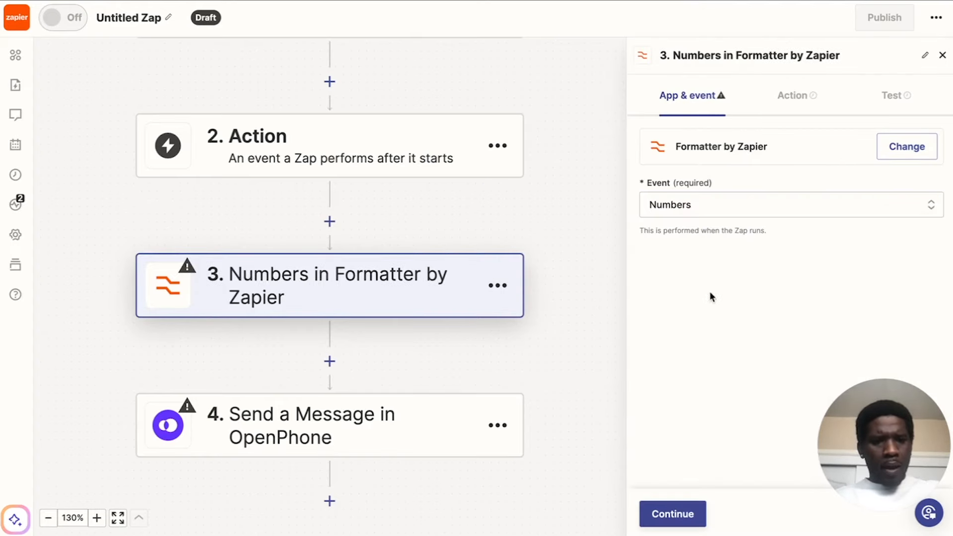
Set the Numbers formatter step's transform to Format Number.
{"action": "left_click", "coordinate": [794, 93]}
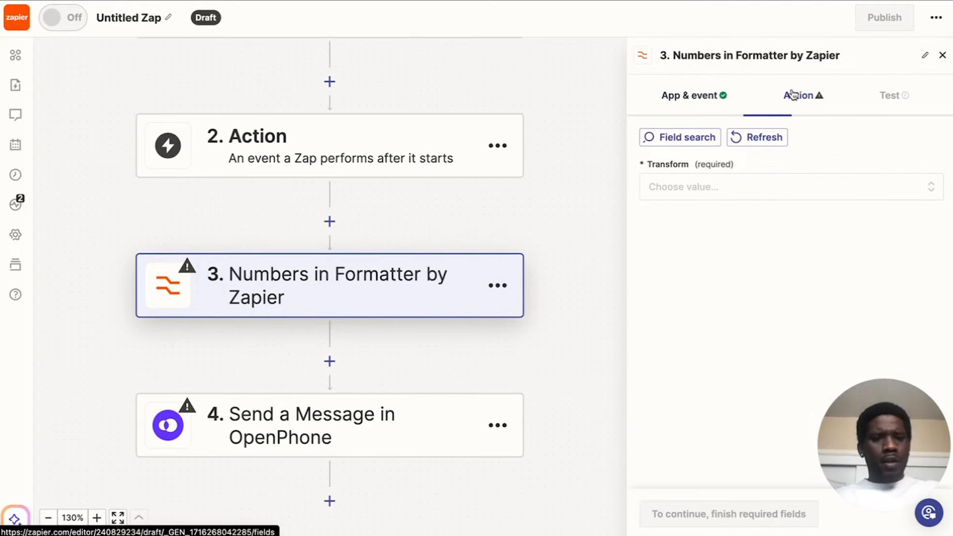
{"action": "left_click", "coordinate": [716, 191]}
{"action": "scroll", "coordinate": [705, 298], "scroll_direction": "down", "scroll_amount": 2}
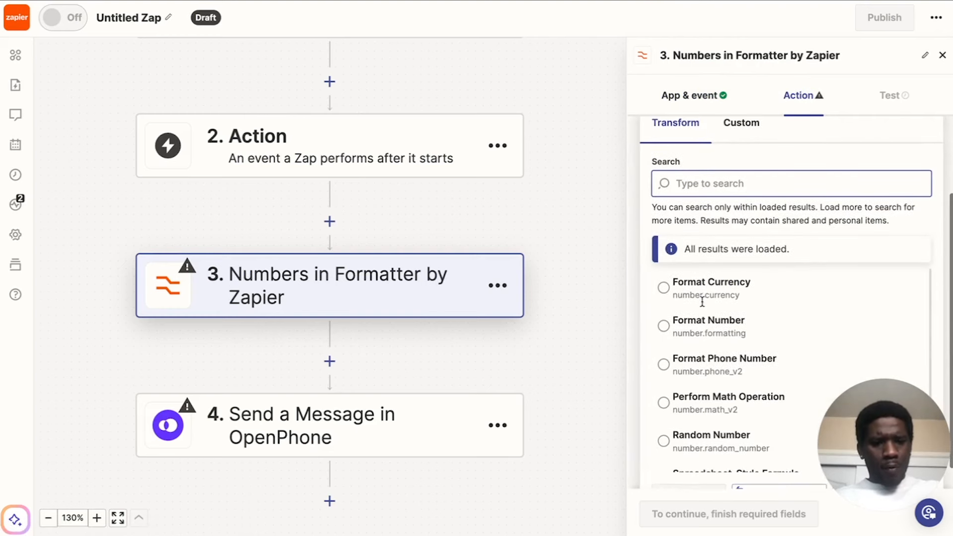
{"action": "left_click", "coordinate": [696, 330]}
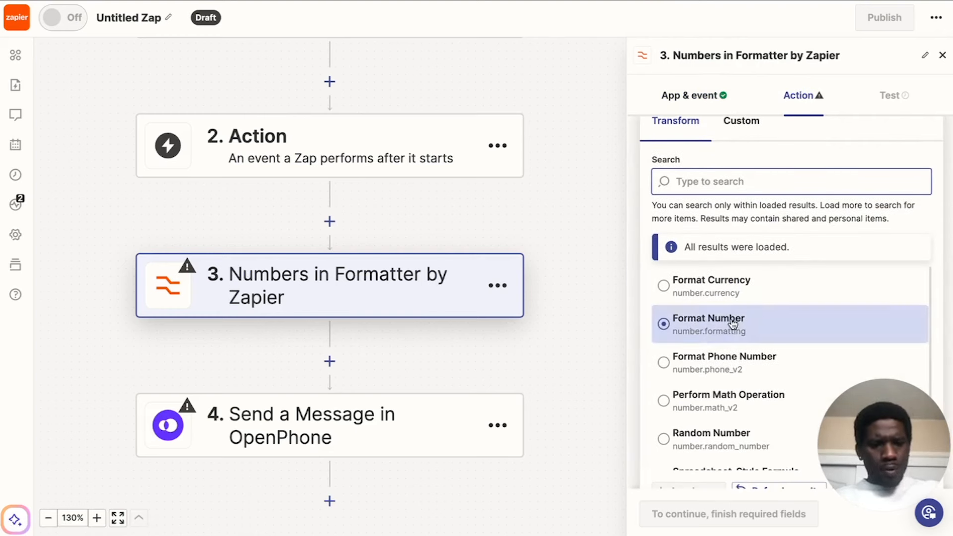
{"action": "scroll", "coordinate": [733, 320], "scroll_direction": "down", "scroll_amount": 1}
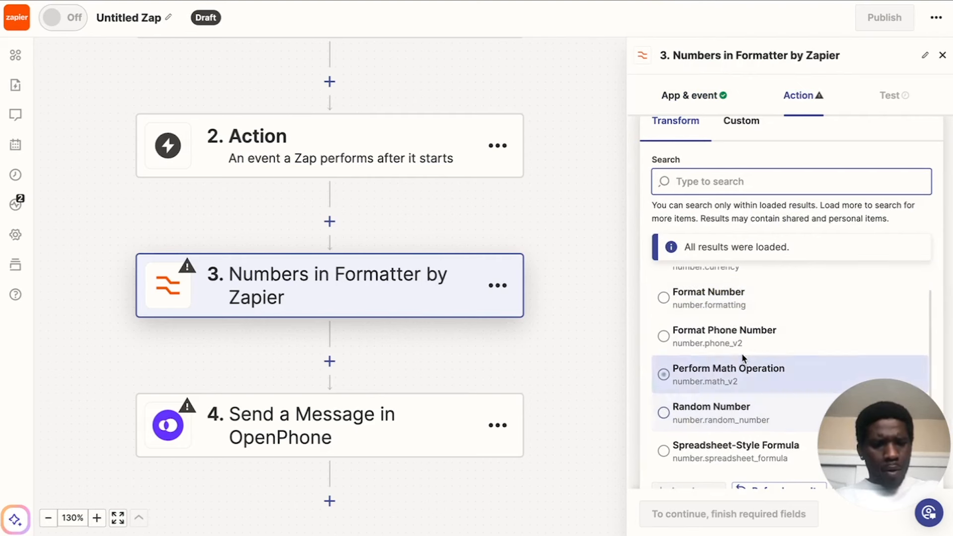
{"action": "scroll", "coordinate": [742, 354], "scroll_direction": "down", "scroll_amount": 1}
{"action": "left_click", "coordinate": [677, 274]}
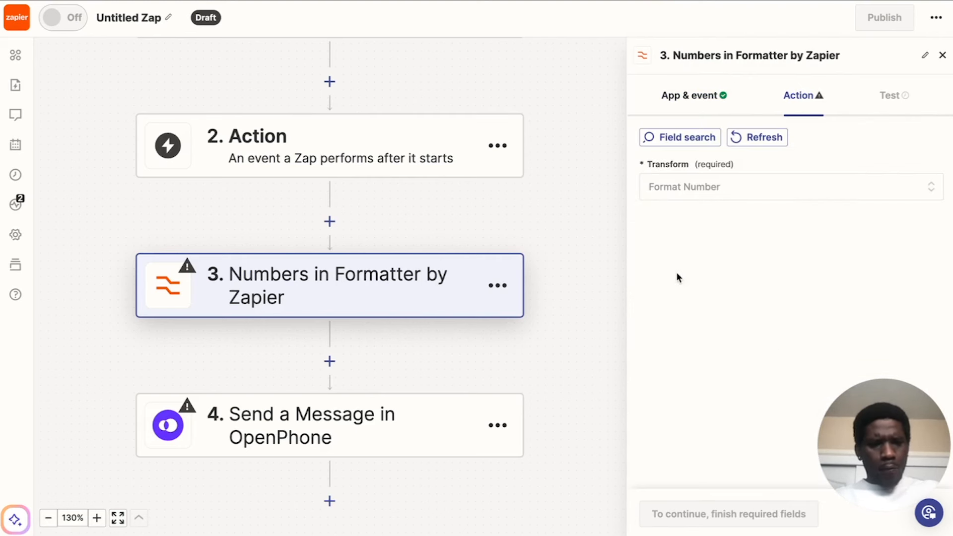
{"action": "scroll", "coordinate": [709, 299], "scroll_direction": "down", "scroll_amount": 1}
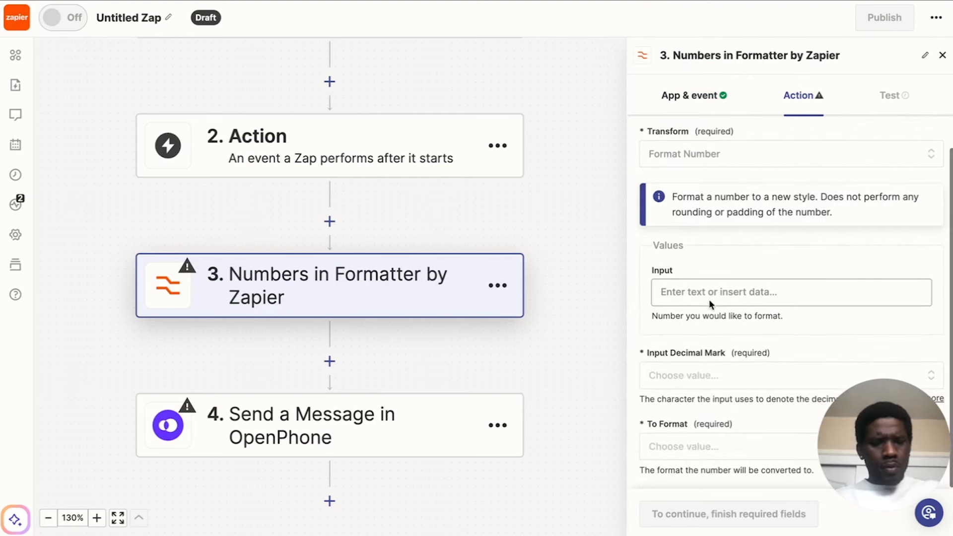
Insert the Catch Hook's Message Call Customer Number field as the formatter's input value.
{"action": "left_click", "coordinate": [711, 291]}
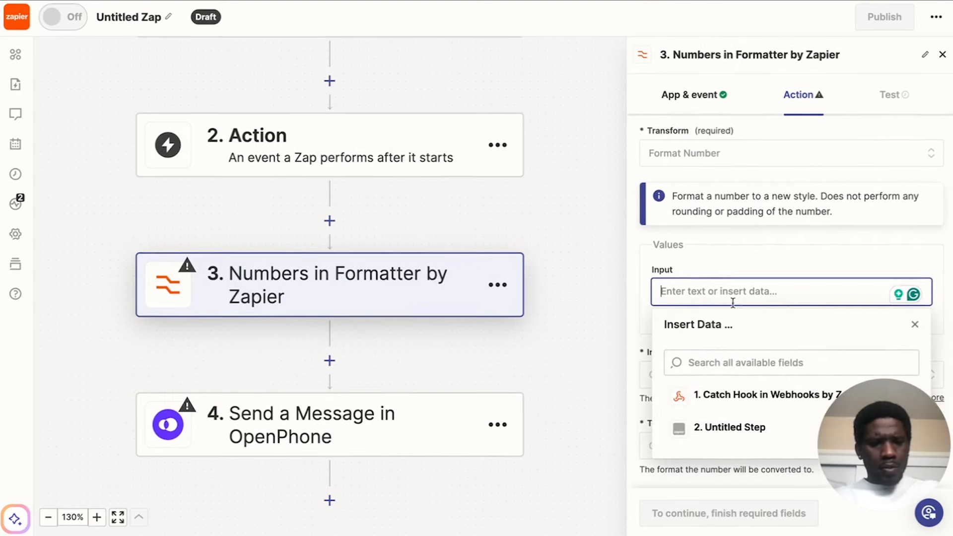
{"action": "left_click", "coordinate": [746, 400]}
{"action": "left_click_drag", "start_coordinate": [855, 476], "coordinate": [856, 189]}
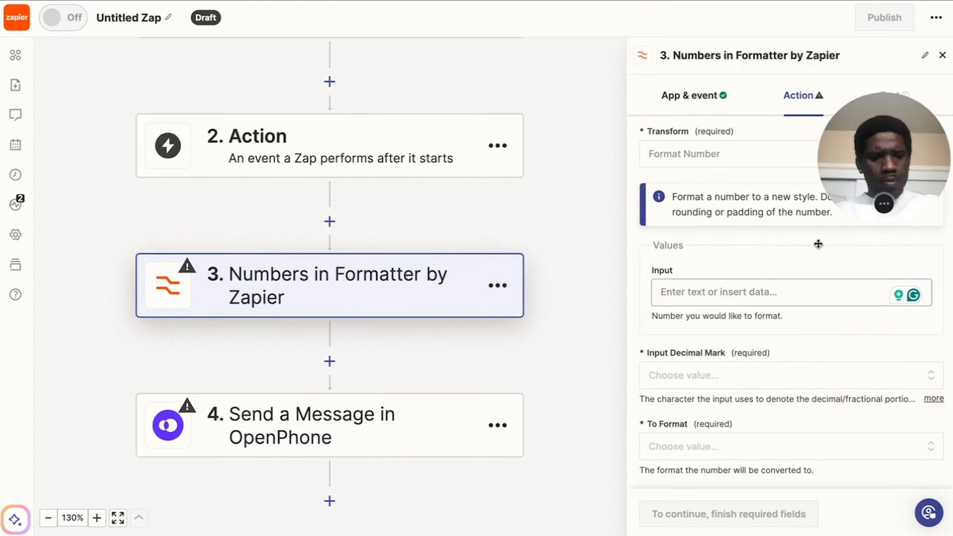
{"action": "left_click", "coordinate": [754, 294]}
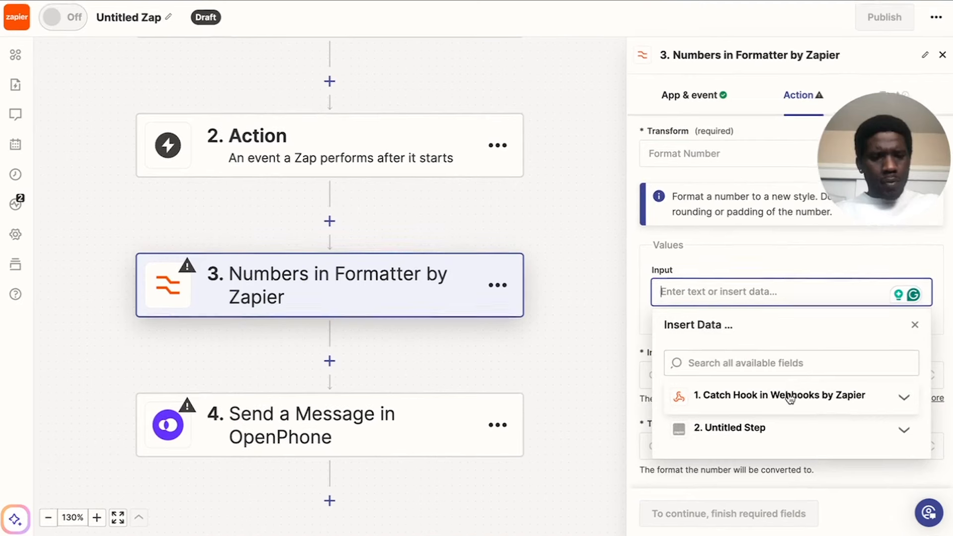
{"action": "left_click", "coordinate": [789, 395]}
{"action": "scroll", "coordinate": [794, 387], "scroll_direction": "down", "scroll_amount": 3}
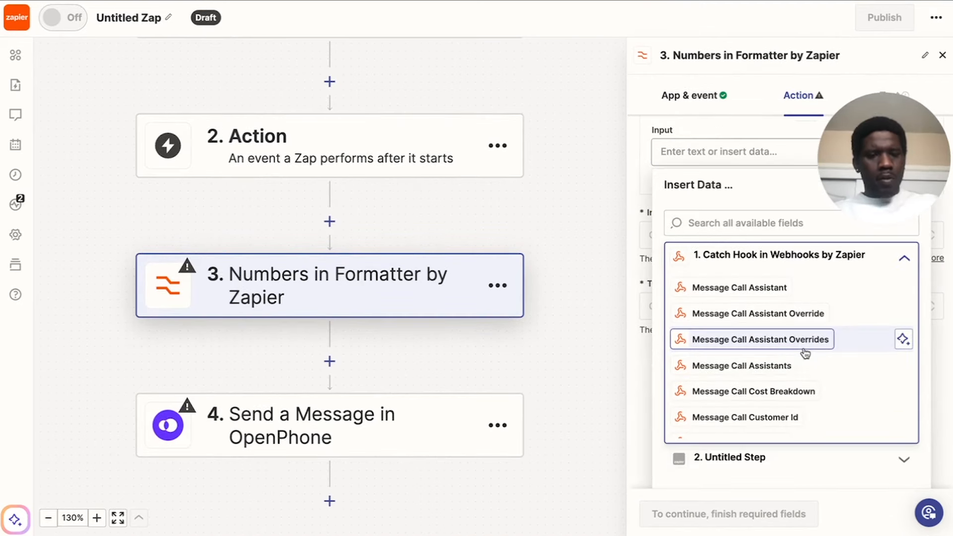
{"action": "scroll", "coordinate": [803, 351], "scroll_direction": "down", "scroll_amount": 1}
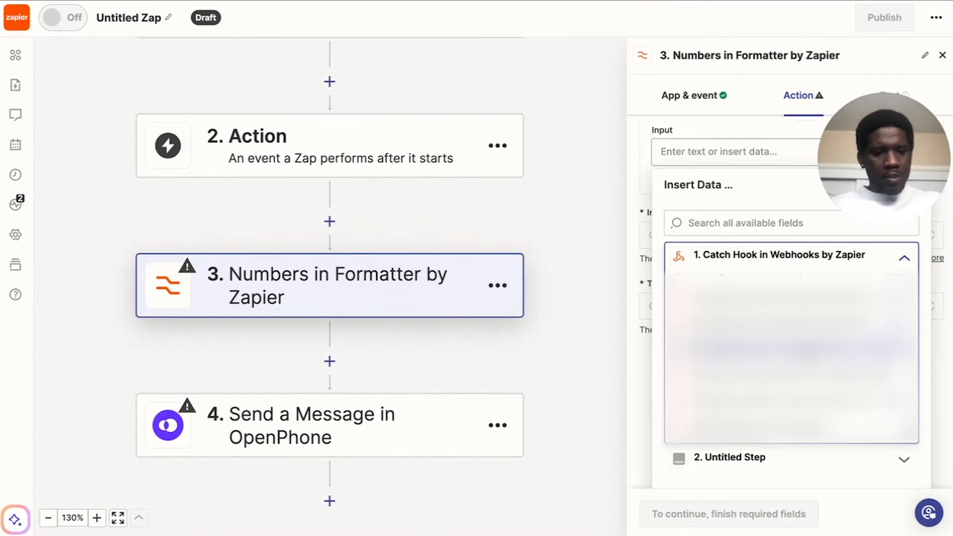
{"action": "scroll", "coordinate": [793, 357], "scroll_direction": "down", "scroll_amount": 4}
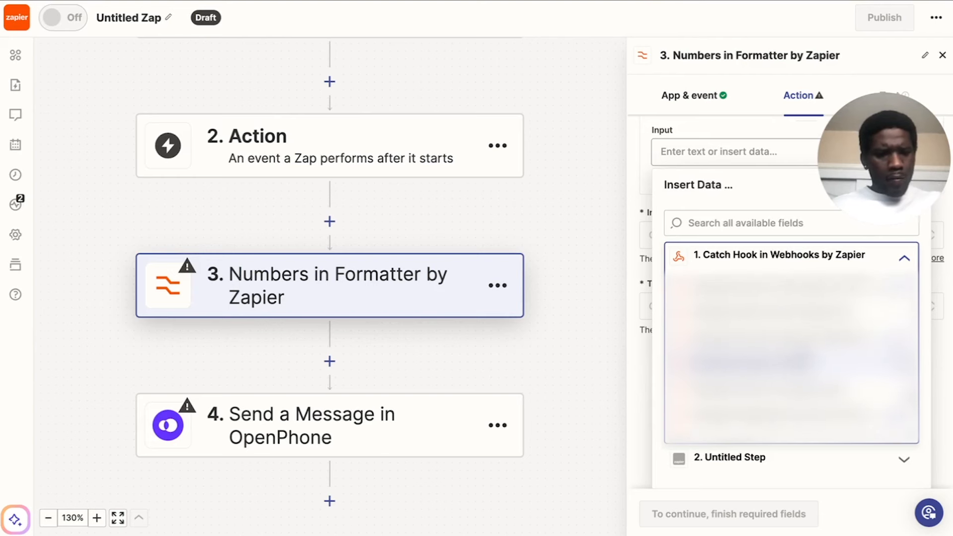
{"action": "scroll", "coordinate": [807, 351], "scroll_direction": "up", "scroll_amount": 5}
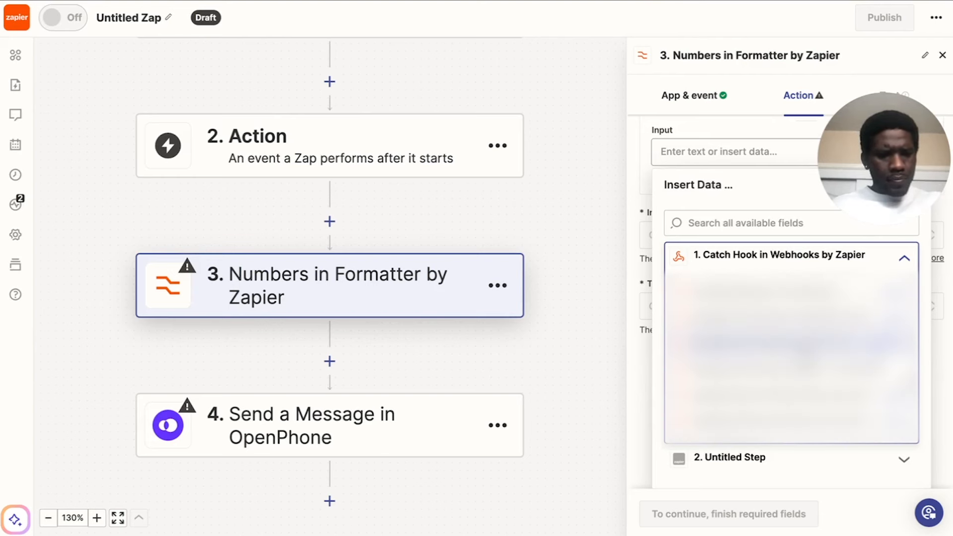
{"action": "left_click", "coordinate": [807, 367]}
{"action": "left_click", "coordinate": [750, 124]}
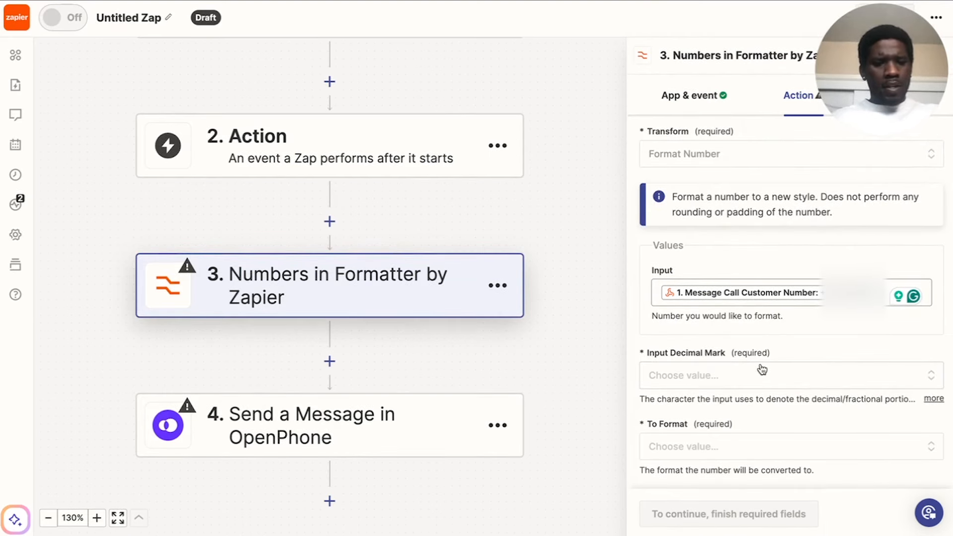
Check the Input Decimal Mark and To Format options, and review which Formatter events are available.
{"action": "left_click", "coordinate": [761, 370]}
{"action": "left_click", "coordinate": [806, 349]}
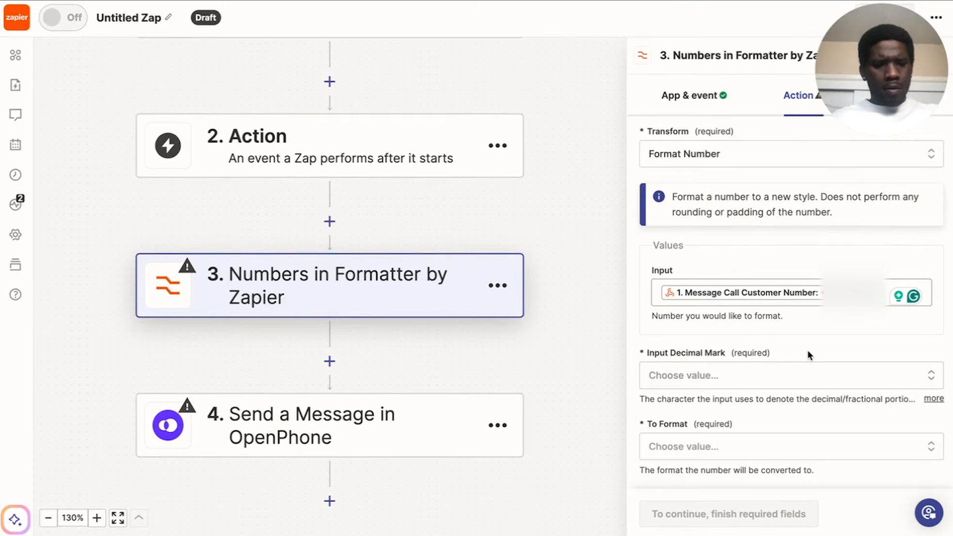
{"action": "scroll", "coordinate": [748, 453], "scroll_direction": "down", "scroll_amount": 5}
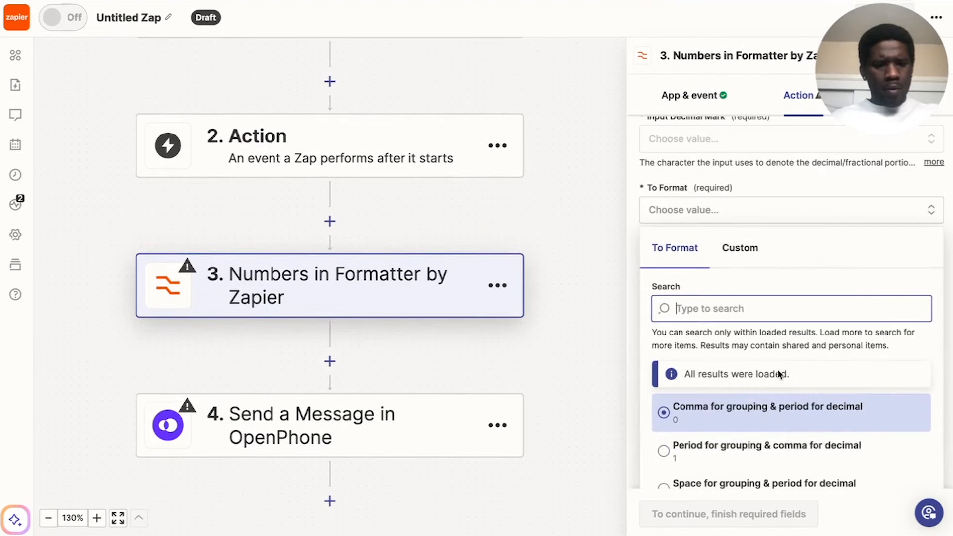
{"action": "left_click", "coordinate": [829, 180]}
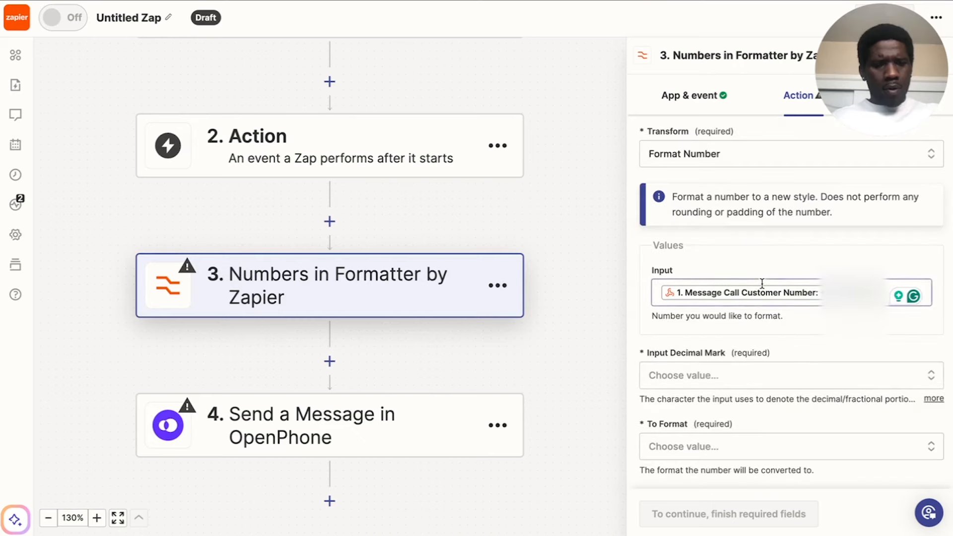
{"action": "scroll", "coordinate": [761, 282], "scroll_direction": "up", "scroll_amount": 1}
{"action": "left_click", "coordinate": [699, 95]}
{"action": "left_click", "coordinate": [725, 204]}
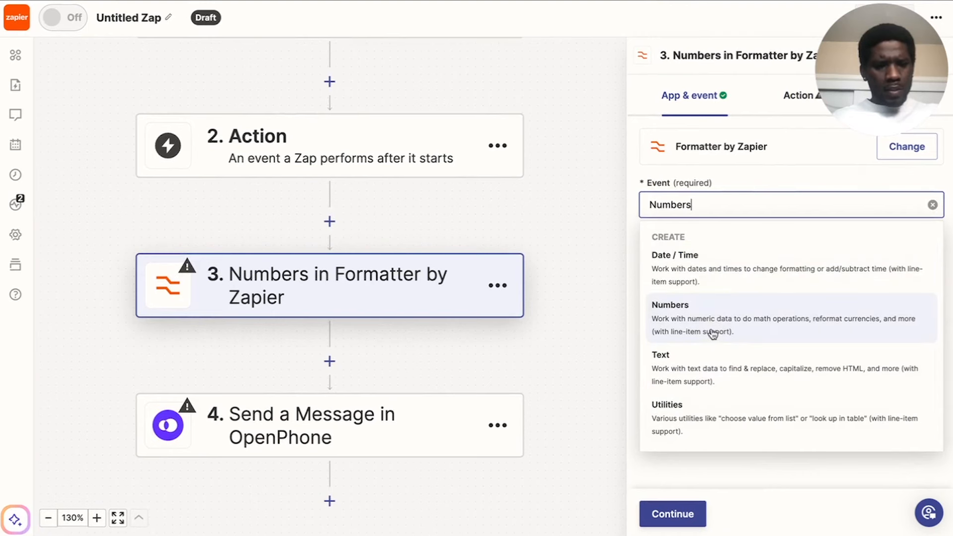
{"action": "left_click", "coordinate": [772, 327]}
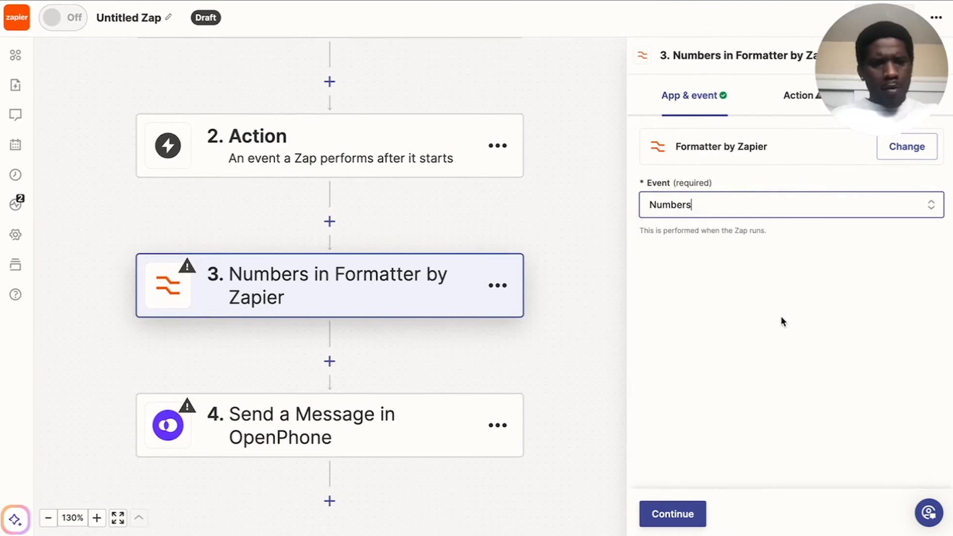
Change the formatter step's transform to Format Phone Number.
{"action": "left_click", "coordinate": [797, 114]}
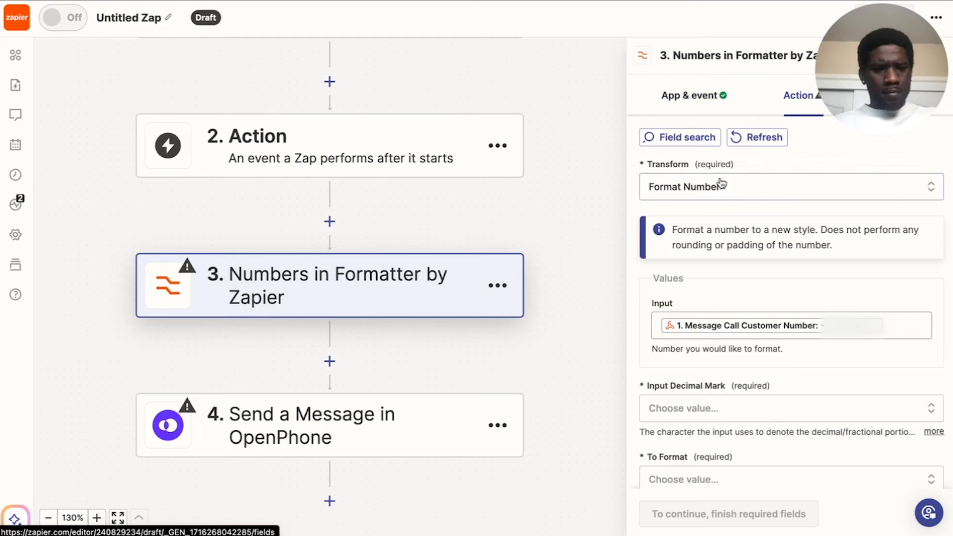
{"action": "left_click", "coordinate": [755, 190]}
{"action": "left_click", "coordinate": [741, 225]}
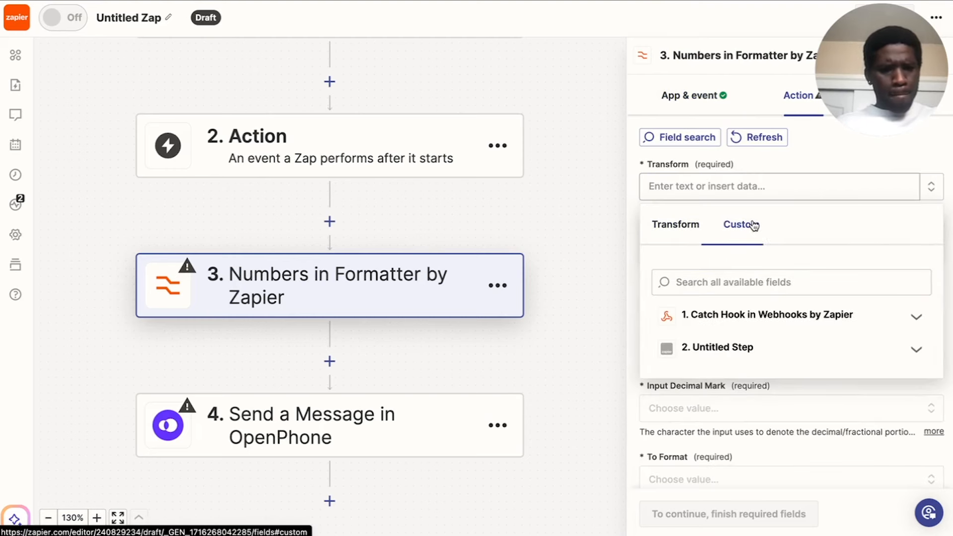
{"action": "left_click", "coordinate": [688, 228]}
{"action": "scroll", "coordinate": [695, 304], "scroll_direction": "down", "scroll_amount": 4}
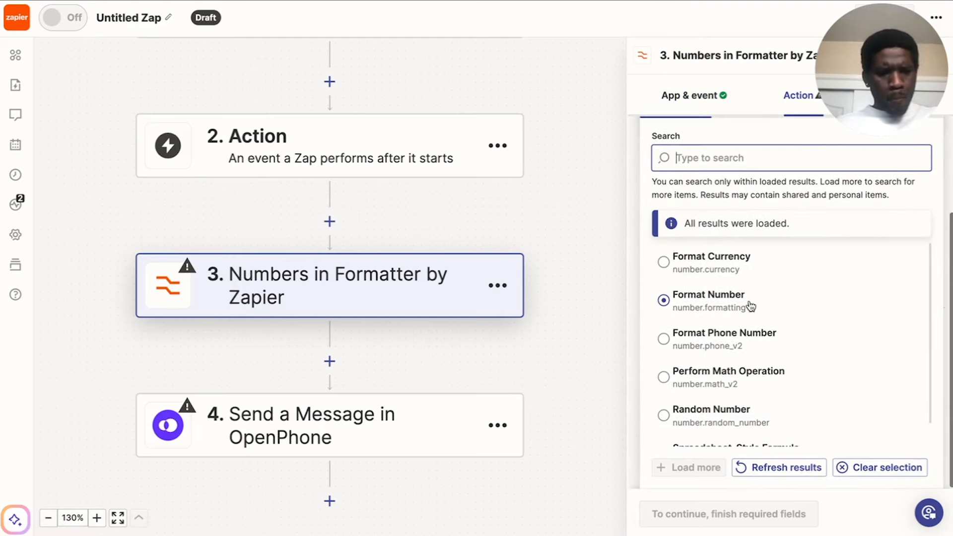
{"action": "left_click", "coordinate": [708, 320]}
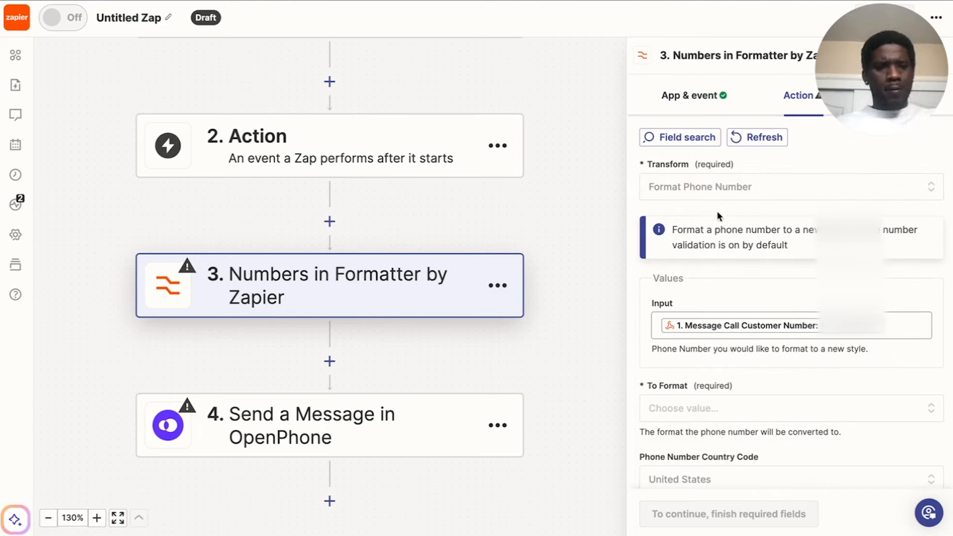
Set the phone number's To Format option to the National style.
{"action": "scroll", "coordinate": [813, 240], "scroll_direction": "down", "scroll_amount": 2}
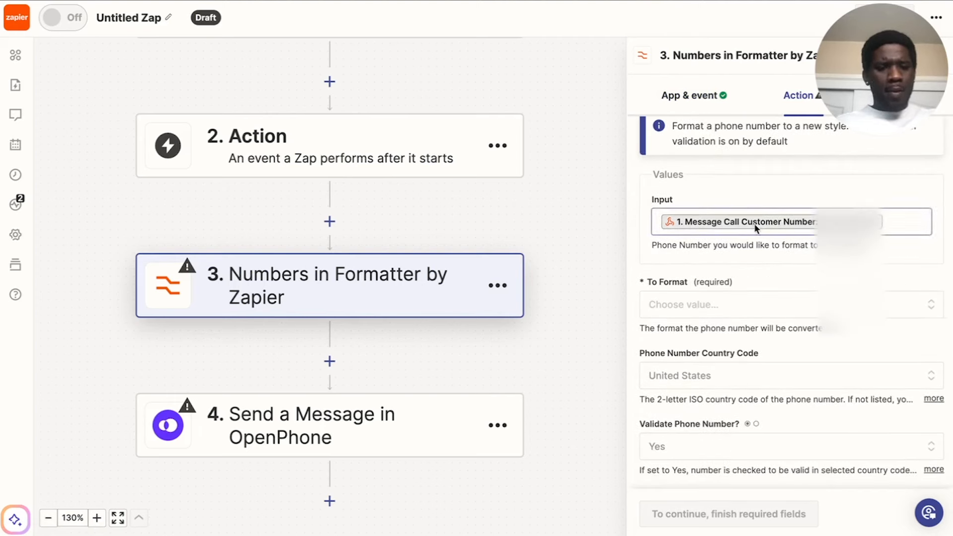
{"action": "left_click", "coordinate": [675, 304]}
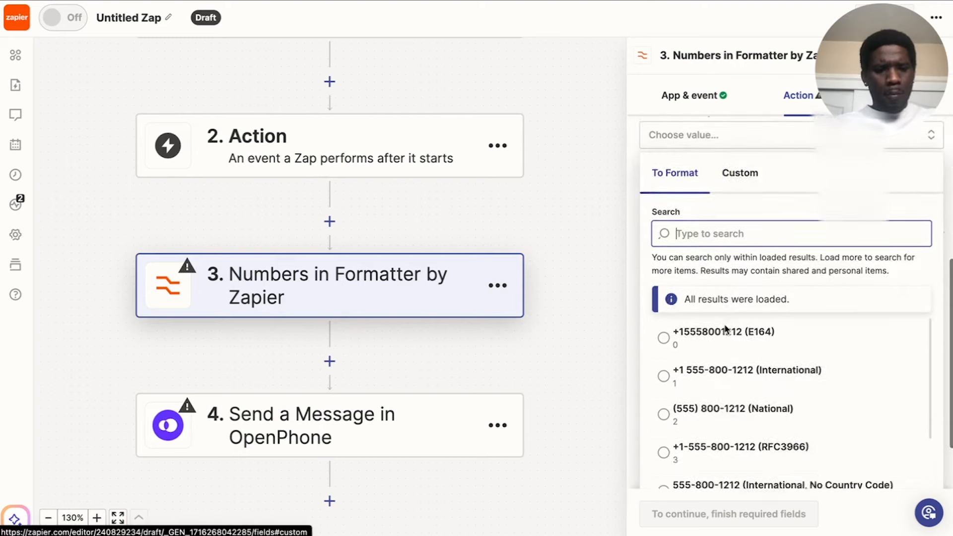
{"action": "left_click", "coordinate": [773, 325]}
{"action": "left_click", "coordinate": [693, 340]}
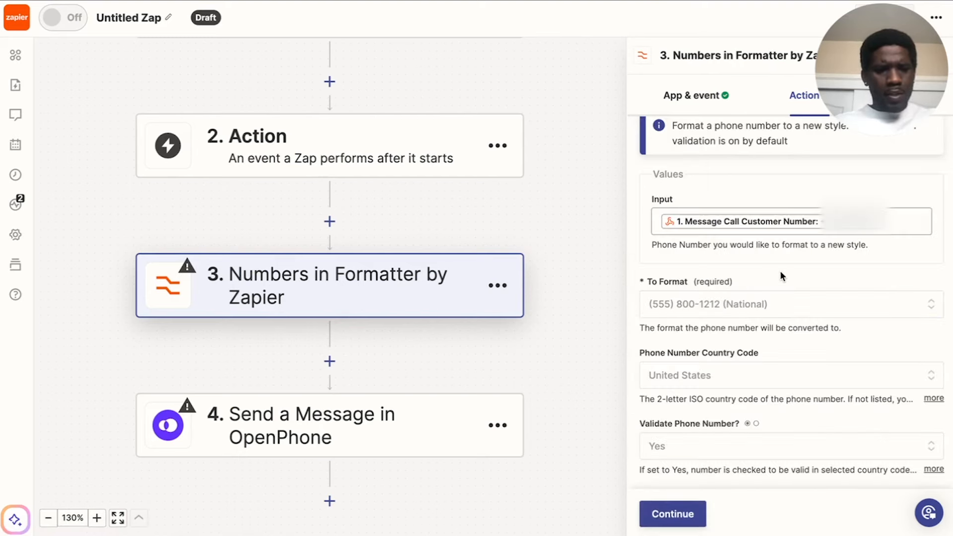
Set Validate Phone Number to No and continue to the formatter step's test.
{"action": "left_click", "coordinate": [739, 370]}
{"action": "left_click", "coordinate": [803, 347]}
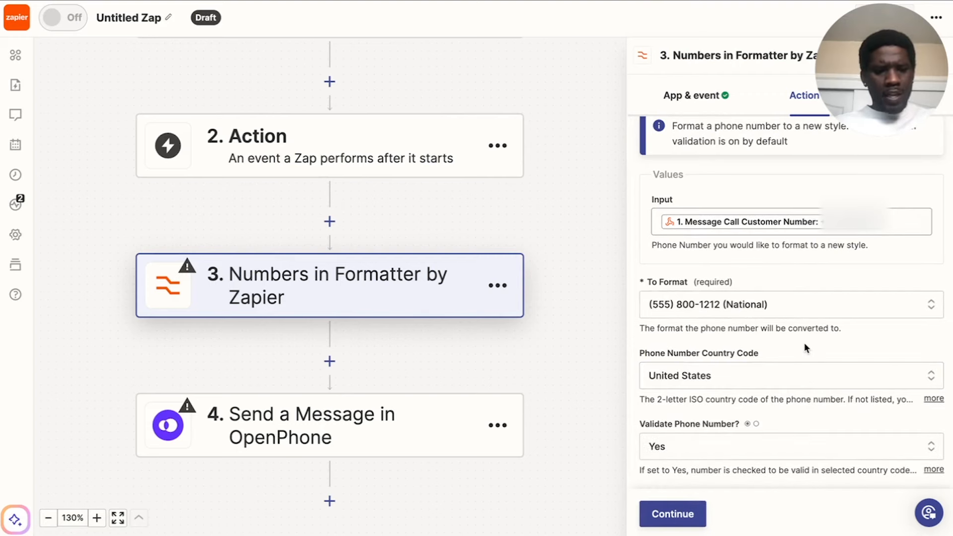
{"action": "left_click", "coordinate": [678, 447]}
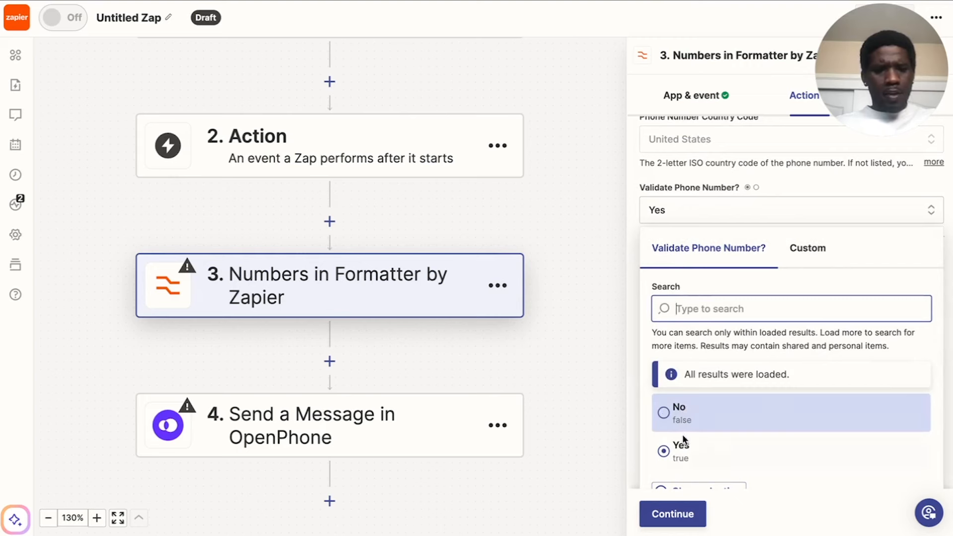
{"action": "left_click", "coordinate": [684, 416]}
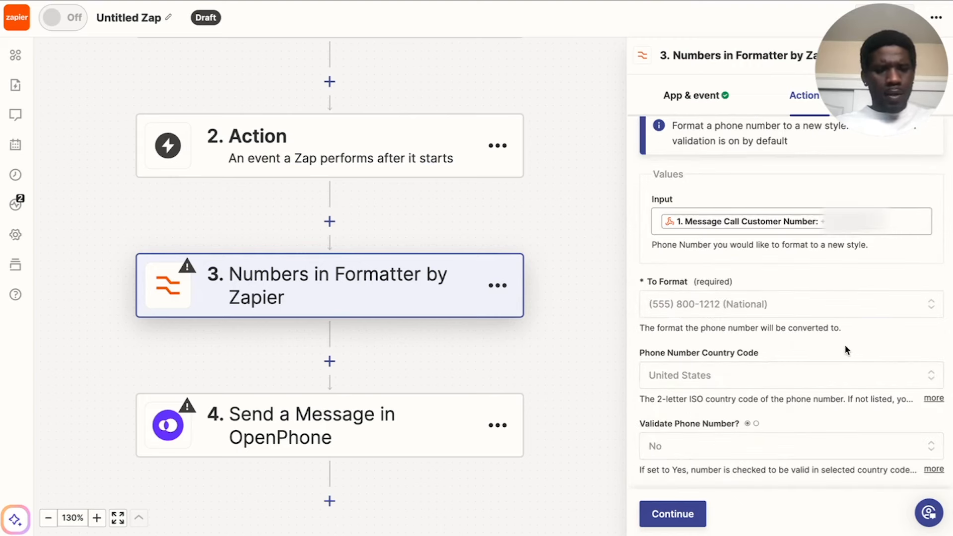
{"action": "left_click", "coordinate": [665, 516]}
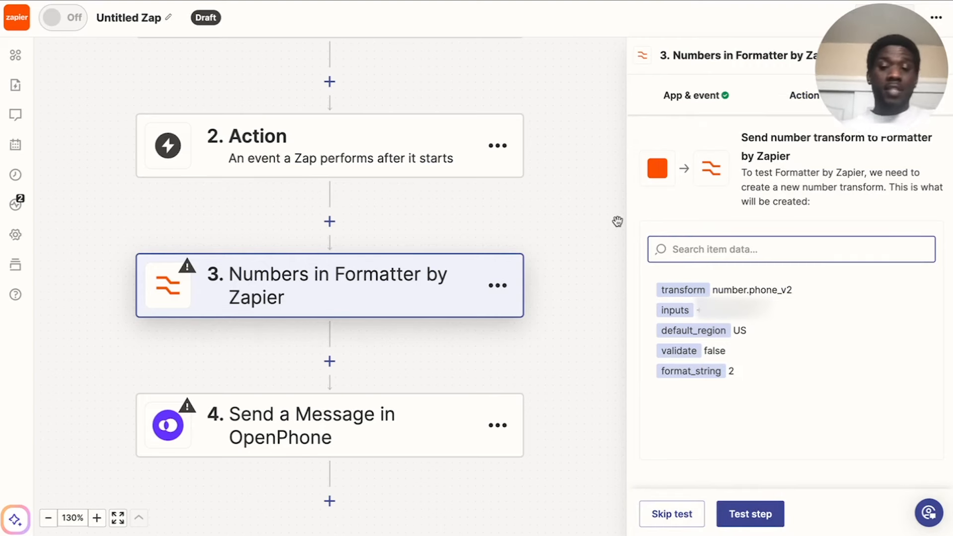
Delete the empty Action step between the Catch Hook trigger and the Numbers formatter.
{"action": "scroll", "coordinate": [347, 255], "scroll_direction": "up", "scroll_amount": 3}
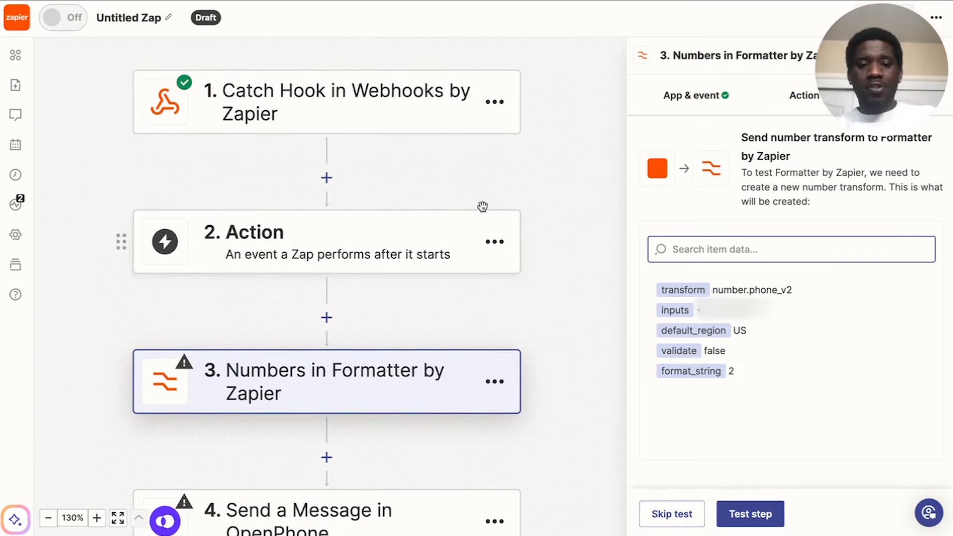
{"action": "left_click", "coordinate": [495, 241]}
{"action": "left_click", "coordinate": [462, 370]}
{"action": "left_click", "coordinate": [462, 371]}
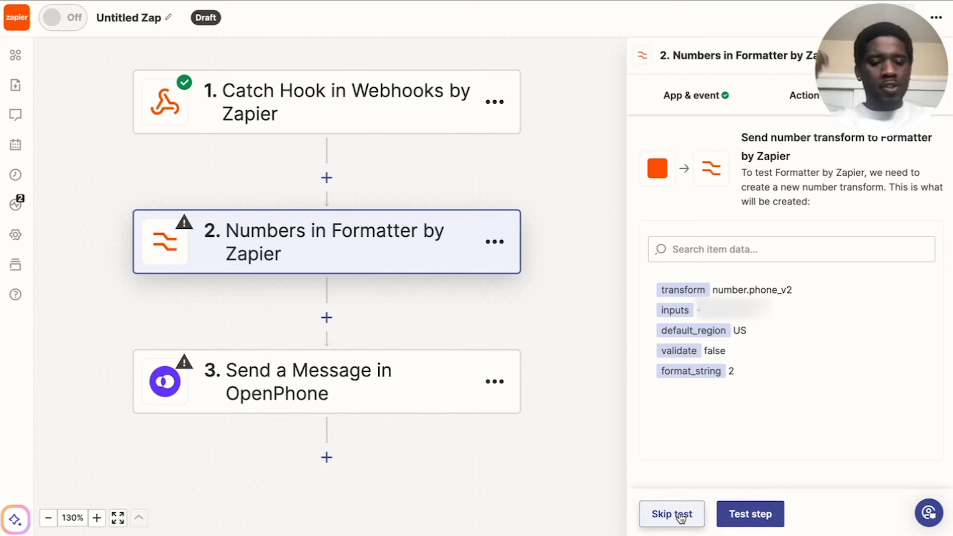
Test the Numbers formatter step and continue to the OpenPhone step.
{"action": "left_click", "coordinate": [766, 516]}
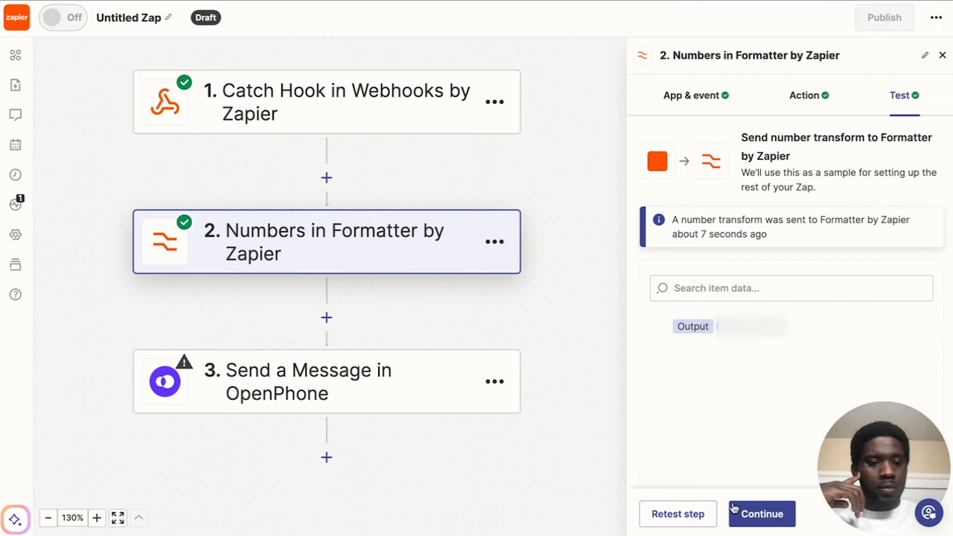
{"action": "left_click", "coordinate": [764, 513]}
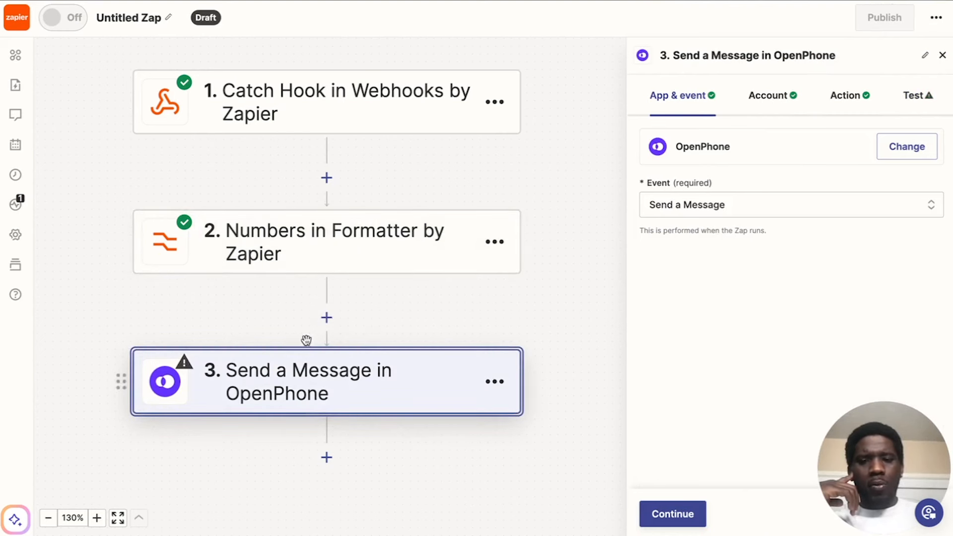
Add a ChatGPT action between the Numbers formatter and the OpenPhone message step.
{"action": "left_click", "coordinate": [327, 318]}
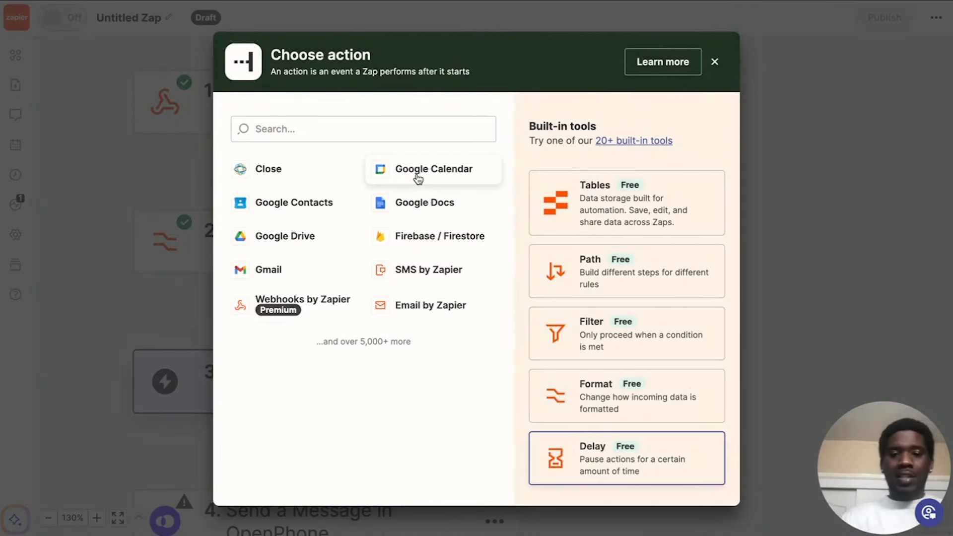
{"action": "left_click", "coordinate": [367, 130]}
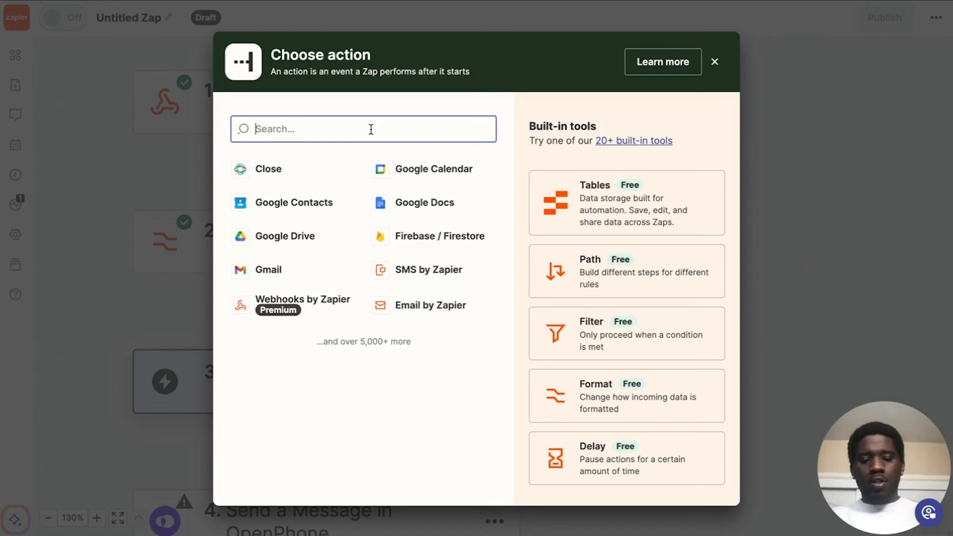
{"action": "type", "text": "chat"}
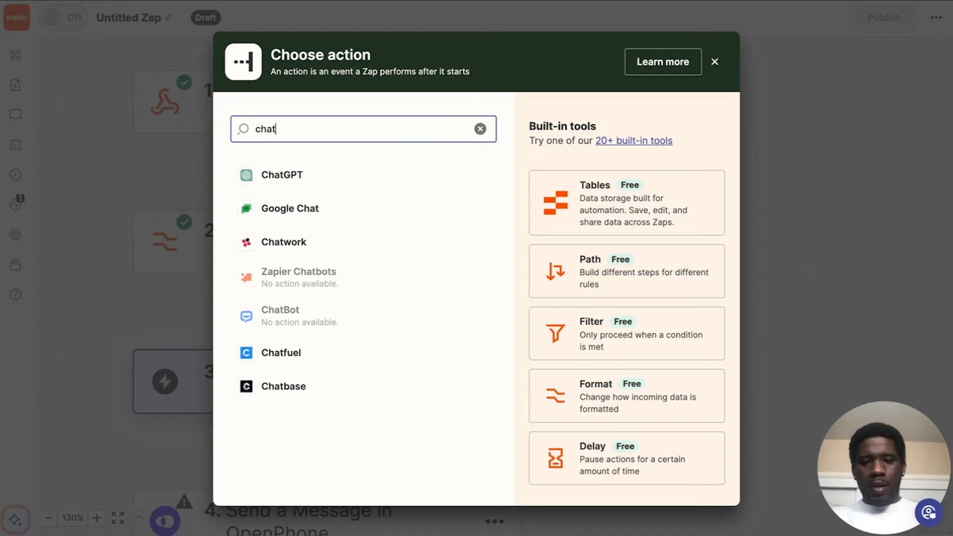
{"action": "left_click", "coordinate": [339, 177]}
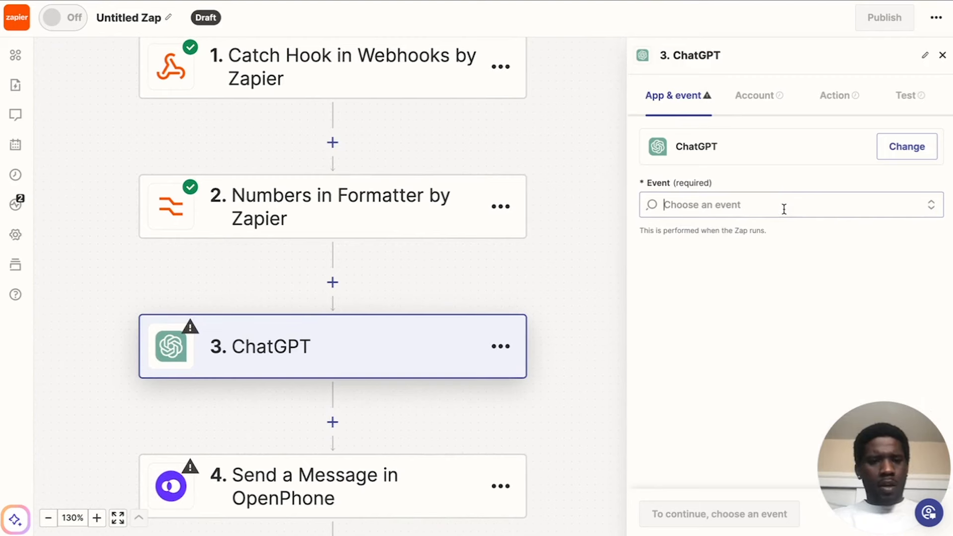
Set the ChatGPT step's event to Conversation, keep the connected account and proceed to its action settings.
{"action": "left_click", "coordinate": [783, 208]}
{"action": "scroll", "coordinate": [694, 312], "scroll_direction": "down", "scroll_amount": 3}
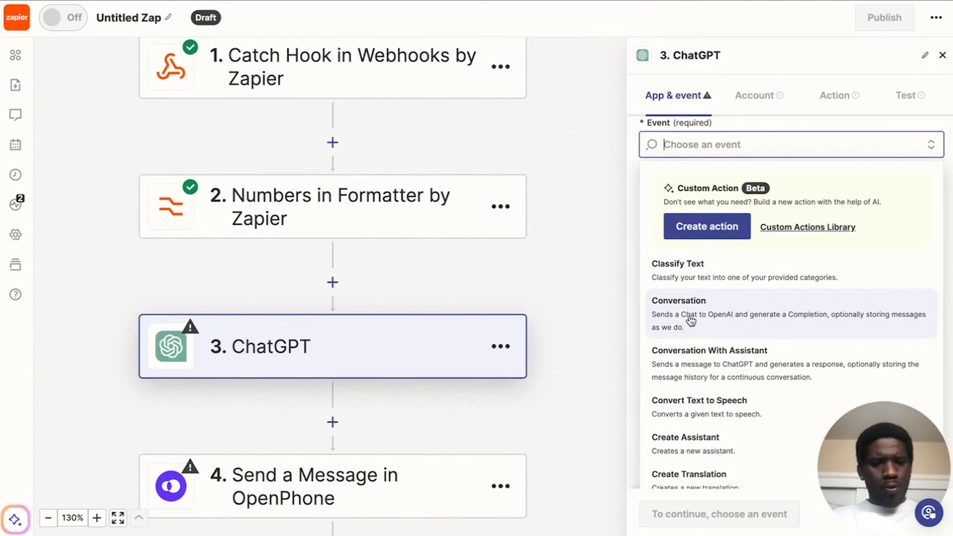
{"action": "left_click", "coordinate": [690, 320]}
{"action": "left_click", "coordinate": [752, 101]}
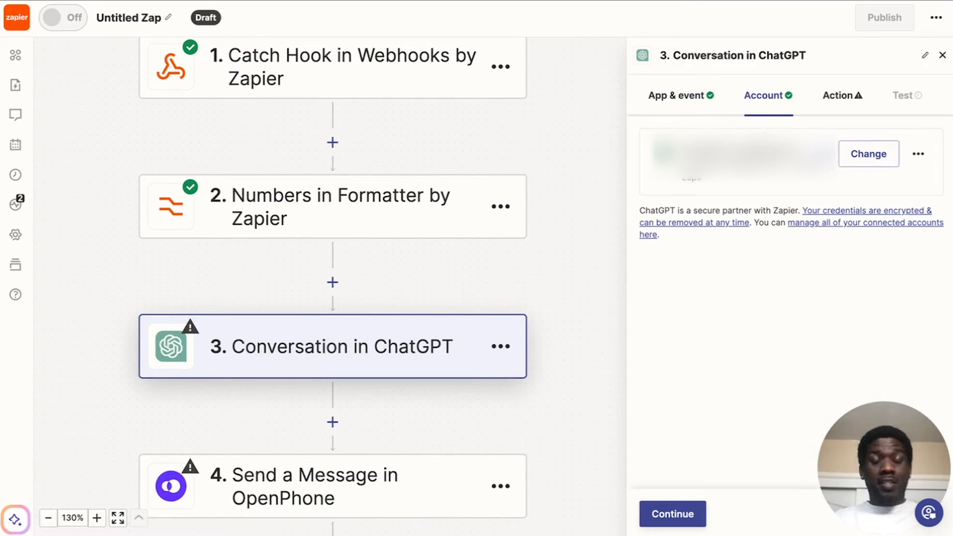
{"action": "left_click", "coordinate": [841, 95]}
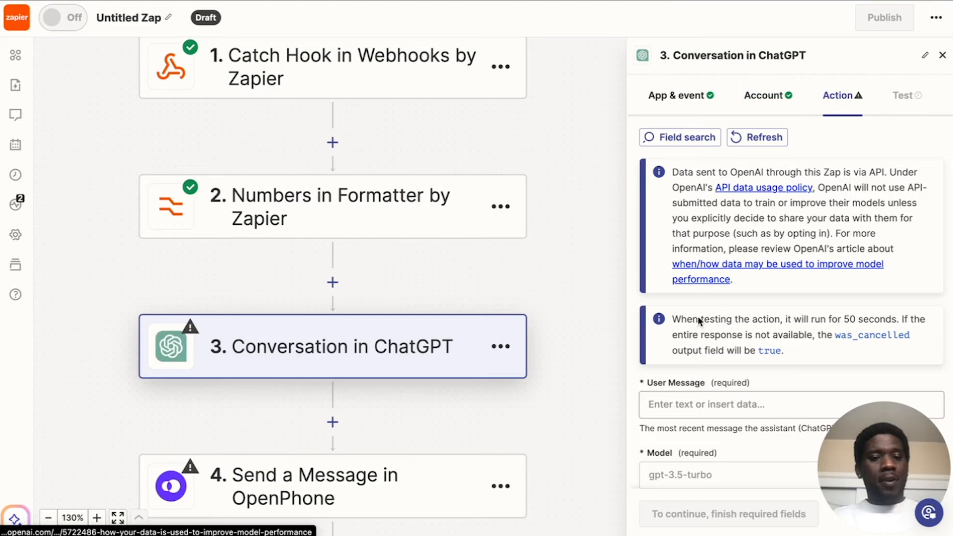
Set the ChatGPT conversation's model to gpt-4o.
{"action": "scroll", "coordinate": [698, 320], "scroll_direction": "down", "scroll_amount": 5}
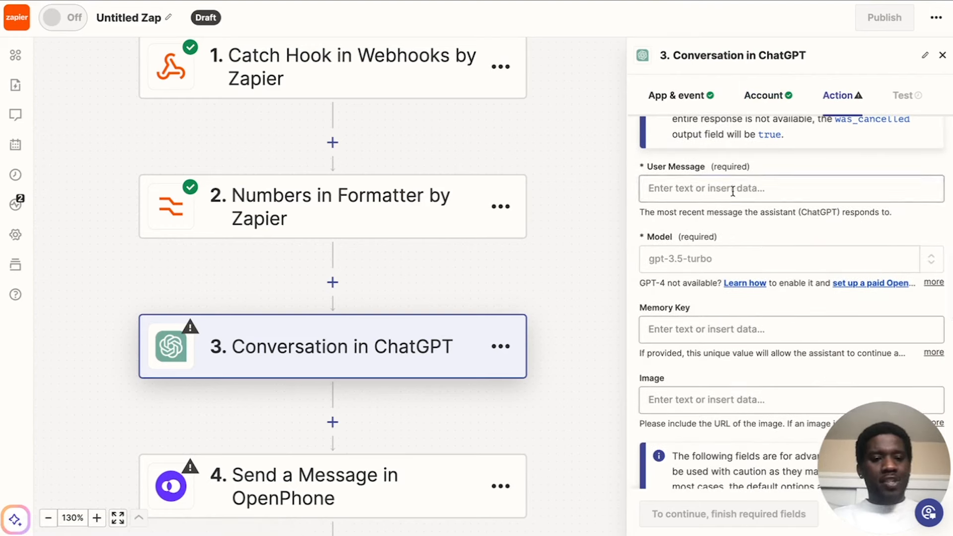
{"action": "left_click", "coordinate": [735, 257]}
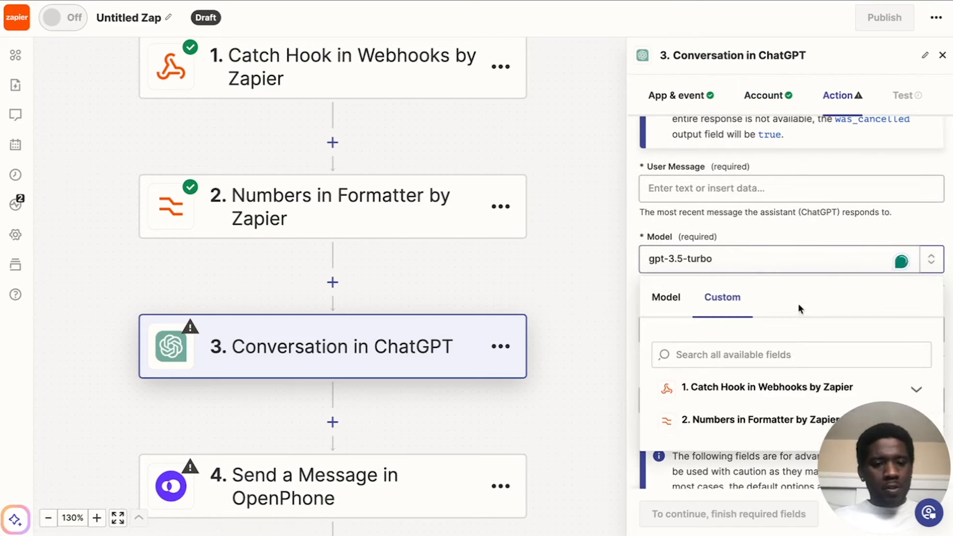
{"action": "scroll", "coordinate": [749, 312], "scroll_direction": "down", "scroll_amount": 4}
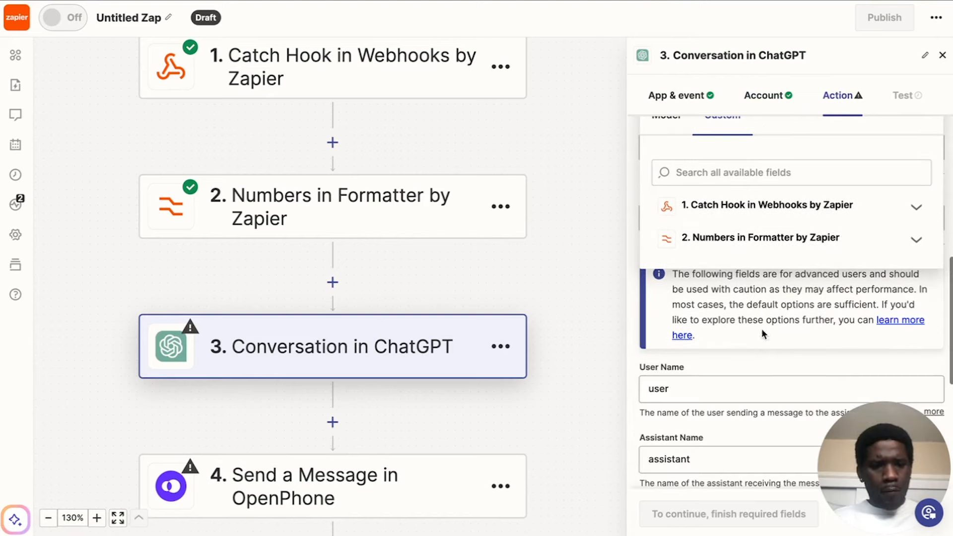
{"action": "scroll", "coordinate": [766, 307], "scroll_direction": "down", "scroll_amount": 1}
{"action": "scroll", "coordinate": [770, 225], "scroll_direction": "up", "scroll_amount": 3}
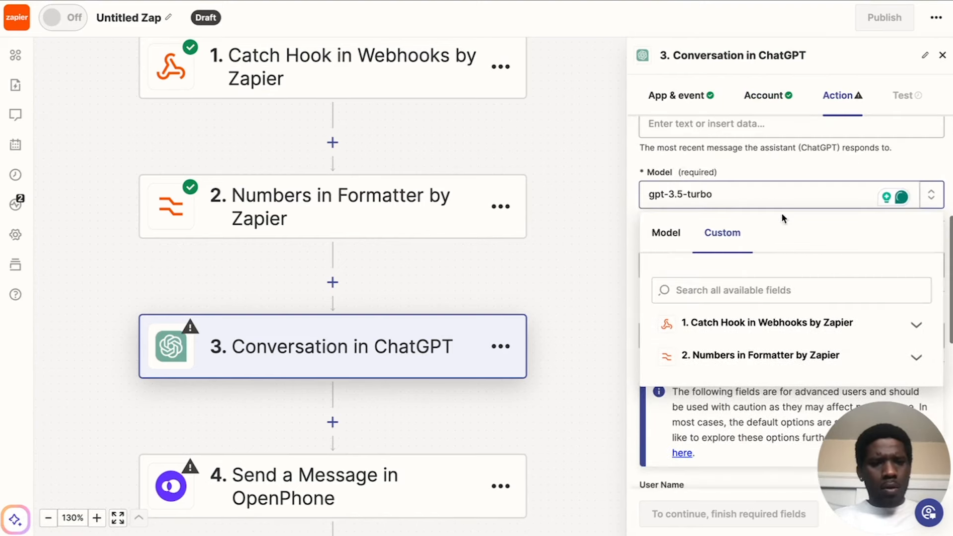
{"action": "left_click", "coordinate": [793, 166]}
{"action": "left_click", "coordinate": [776, 197]}
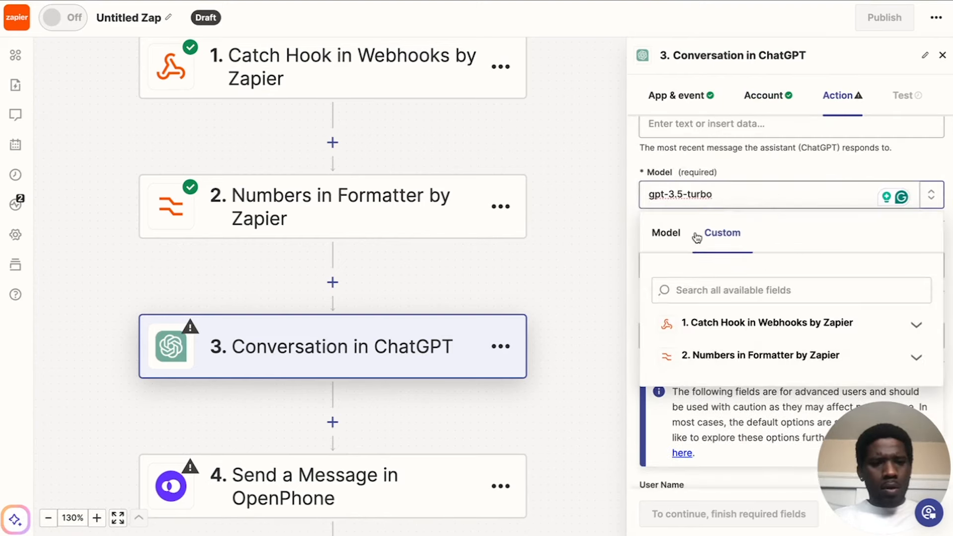
{"action": "left_click", "coordinate": [667, 232]}
{"action": "scroll", "coordinate": [726, 256], "scroll_direction": "down", "scroll_amount": 3}
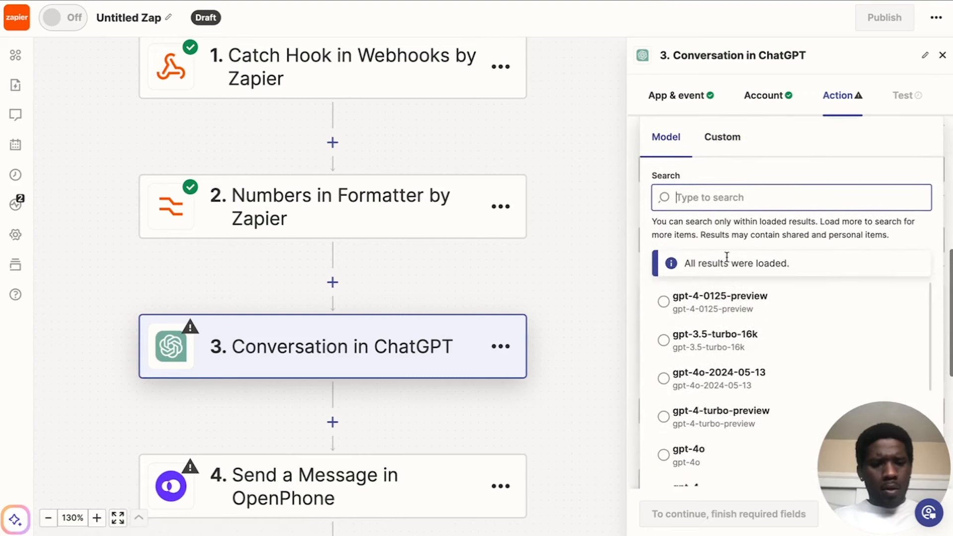
{"action": "left_click", "coordinate": [676, 384]}
{"action": "scroll", "coordinate": [729, 248], "scroll_direction": "up", "scroll_amount": 3}
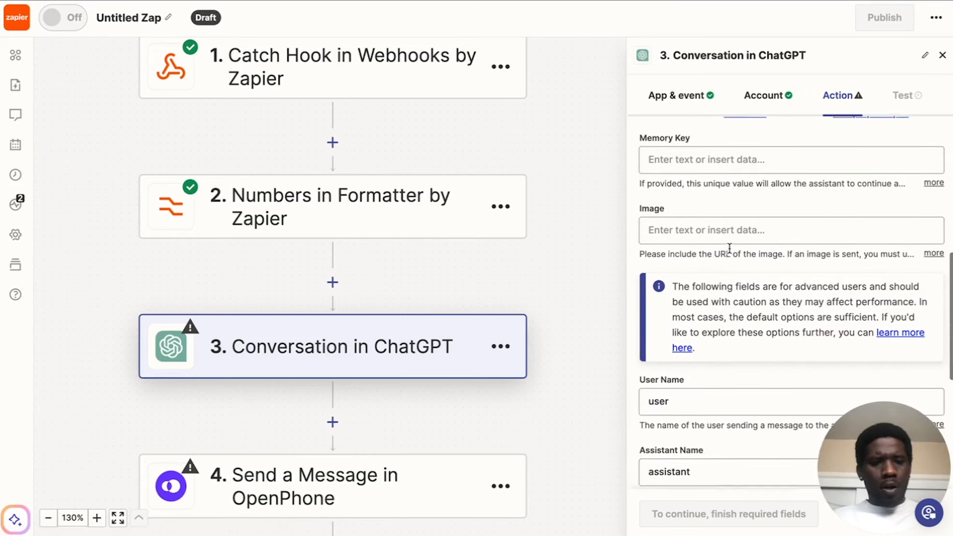
{"action": "scroll", "coordinate": [728, 247], "scroll_direction": "up", "scroll_amount": 4}
Change the ChatGPT step's Assistant Name to AI.
{"action": "scroll", "coordinate": [729, 248], "scroll_direction": "down", "scroll_amount": 2}
{"action": "scroll", "coordinate": [729, 251], "scroll_direction": "down", "scroll_amount": 2}
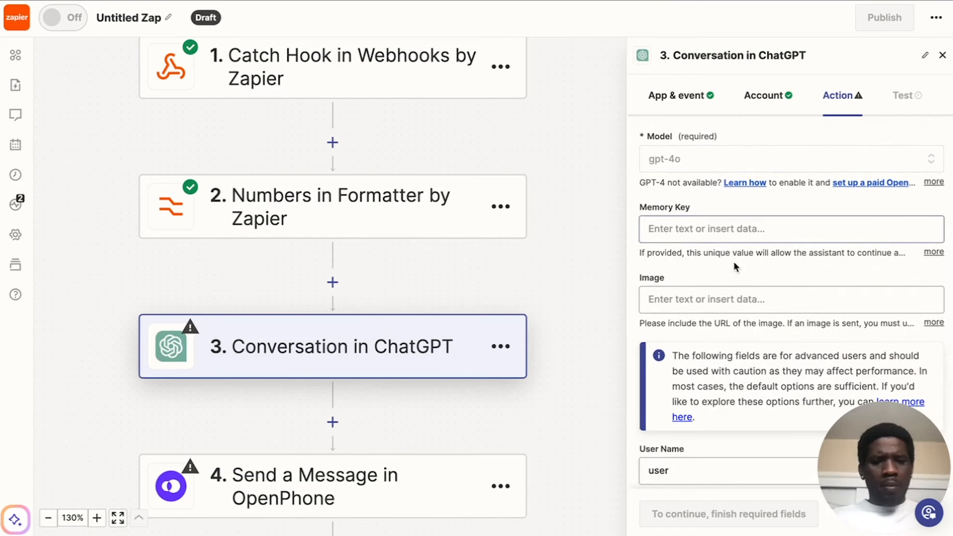
{"action": "scroll", "coordinate": [710, 268], "scroll_direction": "down", "scroll_amount": 5}
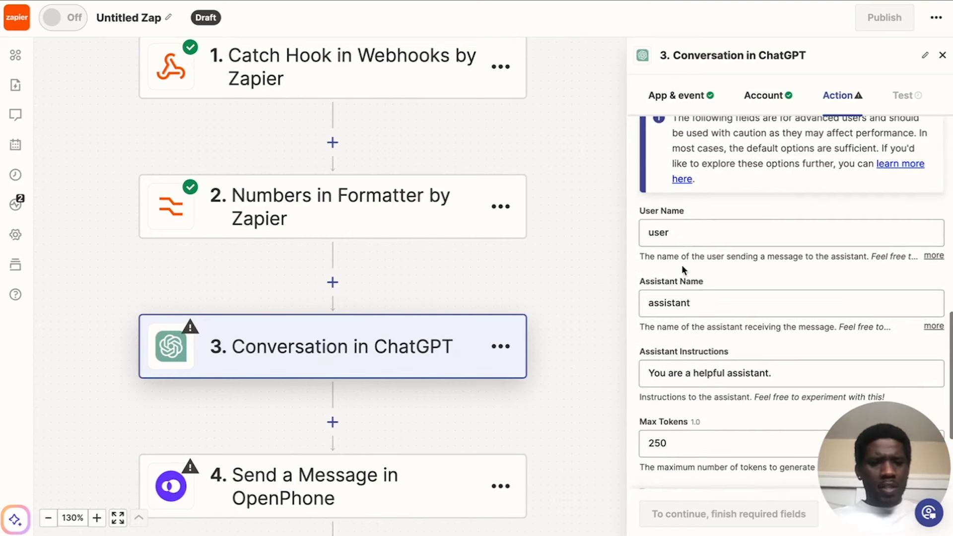
{"action": "left_click_drag", "start_coordinate": [708, 305], "coordinate": [602, 304]}
{"action": "type", "text": "AI"}
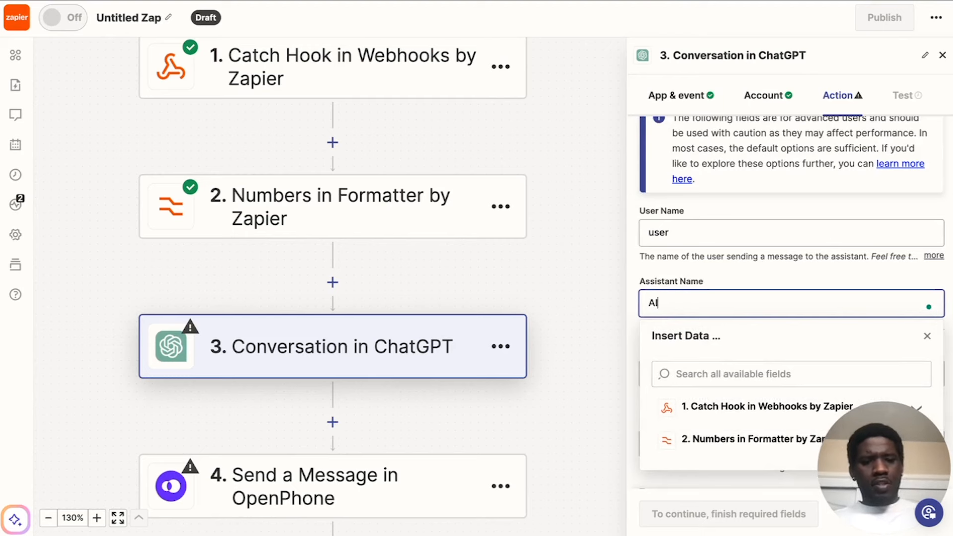
{"action": "left_click", "coordinate": [715, 269]}
{"action": "scroll", "coordinate": [743, 274], "scroll_direction": "down", "scroll_amount": 3}
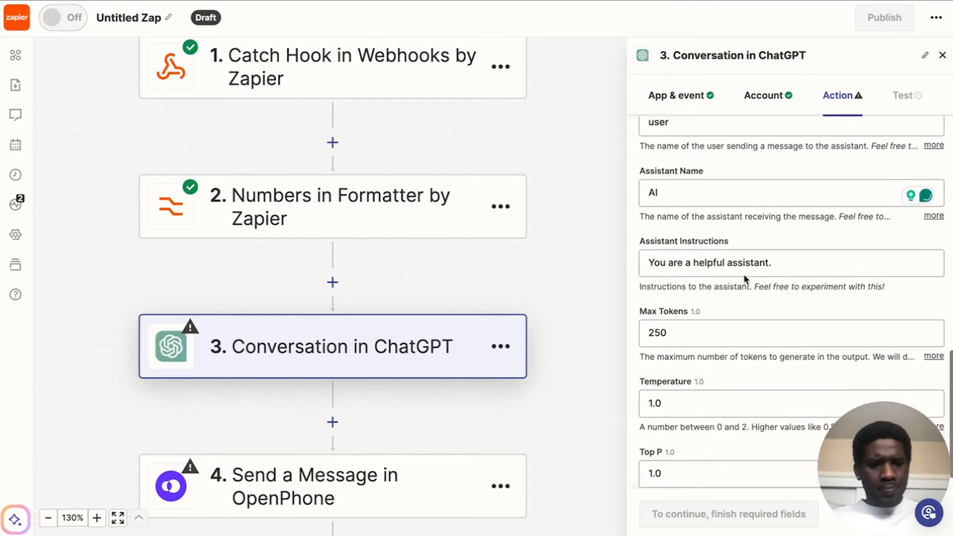
Copy the "ChatGPT: Conversation template" text from the Prompt Templates document in Google Docs into the Zapier step's User Message.
{"action": "scroll", "coordinate": [744, 274], "scroll_direction": "up", "scroll_amount": 10}
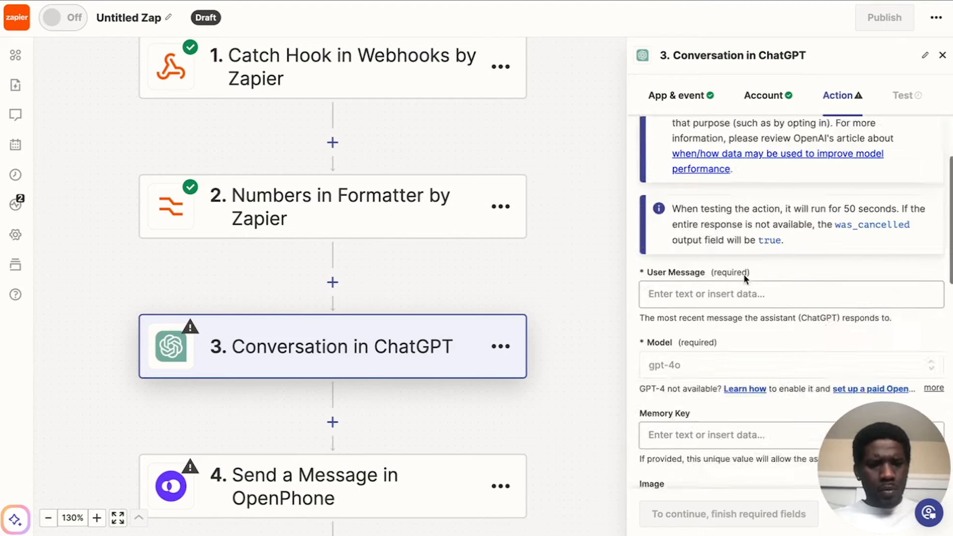
{"action": "scroll", "coordinate": [743, 274], "scroll_direction": "down", "scroll_amount": 2}
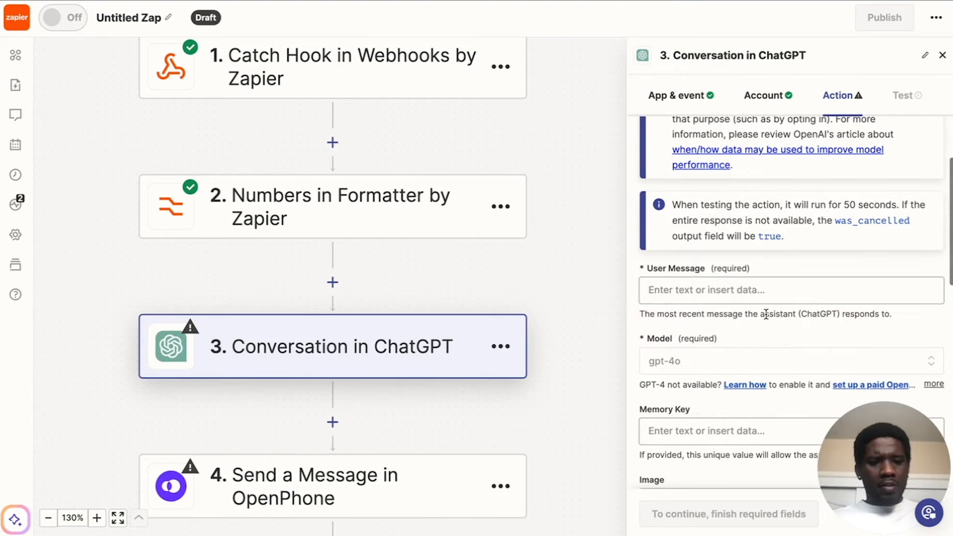
{"action": "left_click", "coordinate": [709, 290]}
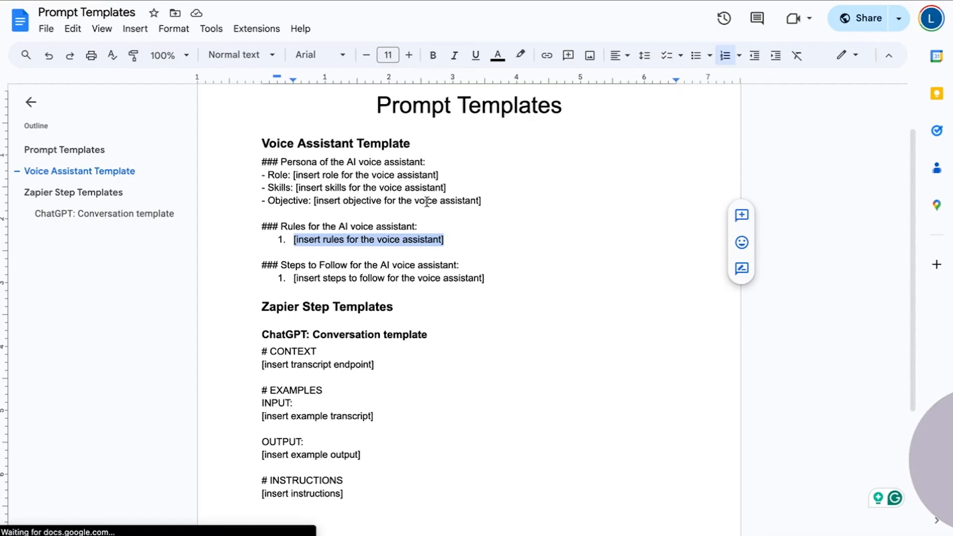
{"action": "left_click", "coordinate": [426, 201]}
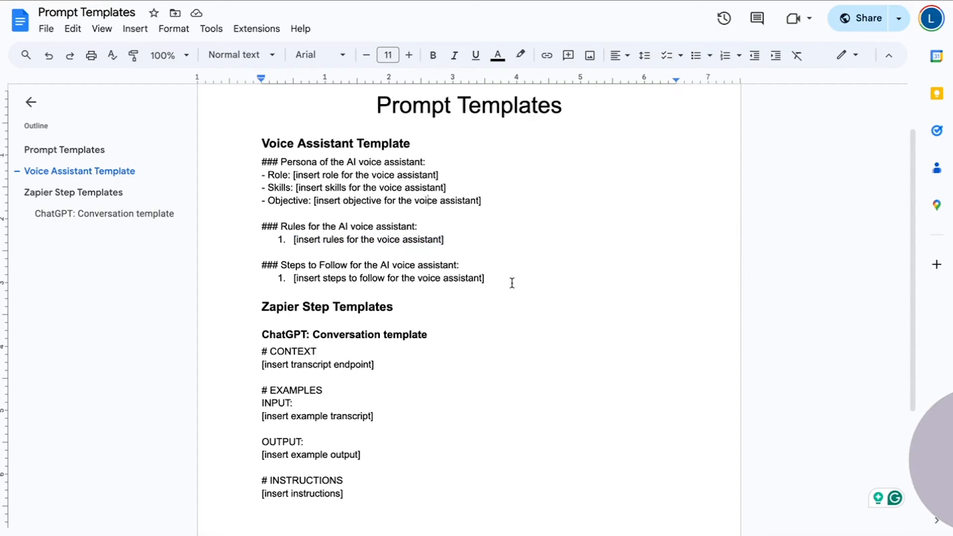
{"action": "scroll", "coordinate": [511, 283], "scroll_direction": "down", "scroll_amount": 2}
{"action": "left_click_drag", "start_coordinate": [256, 241], "coordinate": [373, 380]}
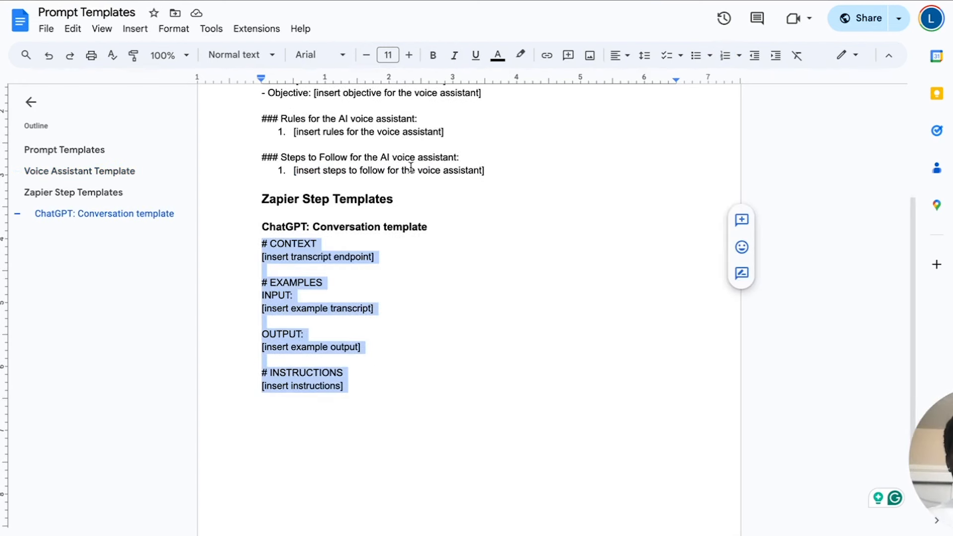
{"action": "key", "text": "ctrl+Tab"}
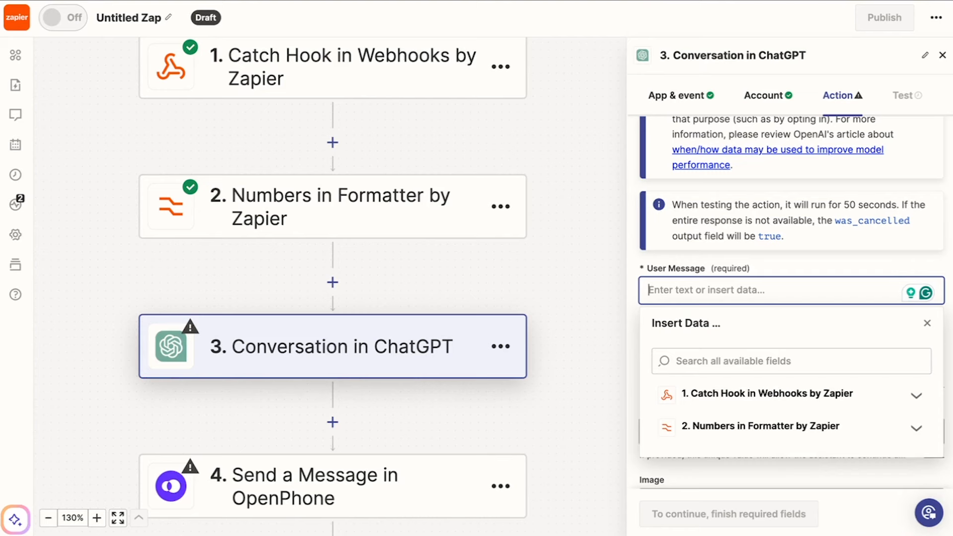
{"action": "key", "text": "ctrl+v"}
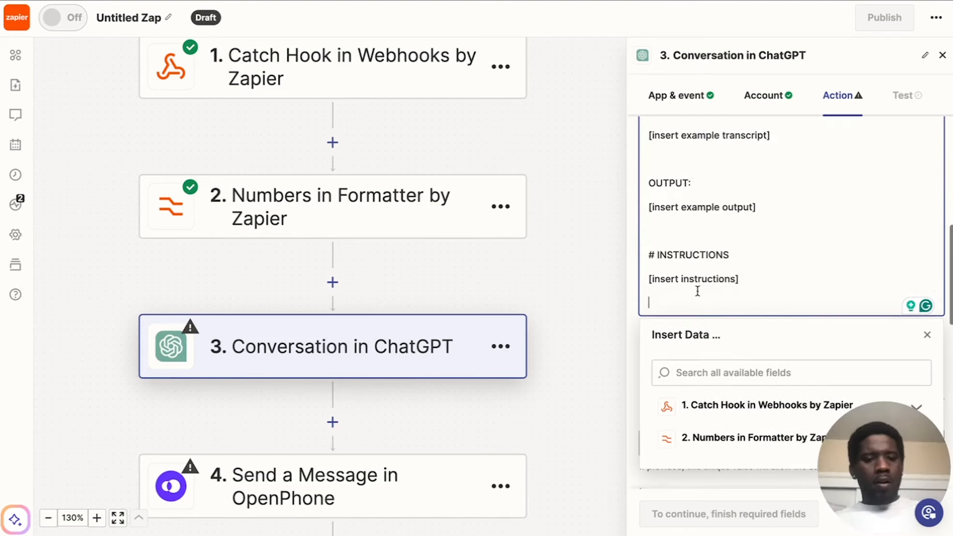
Replace the "[insert transcript endpoint]" placeholder under # CONTEXT with the Catch Hook's Message Transcript field.
{"action": "scroll", "coordinate": [738, 239], "scroll_direction": "up", "scroll_amount": 7}
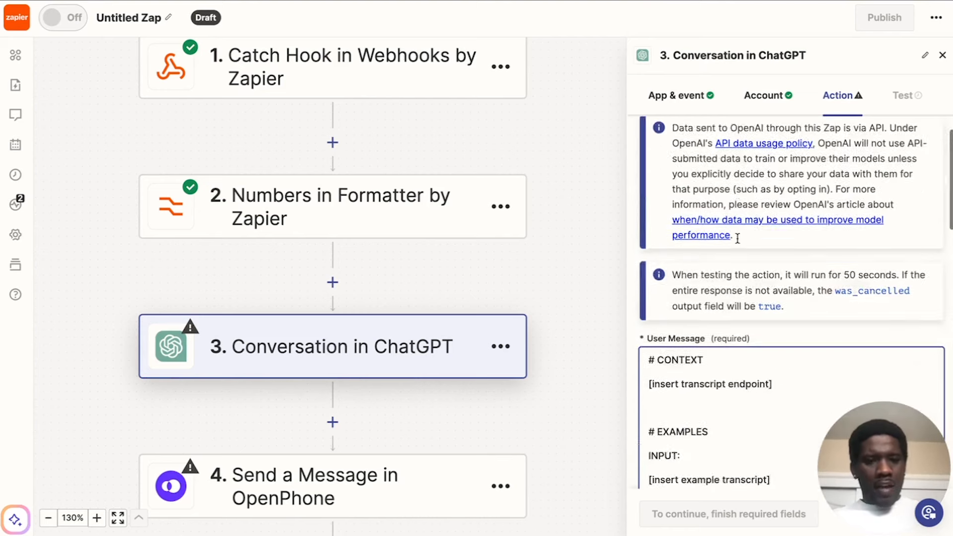
{"action": "scroll", "coordinate": [737, 238], "scroll_direction": "down", "scroll_amount": 4}
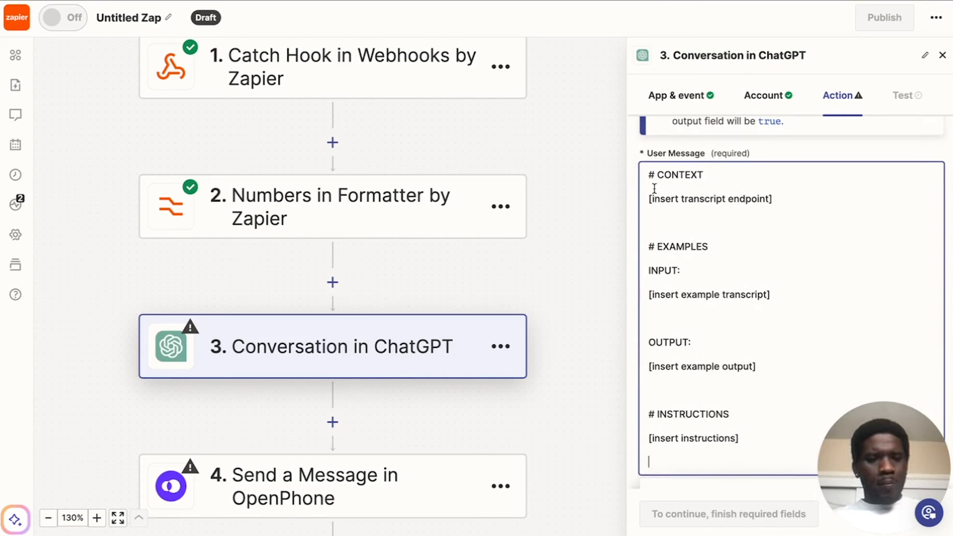
{"action": "left_click_drag", "start_coordinate": [771, 199], "coordinate": [645, 199]}
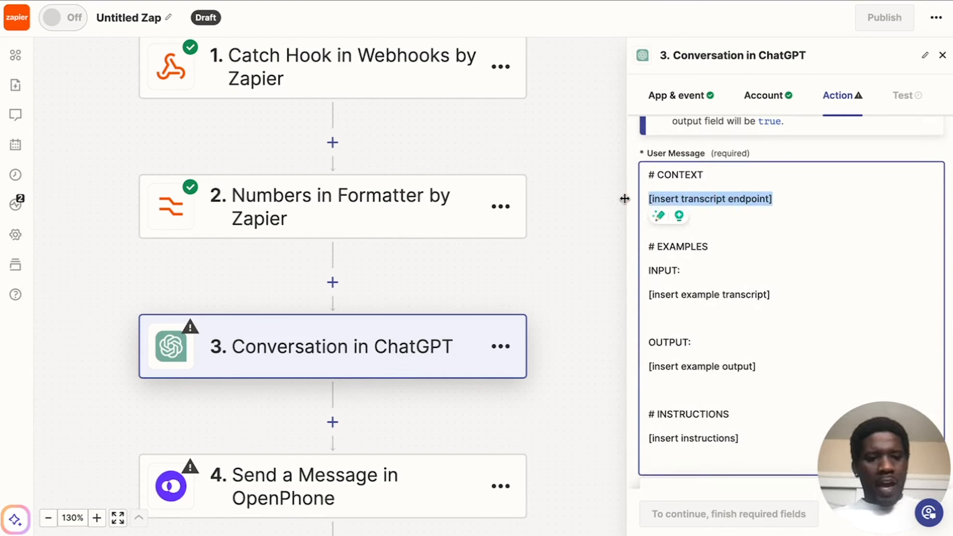
{"action": "key", "text": "BackSpace"}
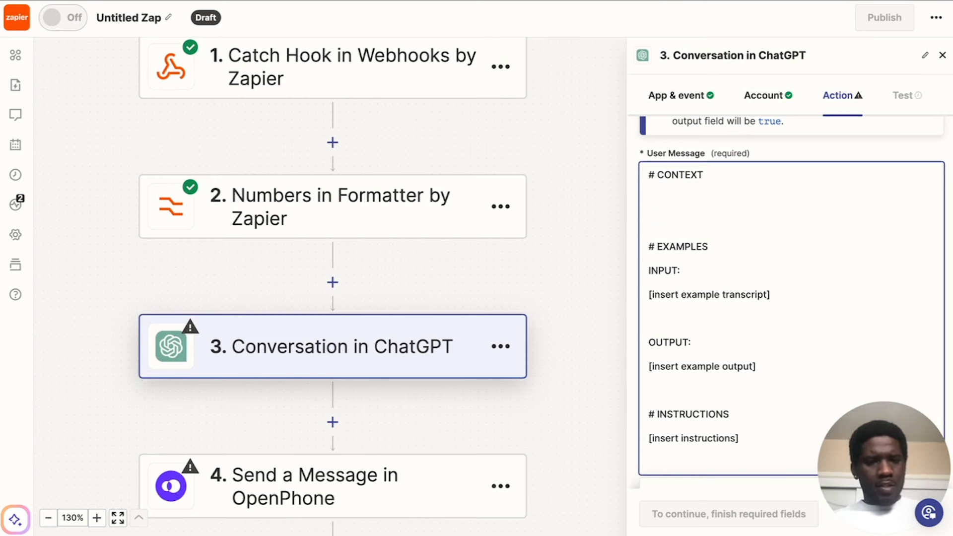
{"action": "left_click", "coordinate": [716, 268]}
{"action": "left_click", "coordinate": [772, 198]}
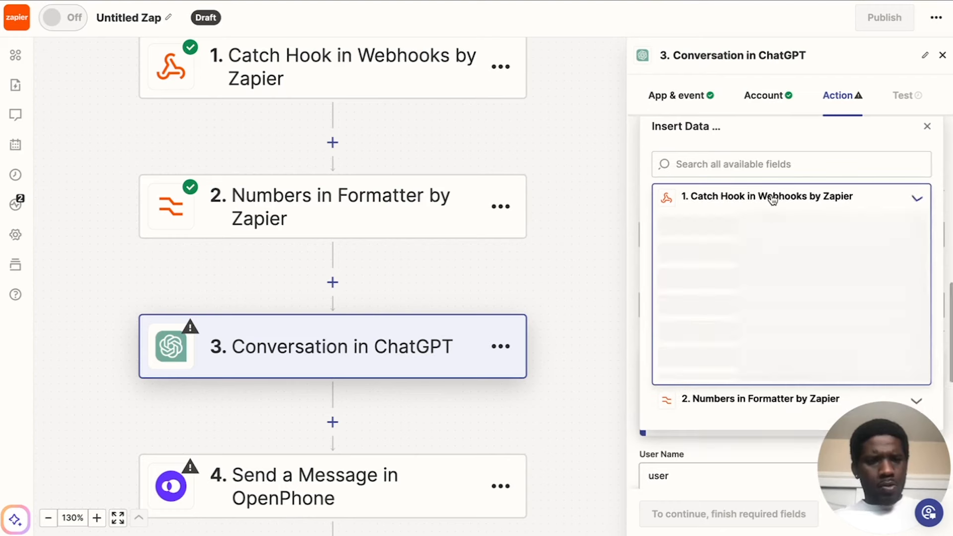
{"action": "scroll", "coordinate": [774, 258], "scroll_direction": "down", "scroll_amount": 5}
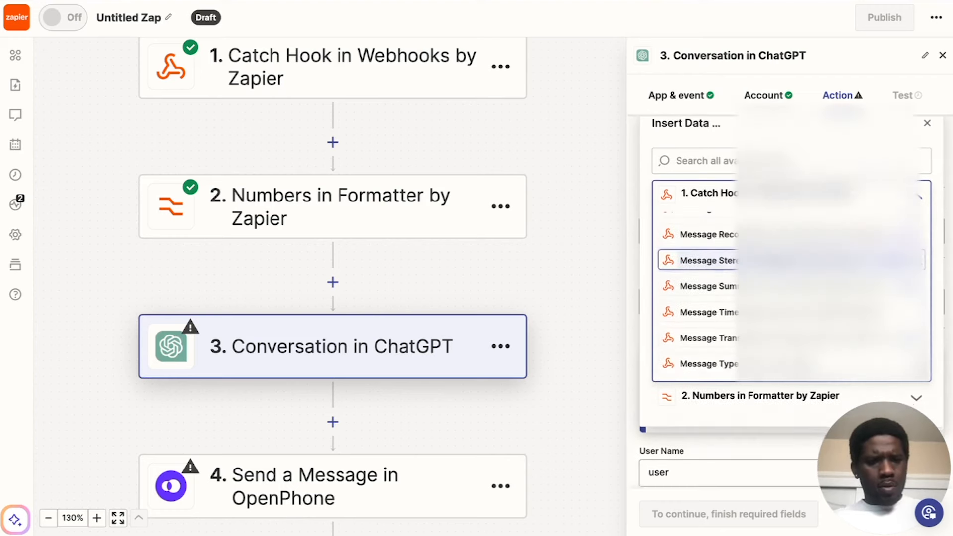
{"action": "scroll", "coordinate": [762, 312], "scroll_direction": "down", "scroll_amount": 7}
{"action": "scroll", "coordinate": [761, 311], "scroll_direction": "up", "scroll_amount": 5}
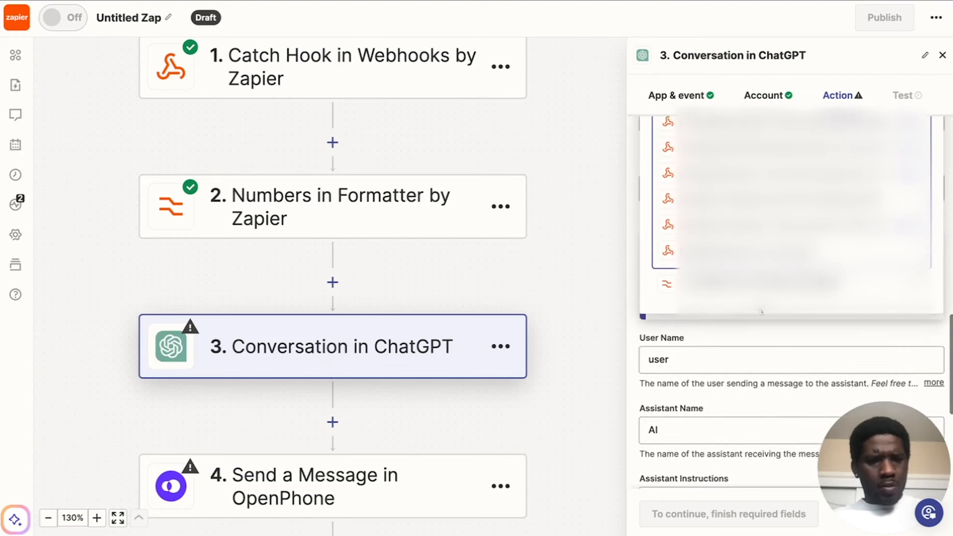
{"action": "scroll", "coordinate": [762, 312], "scroll_direction": "up", "scroll_amount": 1}
{"action": "scroll", "coordinate": [789, 210], "scroll_direction": "up", "scroll_amount": 1}
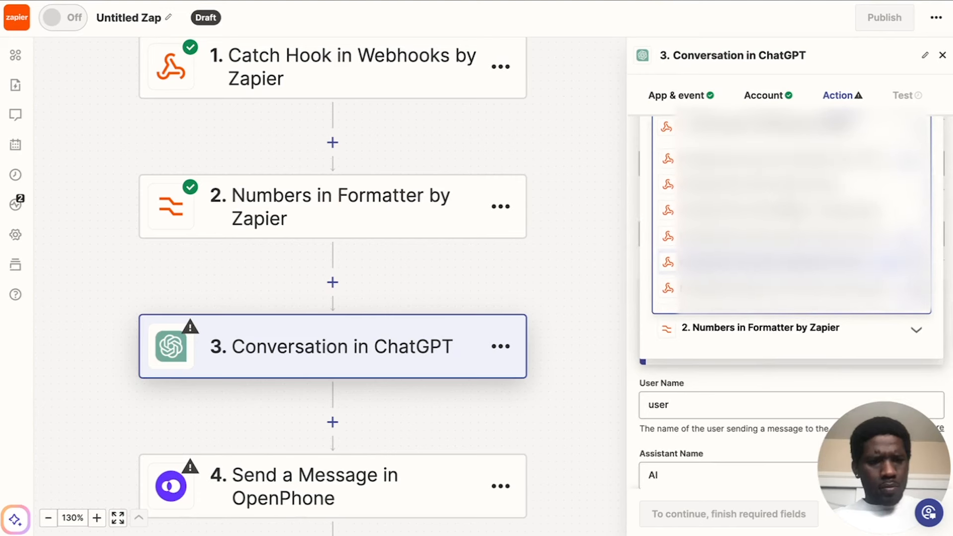
{"action": "scroll", "coordinate": [789, 214], "scroll_direction": "up", "scroll_amount": 1}
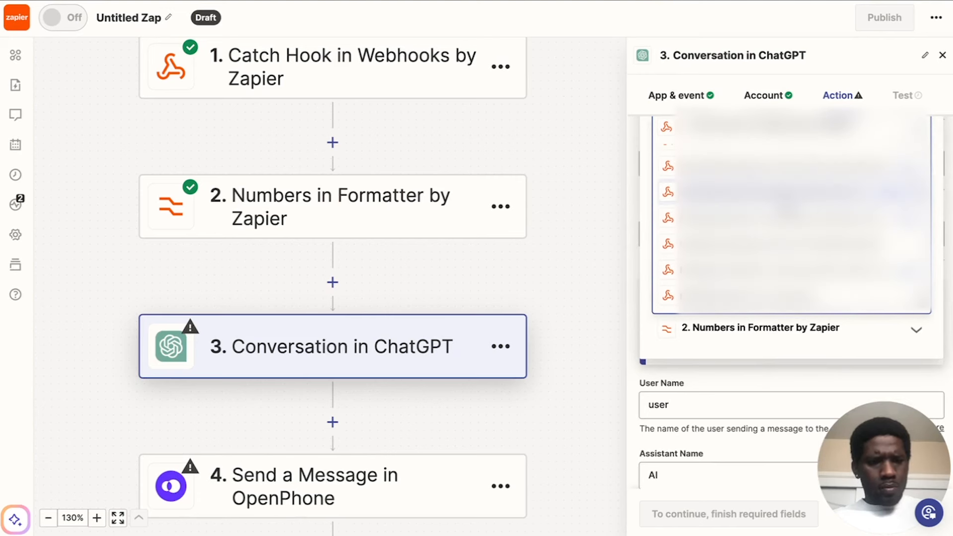
{"action": "left_click", "coordinate": [745, 269]}
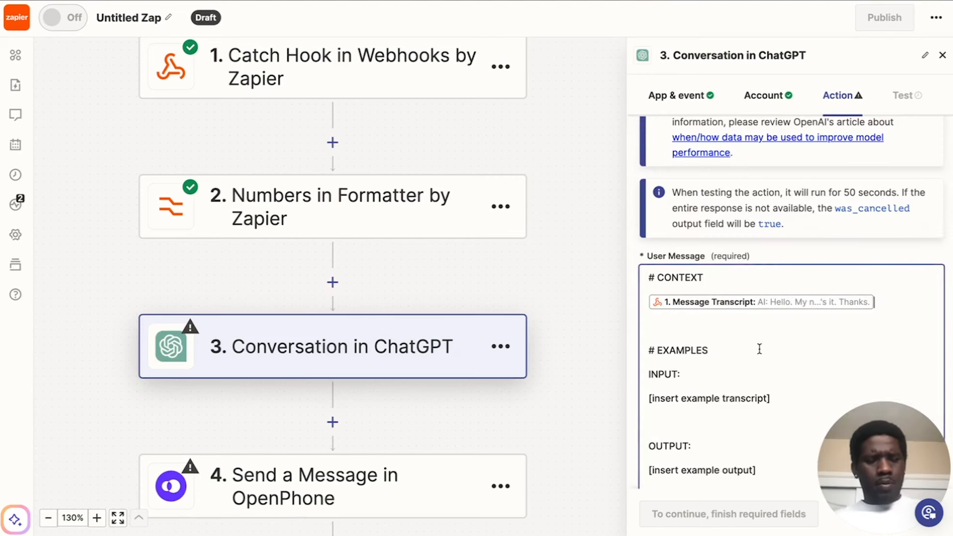
{"action": "scroll", "coordinate": [759, 349], "scroll_direction": "down", "scroll_amount": 1}
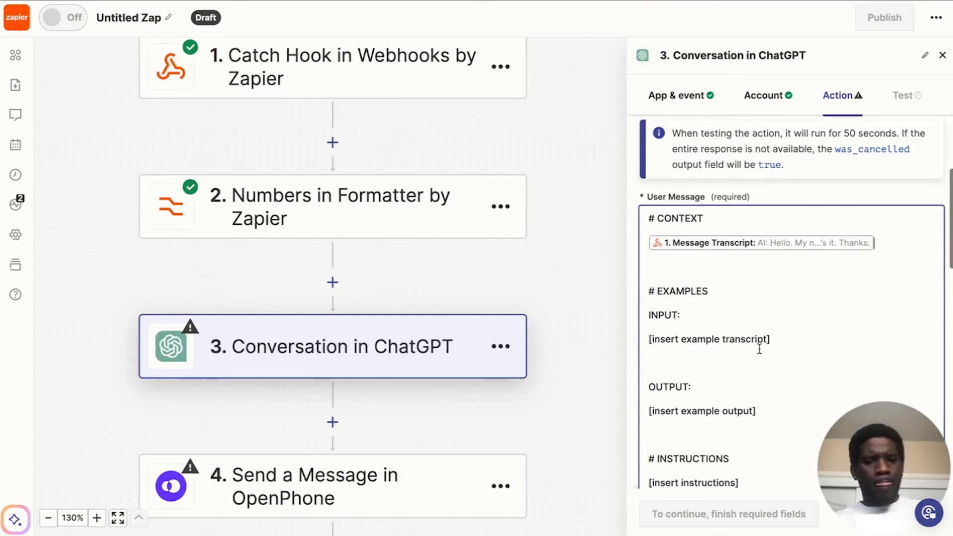
{"action": "left_click", "coordinate": [714, 300]}
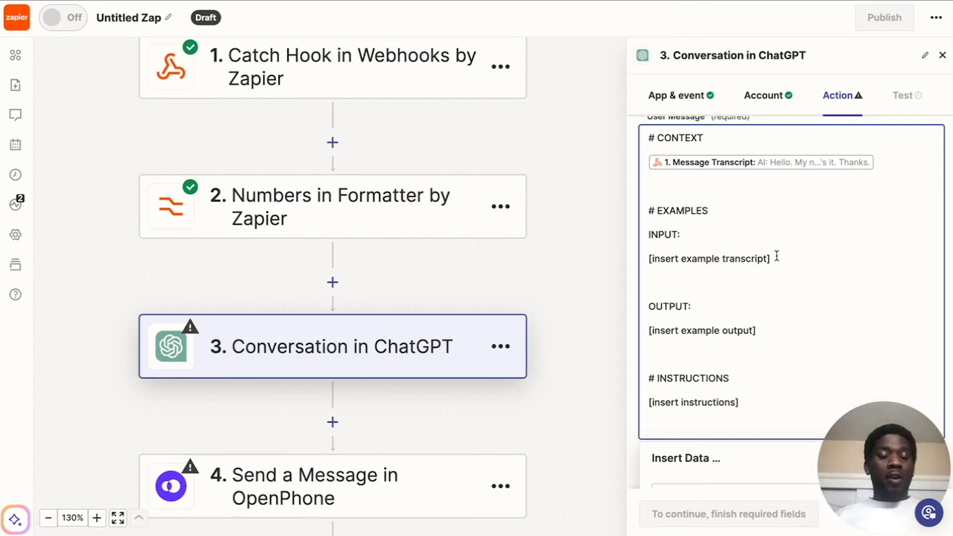
{"action": "scroll", "coordinate": [777, 256], "scroll_direction": "up", "scroll_amount": 1}
{"action": "left_click", "coordinate": [882, 181]}
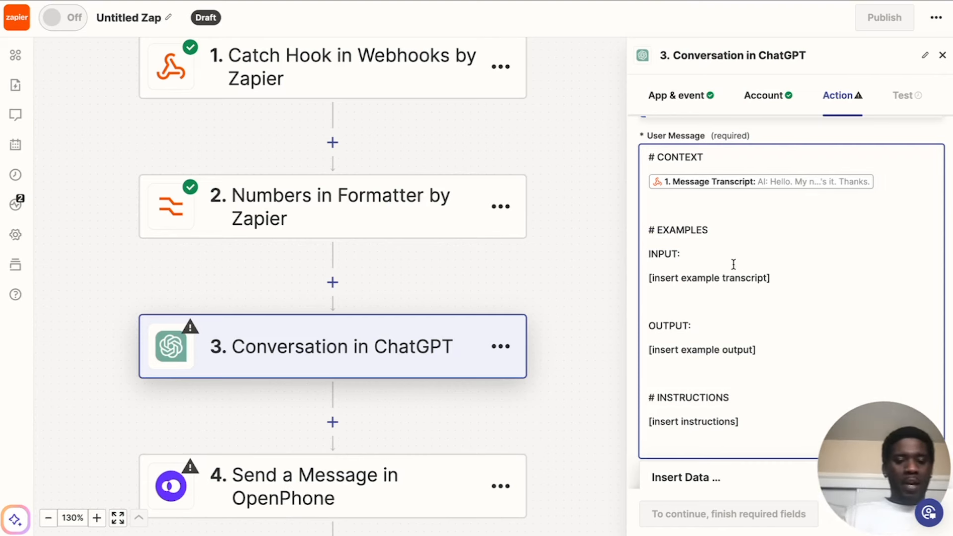
{"action": "left_click", "coordinate": [692, 254]}
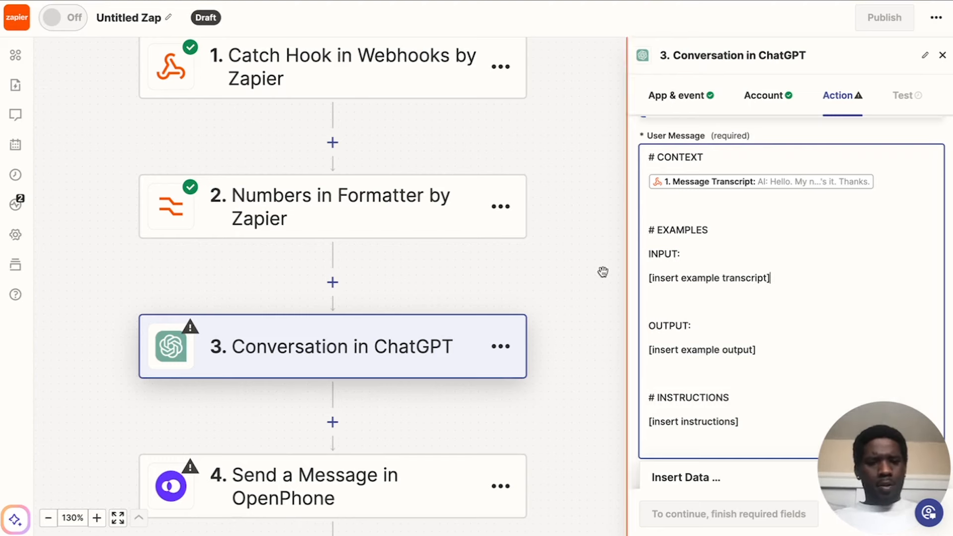
Copy the full call transcript from request A in the Catch Hook step's test record.
{"action": "scroll", "coordinate": [414, 144], "scroll_direction": "up", "scroll_amount": 1}
{"action": "left_click", "coordinate": [408, 130]}
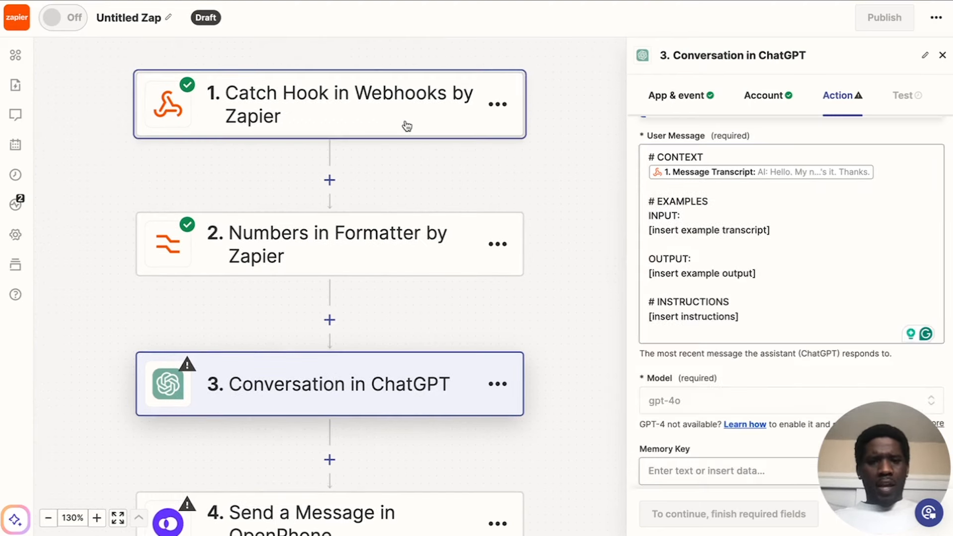
{"action": "left_click", "coordinate": [901, 97]}
{"action": "left_click_drag", "start_coordinate": [818, 342], "coordinate": [813, 224]}
{"action": "scroll", "coordinate": [844, 308], "scroll_direction": "up", "scroll_amount": 3}
{"action": "scroll", "coordinate": [843, 308], "scroll_direction": "down", "scroll_amount": 5}
{"action": "left_click", "coordinate": [843, 308]}
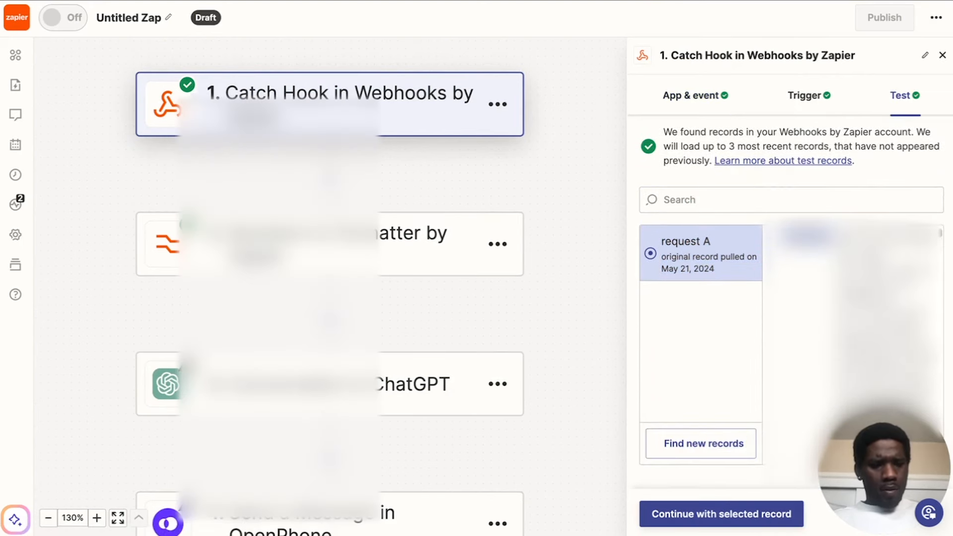
{"action": "scroll", "coordinate": [877, 209], "scroll_direction": "up", "scroll_amount": 1}
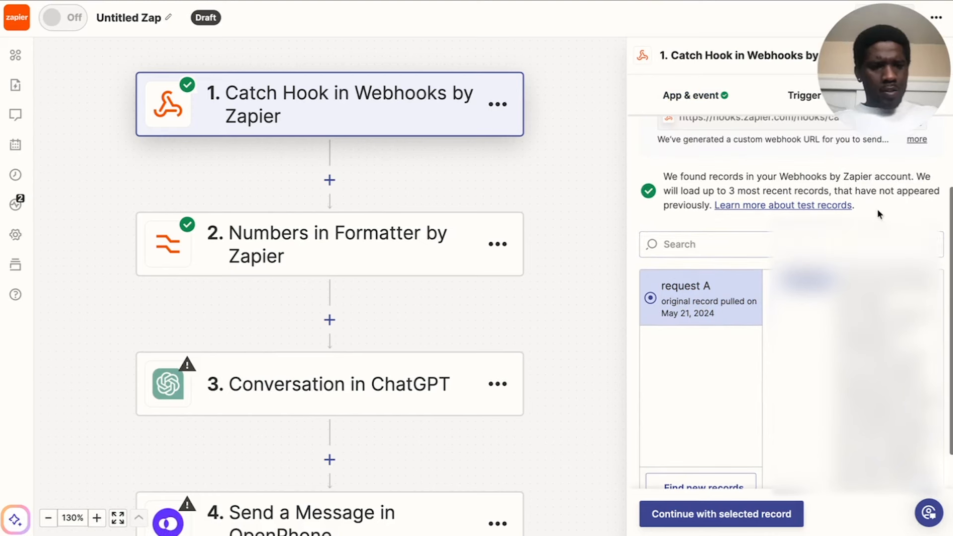
{"action": "left_click_drag", "start_coordinate": [838, 276], "coordinate": [887, 292]}
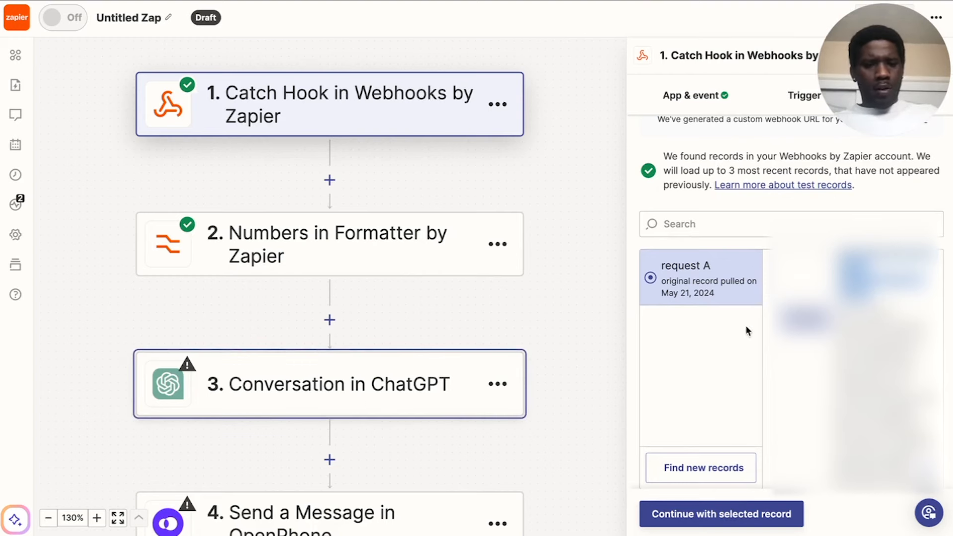
Replace the "[insert example transcript]" placeholder in the ChatGPT step's User Message with the copied call transcript.
{"action": "left_click", "coordinate": [361, 387]}
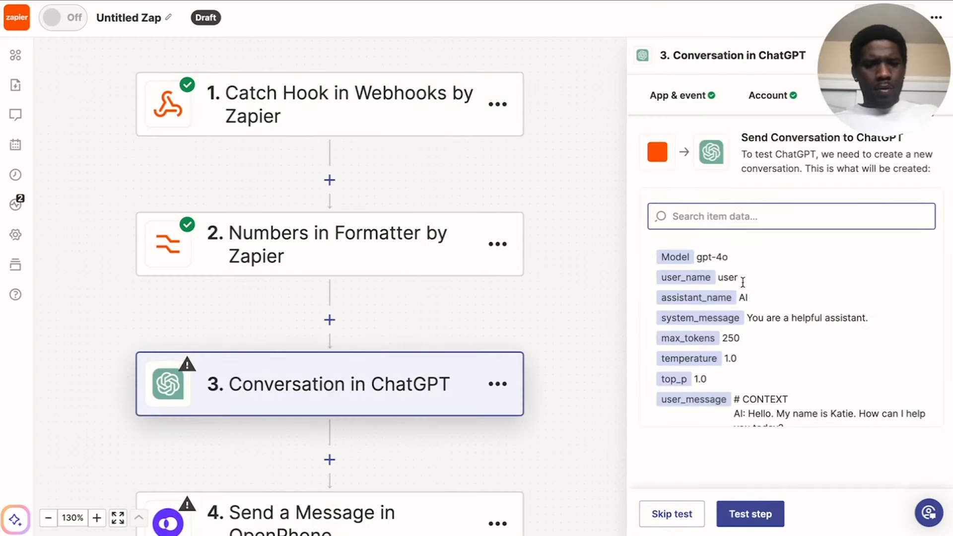
{"action": "scroll", "coordinate": [780, 293], "scroll_direction": "down", "scroll_amount": 1}
{"action": "scroll", "coordinate": [781, 293], "scroll_direction": "up", "scroll_amount": 1}
{"action": "scroll", "coordinate": [780, 293], "scroll_direction": "down", "scroll_amount": 2}
{"action": "left_click", "coordinate": [772, 89]}
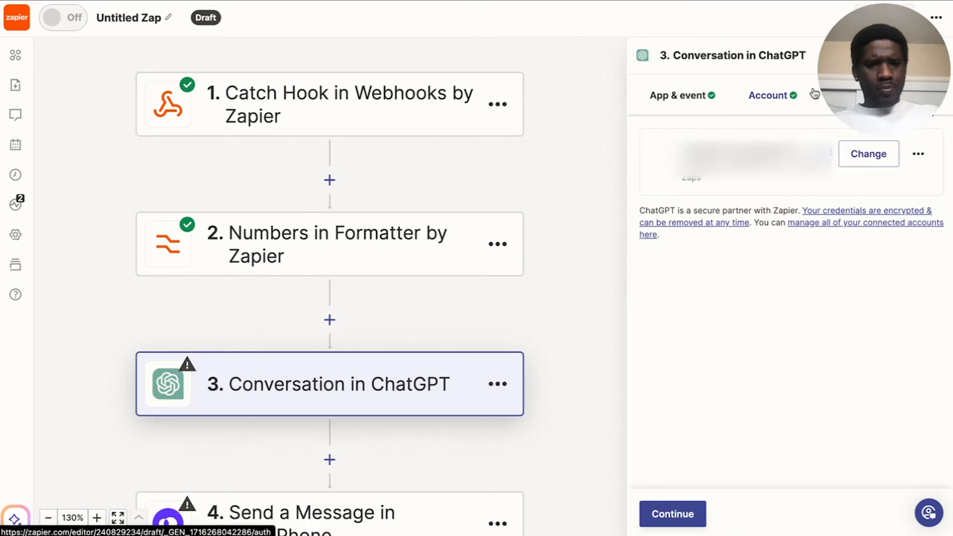
{"action": "left_click", "coordinate": [851, 88]}
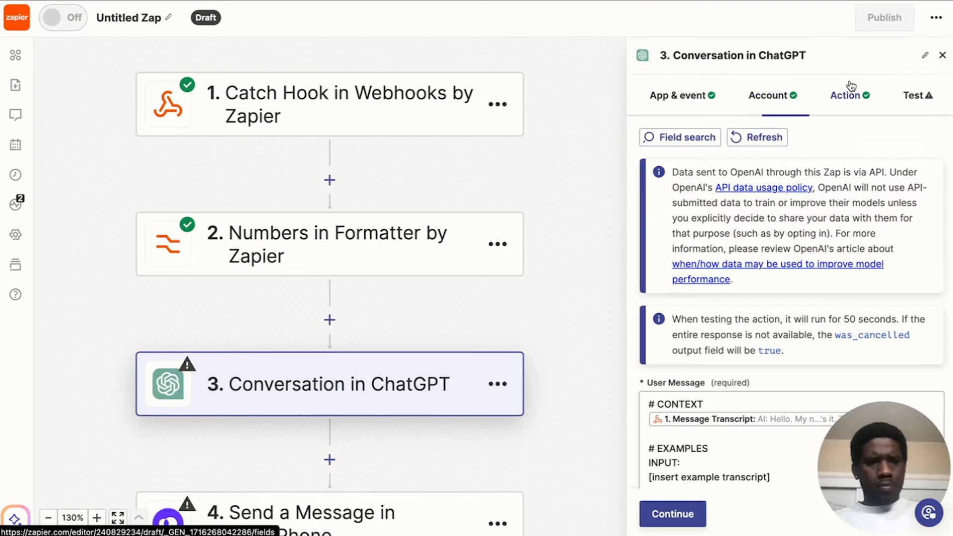
{"action": "scroll", "coordinate": [728, 340], "scroll_direction": "down", "scroll_amount": 5}
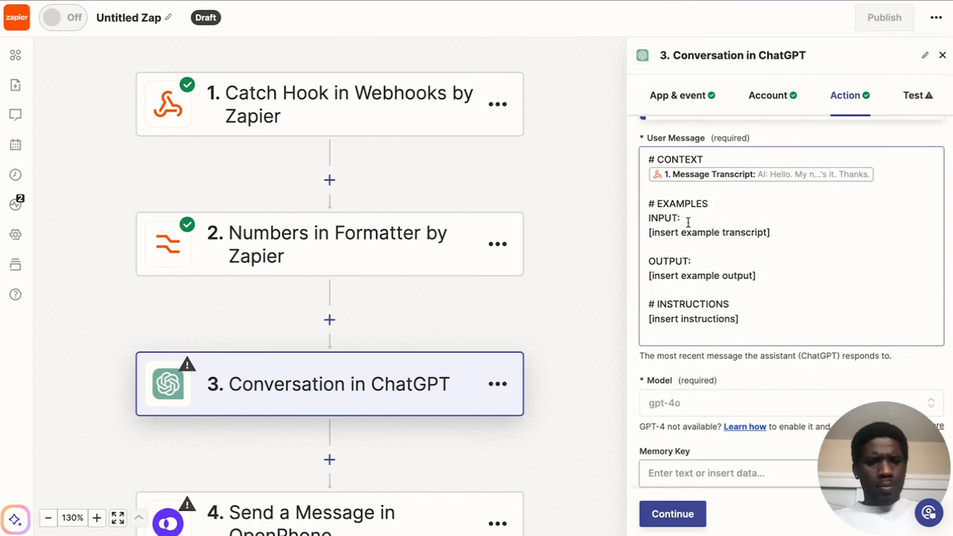
{"action": "left_click", "coordinate": [731, 216]}
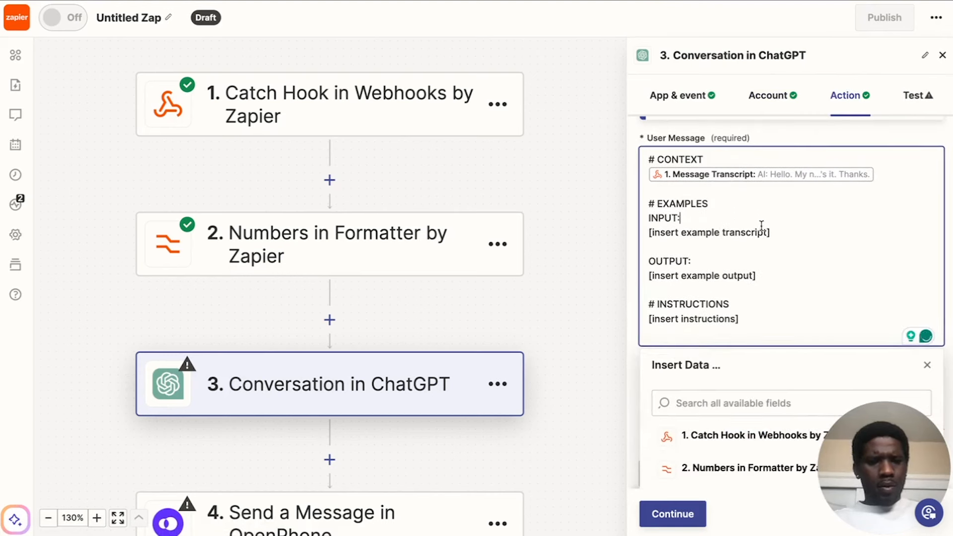
{"action": "left_click_drag", "start_coordinate": [772, 232], "coordinate": [643, 232]}
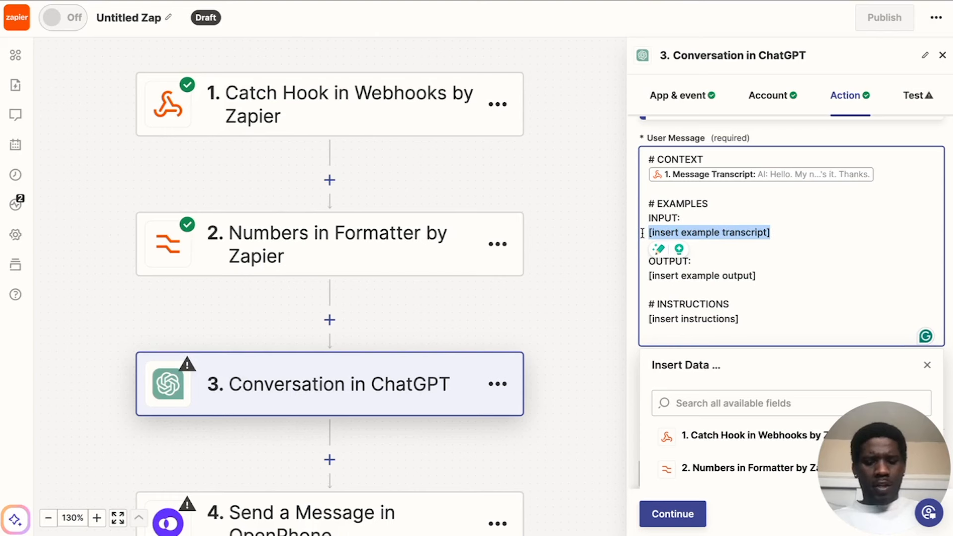
{"action": "key", "text": "ctrl+v"}
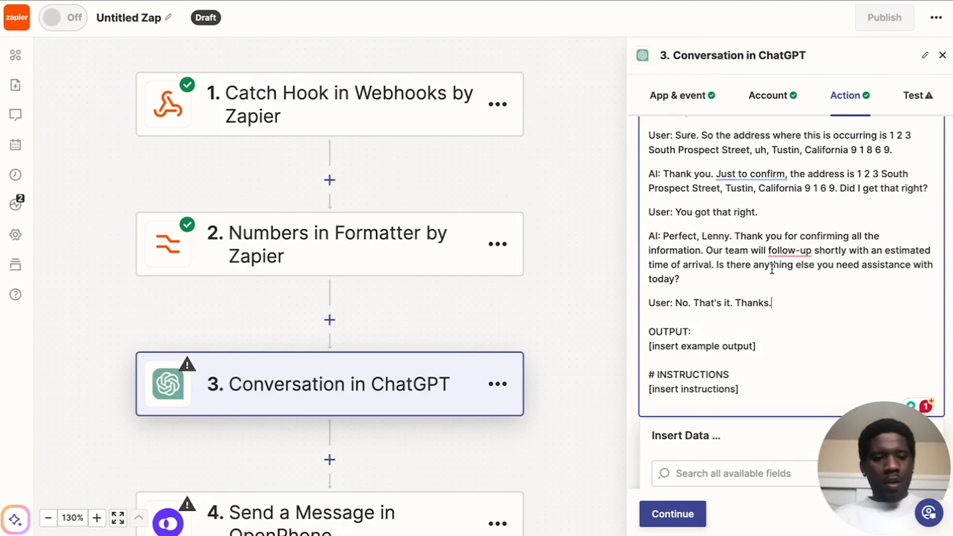
{"action": "scroll", "coordinate": [738, 282], "scroll_direction": "up", "scroll_amount": 10}
{"action": "scroll", "coordinate": [738, 282], "scroll_direction": "up", "scroll_amount": 5}
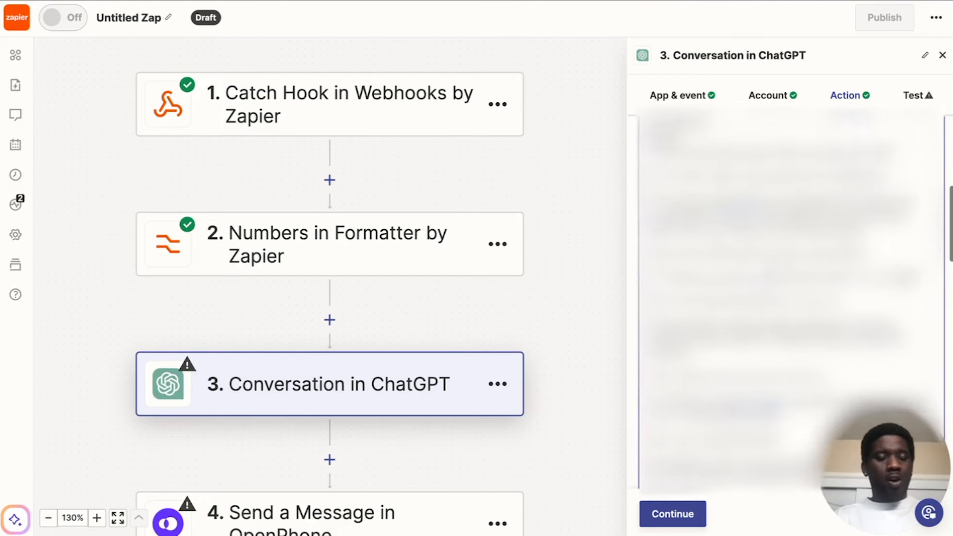
{"action": "scroll", "coordinate": [739, 282], "scroll_direction": "up", "scroll_amount": 2}
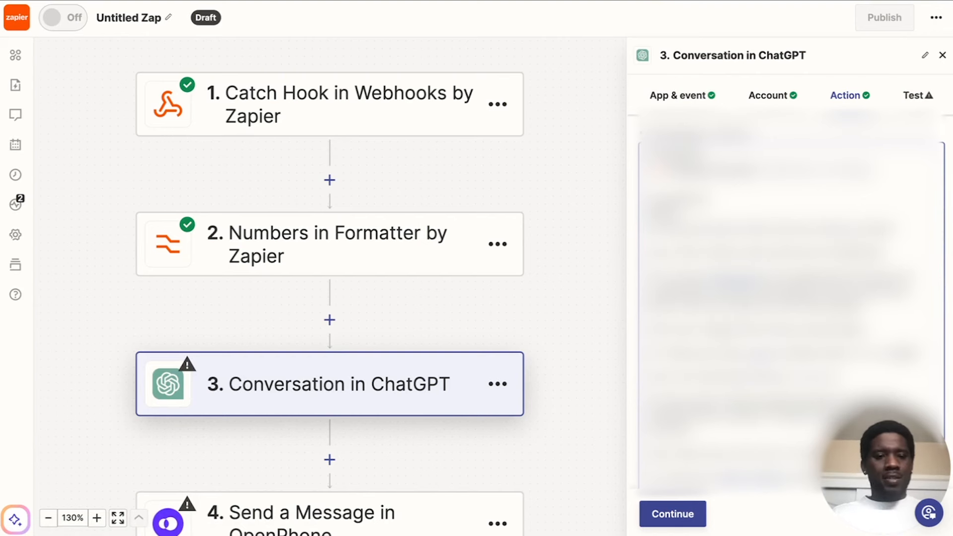
Replace the "[insert example output]" placeholder under OUTPUT with the labels "Name:" and "Pref. Number:" on separate lines.
{"action": "scroll", "coordinate": [724, 339], "scroll_direction": "down", "scroll_amount": 15}
{"action": "left_click", "coordinate": [754, 251]}
{"action": "left_click_drag", "start_coordinate": [754, 251], "coordinate": [644, 249]}
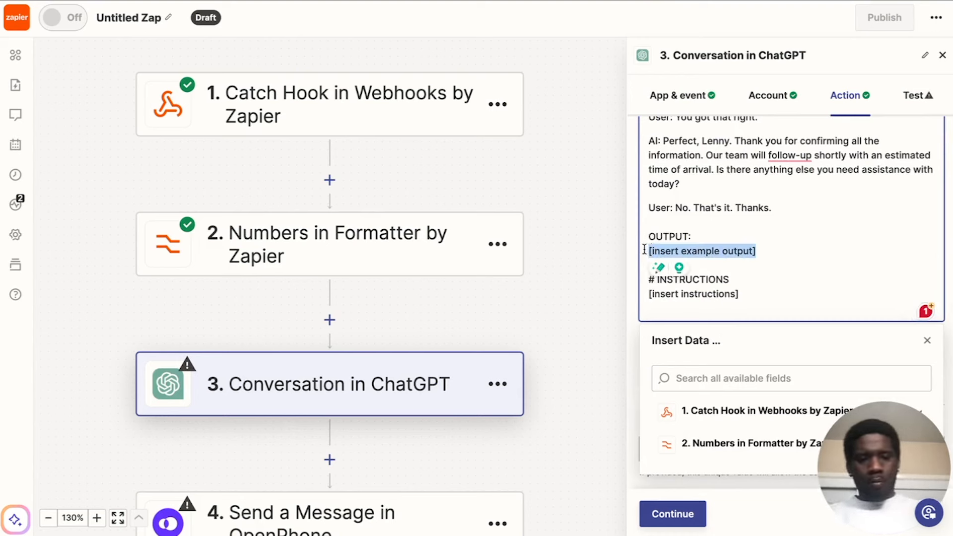
{"action": "type", "text": "Name:"}
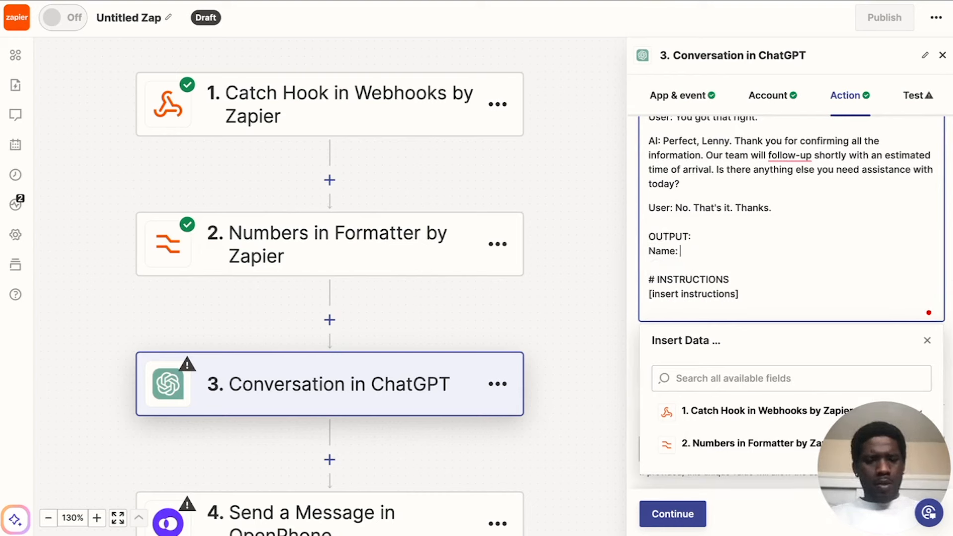
{"action": "scroll", "coordinate": [710, 237], "scroll_direction": "up", "scroll_amount": 3}
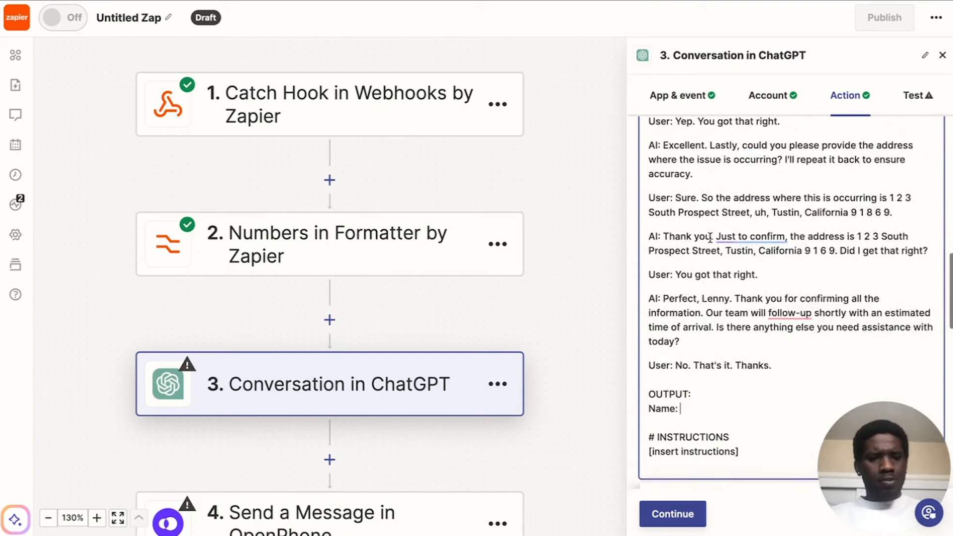
{"action": "scroll", "coordinate": [710, 238], "scroll_direction": "down", "scroll_amount": 5}
{"action": "key", "text": "Return"}
{"action": "type", "text": "Pref. Numb"}
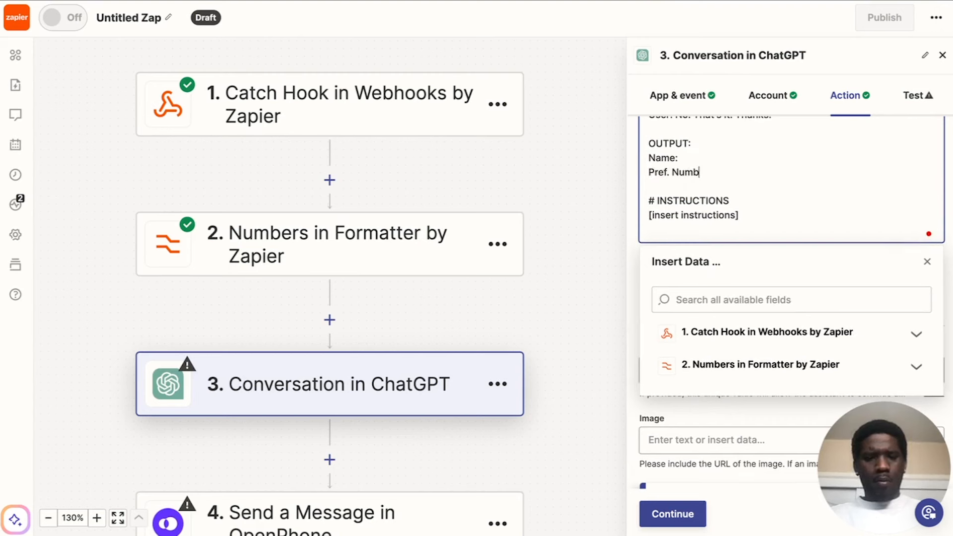
{"action": "type", "text": "er:"}
Add the lines "Address:" and "Call Reason:" below "Pref. Number:" in the example output.
{"action": "key", "text": "Return"}
{"action": "type", "text": "Address:"}
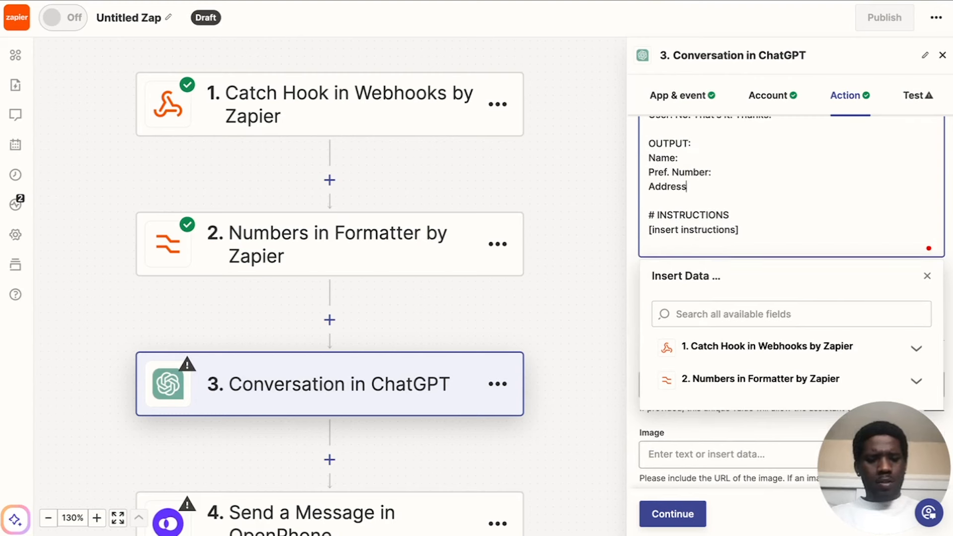
{"action": "key", "text": "Return"}
{"action": "type", "text": "Call"}
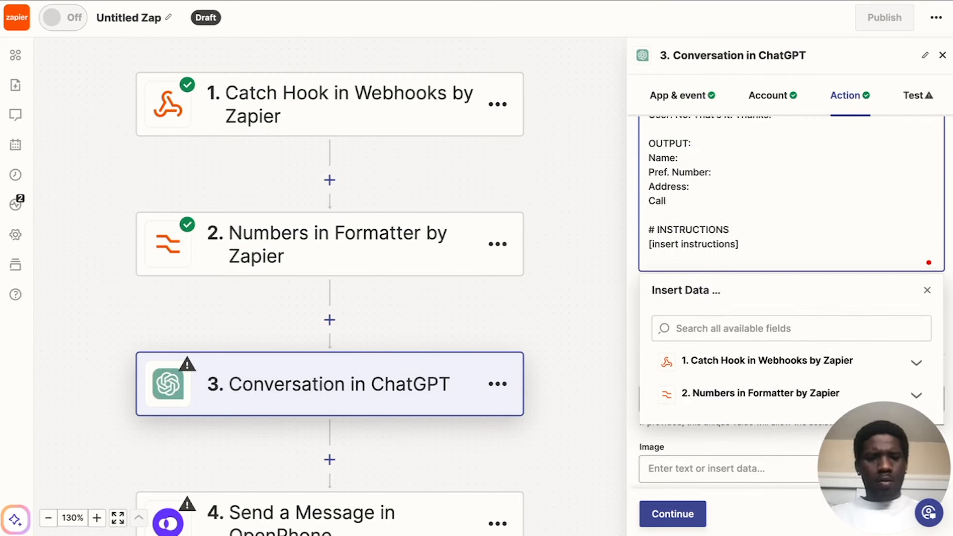
{"action": "type", "text": " reason:"}
{"action": "left_click", "coordinate": [672, 200]}
{"action": "key", "text": "BackSpace"}
{"action": "type", "text": "R"}
{"action": "left_click", "coordinate": [743, 207]}
Fill in the example output's Name line with the caller's full name from the example transcript.
{"action": "scroll", "coordinate": [743, 208], "scroll_direction": "up", "scroll_amount": 6}
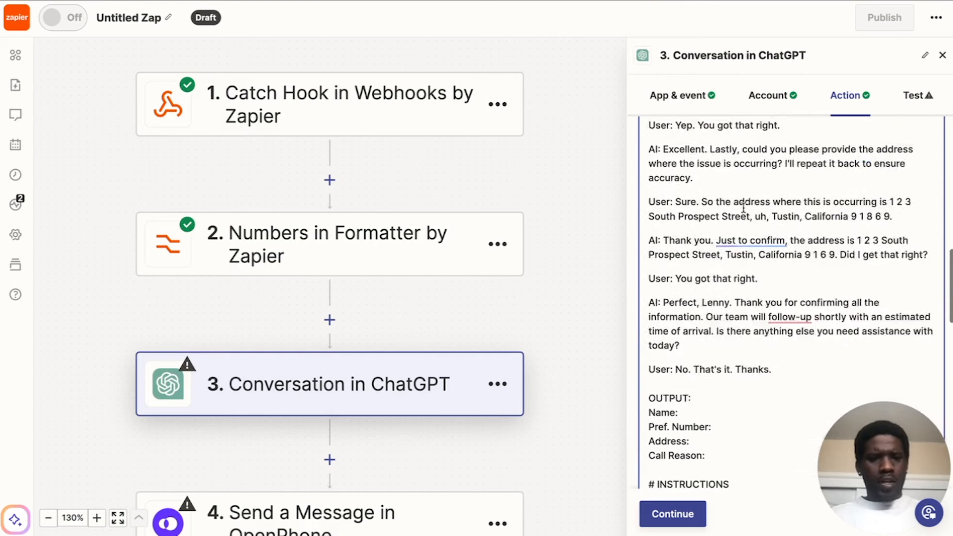
{"action": "scroll", "coordinate": [743, 207], "scroll_direction": "down", "scroll_amount": 2}
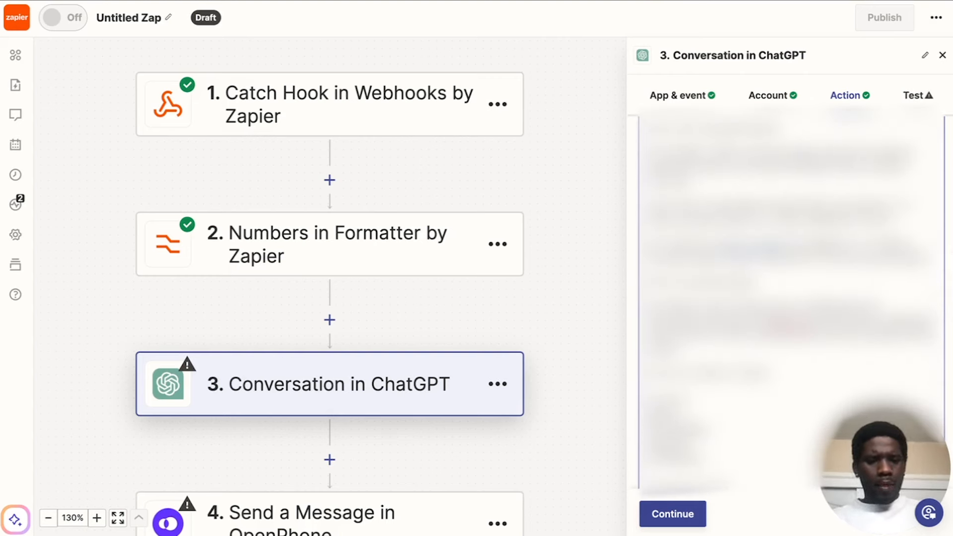
{"action": "scroll", "coordinate": [743, 207], "scroll_direction": "up", "scroll_amount": 7}
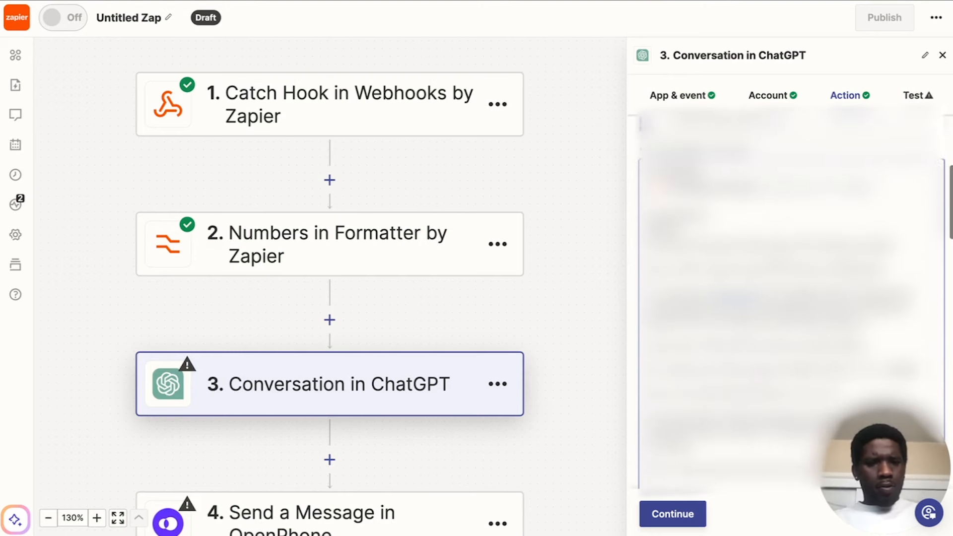
{"action": "scroll", "coordinate": [743, 207], "scroll_direction": "down", "scroll_amount": 2}
{"action": "scroll", "coordinate": [743, 208], "scroll_direction": "down", "scroll_amount": 3}
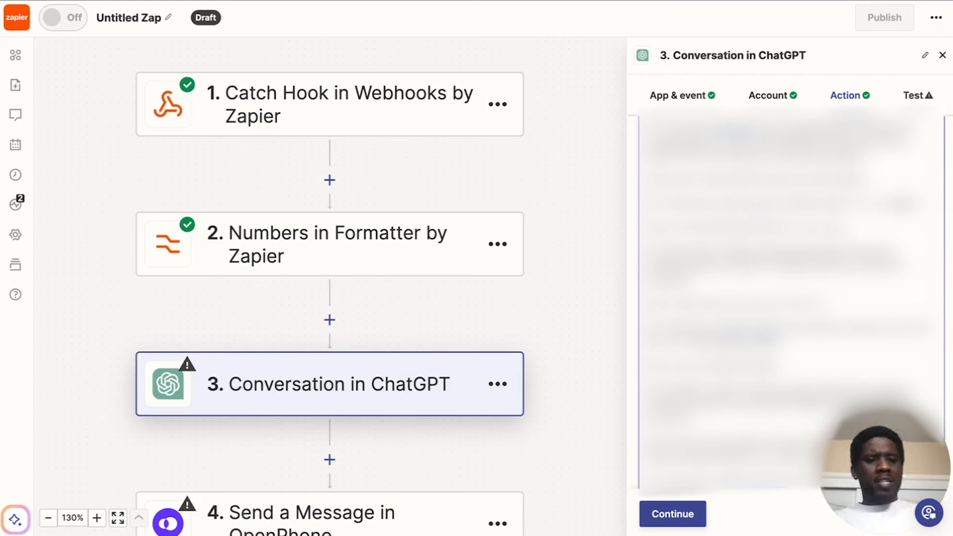
{"action": "scroll", "coordinate": [729, 300], "scroll_direction": "down", "scroll_amount": 1}
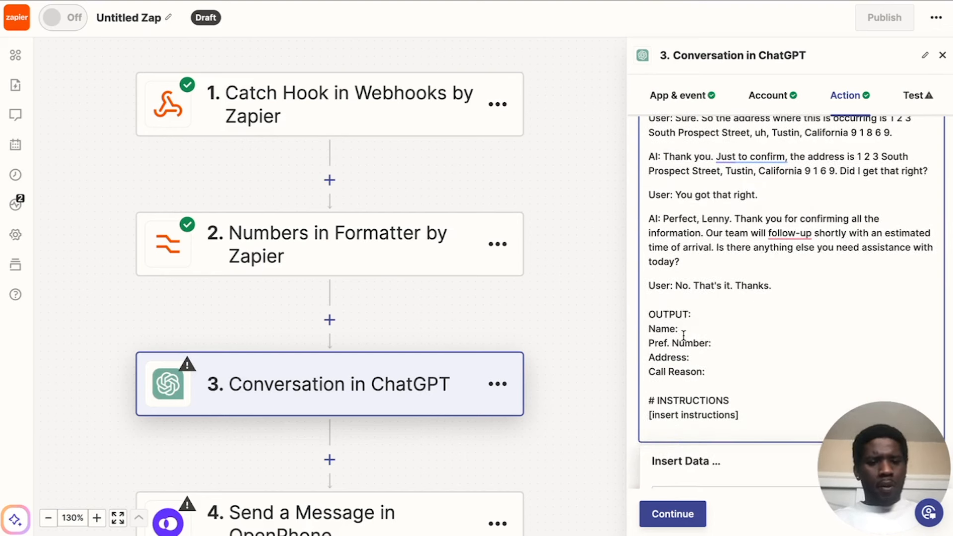
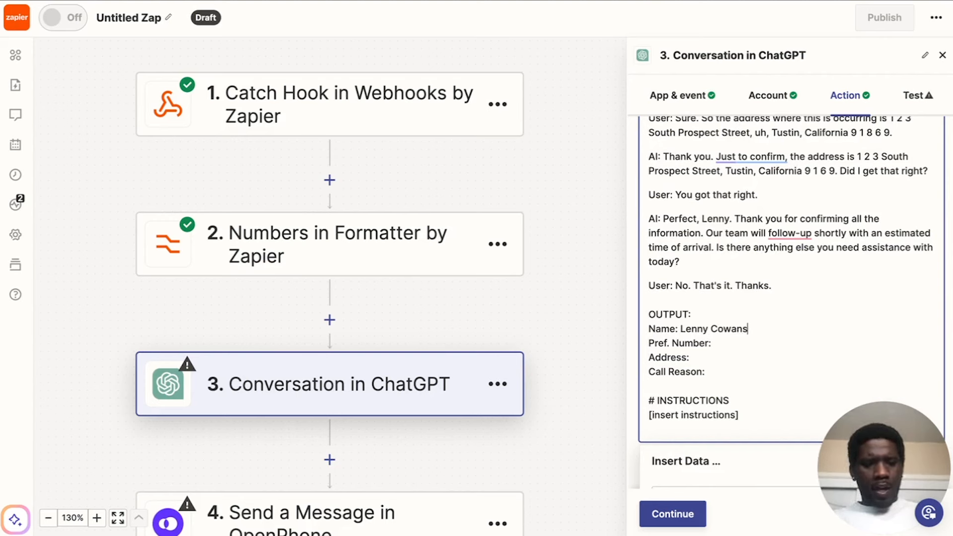
Fill in the example output's "Pref. Number:" line with the caller's phone number from the example transcript.
{"action": "left_click", "coordinate": [725, 341]}
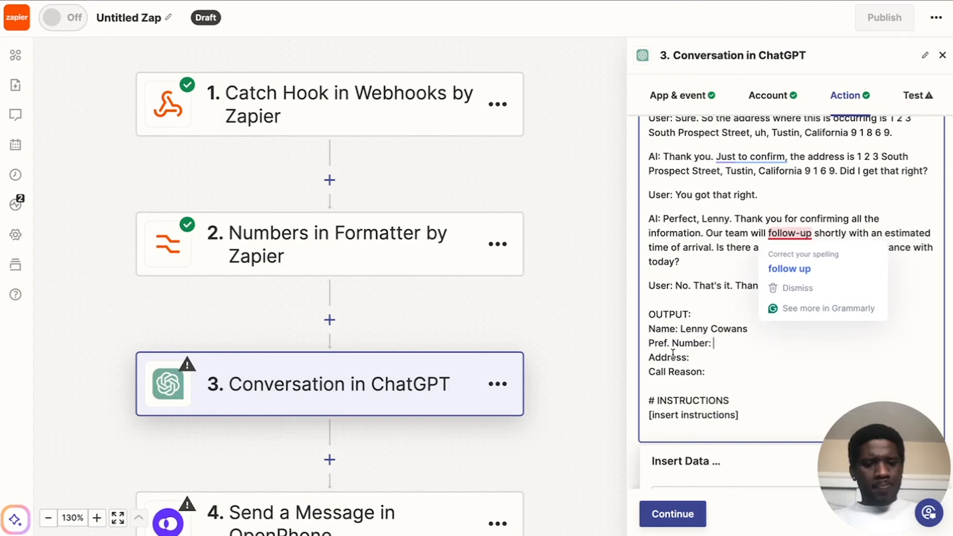
{"action": "scroll", "coordinate": [697, 199], "scroll_direction": "up", "scroll_amount": 5}
{"action": "scroll", "coordinate": [697, 200], "scroll_direction": "down", "scroll_amount": 1}
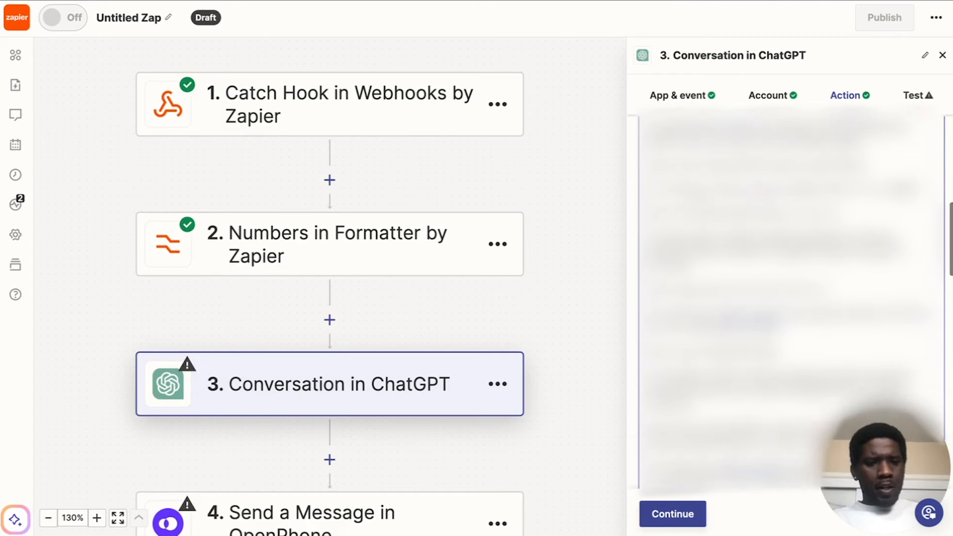
{"action": "scroll", "coordinate": [697, 200], "scroll_direction": "down", "scroll_amount": 1}
{"action": "scroll", "coordinate": [696, 200], "scroll_direction": "down", "scroll_amount": 1}
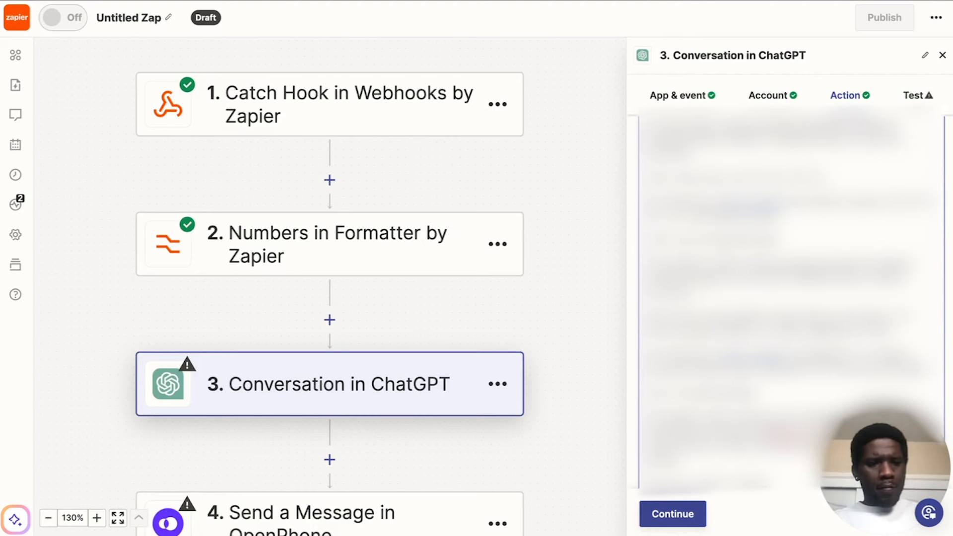
{"action": "scroll", "coordinate": [704, 284], "scroll_direction": "down", "scroll_amount": 5}
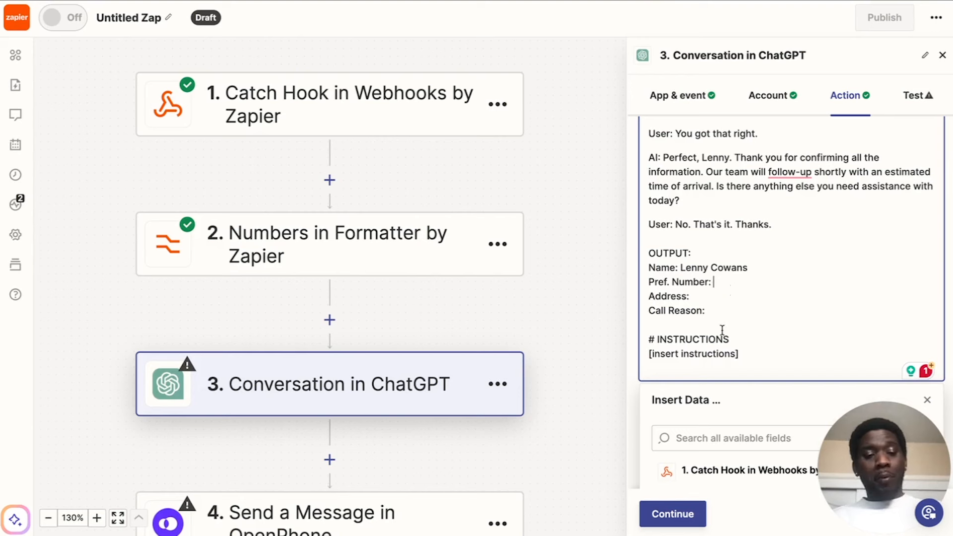
{"action": "left_click", "coordinate": [751, 357]}
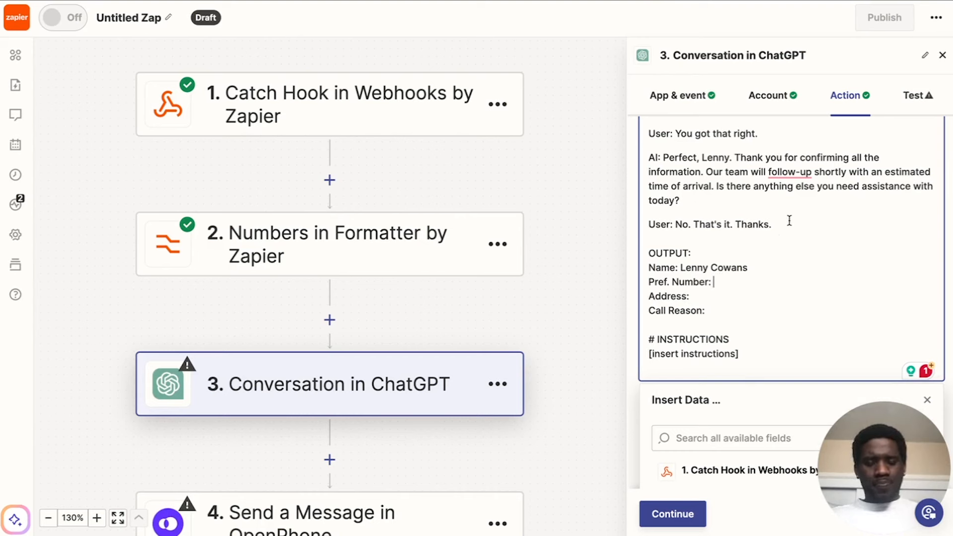
{"action": "type", "text": "•••"}
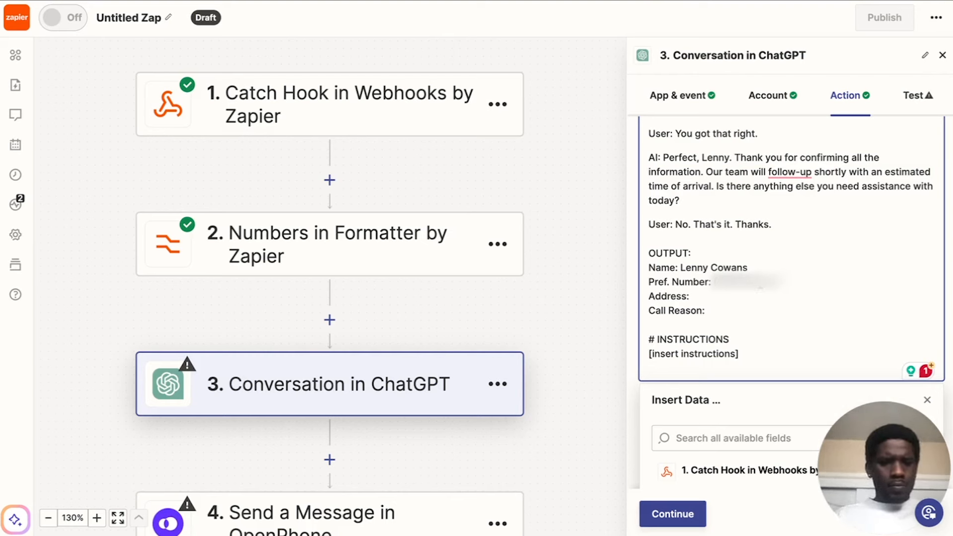
Copy the confirmed service address from the example transcript into the example output's "Address:" line.
{"action": "left_click", "coordinate": [727, 294]}
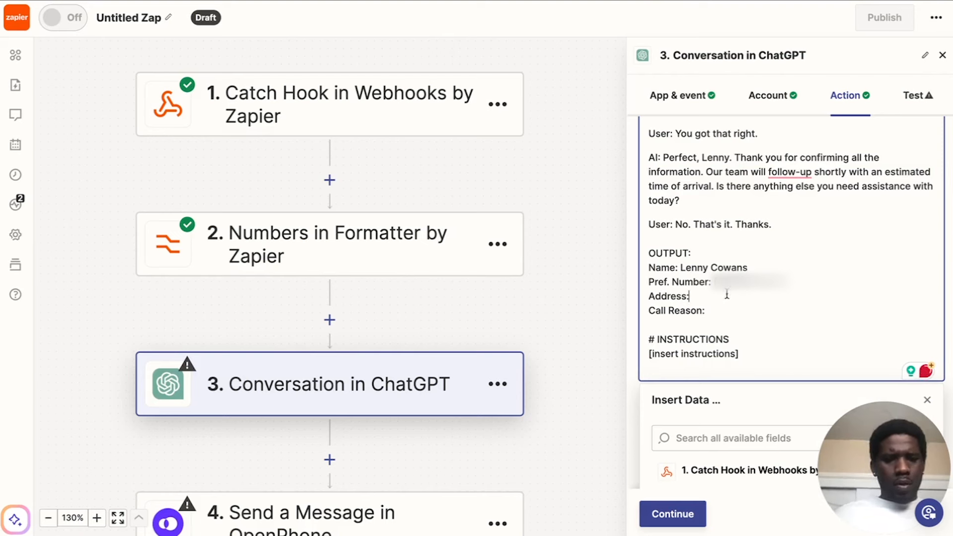
{"action": "scroll", "coordinate": [775, 237], "scroll_direction": "up", "scroll_amount": 5}
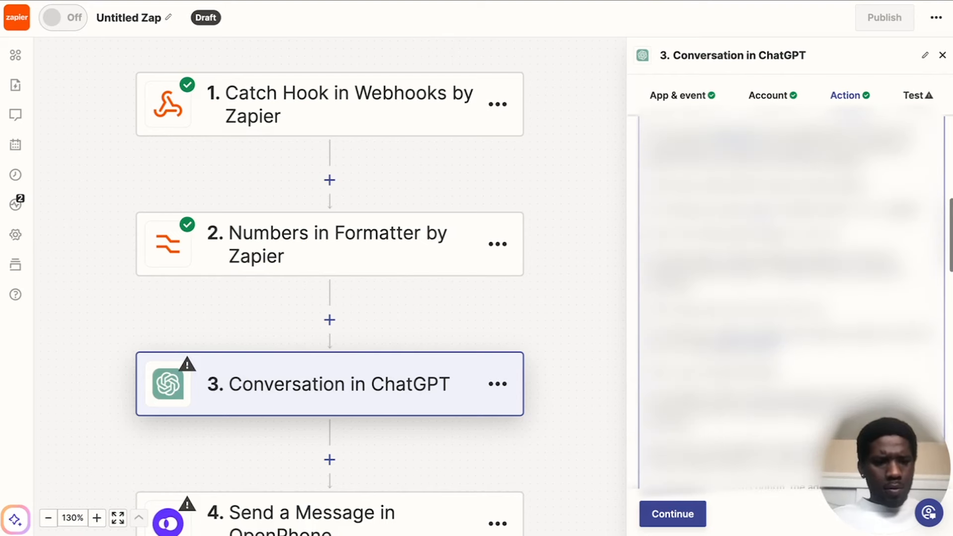
{"action": "scroll", "coordinate": [788, 298], "scroll_direction": "down", "scroll_amount": 1}
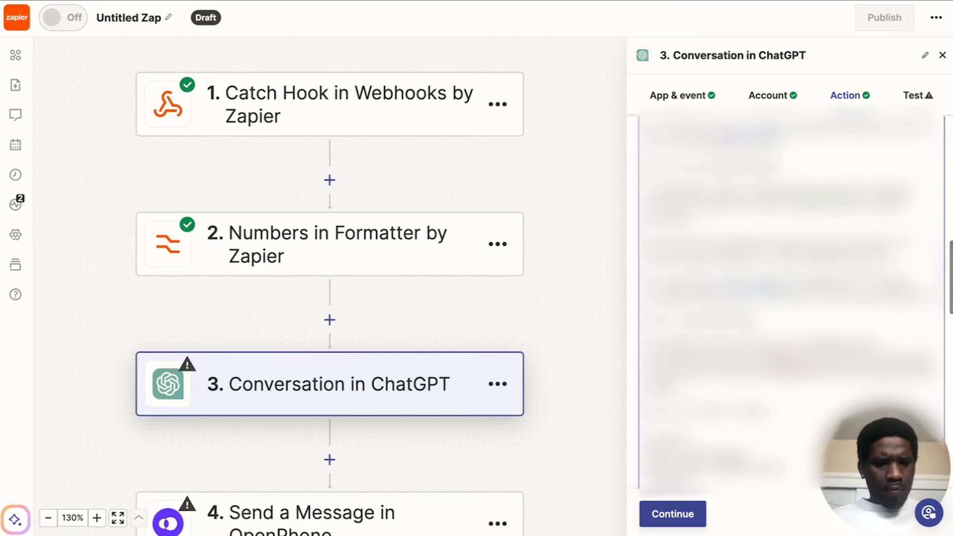
{"action": "left_click_drag", "start_coordinate": [860, 283], "coordinate": [849, 295]}
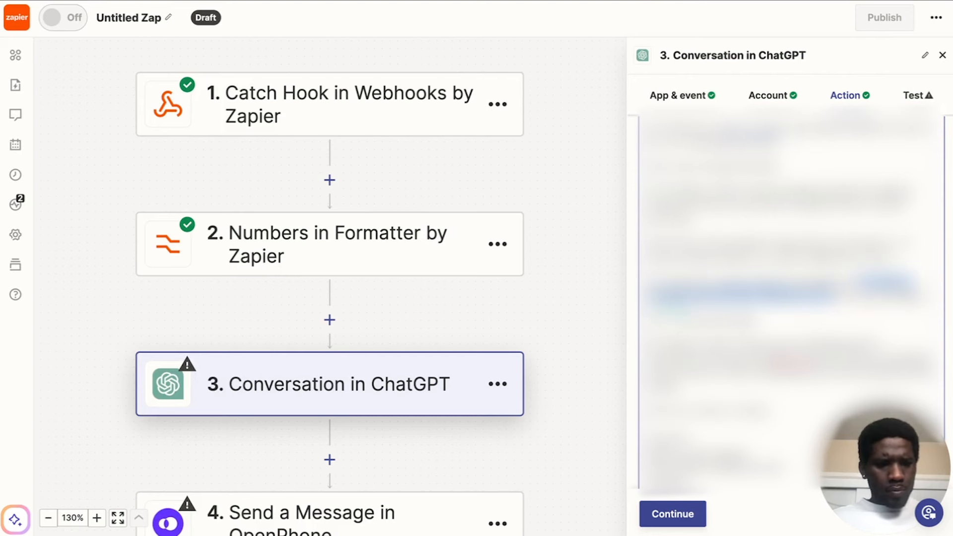
{"action": "scroll", "coordinate": [793, 288], "scroll_direction": "down", "scroll_amount": 9}
{"action": "scroll", "coordinate": [734, 248], "scroll_direction": "up", "scroll_amount": 4}
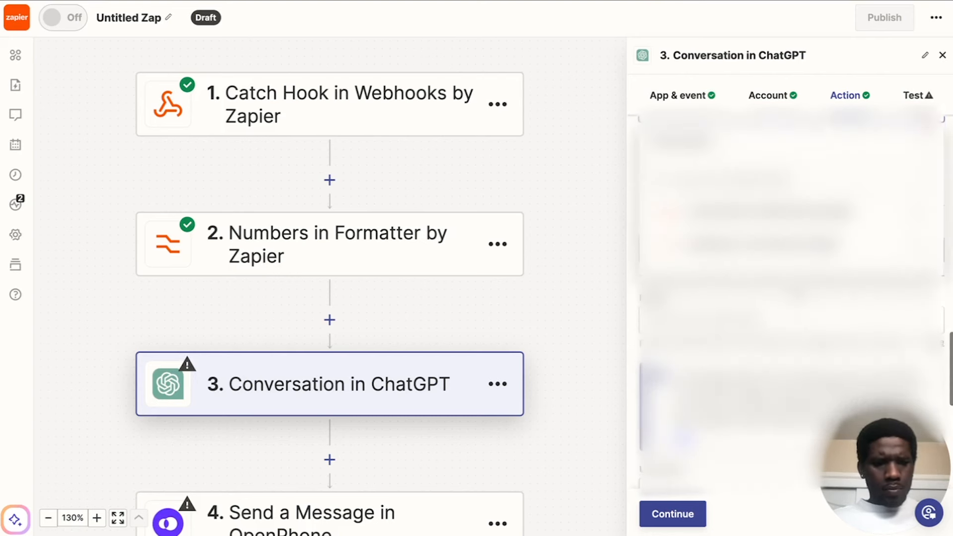
{"action": "left_click", "coordinate": [707, 226]}
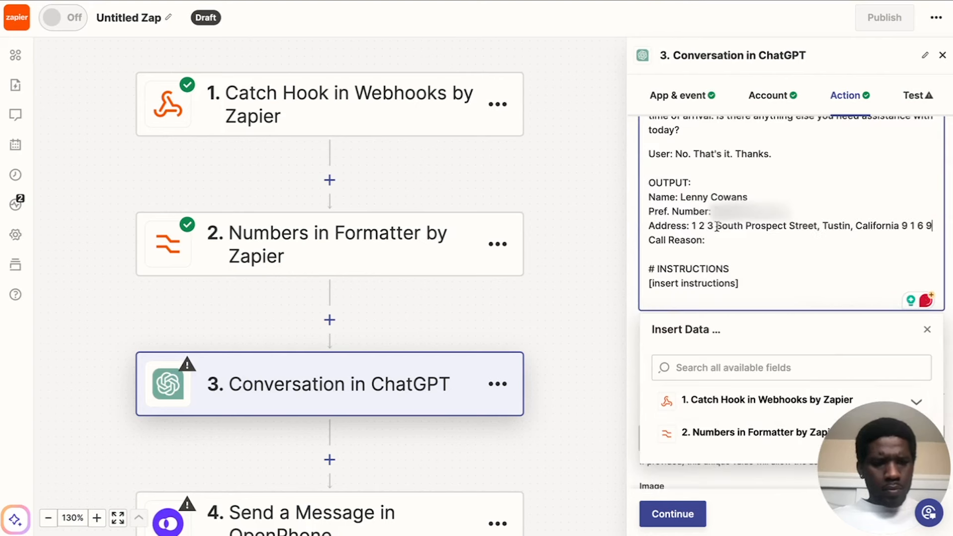
Remove the spaces between the digits of the house number and ZIP code on the example output's Address line.
{"action": "left_click", "coordinate": [710, 226]}
{"action": "key", "text": "BackSpace"}
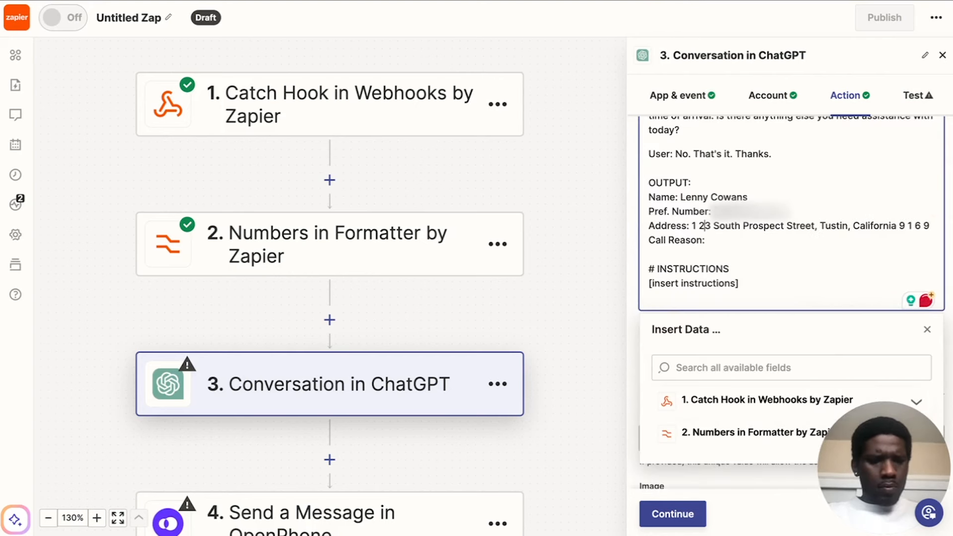
{"action": "left_click", "coordinate": [701, 226]}
{"action": "key", "text": "BackSpace"}
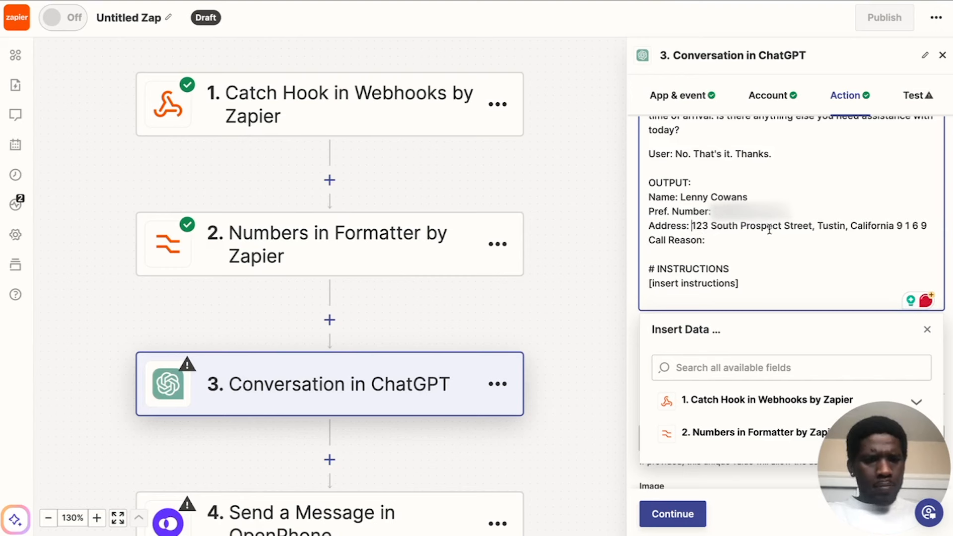
{"action": "left_click", "coordinate": [906, 227]}
{"action": "key", "text": "BackSpace"}
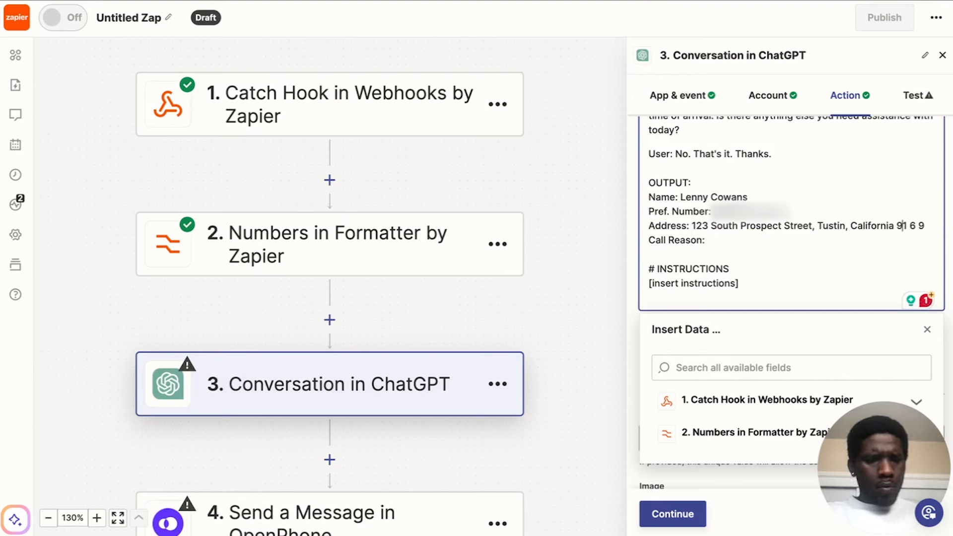
{"action": "key", "text": "Right"}
{"action": "key", "text": "Right"}
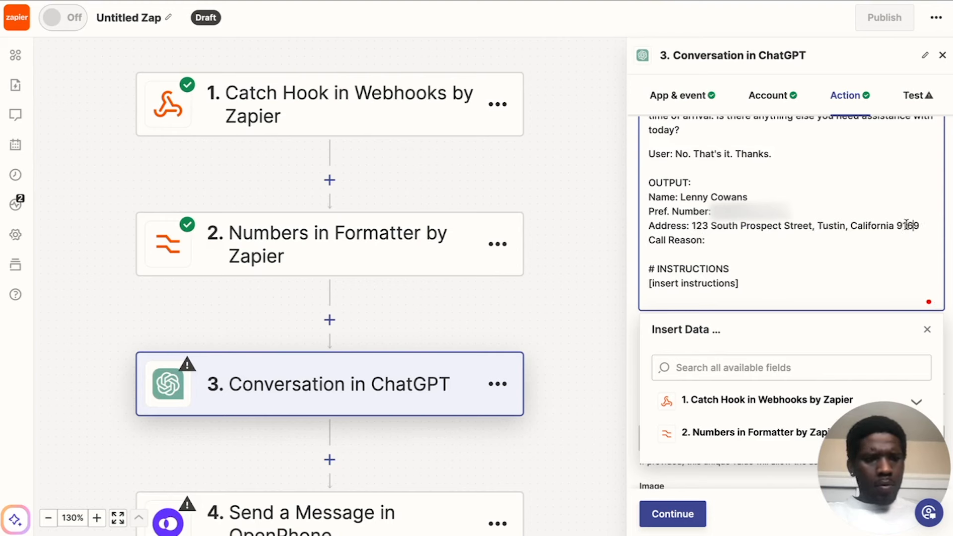
Fill in the Call Reason line with a sentence saying the caller, by first name, "called in because he was having an issue with his air conditioner.".
{"action": "key", "text": "Down"}
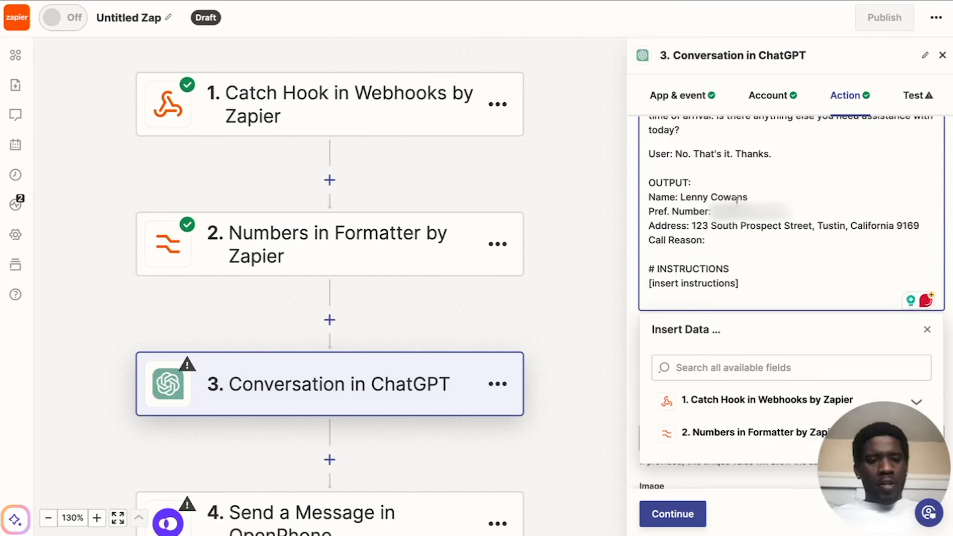
{"action": "type", "text": "Le"}
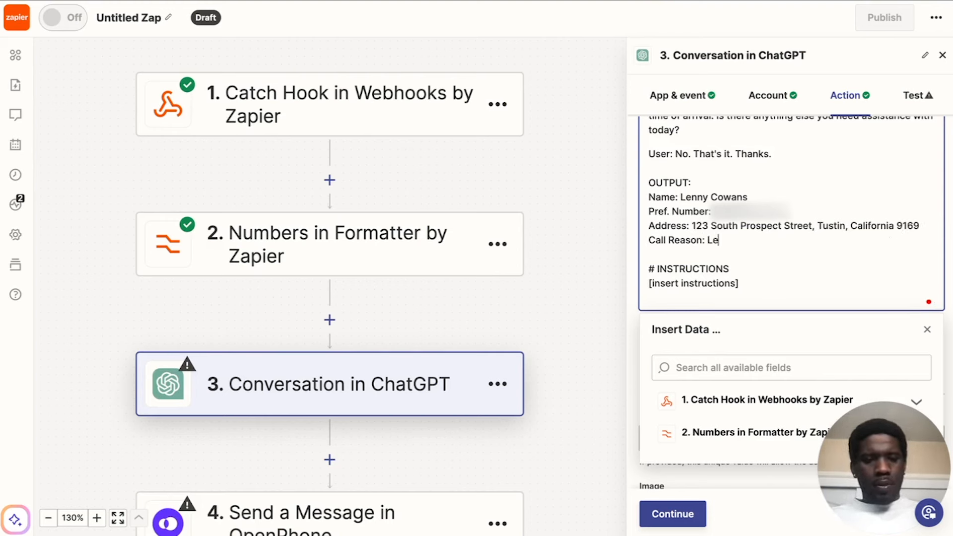
{"action": "type", "text": "nny called in because he was having an issue with his air contidioner."}
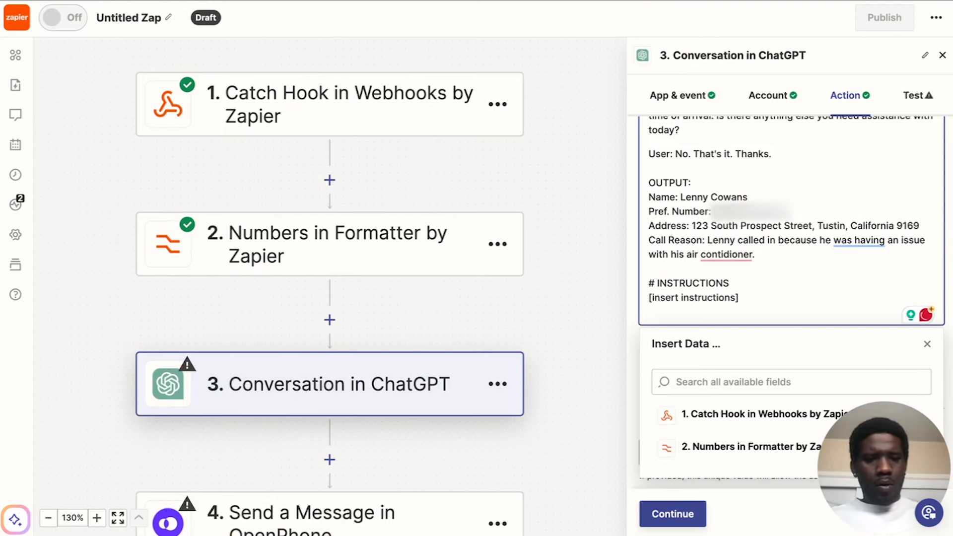
{"action": "right_click", "coordinate": [761, 283]}
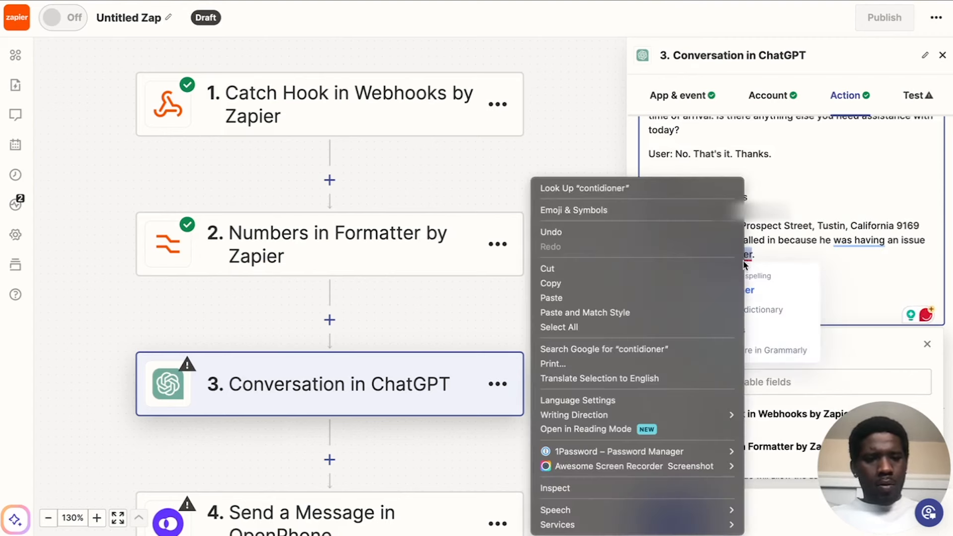
{"action": "left_click", "coordinate": [761, 288]}
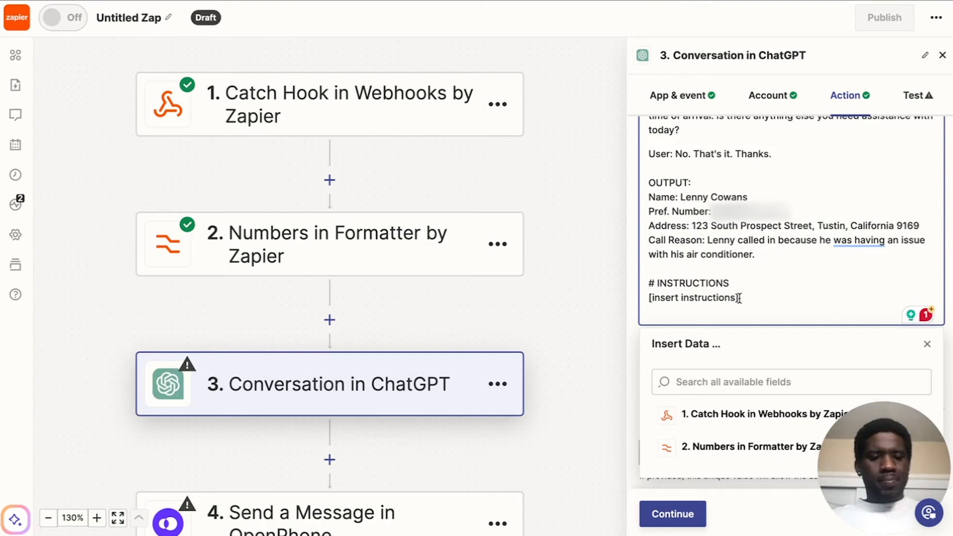
Replace the "[insert instructions]" placeholder under # INSTRUCTIONS with "You are an expert transcript scraper.".
{"action": "left_click_drag", "start_coordinate": [747, 298], "coordinate": [648, 299]}
{"action": "type", "text": "You are an experct transcri"}
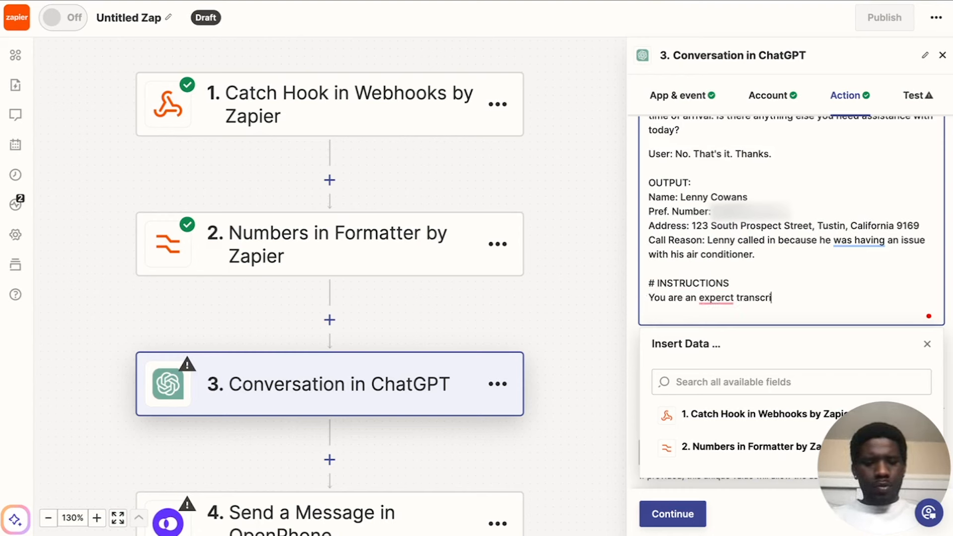
{"action": "type", "text": "pt scraper."}
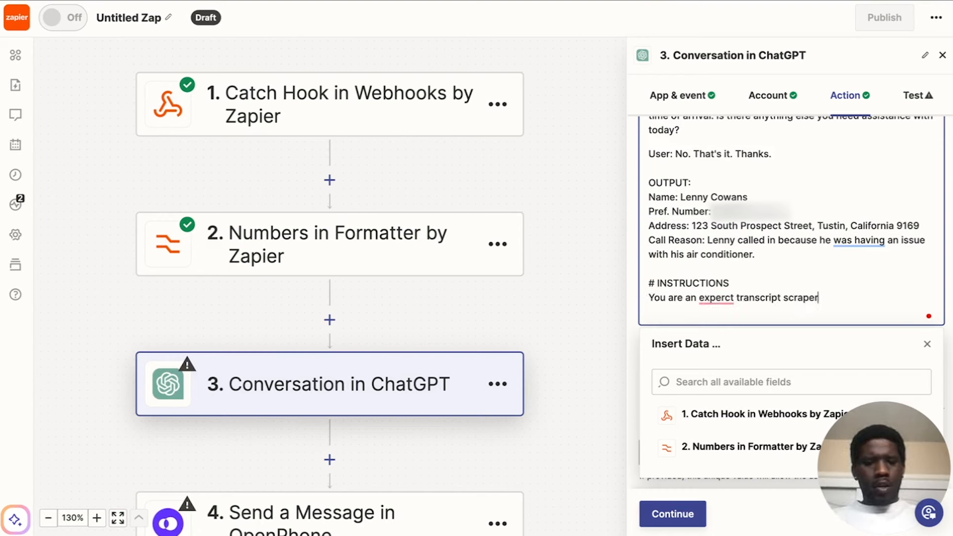
{"action": "right_click", "coordinate": [722, 296]}
{"action": "left_click", "coordinate": [708, 332]}
{"action": "left_click", "coordinate": [709, 332]}
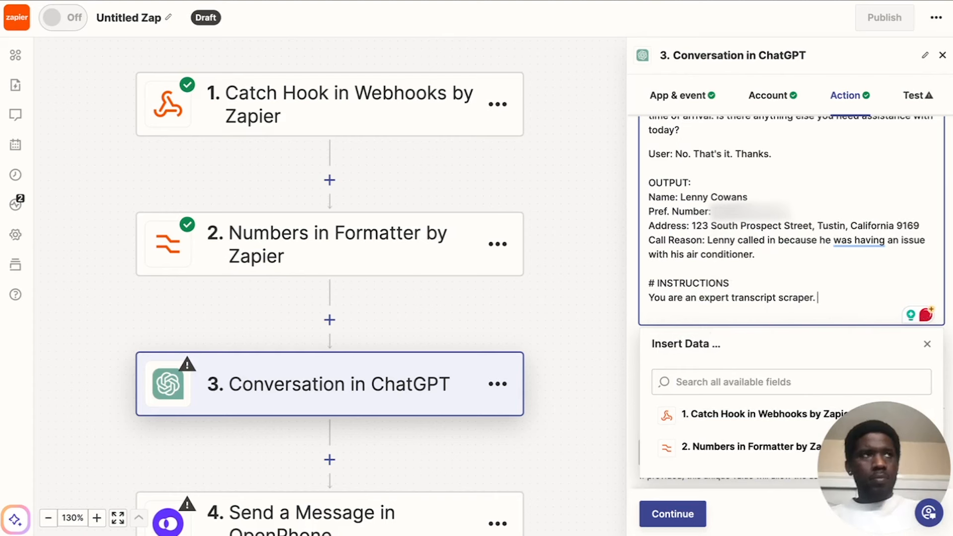
Add the sentence "Using the provided CONTEXT please respond with the appropriate OUTPUT based on EXAMPLES." to # INSTRUCTIONS, correcting any misspelling.
{"action": "type", "text": "Using the "}
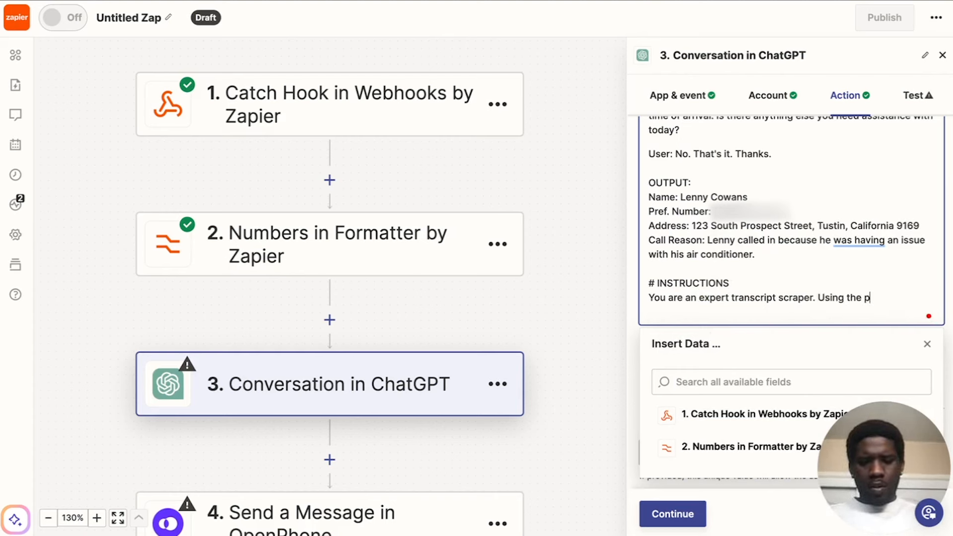
{"action": "type", "text": "provid"}
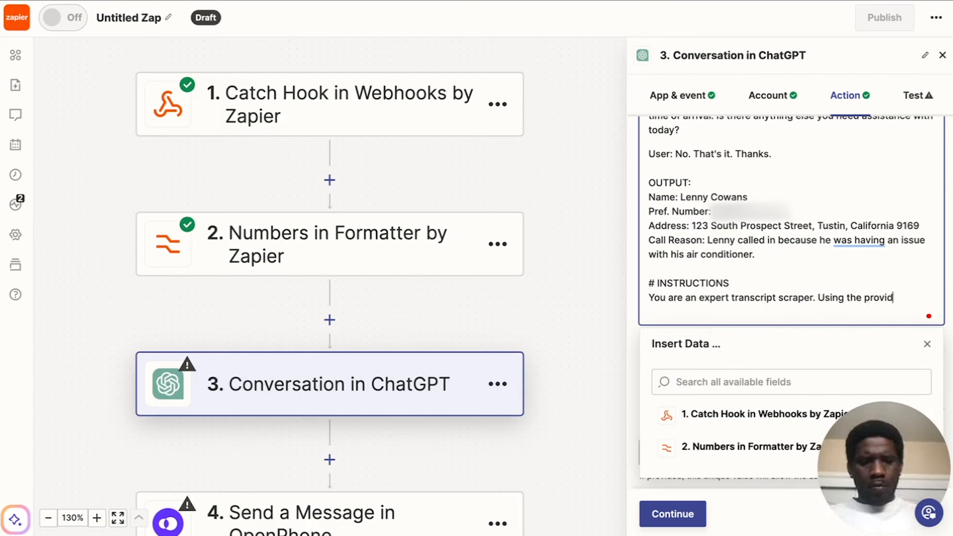
{"action": "type", "text": "ed CONTE"}
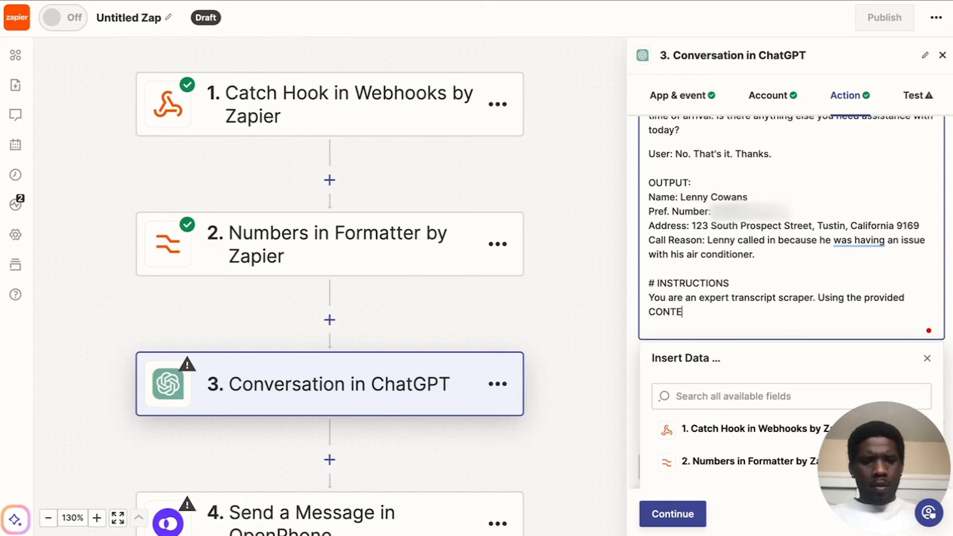
{"action": "type", "text": "XT P"}
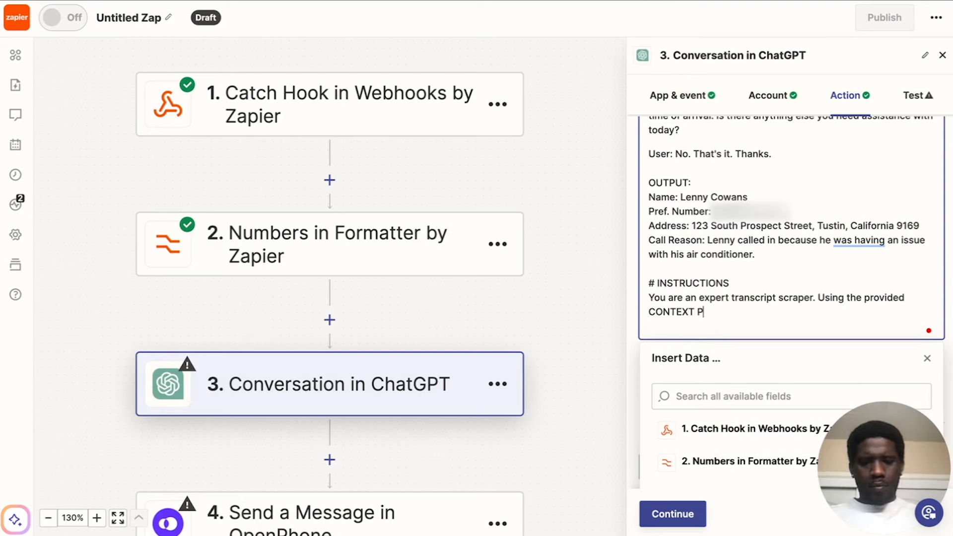
{"action": "type", "text": "lease respnd"}
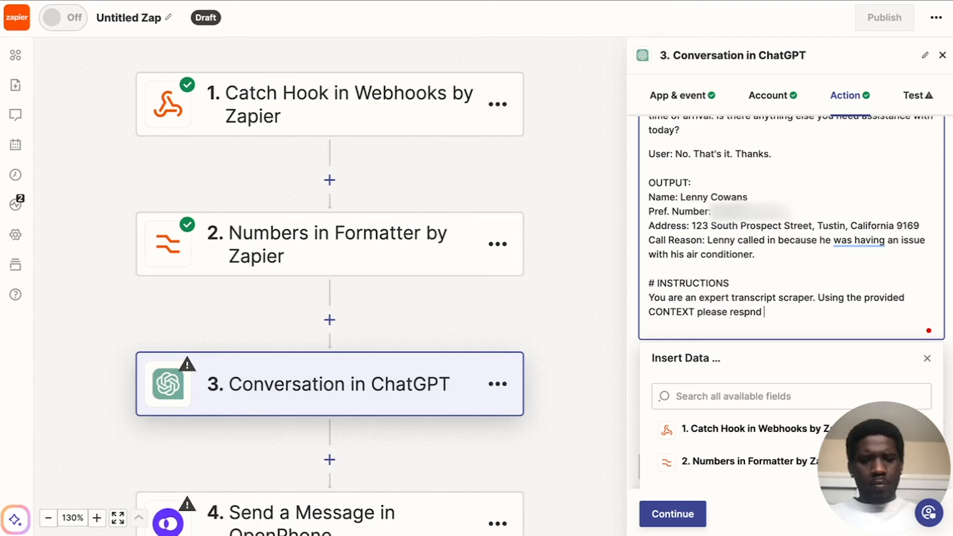
{"action": "key", "text": "BackSpace"}
{"action": "key", "text": "BackSpace"}
{"action": "key", "text": "BackSpace"}
{"action": "type", "text": "ond weith"}
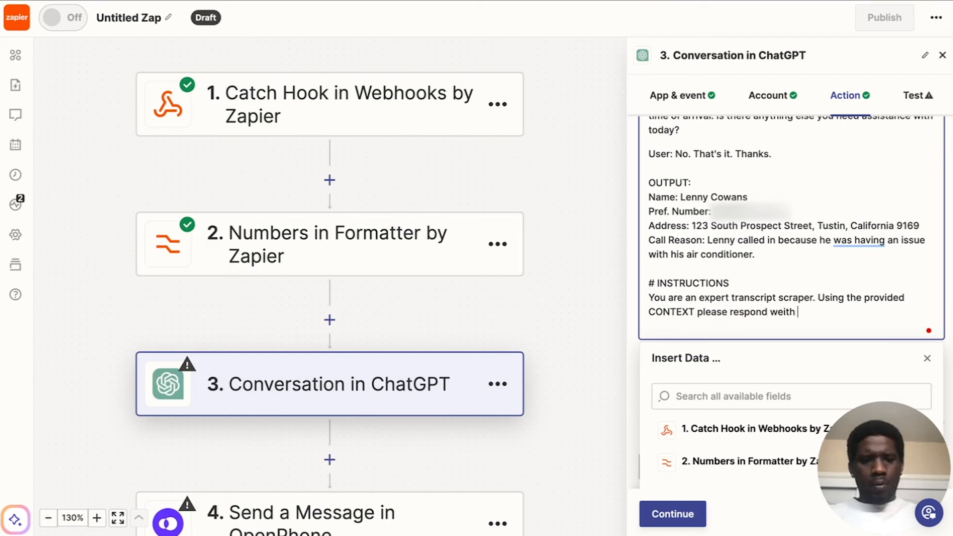
{"action": "key", "text": "BackSpace"}
{"action": "key", "text": "BackSpace"}
{"action": "key", "text": "BackSpace"}
{"action": "key", "text": "BackSpace"}
{"action": "key", "text": "BackSpace"}
{"action": "type", "text": "ith the"}
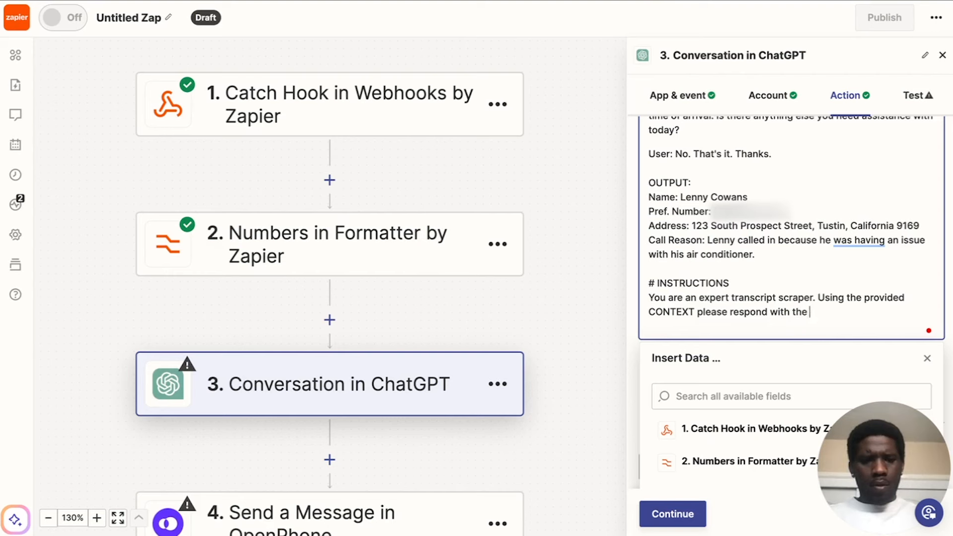
{"action": "type", "text": " apporpriate OUT"}
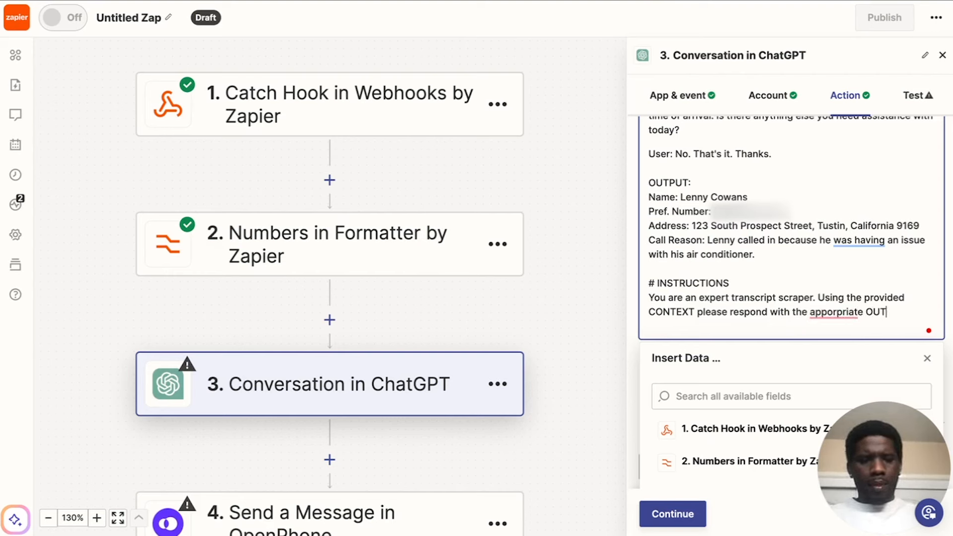
{"action": "type", "text": "PUT"}
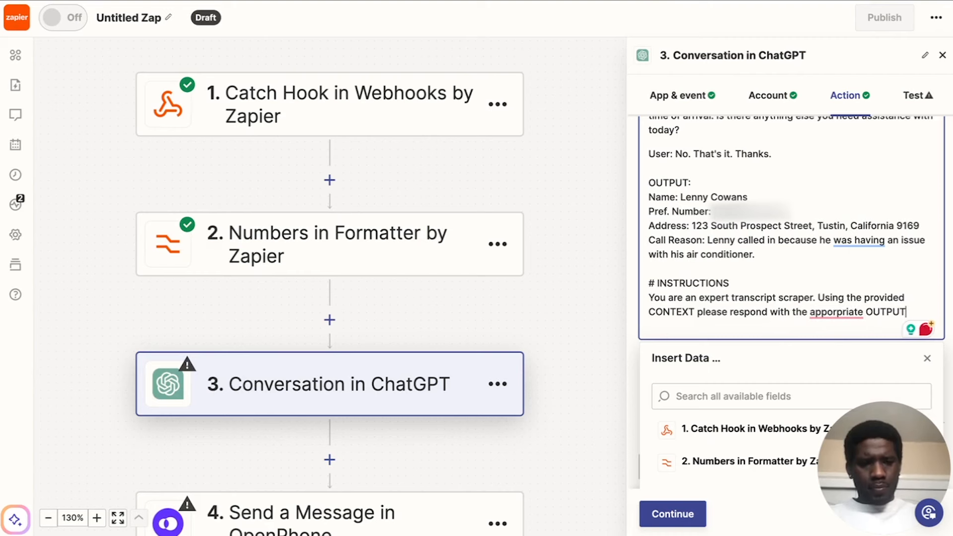
{"action": "right_click", "coordinate": [846, 329]}
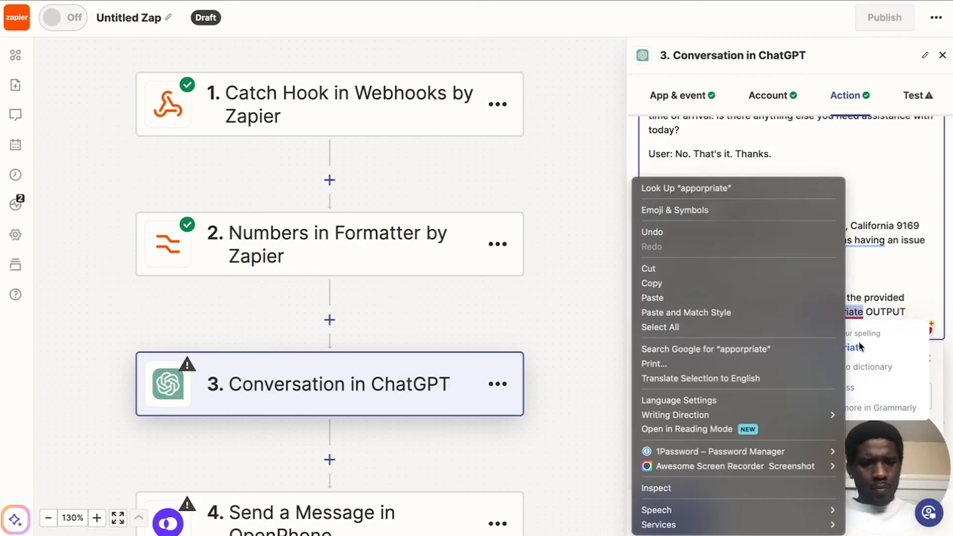
{"action": "left_click", "coordinate": [857, 347]}
{"action": "left_click", "coordinate": [907, 308]}
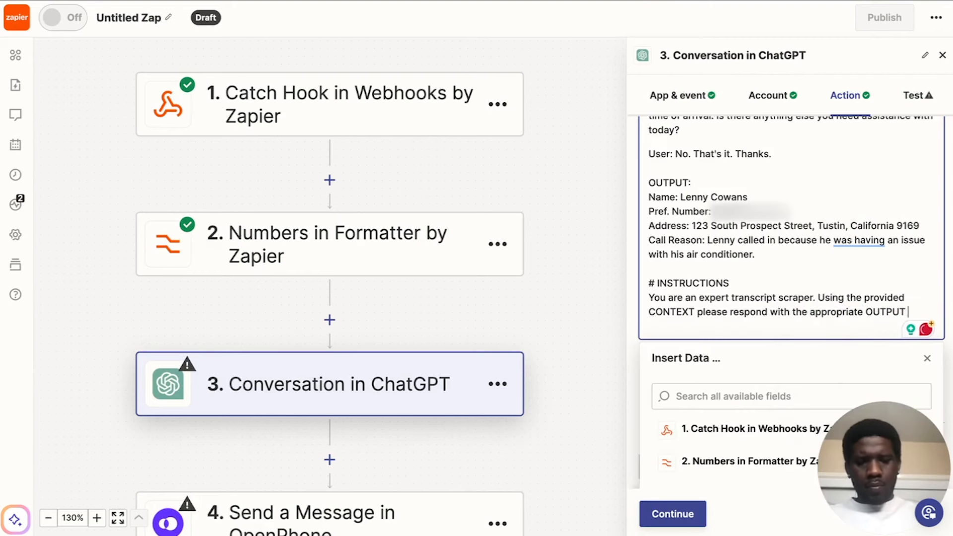
{"action": "type", "text": "based on "}
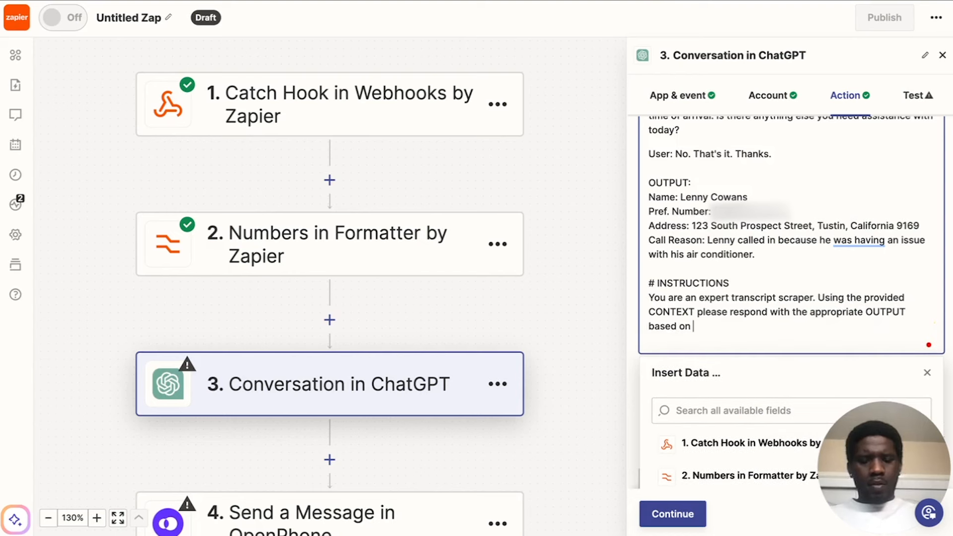
{"action": "type", "text": "EXAMPLES."}
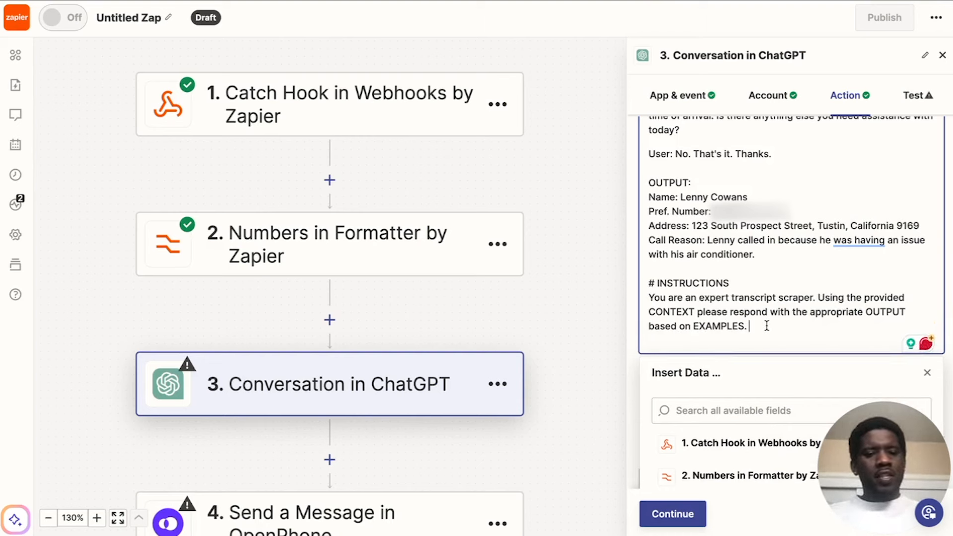
{"action": "left_click_drag", "start_coordinate": [646, 196], "coordinate": [754, 256]}
{"action": "left_click", "coordinate": [755, 255]}
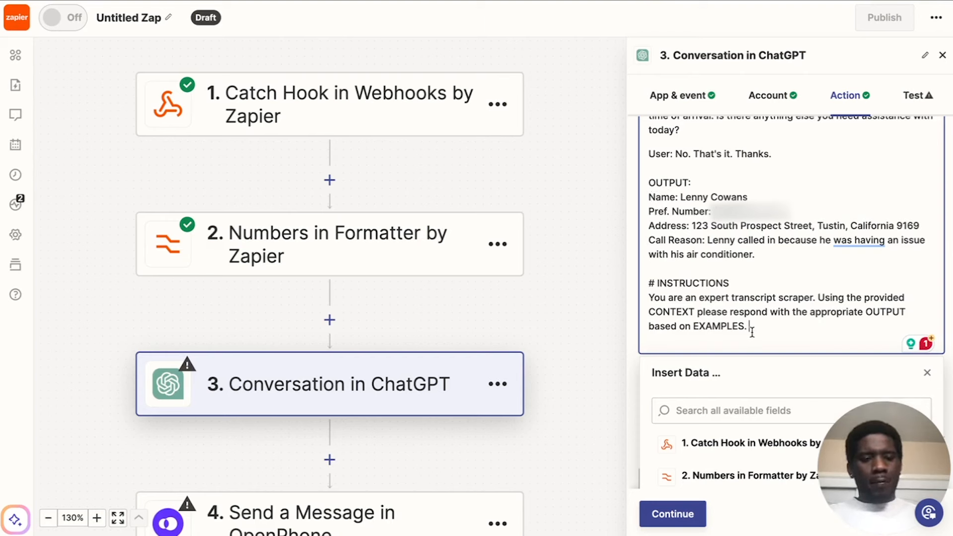
Test the ChatGPT conversation step with the finished prompt and review the assistant's reply in the test result.
{"action": "scroll", "coordinate": [847, 243], "scroll_direction": "down", "scroll_amount": 6}
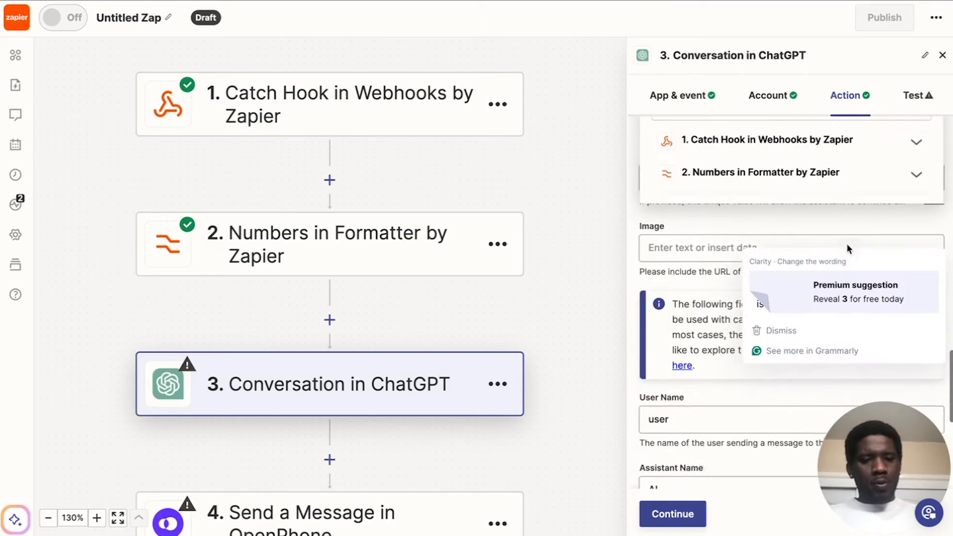
{"action": "left_click", "coordinate": [705, 210]}
{"action": "scroll", "coordinate": [705, 210], "scroll_direction": "up", "scroll_amount": 6}
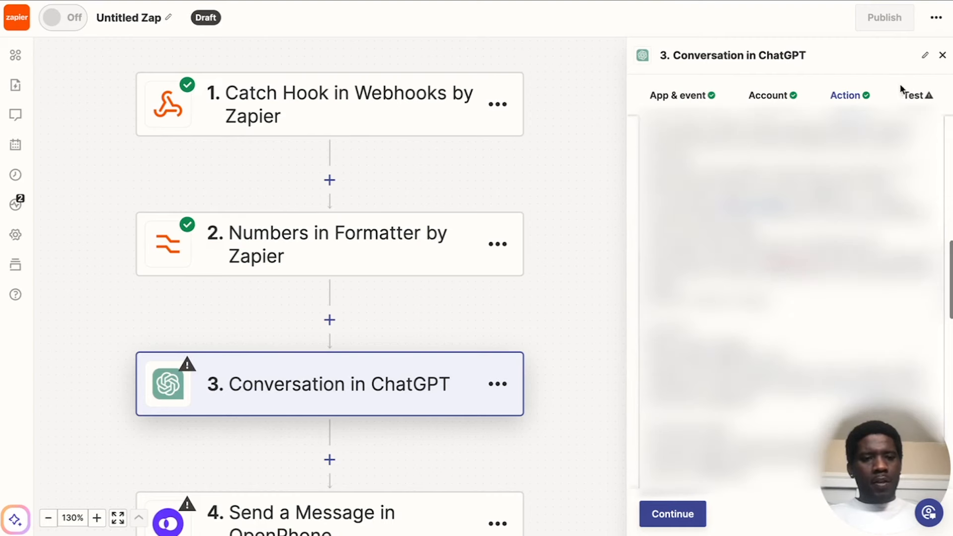
{"action": "left_click", "coordinate": [916, 100]}
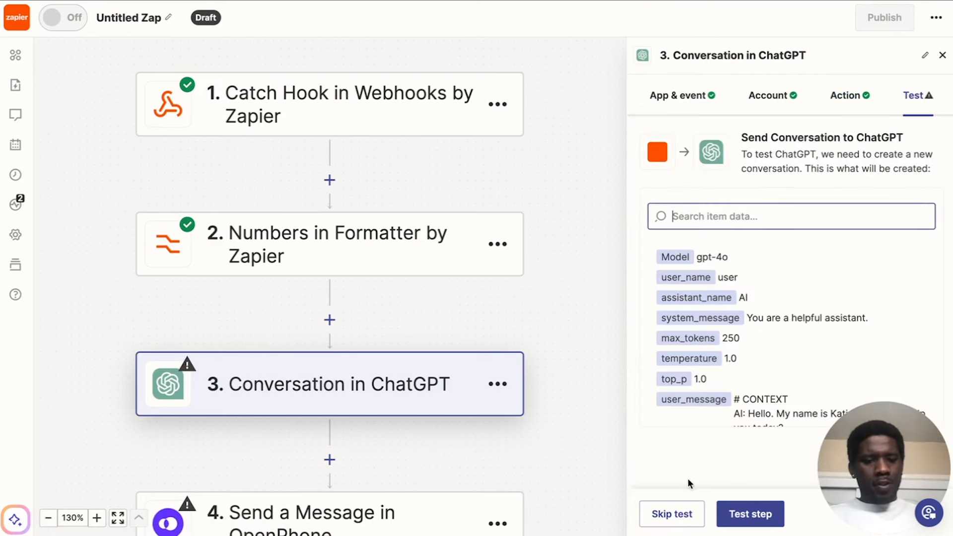
{"action": "scroll", "coordinate": [727, 363], "scroll_direction": "down", "scroll_amount": 6}
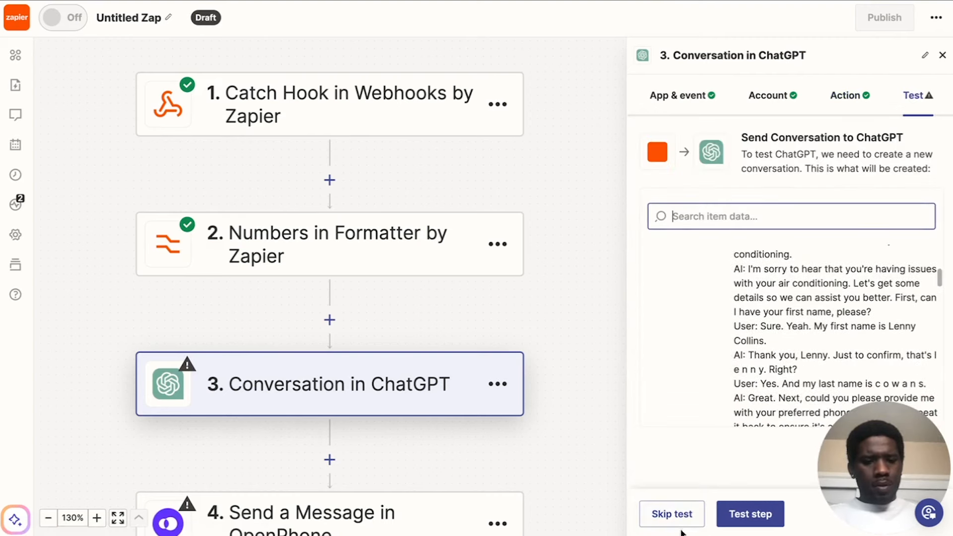
{"action": "left_click", "coordinate": [753, 516]}
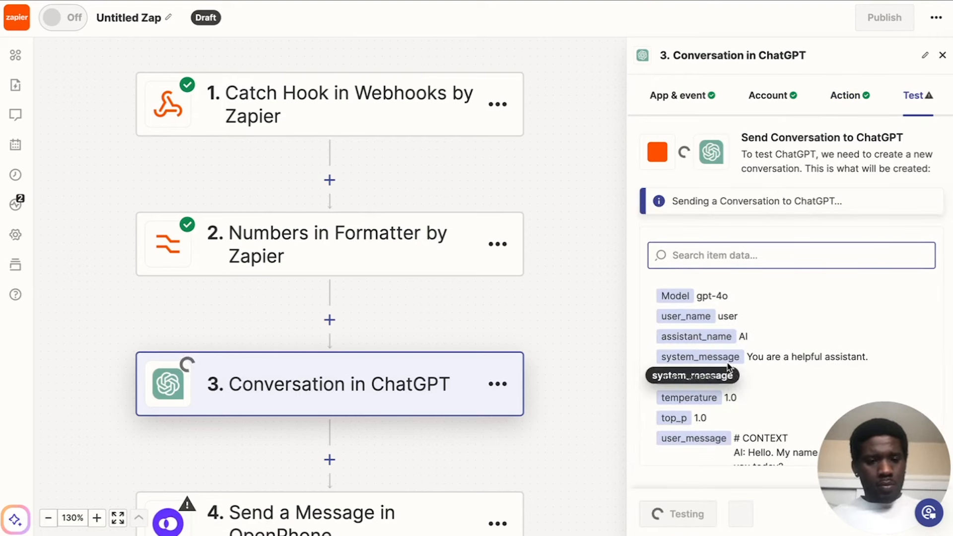
{"action": "left_click_drag", "start_coordinate": [877, 452], "coordinate": [913, 47]}
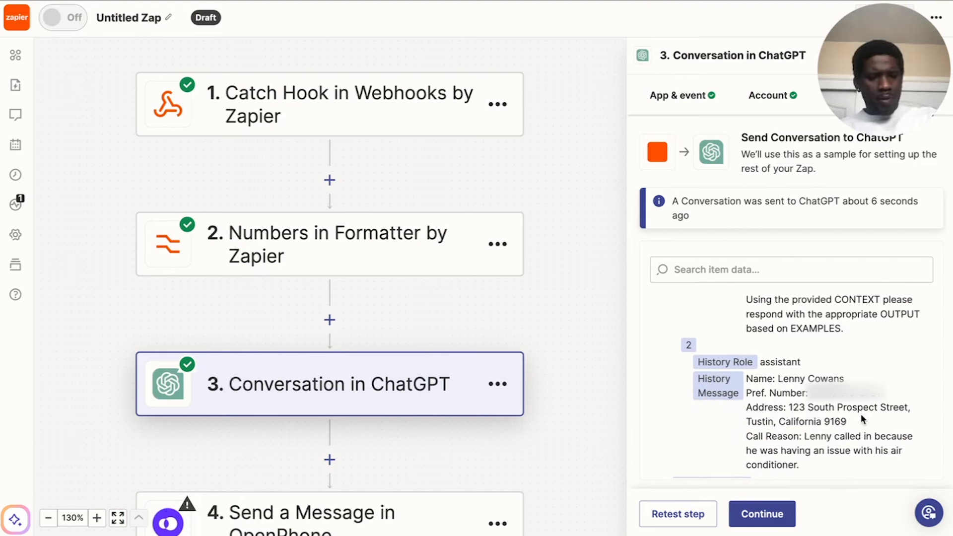
{"action": "scroll", "coordinate": [762, 443], "scroll_direction": "down", "scroll_amount": 1}
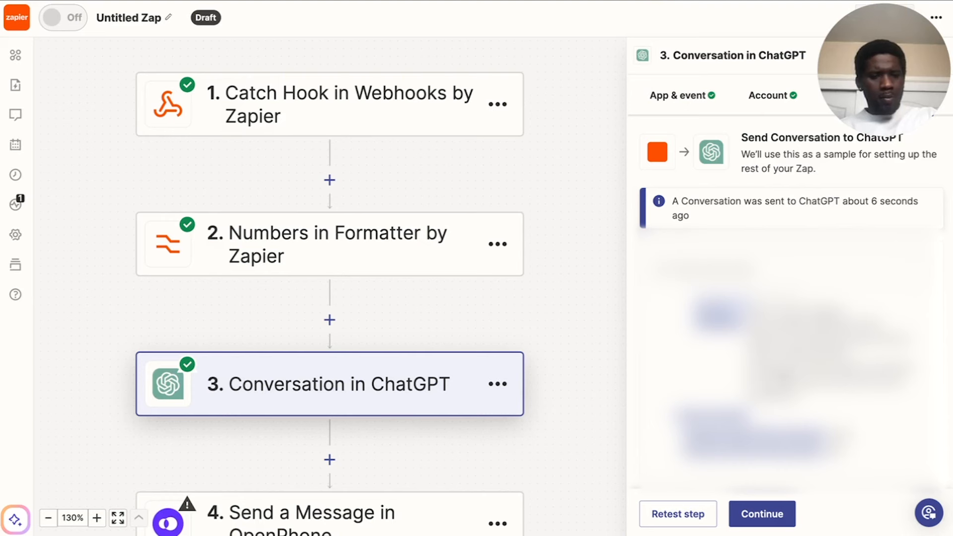
{"action": "scroll", "coordinate": [789, 387], "scroll_direction": "down", "scroll_amount": 6}
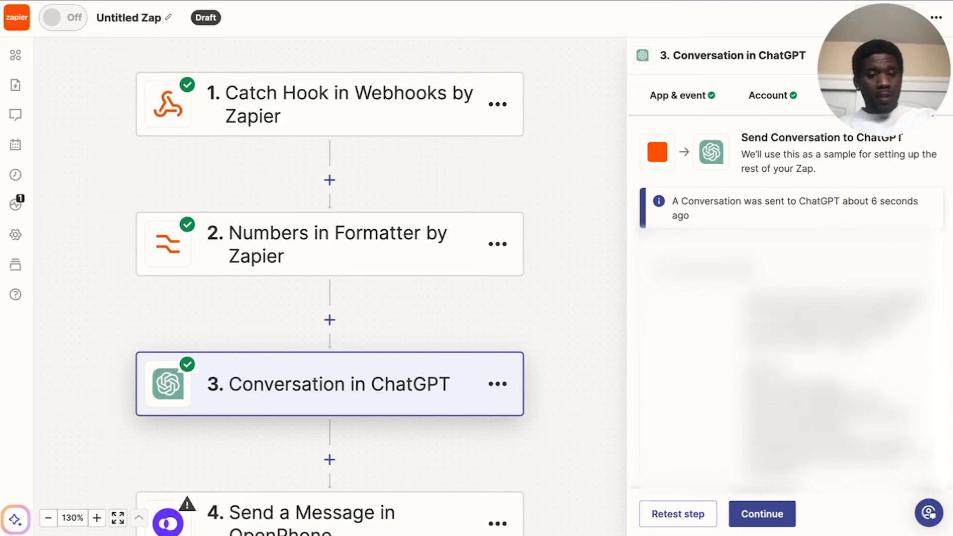
{"action": "scroll", "coordinate": [789, 368], "scroll_direction": "down", "scroll_amount": 4}
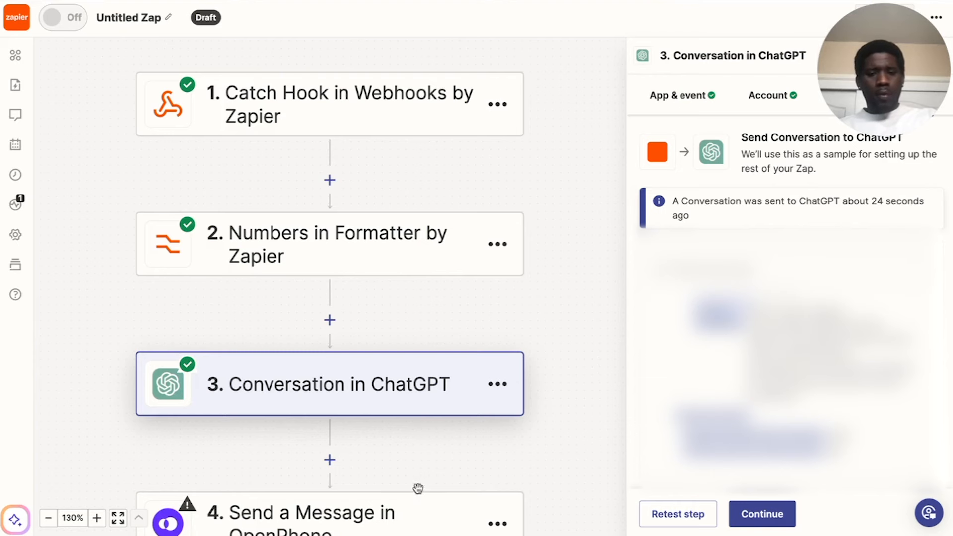
In the OpenPhone message step, remove the Name, Pref. Number, Address and Call Reason lines from the message text.
{"action": "scroll", "coordinate": [386, 518], "scroll_direction": "down", "scroll_amount": 2}
{"action": "scroll", "coordinate": [387, 518], "scroll_direction": "down", "scroll_amount": 3}
{"action": "left_click", "coordinate": [389, 308]}
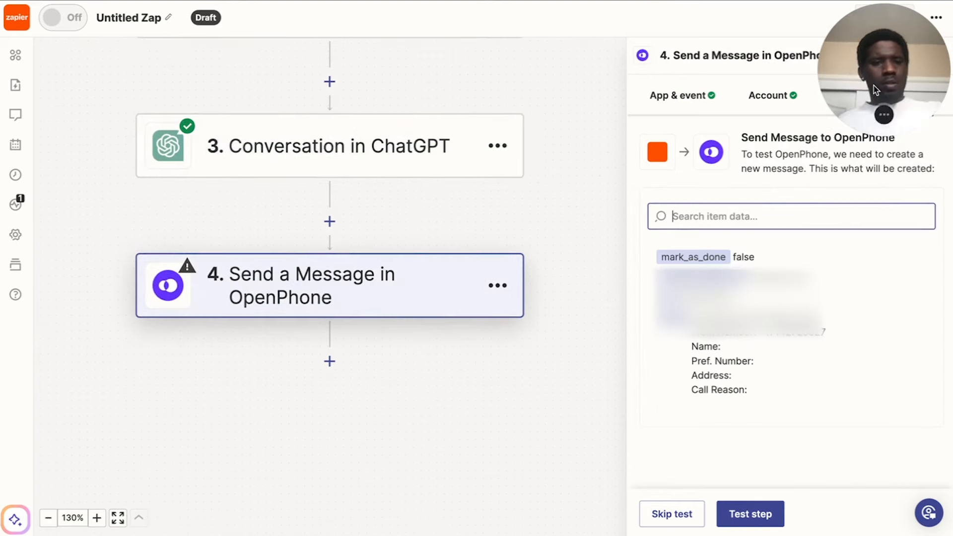
{"action": "left_click_drag", "start_coordinate": [875, 82], "coordinate": [839, 376]}
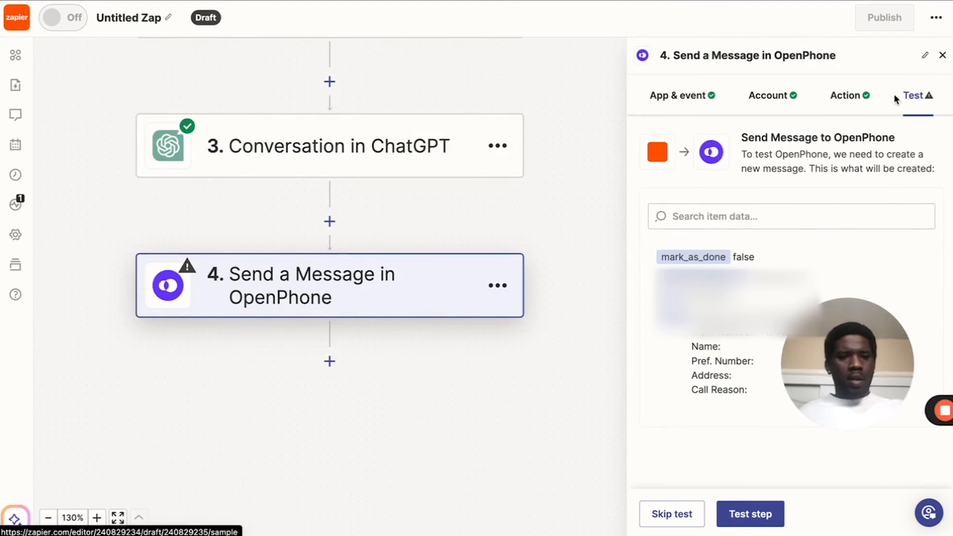
{"action": "left_click", "coordinate": [858, 99]}
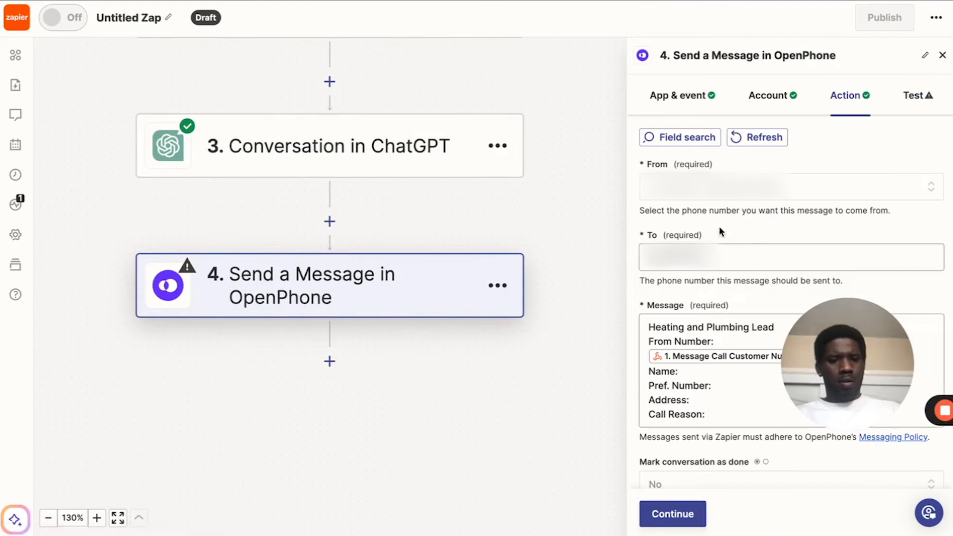
{"action": "scroll", "coordinate": [718, 225], "scroll_direction": "down", "scroll_amount": 1}
{"action": "left_click_drag", "start_coordinate": [842, 347], "coordinate": [878, 54]}
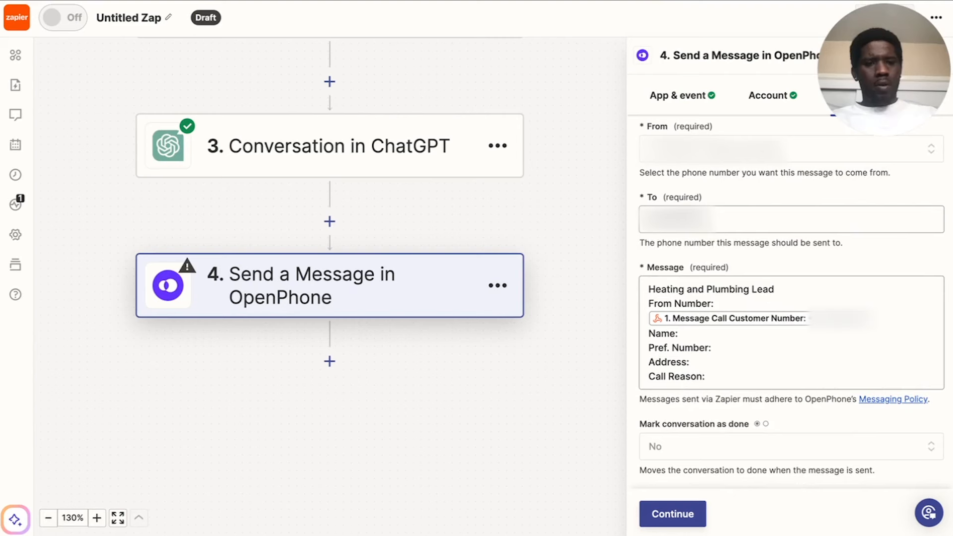
{"action": "left_click_drag", "start_coordinate": [708, 382], "coordinate": [648, 331]}
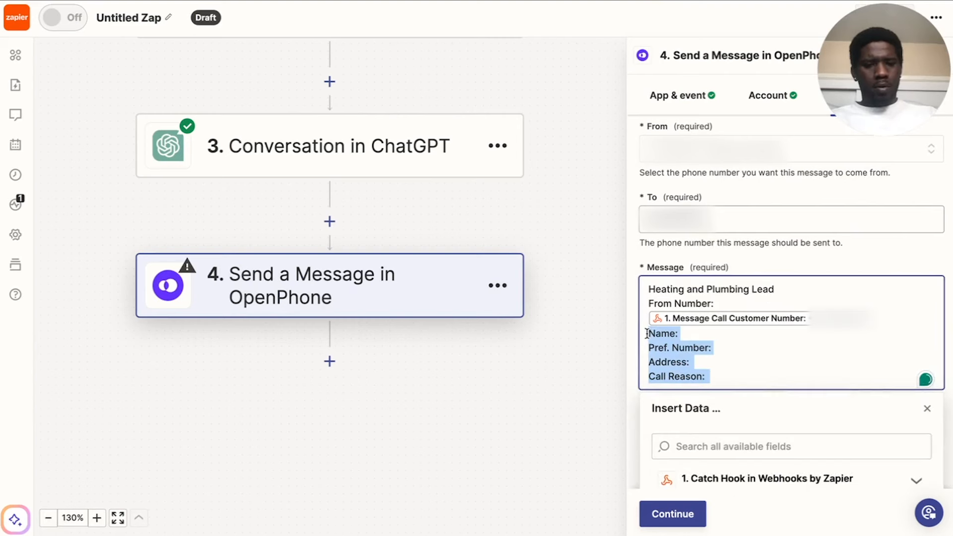
{"action": "key", "text": "BackSpace"}
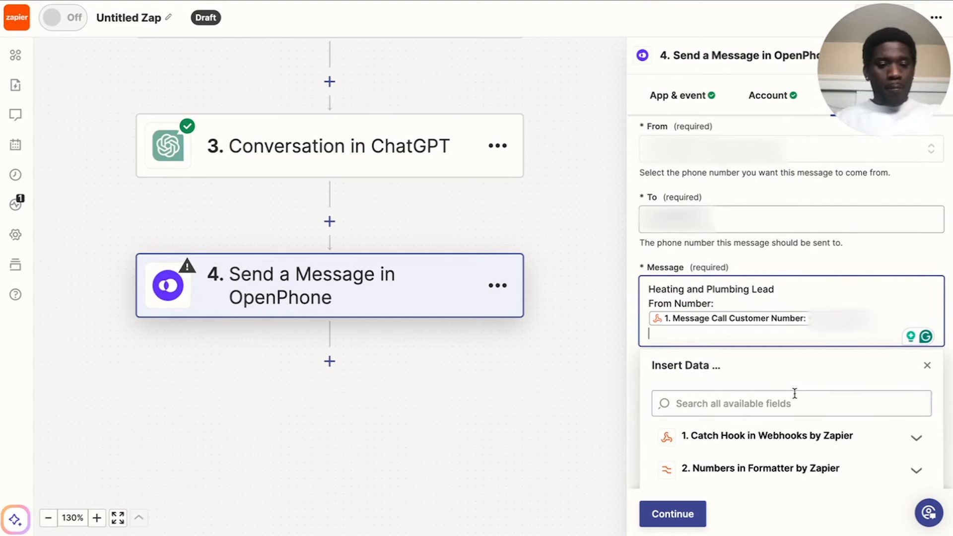
Insert the ChatGPT conversation's Reply field beneath the customer number in the OpenPhone message.
{"action": "scroll", "coordinate": [794, 400], "scroll_direction": "down", "scroll_amount": 1}
{"action": "left_click", "coordinate": [758, 457]}
{"action": "scroll", "coordinate": [793, 411], "scroll_direction": "down", "scroll_amount": 3}
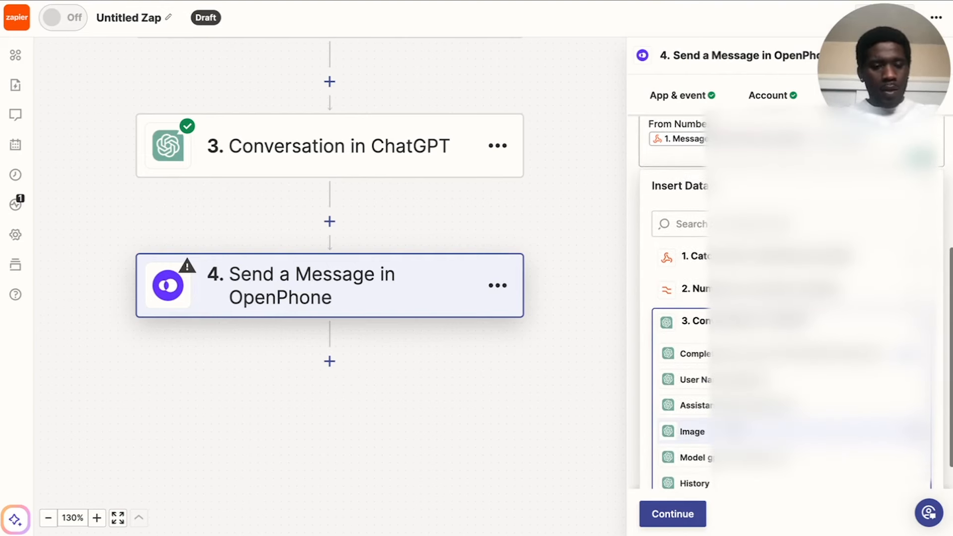
{"action": "scroll", "coordinate": [794, 422], "scroll_direction": "down", "scroll_amount": 1}
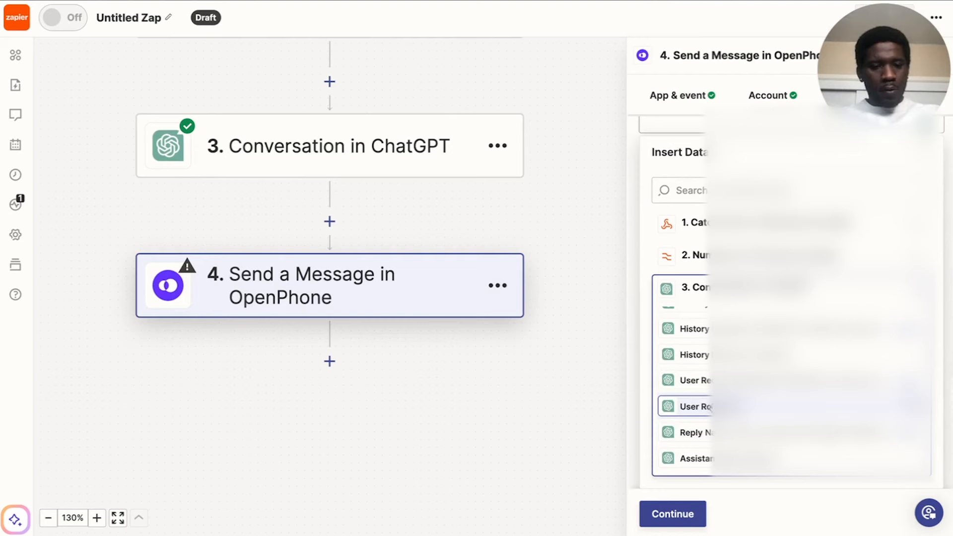
{"action": "left_click", "coordinate": [695, 431]}
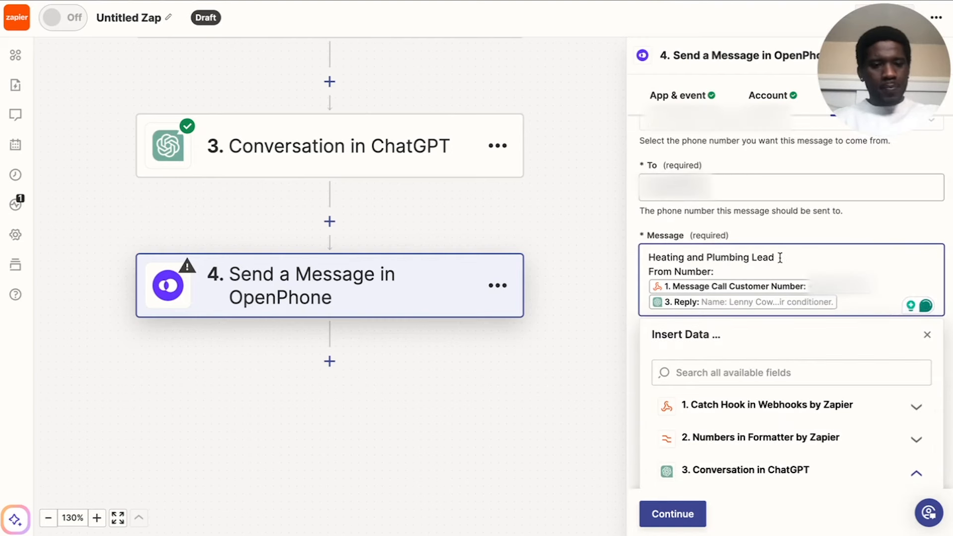
{"action": "left_click", "coordinate": [900, 219]}
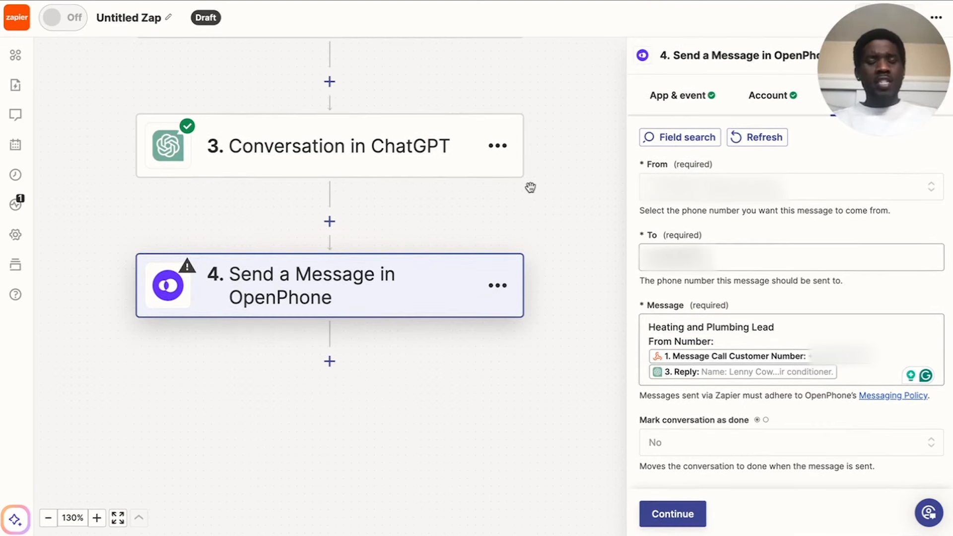
{"action": "scroll", "coordinate": [568, 262], "scroll_direction": "up", "scroll_amount": 2}
{"action": "scroll", "coordinate": [568, 262], "scroll_direction": "up", "scroll_amount": 5}
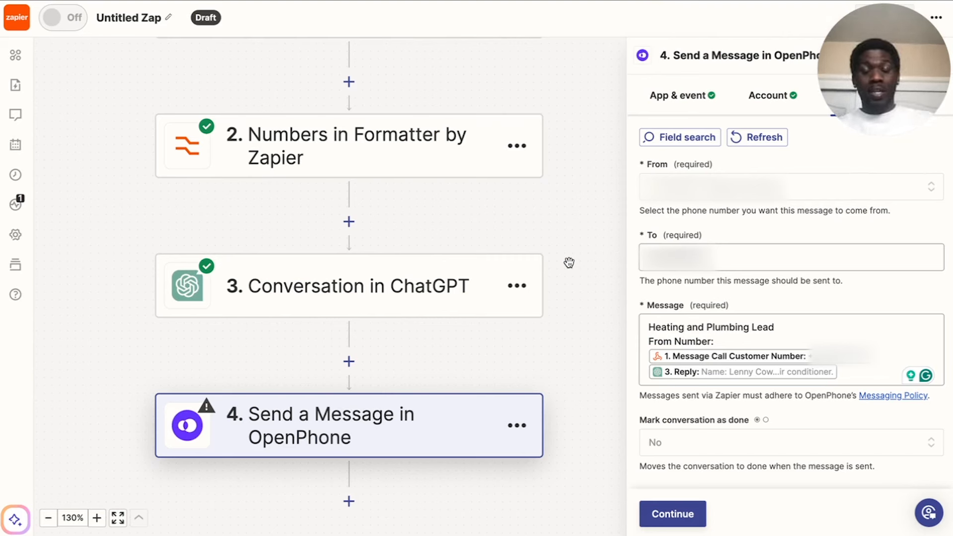
{"action": "scroll", "coordinate": [347, 345], "scroll_direction": "up", "scroll_amount": 3}
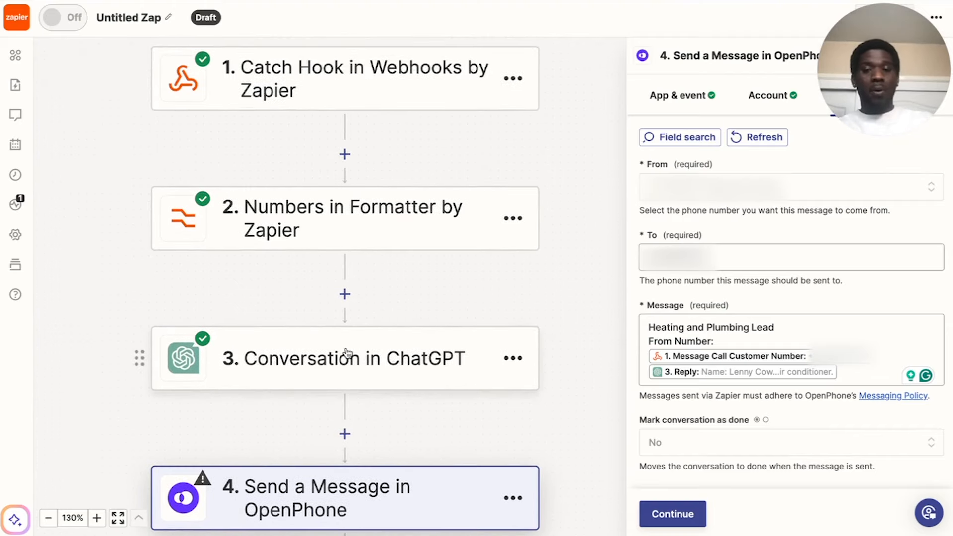
Add a Google Sheets action step between the ChatGPT conversation and the OpenPhone message.
{"action": "scroll", "coordinate": [346, 347], "scroll_direction": "down", "scroll_amount": 3}
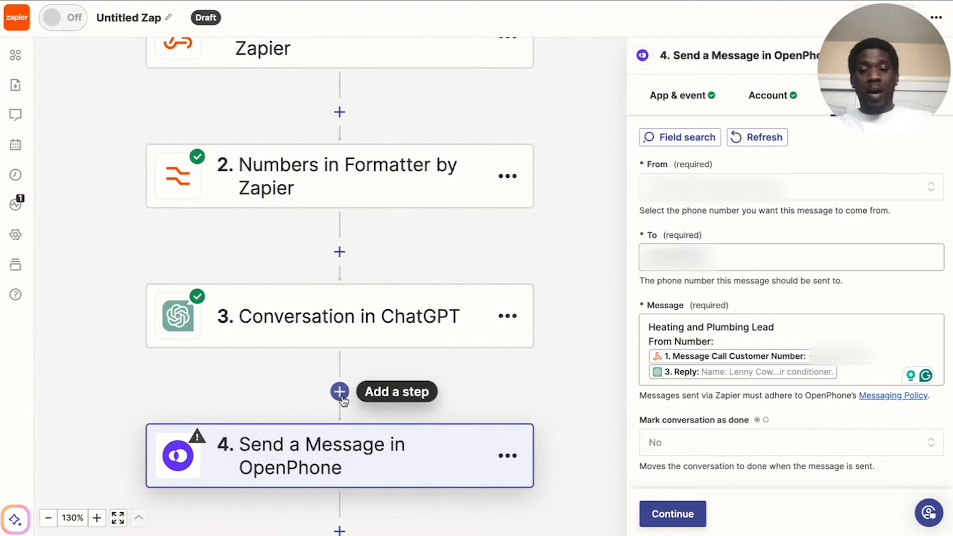
{"action": "left_click", "coordinate": [339, 391]}
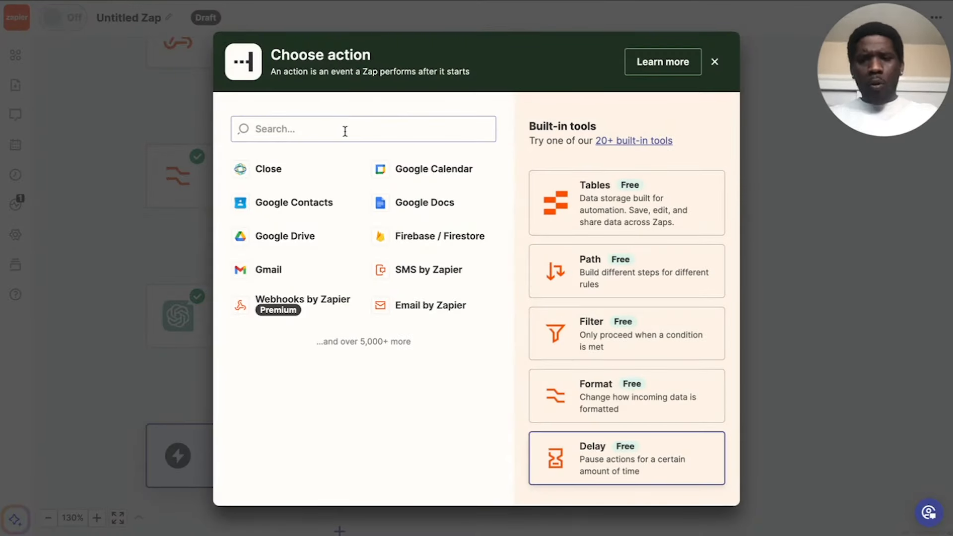
{"action": "left_click", "coordinate": [294, 128]}
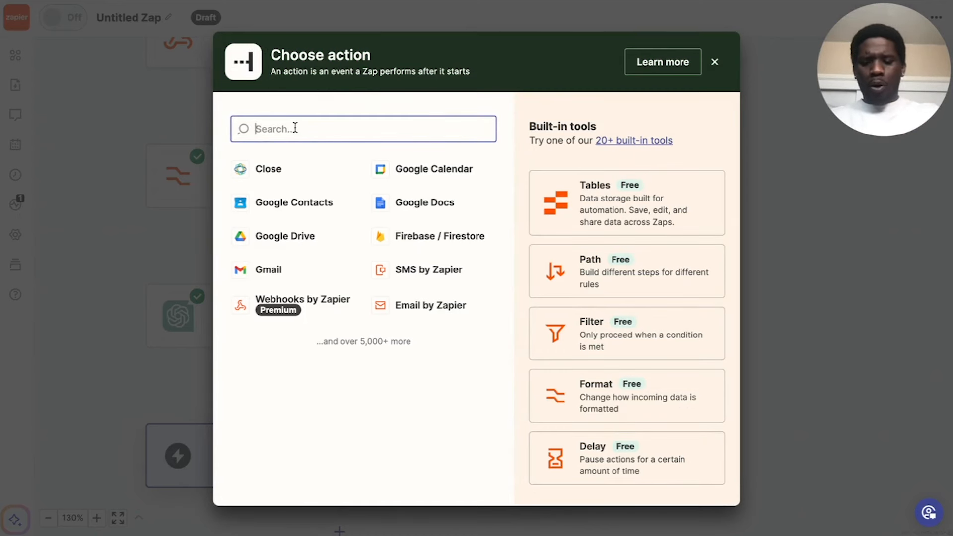
{"action": "type", "text": "google"}
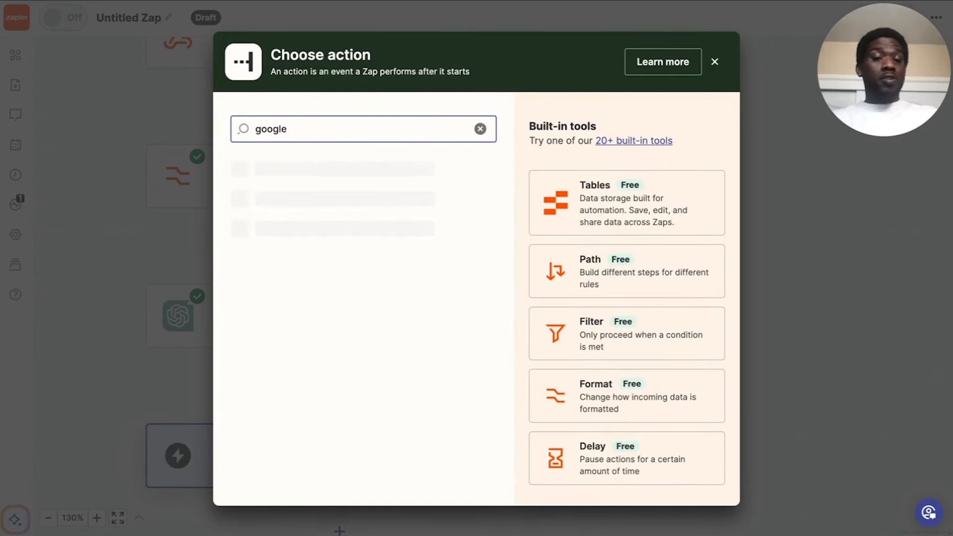
{"action": "left_click", "coordinate": [334, 179]}
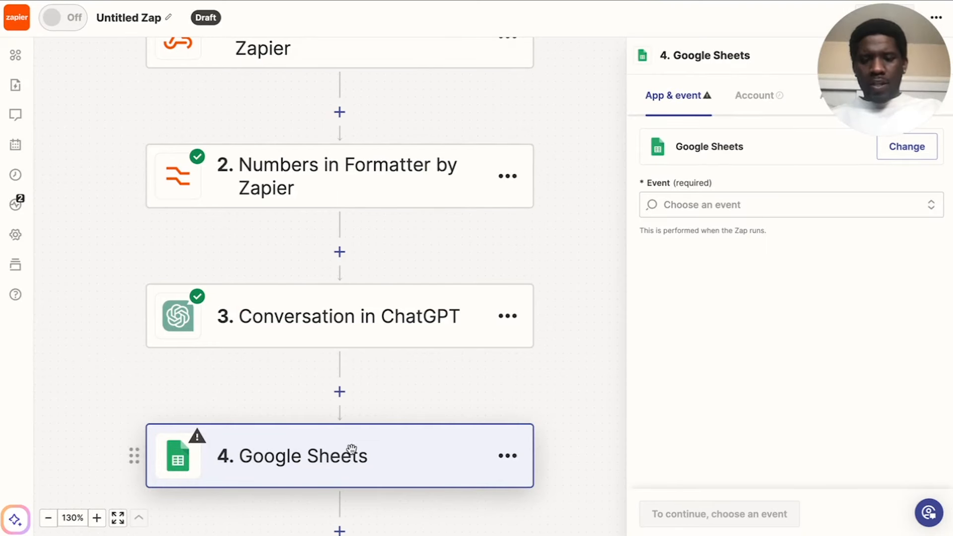
Set the Google Sheets step's event to Create Spreadsheet Row.
{"action": "scroll", "coordinate": [510, 409], "scroll_direction": "down", "scroll_amount": 1}
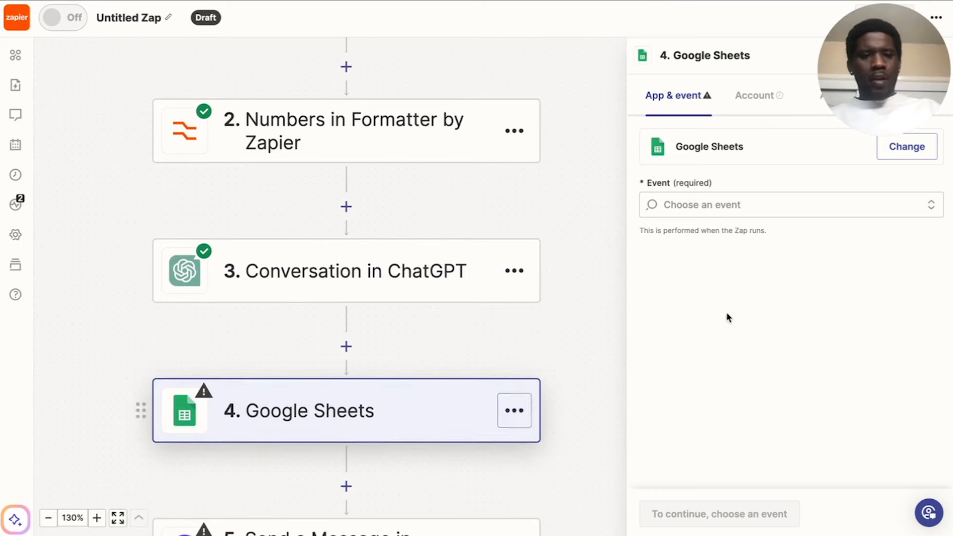
{"action": "left_click", "coordinate": [693, 204]}
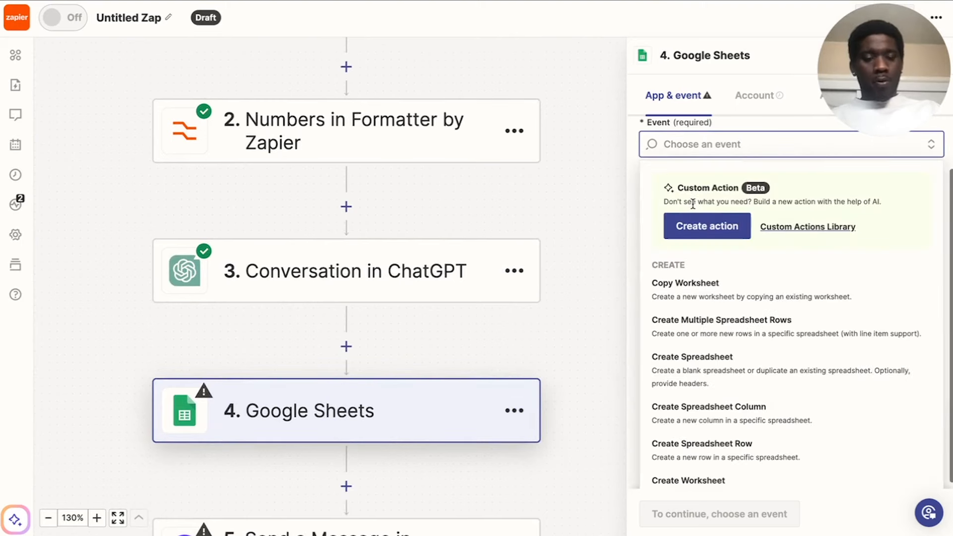
{"action": "scroll", "coordinate": [770, 278], "scroll_direction": "down", "scroll_amount": 2}
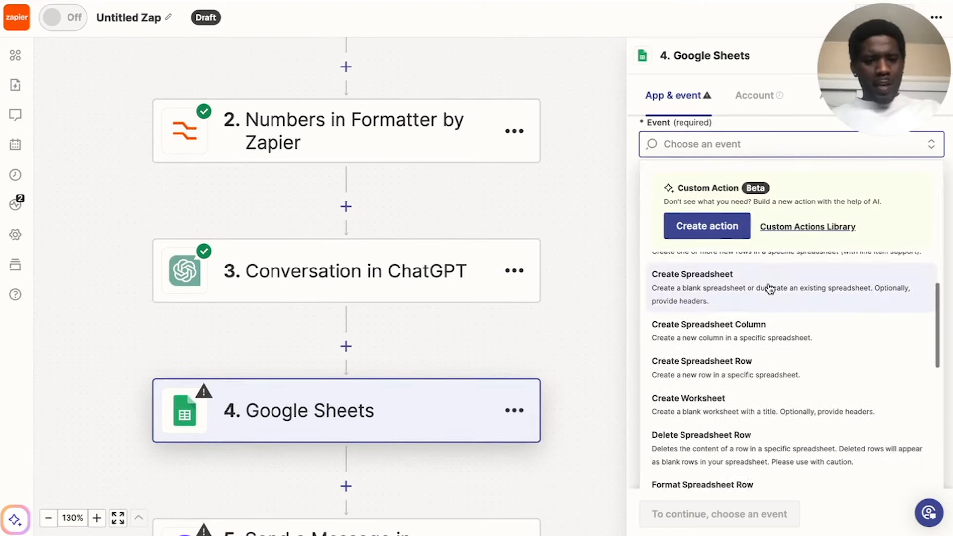
{"action": "scroll", "coordinate": [752, 361], "scroll_direction": "down", "scroll_amount": 3}
{"action": "scroll", "coordinate": [753, 362], "scroll_direction": "down", "scroll_amount": 1}
{"action": "scroll", "coordinate": [754, 362], "scroll_direction": "up", "scroll_amount": 2}
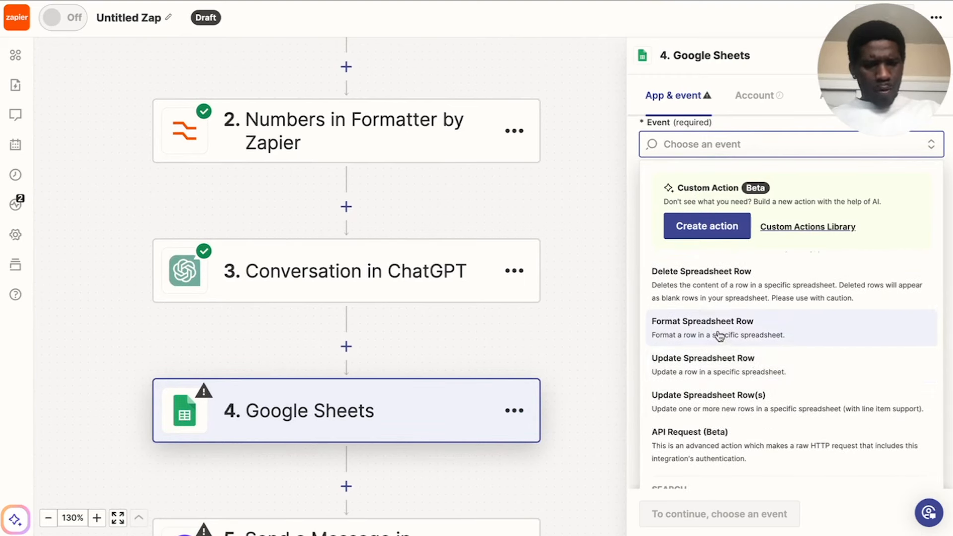
{"action": "scroll", "coordinate": [741, 357], "scroll_direction": "down", "scroll_amount": 2}
{"action": "scroll", "coordinate": [734, 356], "scroll_direction": "up", "scroll_amount": 2}
{"action": "scroll", "coordinate": [732, 356], "scroll_direction": "up", "scroll_amount": 3}
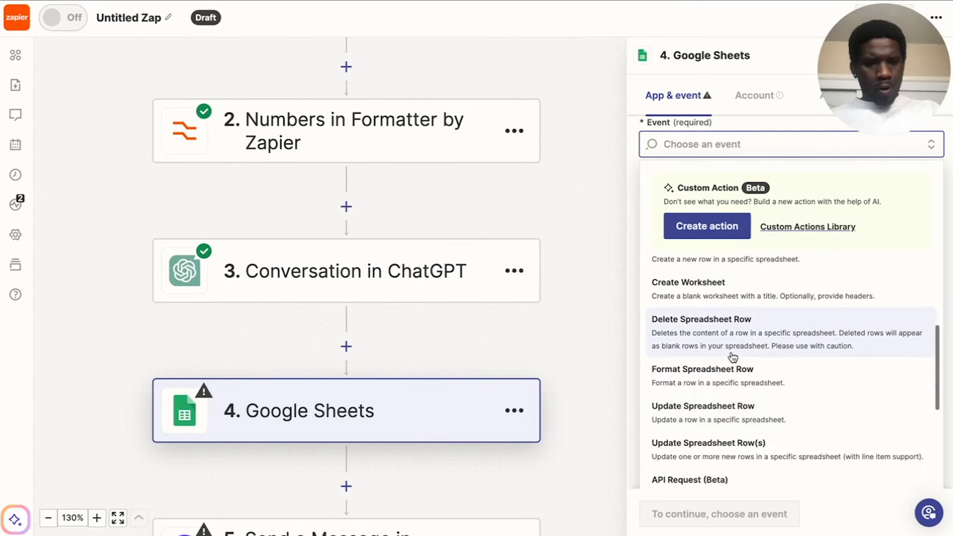
{"action": "scroll", "coordinate": [724, 319], "scroll_direction": "up", "scroll_amount": 4}
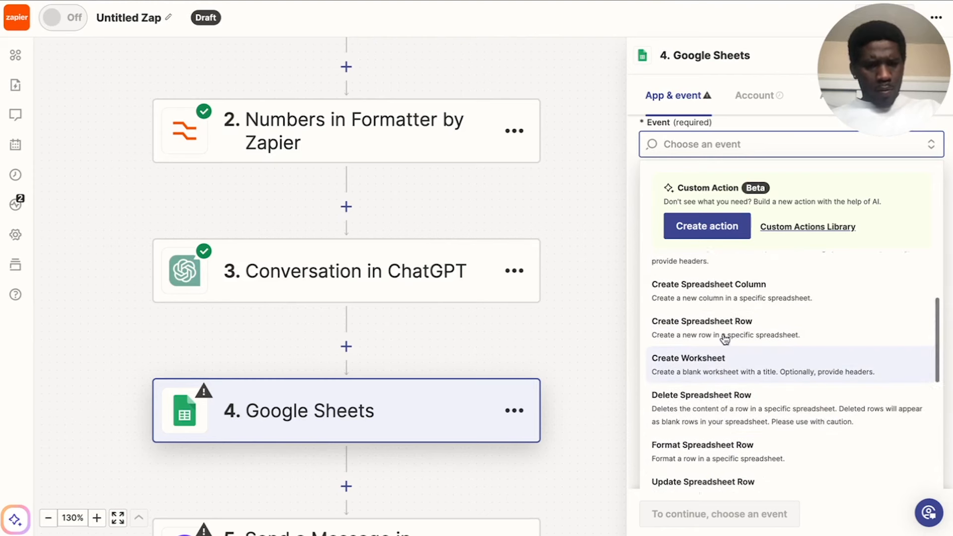
{"action": "scroll", "coordinate": [726, 339], "scroll_direction": "up", "scroll_amount": 1}
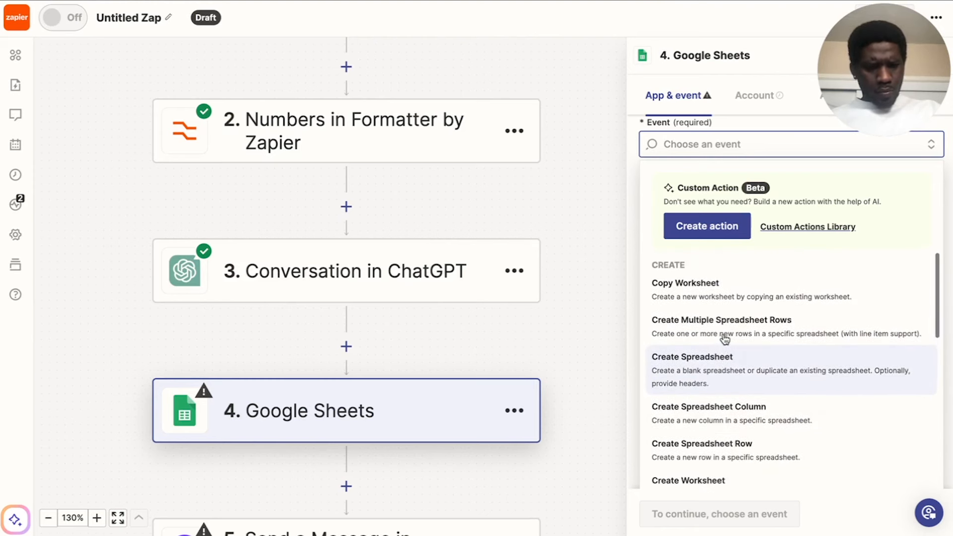
{"action": "scroll", "coordinate": [725, 329], "scroll_direction": "down", "scroll_amount": 3}
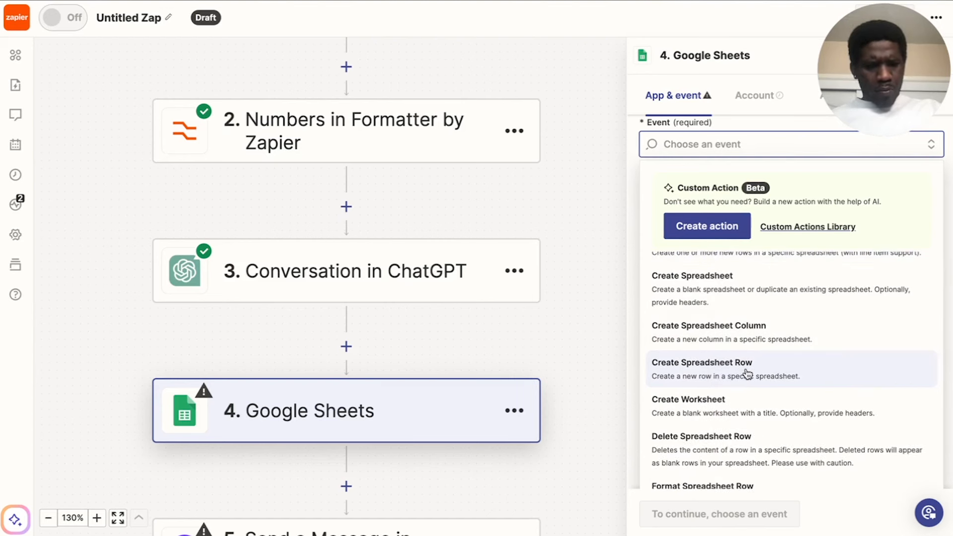
{"action": "left_click", "coordinate": [716, 372]}
Choose the first connected Google Sheets account for the Create Spreadsheet Row step.
{"action": "left_click", "coordinate": [748, 95]}
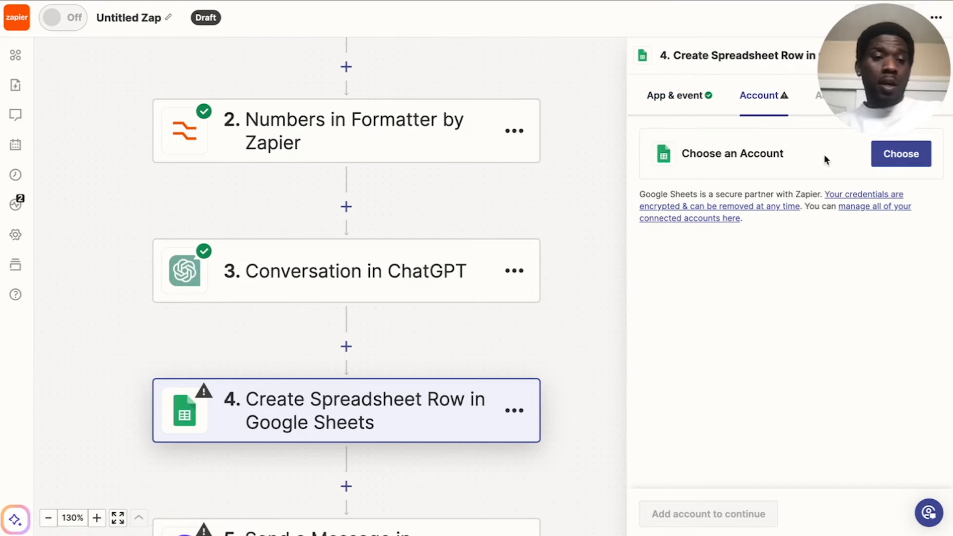
{"action": "left_click", "coordinate": [891, 156]}
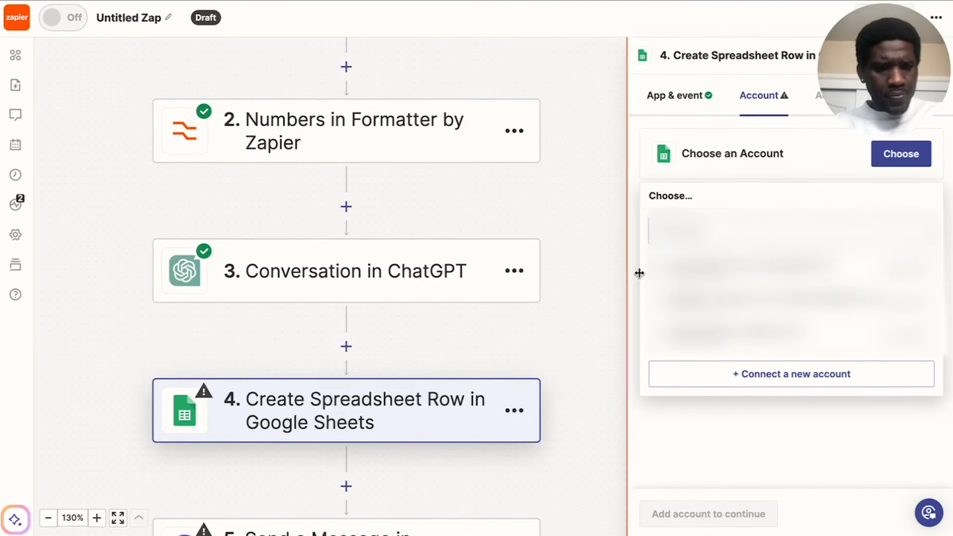
{"action": "left_click", "coordinate": [674, 267]}
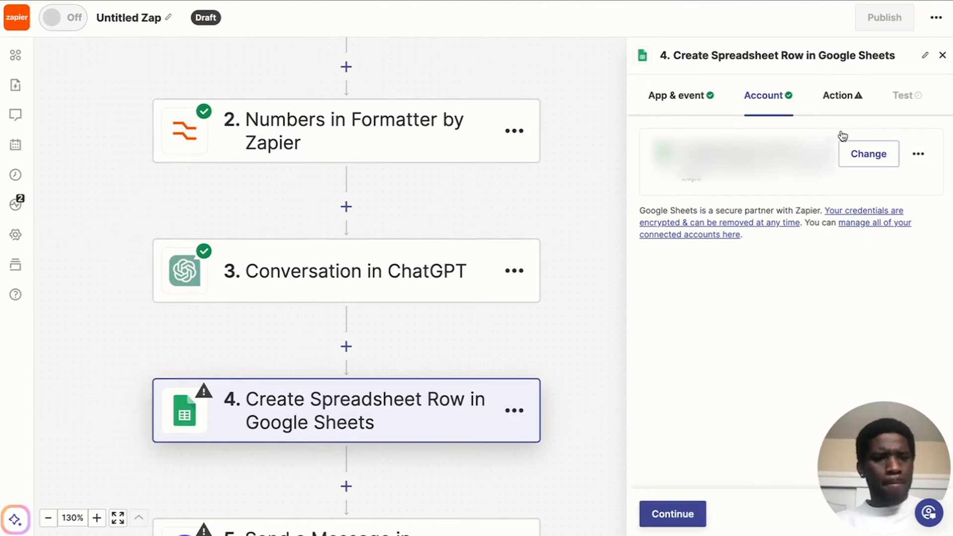
Set the spreadsheet row action's drive to My Google Drive and its spreadsheet to HVAC Call Dashboard.
{"action": "left_click", "coordinate": [834, 97]}
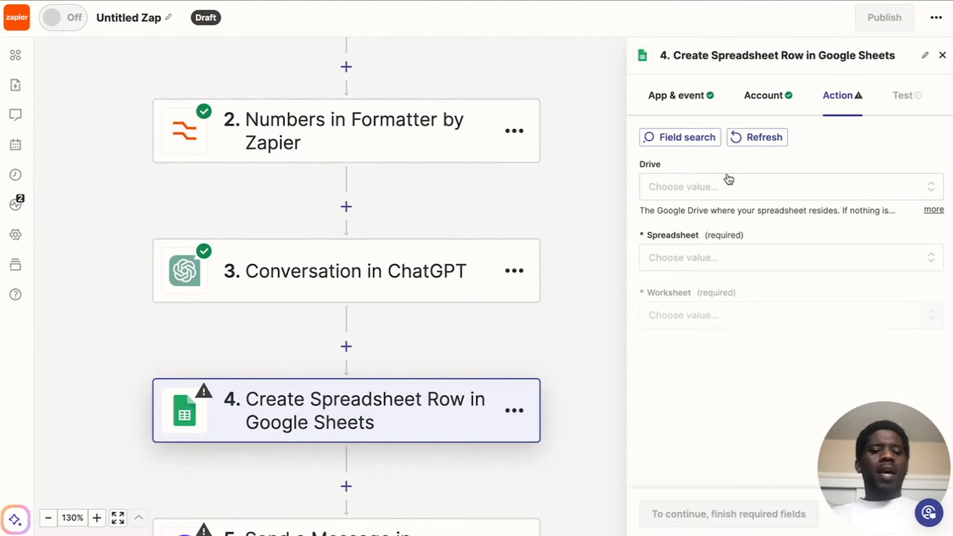
{"action": "left_click", "coordinate": [728, 186]}
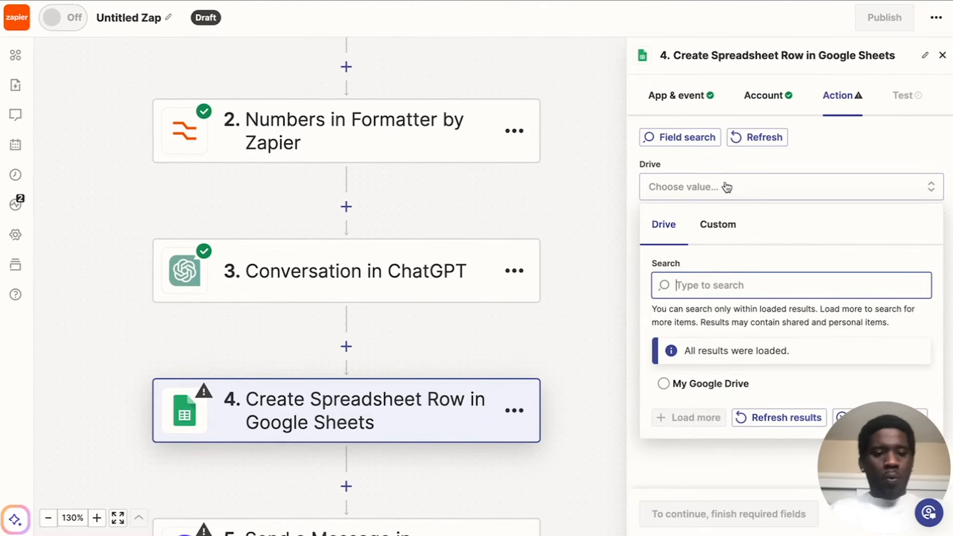
{"action": "left_click", "coordinate": [665, 384]}
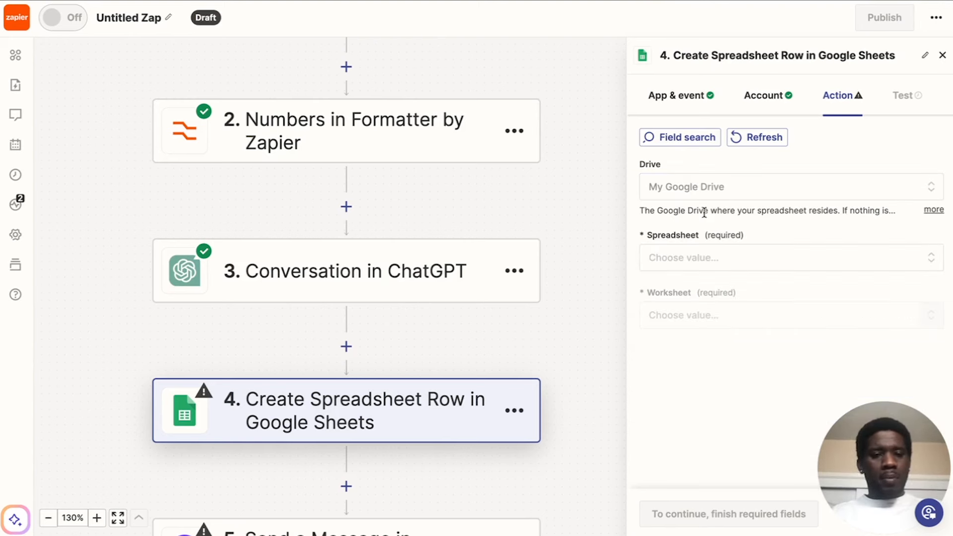
{"action": "left_click", "coordinate": [695, 257]}
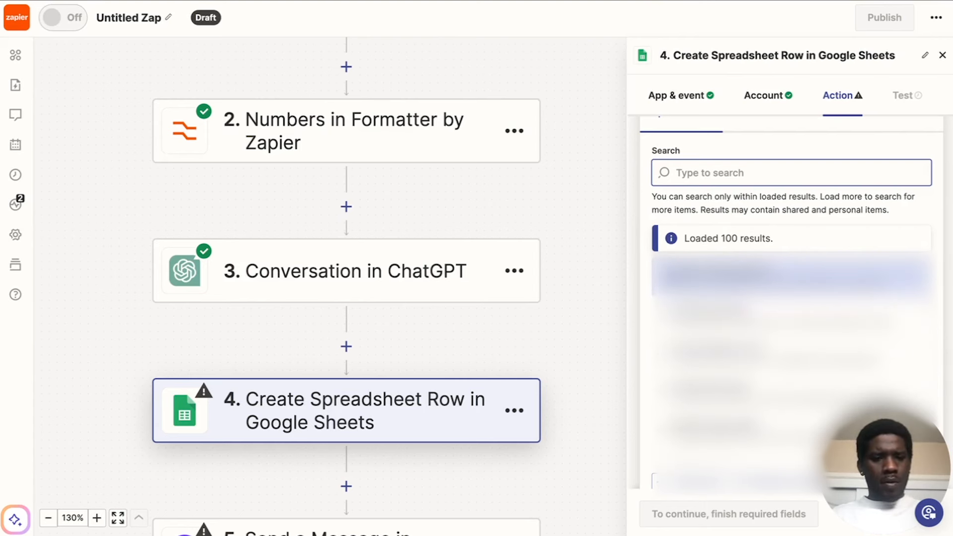
{"action": "left_click", "coordinate": [733, 274]}
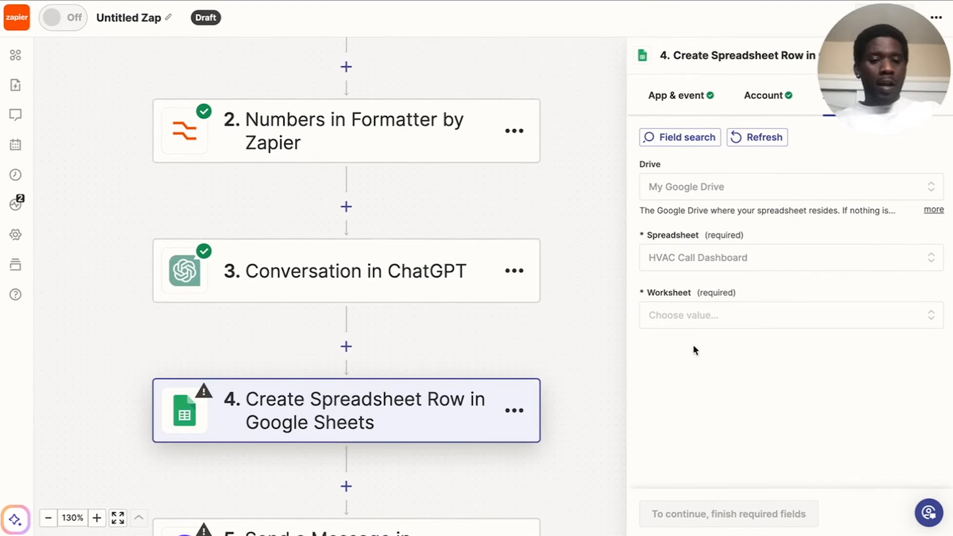
Select Sheet1 as the worksheet and bring up its column fields for mapping.
{"action": "left_click", "coordinate": [701, 314]}
{"action": "scroll", "coordinate": [754, 367], "scroll_direction": "down", "scroll_amount": 2}
{"action": "left_click", "coordinate": [666, 429]}
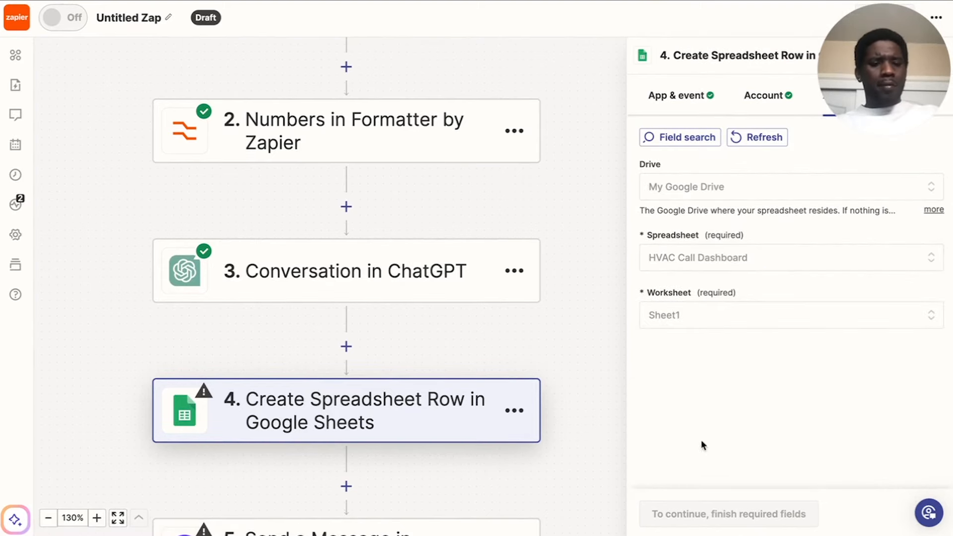
{"action": "scroll", "coordinate": [734, 365], "scroll_direction": "down", "scroll_amount": 2}
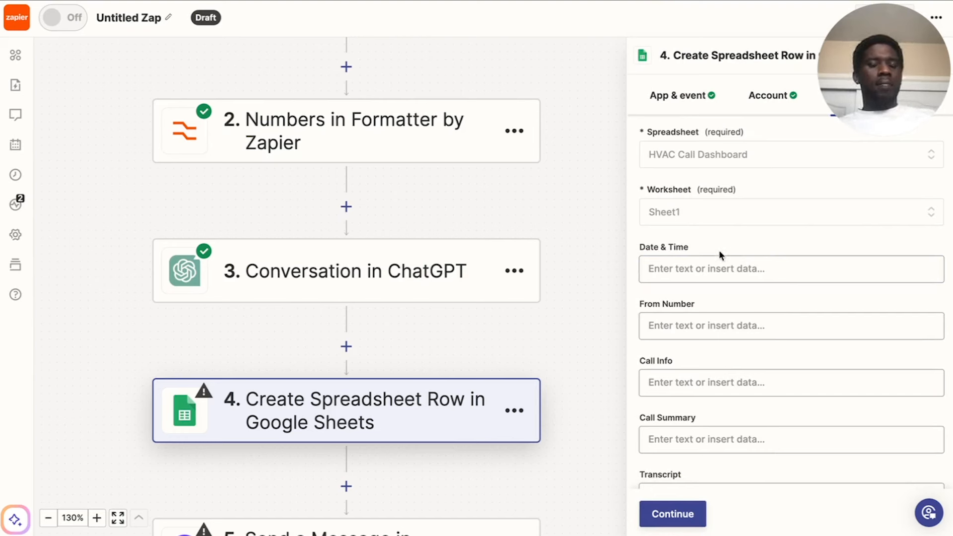
{"action": "left_click", "coordinate": [783, 336]}
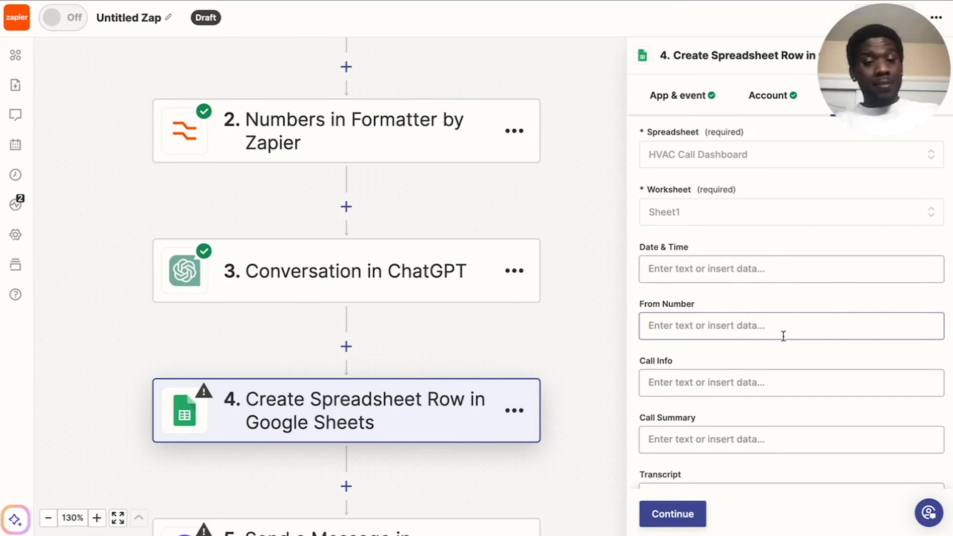
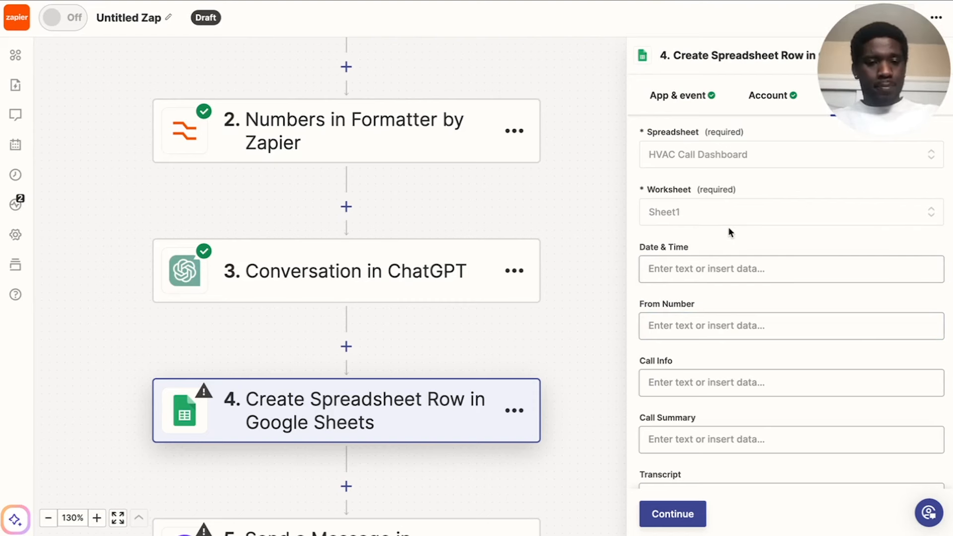
Map the spreadsheet row's Date & Time field to the Message Timestamp from the Catch Hook step.
{"action": "scroll", "coordinate": [726, 228], "scroll_direction": "down", "scroll_amount": 2}
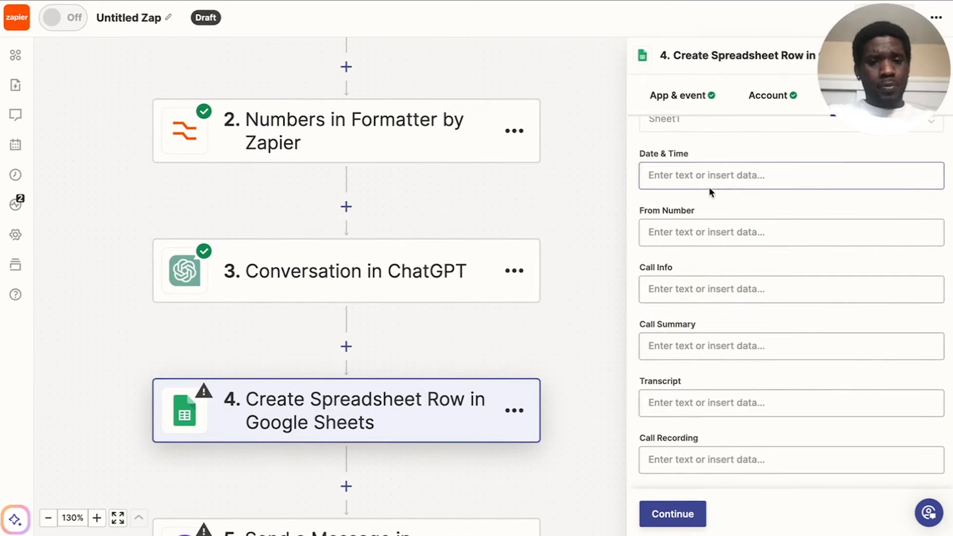
{"action": "scroll", "coordinate": [708, 187], "scroll_direction": "up", "scroll_amount": 1}
{"action": "left_click", "coordinate": [676, 218]}
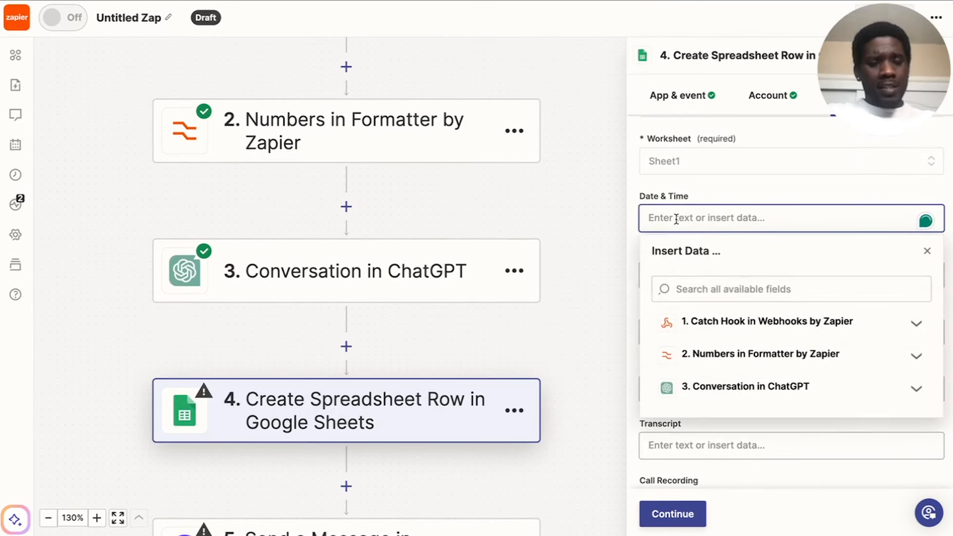
{"action": "left_click", "coordinate": [687, 329]}
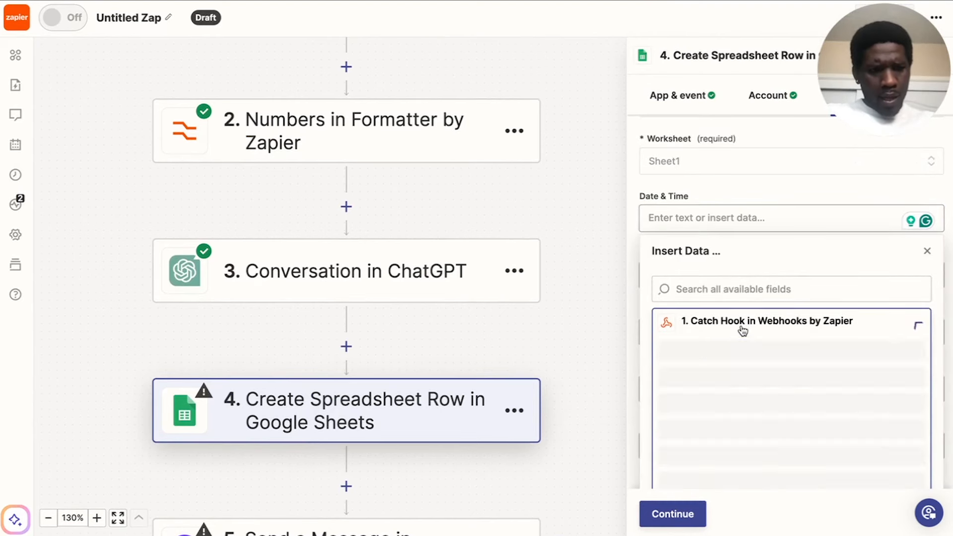
{"action": "scroll", "coordinate": [805, 268], "scroll_direction": "down", "scroll_amount": 3}
{"action": "scroll", "coordinate": [806, 274], "scroll_direction": "down", "scroll_amount": 5}
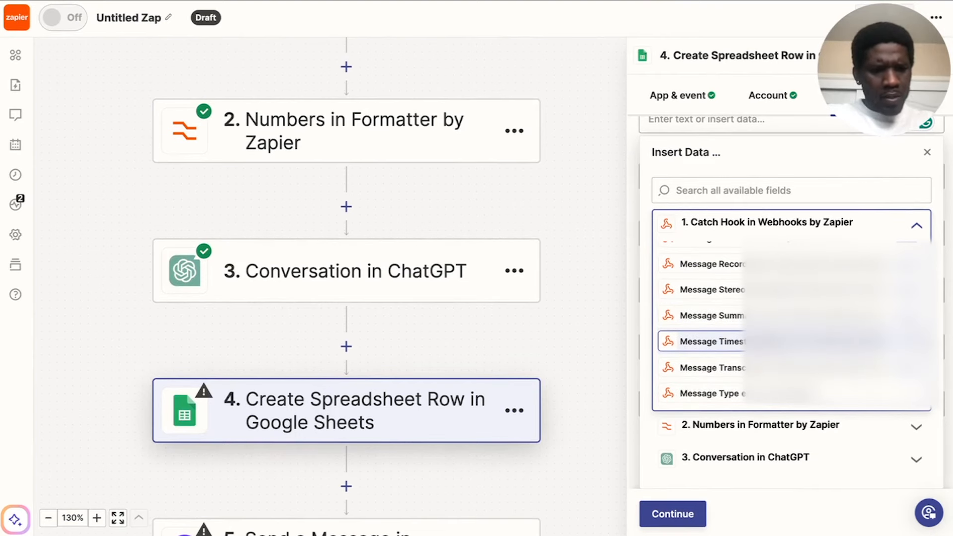
{"action": "left_click", "coordinate": [782, 341]}
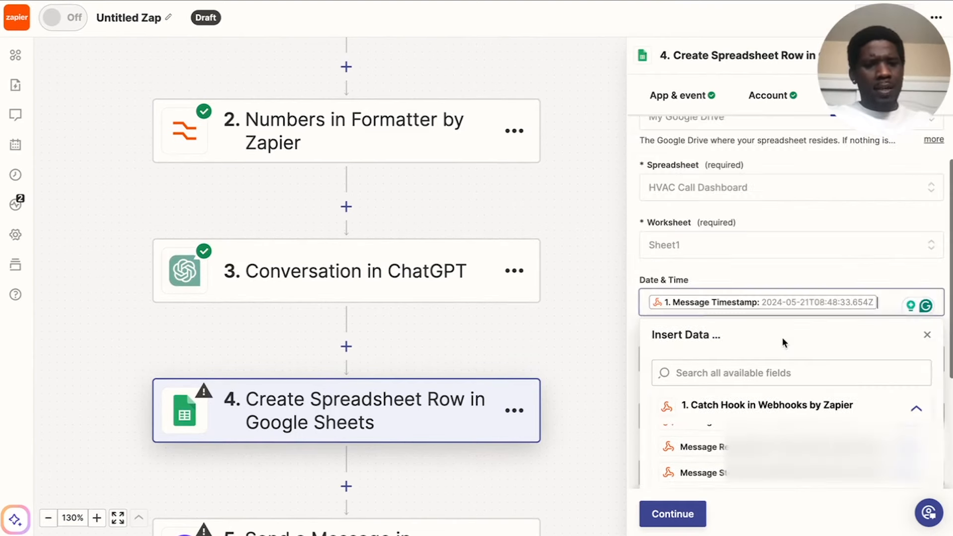
{"action": "left_click", "coordinate": [802, 274]}
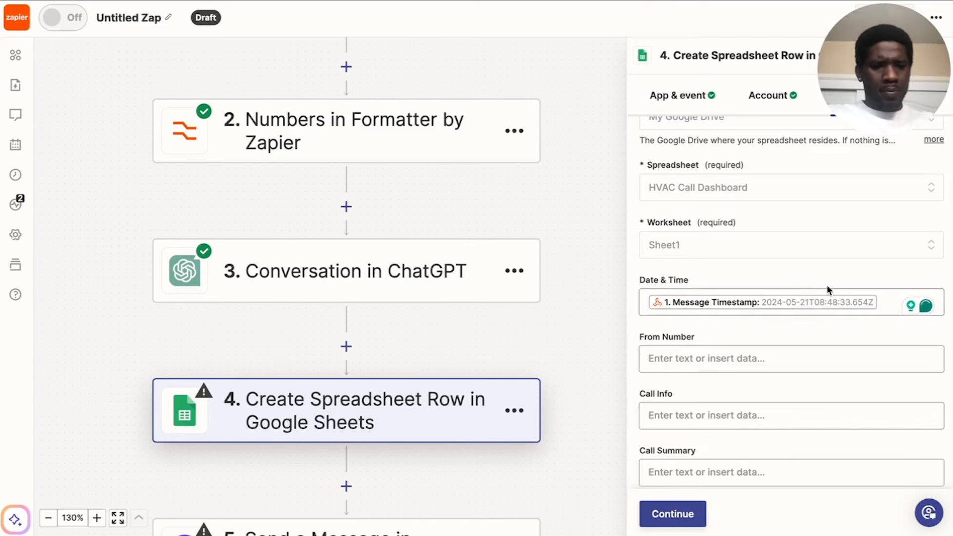
Map the From Number field to the Output of the Numbers in Formatter step.
{"action": "scroll", "coordinate": [785, 273], "scroll_direction": "down", "scroll_amount": 1}
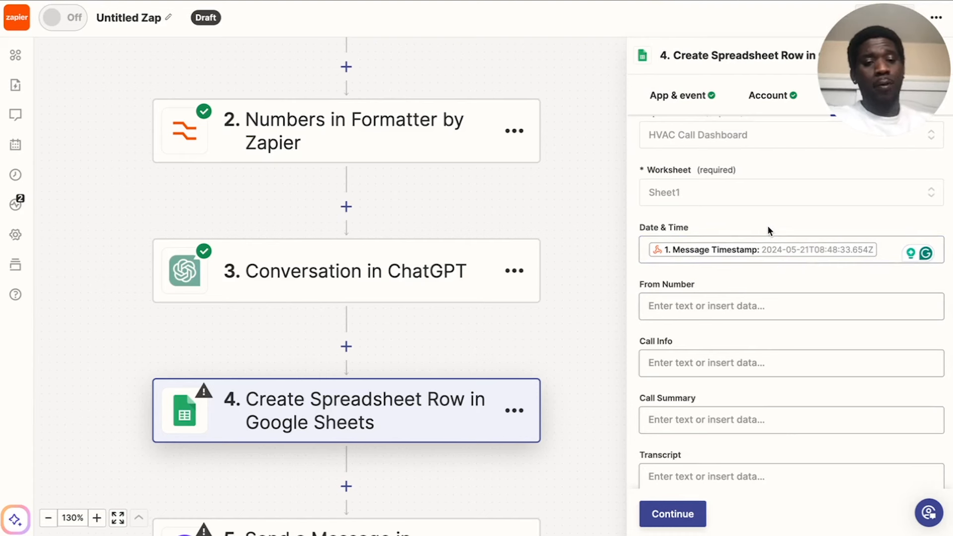
{"action": "left_click", "coordinate": [725, 312]}
{"action": "scroll", "coordinate": [784, 315], "scroll_direction": "down", "scroll_amount": 2}
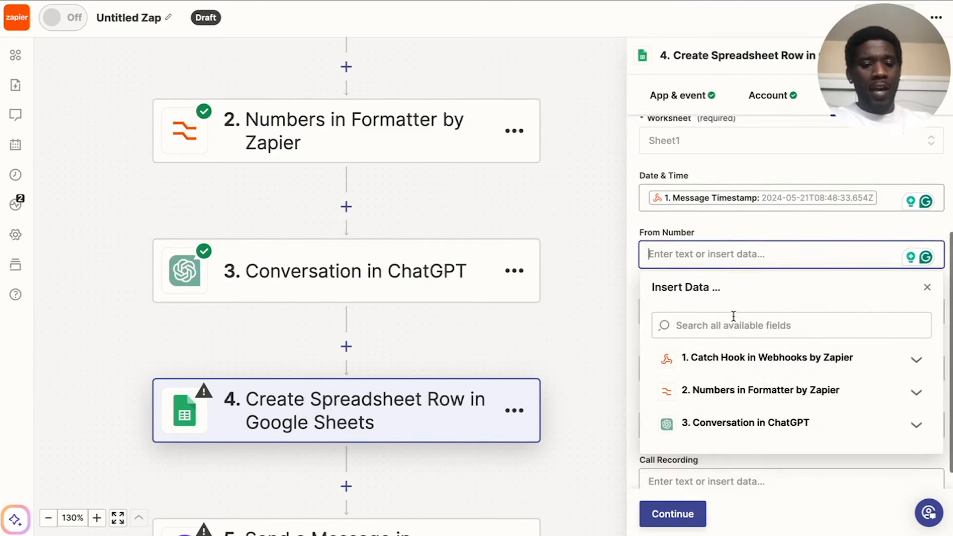
{"action": "left_click", "coordinate": [744, 371]}
{"action": "left_click", "coordinate": [745, 427]}
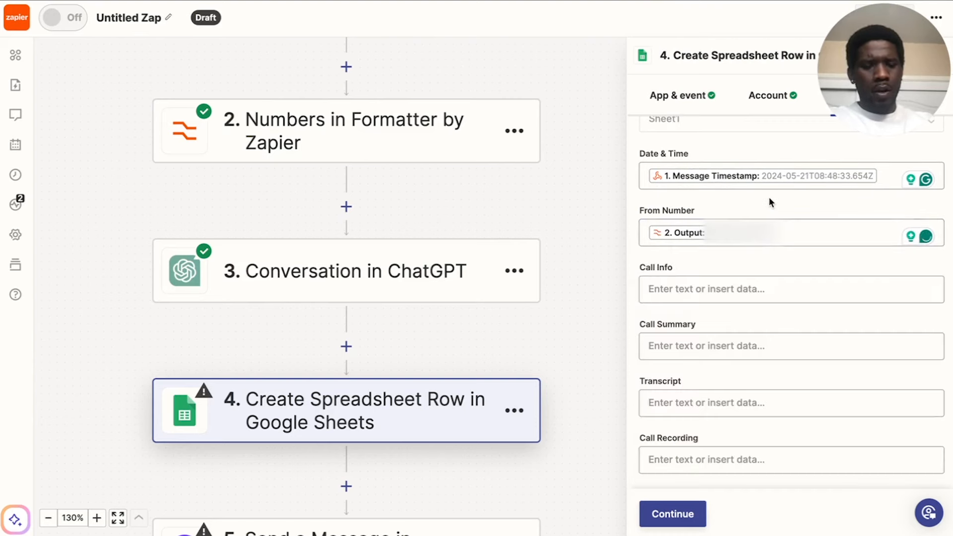
Map the Call Info field to the Reply from the ChatGPT Conversation step.
{"action": "left_click", "coordinate": [687, 297]}
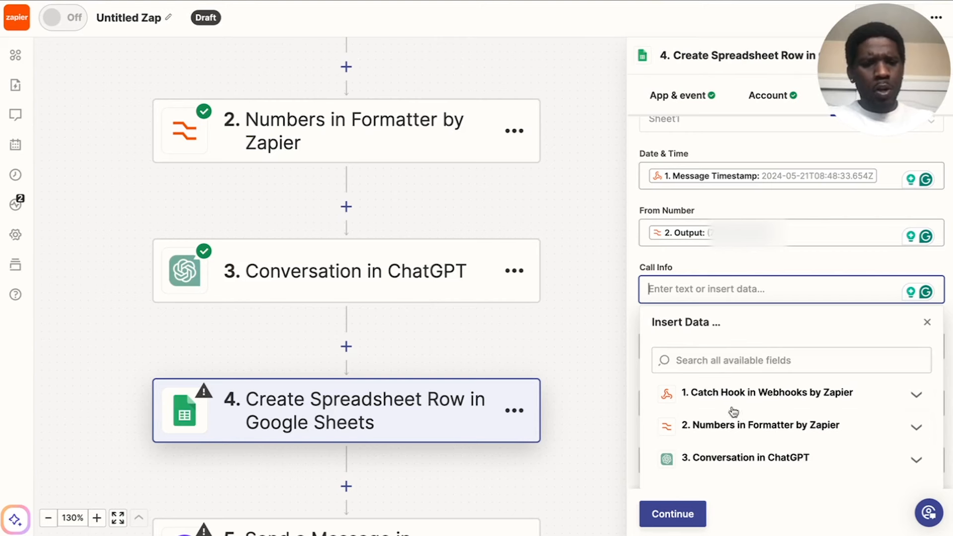
{"action": "left_click", "coordinate": [723, 457]}
{"action": "scroll", "coordinate": [719, 437], "scroll_direction": "down", "scroll_amount": 3}
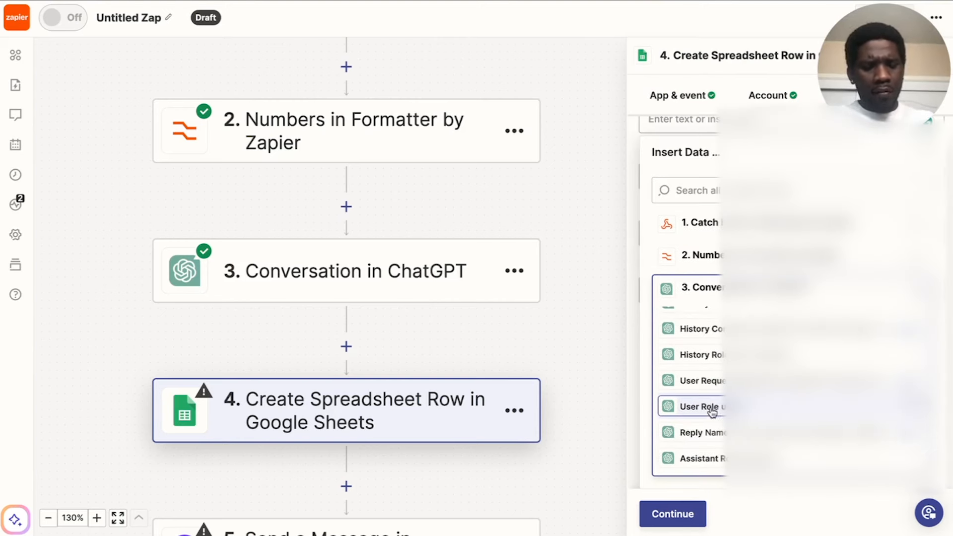
{"action": "left_click", "coordinate": [700, 432]}
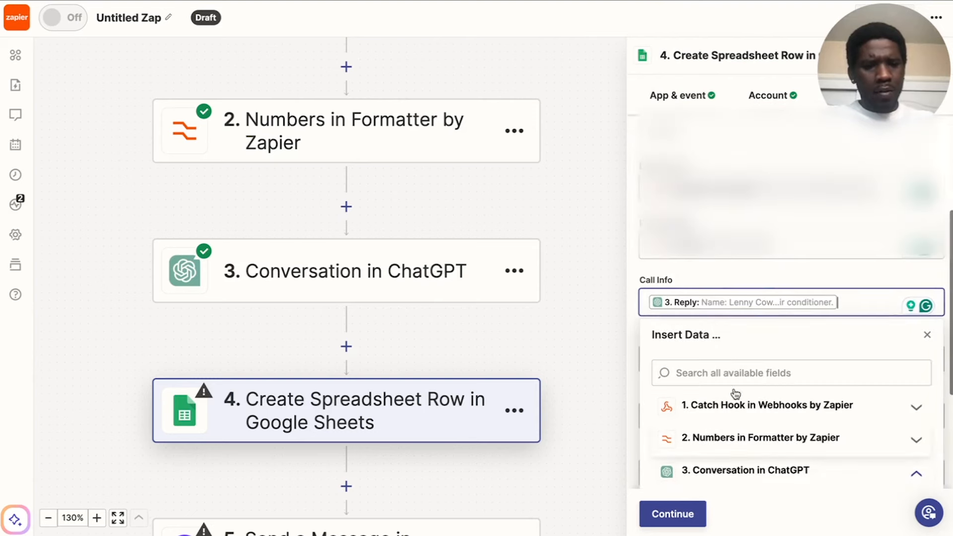
{"action": "left_click", "coordinate": [745, 275]}
{"action": "scroll", "coordinate": [376, 293], "scroll_direction": "up", "scroll_amount": 1}
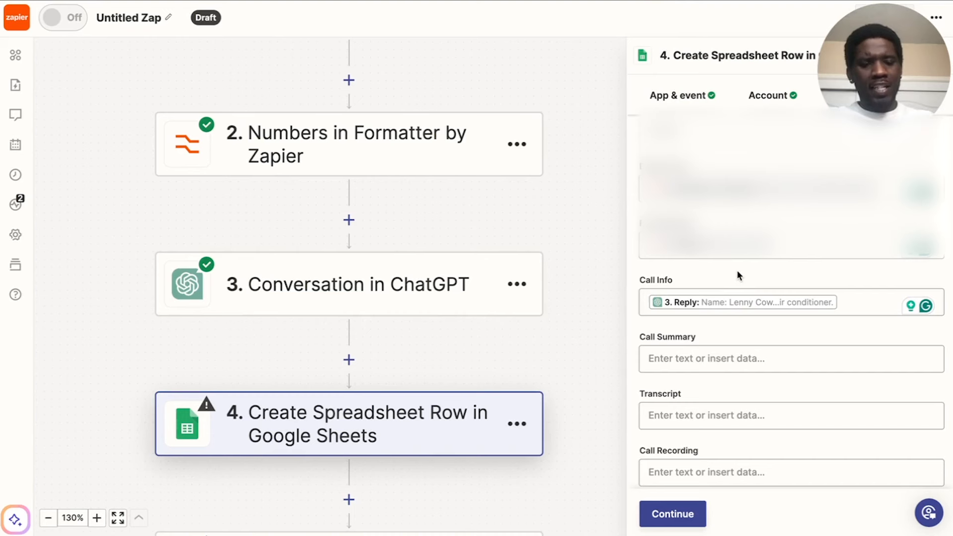
Map the Call Summary field to the Message Summary from the Catch Hook step.
{"action": "scroll", "coordinate": [737, 271], "scroll_direction": "down", "scroll_amount": 1}
{"action": "left_click", "coordinate": [743, 335]}
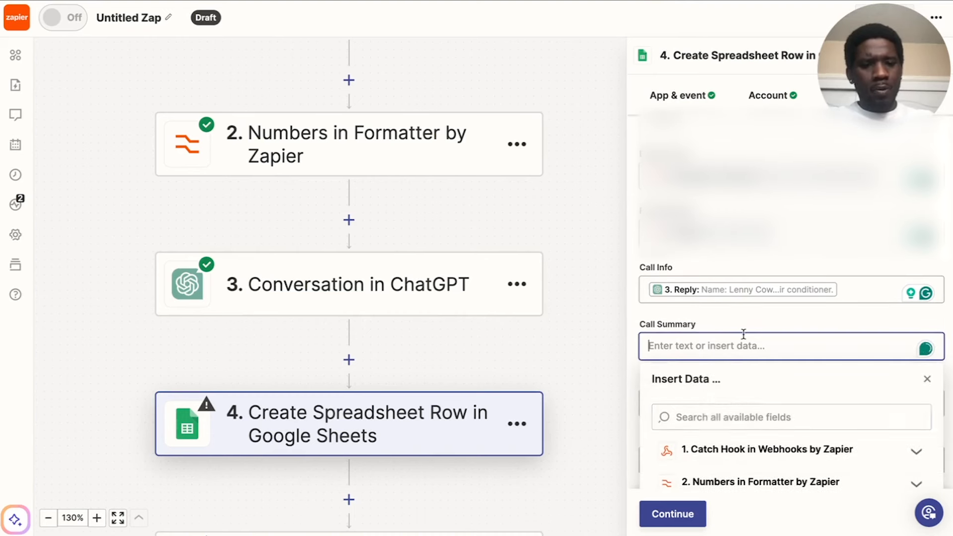
{"action": "scroll", "coordinate": [701, 423], "scroll_direction": "down", "scroll_amount": 1}
{"action": "left_click", "coordinate": [713, 395]}
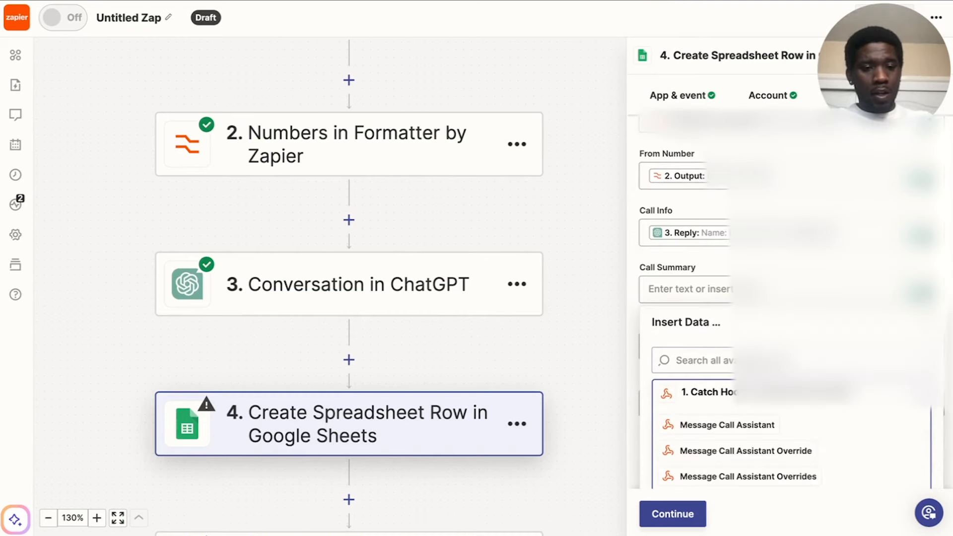
{"action": "scroll", "coordinate": [790, 303], "scroll_direction": "down", "scroll_amount": 4}
{"action": "key", "text": "Down"}
{"action": "key", "text": "Up"}
{"action": "key", "text": "Up"}
{"action": "key", "text": "Up"}
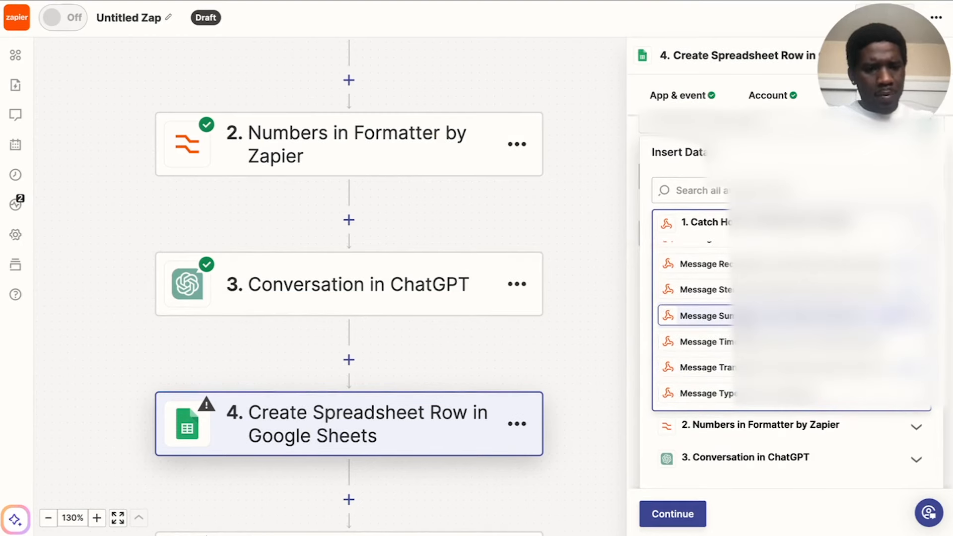
{"action": "left_click", "coordinate": [746, 316]}
{"action": "left_click", "coordinate": [728, 278]}
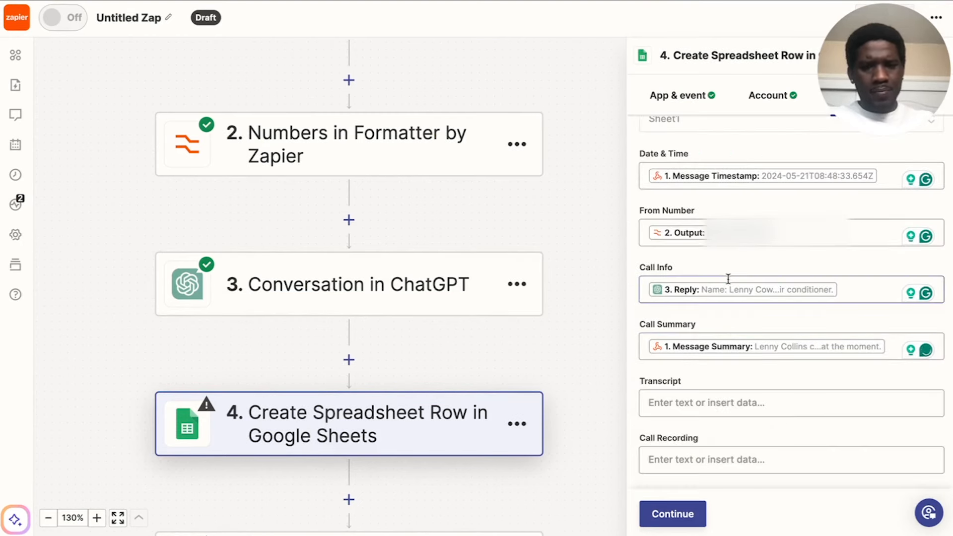
Map the Transcript field to the Message Transcript from the Catch Hook step.
{"action": "left_click", "coordinate": [704, 401]}
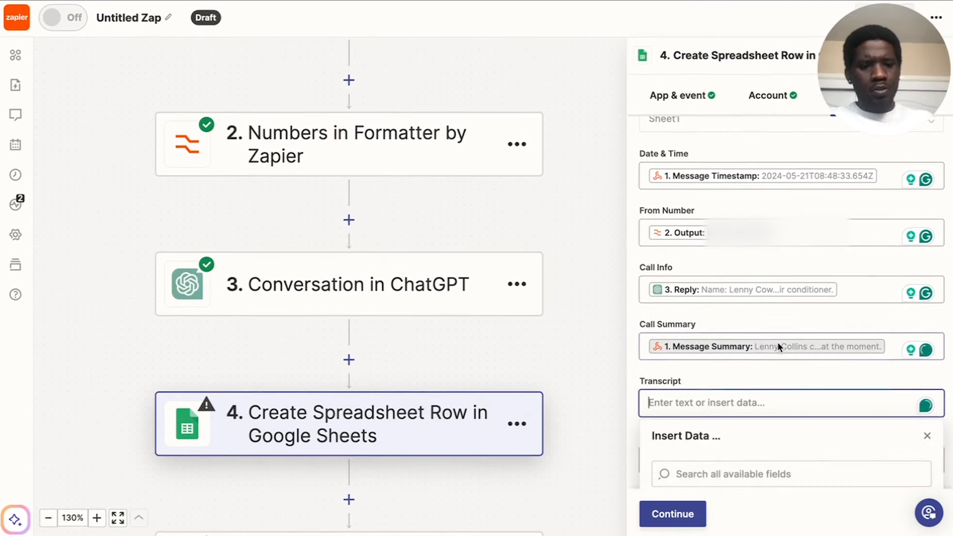
{"action": "left_click", "coordinate": [742, 394]}
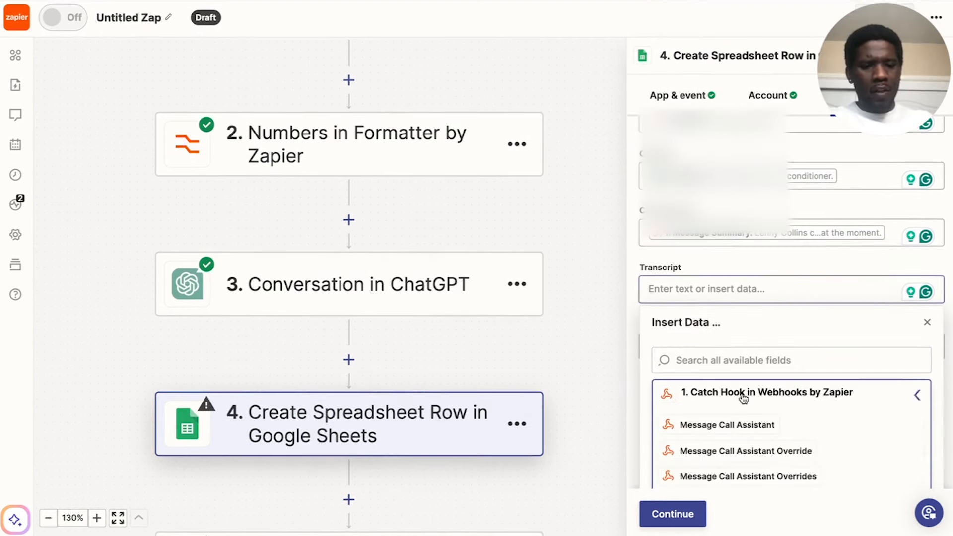
{"action": "scroll", "coordinate": [777, 347], "scroll_direction": "down", "scroll_amount": 3}
{"action": "scroll", "coordinate": [767, 333], "scroll_direction": "down", "scroll_amount": 5}
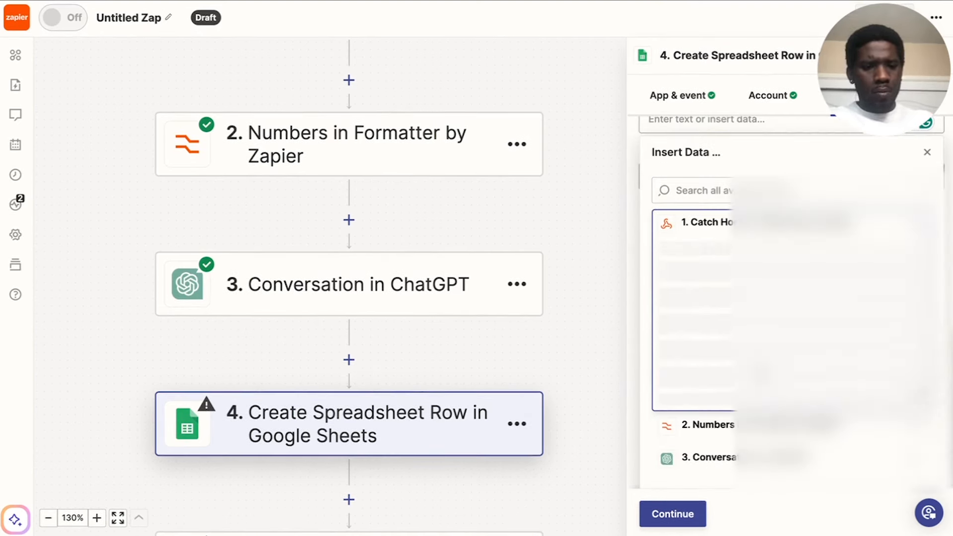
{"action": "left_click", "coordinate": [704, 365]}
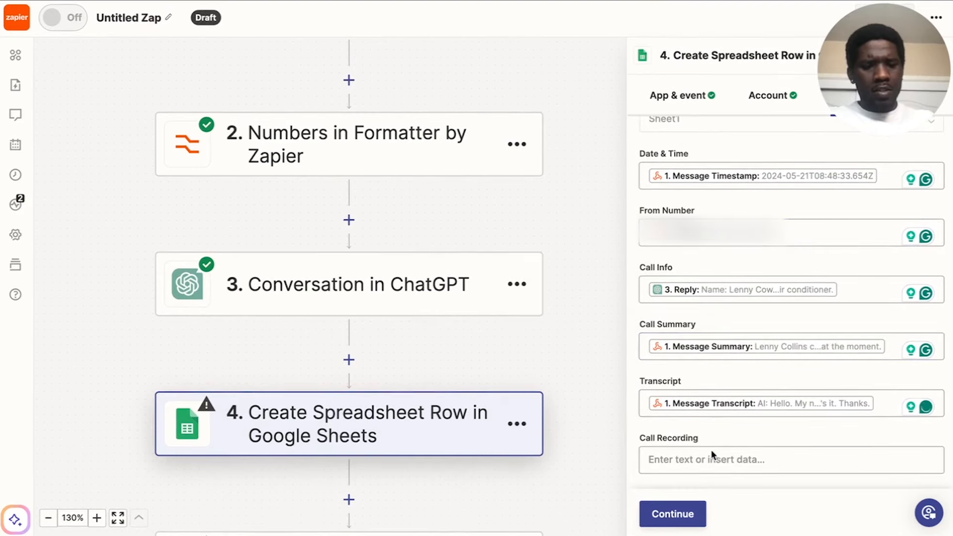
Map the Call Recording field to the Message Recording Url from the Catch Hook step.
{"action": "left_click", "coordinate": [718, 458]}
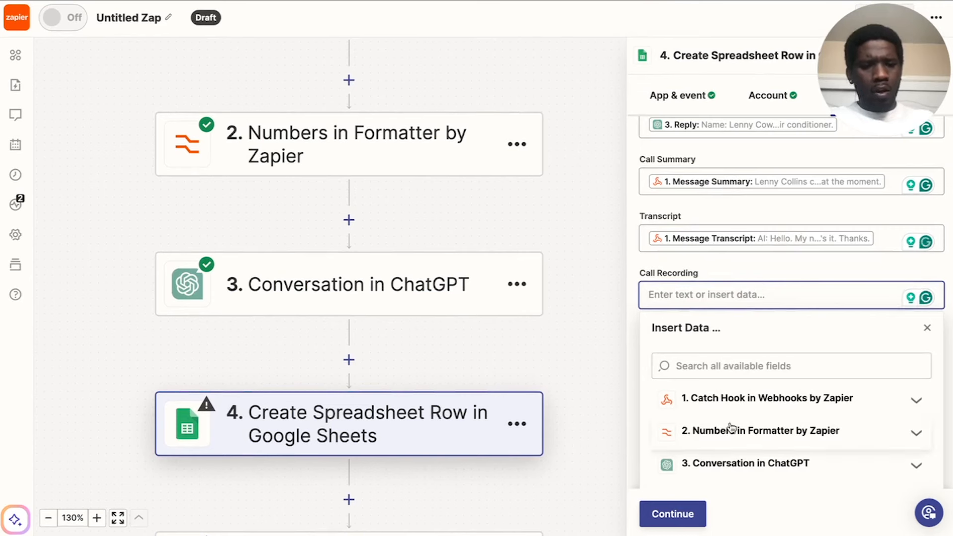
{"action": "left_click", "coordinate": [734, 405]}
{"action": "scroll", "coordinate": [782, 442], "scroll_direction": "down", "scroll_amount": 5}
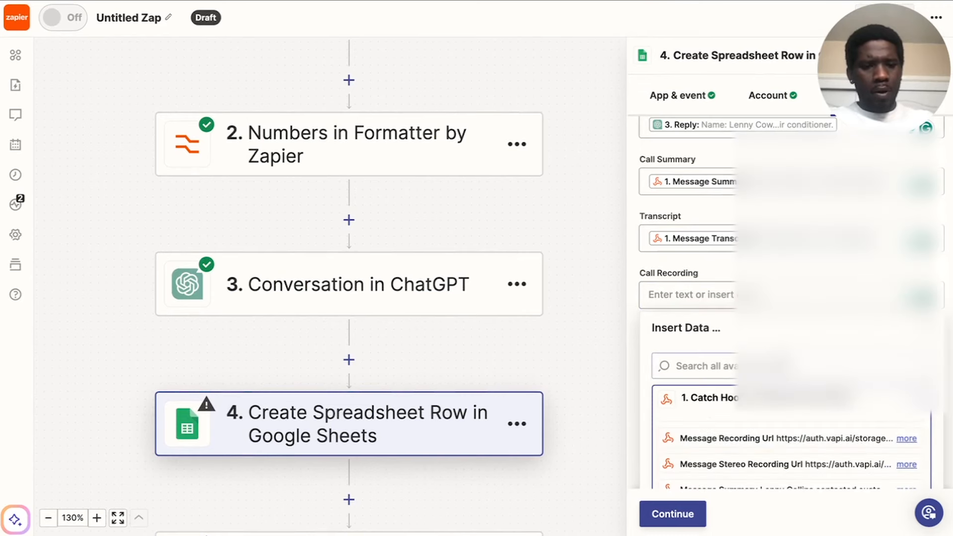
{"action": "scroll", "coordinate": [744, 343], "scroll_direction": "down", "scroll_amount": 4}
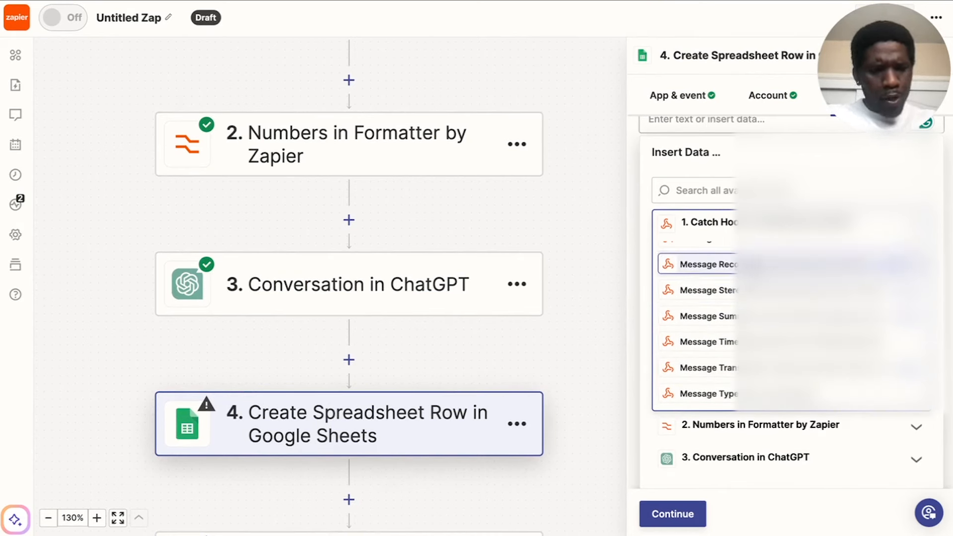
{"action": "left_click", "coordinate": [754, 264]}
{"action": "left_click", "coordinate": [785, 272]}
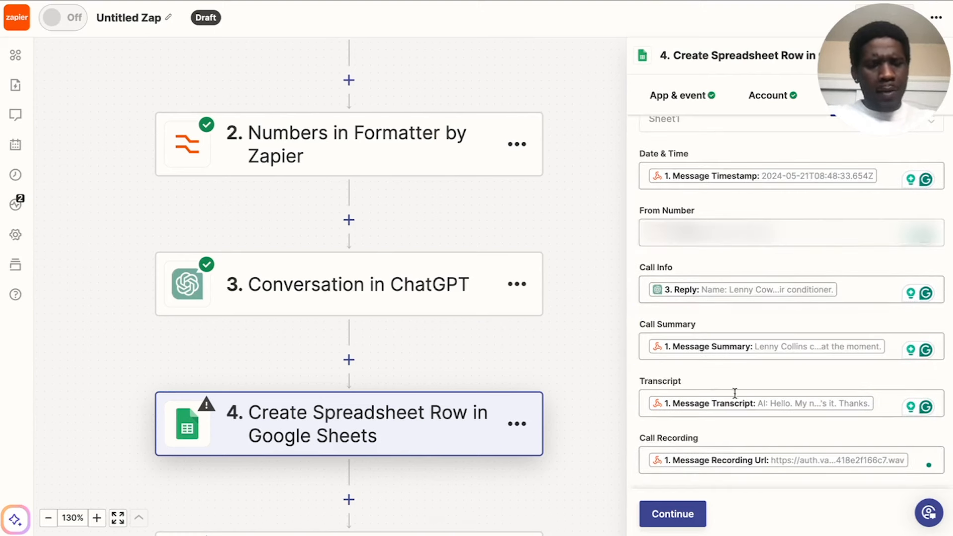
{"action": "scroll", "coordinate": [792, 403], "scroll_direction": "up", "scroll_amount": 4}
{"action": "scroll", "coordinate": [793, 403], "scroll_direction": "down", "scroll_amount": 2}
{"action": "scroll", "coordinate": [749, 346], "scroll_direction": "down", "scroll_amount": 2}
{"action": "scroll", "coordinate": [749, 346], "scroll_direction": "down", "scroll_amount": 2}
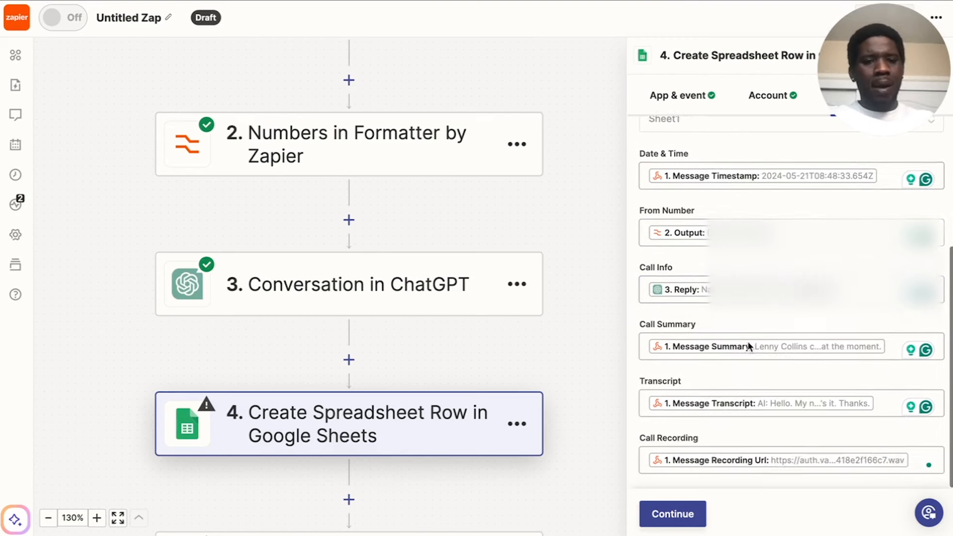
{"action": "scroll", "coordinate": [748, 344], "scroll_direction": "up", "scroll_amount": 1}
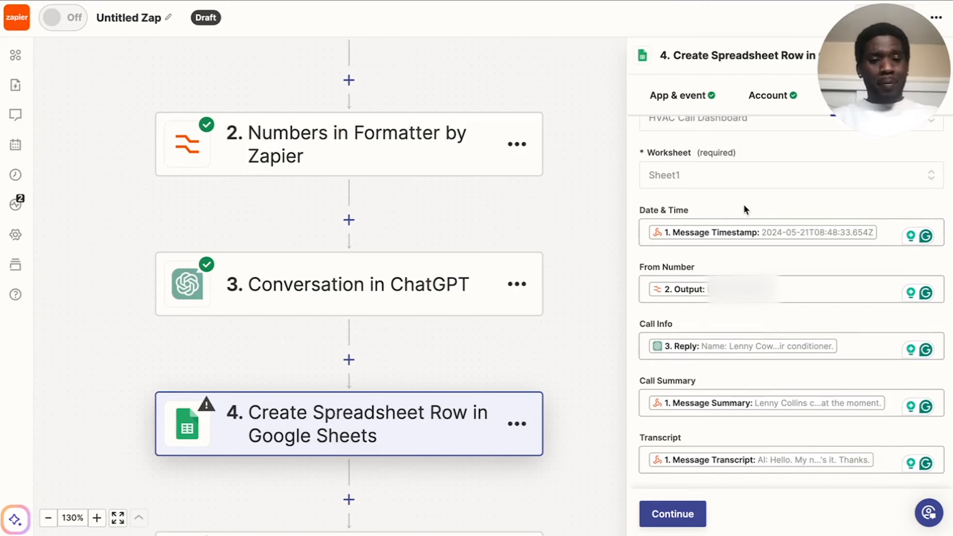
{"action": "scroll", "coordinate": [352, 325], "scroll_direction": "down", "scroll_amount": 1}
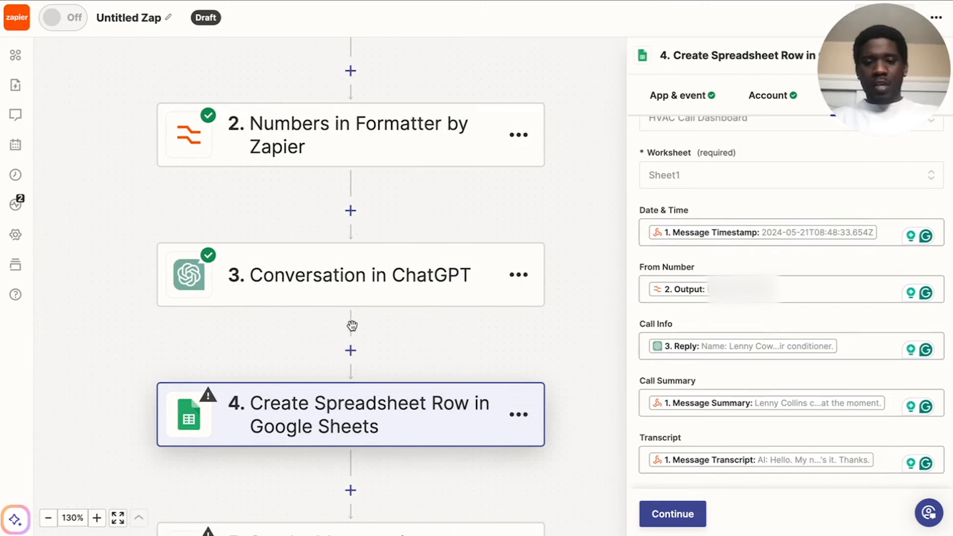
{"action": "left_click", "coordinate": [351, 351]}
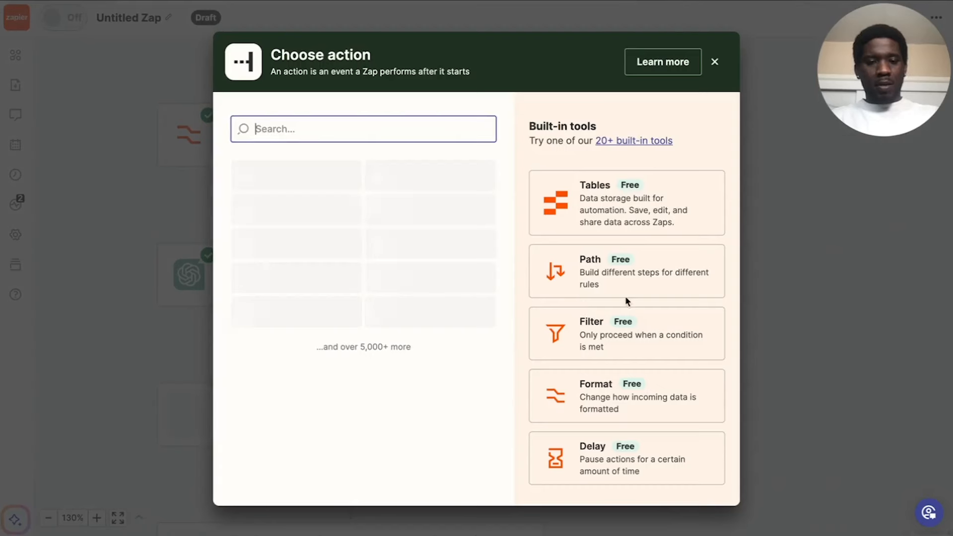
{"action": "left_click", "coordinate": [628, 329]}
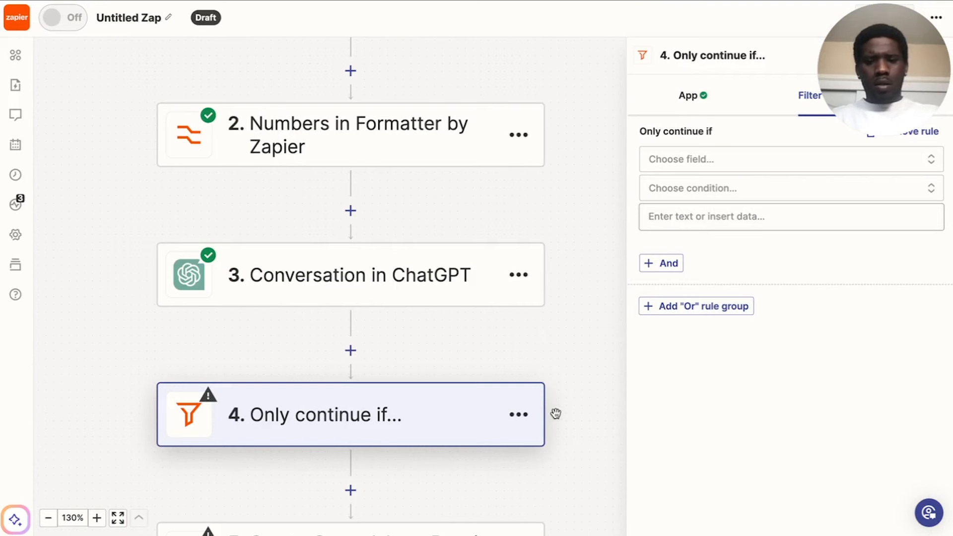
{"action": "left_click", "coordinate": [528, 420]}
{"action": "left_click", "coordinate": [480, 428]}
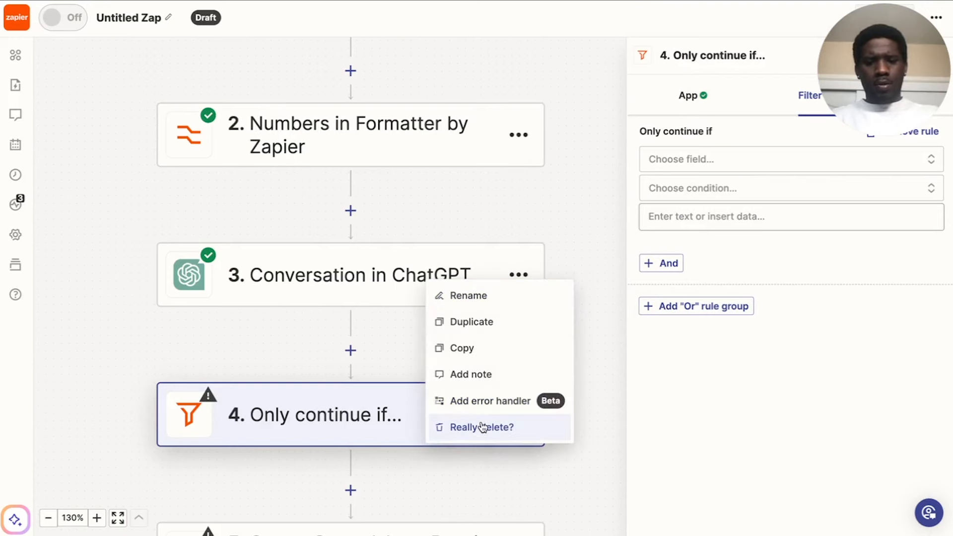
{"action": "left_click", "coordinate": [481, 428]}
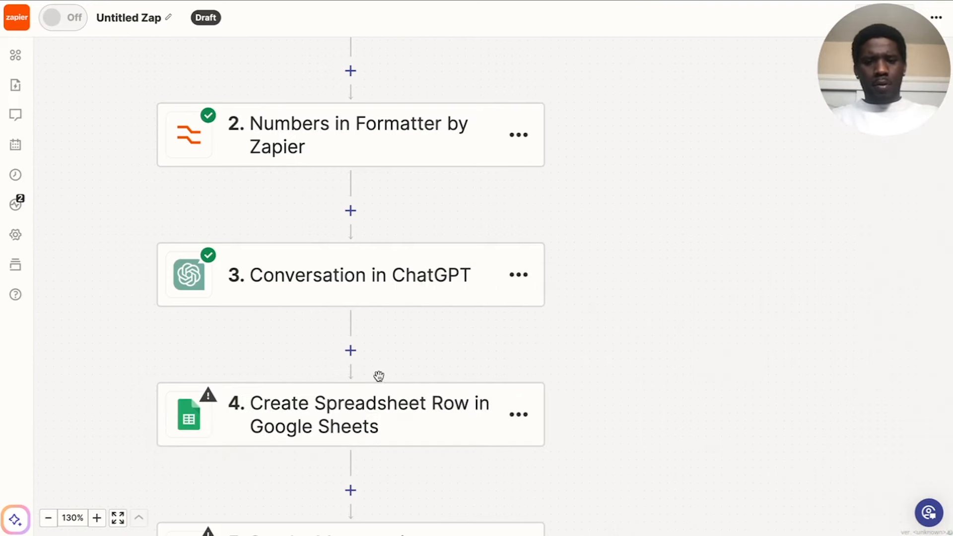
Add a Formatter step between the ChatGPT conversation and the spreadsheet row action, with Date / Time as its event.
{"action": "left_click", "coordinate": [350, 350]}
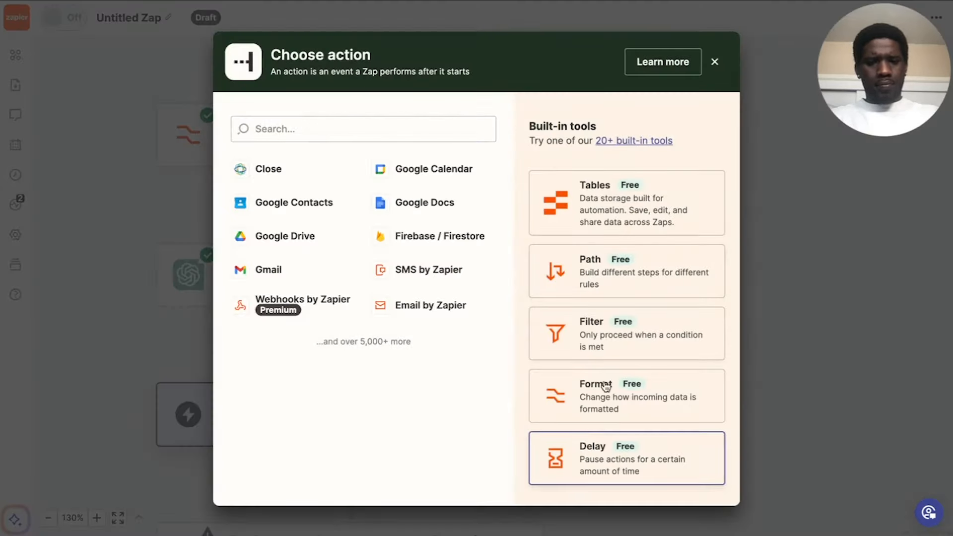
{"action": "left_click", "coordinate": [605, 387]}
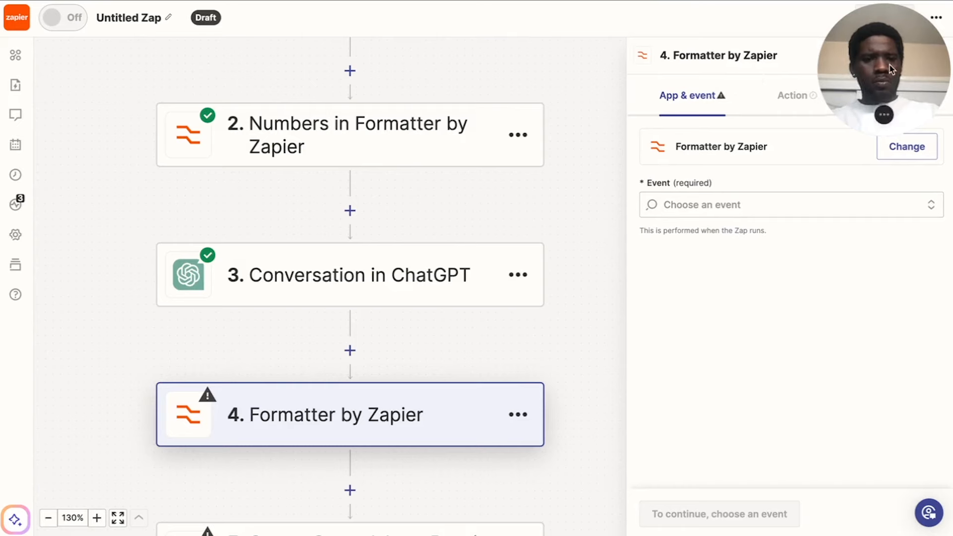
{"action": "left_click", "coordinate": [706, 203]}
{"action": "left_click", "coordinate": [699, 268]}
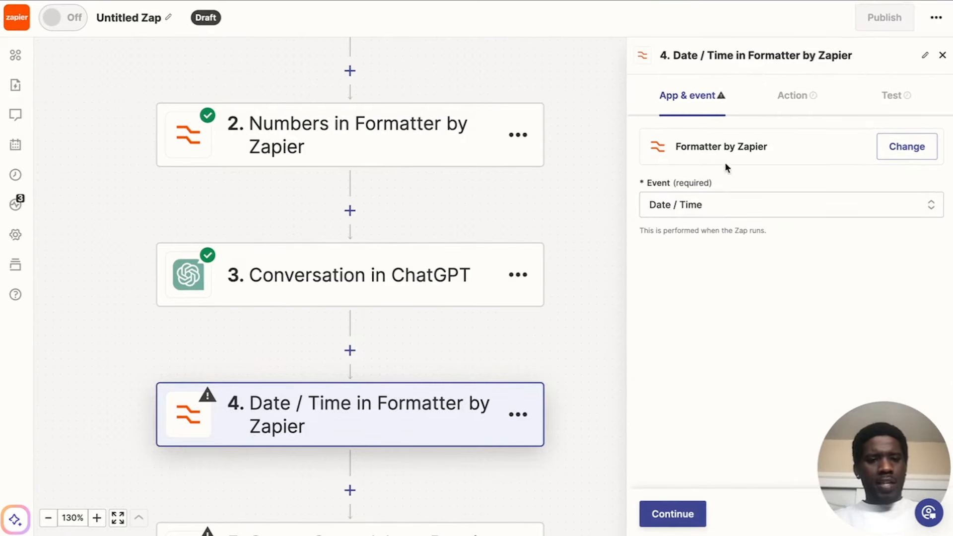
Set the Transform of the Date / Time Formatter step to Format.
{"action": "left_click", "coordinate": [797, 95]}
{"action": "left_click", "coordinate": [673, 197]}
{"action": "scroll", "coordinate": [724, 300], "scroll_direction": "down", "scroll_amount": 1}
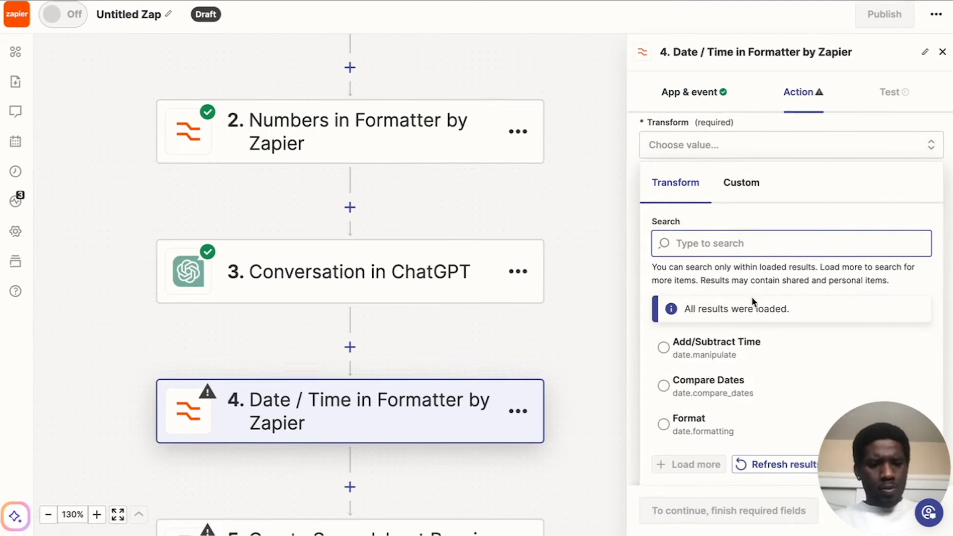
{"action": "left_click", "coordinate": [702, 361]}
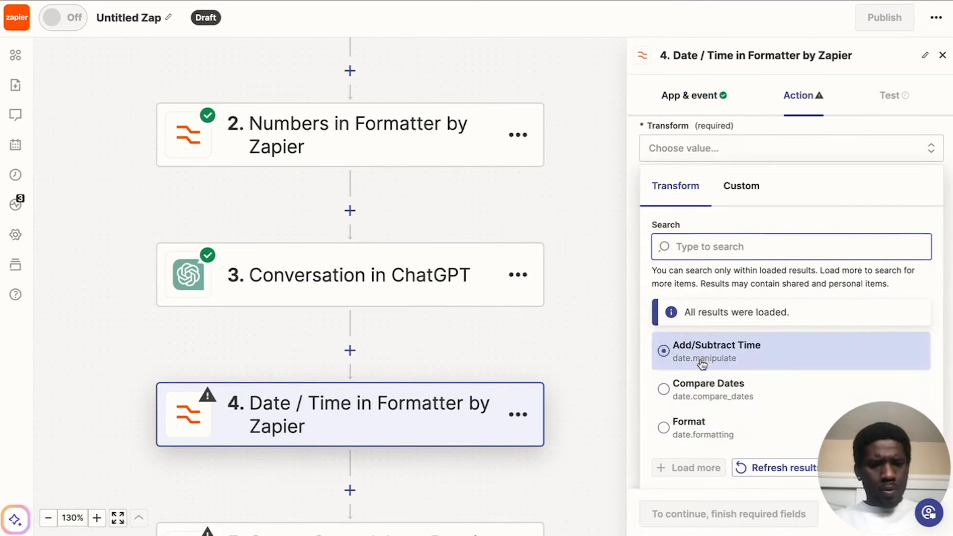
{"action": "left_click", "coordinate": [696, 435]}
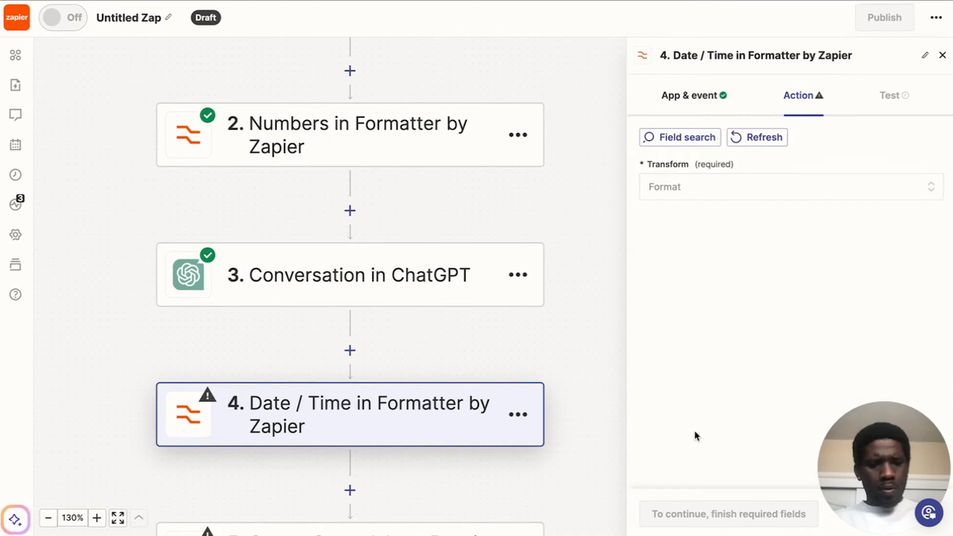
Map the Formatter step's Input value to the Message Timestamp from the Catch Hook step.
{"action": "scroll", "coordinate": [713, 237], "scroll_direction": "down", "scroll_amount": 1}
{"action": "scroll", "coordinate": [712, 237], "scroll_direction": "down", "scroll_amount": 1}
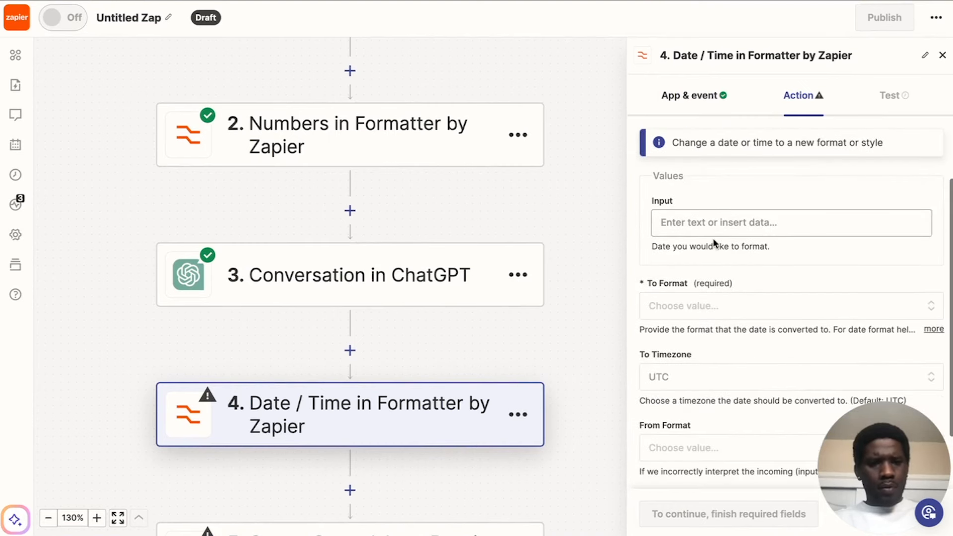
{"action": "left_click", "coordinate": [712, 222]}
{"action": "left_click", "coordinate": [734, 339]}
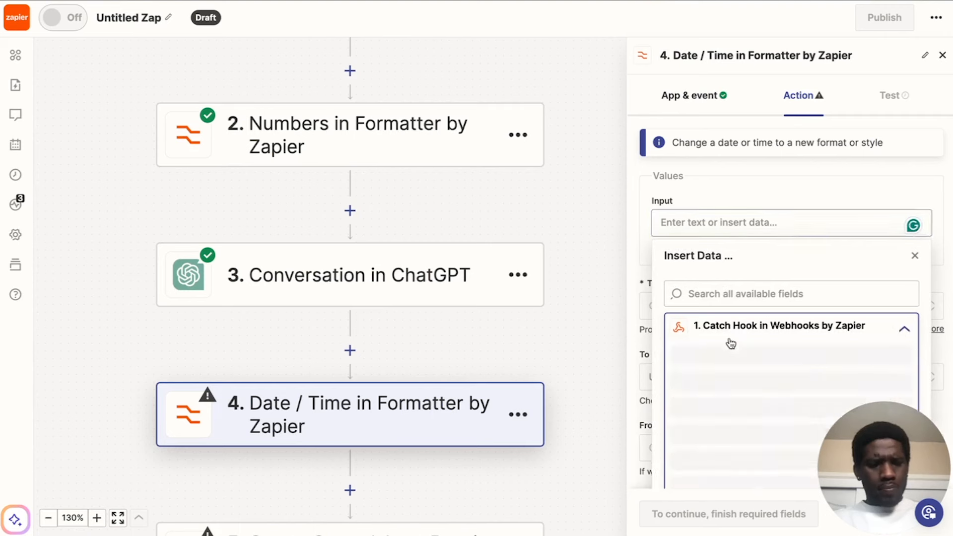
{"action": "scroll", "coordinate": [719, 362], "scroll_direction": "down", "scroll_amount": 2}
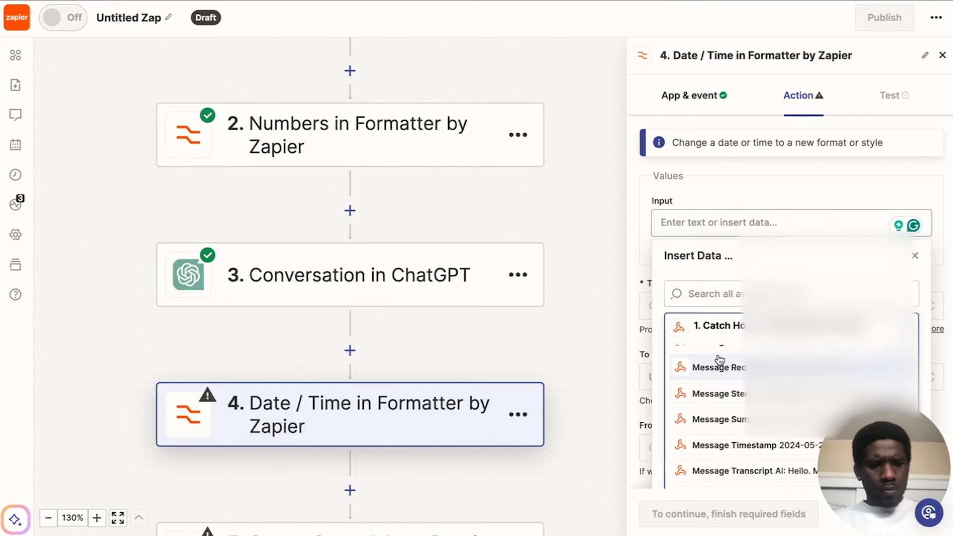
{"action": "scroll", "coordinate": [720, 361], "scroll_direction": "down", "scroll_amount": 2}
{"action": "left_click", "coordinate": [740, 350]}
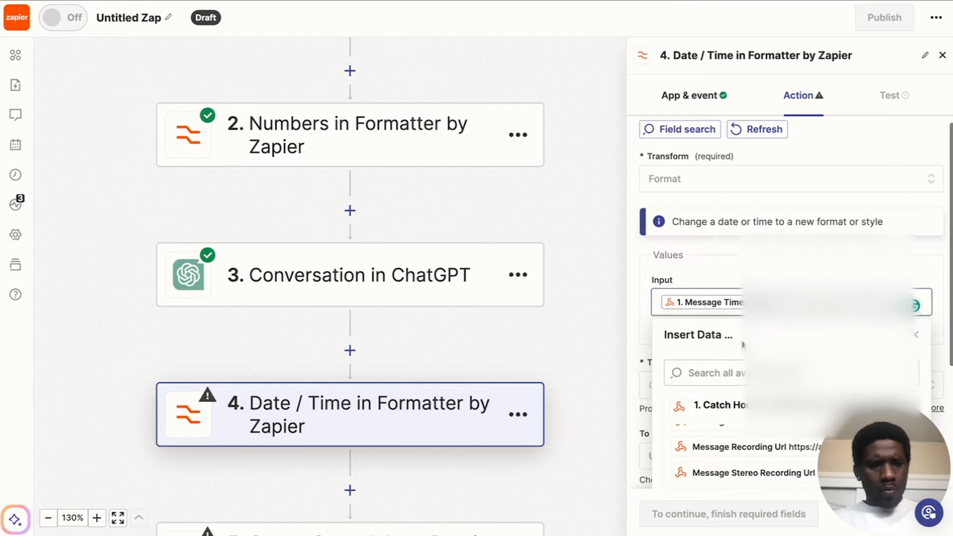
{"action": "left_click", "coordinate": [735, 251]}
{"action": "scroll", "coordinate": [729, 263], "scroll_direction": "down", "scroll_amount": 1}
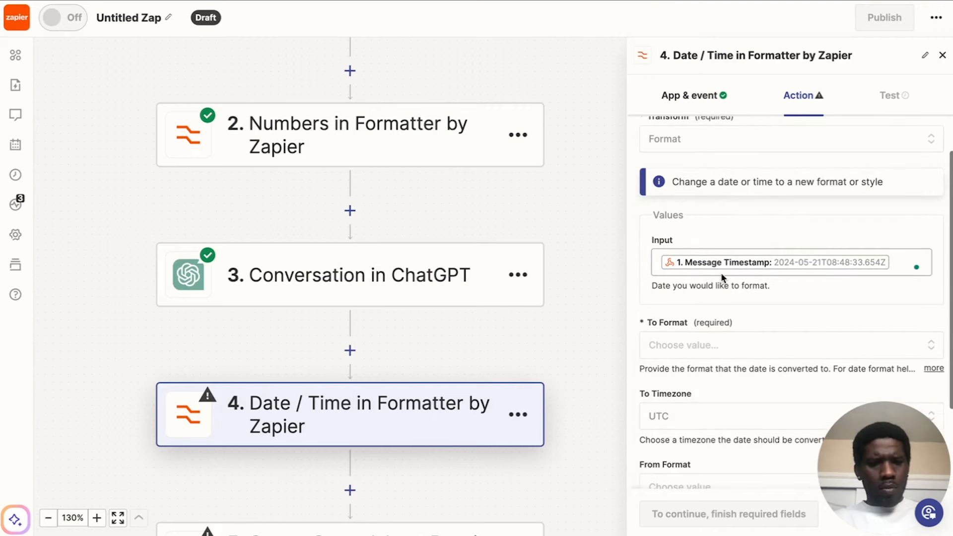
Set the To Format of the date conversion to MMMM DD YYYY HH:mm:ss, leaving the target timezone at UTC.
{"action": "left_click", "coordinate": [710, 344]}
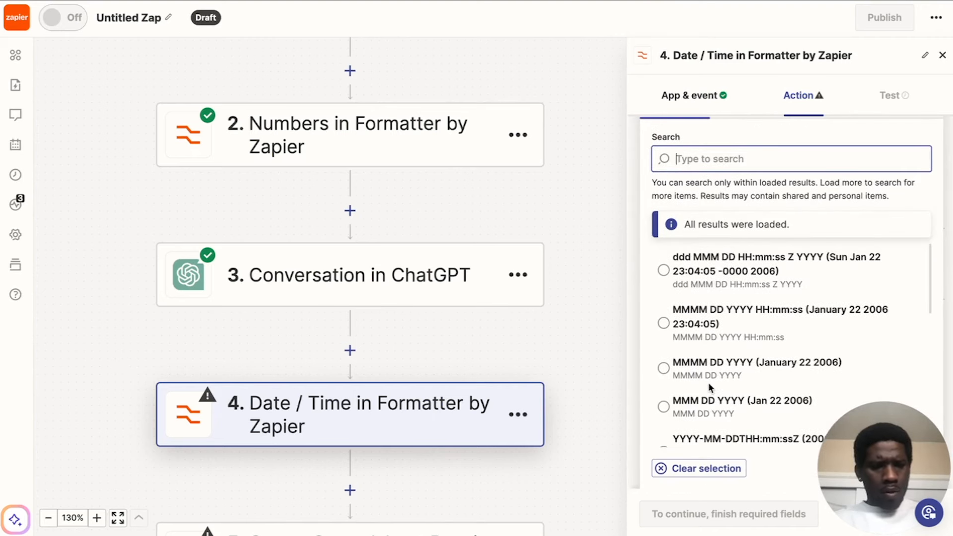
{"action": "scroll", "coordinate": [707, 382], "scroll_direction": "up", "scroll_amount": 1}
{"action": "left_click", "coordinate": [788, 363]}
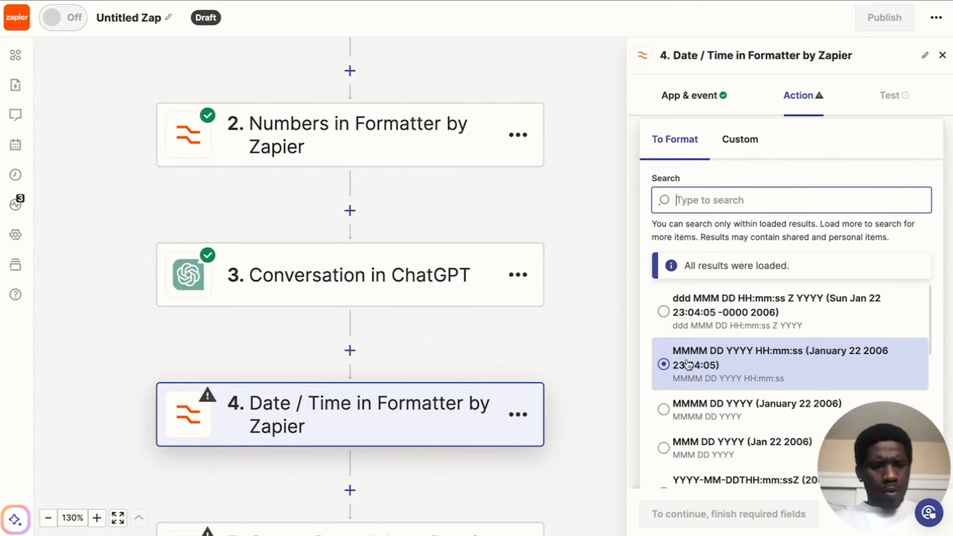
{"action": "left_click", "coordinate": [664, 364]}
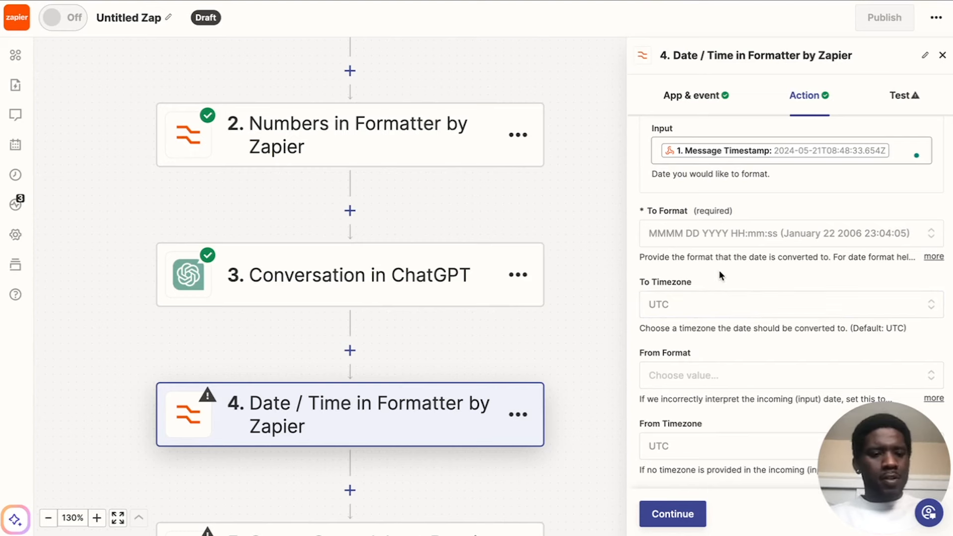
{"action": "left_click", "coordinate": [723, 303]}
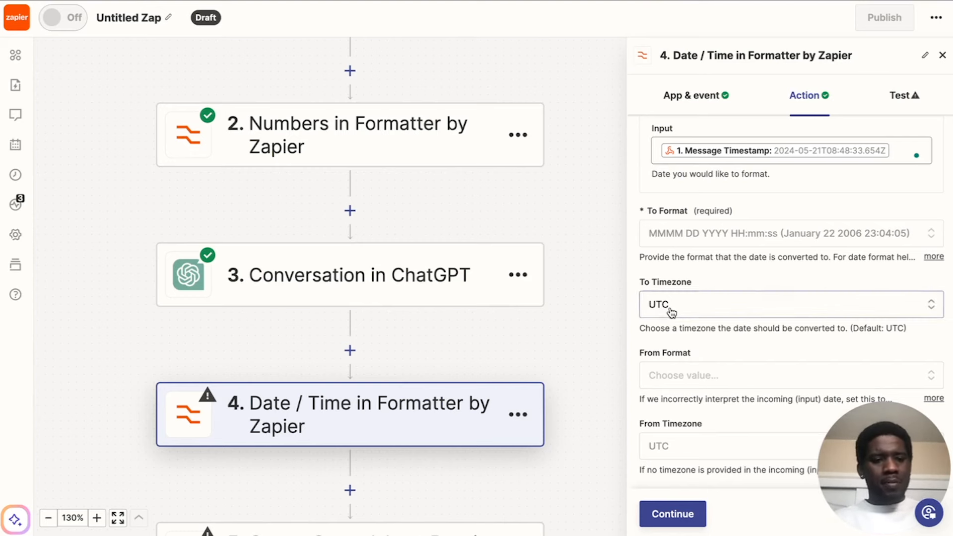
{"action": "left_click", "coordinate": [724, 303]}
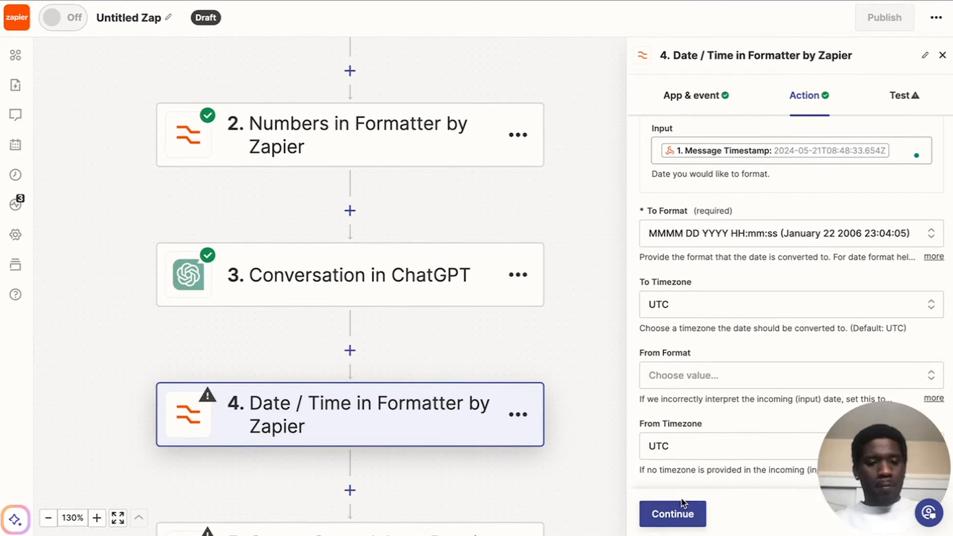
Test the Date / Time Formatter step and check its formatted output.
{"action": "left_click", "coordinate": [905, 96]}
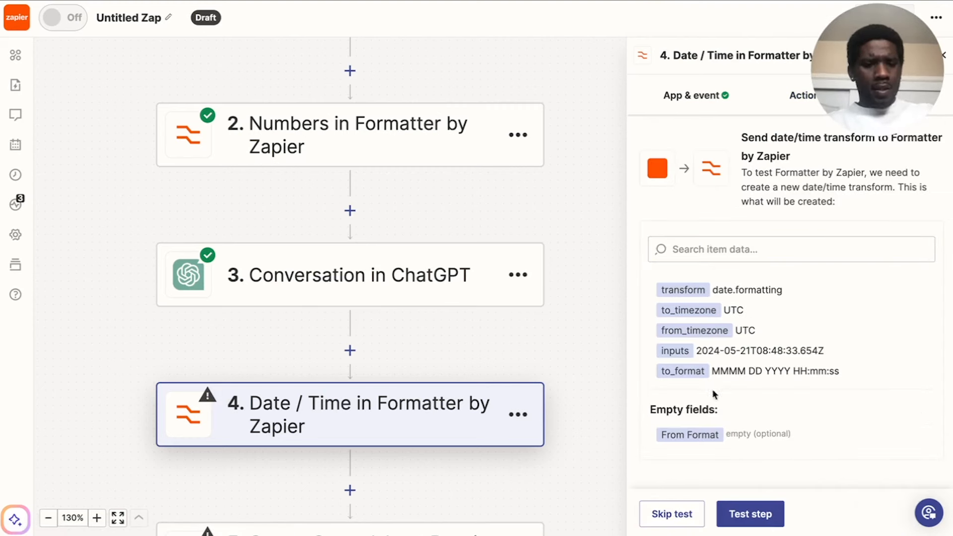
{"action": "left_click", "coordinate": [750, 513]}
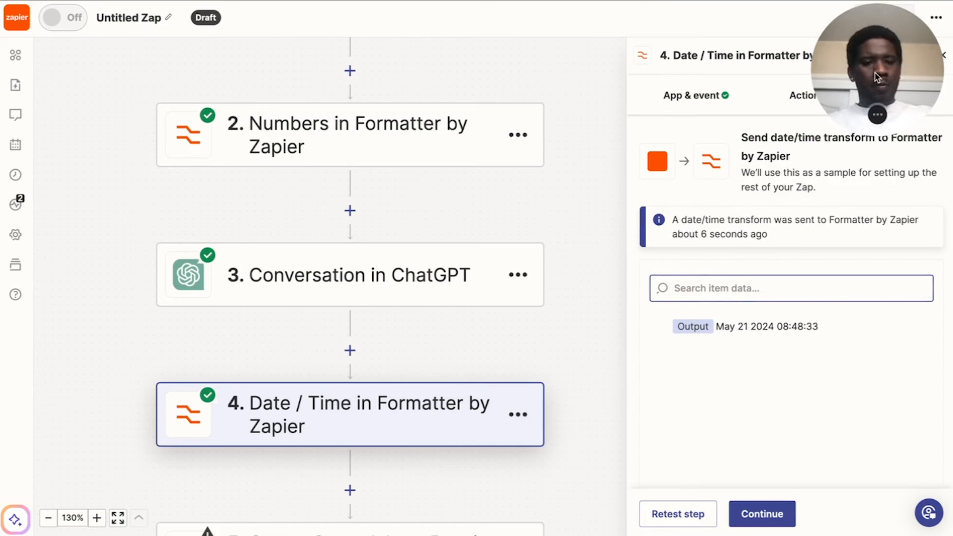
{"action": "left_click_drag", "start_coordinate": [877, 78], "coordinate": [884, 475]}
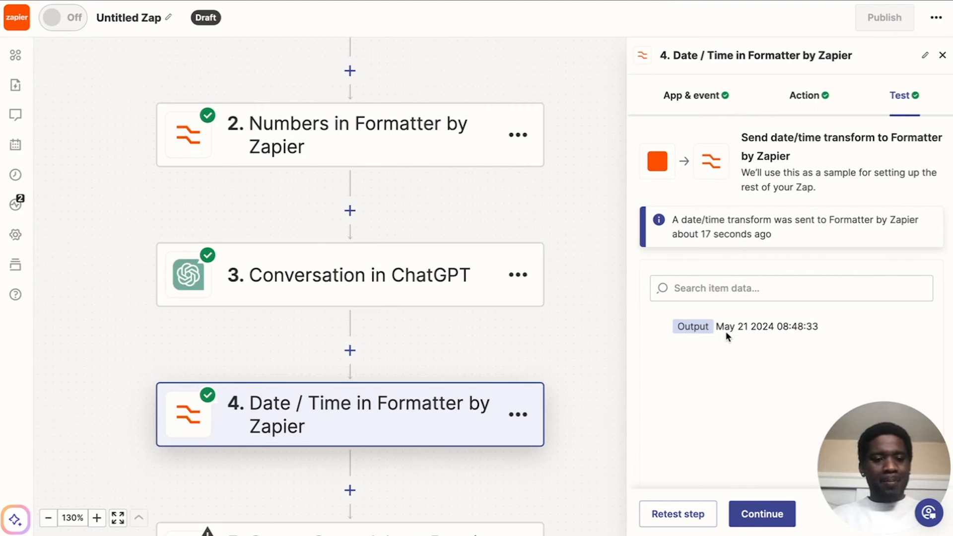
{"action": "left_click_drag", "start_coordinate": [717, 326], "coordinate": [842, 328]}
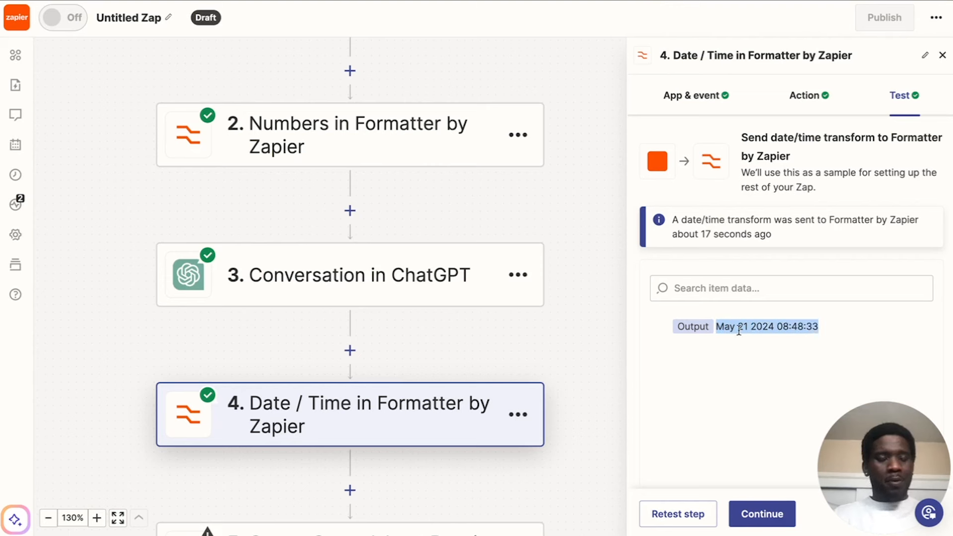
{"action": "left_click", "coordinate": [768, 327]}
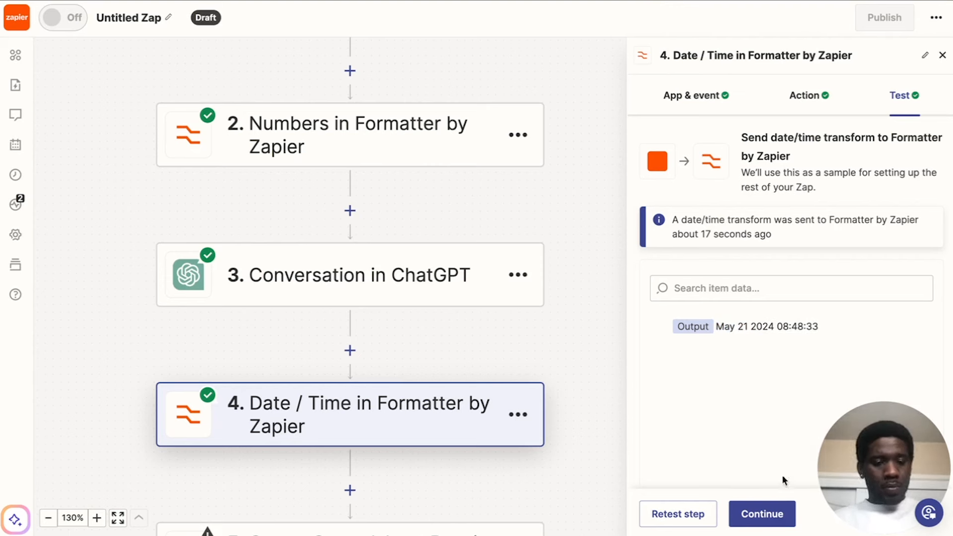
In the Create Spreadsheet Row action, replace the Date & Time mapping with the Output of the Date / Time Formatter step.
{"action": "left_click", "coordinate": [763, 514]}
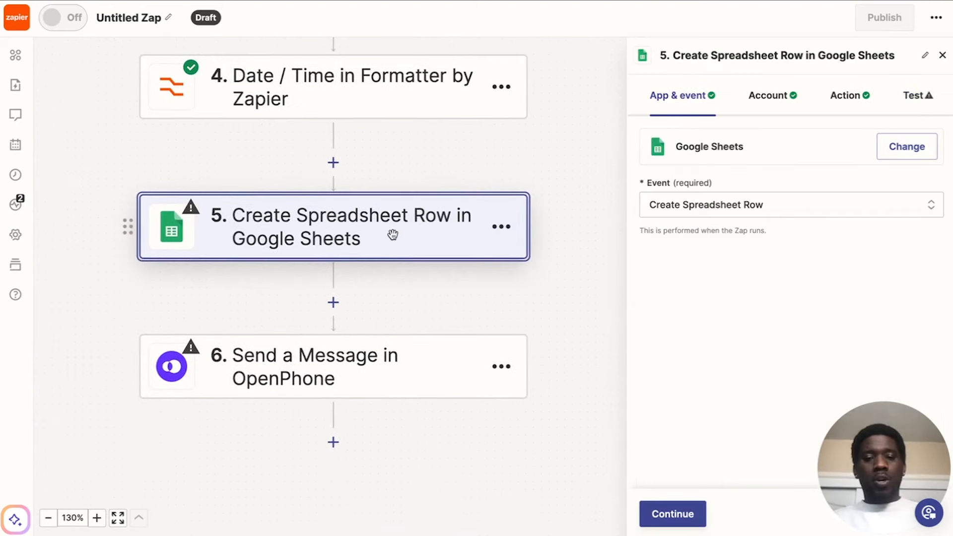
{"action": "left_click", "coordinate": [769, 97]}
{"action": "left_click", "coordinate": [842, 94]}
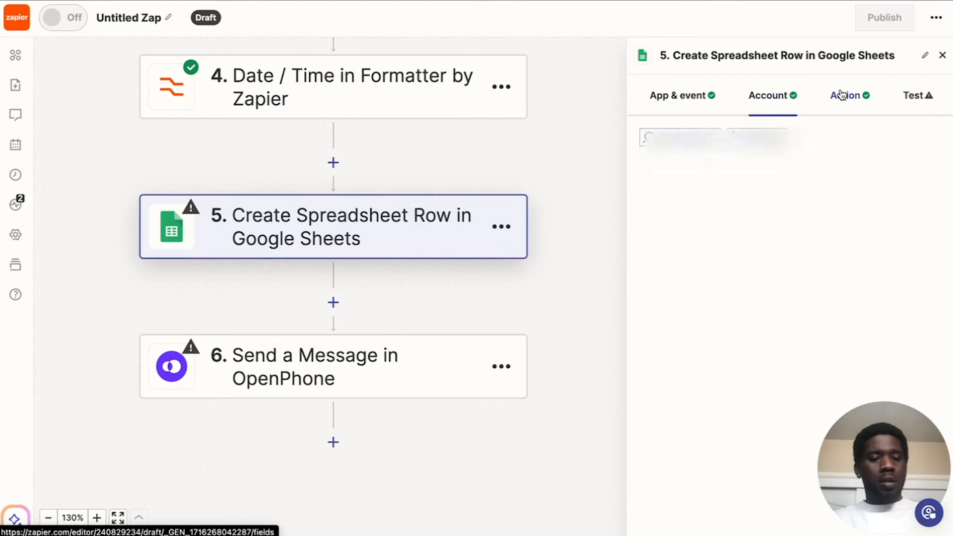
{"action": "scroll", "coordinate": [794, 223], "scroll_direction": "down", "scroll_amount": 3}
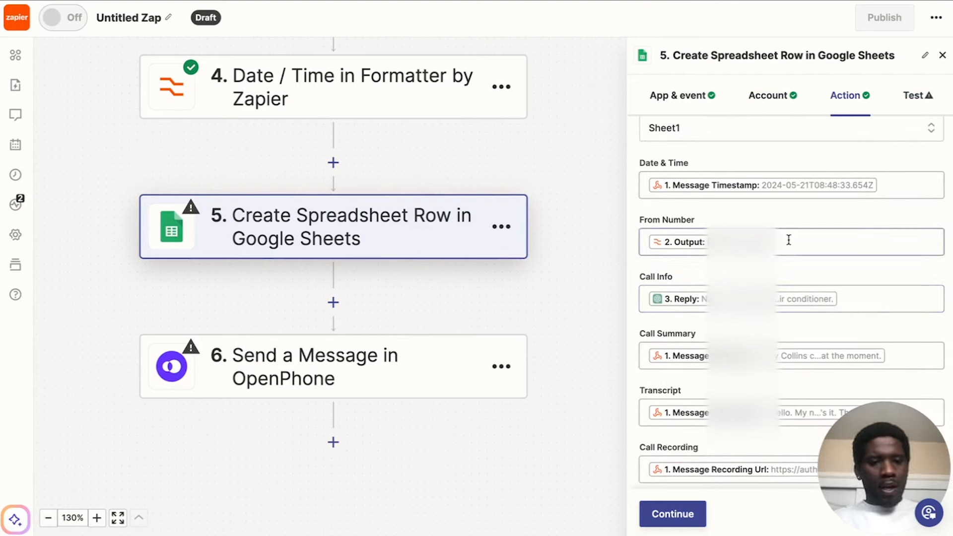
{"action": "scroll", "coordinate": [794, 241], "scroll_direction": "up", "scroll_amount": 1}
{"action": "left_click", "coordinate": [889, 214]}
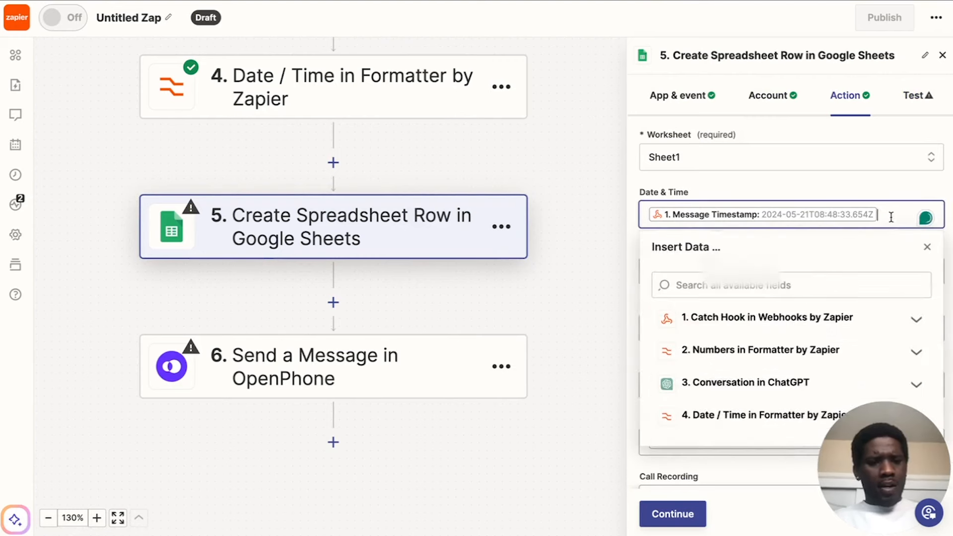
{"action": "key", "text": "BackSpace"}
{"action": "scroll", "coordinate": [752, 355], "scroll_direction": "down", "scroll_amount": 1}
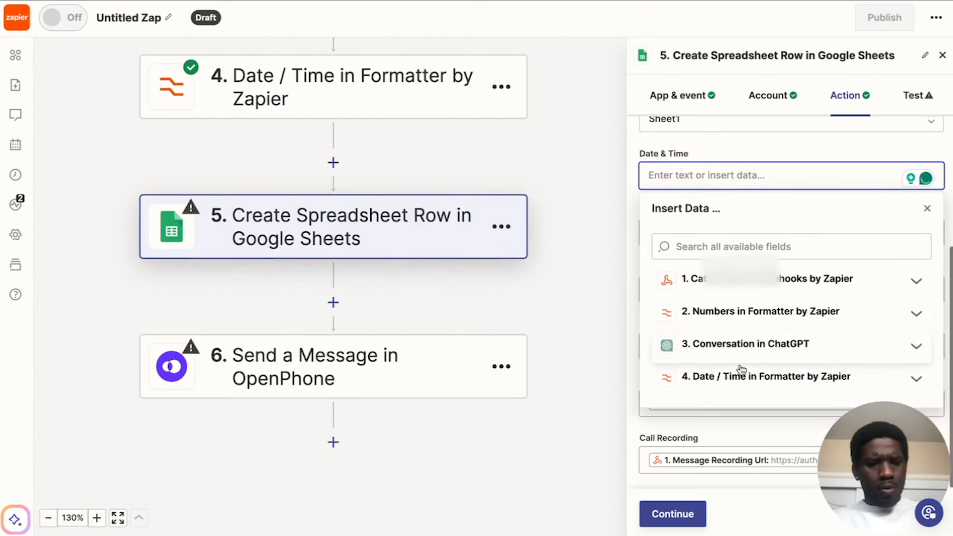
{"action": "left_click", "coordinate": [734, 383]}
{"action": "left_click", "coordinate": [710, 436]}
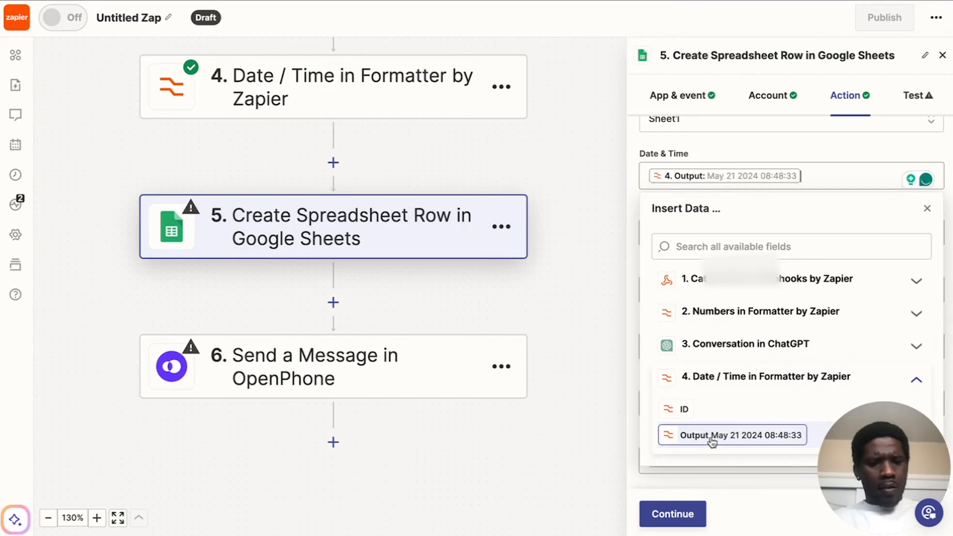
{"action": "left_click", "coordinate": [764, 147]}
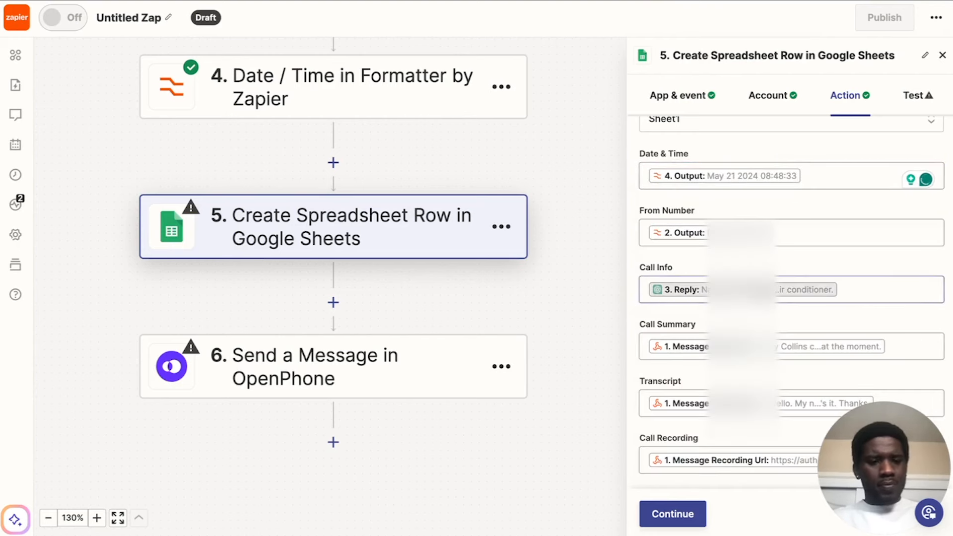
Check the column headers in the HVAC Call Dashboard sheet and run the test of the Create Spreadsheet Row action.
{"action": "scroll", "coordinate": [792, 298], "scroll_direction": "up", "scroll_amount": 4}
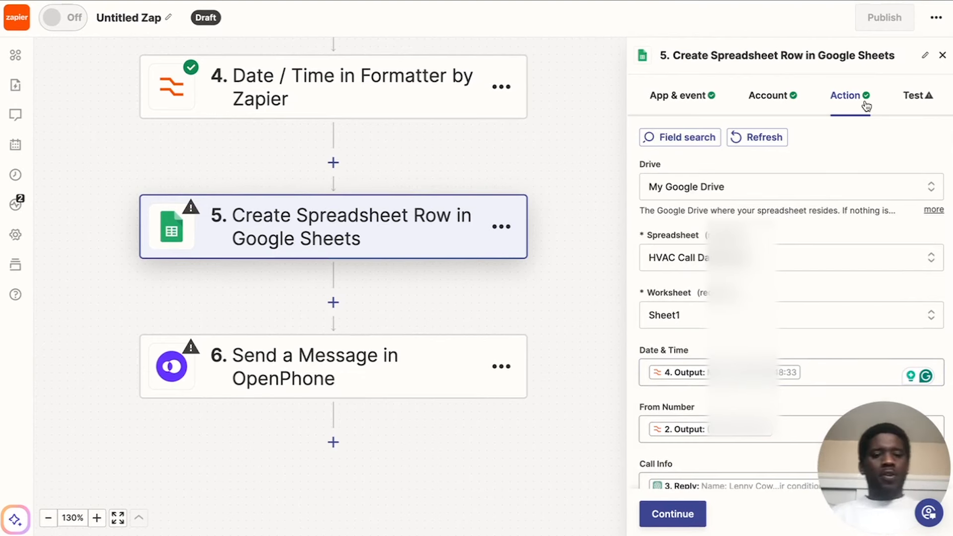
{"action": "left_click", "coordinate": [912, 98]}
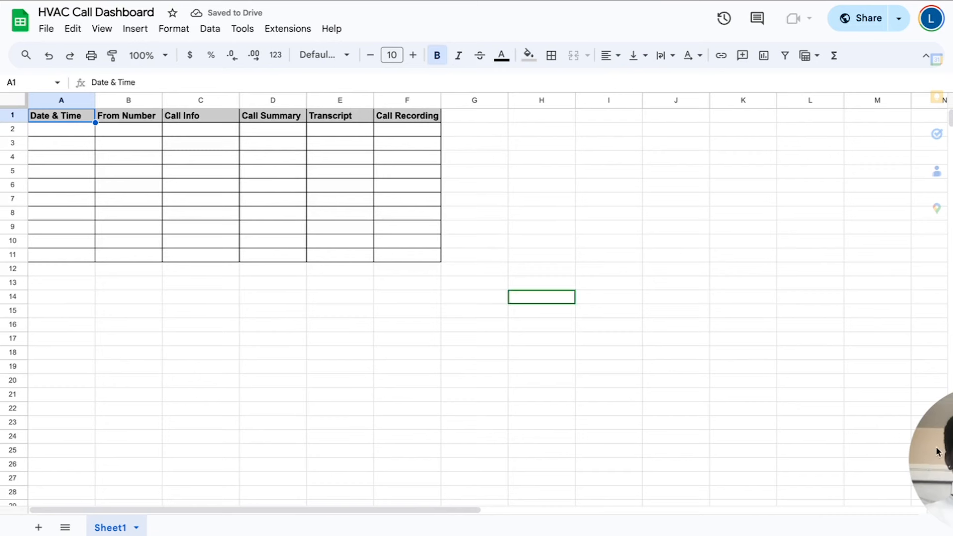
{"action": "left_click", "coordinate": [620, 313]}
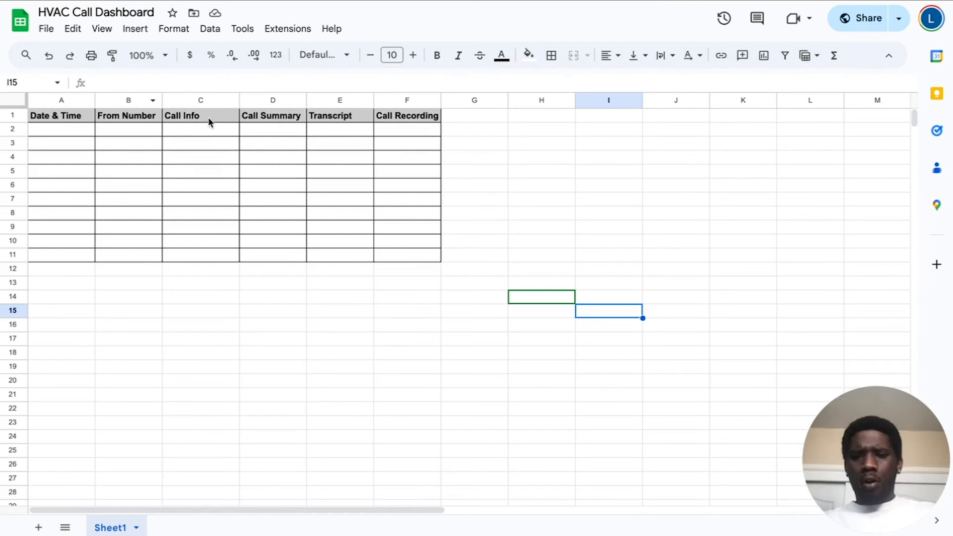
{"action": "left_click", "coordinate": [411, 117]}
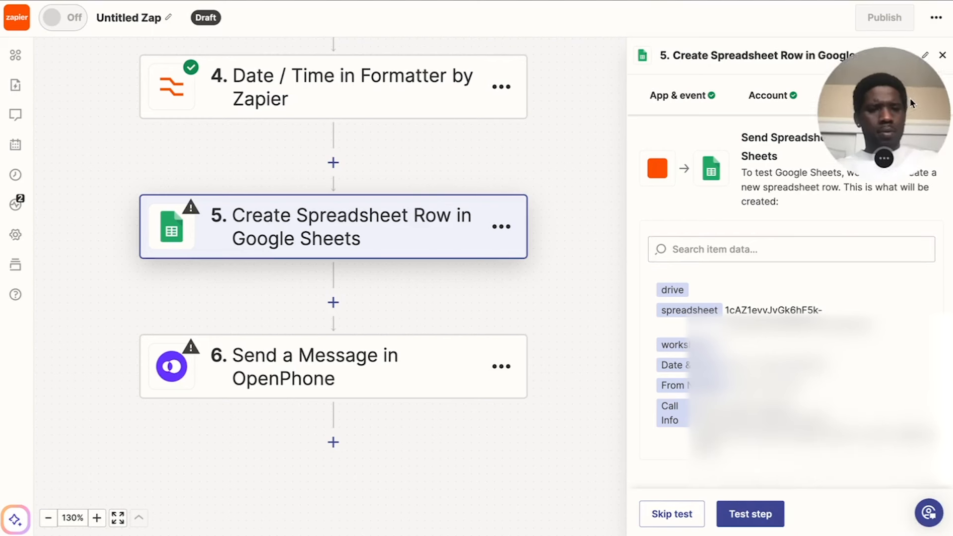
{"action": "left_click", "coordinate": [754, 511]}
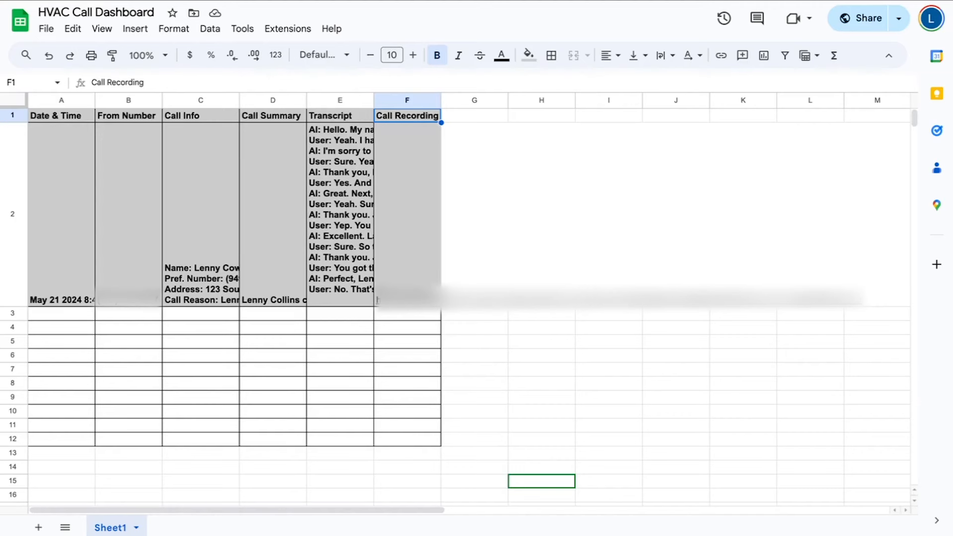
Switch to Google Sheets and examine the test row's date and call recording cells in the HVAC Call Dashboard.
{"action": "left_click", "coordinate": [559, 370]}
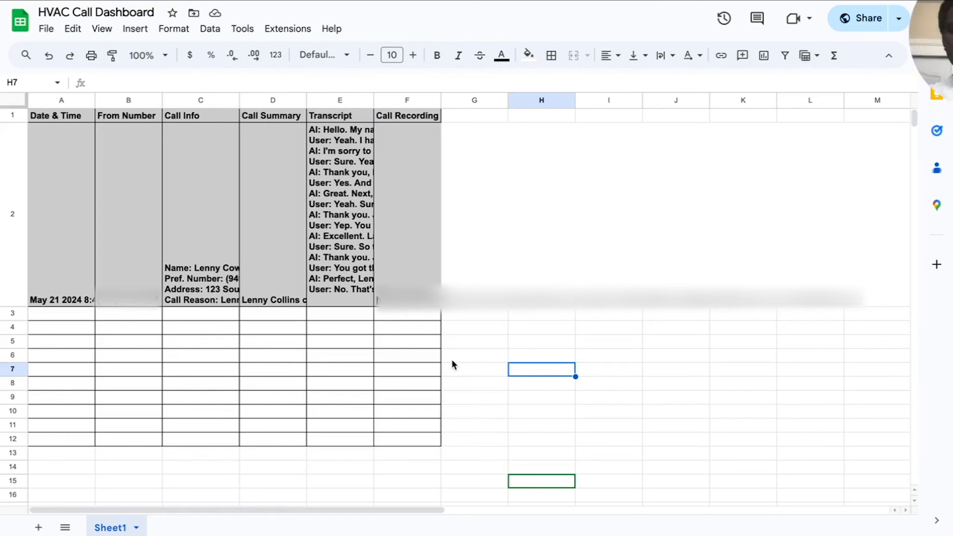
{"action": "left_click", "coordinate": [381, 240]}
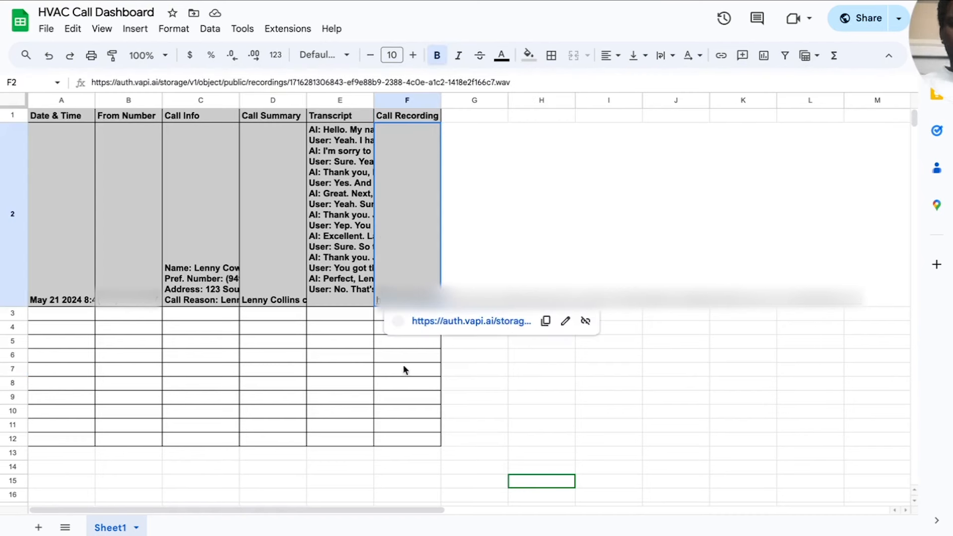
{"action": "left_click", "coordinate": [400, 384]}
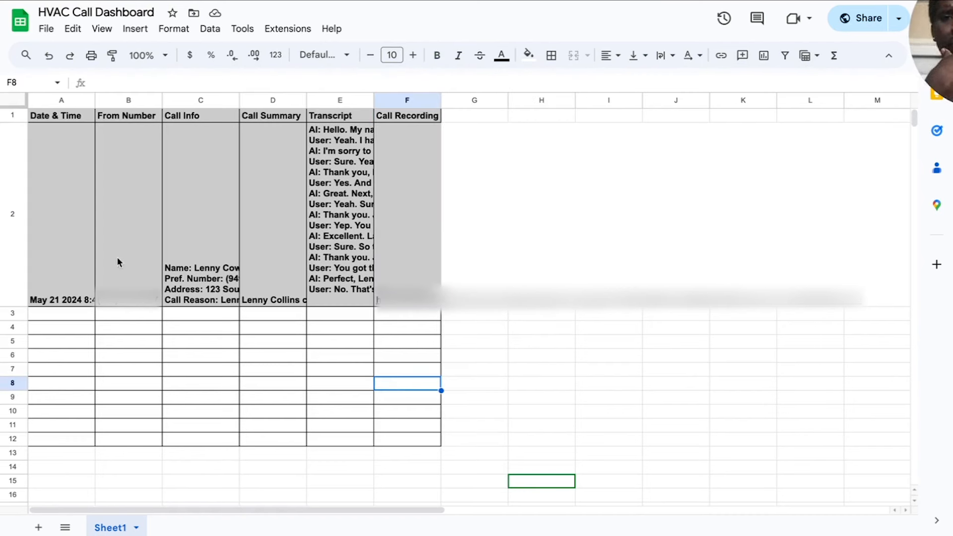
{"action": "left_click", "coordinate": [84, 266]}
{"action": "left_click", "coordinate": [454, 332]}
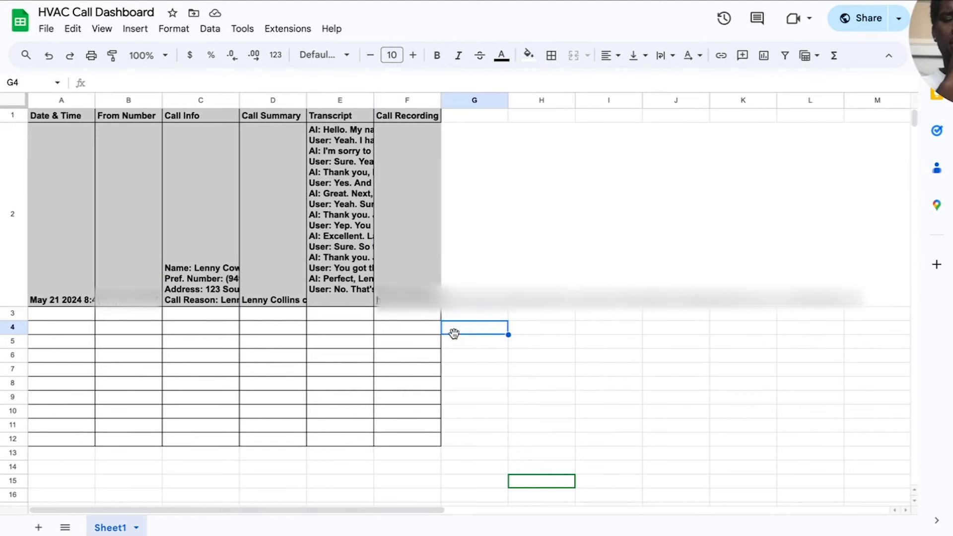
{"action": "left_click_drag", "start_coordinate": [946, 42], "coordinate": [892, 469]}
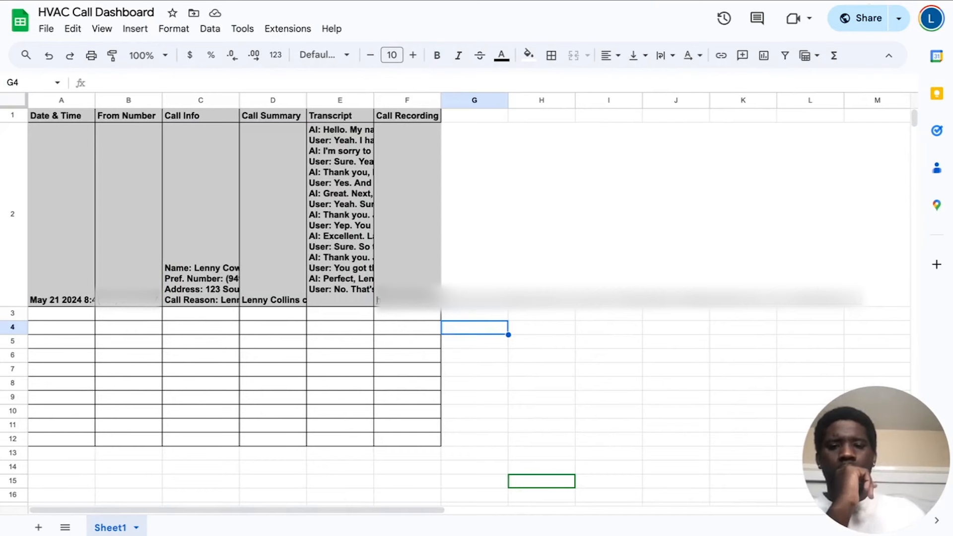
Reset the grey fill of the test row A2:F2 and the table cells A2:F12, leaving the header row shaded.
{"action": "left_click", "coordinate": [372, 342]}
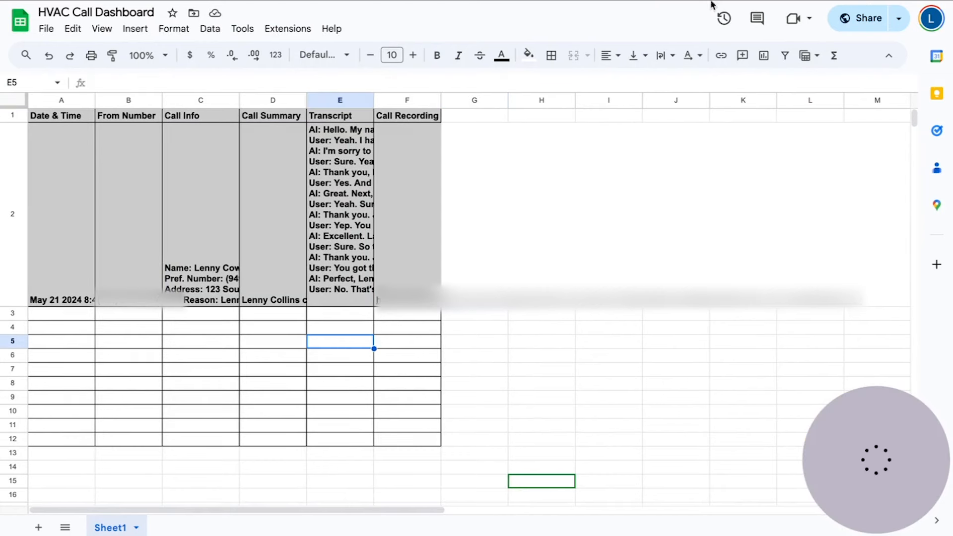
{"action": "left_click", "coordinate": [561, 385]}
{"action": "left_click_drag", "start_coordinate": [59, 240], "coordinate": [396, 233]}
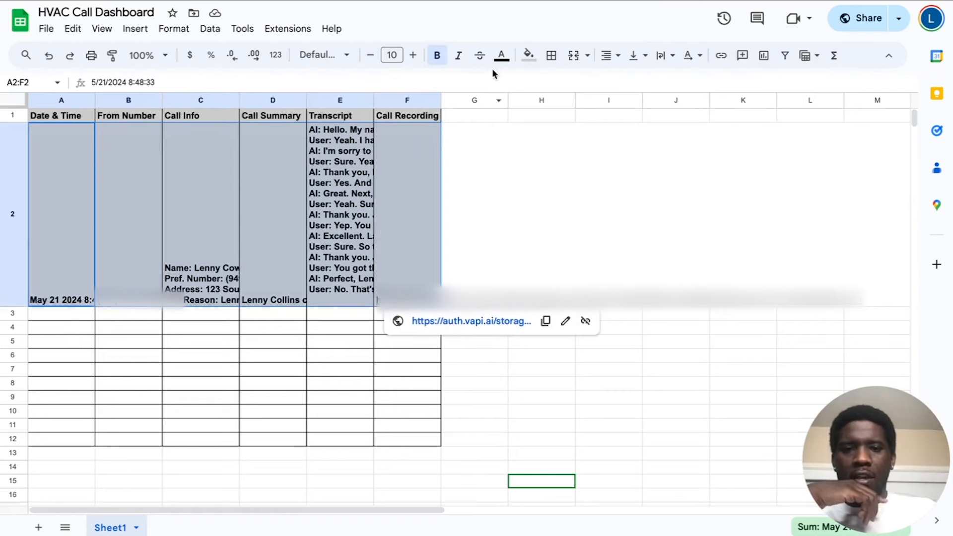
{"action": "left_click", "coordinate": [529, 55]}
{"action": "left_click", "coordinate": [548, 81]}
{"action": "left_click", "coordinate": [514, 248]}
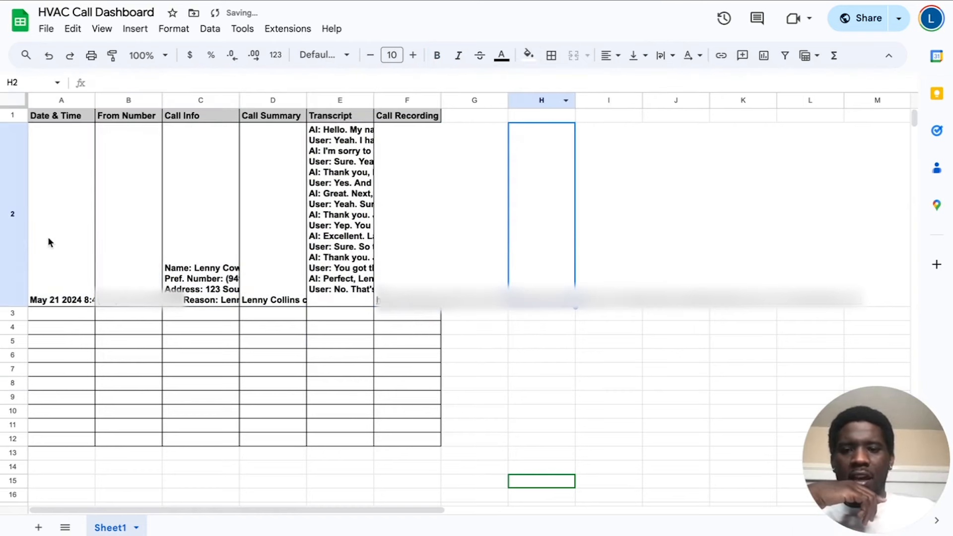
{"action": "left_click_drag", "start_coordinate": [63, 217], "coordinate": [406, 444]}
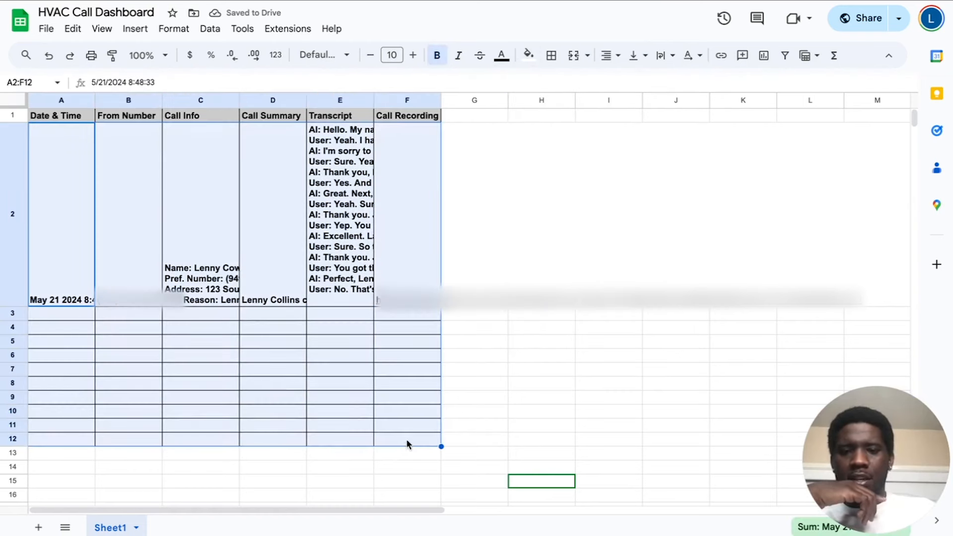
{"action": "left_click", "coordinate": [552, 82]}
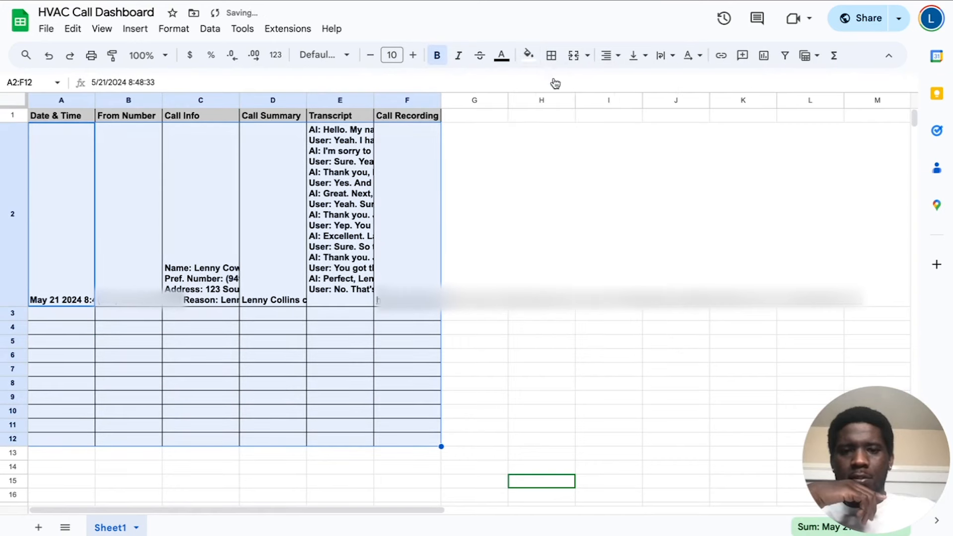
{"action": "left_click", "coordinate": [553, 266]}
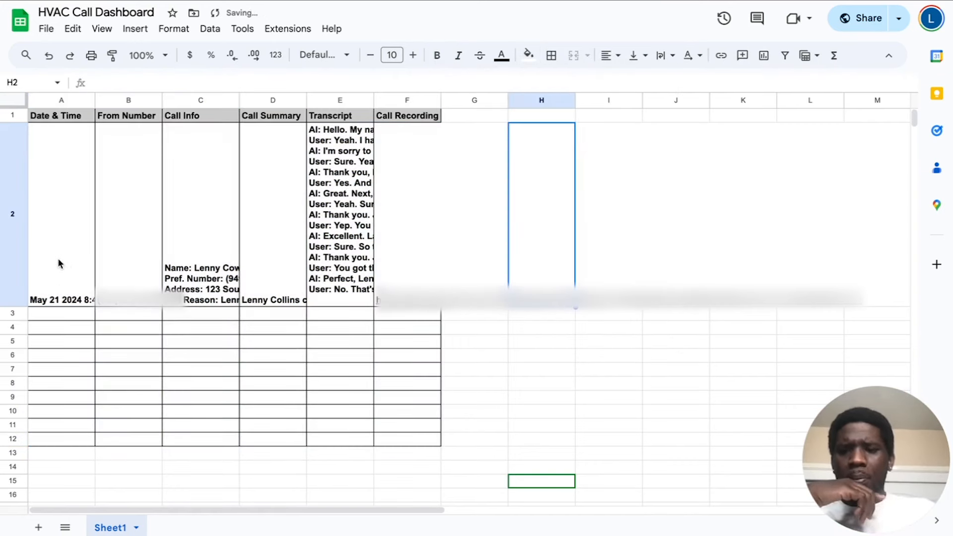
Widen the Date & Time column to show the full timestamp and fit the Call Info column to its contents.
{"action": "left_click", "coordinate": [94, 100]}
{"action": "left_click_drag", "start_coordinate": [95, 100], "coordinate": [117, 100]}
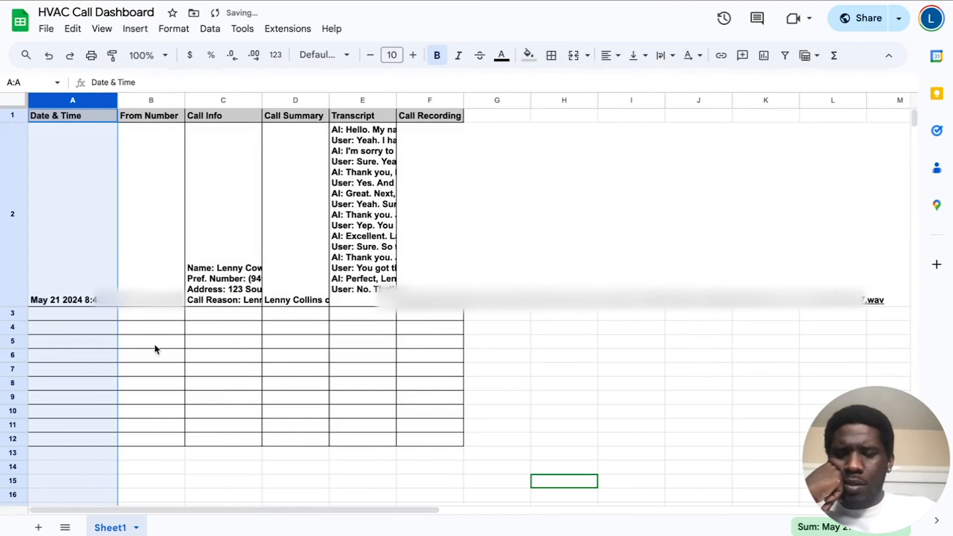
{"action": "left_click", "coordinate": [39, 278]}
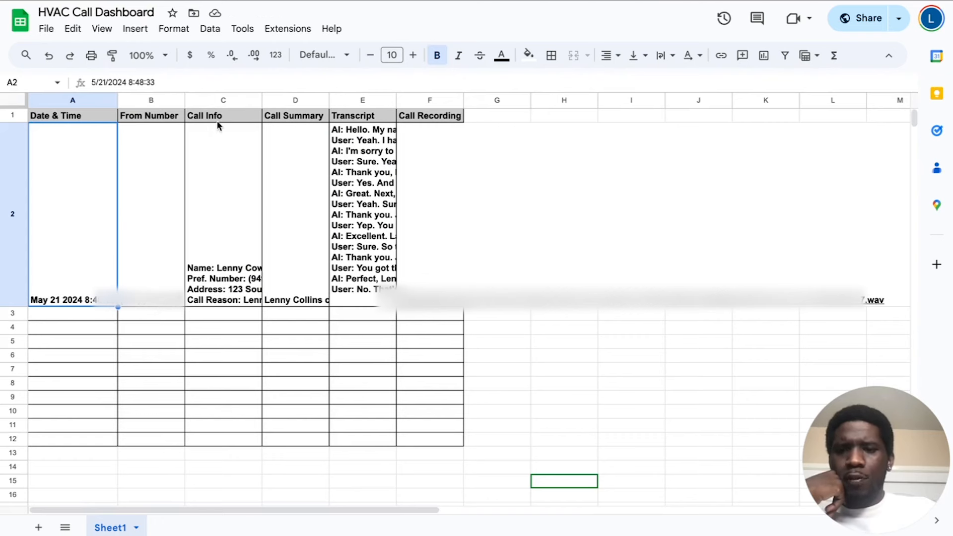
{"action": "double_click", "coordinate": [261, 99]}
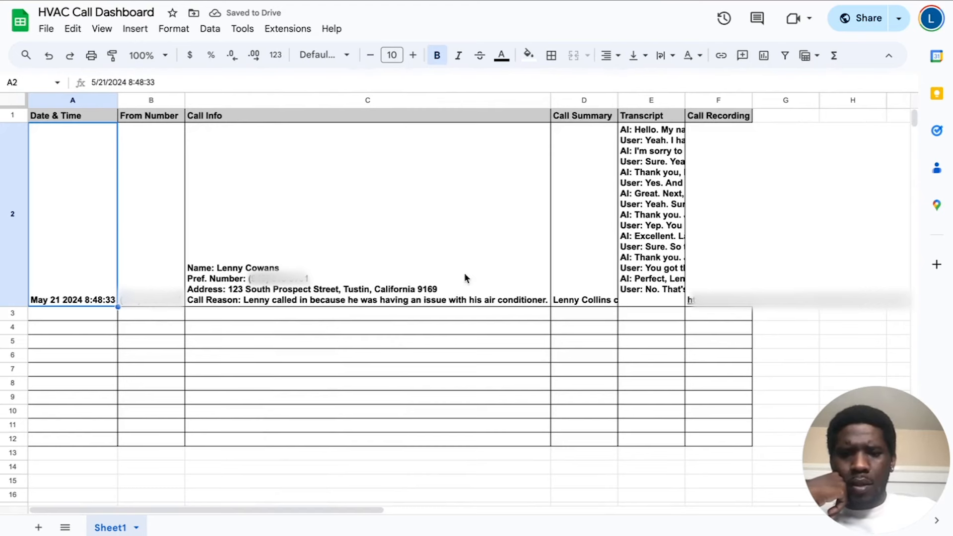
Fit the Call Summary column to the full length of its text.
{"action": "left_click", "coordinate": [582, 232]}
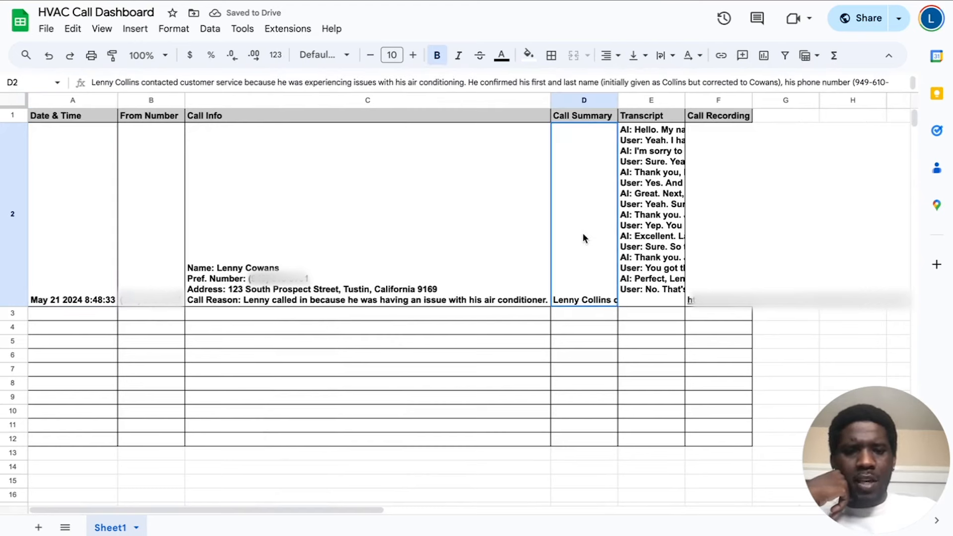
{"action": "double_click", "coordinate": [617, 100]}
{"action": "scroll", "coordinate": [644, 238], "scroll_direction": "right", "scroll_amount": 10}
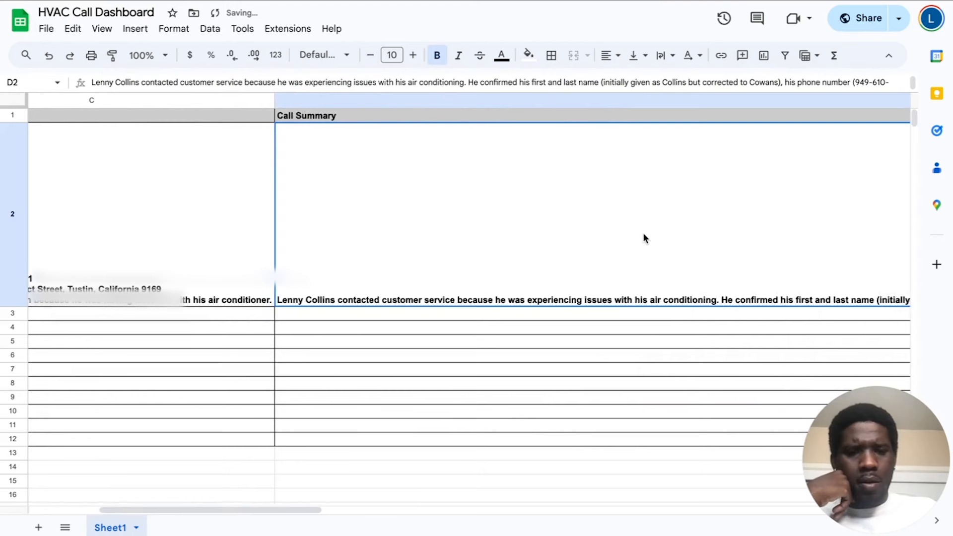
{"action": "scroll", "coordinate": [645, 238], "scroll_direction": "right", "scroll_amount": 5}
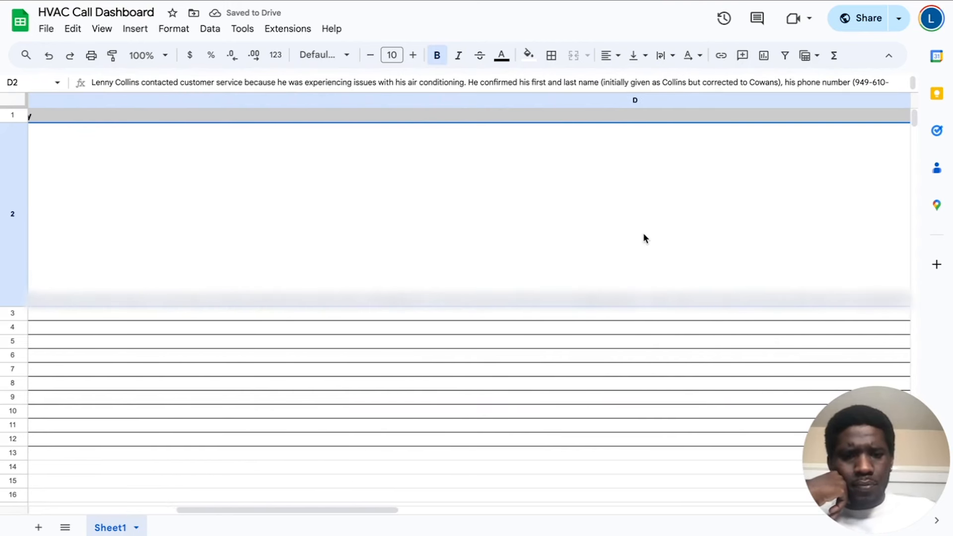
{"action": "scroll", "coordinate": [645, 238], "scroll_direction": "right", "scroll_amount": 5}
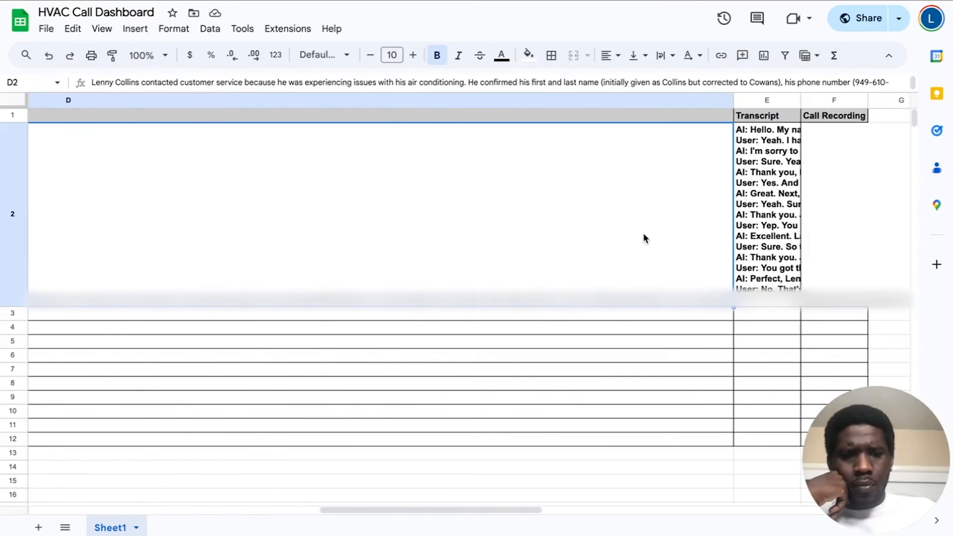
Narrow the Call Summary column to about the width of its header.
{"action": "left_click_drag", "start_coordinate": [733, 101], "coordinate": [375, 114]}
{"action": "scroll", "coordinate": [237, 220], "scroll_direction": "left", "scroll_amount": 7}
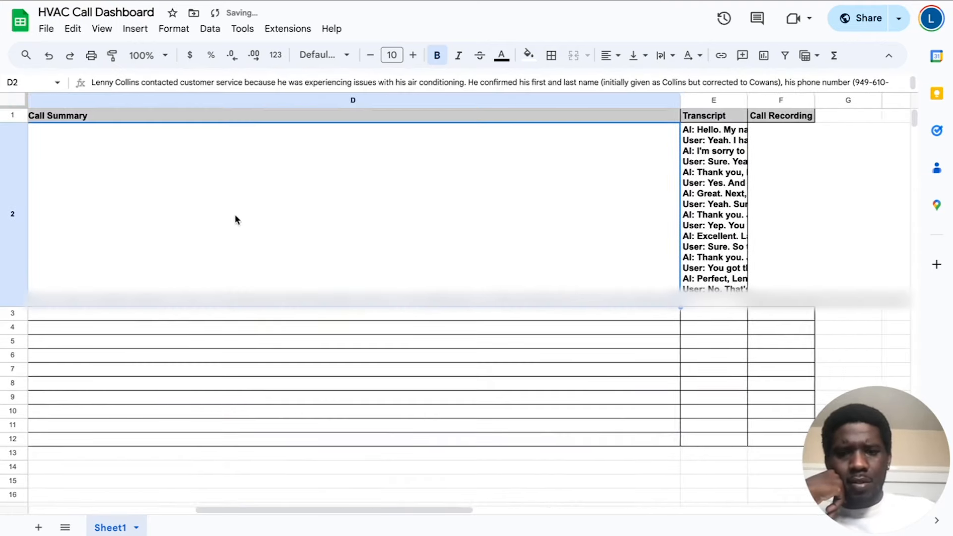
{"action": "left_click_drag", "start_coordinate": [733, 99], "coordinate": [141, 156]}
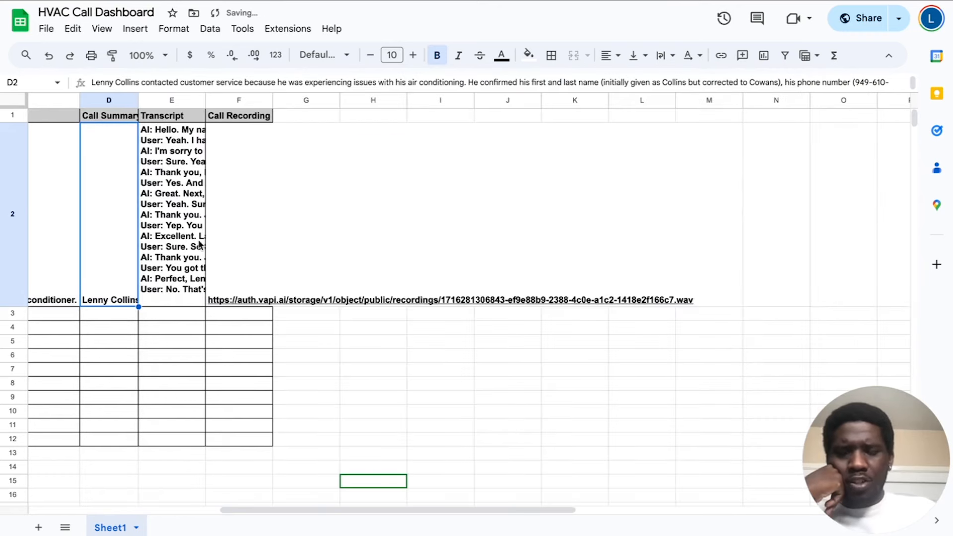
{"action": "scroll", "coordinate": [198, 243], "scroll_direction": "left", "scroll_amount": 9}
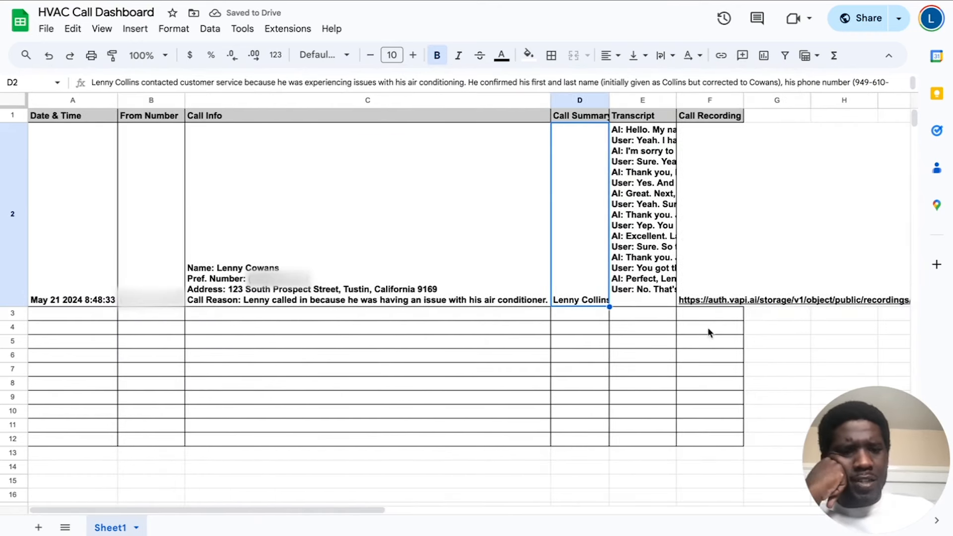
Examine the test row's call info, call summary, transcript and call recording cells in the HVAC Call Dashboard.
{"action": "left_click", "coordinate": [715, 302]}
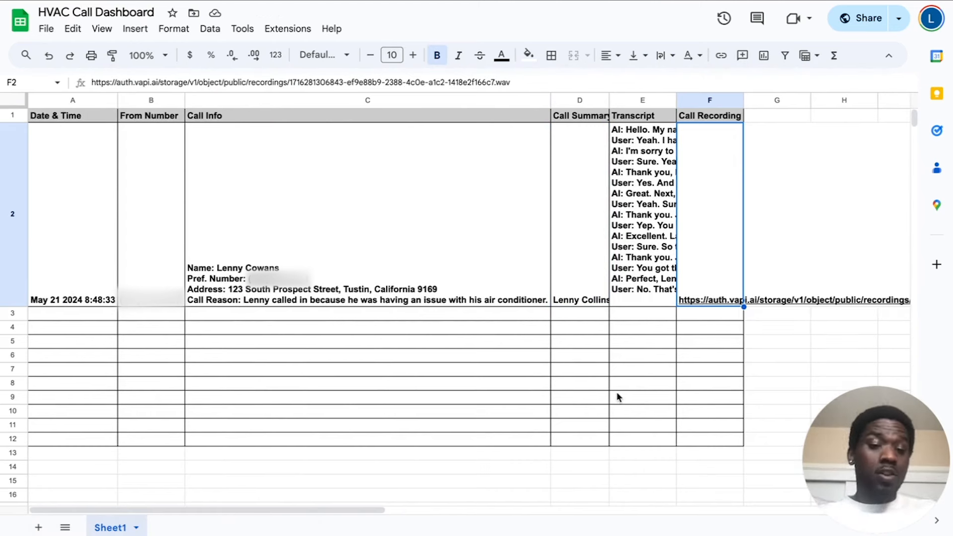
{"action": "left_click", "coordinate": [708, 368]}
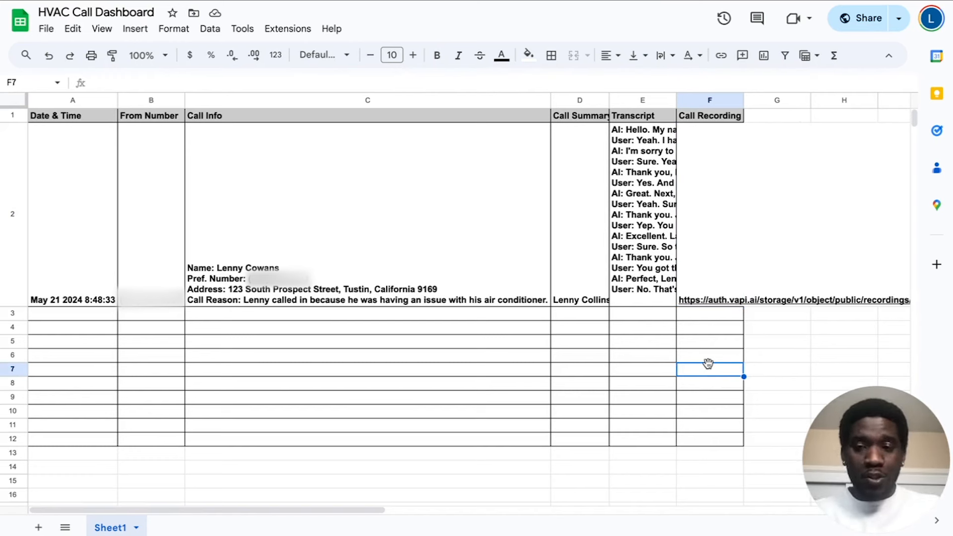
{"action": "left_click", "coordinate": [420, 223]}
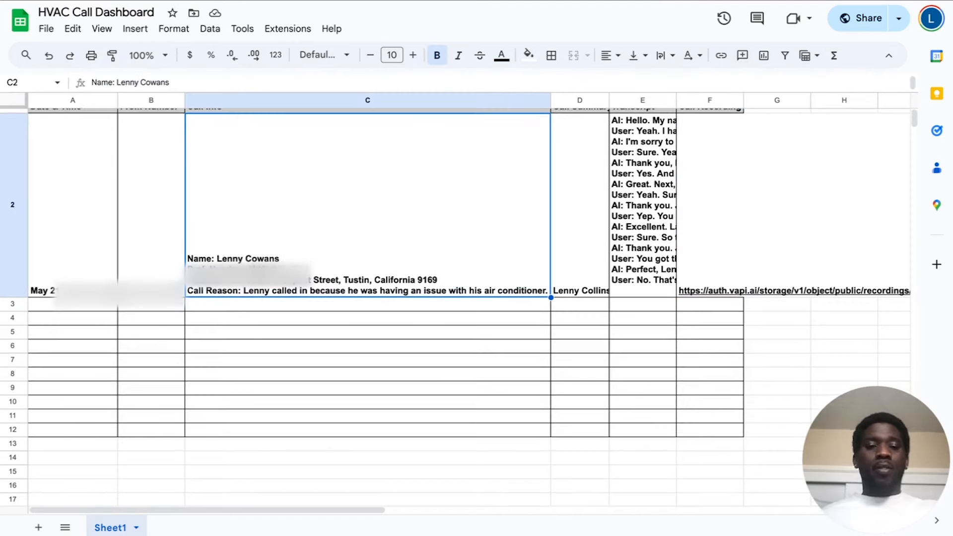
{"action": "scroll", "coordinate": [395, 226], "scroll_direction": "right", "scroll_amount": 2}
{"action": "left_click", "coordinate": [589, 174]}
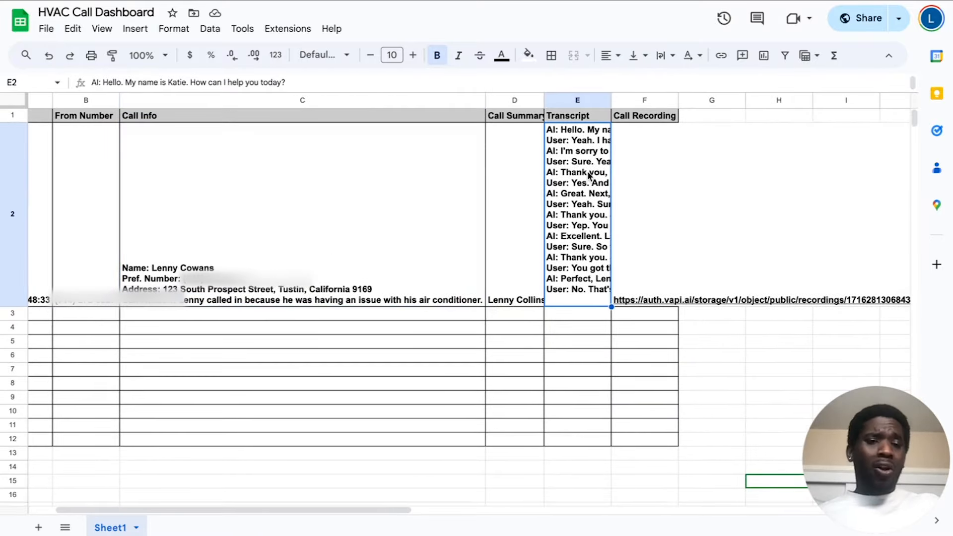
{"action": "left_click", "coordinate": [525, 162]}
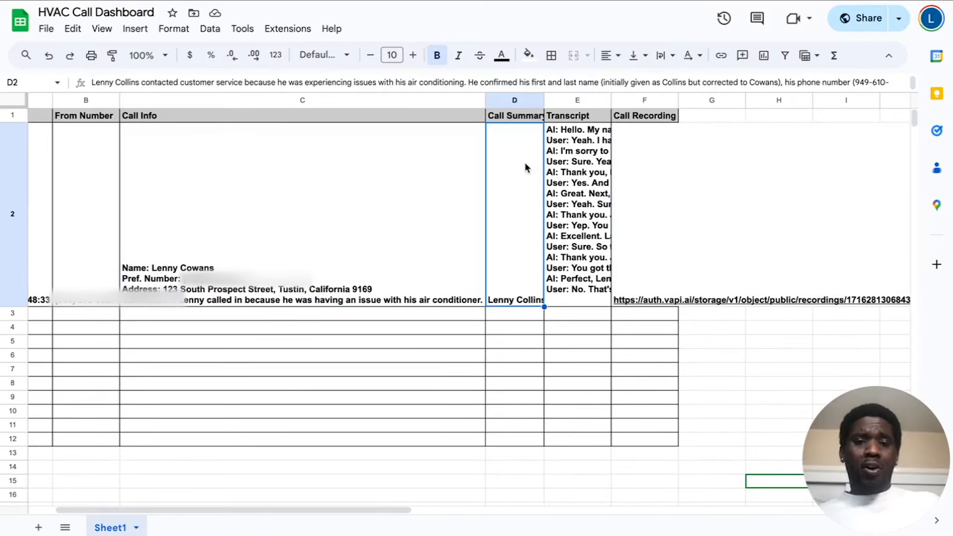
{"action": "left_click", "coordinate": [599, 169]}
{"action": "mouse_move", "coordinate": [657, 213]}
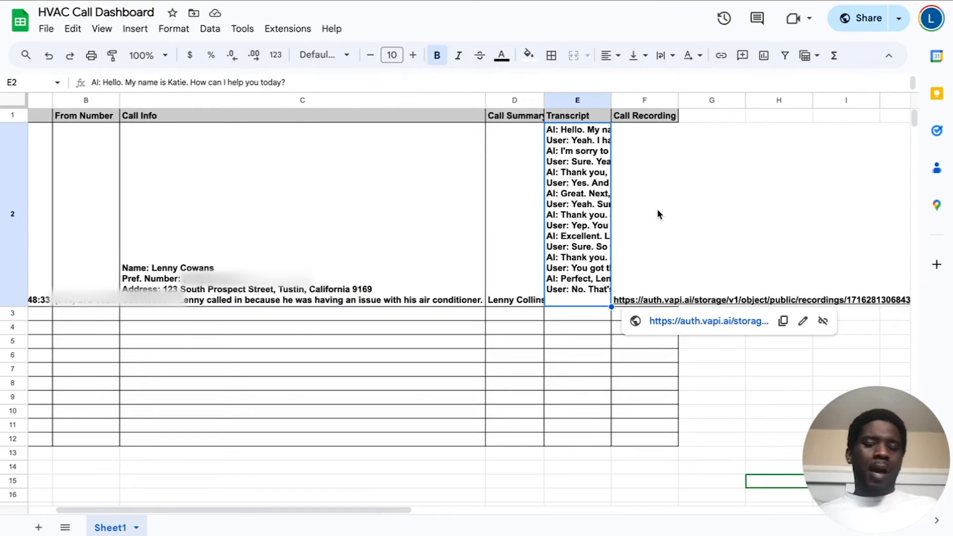
{"action": "left_click", "coordinate": [657, 214]}
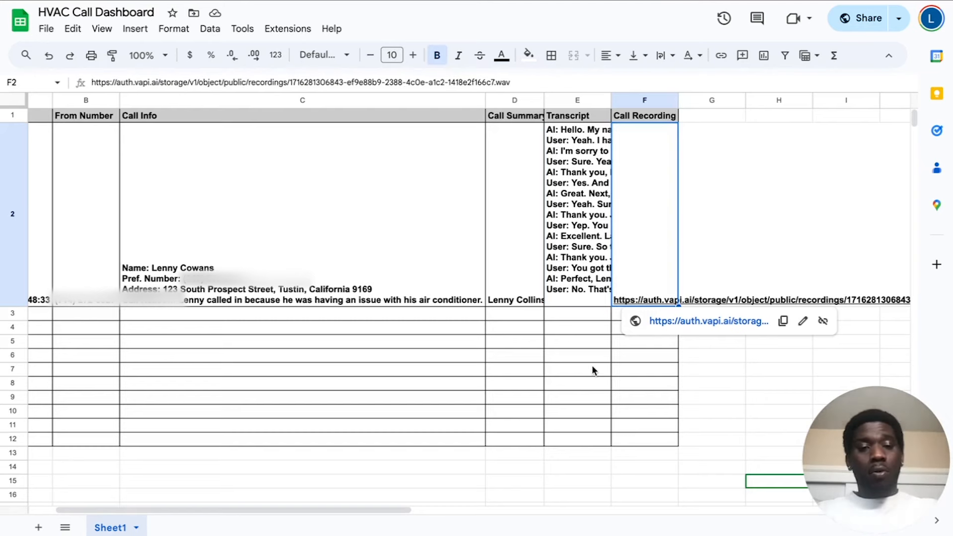
{"action": "scroll", "coordinate": [591, 365], "scroll_direction": "left", "scroll_amount": 2}
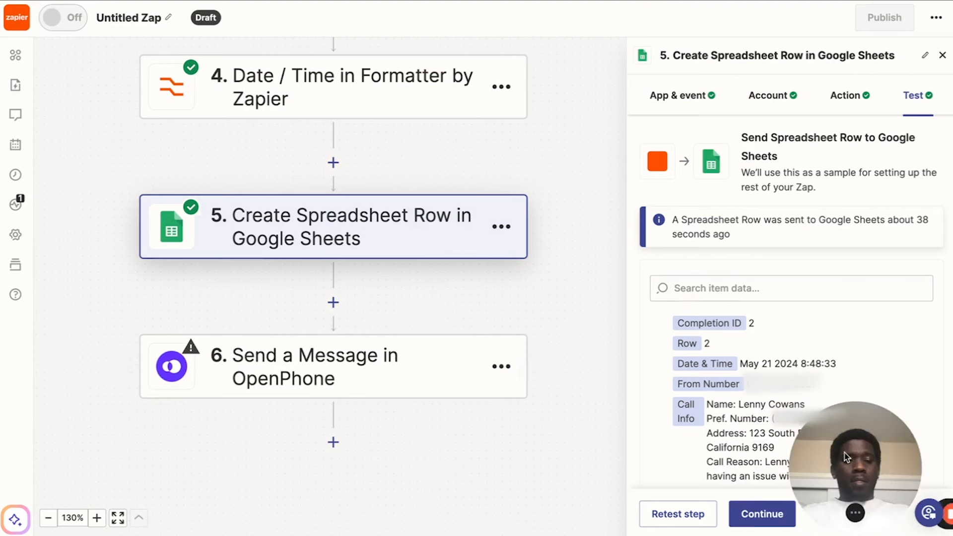
Switch to Zapier and continue through the event, account and message settings of the Send a Message in OpenPhone step.
{"action": "left_click", "coordinate": [757, 514]}
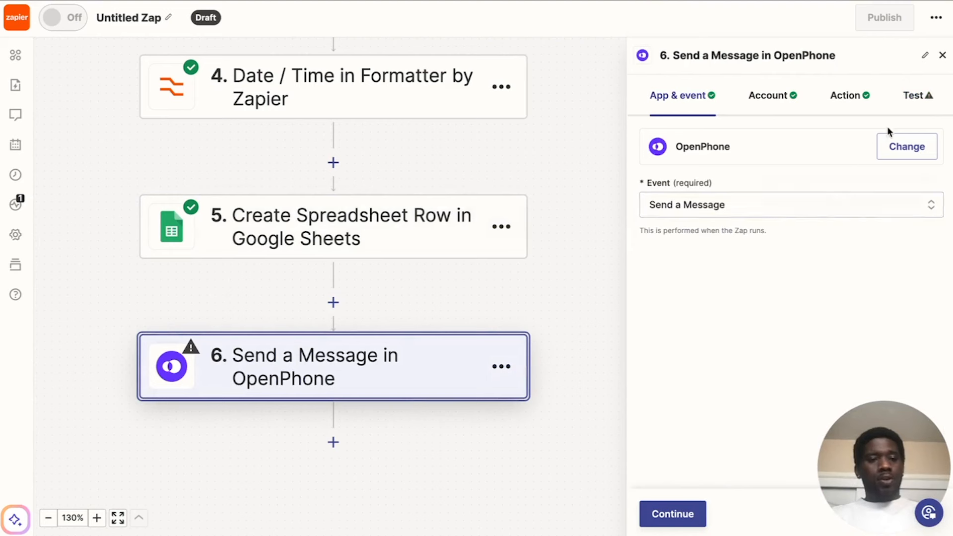
{"action": "left_click", "coordinate": [668, 515]}
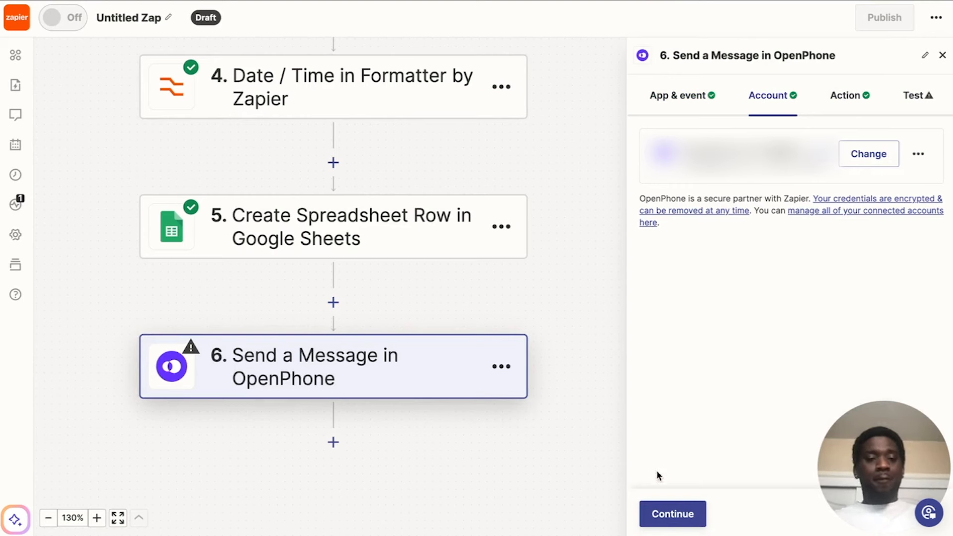
{"action": "left_click", "coordinate": [664, 514]}
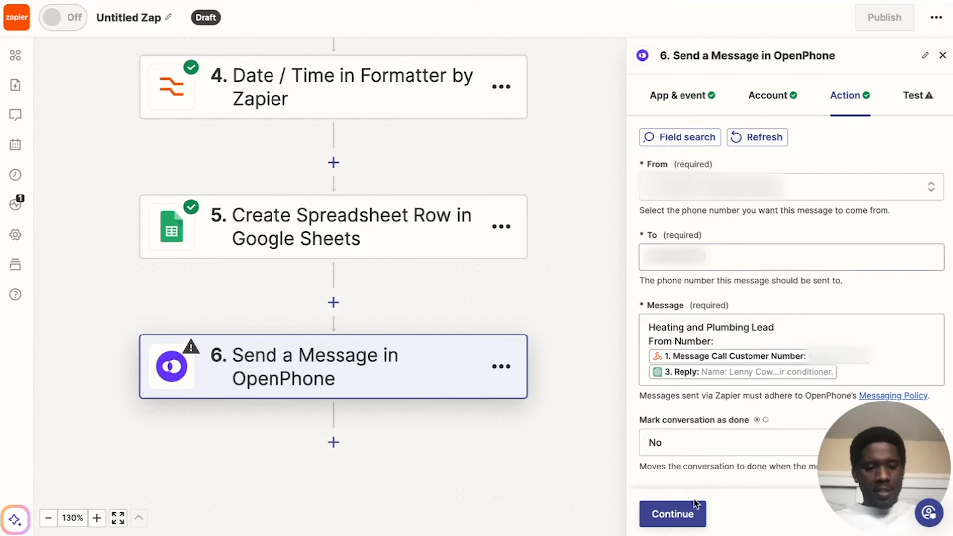
{"action": "left_click", "coordinate": [663, 515]}
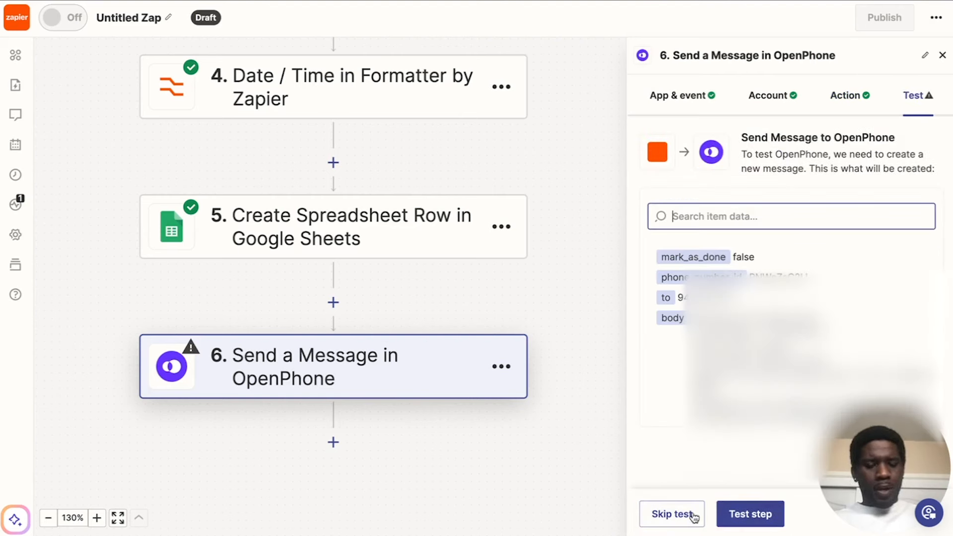
Skip the test of the OpenPhone message step and publish the Zap, dismissing the notification.
{"action": "left_click", "coordinate": [681, 516]}
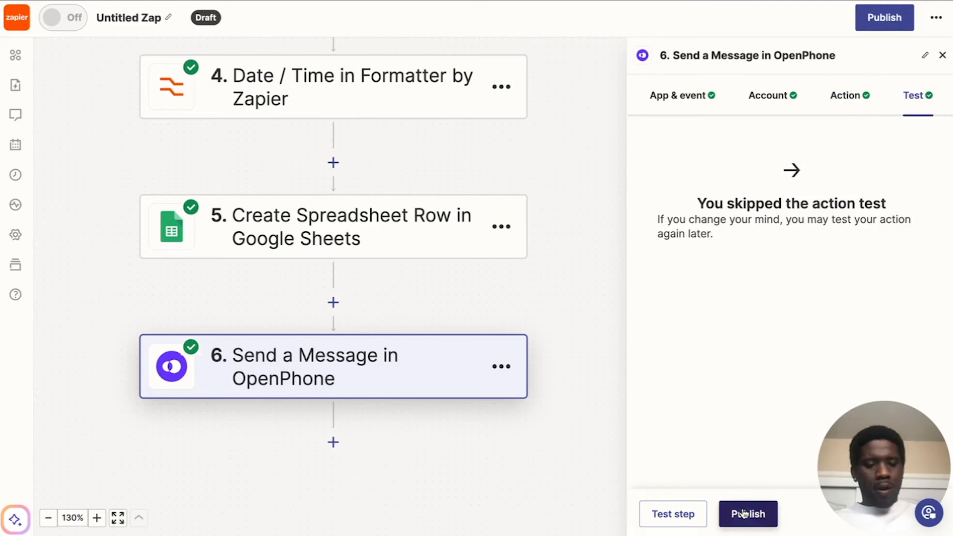
{"action": "left_click", "coordinate": [749, 514]}
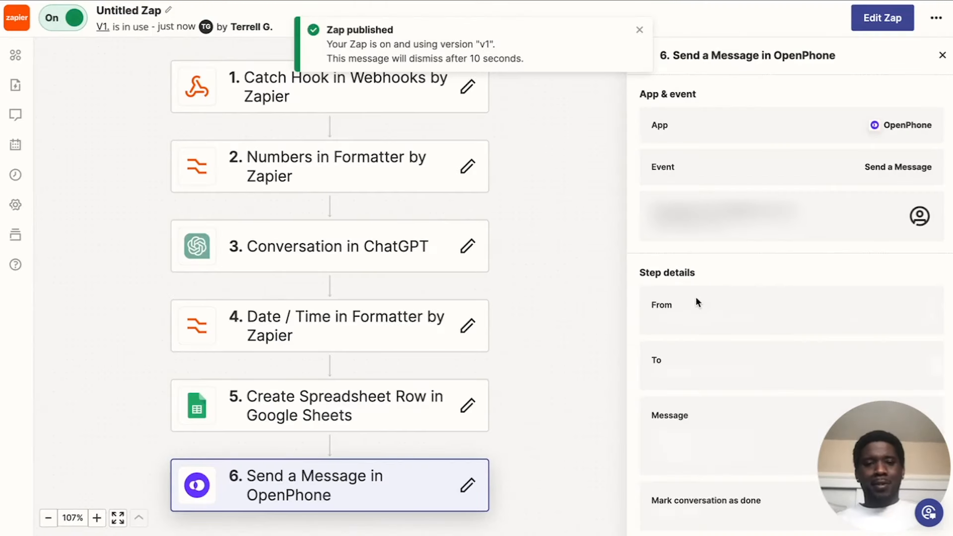
{"action": "left_click", "coordinate": [640, 32]}
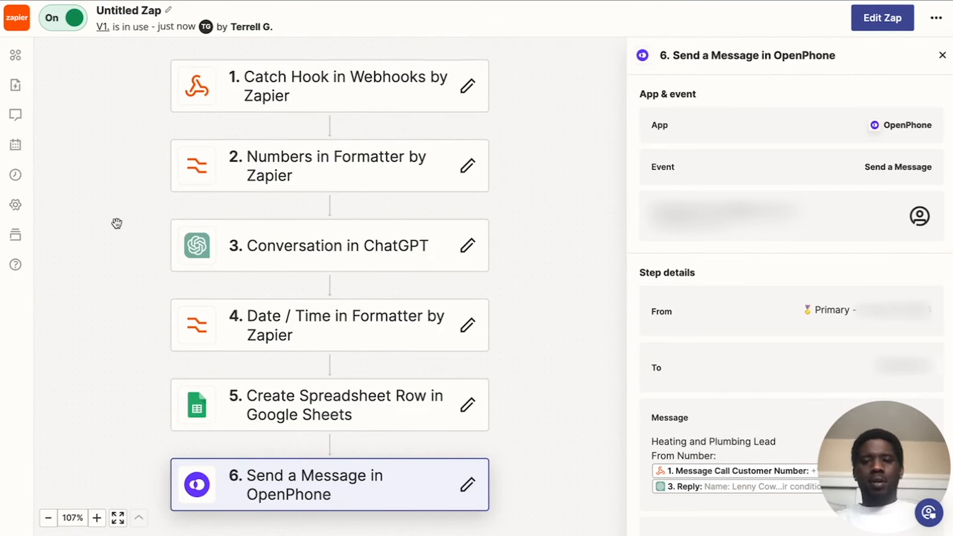
Rename the Zap as HVAC Receptionist.
{"action": "left_click", "coordinate": [140, 11]}
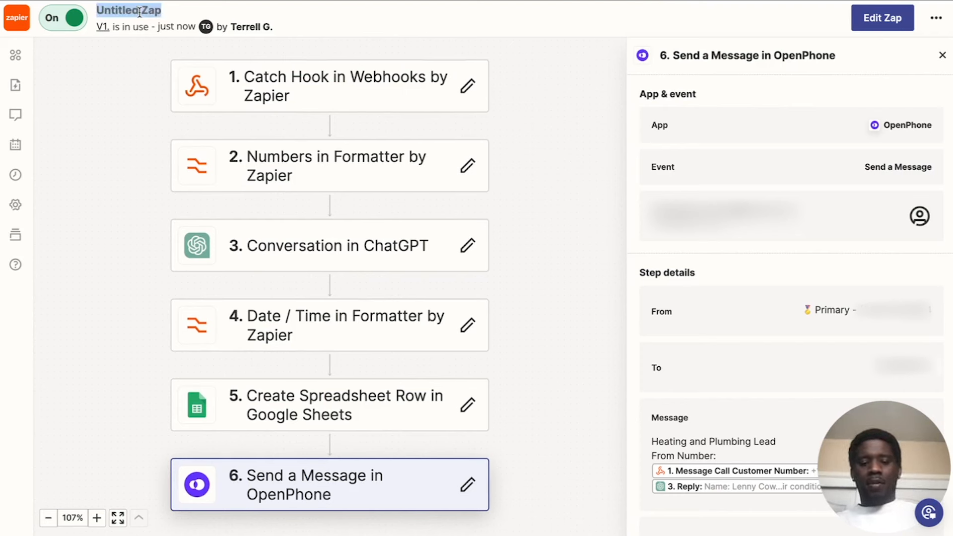
{"action": "type", "text": "HVAC"}
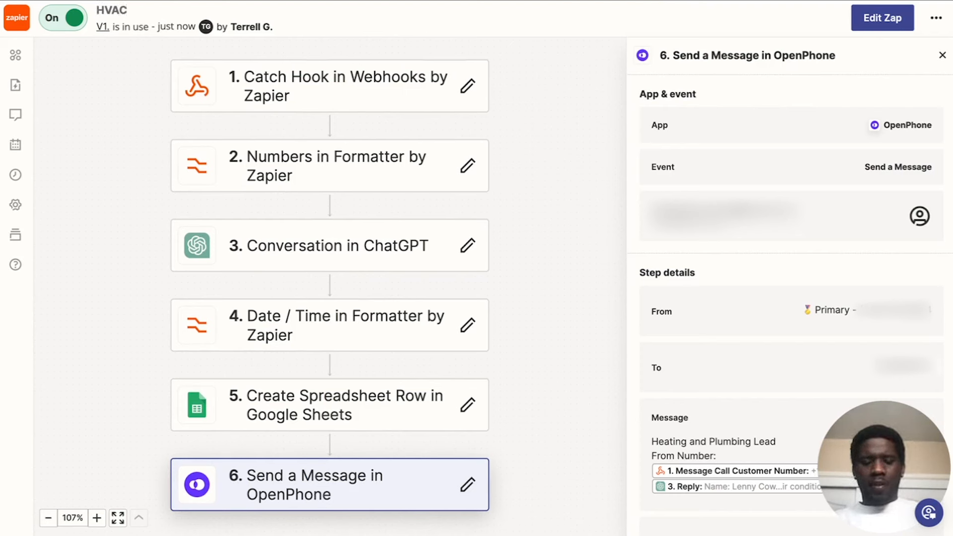
{"action": "type", "text": " Receptiono"}
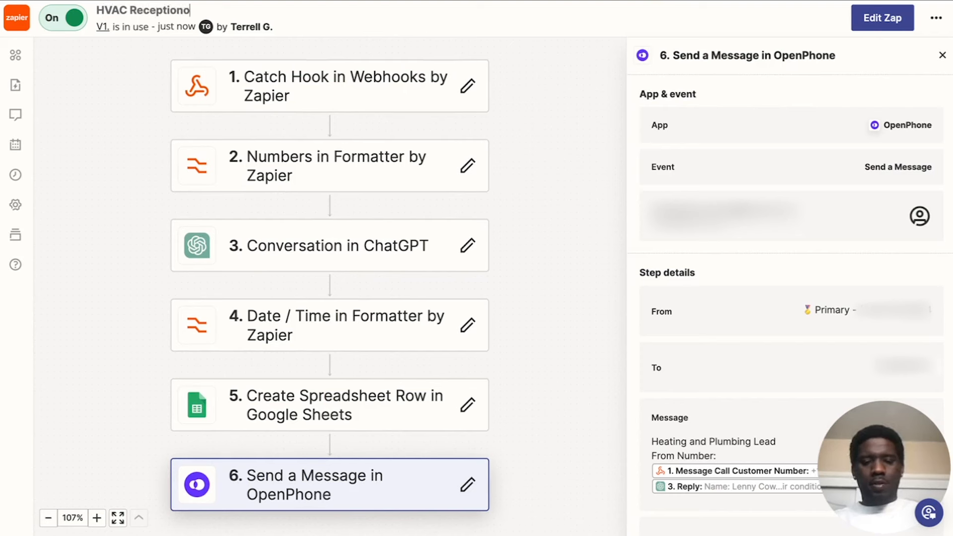
{"action": "key", "text": "BackSpace"}
{"action": "type", "text": "ist"}
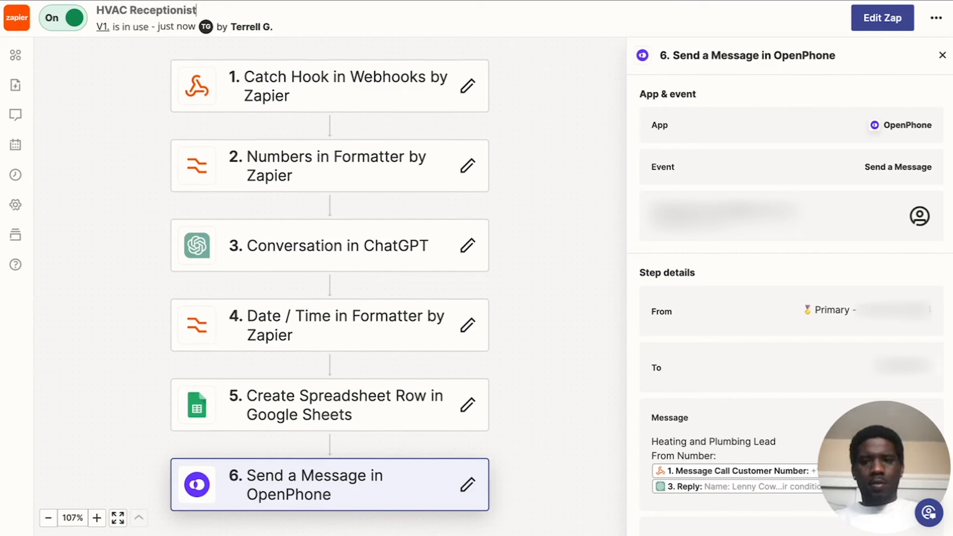
Save the Zap's new name and open the details of the Catch Hook in Webhooks by Zapier step.
{"action": "key", "text": "Return"}
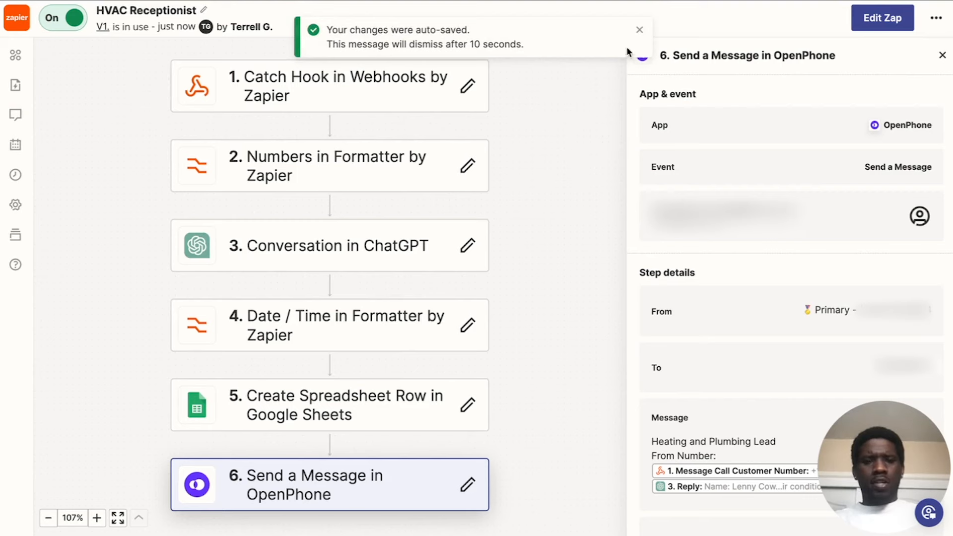
{"action": "left_click", "coordinate": [640, 30]}
{"action": "scroll", "coordinate": [530, 240], "scroll_direction": "up", "scroll_amount": 1}
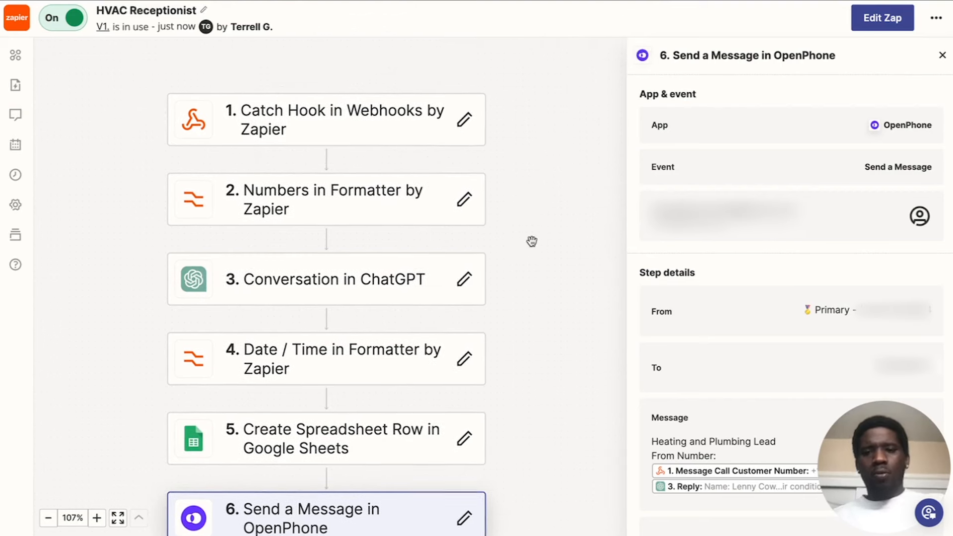
{"action": "scroll", "coordinate": [529, 251], "scroll_direction": "down", "scroll_amount": 1}
{"action": "scroll", "coordinate": [529, 251], "scroll_direction": "left", "scroll_amount": 1}
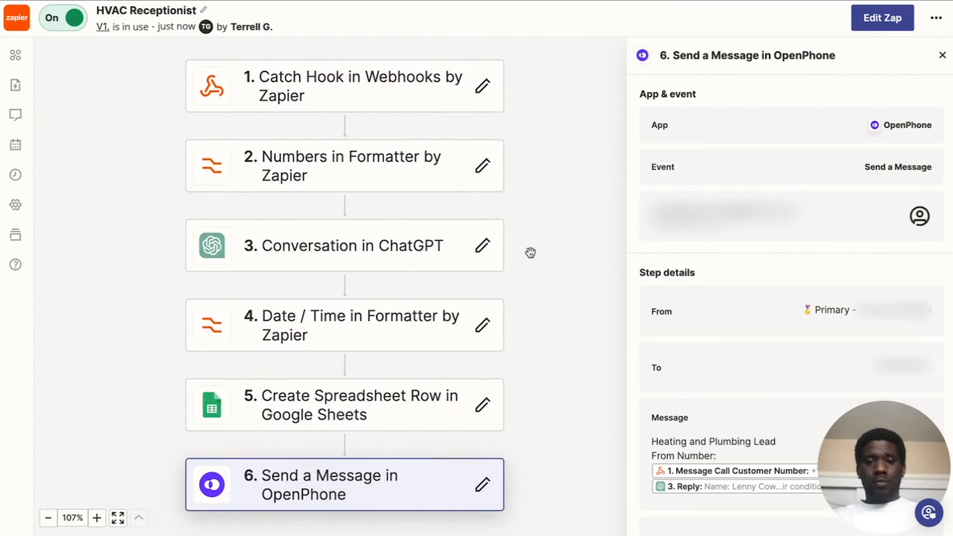
{"action": "left_click", "coordinate": [353, 80]}
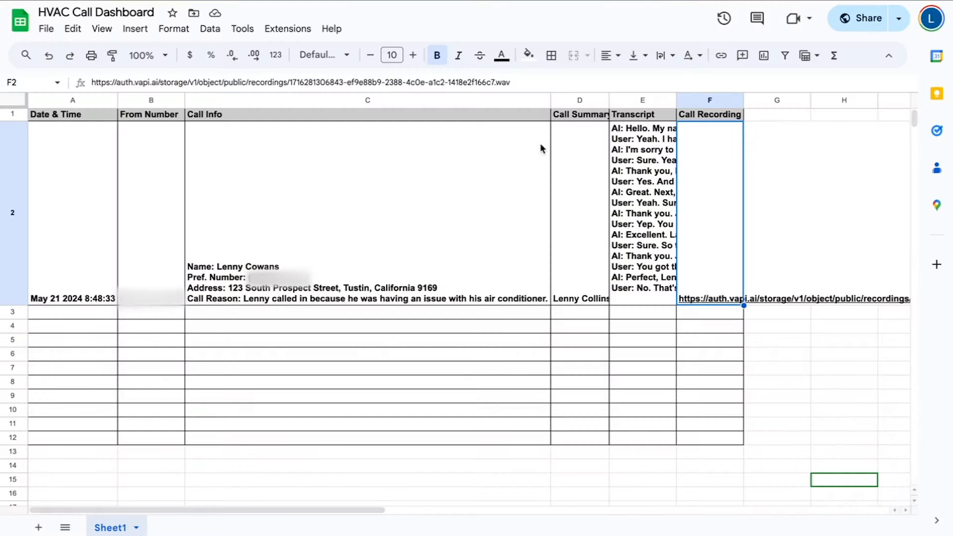
{"action": "left_click", "coordinate": [799, 201]}
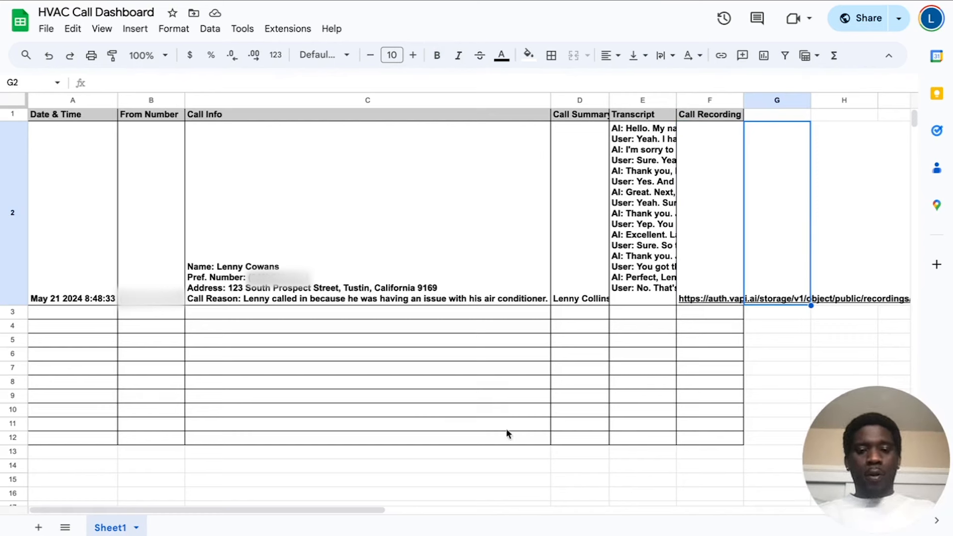
{"action": "left_click", "coordinate": [472, 316]}
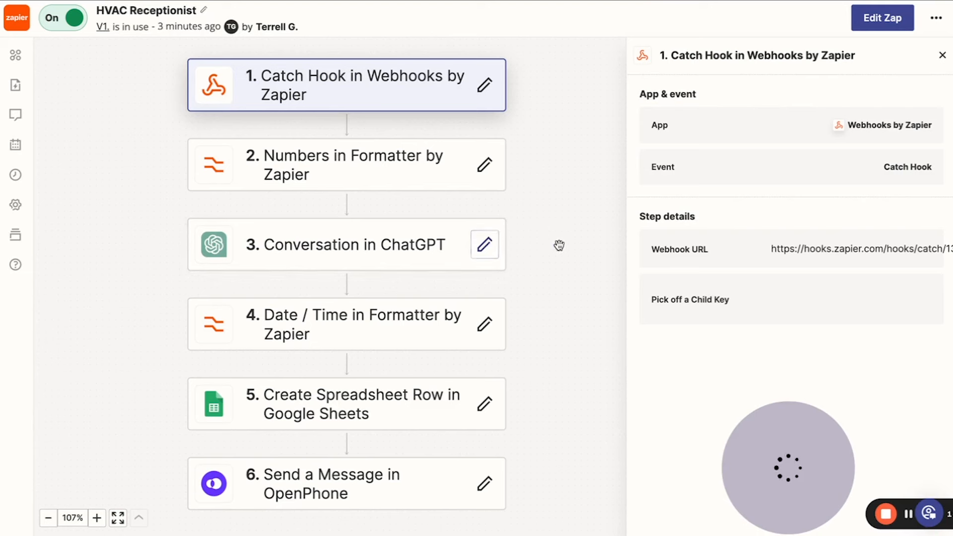
{"action": "left_click_drag", "start_coordinate": [797, 477], "coordinate": [893, 477]}
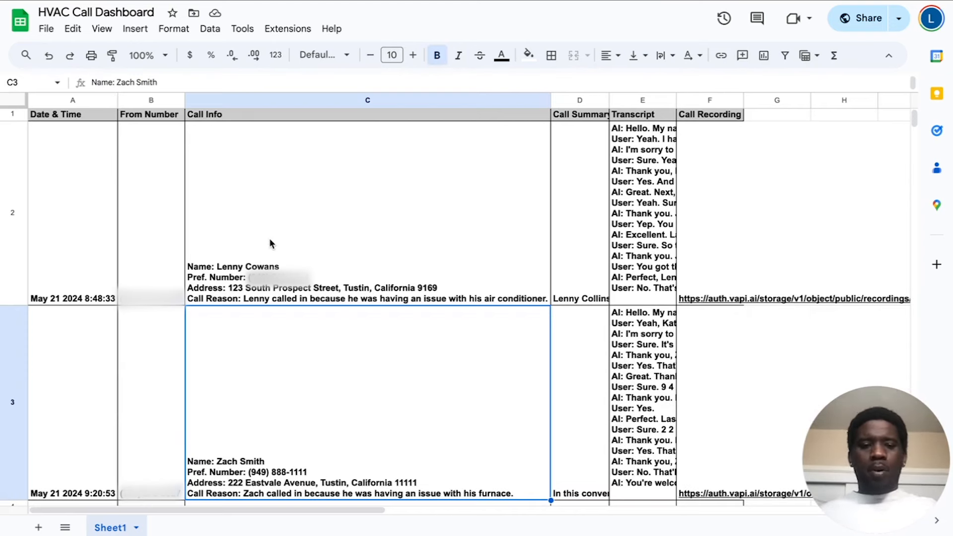
Examine the date, from number and call info cells in row 2 of the HVAC Call Dashboard.
{"action": "left_click", "coordinate": [88, 195]}
{"action": "left_click", "coordinate": [157, 213]}
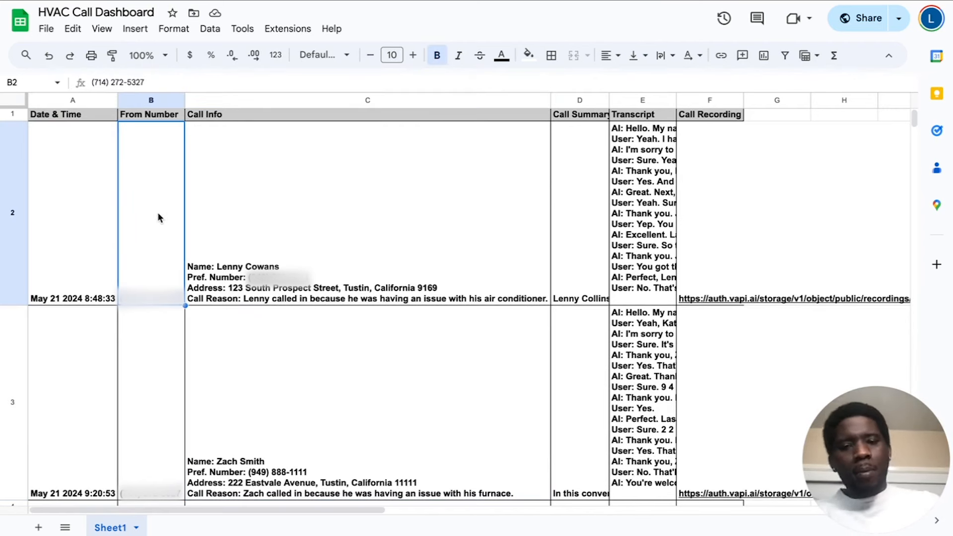
{"action": "left_click", "coordinate": [329, 236]}
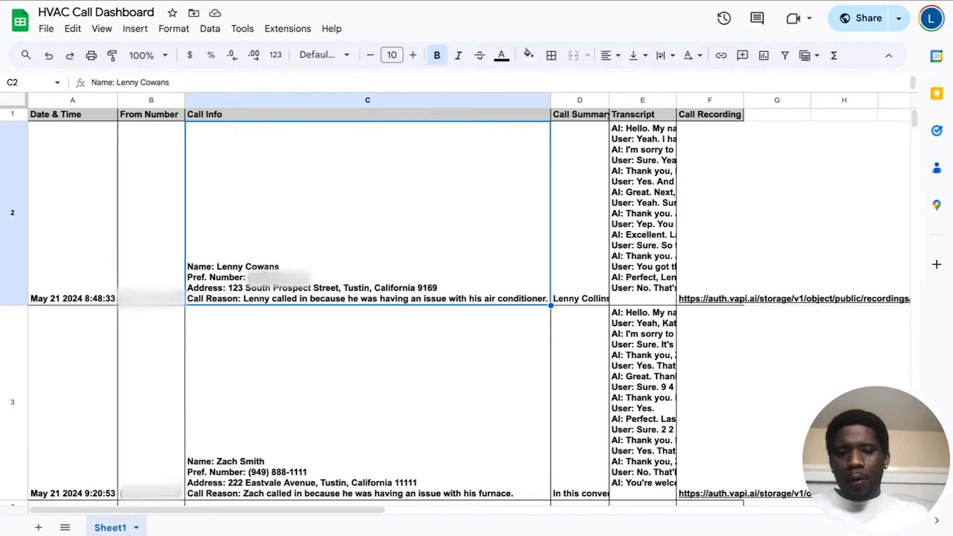
Examine the date, from number and call info cells of the newly logged call in row 3.
{"action": "scroll", "coordinate": [259, 385], "scroll_direction": "down", "scroll_amount": 5}
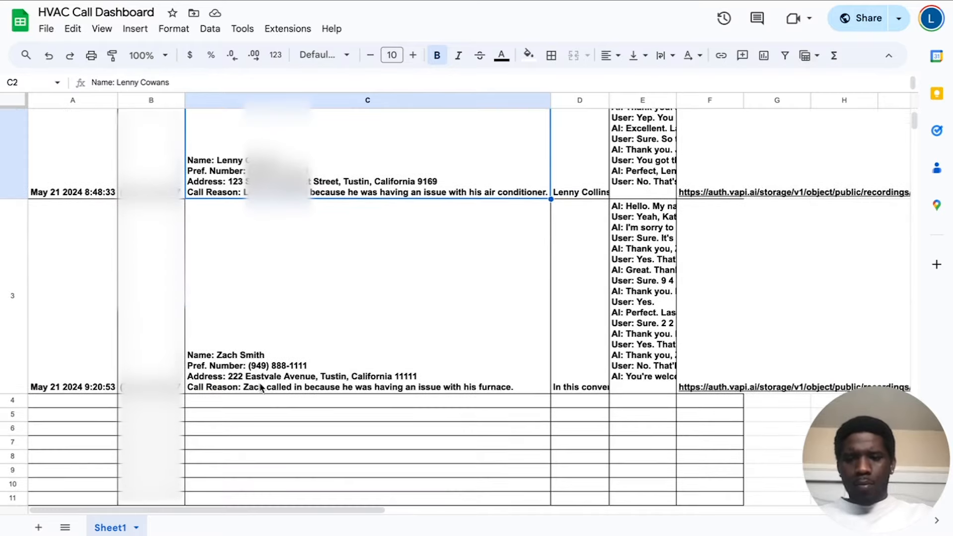
{"action": "left_click", "coordinate": [84, 274]}
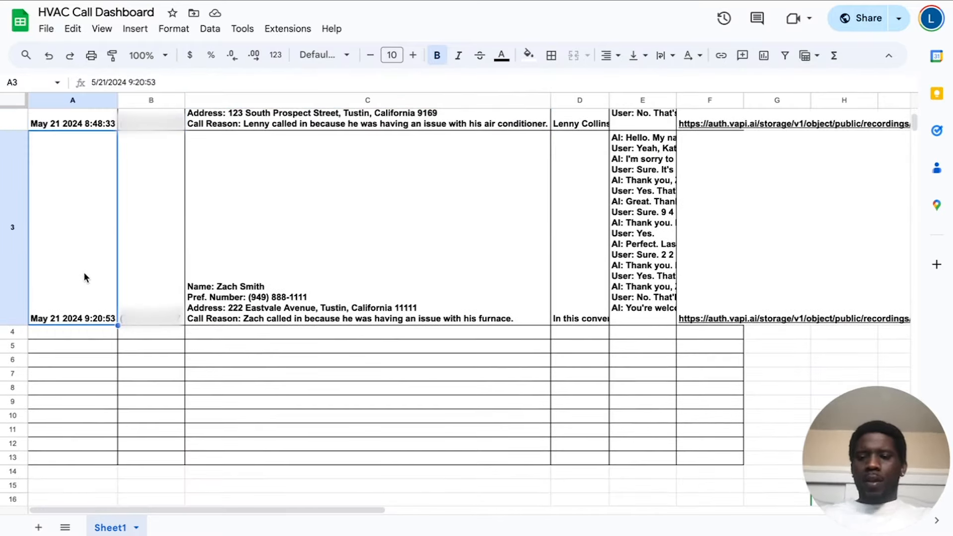
{"action": "left_click", "coordinate": [157, 276]}
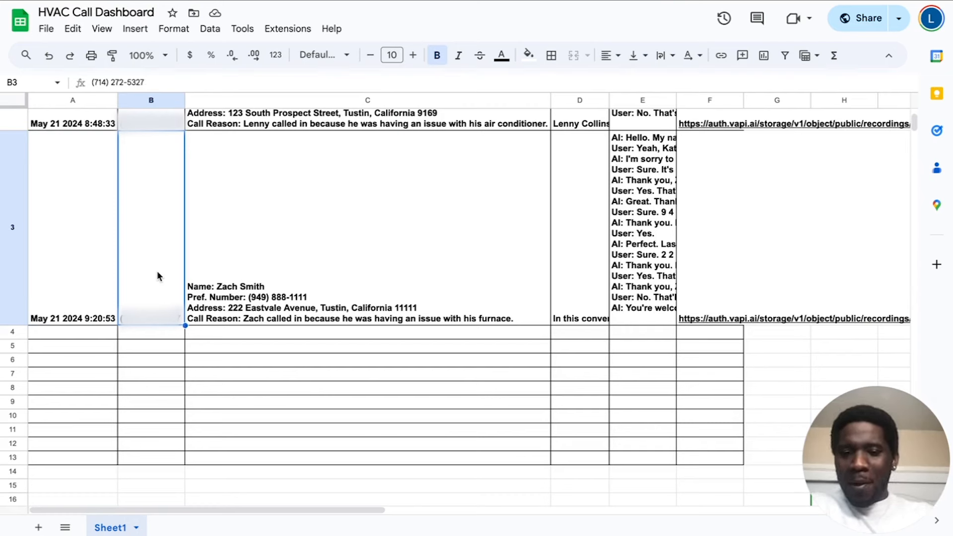
{"action": "left_click", "coordinate": [213, 272]}
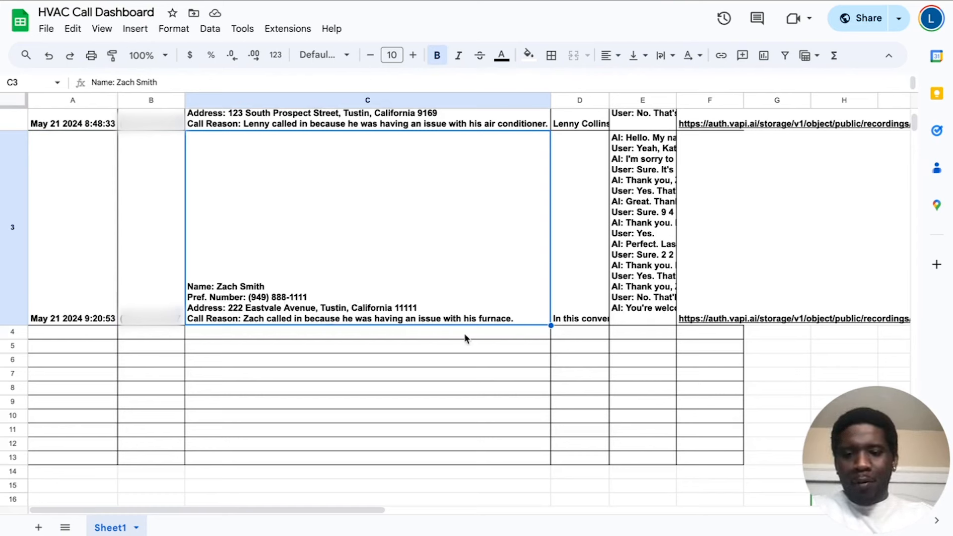
{"action": "scroll", "coordinate": [267, 281], "scroll_direction": "up", "scroll_amount": 3}
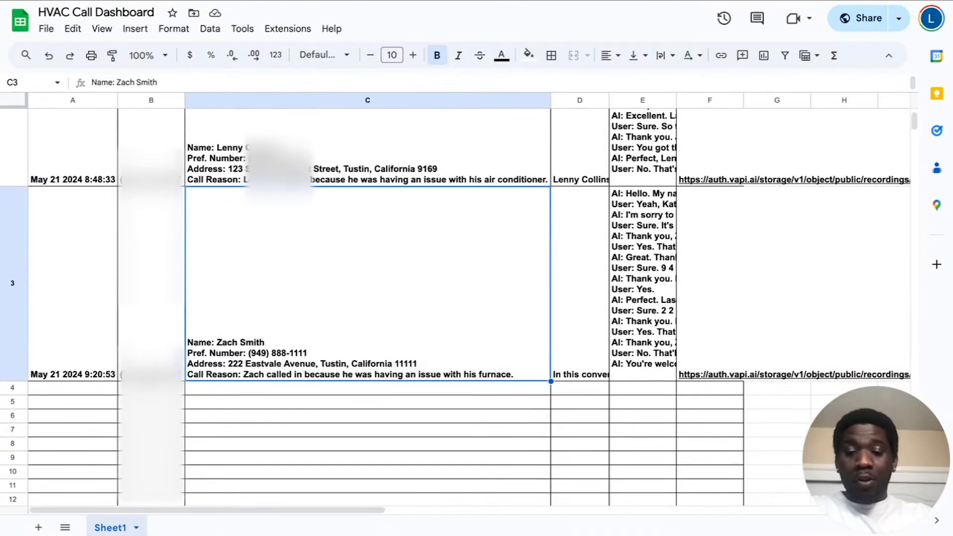
{"action": "scroll", "coordinate": [155, 341], "scroll_direction": "up", "scroll_amount": 5}
{"action": "scroll", "coordinate": [155, 342], "scroll_direction": "down", "scroll_amount": 5}
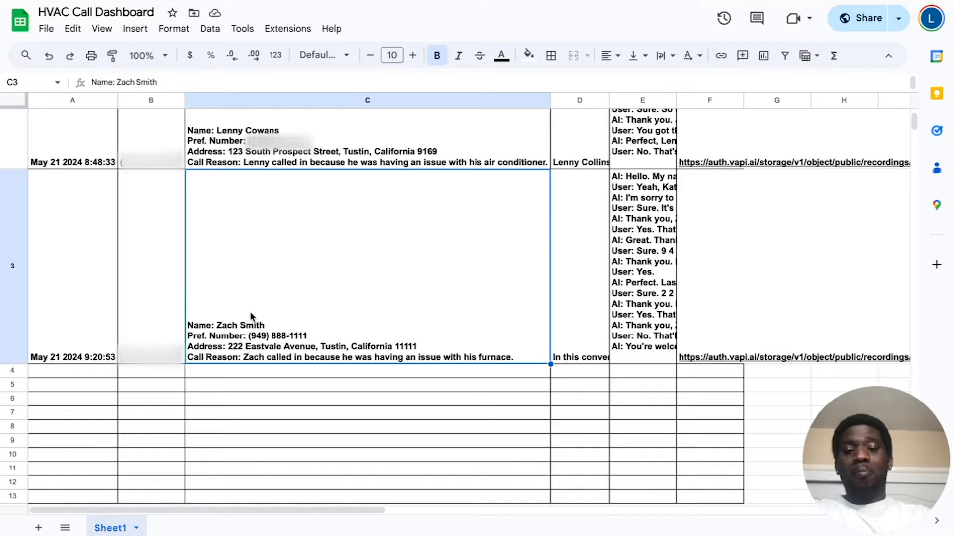
Examine the call summary, transcript and call recording cells in row 3, and switch back to Zapier.
{"action": "scroll", "coordinate": [251, 316], "scroll_direction": "up", "scroll_amount": 3}
{"action": "scroll", "coordinate": [251, 317], "scroll_direction": "right", "scroll_amount": 2}
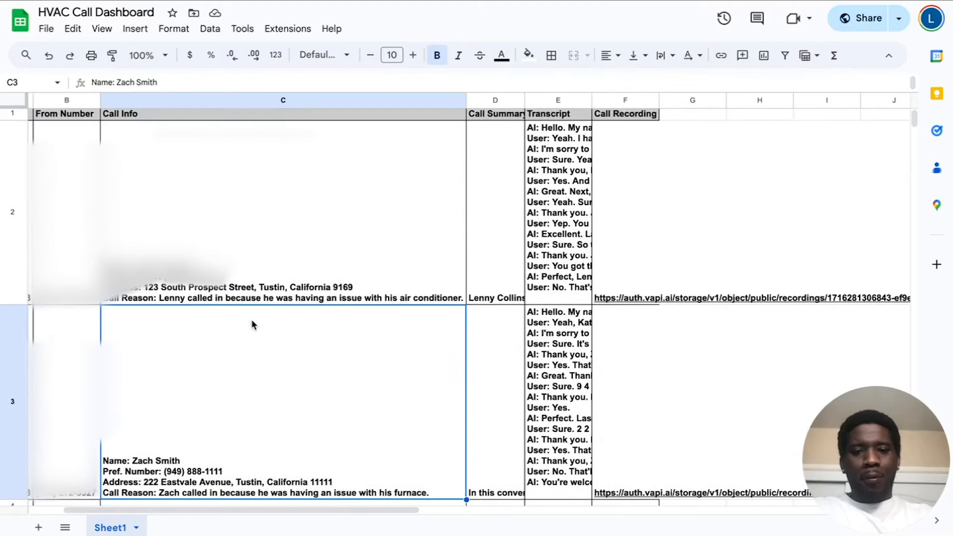
{"action": "scroll", "coordinate": [251, 324], "scroll_direction": "down", "scroll_amount": 3}
{"action": "left_click", "coordinate": [498, 334]}
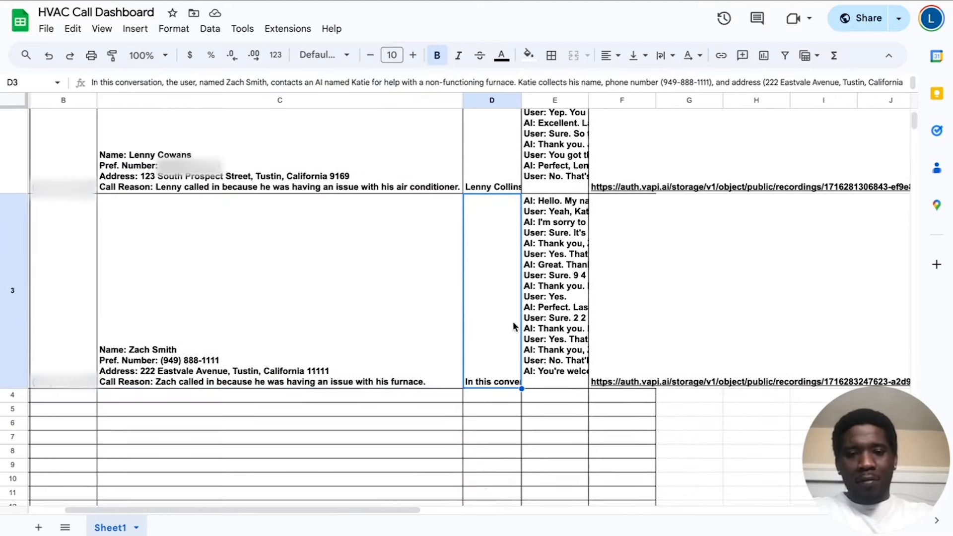
{"action": "left_click", "coordinate": [556, 330]}
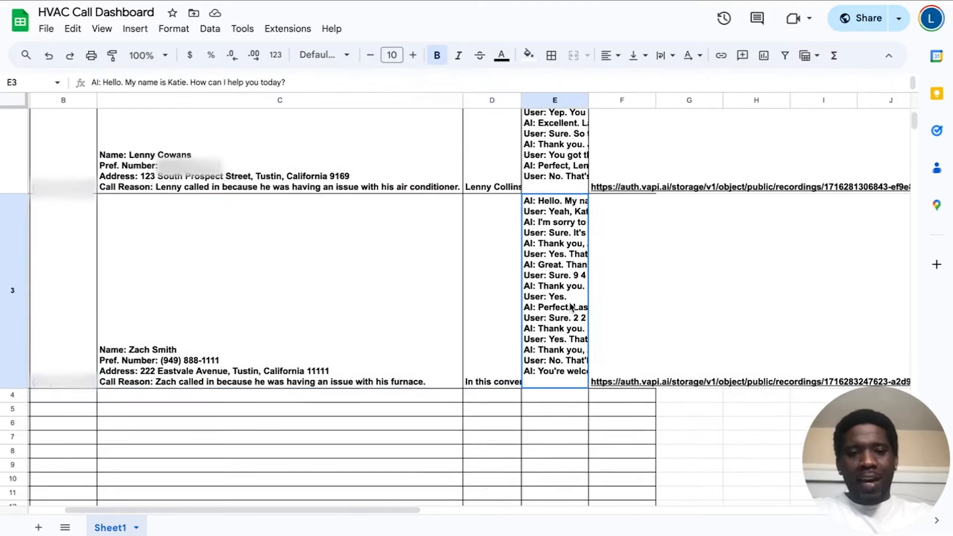
{"action": "left_click", "coordinate": [627, 339]}
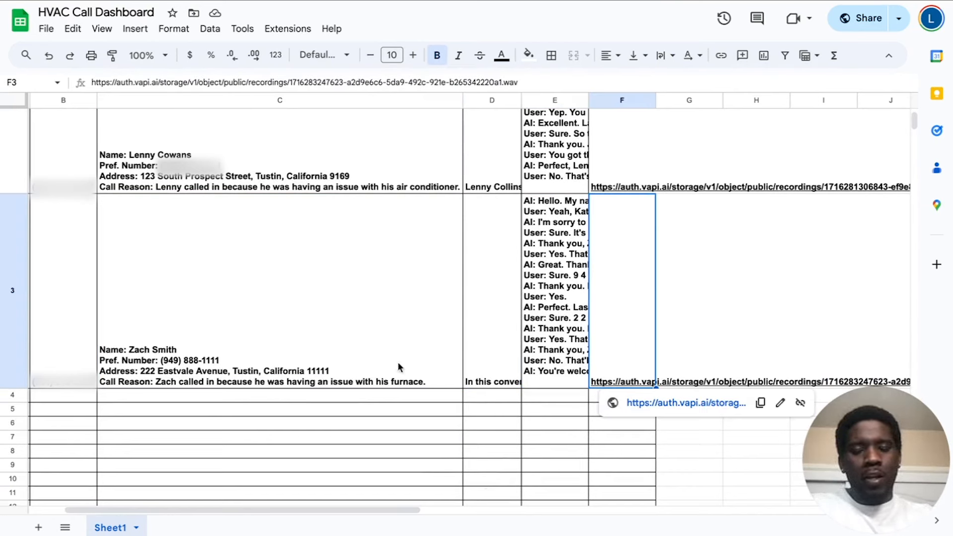
{"action": "left_click", "coordinate": [418, 1]}
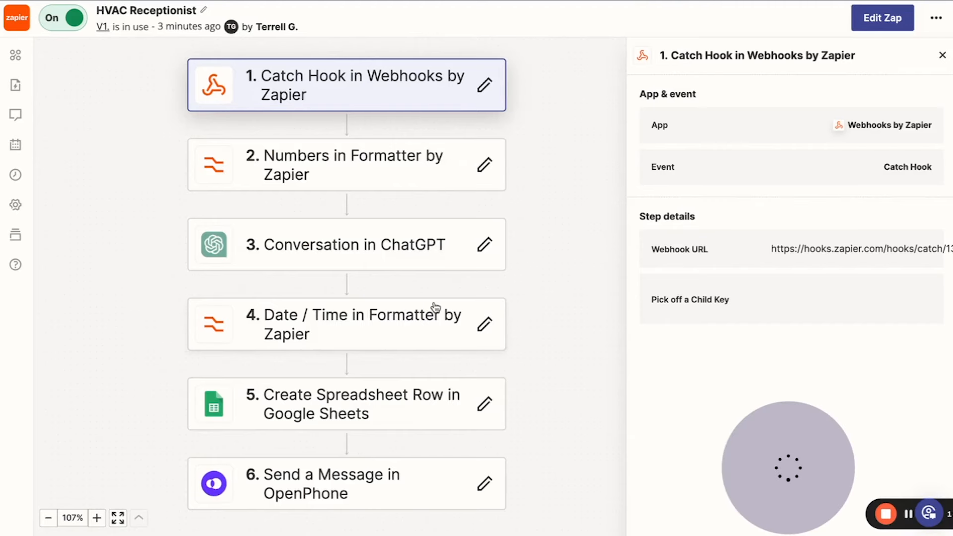